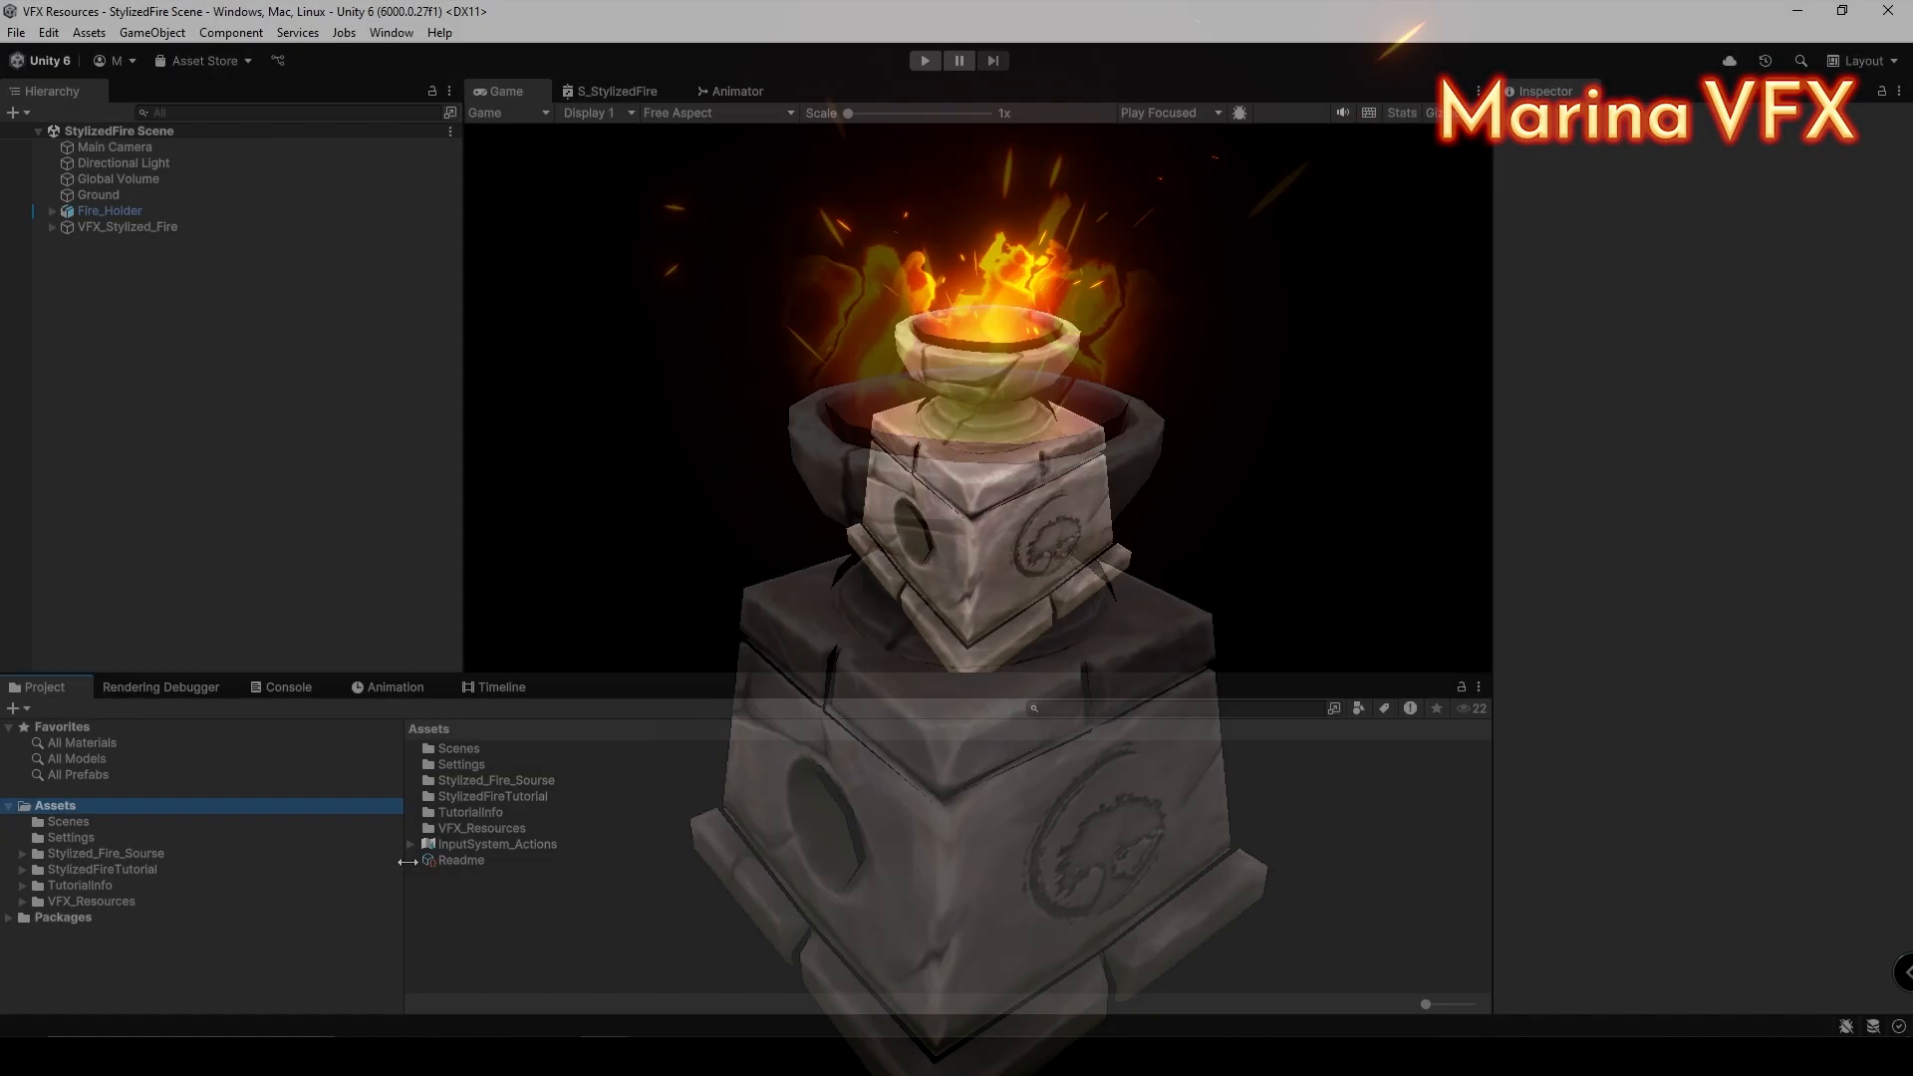
Step: Create a new folder named StylizedFireShowcase inside the project's Assets folder
{"action": "right_click", "coordinate": [525, 962]}
{"action": "mouse_move", "coordinate": [558, 394]}
{"action": "left_click", "coordinate": [917, 392]}
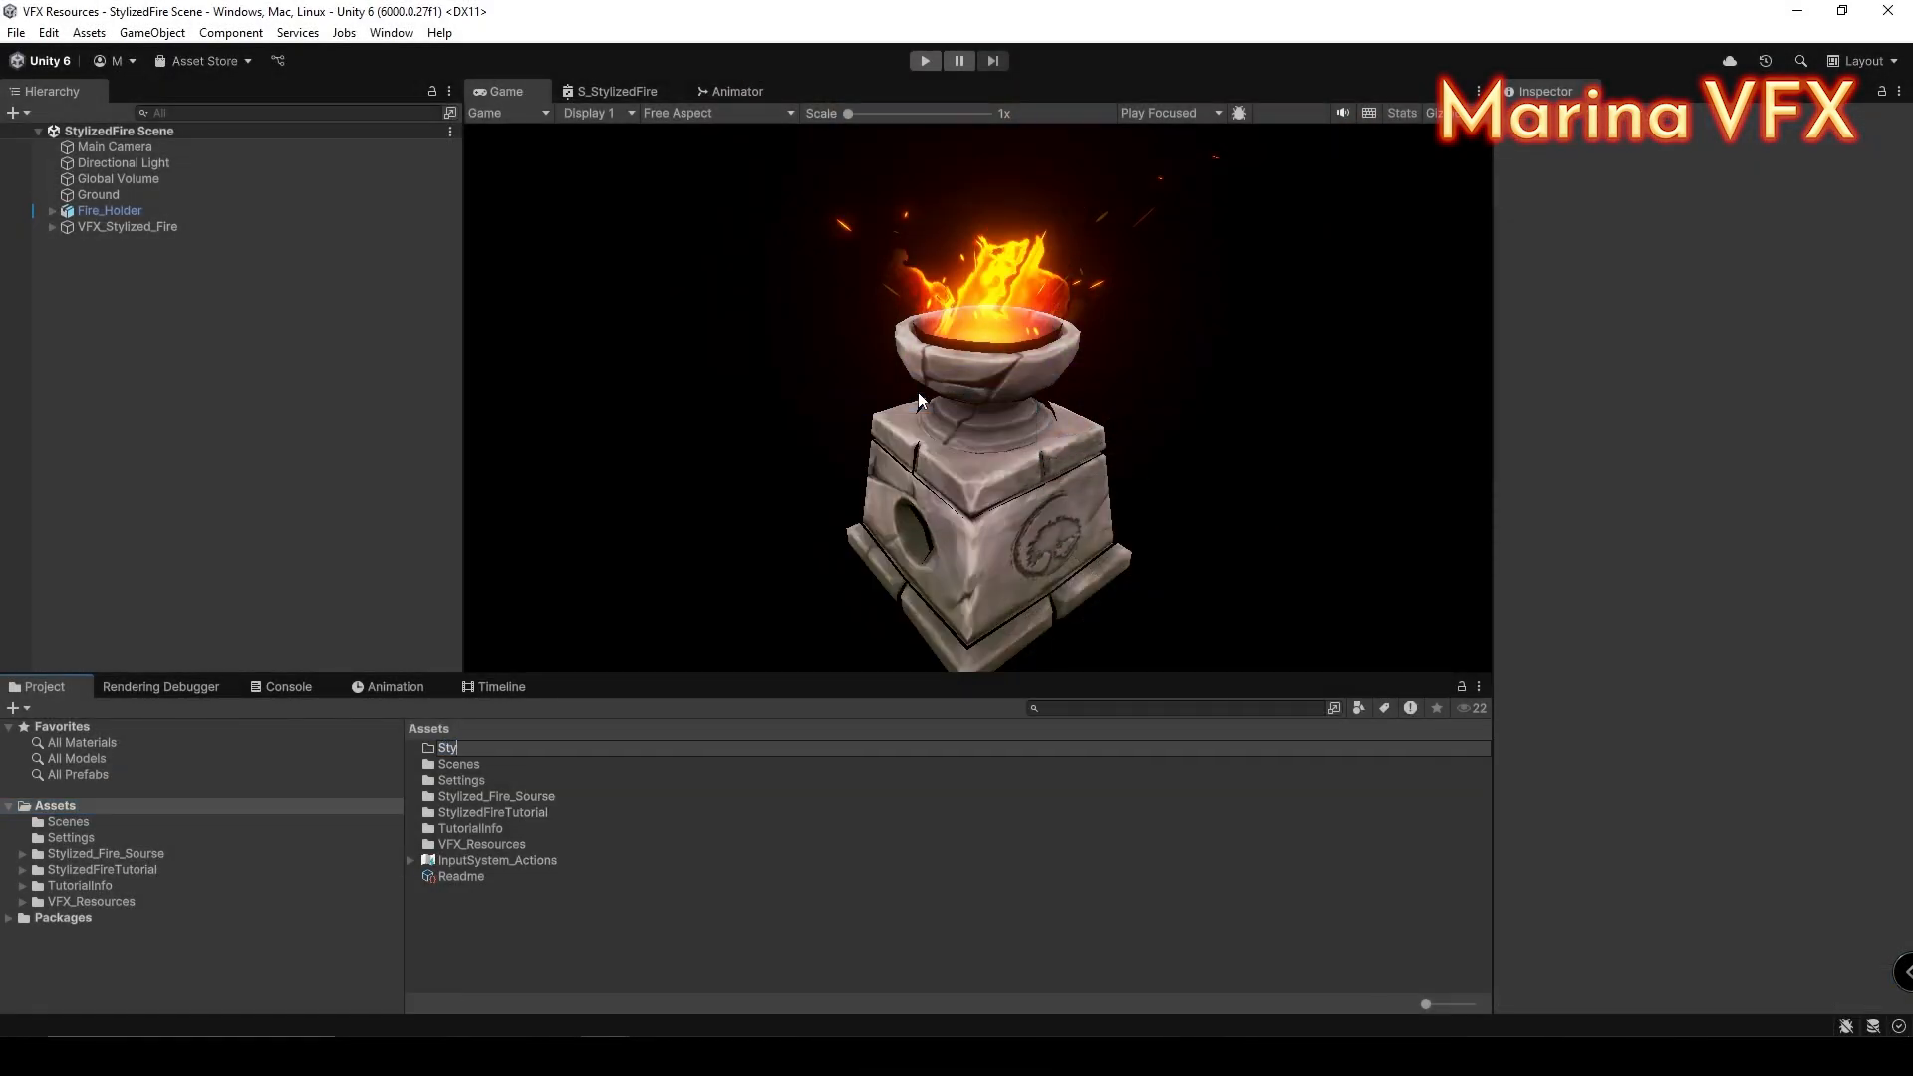
{"action": "type", "text": "StylizedFireShowcase"}
{"action": "key", "text": "Return"}
Step: Create a subfolder named Shaders inside the StylizedFireShowcase folder
{"action": "left_click", "coordinate": [140, 869]}
{"action": "right_click", "coordinate": [554, 889]}
{"action": "mouse_move", "coordinate": [697, 346]}
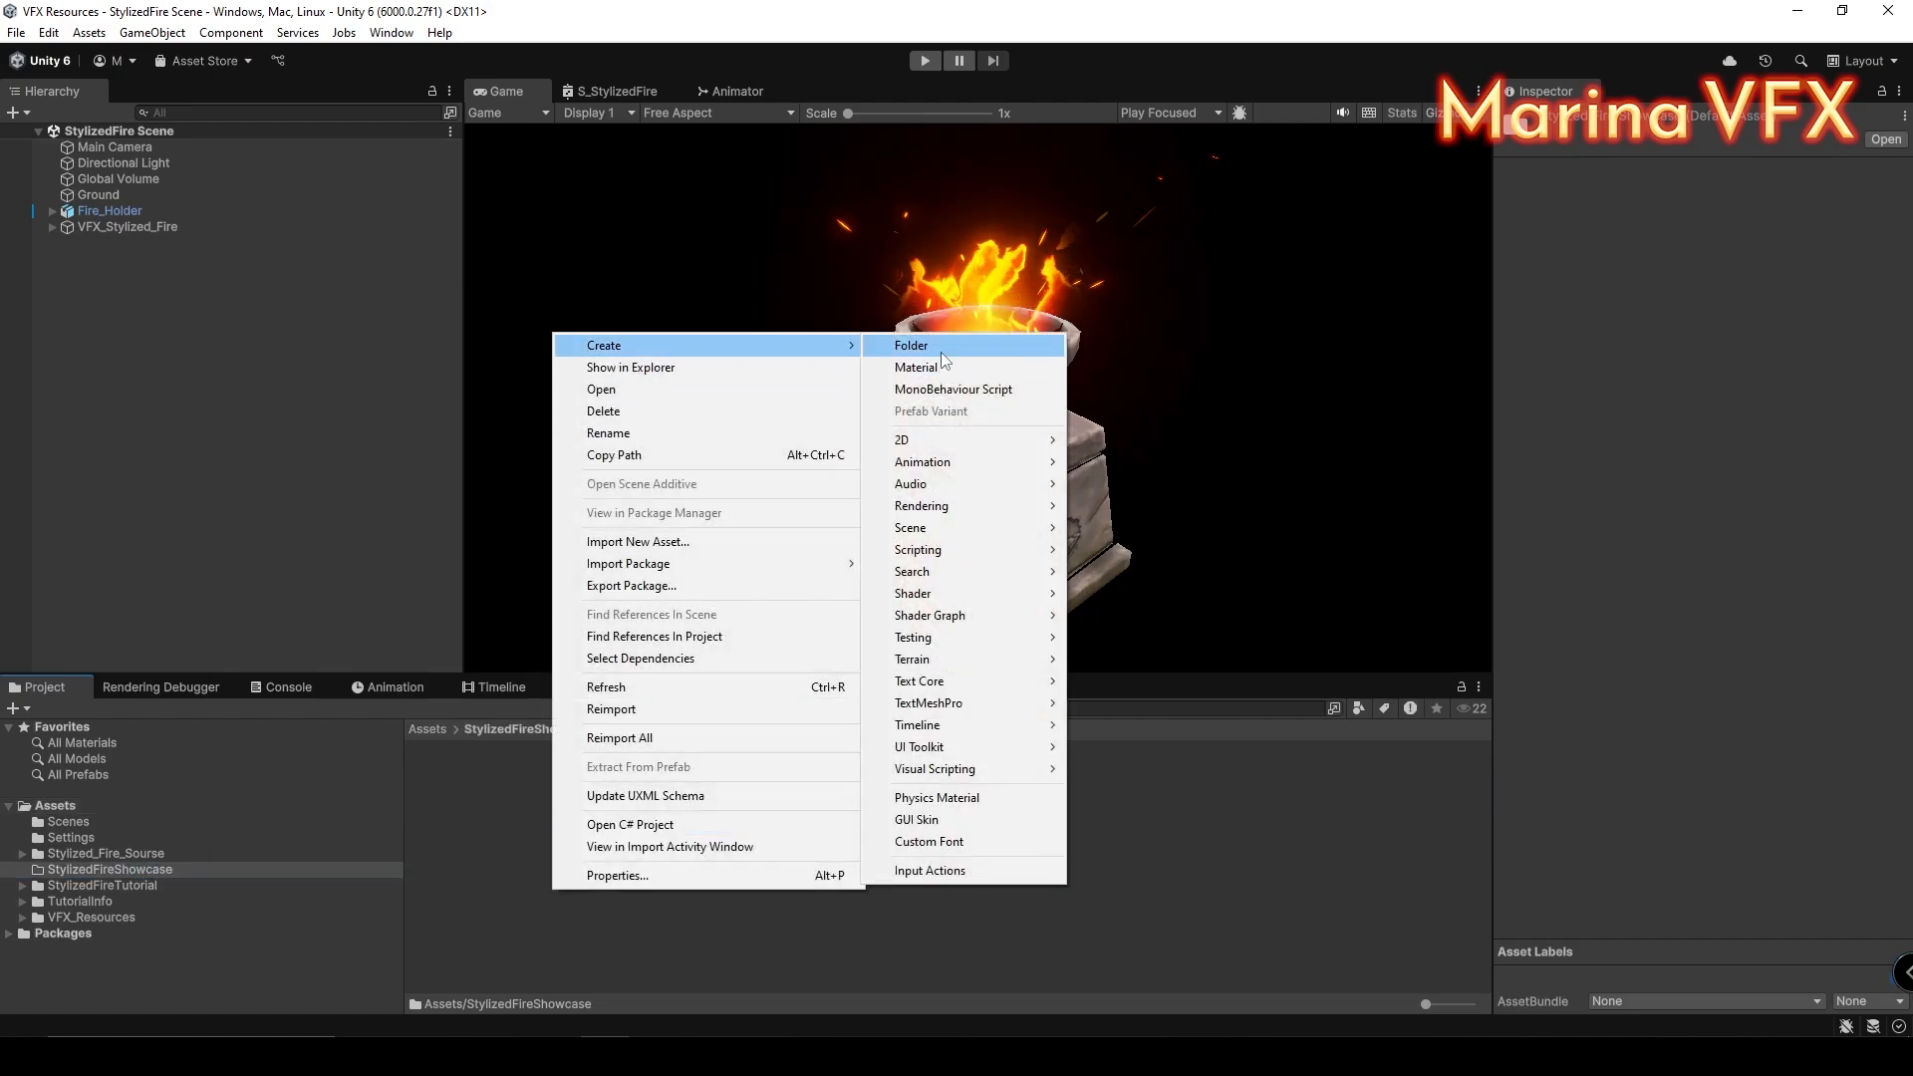
{"action": "left_click", "coordinate": [940, 351]}
{"action": "type", "text": "Shaders"}
{"action": "key", "text": "Return"}
Step: Create an Unlit Shader Graph asset named S_StylizedFireShowcase inside the Shaders folder
{"action": "double_click", "coordinate": [462, 749]}
{"action": "right_click", "coordinate": [481, 797]}
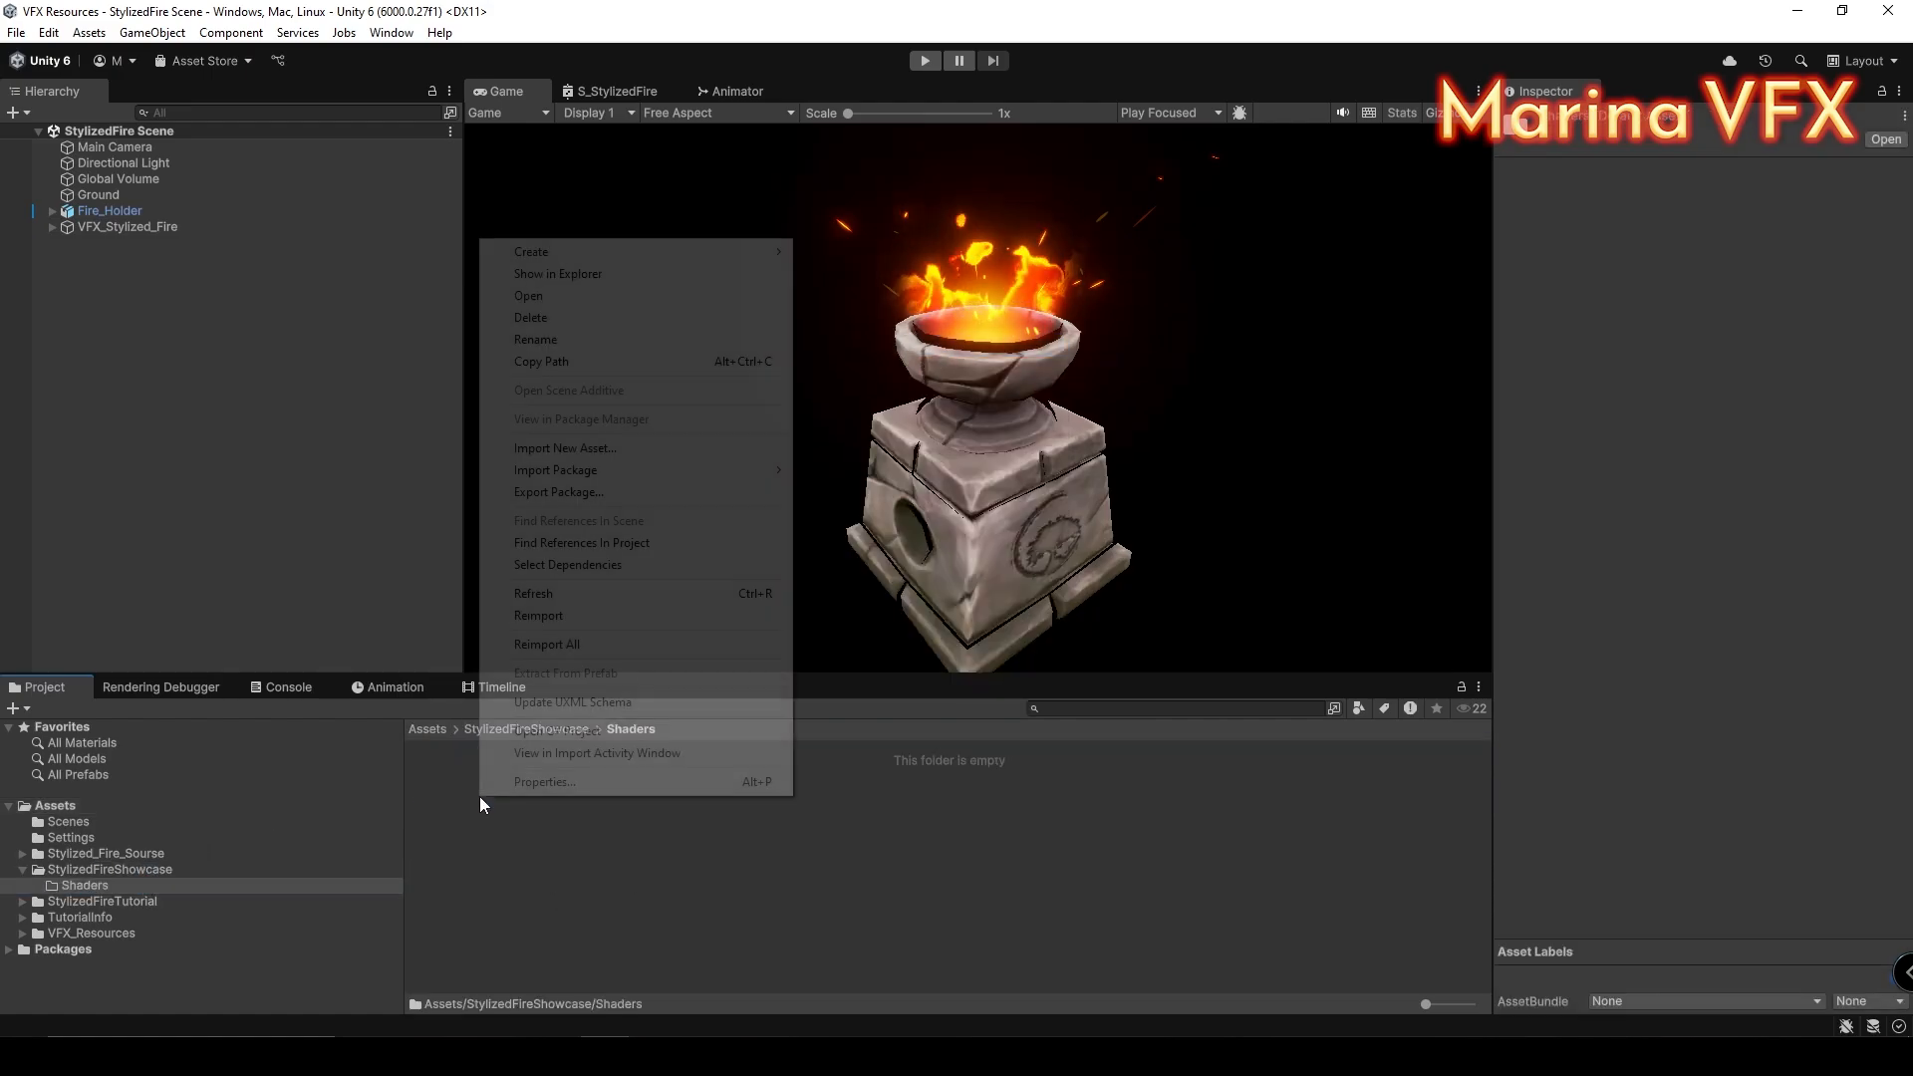
{"action": "mouse_move", "coordinate": [598, 251]}
{"action": "mouse_move", "coordinate": [879, 521]}
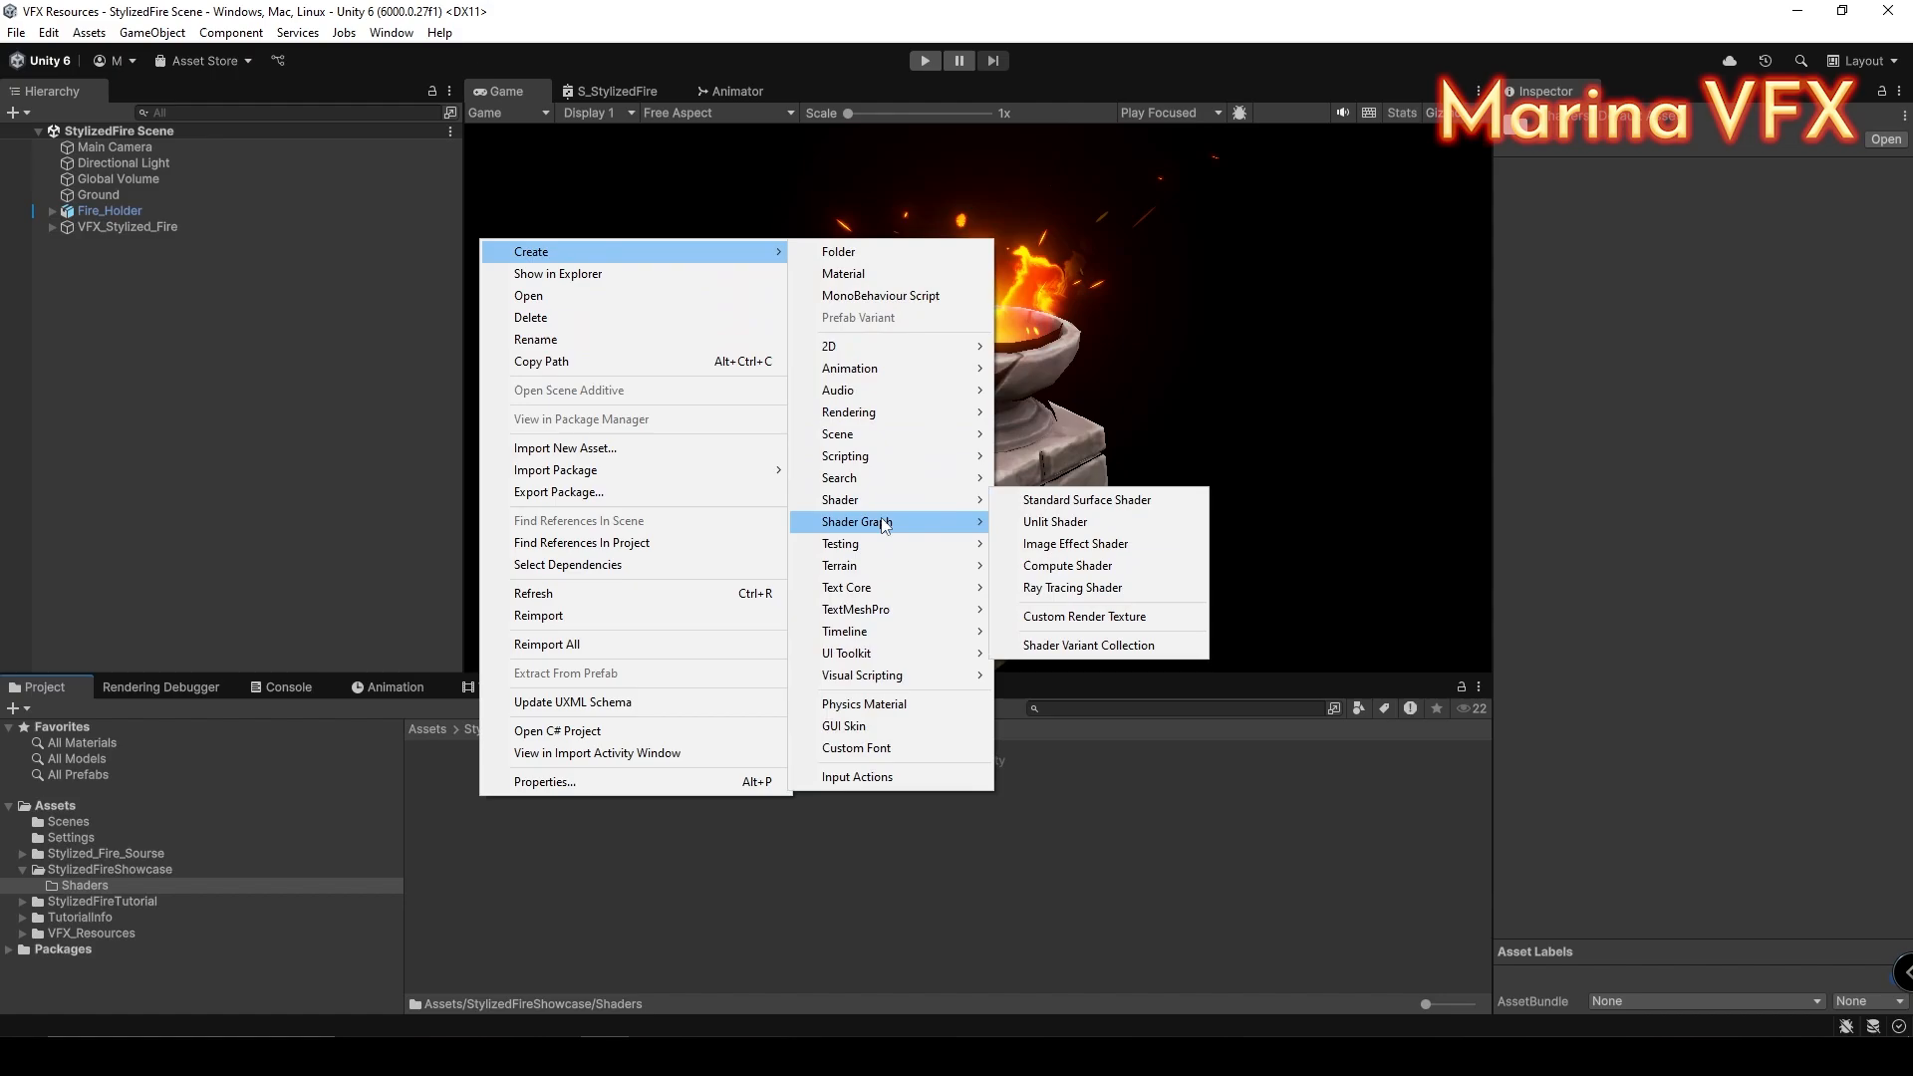
{"action": "mouse_move", "coordinate": [1067, 523]}
{"action": "left_click", "coordinate": [1295, 543]}
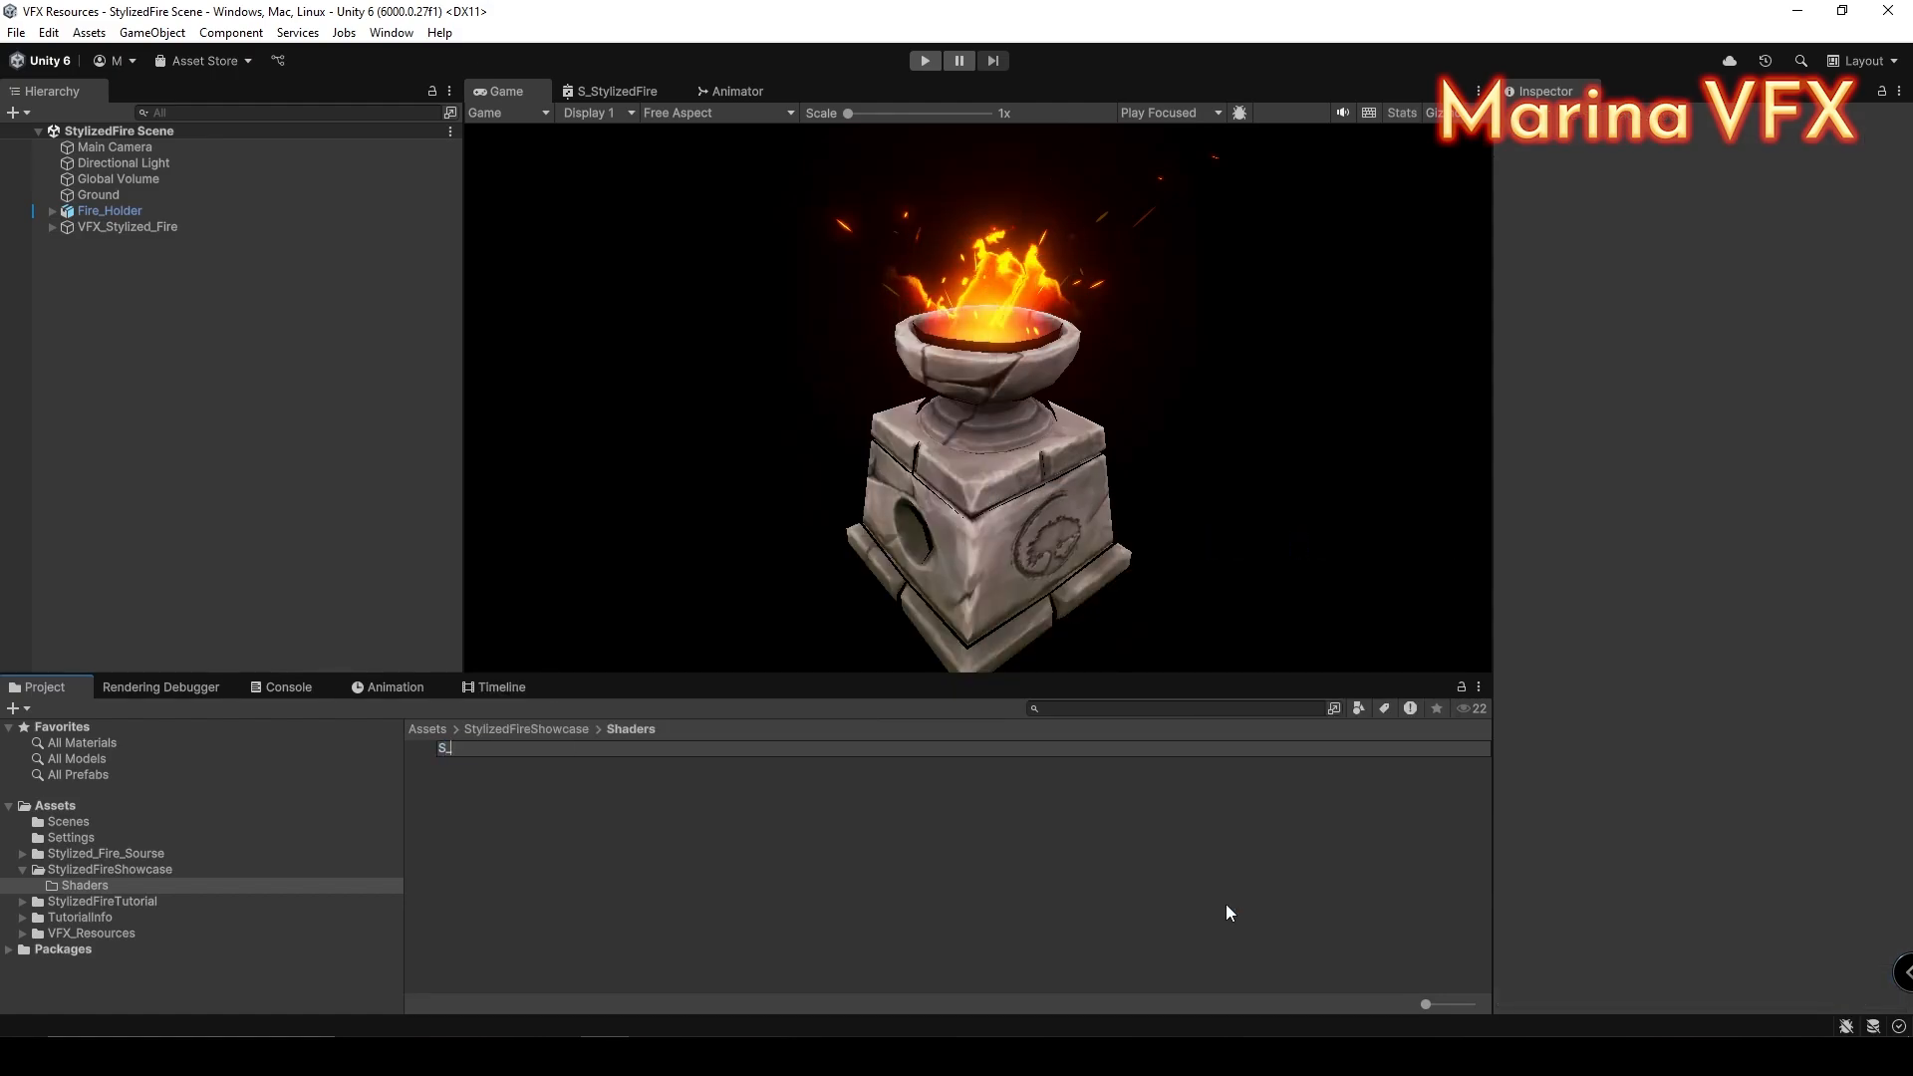
{"action": "type", "text": "S_StylizedFireShowcase"}
{"action": "key", "text": "Return"}
Step: Open the S_StylizedFireShowcase graph maximized and move the Graph Inspector clear of the Vertex and Fragment blocks
{"action": "double_click", "coordinate": [474, 751]}
{"action": "right_click", "coordinate": [881, 96]}
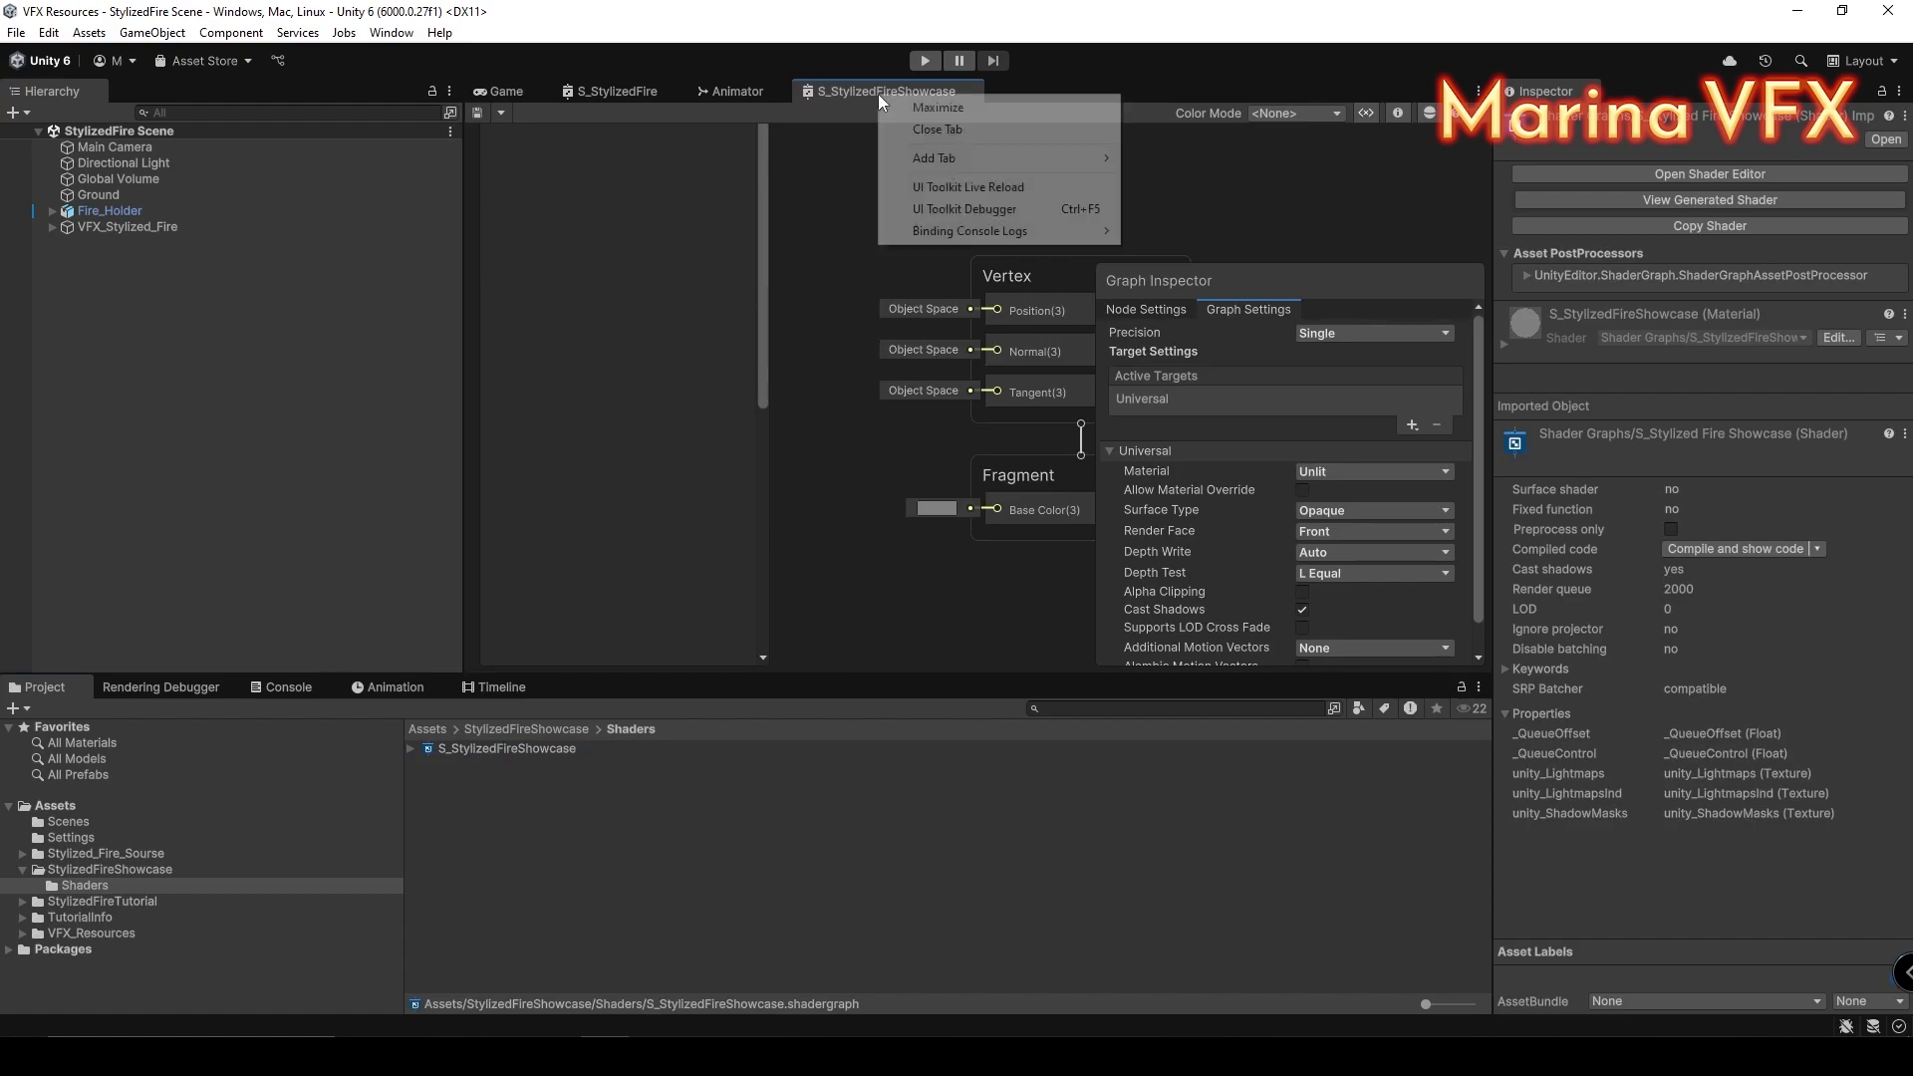
{"action": "left_click", "coordinate": [927, 108]}
{"action": "left_click_drag", "start_coordinate": [1780, 630], "coordinate": [1882, 146]}
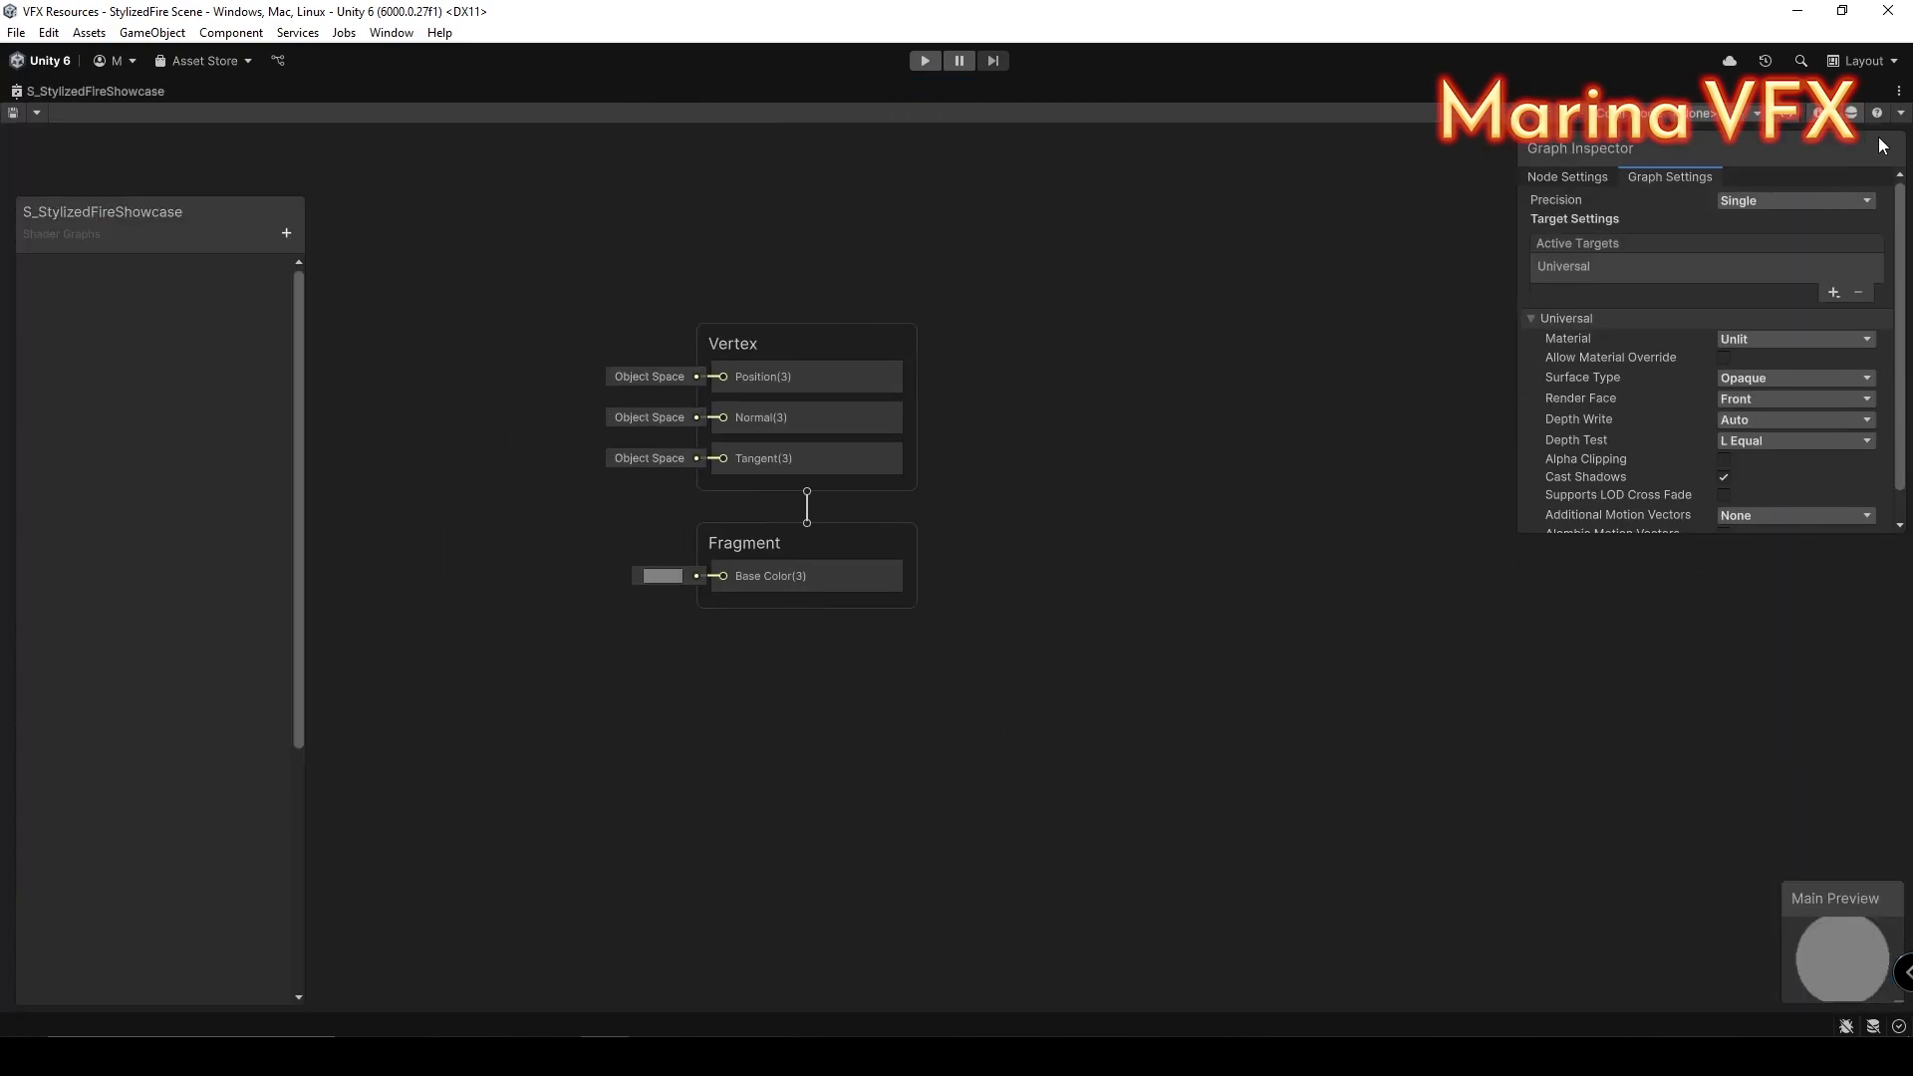
Step: Set the graph's surface type to Transparent, disable Cast Shadows and enable Allow Material Override
{"action": "left_click", "coordinate": [1751, 379]}
{"action": "left_click", "coordinate": [1760, 424]}
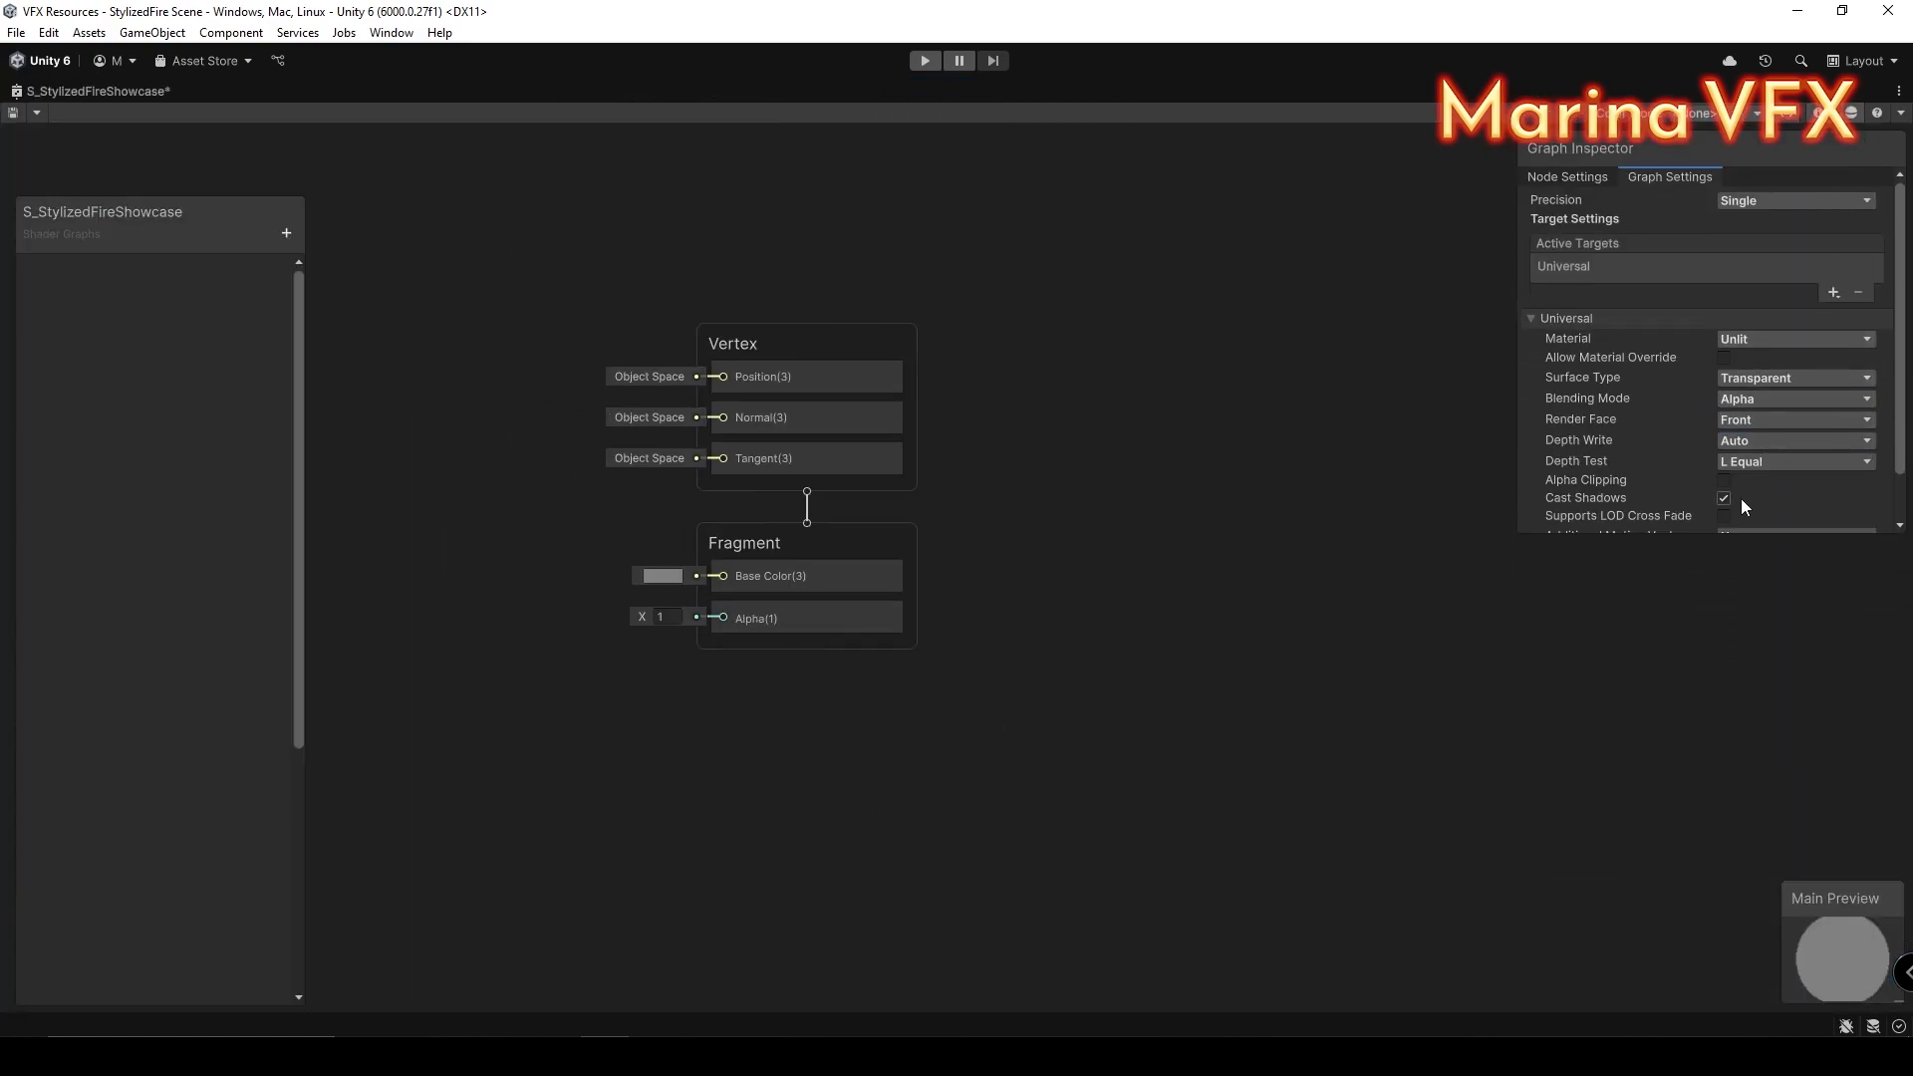
{"action": "scroll", "coordinate": [1728, 480], "scroll_direction": "down", "scroll_amount": 2}
{"action": "left_click", "coordinate": [1724, 306]}
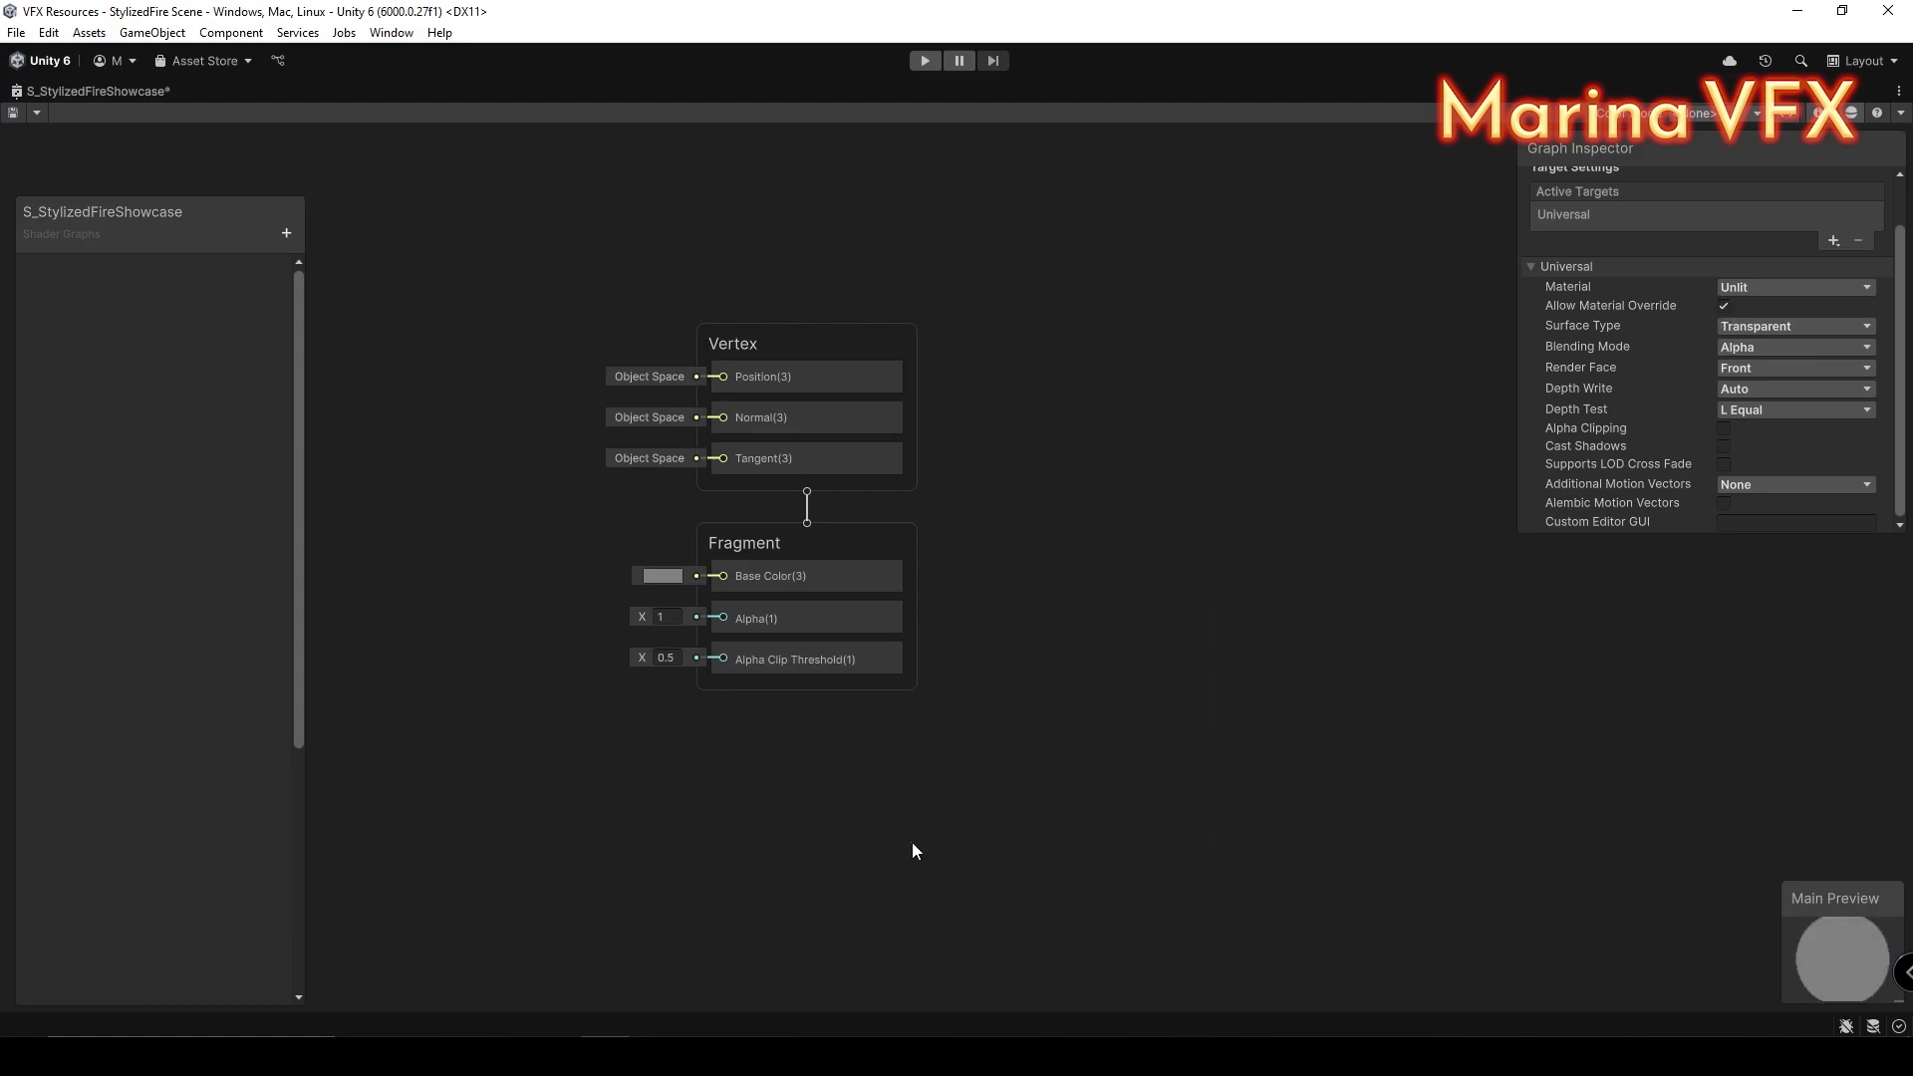
Step: Add a Texture2D property named MainTexture to the graph's Blackboard
{"action": "middle_click_drag", "start_coordinate": [911, 843], "coordinate": [1357, 859]}
{"action": "left_click_drag", "start_coordinate": [119, 234], "coordinate": [110, 168]}
{"action": "left_click", "coordinate": [277, 167]}
{"action": "left_click", "coordinate": [369, 374]}
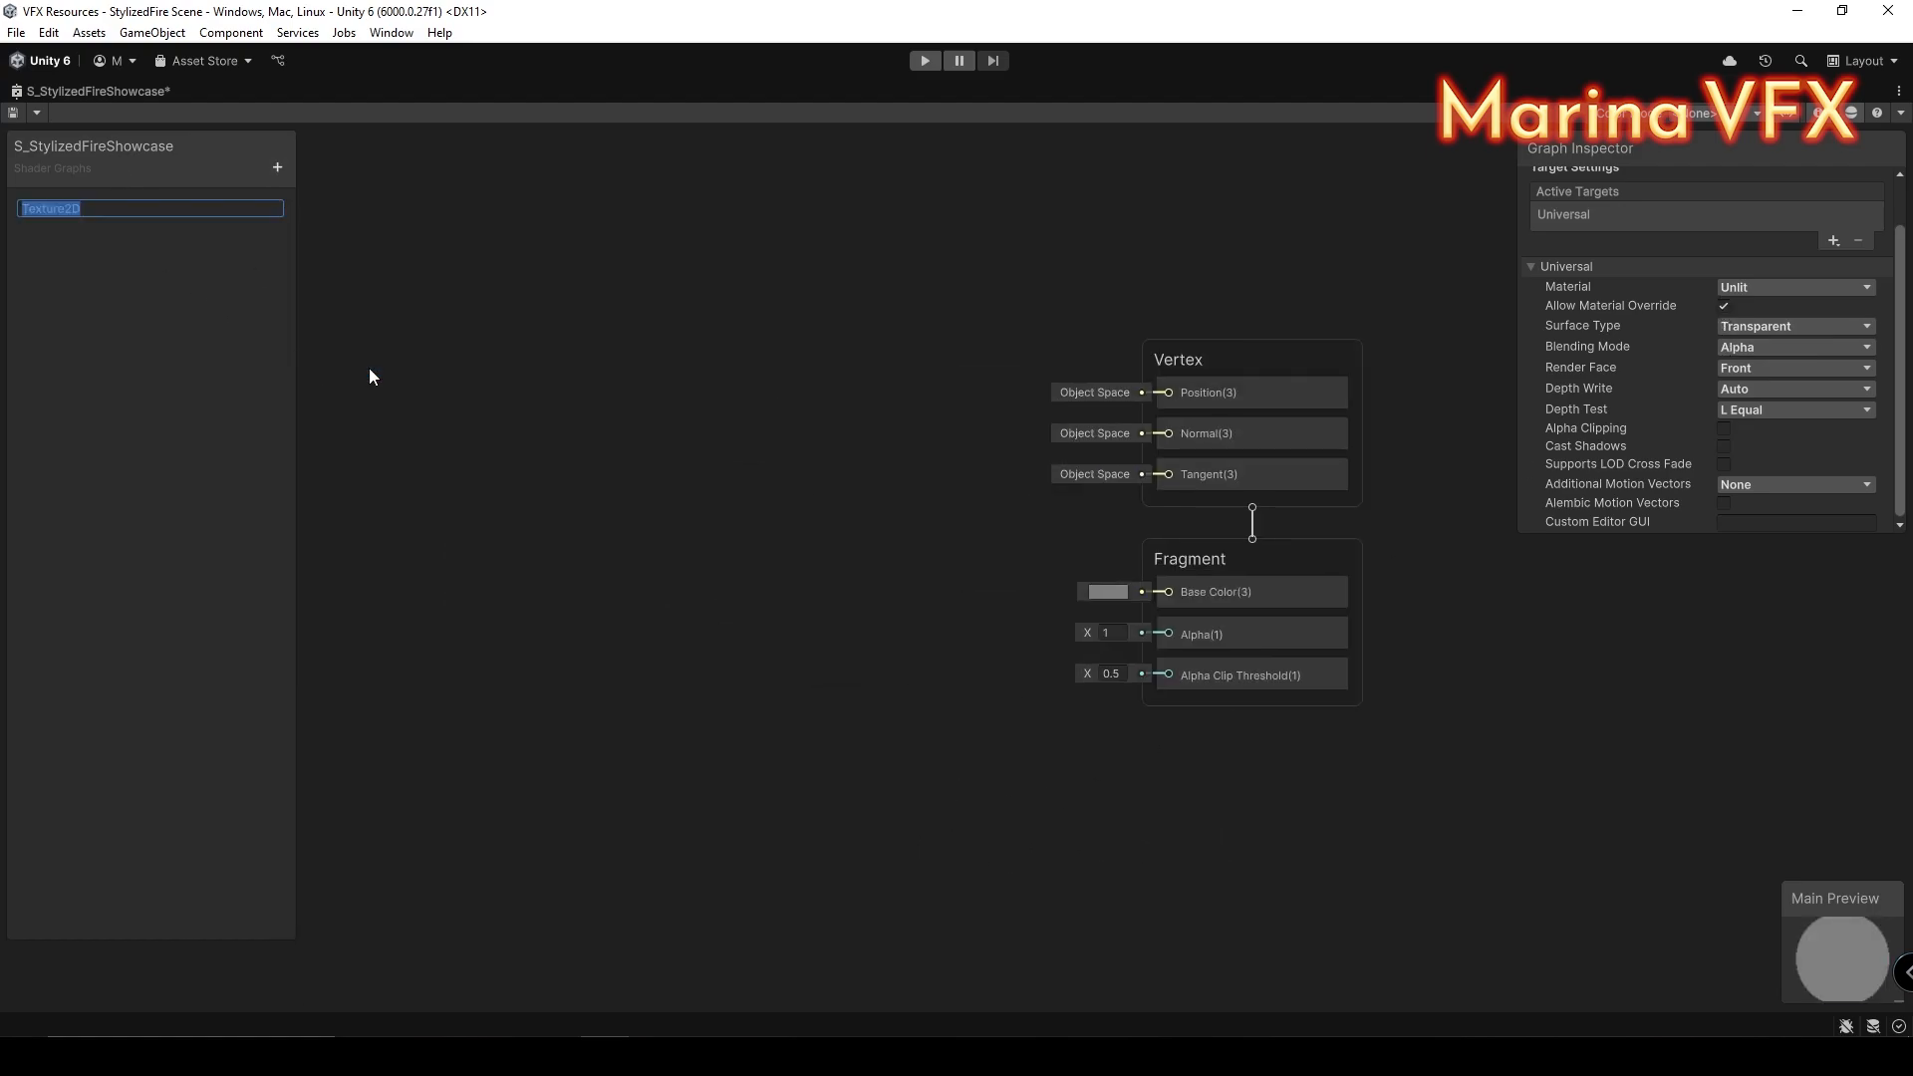
{"action": "type", "text": "MainTexture"}
{"action": "key", "text": "Return"}
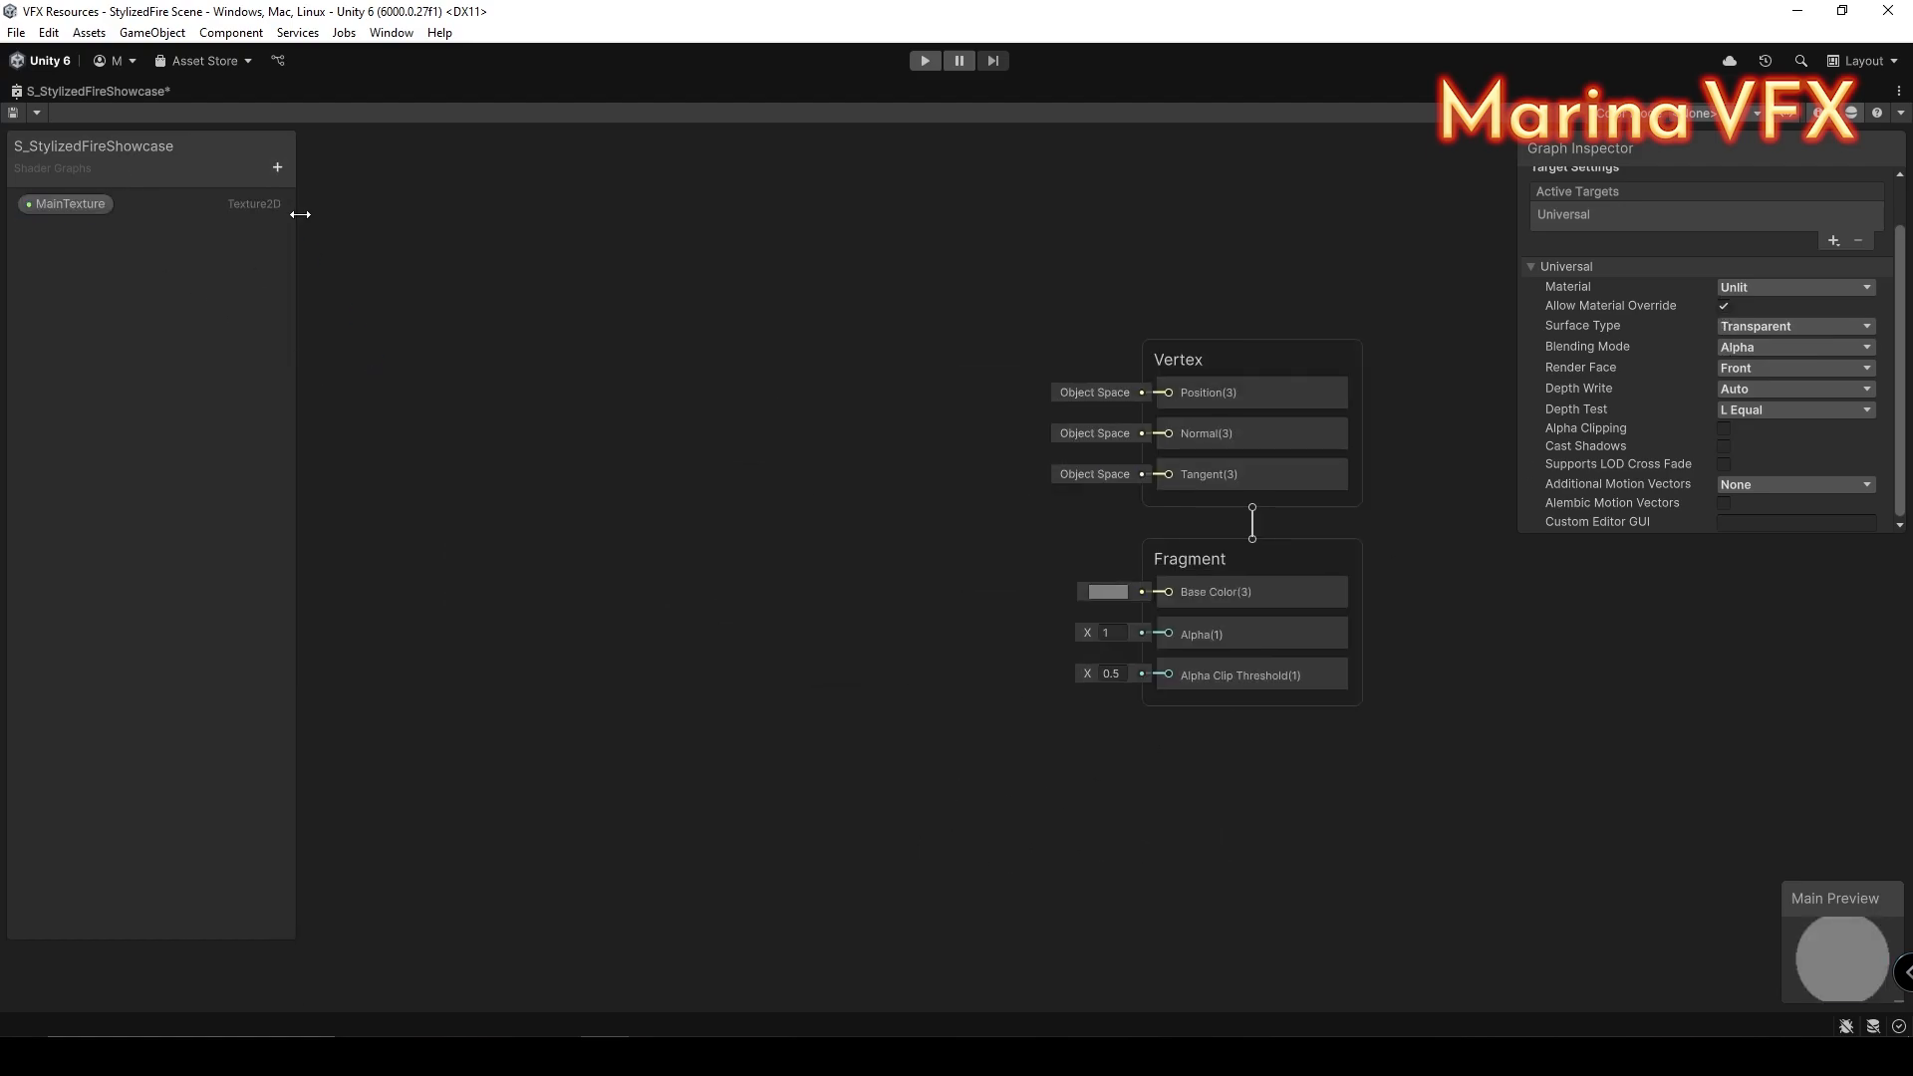
Step: Add two Color properties named MainColor and AdditionalColor to the Blackboard
{"action": "left_click", "coordinate": [277, 166]}
{"action": "left_click", "coordinate": [328, 293]}
{"action": "type", "text": "MainColor"}
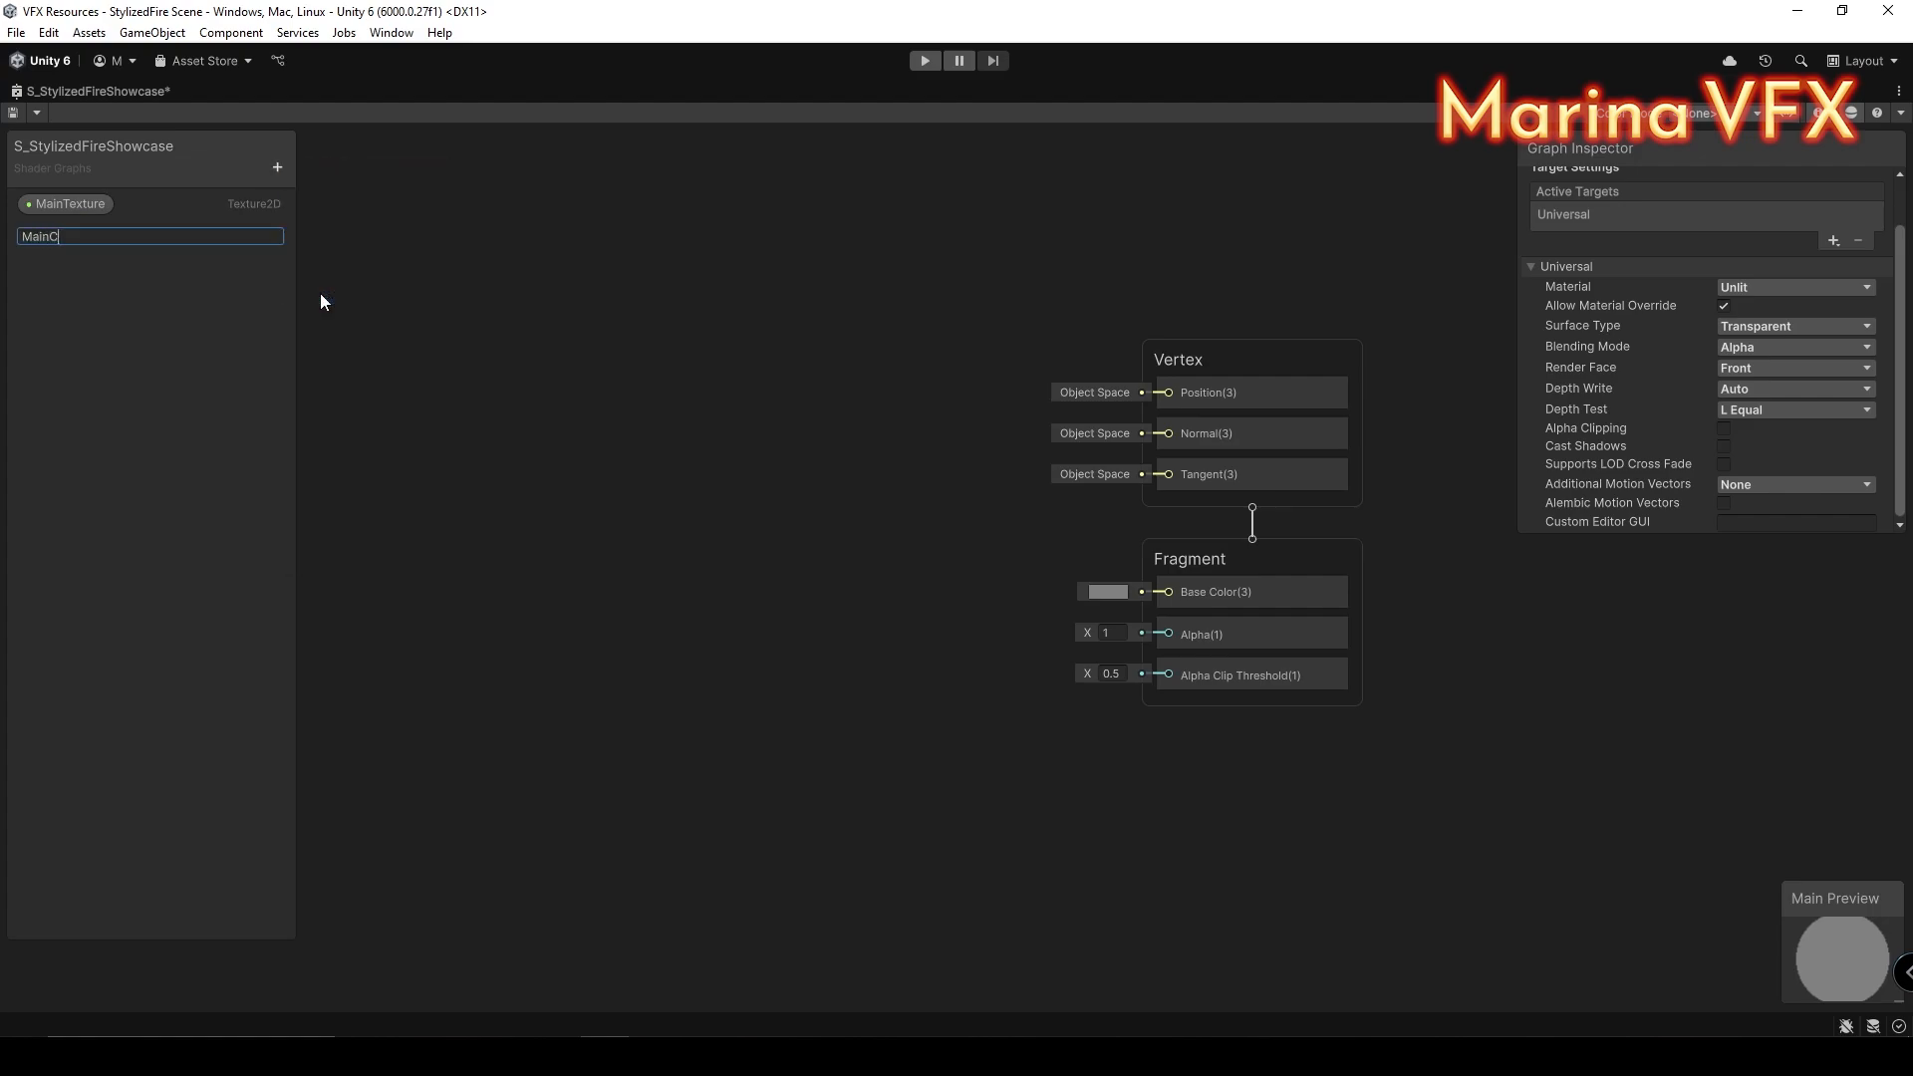
{"action": "key", "text": "Return"}
{"action": "left_click", "coordinate": [277, 167]}
{"action": "left_click", "coordinate": [323, 291]}
{"action": "type", "text": "Add"}
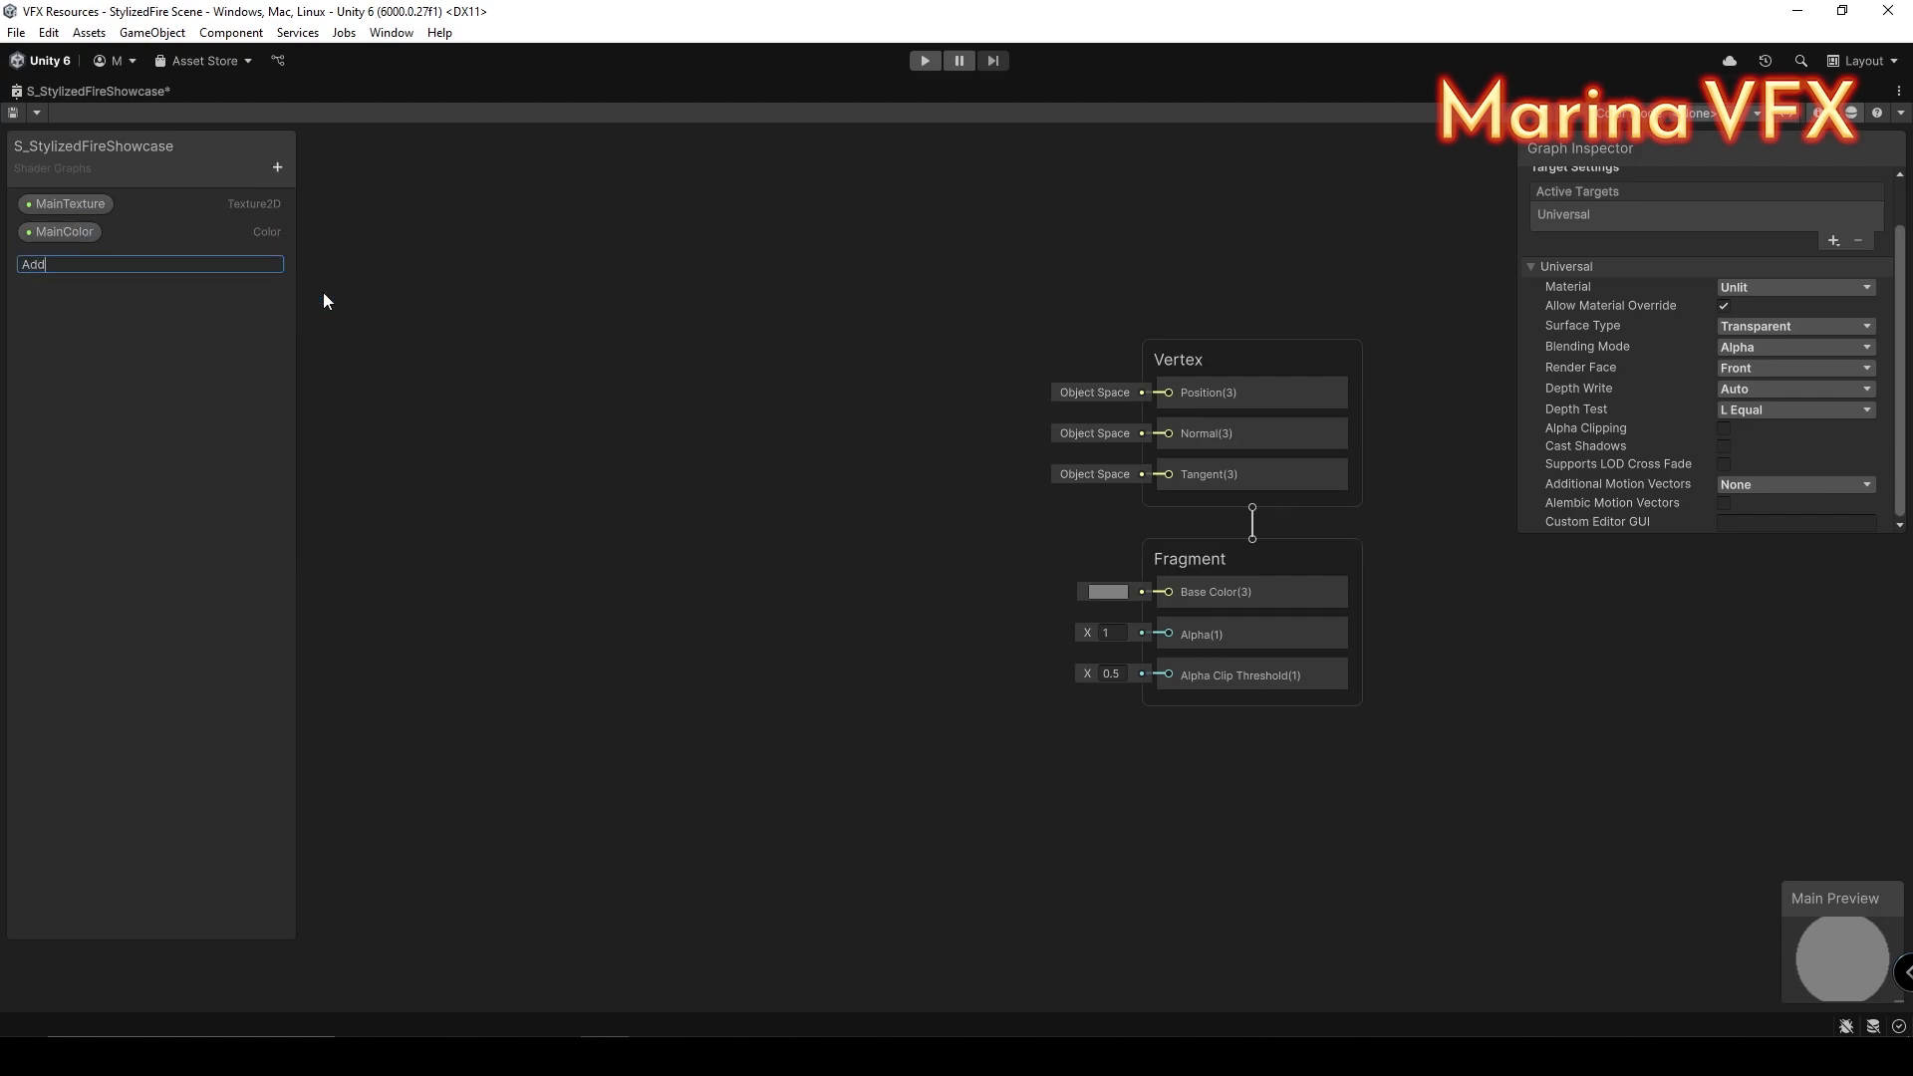
{"action": "type", "text": "itionalColor"}
{"action": "key", "text": "Return"}
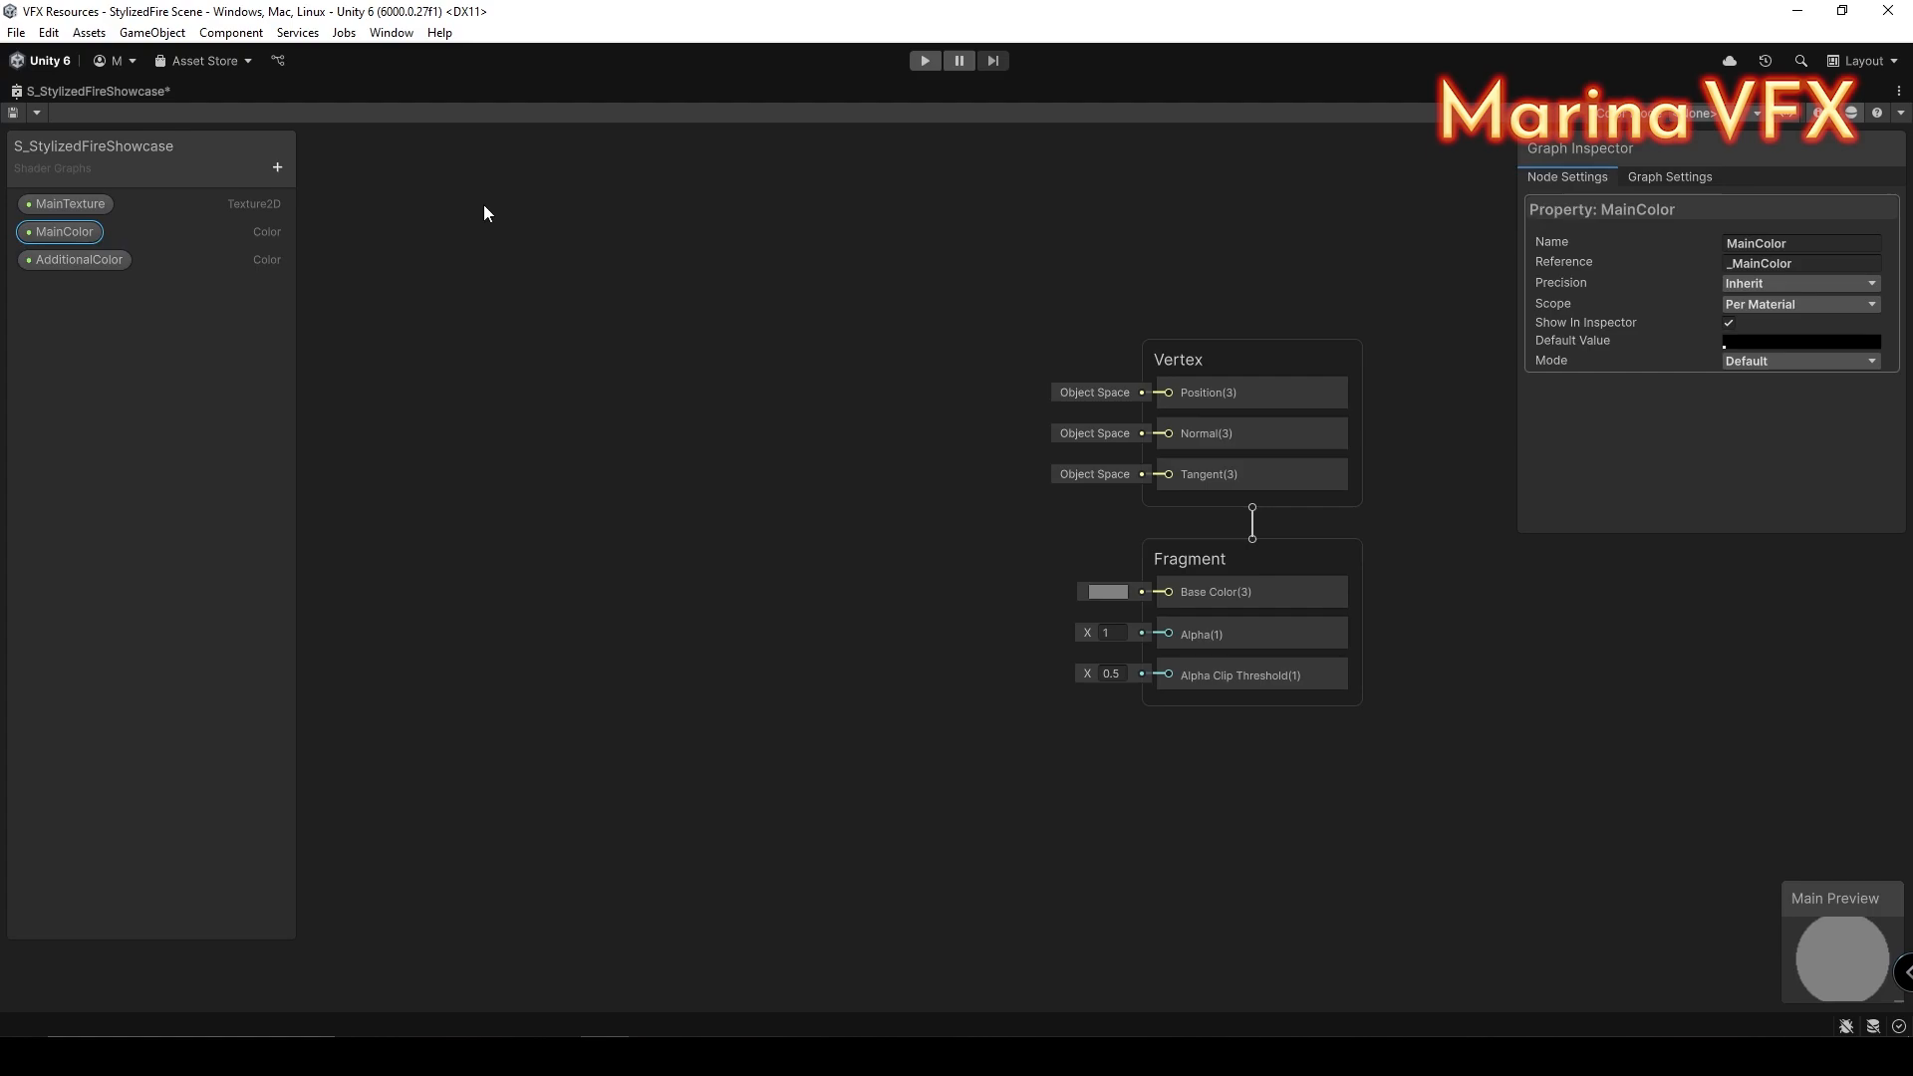
Step: Set the MainColor property's default value to white and its mode to HDR
{"action": "left_click", "coordinate": [1784, 339]}
{"action": "left_click", "coordinate": [1893, 329]}
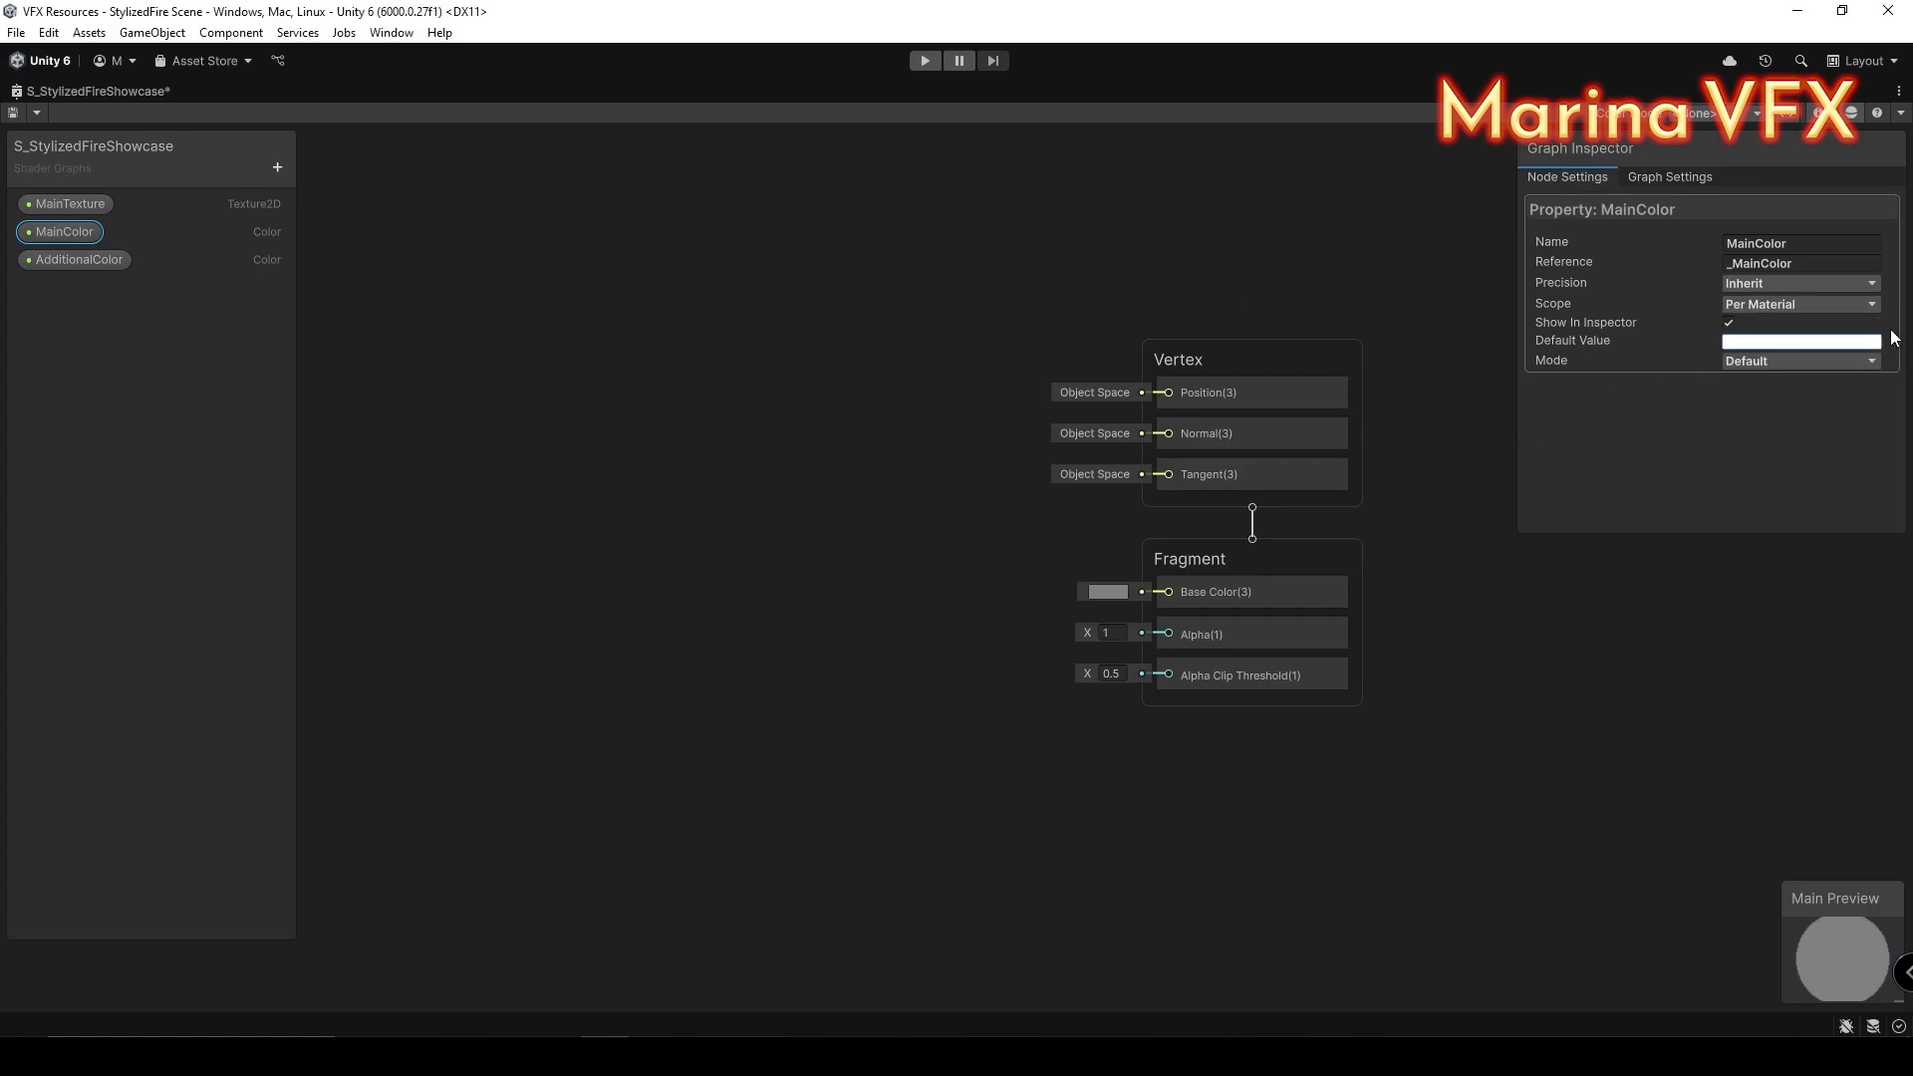
{"action": "left_click", "coordinate": [1793, 411]}
Step: Set the AdditionalColor property's default value to white (FFFFFF) and its mode to HDR
{"action": "left_click", "coordinate": [107, 257]}
{"action": "left_click", "coordinate": [1789, 341]}
{"action": "left_click_drag", "start_coordinate": [1762, 453], "coordinate": [1732, 446]}
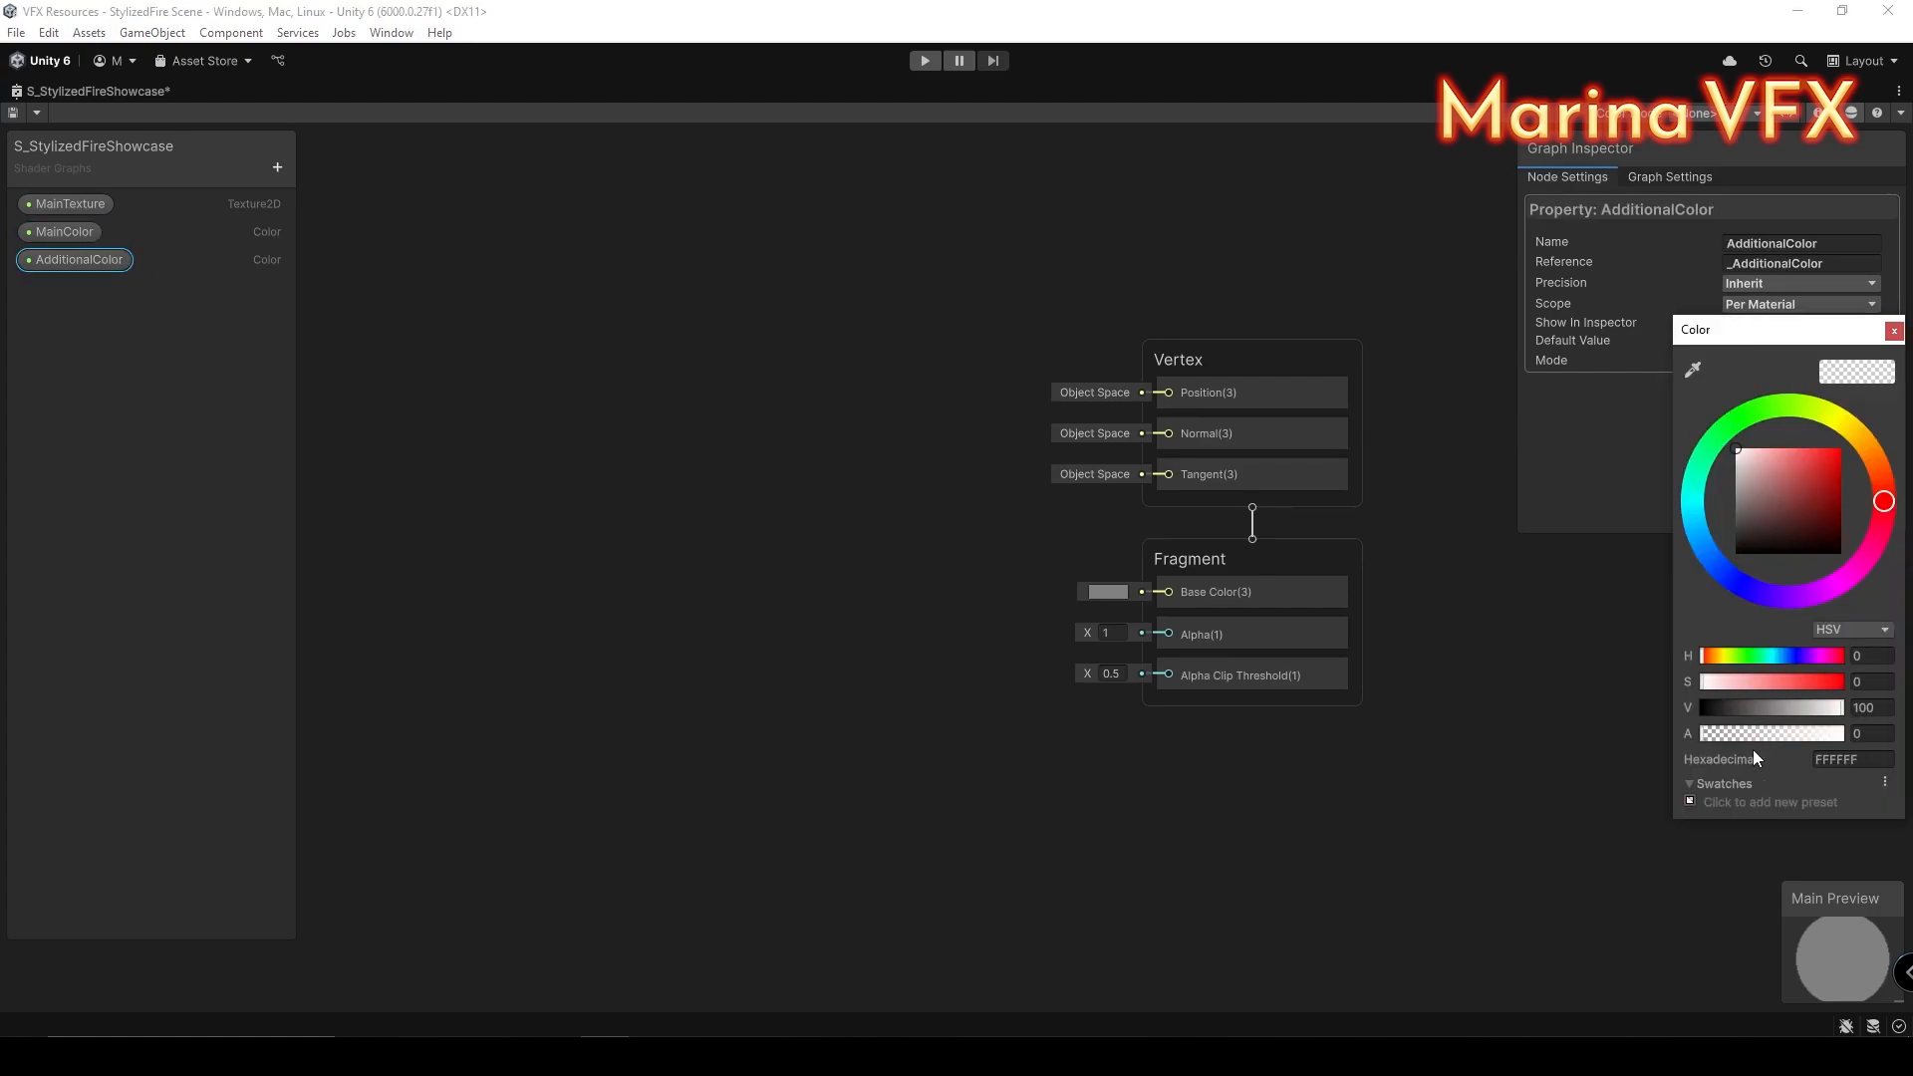
{"action": "left_click", "coordinate": [1891, 335]}
{"action": "left_click", "coordinate": [1809, 360]}
{"action": "left_click", "coordinate": [1761, 408]}
Step: Add a Float property named MainPower and set its default value to 1
{"action": "left_click", "coordinate": [463, 637]}
{"action": "middle_click_drag", "start_coordinate": [462, 637], "coordinate": [581, 617]}
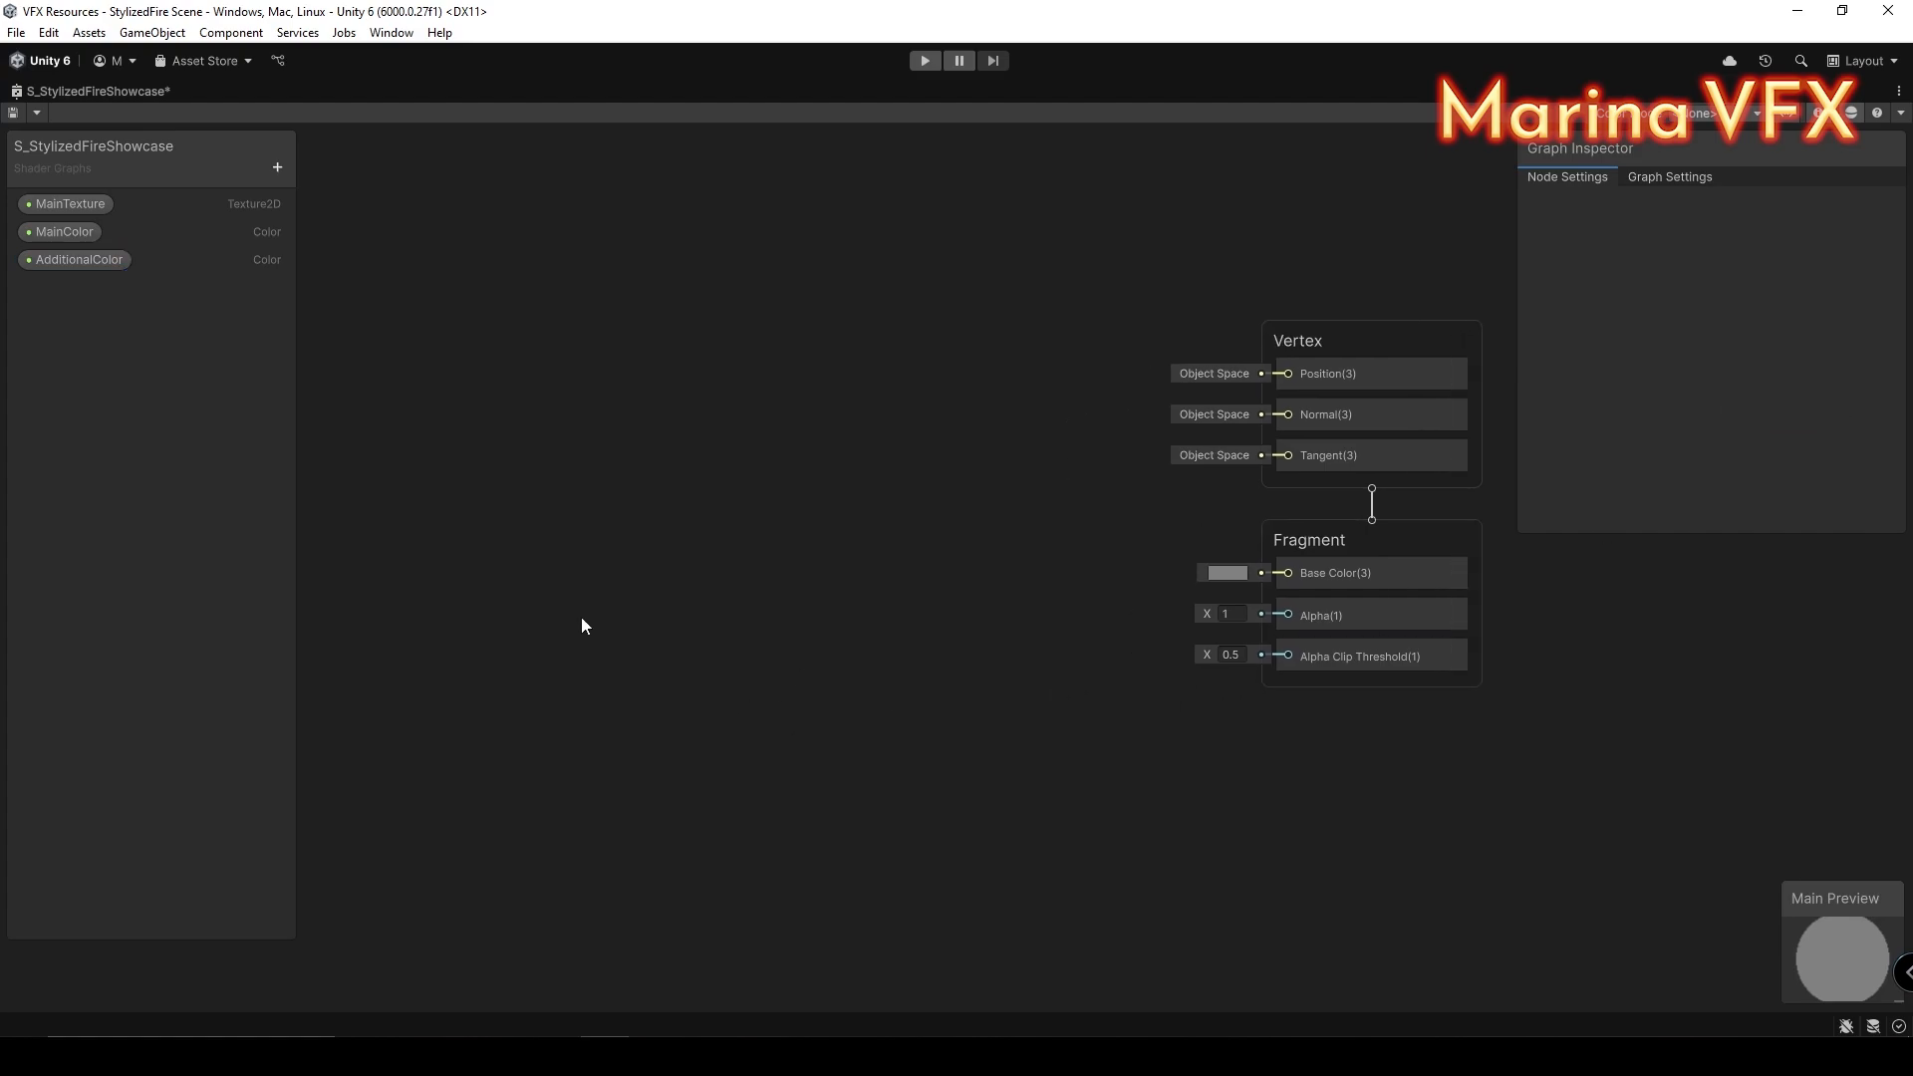
{"action": "left_click", "coordinate": [277, 166]}
{"action": "left_click", "coordinate": [314, 207]}
{"action": "type", "text": "MainPower"}
{"action": "key", "text": "Return"}
{"action": "left_click", "coordinate": [94, 286]}
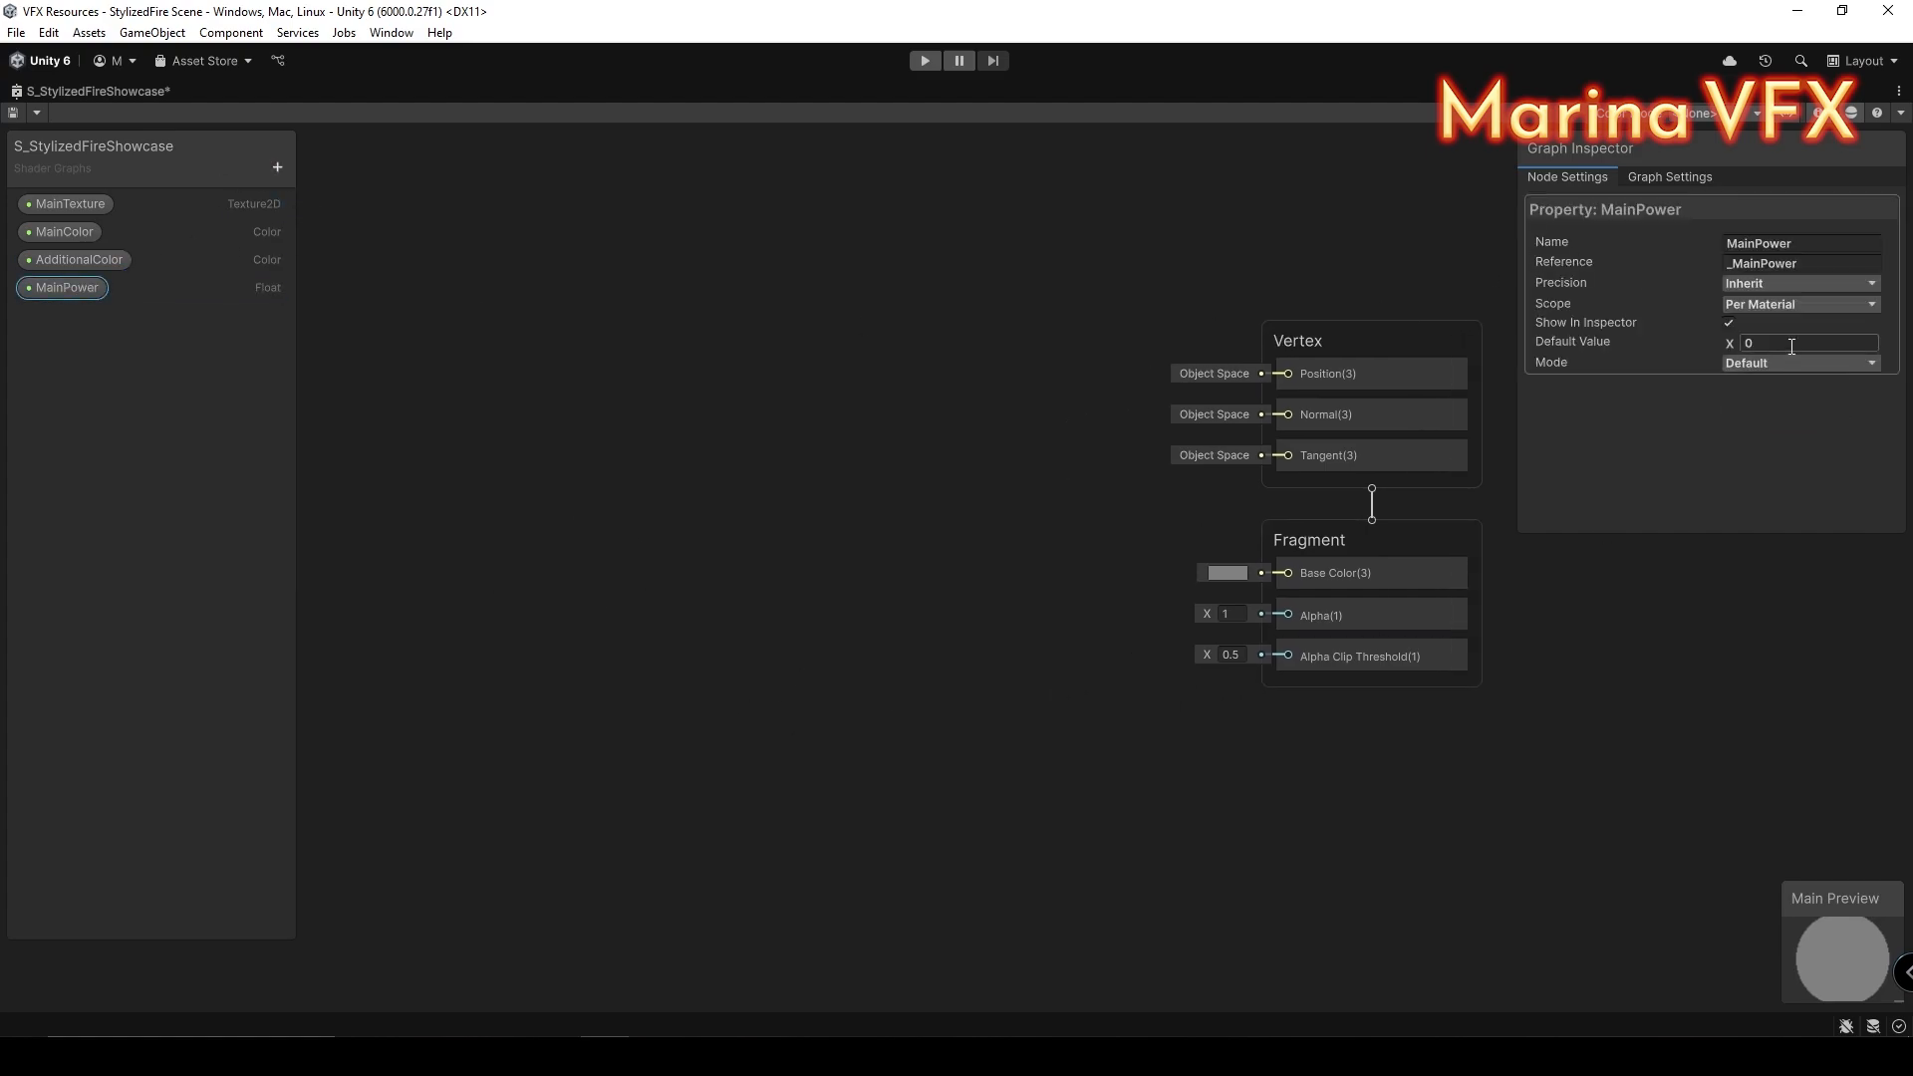
Step: Add a Float property named OpacityMultiplier to the Blackboard
{"action": "left_click", "coordinate": [277, 166]}
{"action": "left_click", "coordinate": [329, 198]}
{"action": "type", "text": "Opacity"}
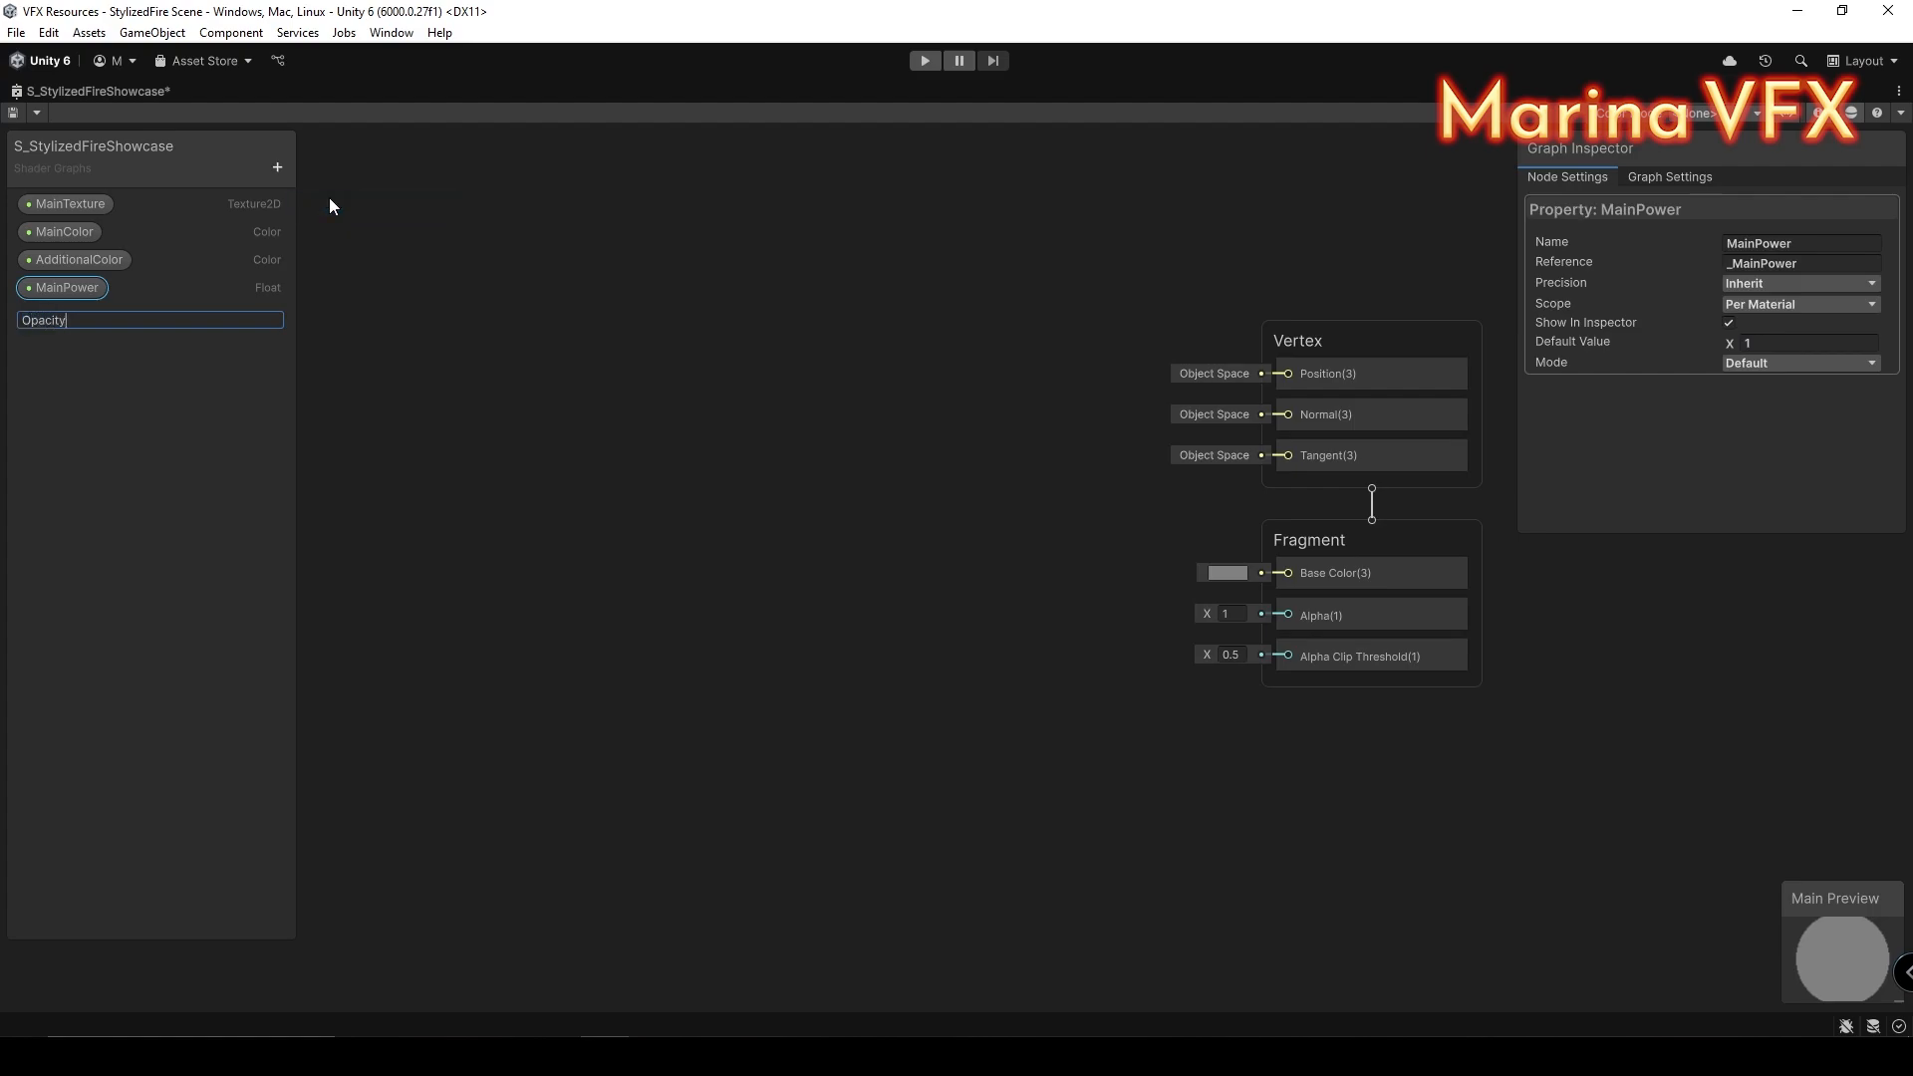
{"action": "type", "text": "Multiplier"}
{"action": "key", "text": "Return"}
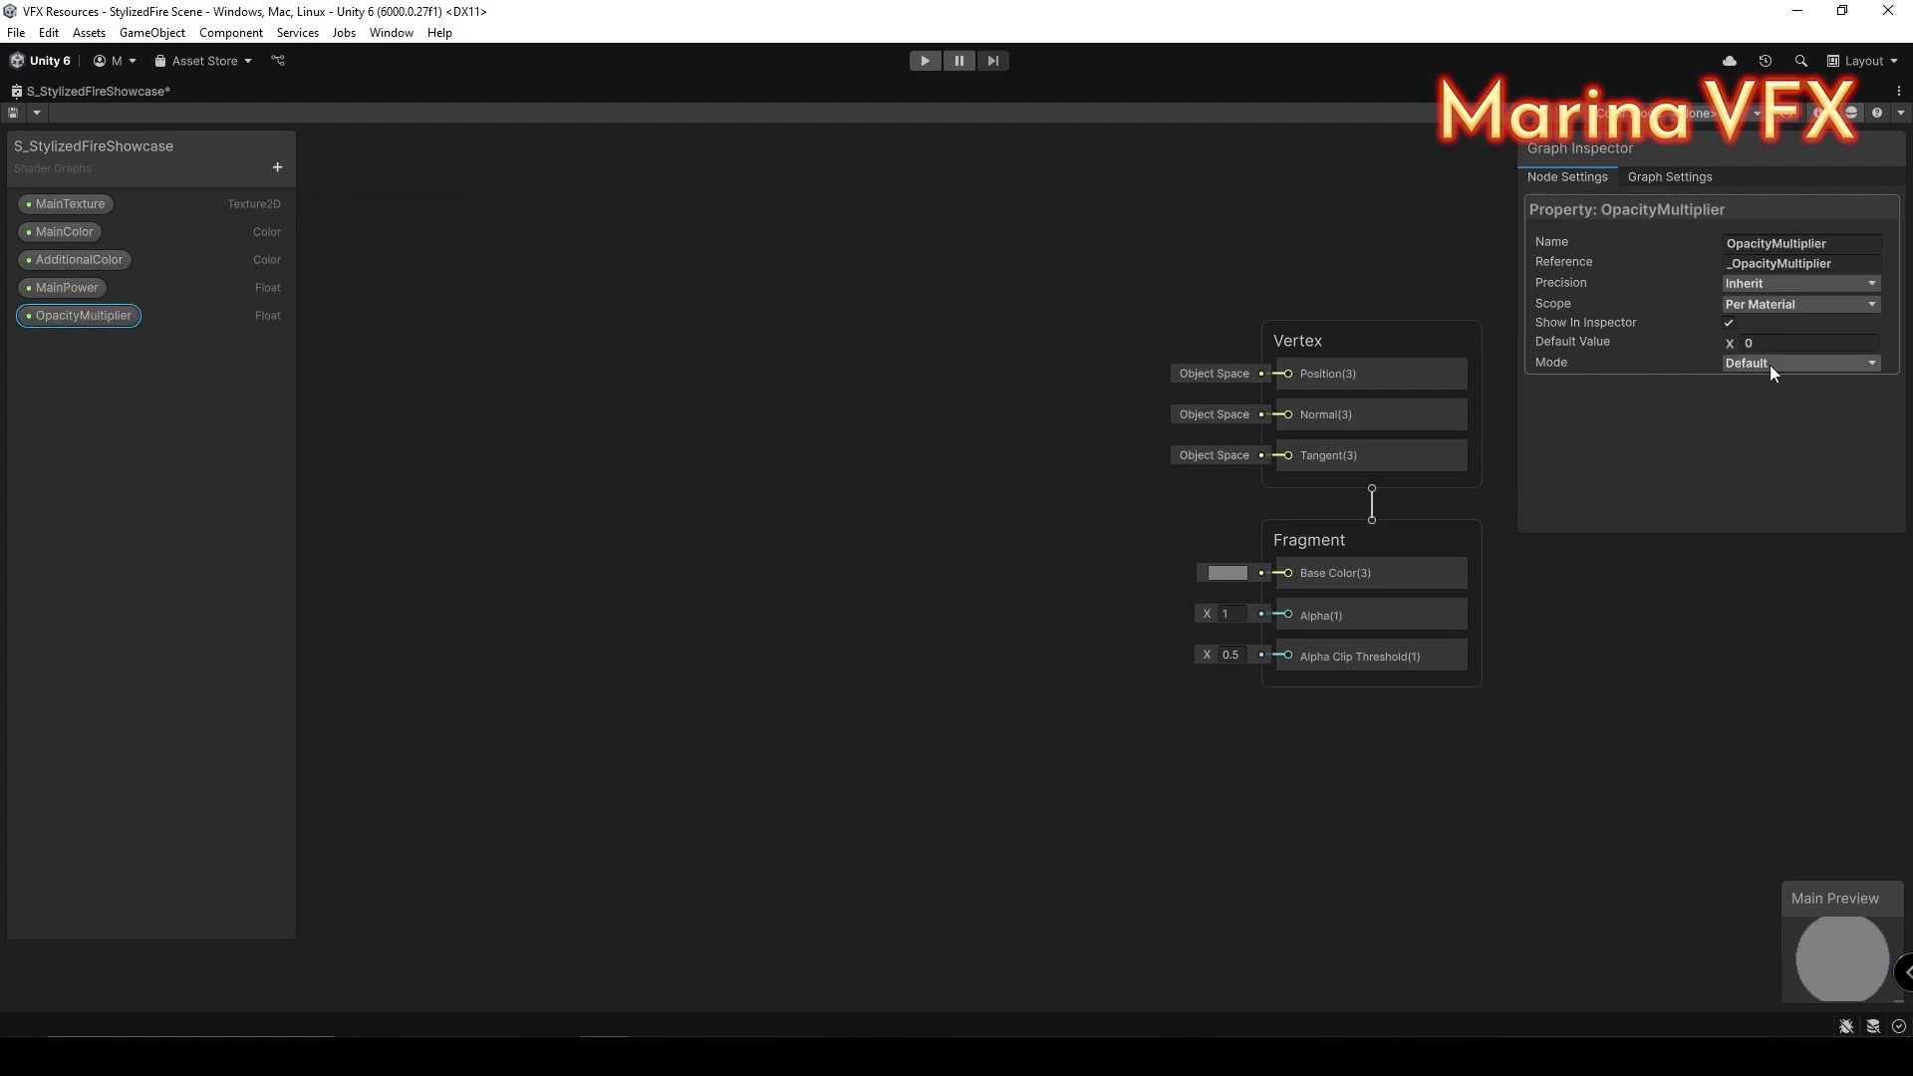
Step: Add a Sample Texture 2D node and place it well before the Fragment block
{"action": "middle_click_drag", "start_coordinate": [883, 638], "coordinate": [1042, 582]}
{"action": "left_click", "coordinate": [900, 523]}
{"action": "key", "text": "space"}
{"action": "type", "text": "sample"}
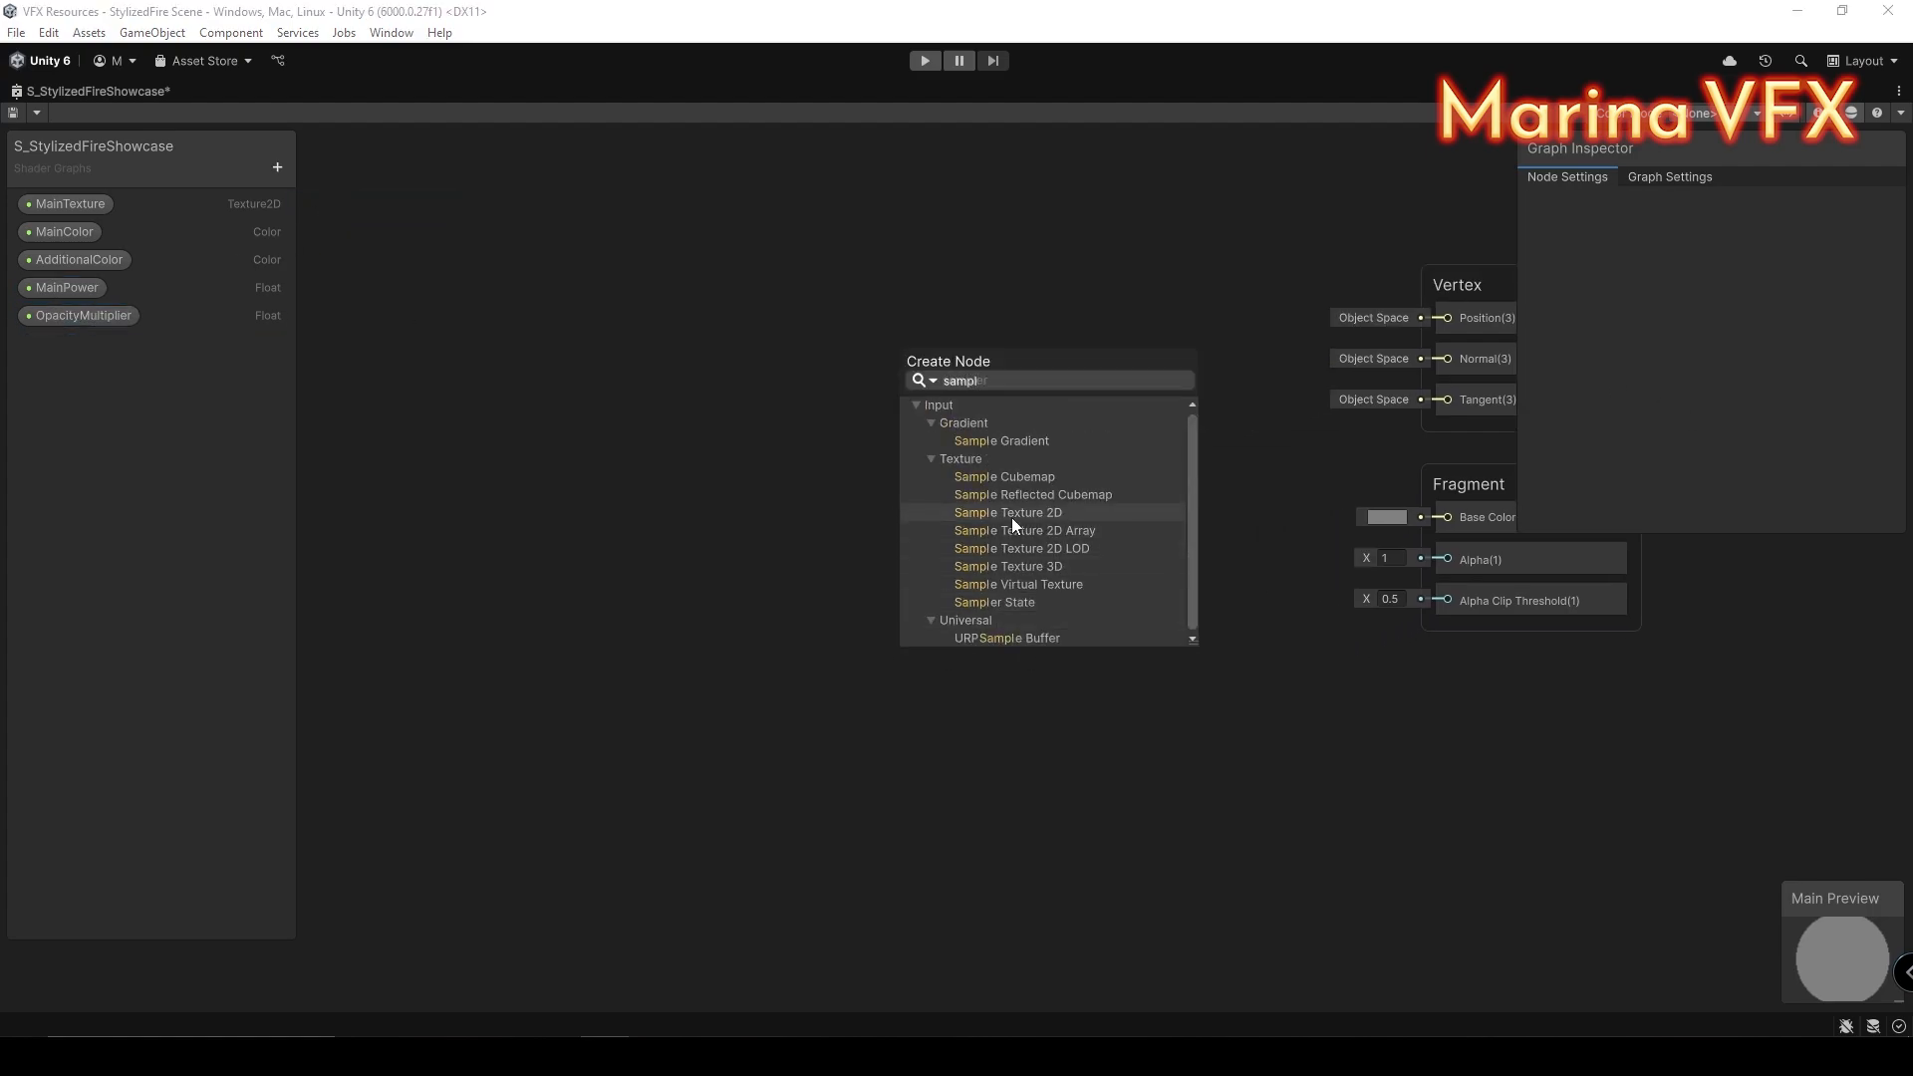
{"action": "double_click", "coordinate": [1013, 517]}
{"action": "left_click_drag", "start_coordinate": [980, 566], "coordinate": [781, 483]}
Step: Place the MainTexture property in the graph, connect it to the Sample Texture 2D node's Texture input, and reposition both nodes
{"action": "middle_click_drag", "start_coordinate": [781, 483], "coordinate": [855, 462]}
{"action": "left_click_drag", "start_coordinate": [51, 197], "coordinate": [473, 407]}
{"action": "left_click_drag", "start_coordinate": [592, 418], "coordinate": [692, 391]}
{"action": "left_click_drag", "start_coordinate": [503, 334], "coordinate": [688, 453]}
{"action": "left_click_drag", "start_coordinate": [725, 411], "coordinate": [467, 459]}
Step: Add a Vertex Color node and place it above the Sample Texture 2D node
{"action": "left_click", "coordinate": [526, 299]}
{"action": "middle_click_drag", "start_coordinate": [534, 202], "coordinate": [648, 432]}
{"action": "key", "text": "space"}
{"action": "type", "text": "verte"}
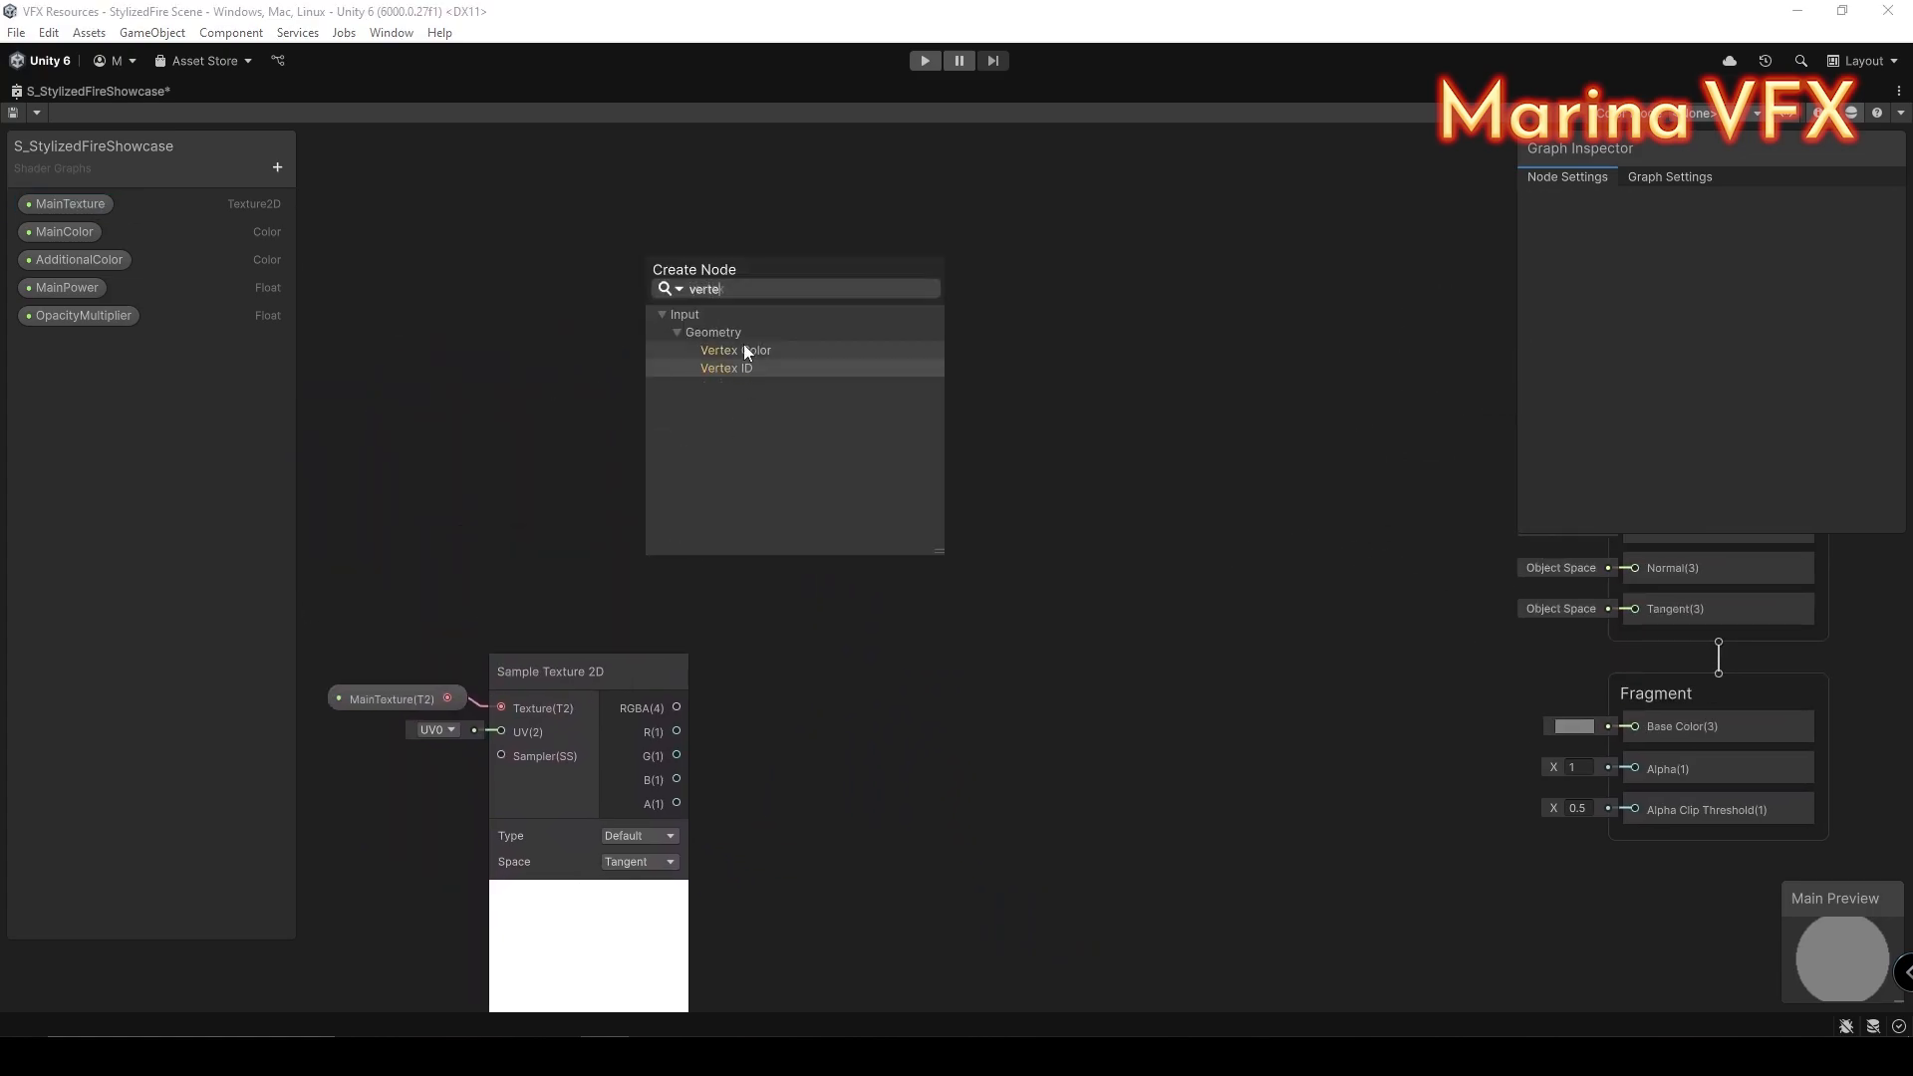
{"action": "double_click", "coordinate": [745, 350]}
{"action": "left_click", "coordinate": [738, 488]}
{"action": "left_click_drag", "start_coordinate": [732, 481], "coordinate": [660, 380]}
Step: Add a Split node beside Vertex Color and feed it from the Vertex Color output
{"action": "key", "text": "space"}
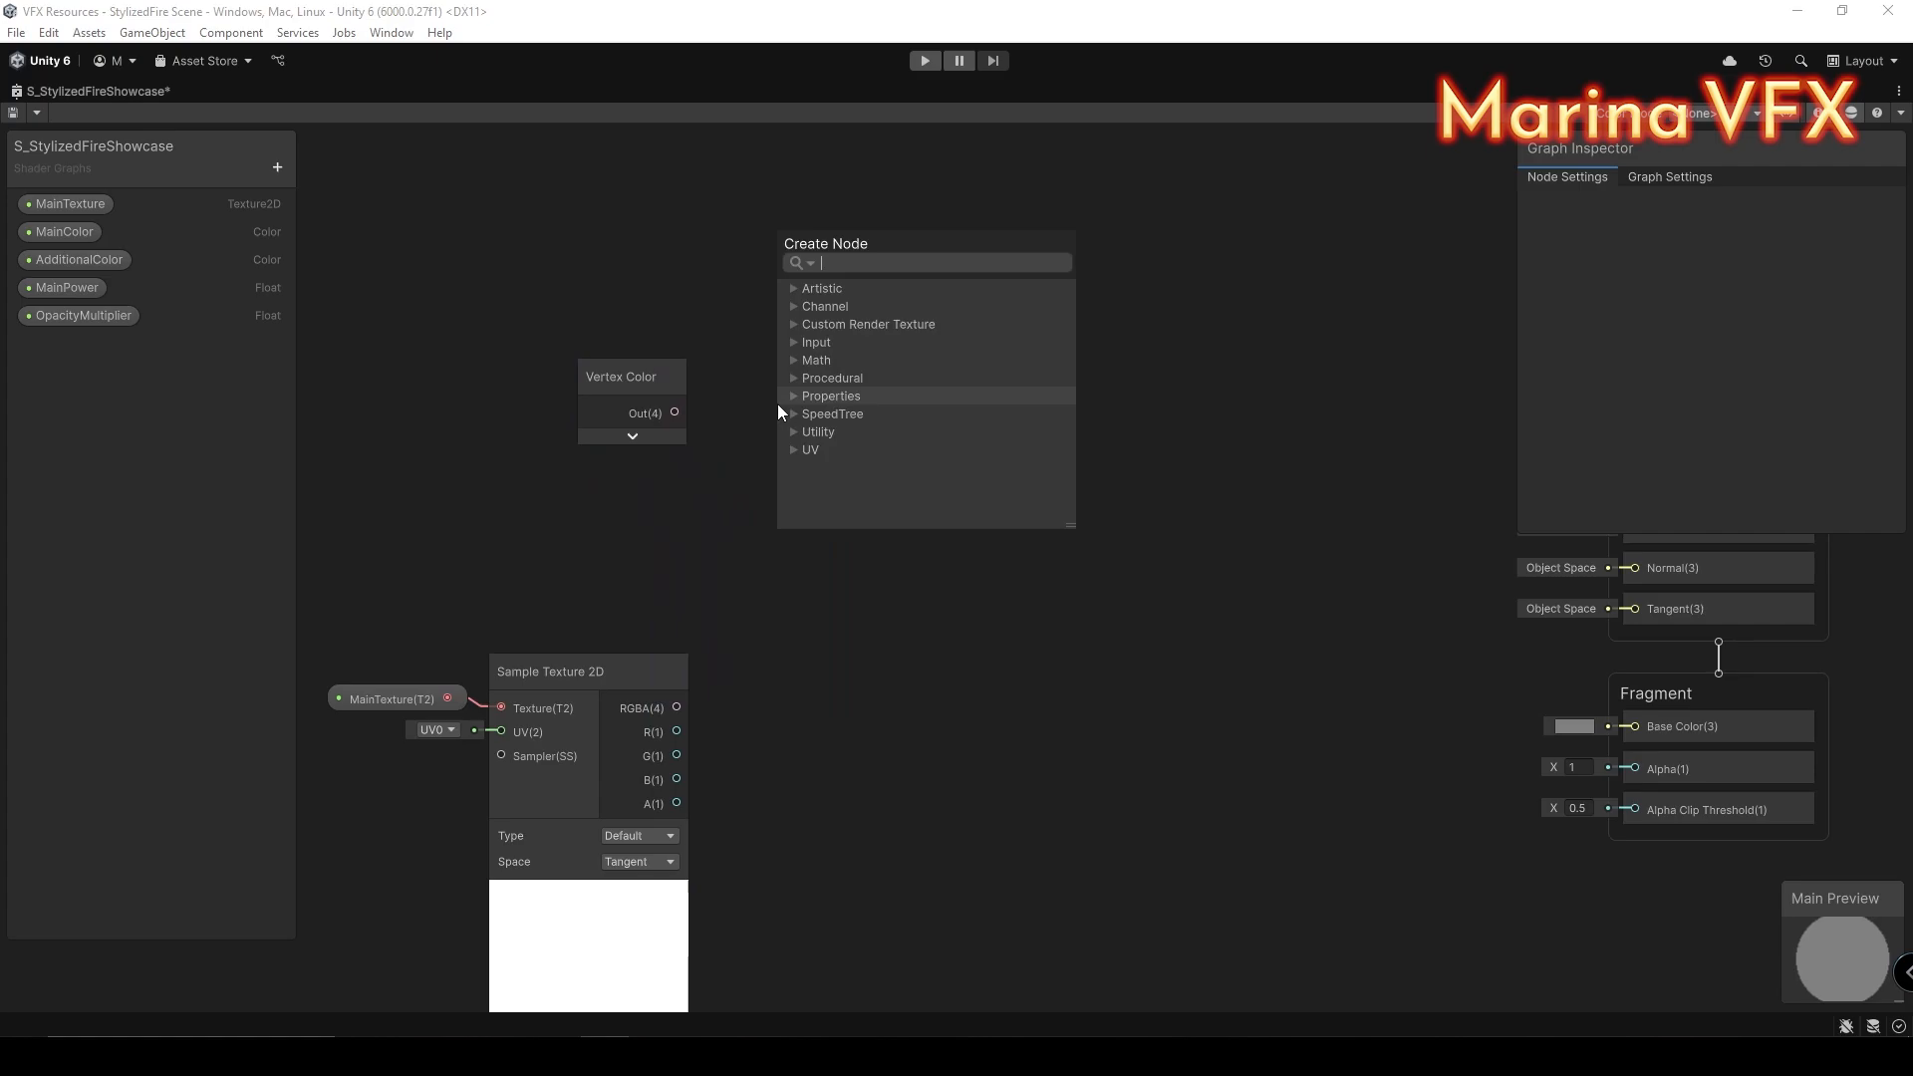
{"action": "type", "text": "split"}
{"action": "key", "text": "Return"}
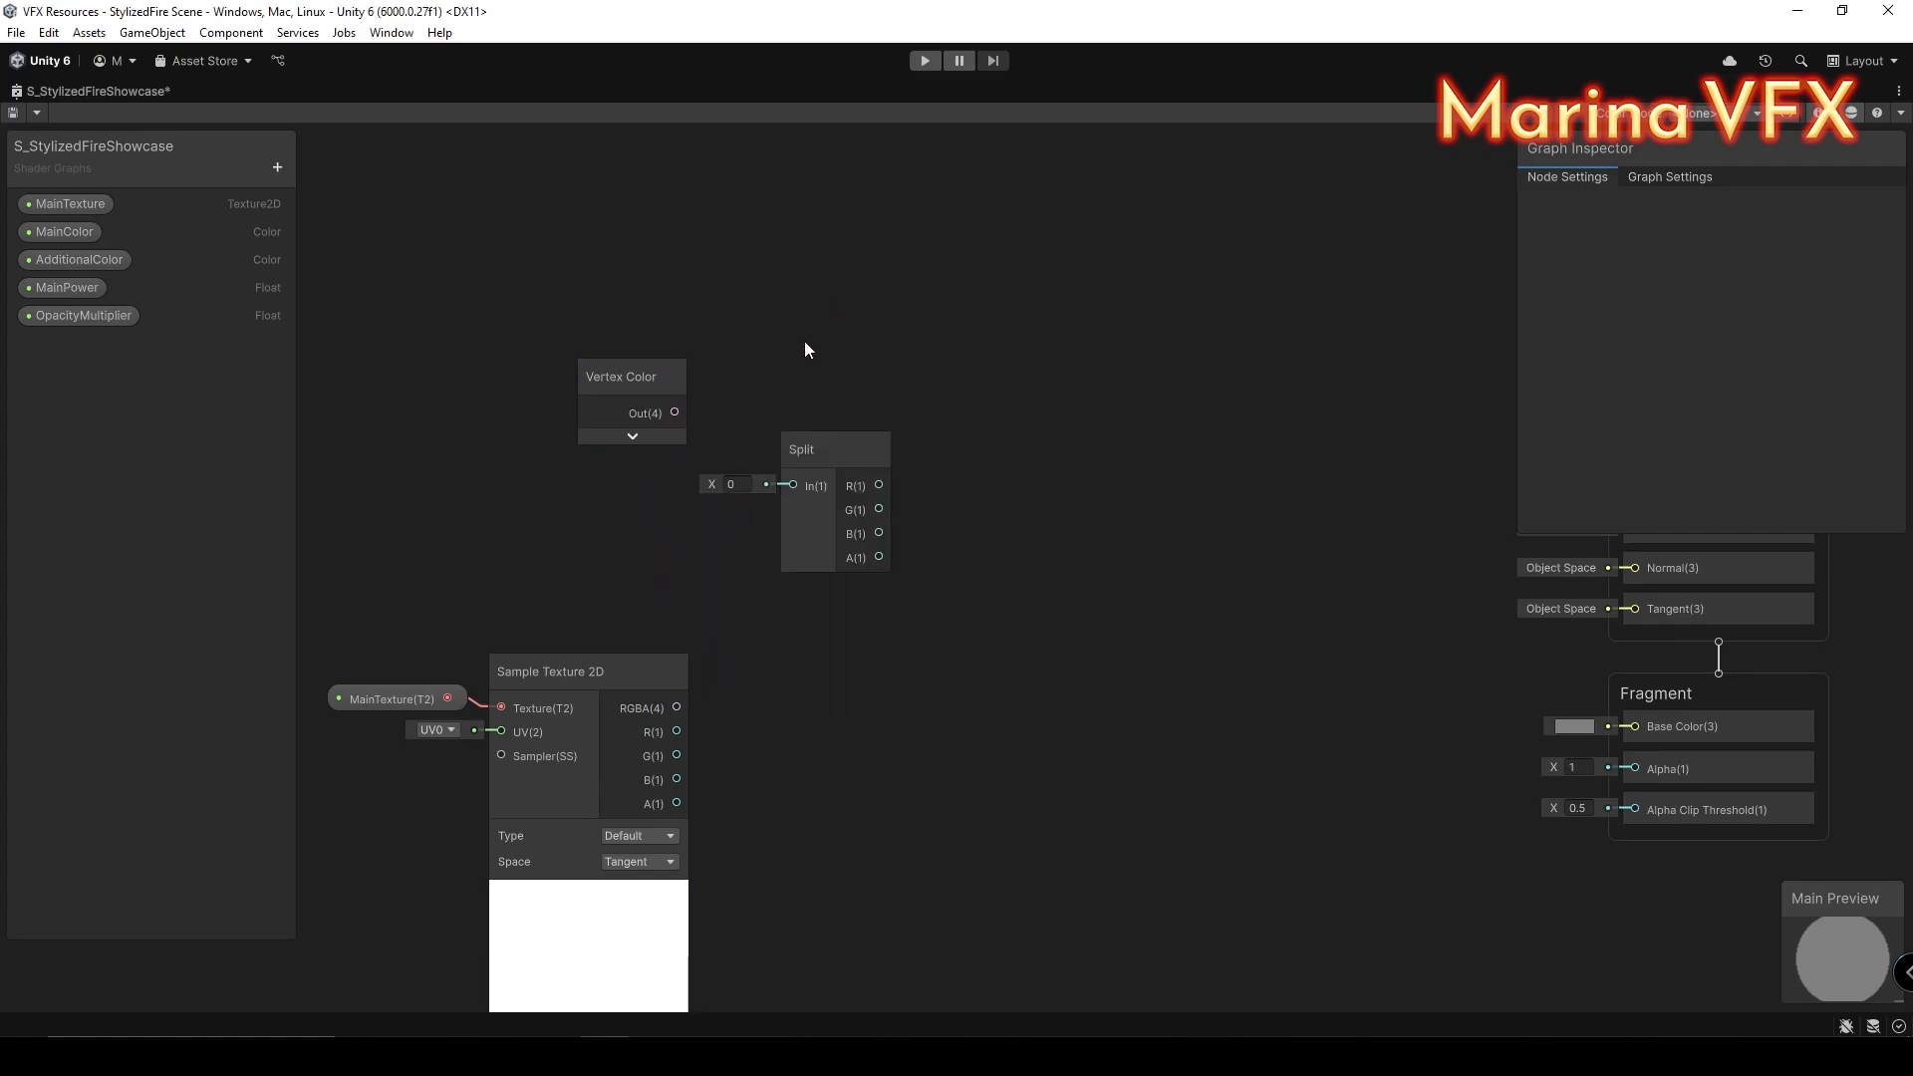
{"action": "left_click_drag", "start_coordinate": [771, 485], "coordinate": [792, 486]}
{"action": "left_click_drag", "start_coordinate": [819, 445], "coordinate": [745, 367]}
Step: Add a Vector 3 node fed by the Split's R, G and B outputs, and line it up with the Vertex Color and Split nodes
{"action": "key", "text": "space"}
{"action": "type", "text": "vect"}
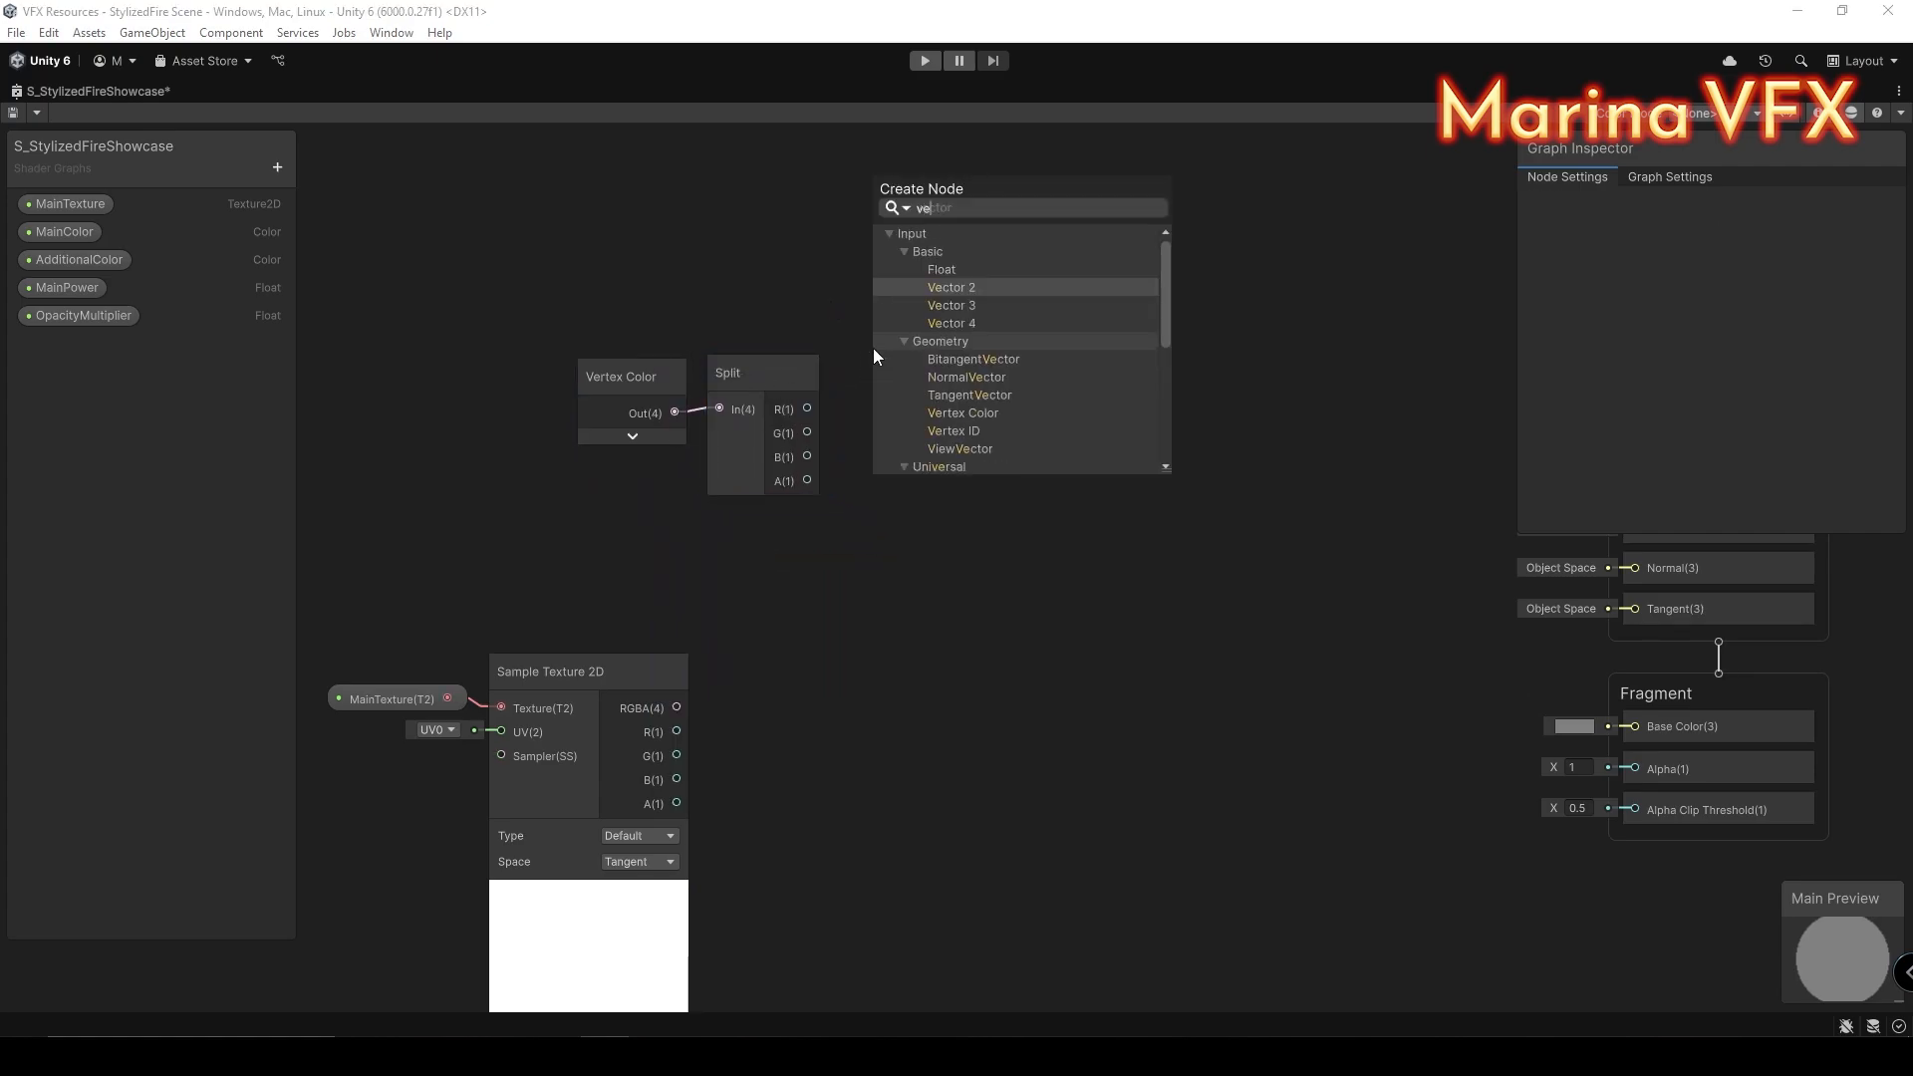
{"action": "left_click", "coordinate": [952, 306]}
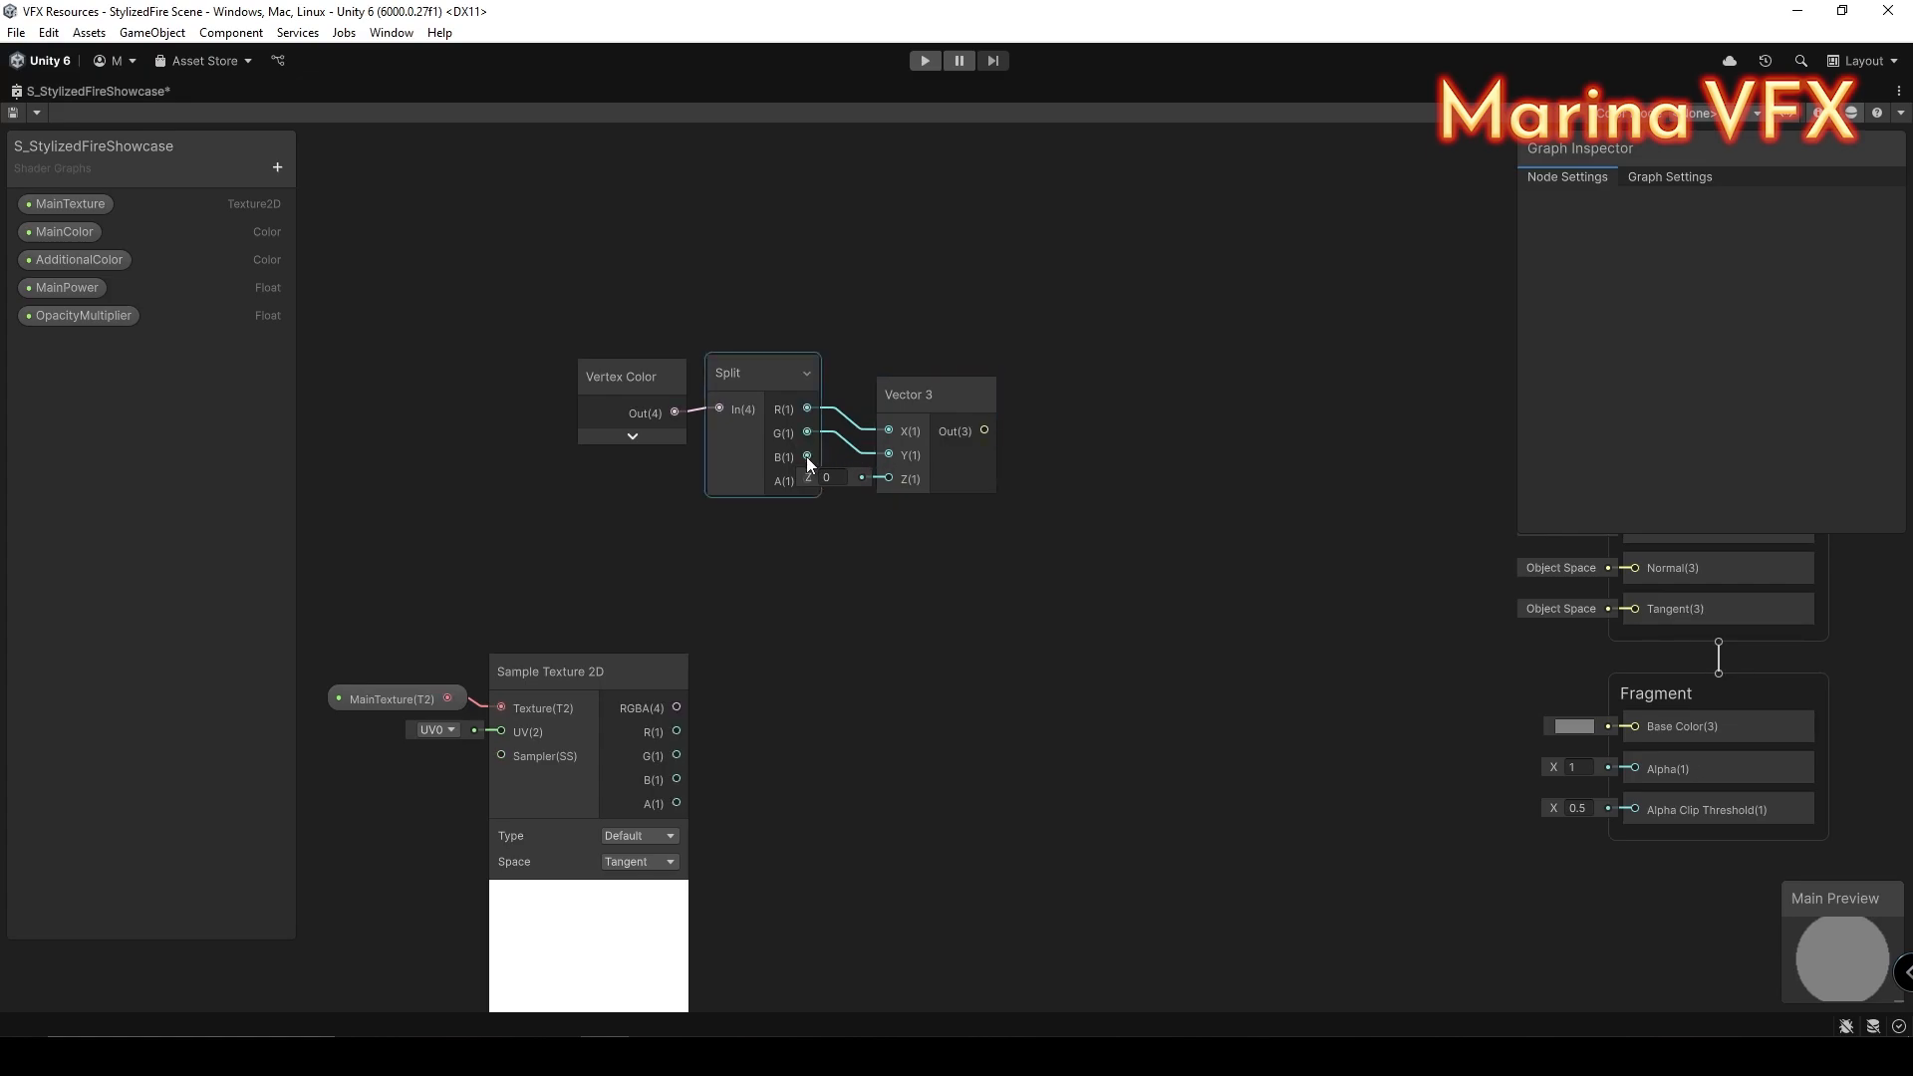
{"action": "left_click_drag", "start_coordinate": [807, 457], "coordinate": [889, 478]}
{"action": "left_click_drag", "start_coordinate": [933, 402], "coordinate": [900, 377]}
{"action": "left_click_drag", "start_coordinate": [602, 316], "coordinate": [878, 398]}
{"action": "left_click_drag", "start_coordinate": [886, 372], "coordinate": [741, 372]}
Step: Add a Multiply node and connect the Vector 3 output to its A input
{"action": "left_click", "coordinate": [879, 511]}
{"action": "key", "text": "space"}
{"action": "type", "text": "mul"}
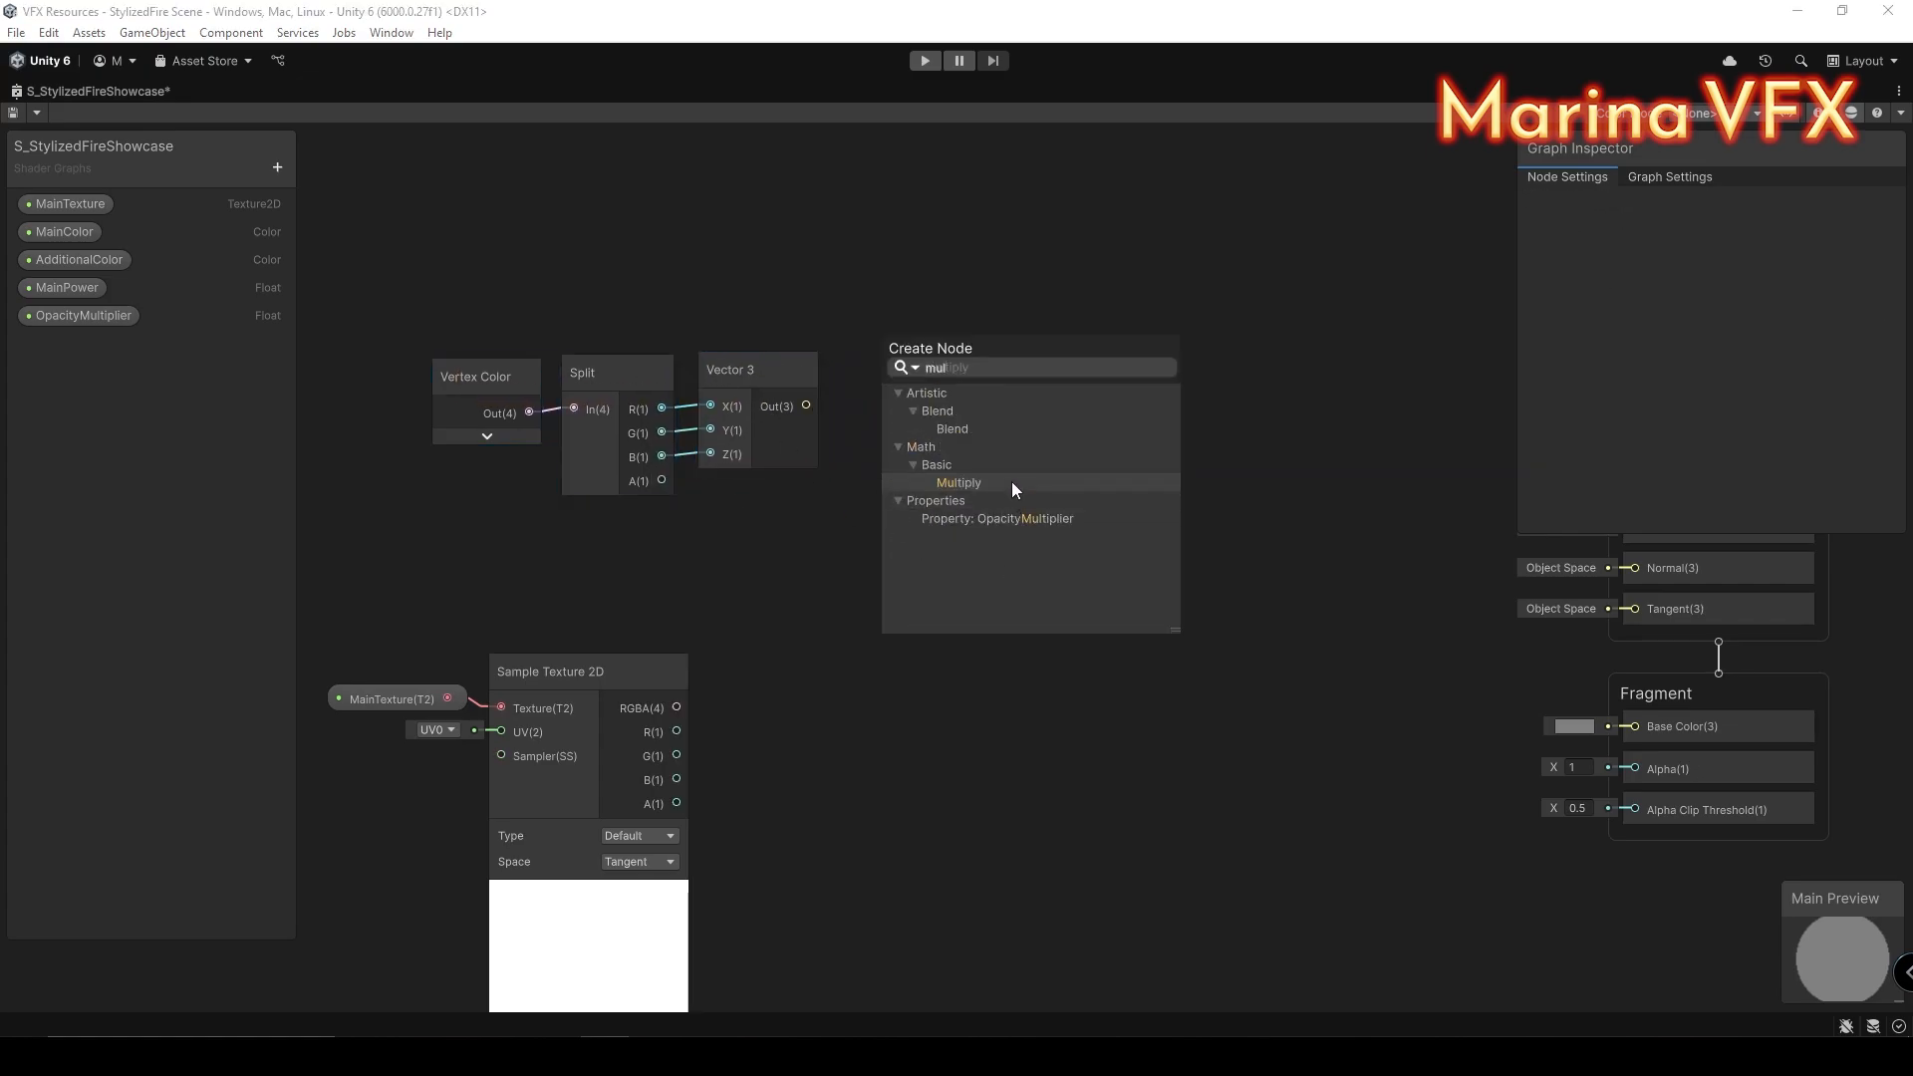
{"action": "left_click", "coordinate": [1013, 482]}
{"action": "left_click_drag", "start_coordinate": [979, 631], "coordinate": [1154, 511]}
{"action": "left_click_drag", "start_coordinate": [806, 406], "coordinate": [1068, 468]}
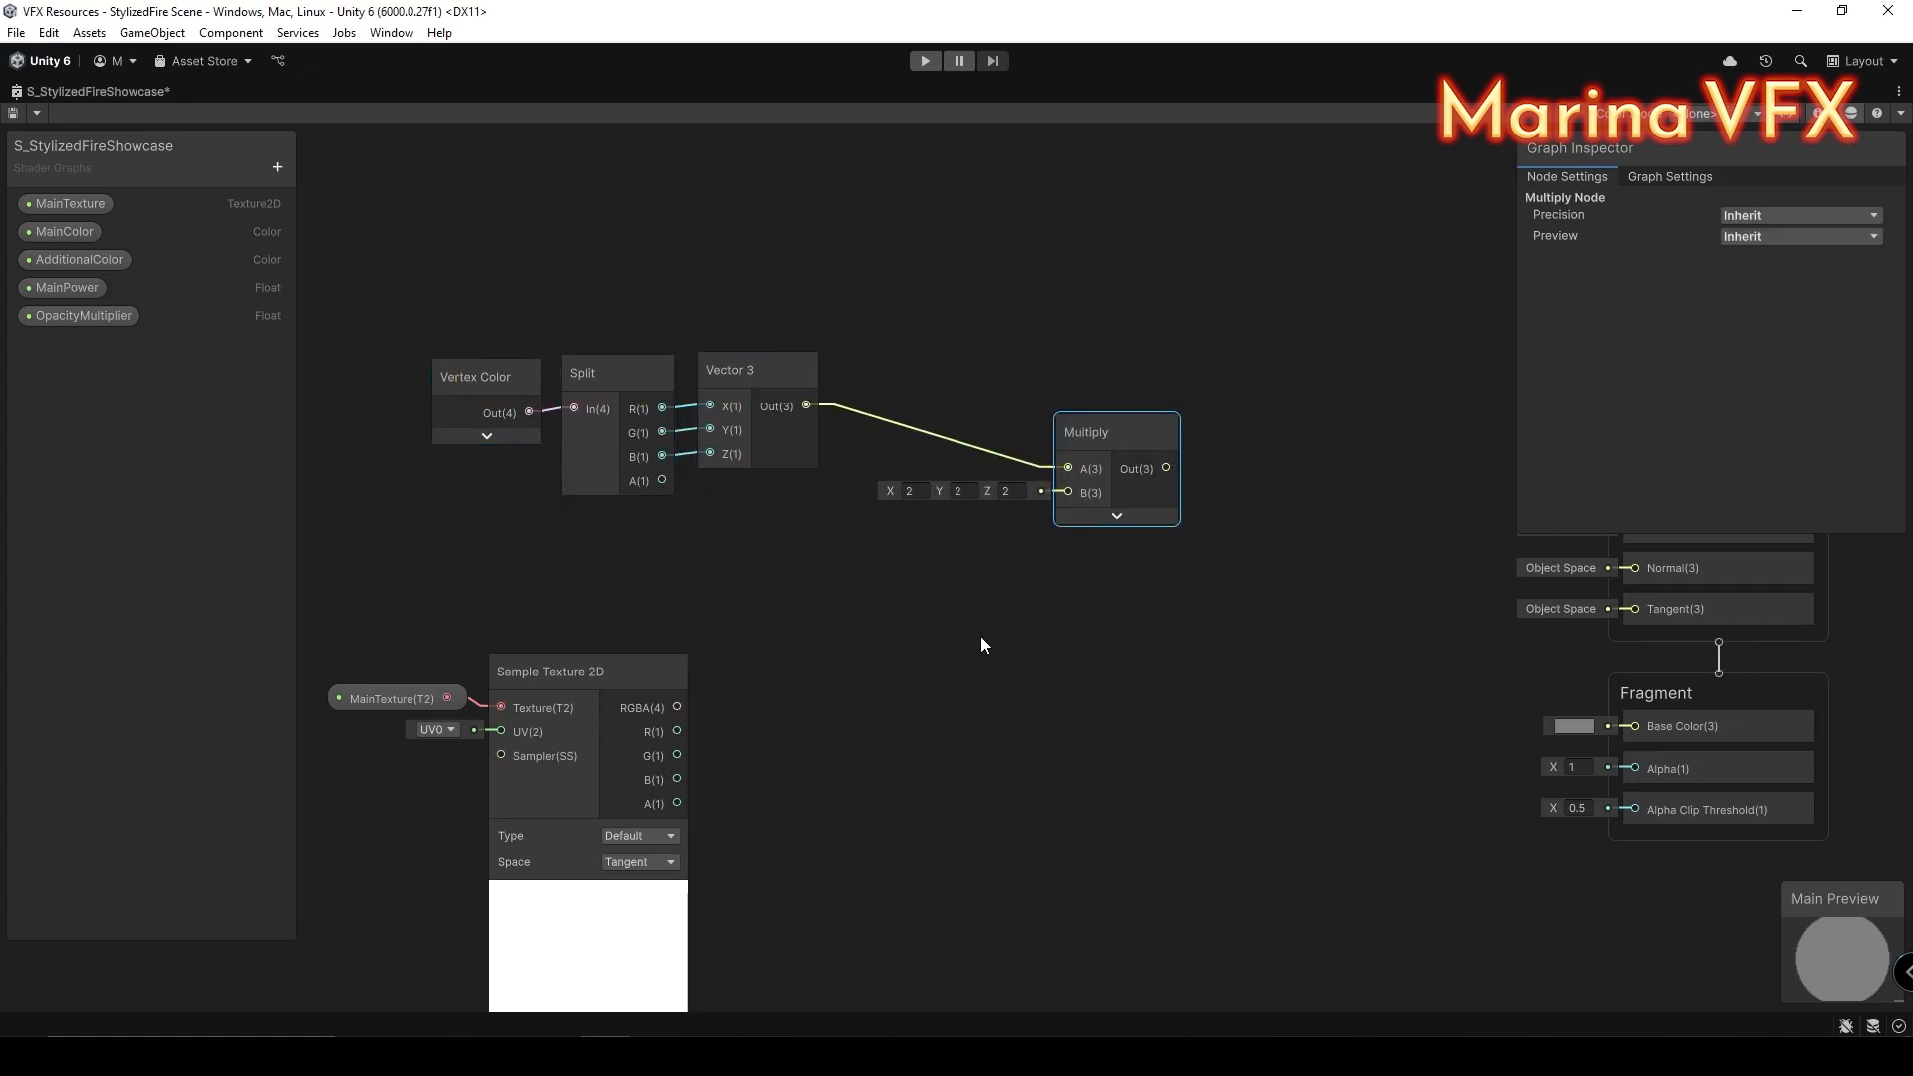
Step: Add a Lerp node, connect the Sample Texture 2D's R output to its T input, and collapse the Lerp preview
{"action": "key", "text": "space"}
{"action": "type", "text": "lerp"}
{"action": "left_click", "coordinate": [882, 560]}
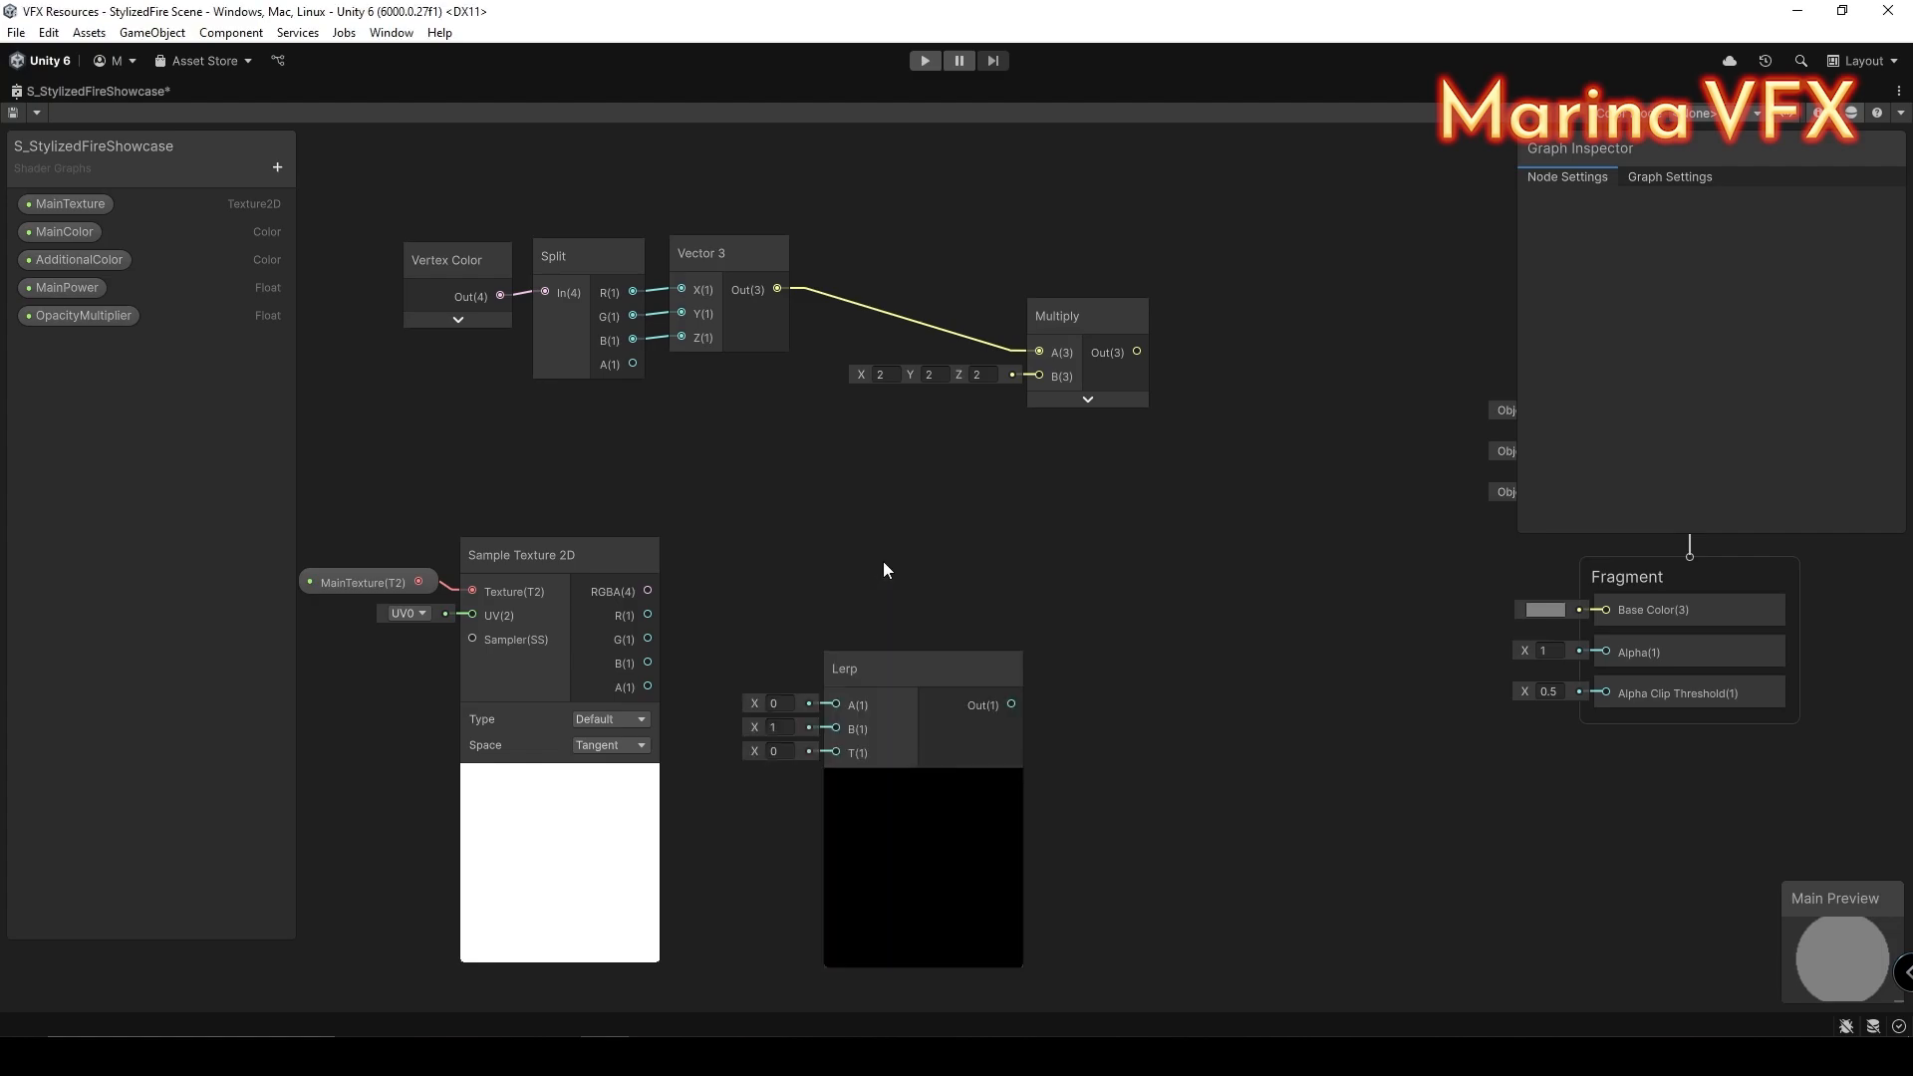
{"action": "left_click_drag", "start_coordinate": [648, 615], "coordinate": [835, 752]}
{"action": "left_click_drag", "start_coordinate": [907, 660], "coordinate": [963, 556]}
{"action": "left_click", "coordinate": [980, 684]}
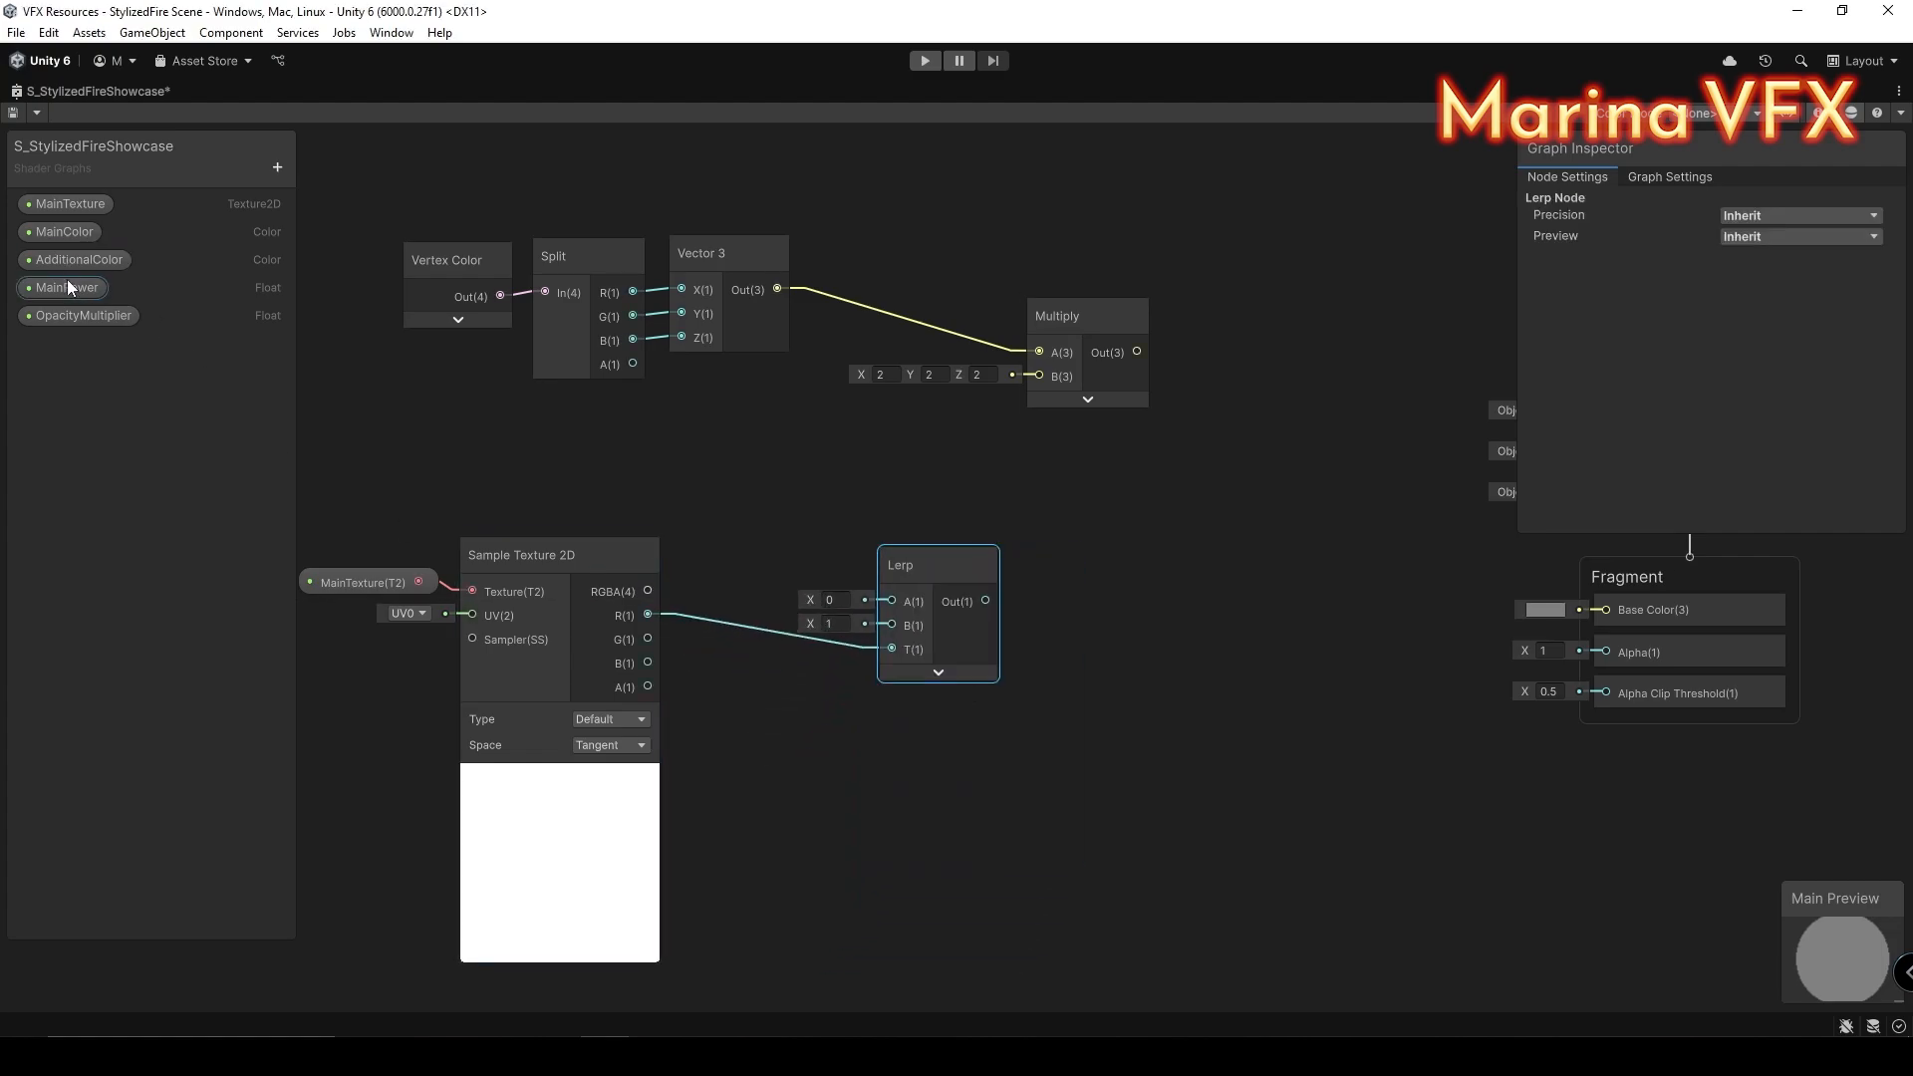
Step: Place the MainColor property in the graph and connect it to the Lerp's B input
{"action": "left_click", "coordinate": [74, 234]}
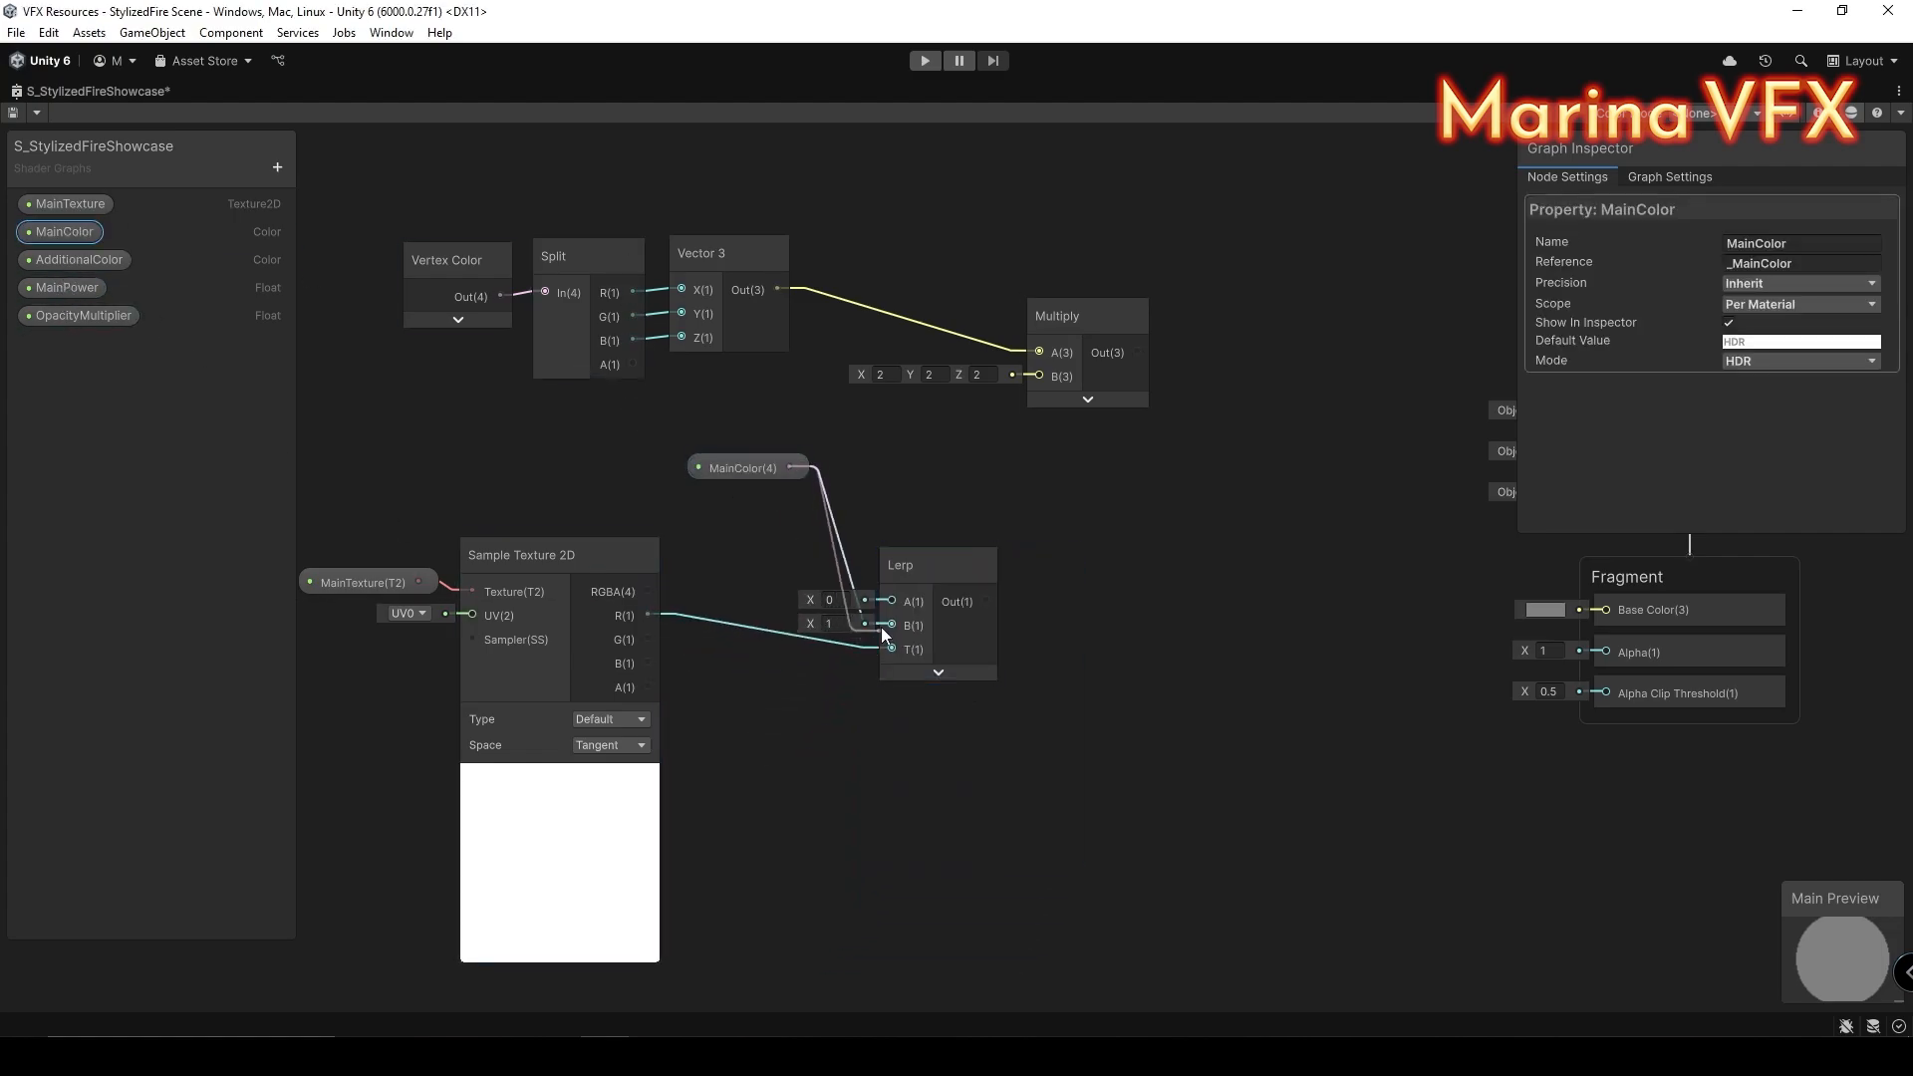
{"action": "left_click_drag", "start_coordinate": [881, 625], "coordinate": [882, 626]}
{"action": "left_click_drag", "start_coordinate": [730, 461], "coordinate": [757, 661]}
Step: Place the AdditionalColor property, connect it to the Lerp's A input, and group both color nodes neatly beside the Lerp
{"action": "left_click_drag", "start_coordinate": [67, 257], "coordinate": [694, 561]}
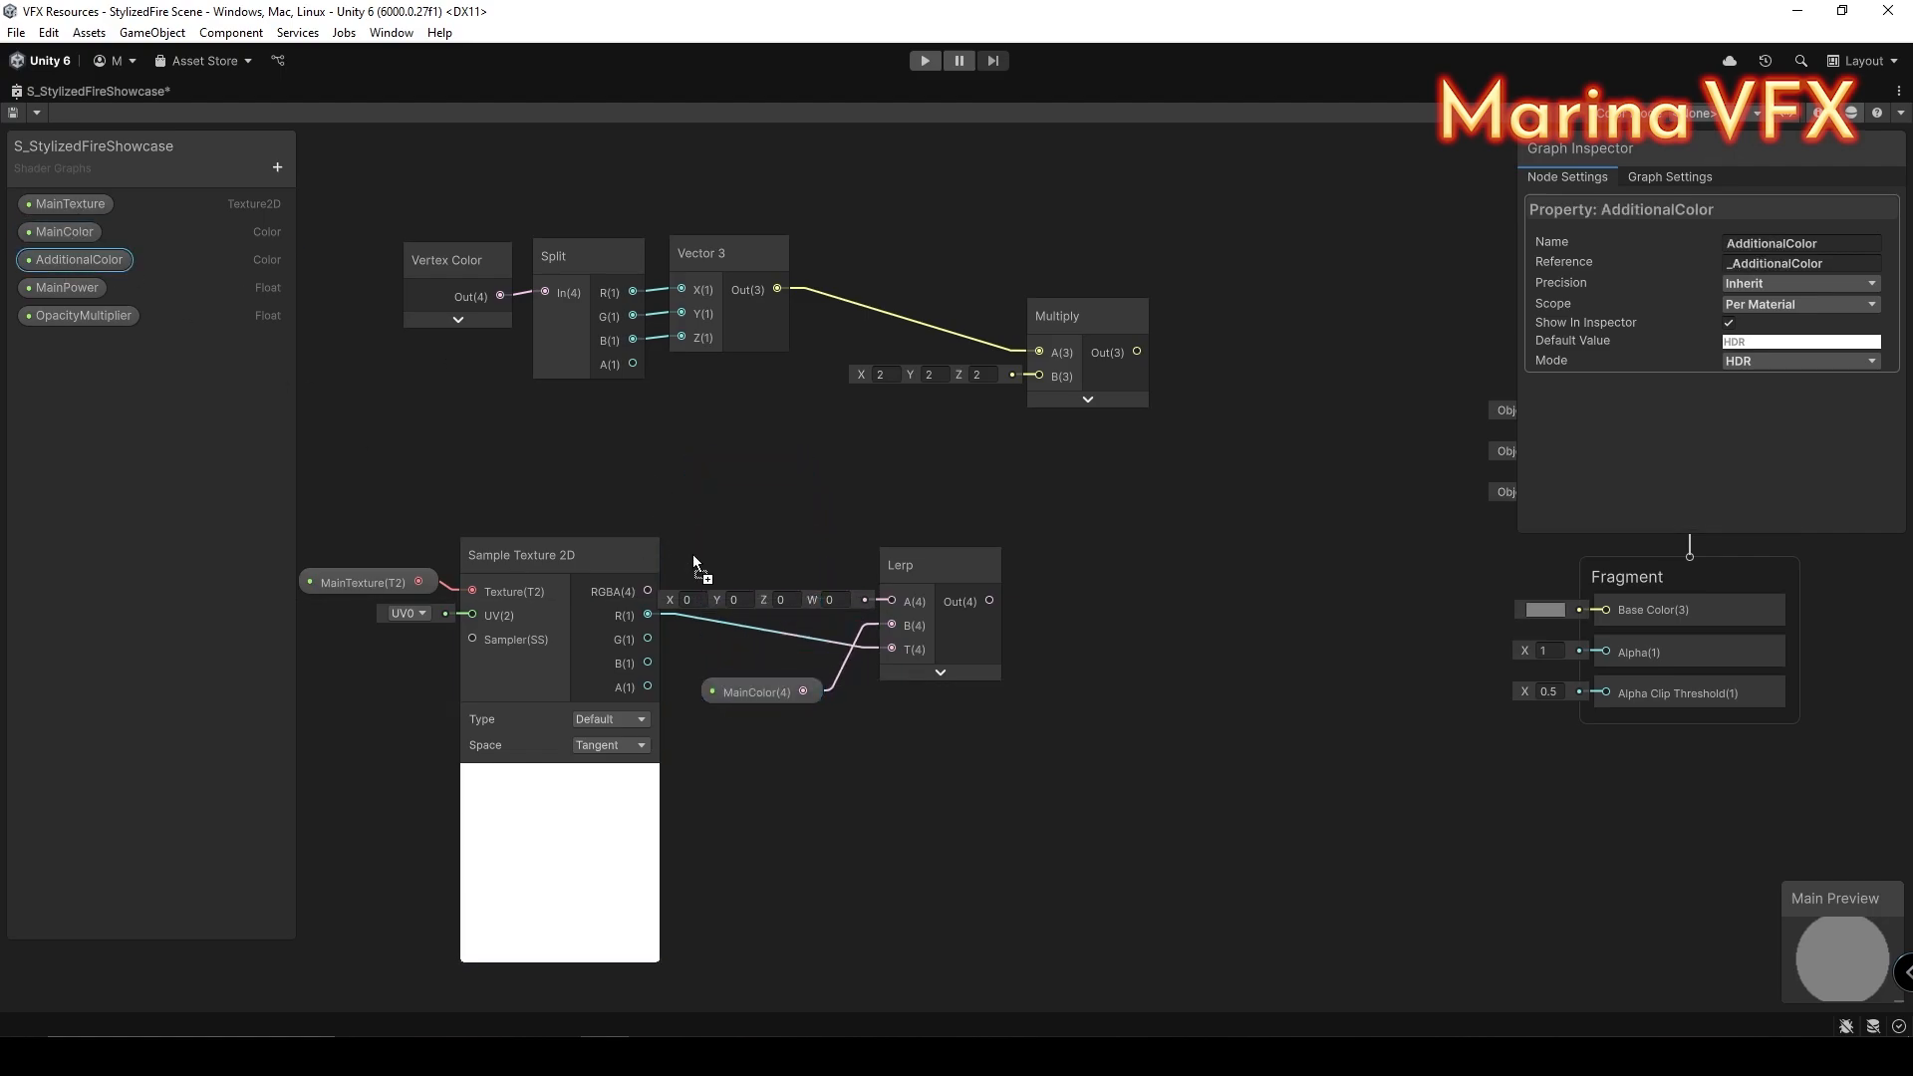
{"action": "left_click_drag", "start_coordinate": [882, 600], "coordinate": [885, 601]}
{"action": "left_click_drag", "start_coordinate": [769, 685], "coordinate": [788, 601]}
{"action": "left_click_drag", "start_coordinate": [762, 505], "coordinate": [952, 616]}
{"action": "left_click_drag", "start_coordinate": [947, 582], "coordinate": [943, 555]}
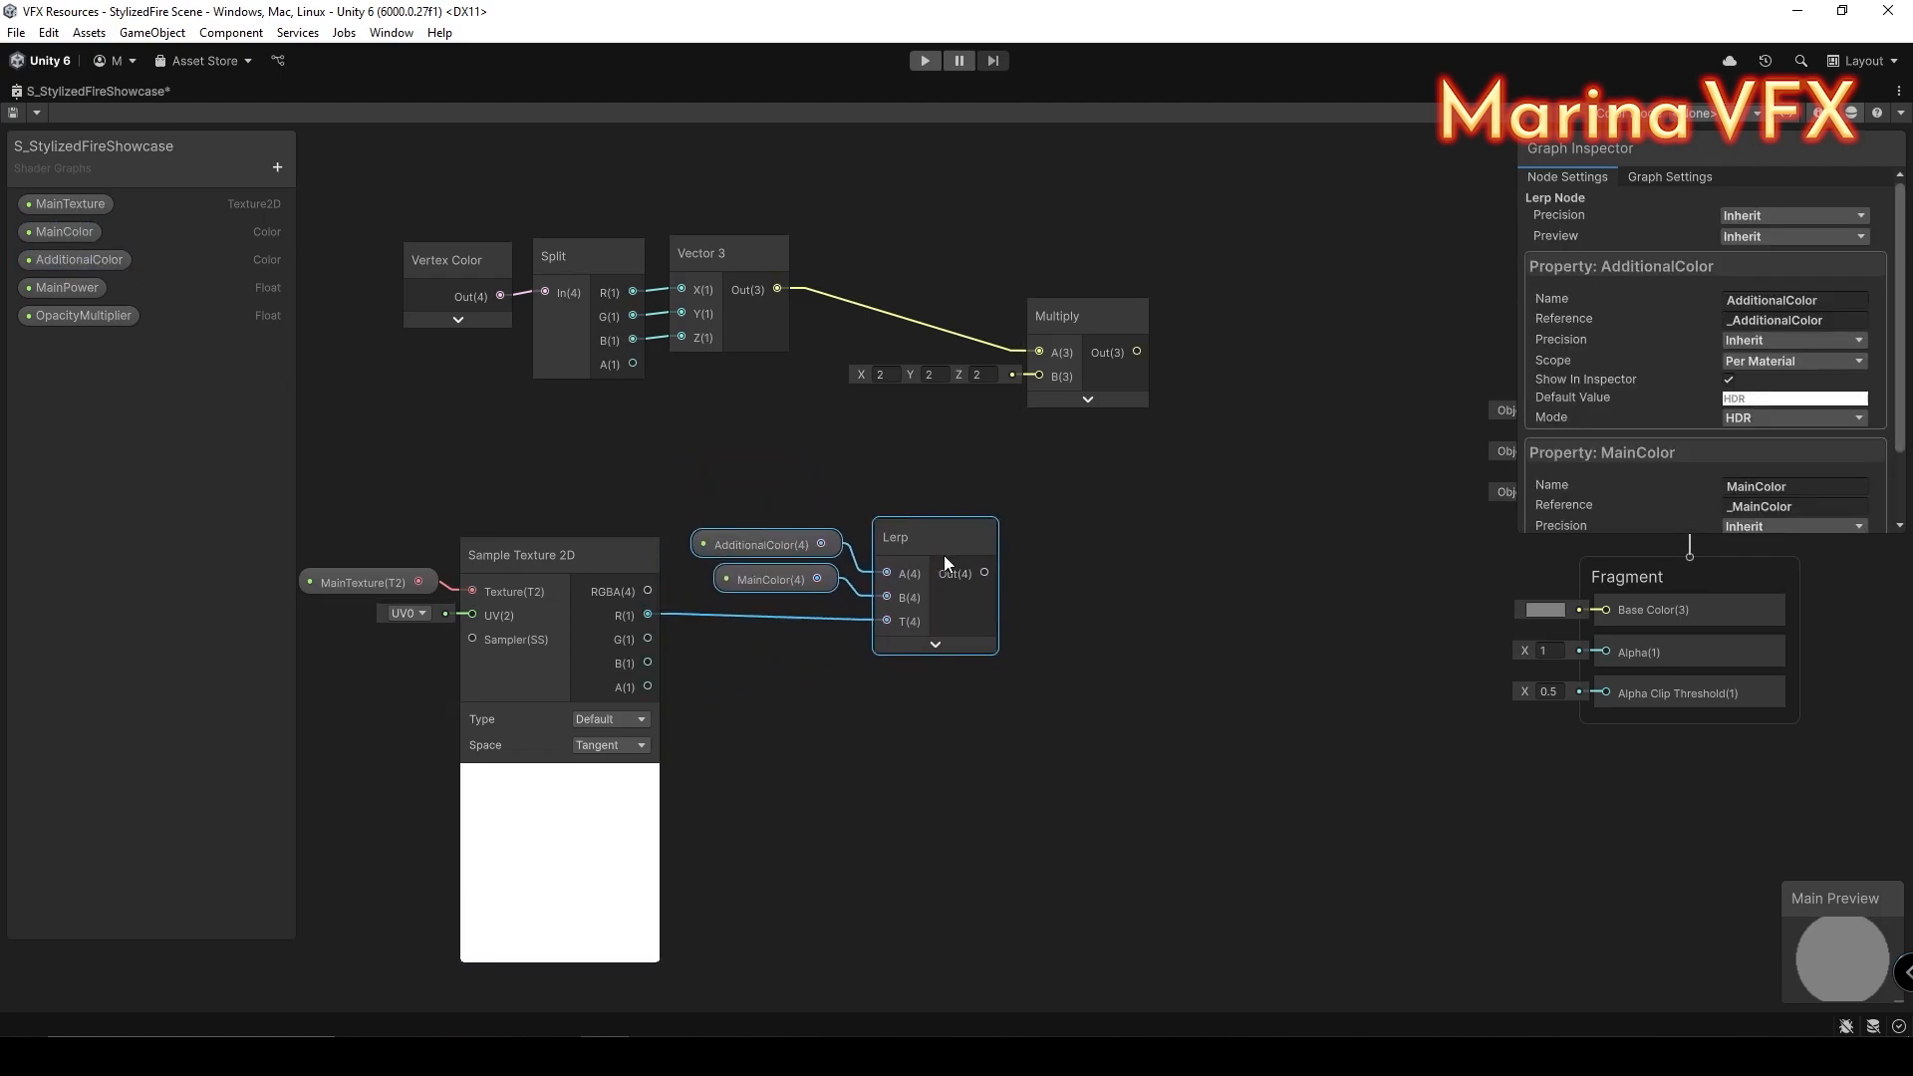
Step: Connect the Lerp output to the Multiply's B input, and spread the texture and color nodes farther from the Lerp
{"action": "left_click_drag", "start_coordinate": [1002, 376], "coordinate": [1039, 375]}
{"action": "middle_click_drag", "start_coordinate": [778, 473], "coordinate": [844, 375]}
{"action": "left_click_drag", "start_coordinate": [445, 436], "coordinate": [586, 493]}
{"action": "left_click_drag", "start_coordinate": [591, 472], "coordinate": [443, 638]}
{"action": "left_click_drag", "start_coordinate": [751, 432], "coordinate": [835, 491]}
{"action": "left_click_drag", "start_coordinate": [835, 481], "coordinate": [534, 418]}
Step: Duplicate the Split and Vector 3 nodes and place the copies between the originals and the Lerp node
{"action": "left_click", "coordinate": [601, 483]}
{"action": "scroll", "coordinate": [602, 444], "scroll_direction": "up", "scroll_amount": 4}
{"action": "middle_click_drag", "start_coordinate": [638, 386], "coordinate": [601, 566]}
{"action": "scroll", "coordinate": [602, 445], "scroll_direction": "down", "scroll_amount": 2}
{"action": "left_click_drag", "start_coordinate": [620, 201], "coordinate": [843, 309]}
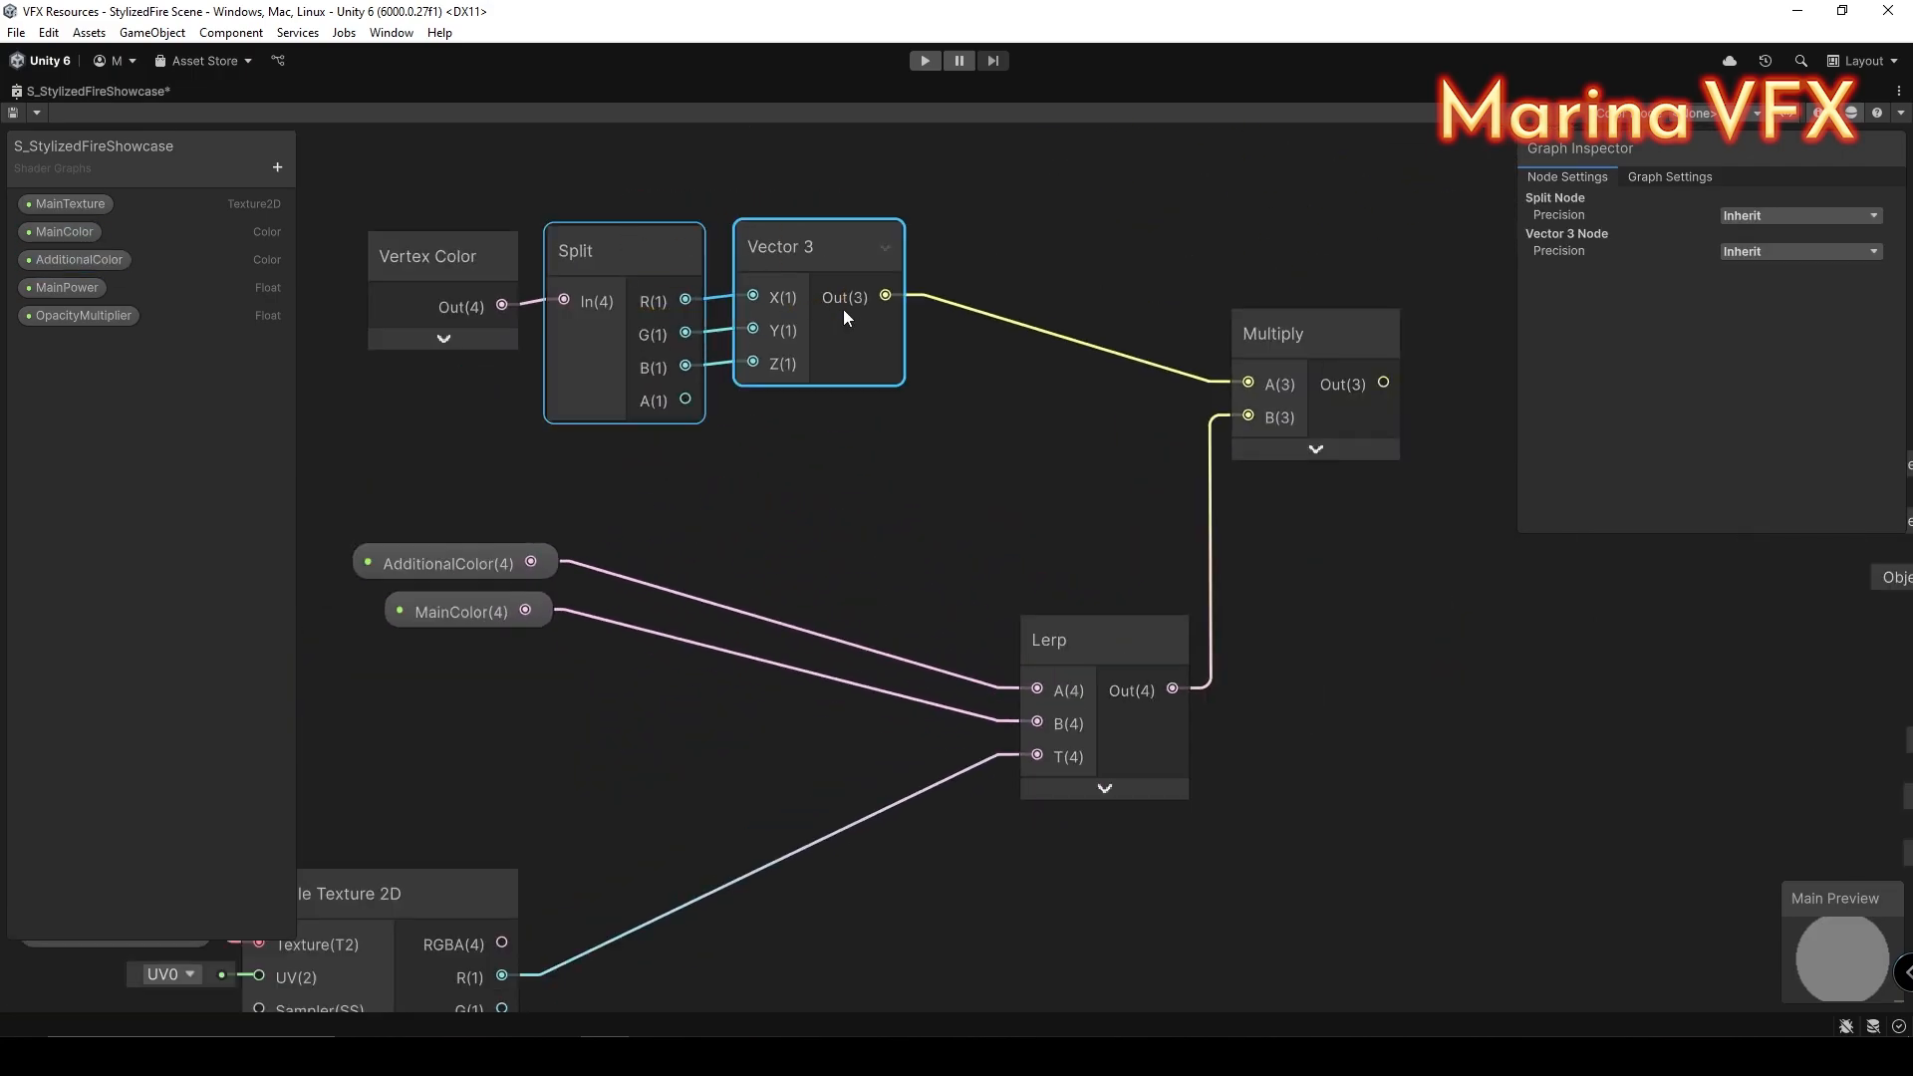
{"action": "key", "text": "ctrl+c"}
{"action": "key", "text": "ctrl+v"}
{"action": "left_click_drag", "start_coordinate": [835, 557], "coordinate": [734, 454]}
{"action": "left_click_drag", "start_coordinate": [1040, 608], "coordinate": [936, 502]}
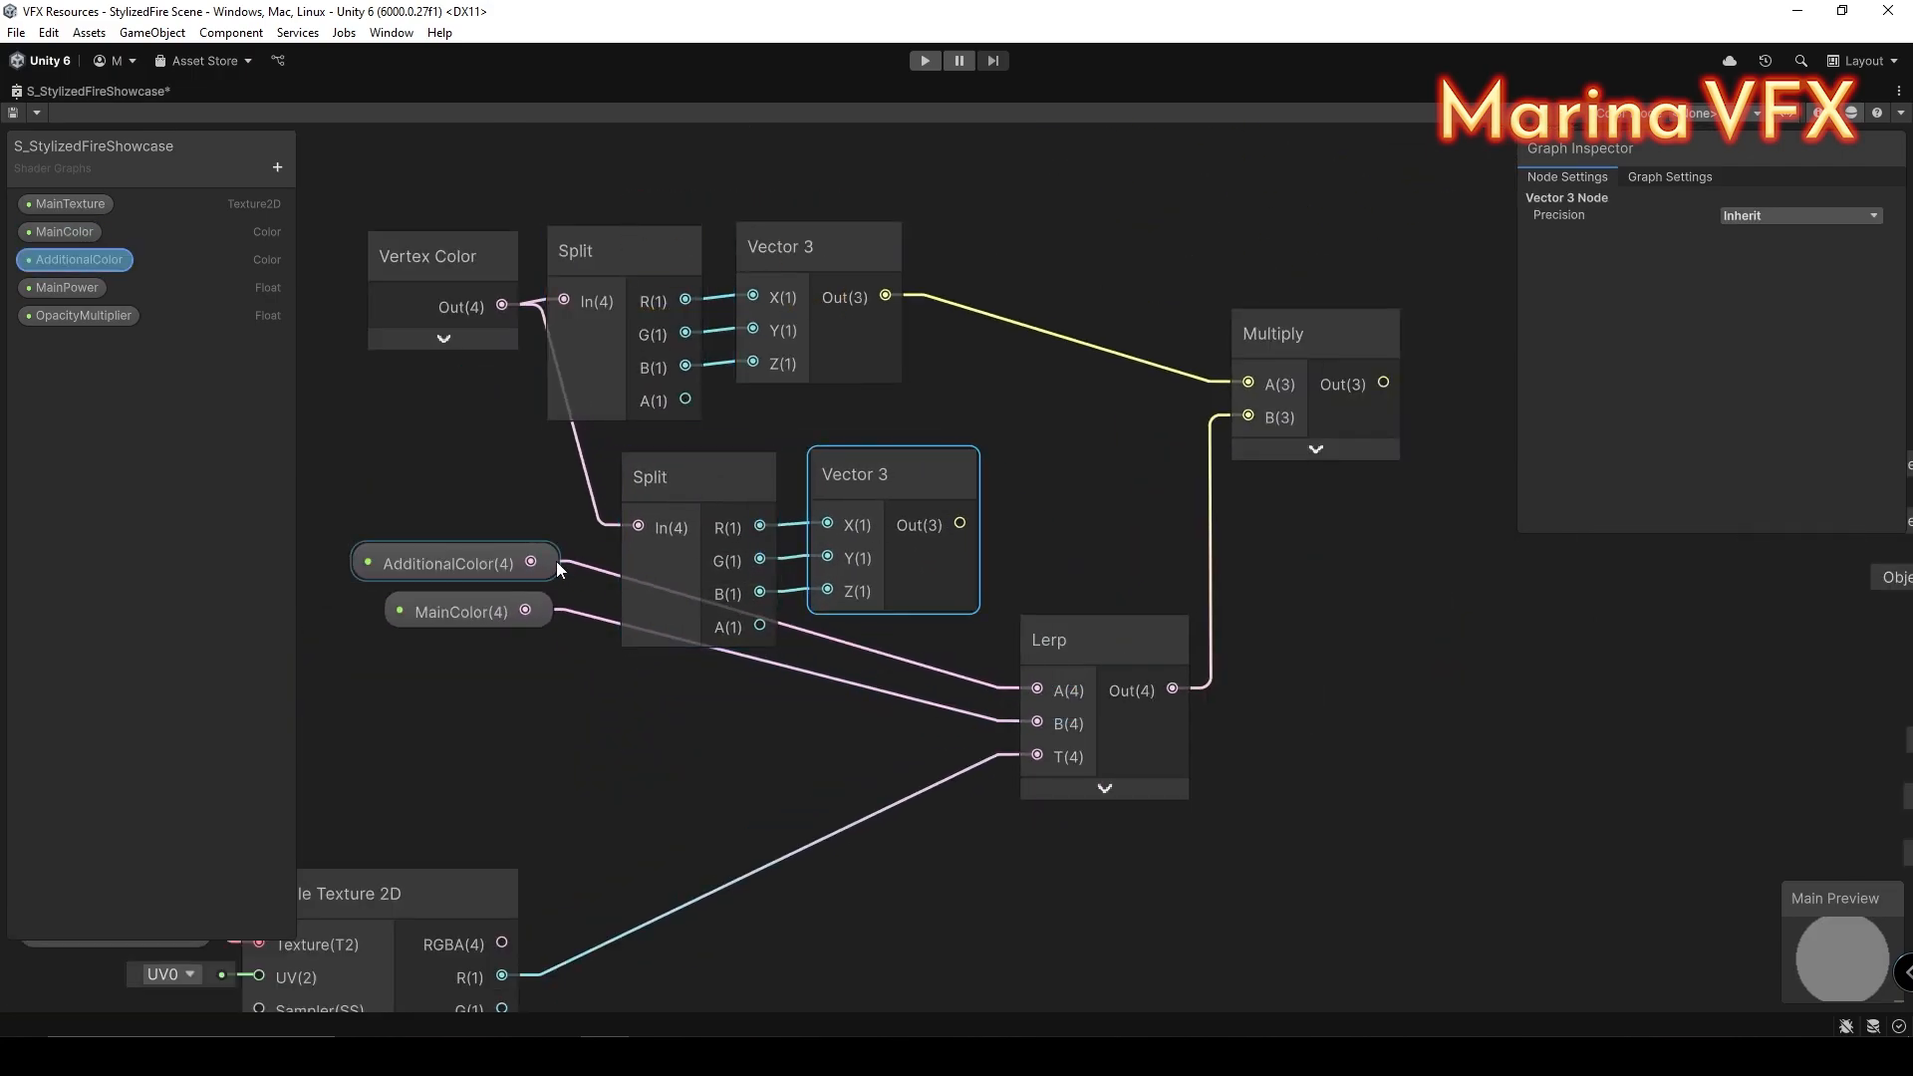
Step: Connect AdditionalColor to the copied Split's input, and duplicate that Split and Vector 3 pair directly below
{"action": "mouse_move", "coordinate": [556, 560]}
{"action": "left_mouse_down"}
{"action": "mouse_move", "coordinate": [533, 570]}
{"action": "mouse_move", "coordinate": [556, 558]}
{"action": "left_mouse_up"}
{"action": "left_click_drag", "start_coordinate": [535, 557], "coordinate": [637, 526]}
{"action": "middle_click_drag", "start_coordinate": [716, 511], "coordinate": [667, 472]}
{"action": "left_click", "coordinate": [666, 472]}
{"action": "left_click", "coordinate": [839, 516], "text": "ctrl"}
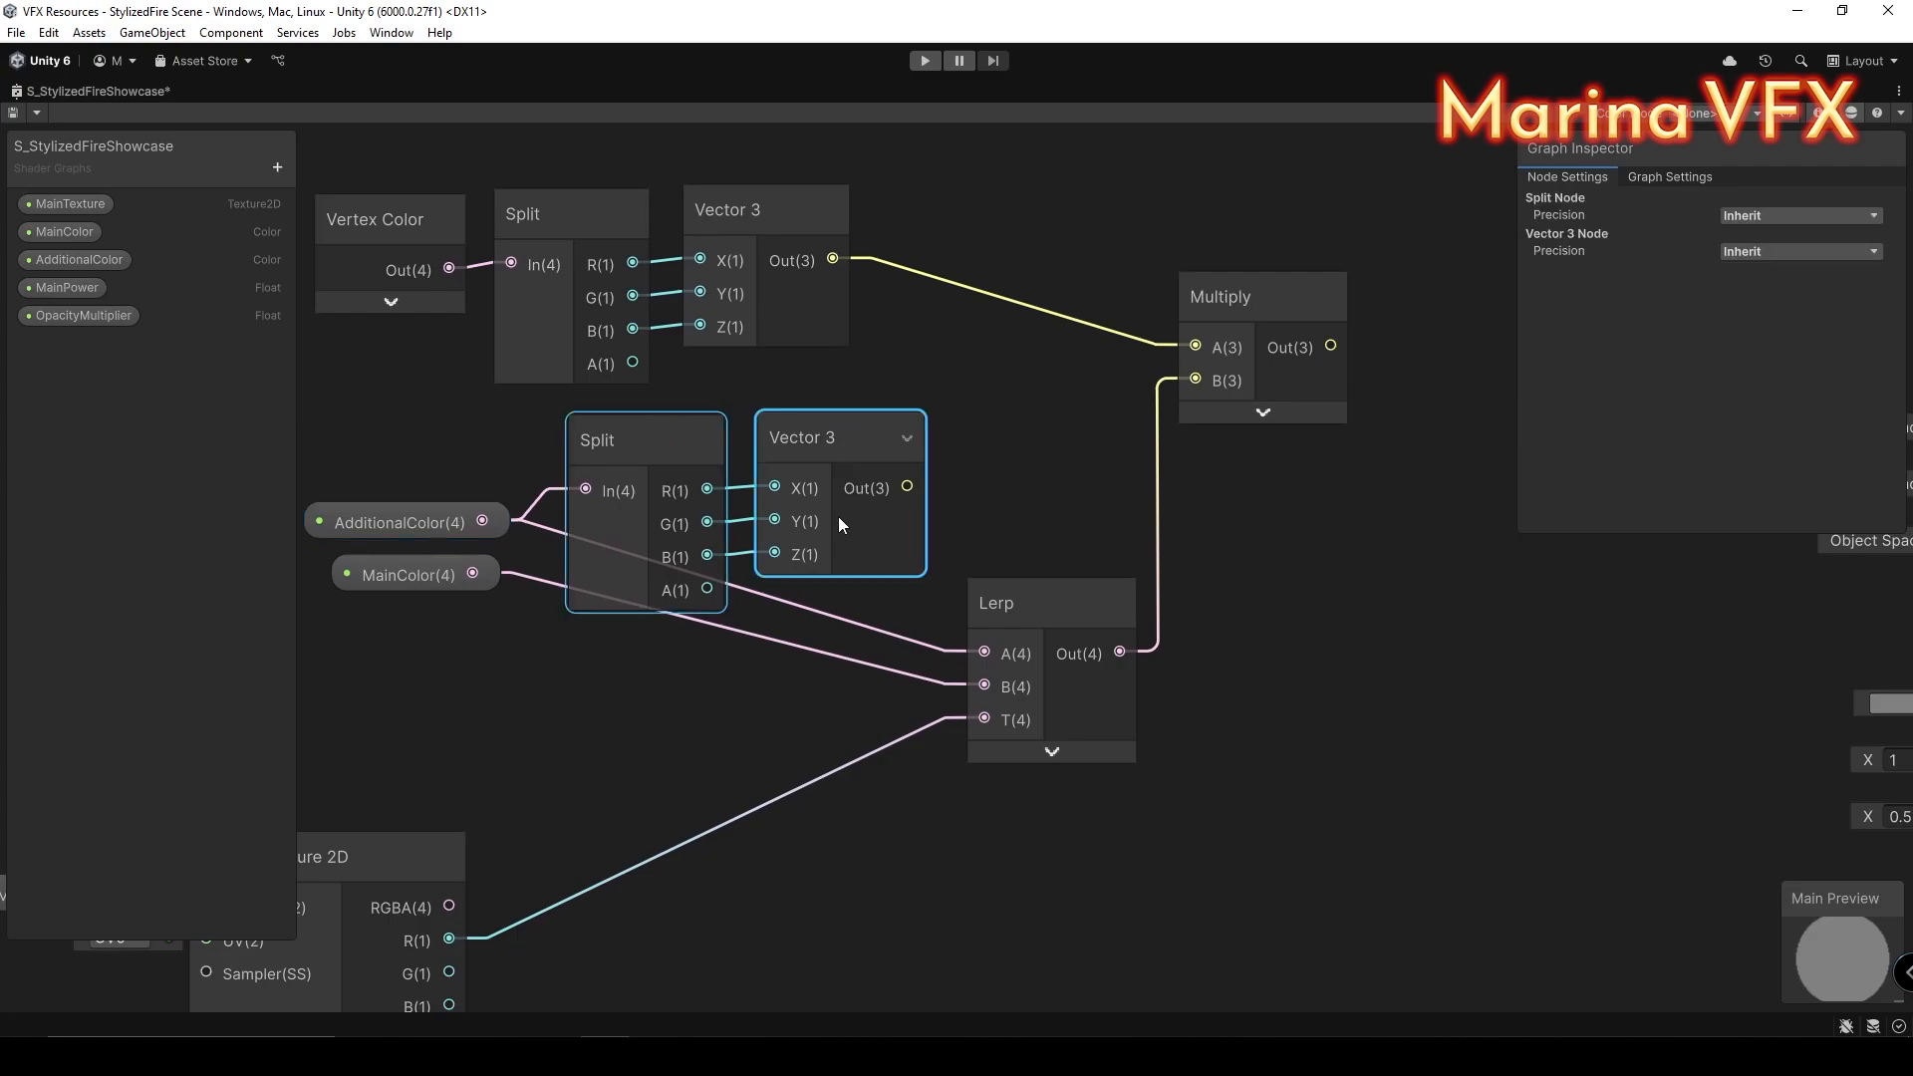
{"action": "middle_click_drag", "start_coordinate": [817, 748], "coordinate": [791, 642]}
{"action": "key", "text": "ctrl+v"}
{"action": "left_click_drag", "start_coordinate": [775, 628], "coordinate": [809, 562]}
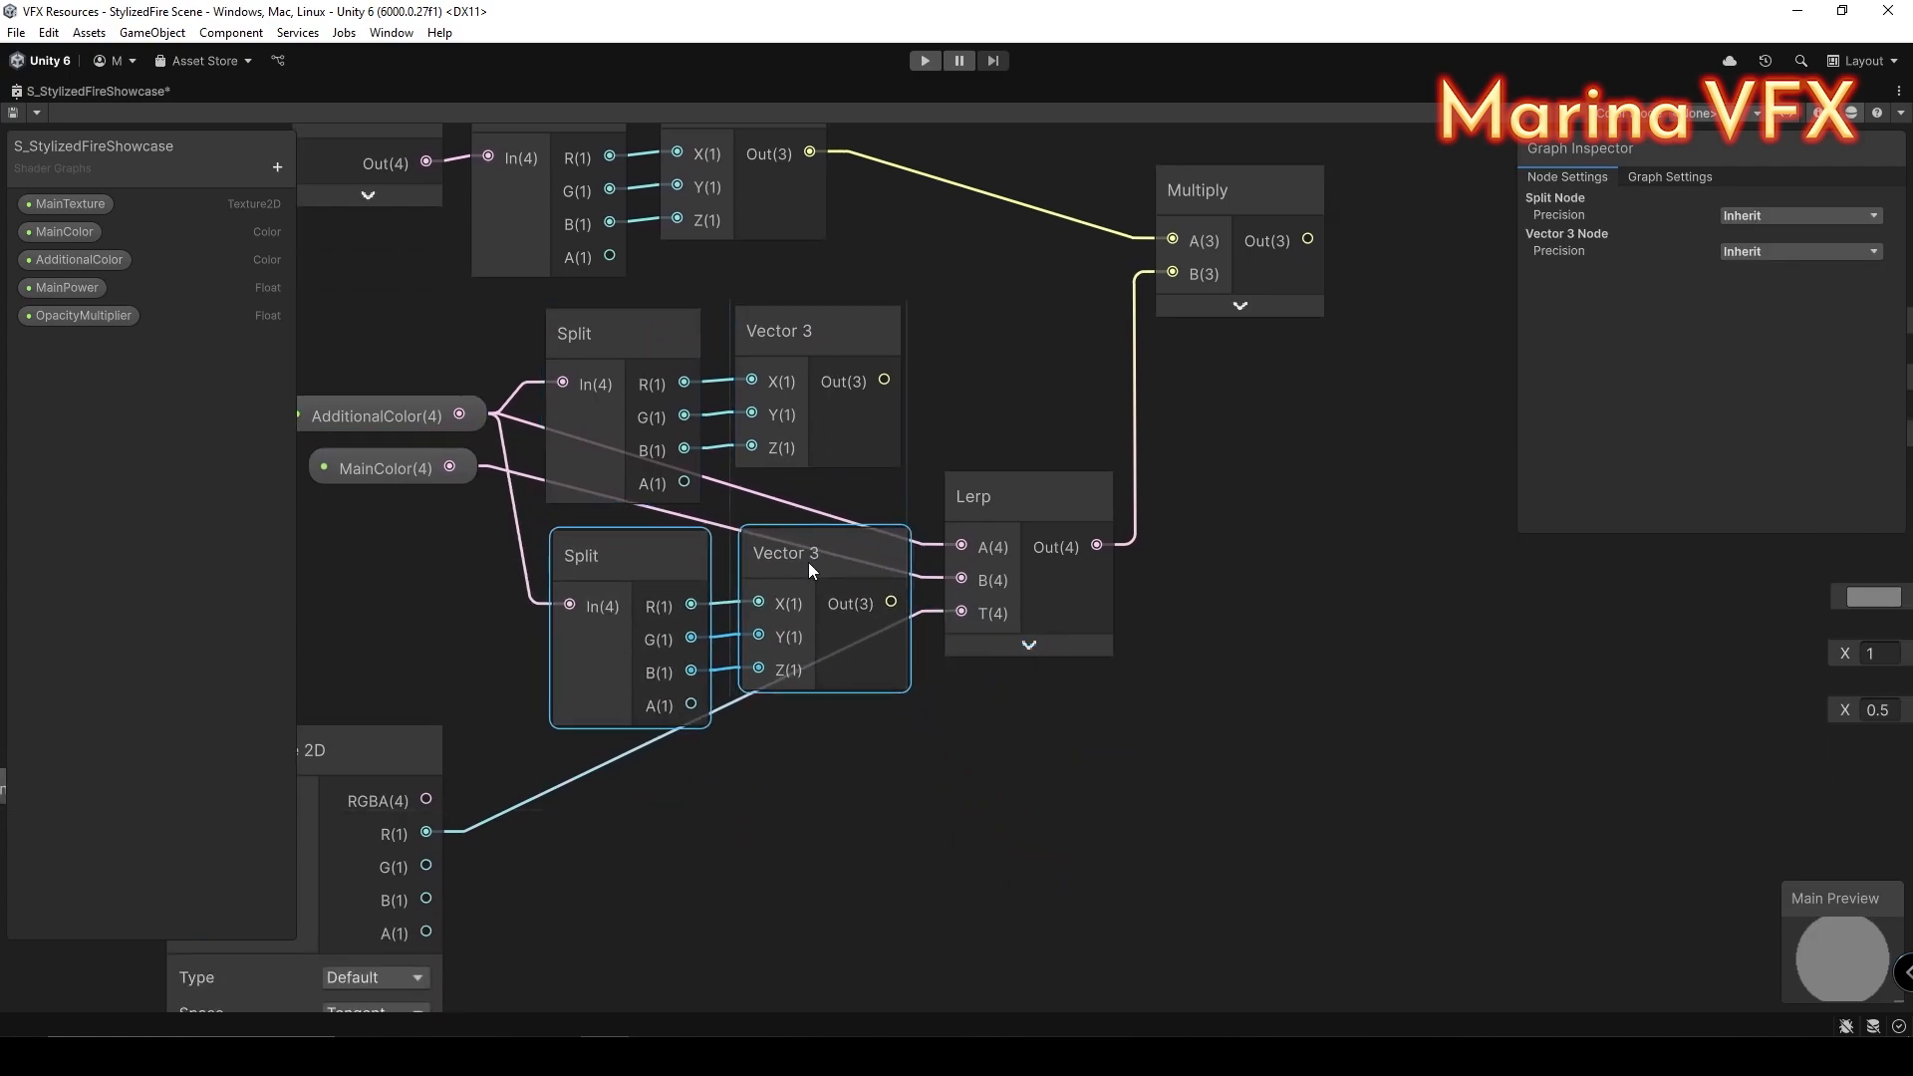
Step: Connect MainColor to the lower Split, and wire the lower Vector 3 to the Lerp's B and the upper one to A
{"action": "left_click_drag", "start_coordinate": [449, 467], "coordinate": [569, 606]}
{"action": "left_click_drag", "start_coordinate": [891, 603], "coordinate": [962, 580]}
{"action": "left_click_drag", "start_coordinate": [884, 380], "coordinate": [961, 547]}
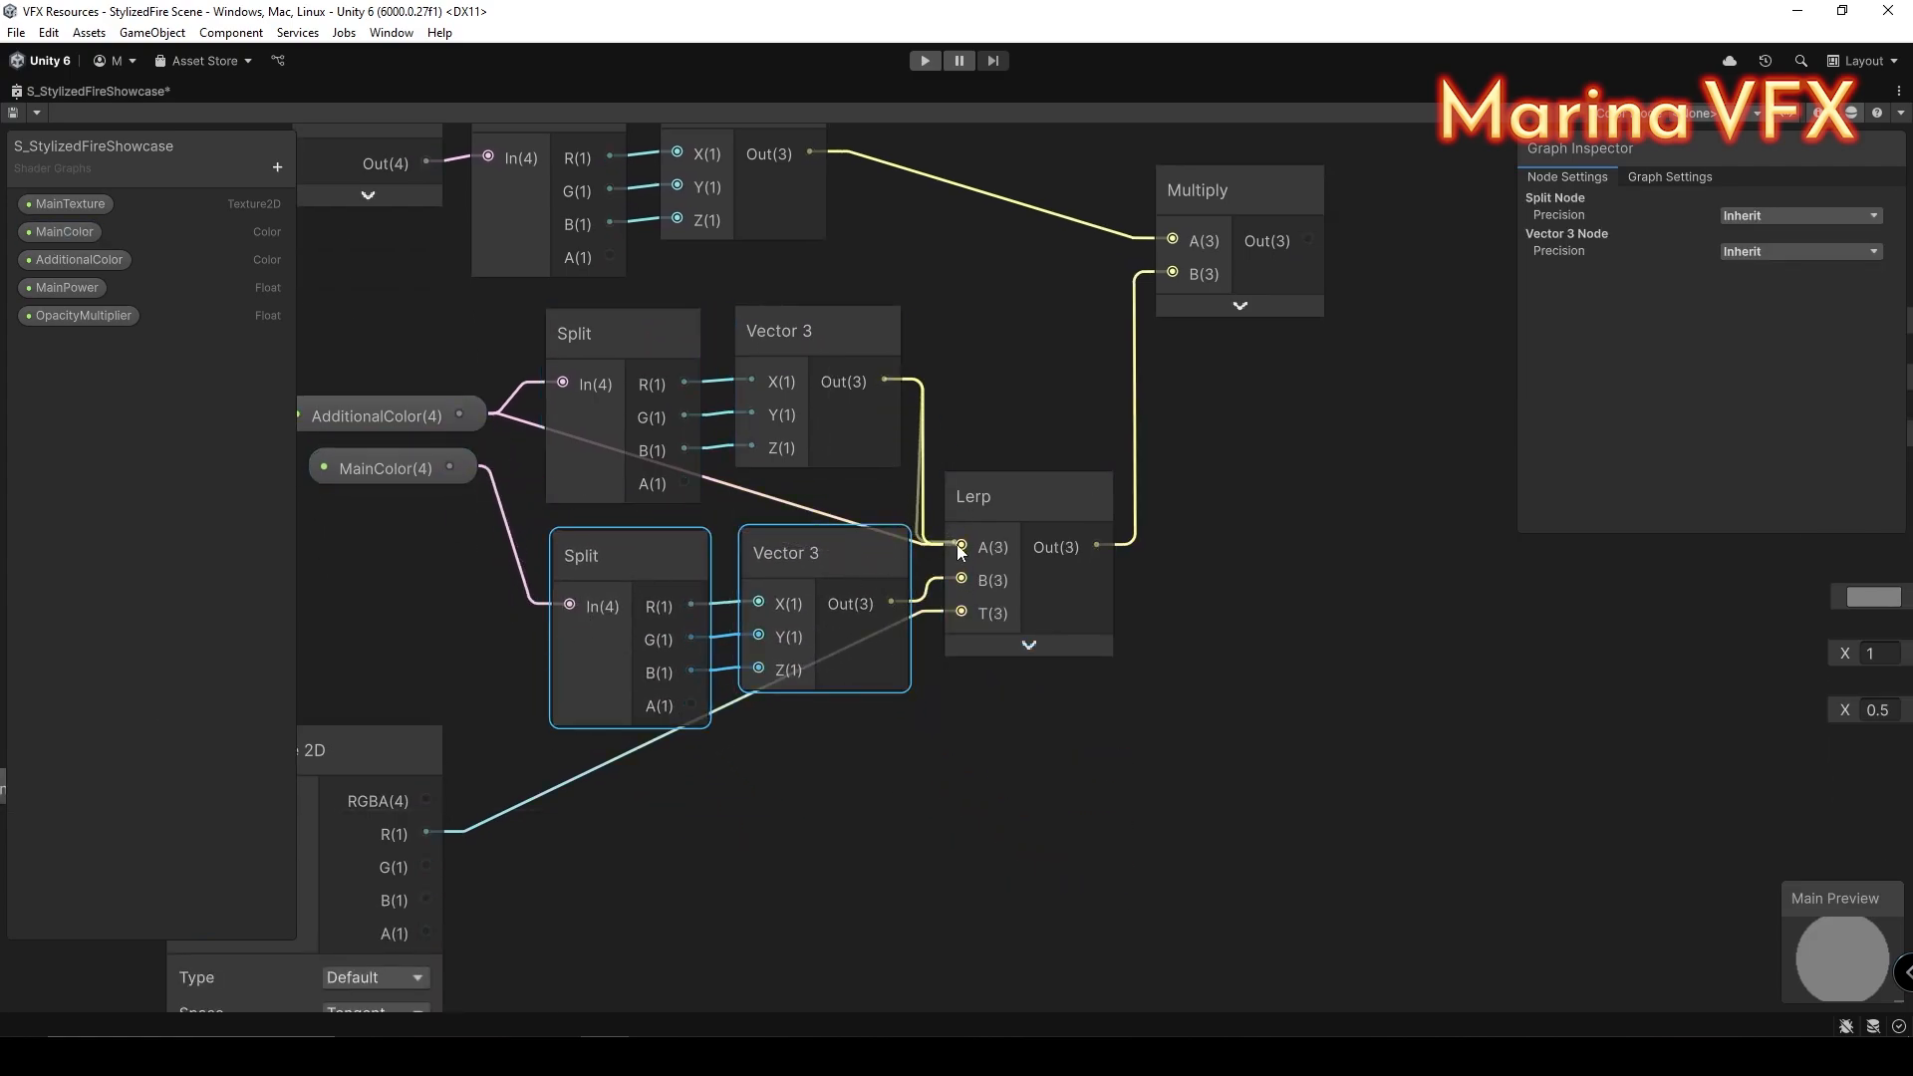
Step: Line up each color property with its Split, and rearrange the texture, color, Lerp and Multiply nodes into a tidy layout
{"action": "left_click_drag", "start_coordinate": [415, 466], "coordinate": [459, 619]}
{"action": "left_click_drag", "start_coordinate": [391, 427], "coordinate": [418, 383]}
{"action": "left_click", "coordinate": [417, 453]}
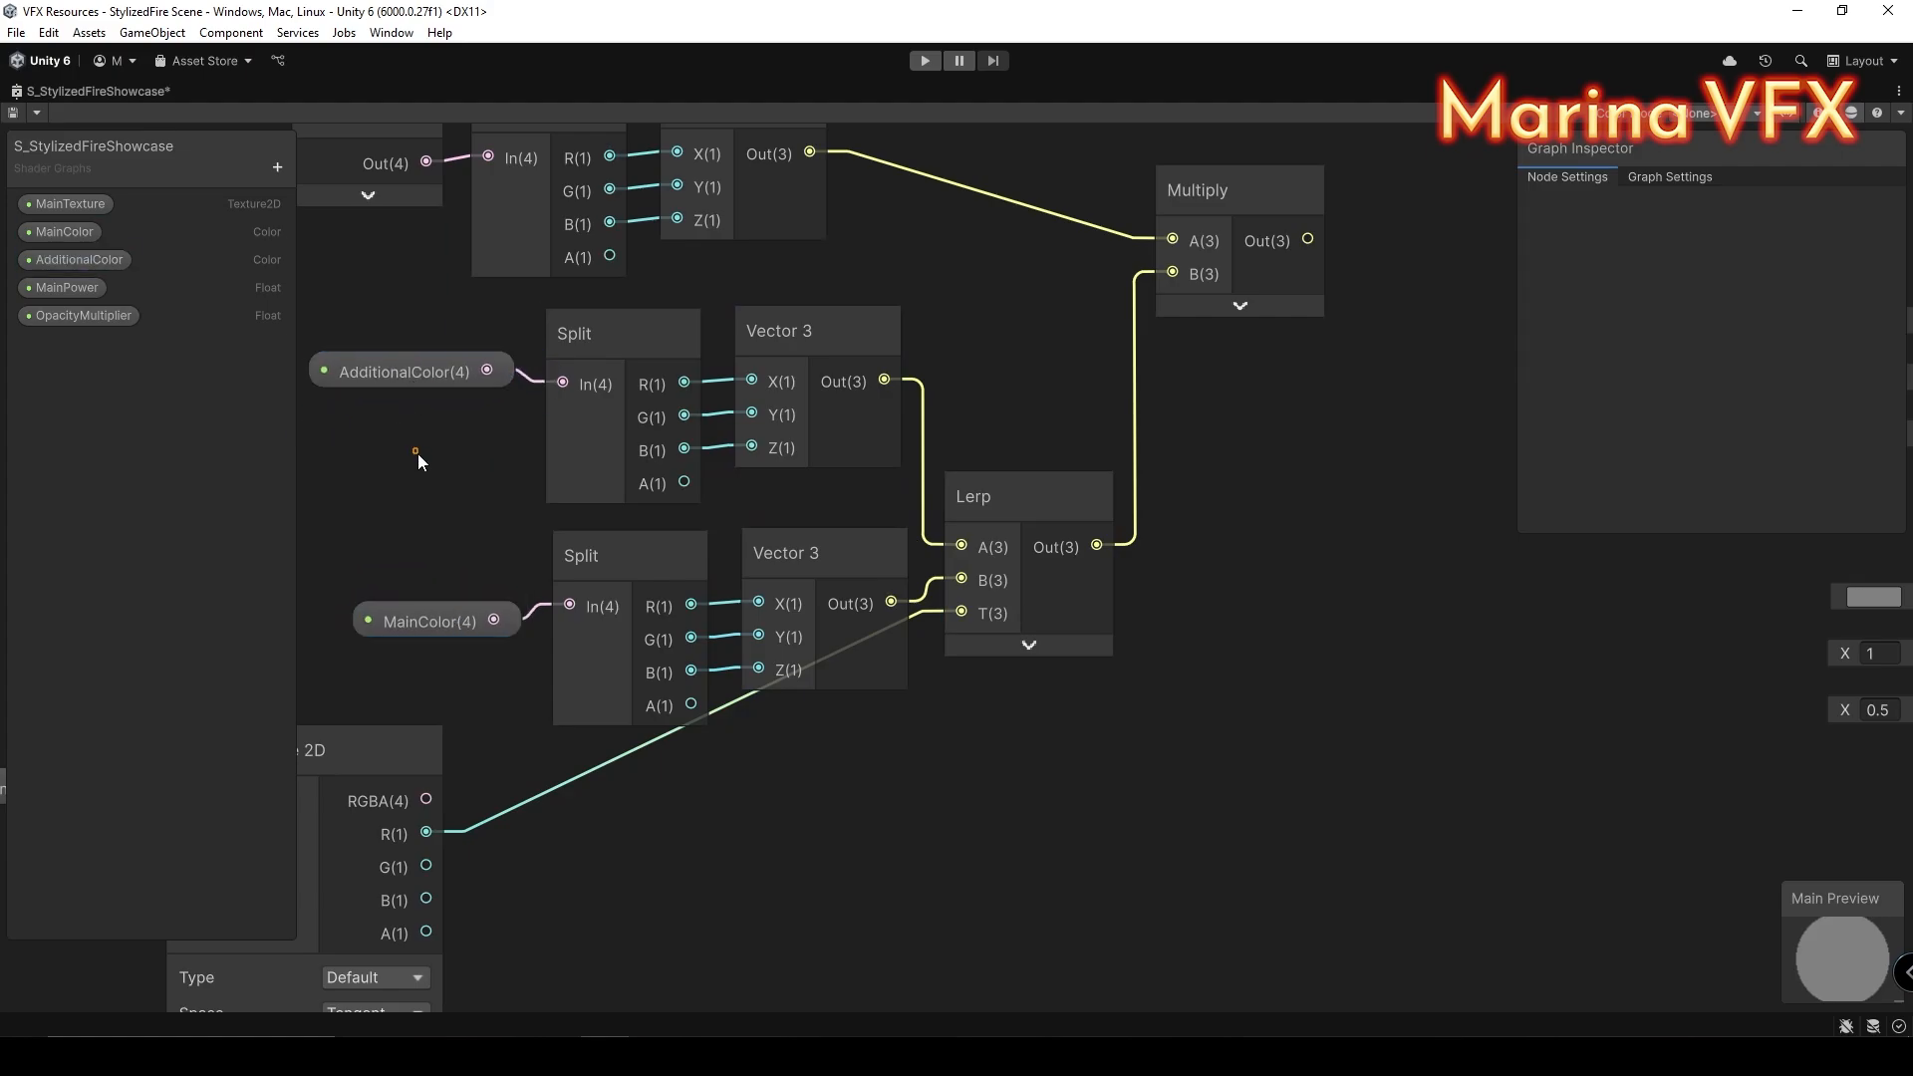
{"action": "scroll", "coordinate": [516, 480], "scroll_direction": "down", "scroll_amount": 1}
{"action": "left_click_drag", "start_coordinate": [949, 508], "coordinate": [1030, 682]}
{"action": "middle_click_drag", "start_coordinate": [371, 639], "coordinate": [702, 532]}
{"action": "left_click_drag", "start_coordinate": [697, 538], "coordinate": [496, 645]}
{"action": "left_click_drag", "start_coordinate": [664, 638], "coordinate": [738, 727]}
{"action": "middle_click_drag", "start_coordinate": [633, 234], "coordinate": [552, 368]}
{"action": "left_click_drag", "start_coordinate": [552, 370], "coordinate": [1108, 643]}
{"action": "left_click_drag", "start_coordinate": [1020, 420], "coordinate": [1007, 511]}
{"action": "middle_click_drag", "start_coordinate": [598, 377], "coordinate": [523, 544]}
{"action": "scroll", "coordinate": [524, 544], "scroll_direction": "down", "scroll_amount": 1}
{"action": "left_click_drag", "start_coordinate": [482, 543], "coordinate": [943, 434]}
{"action": "middle_click_drag", "start_coordinate": [1143, 583], "coordinate": [923, 546]}
{"action": "left_click_drag", "start_coordinate": [975, 412], "coordinate": [1052, 596]}
{"action": "middle_click_drag", "start_coordinate": [1153, 807], "coordinate": [894, 683]}
Step: Add a second Multiply node beside the first, feed the first one's output into its B input, and collapse its preview
{"action": "scroll", "coordinate": [915, 488], "scroll_direction": "up", "scroll_amount": 5}
{"action": "left_click", "coordinate": [935, 548]}
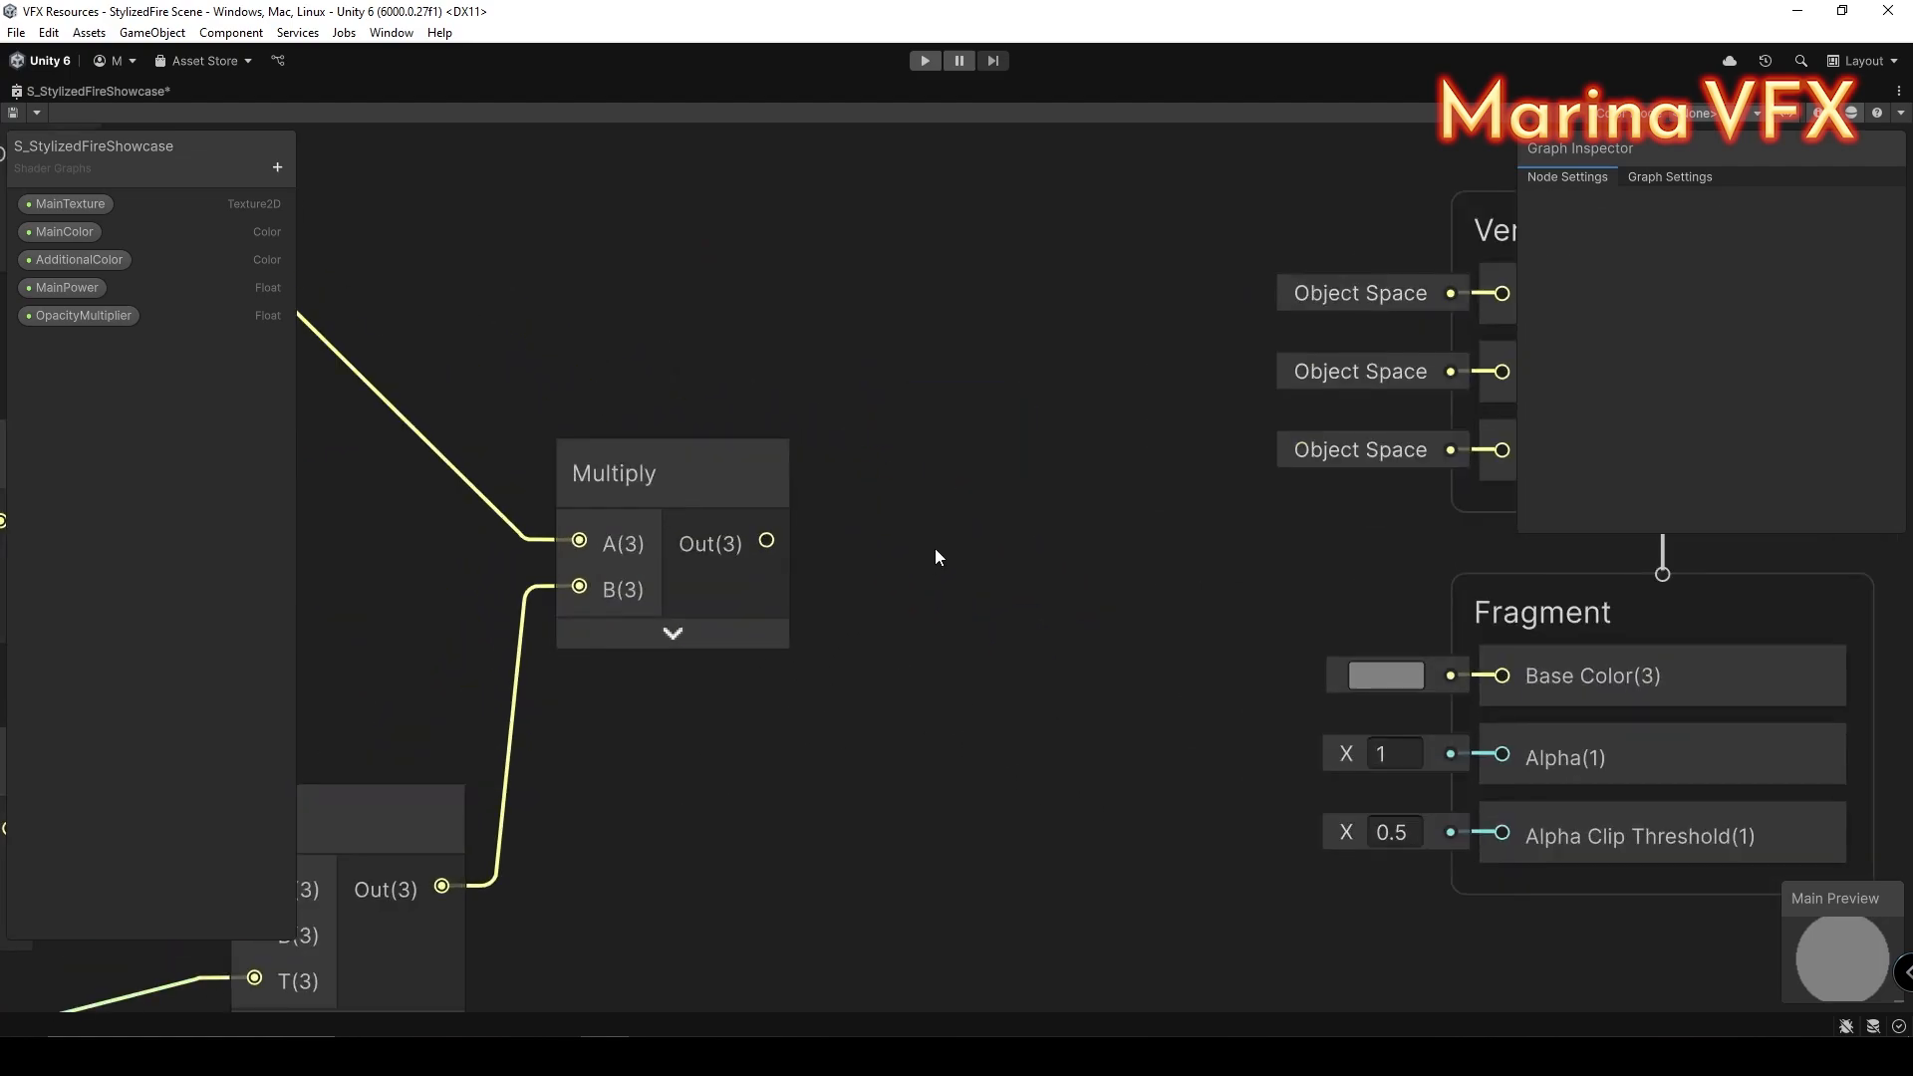
{"action": "key", "text": "space"}
{"action": "type", "text": "mul"}
{"action": "key", "text": "Return"}
{"action": "left_click_drag", "start_coordinate": [767, 540], "coordinate": [965, 728]}
{"action": "left_click", "coordinate": [1133, 786]}
{"action": "left_click_drag", "start_coordinate": [1072, 653], "coordinate": [1008, 395]}
Step: Create a float property named Intensity with a default value of 1
{"action": "left_click", "coordinate": [277, 168]}
{"action": "left_click", "coordinate": [303, 195]}
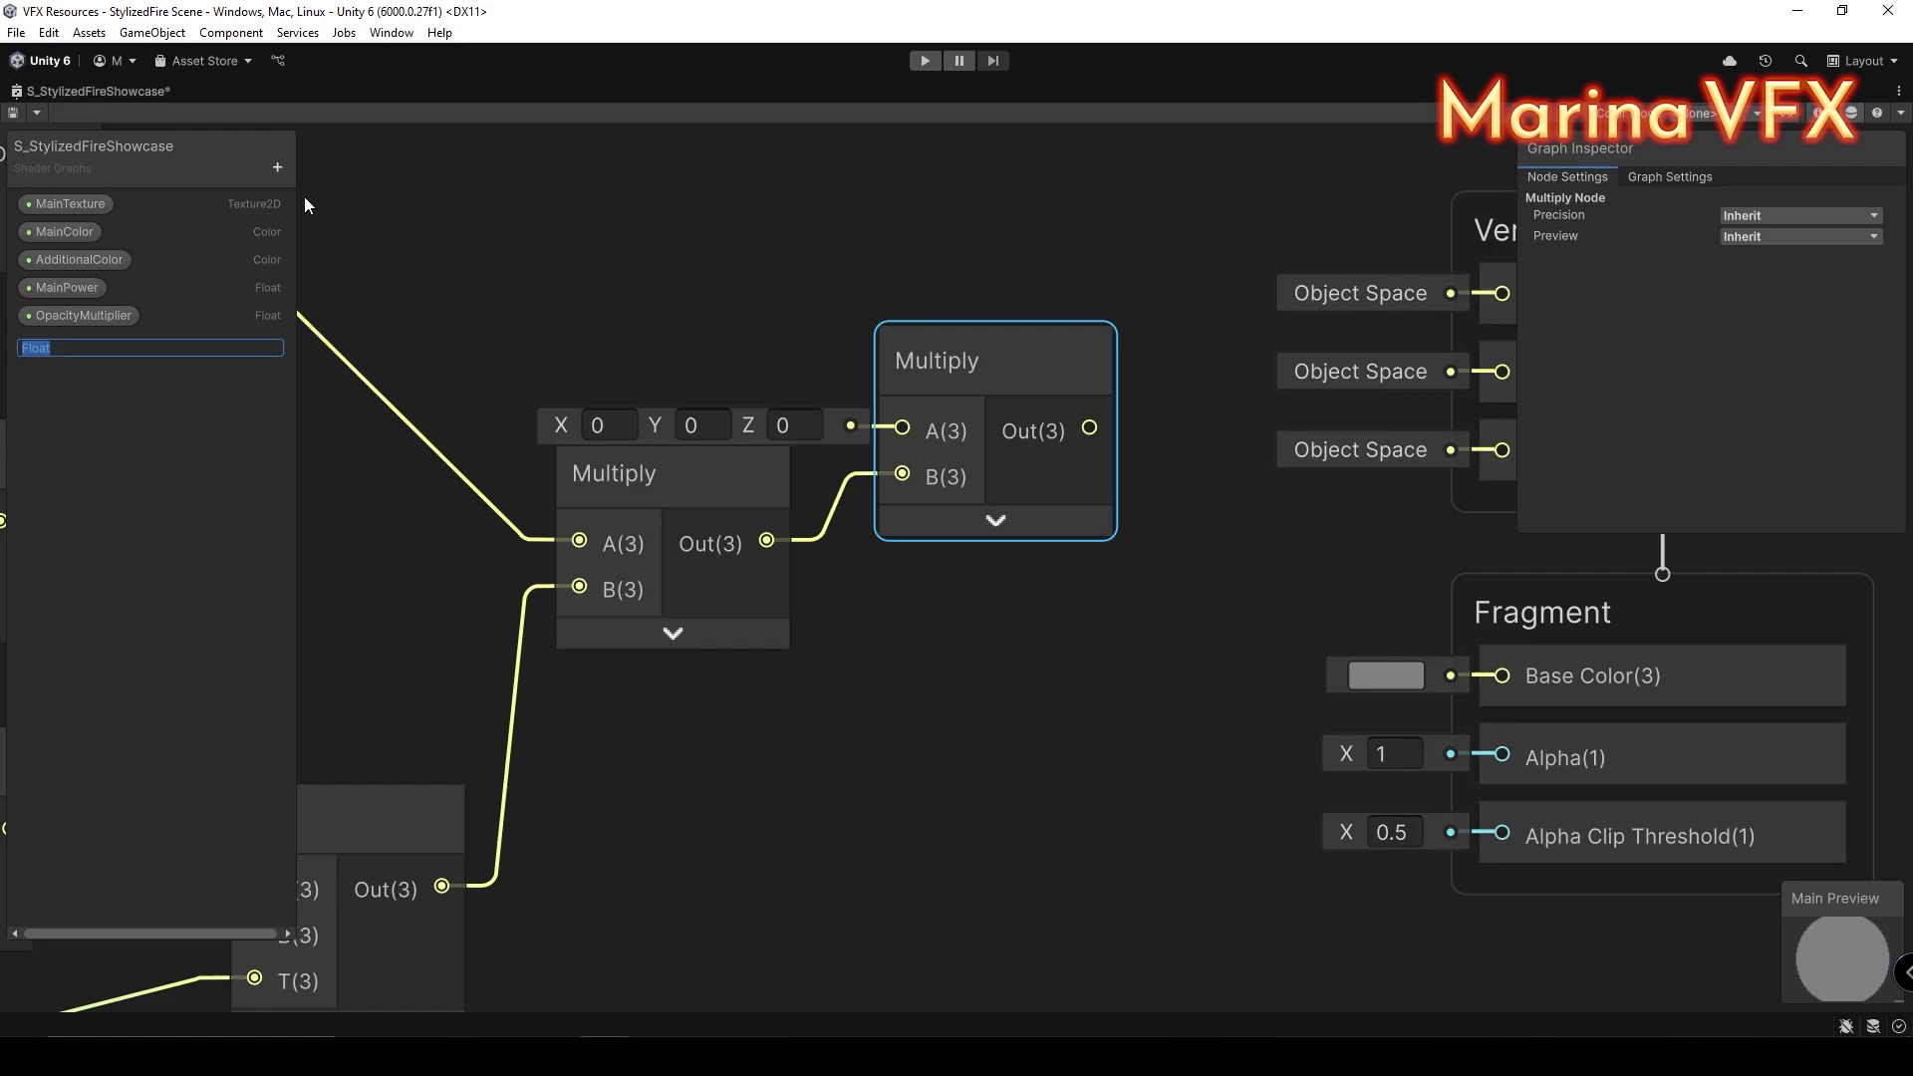
{"action": "type", "text": "Intensity"}
{"action": "key", "text": "Return"}
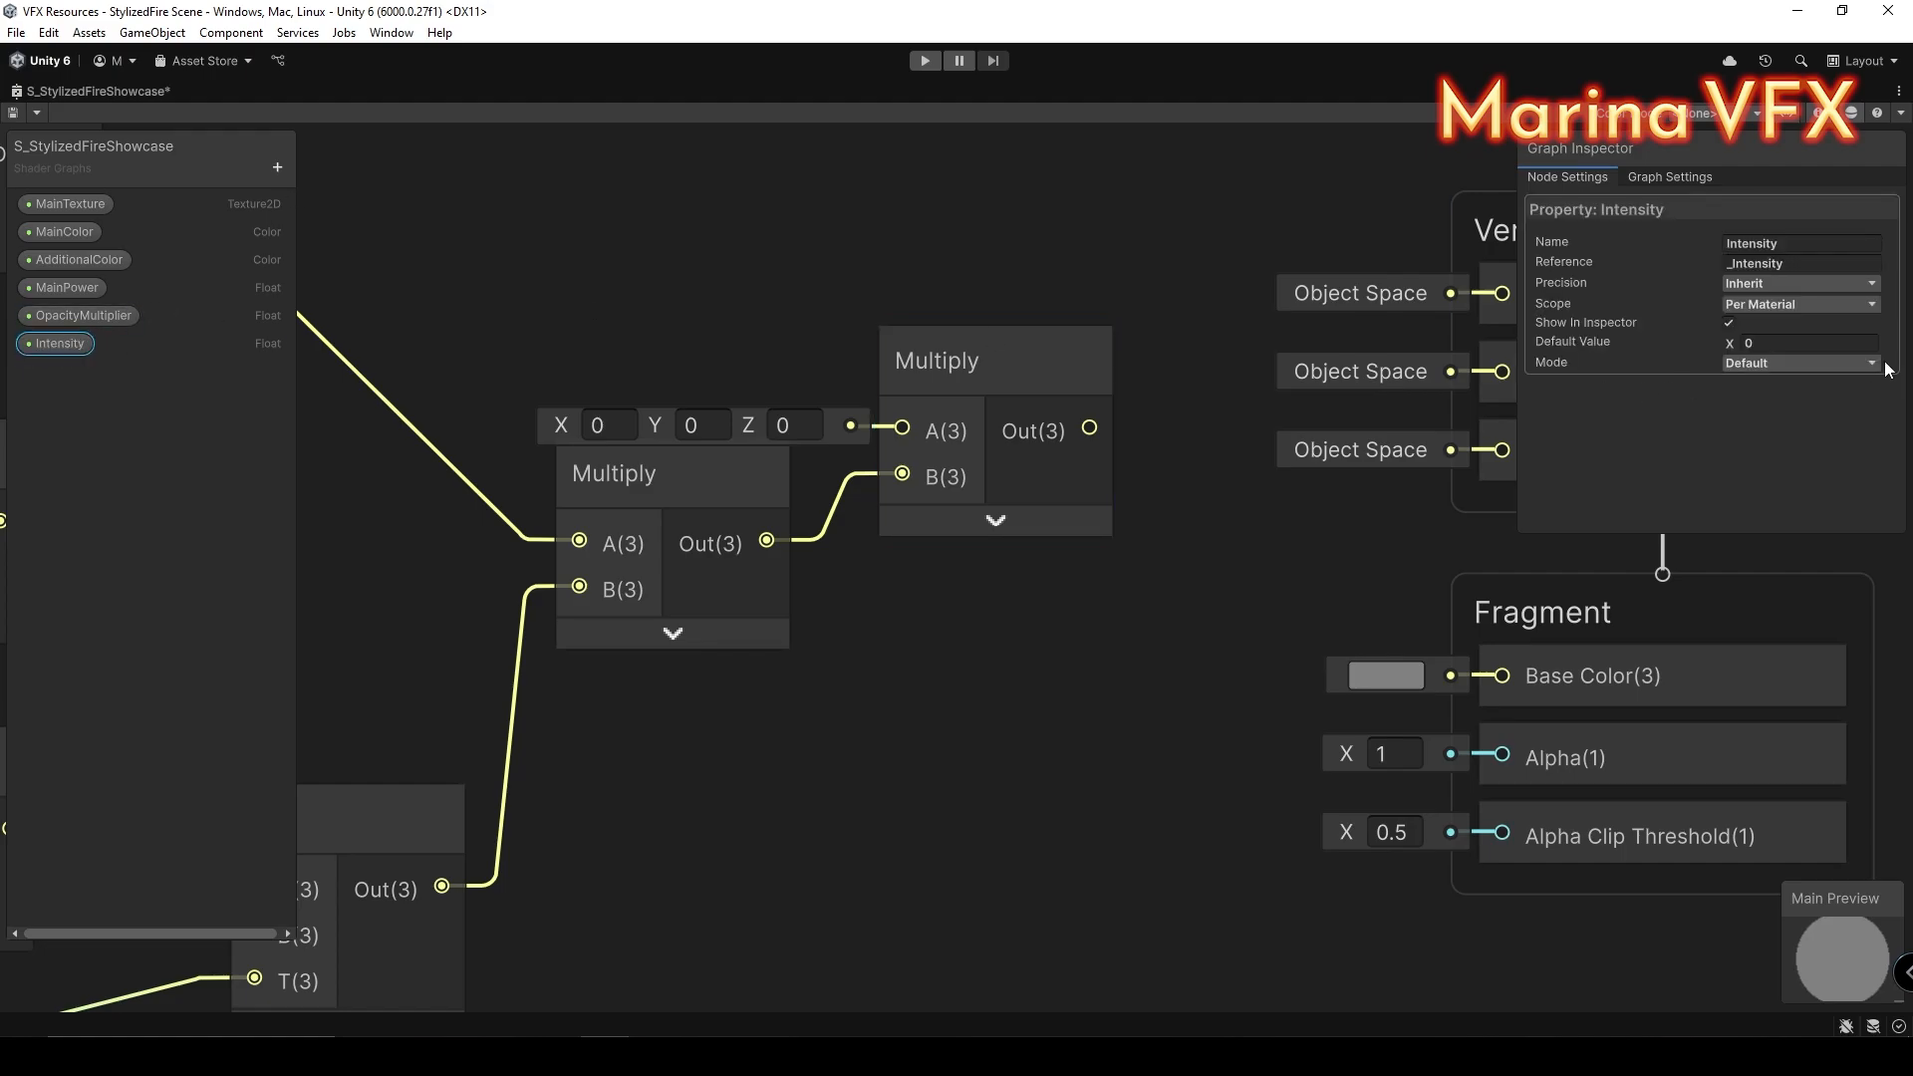
Step: Place Intensity in the graph on the new Multiply's A input, and connect that Multiply's output to the Fragment's Base Color
{"action": "left_click_drag", "start_coordinate": [485, 311], "coordinate": [521, 305]}
{"action": "left_click_drag", "start_coordinate": [709, 325], "coordinate": [902, 428]}
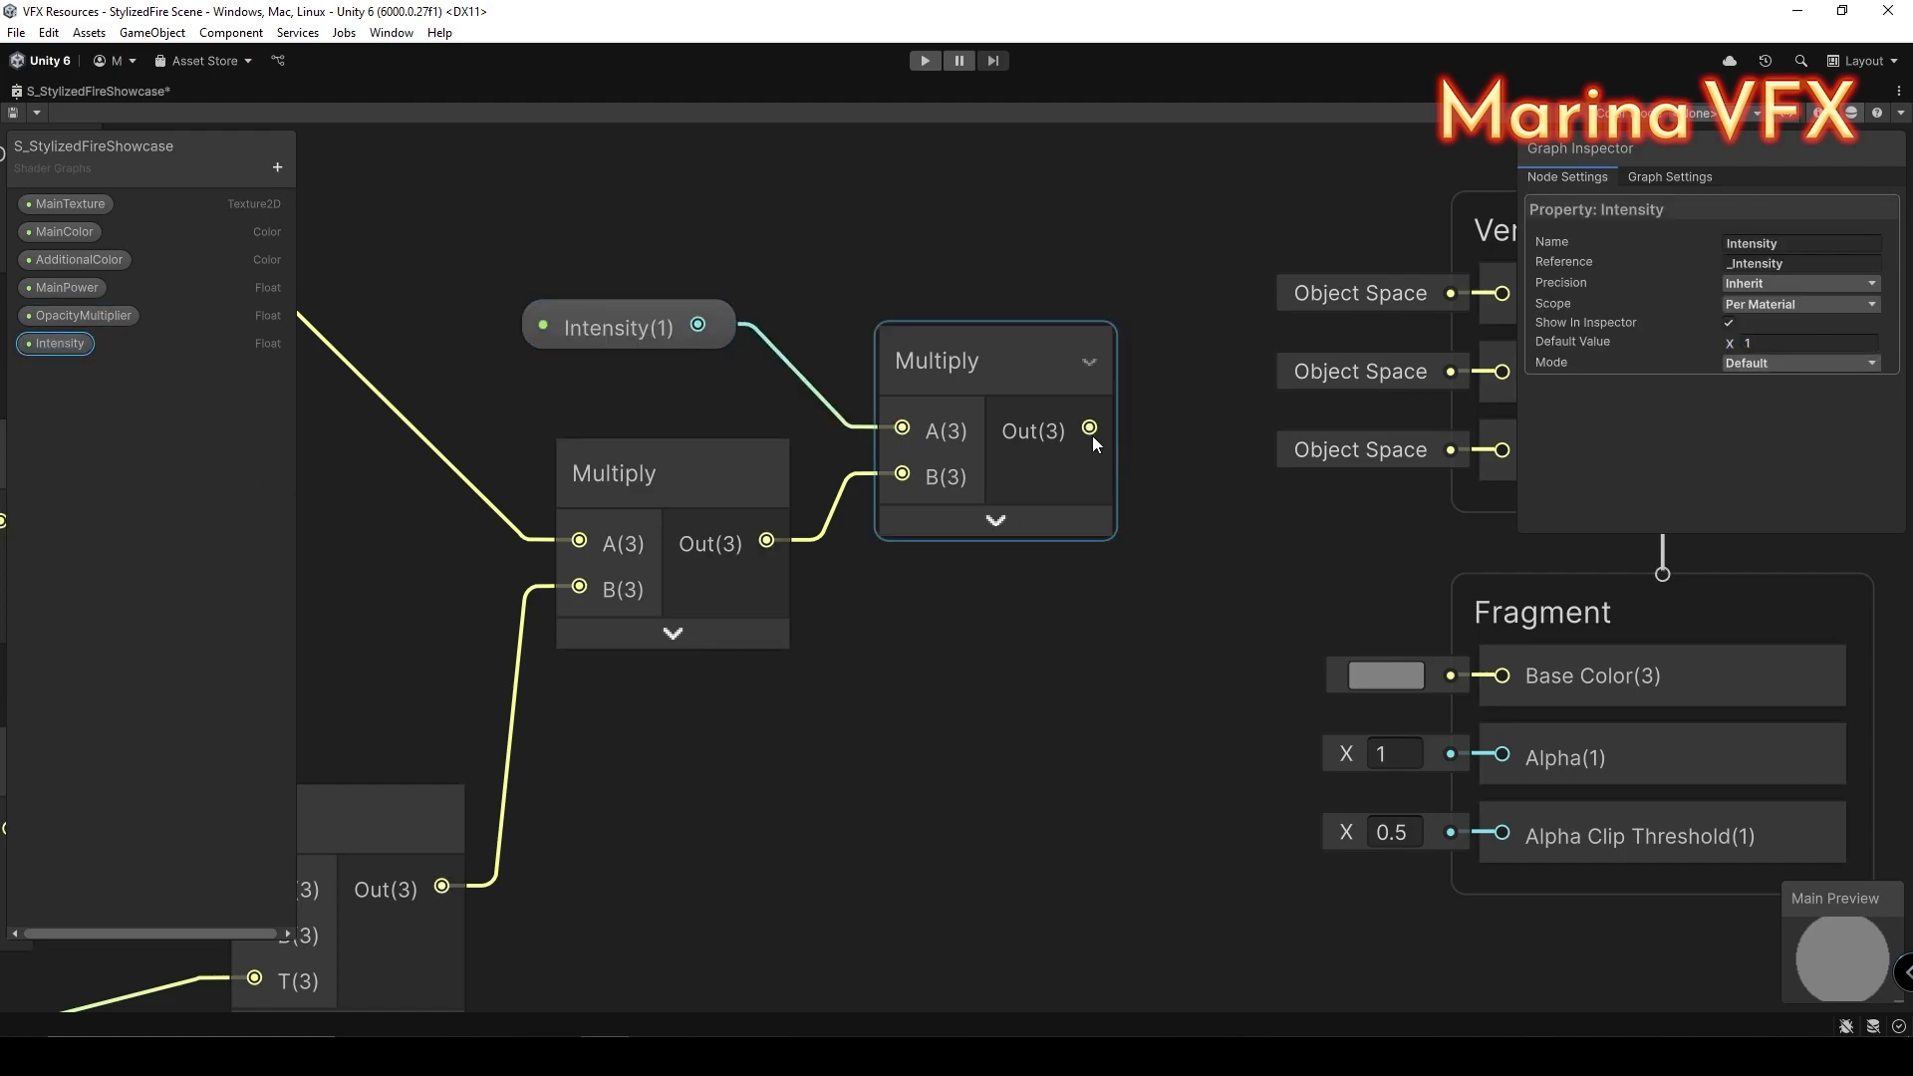
{"action": "left_click_drag", "start_coordinate": [1090, 428], "coordinate": [1502, 675]}
Step: Add a Power node below the Lerp and connect the Sample Texture 2D's R output to its A input
{"action": "scroll", "coordinate": [996, 822], "scroll_direction": "down", "scroll_amount": 5}
{"action": "middle_click_drag", "start_coordinate": [797, 942], "coordinate": [1042, 623]}
{"action": "scroll", "coordinate": [921, 789], "scroll_direction": "down", "scroll_amount": 4}
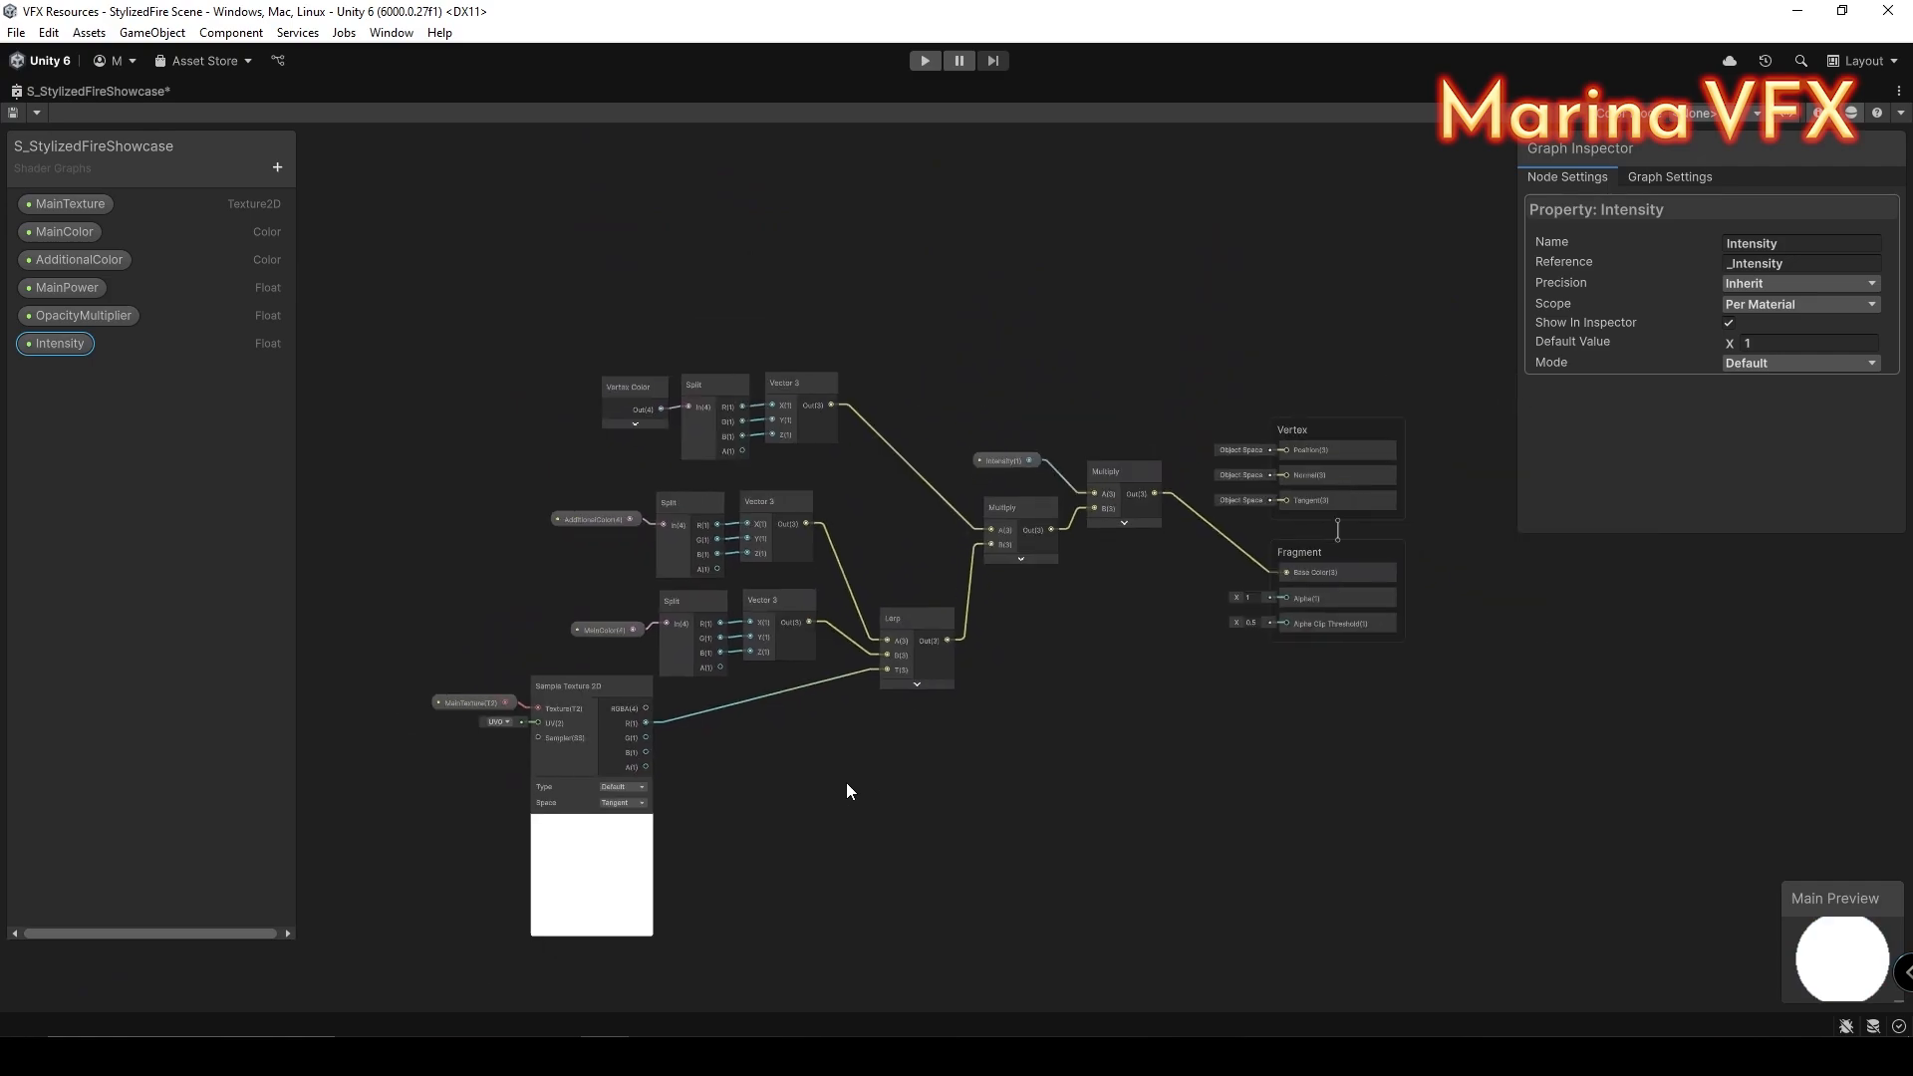
{"action": "scroll", "coordinate": [692, 669], "scroll_direction": "up", "scroll_amount": 6}
{"action": "left_click", "coordinate": [704, 720]}
{"action": "key", "text": "space"}
{"action": "type", "text": "poer"}
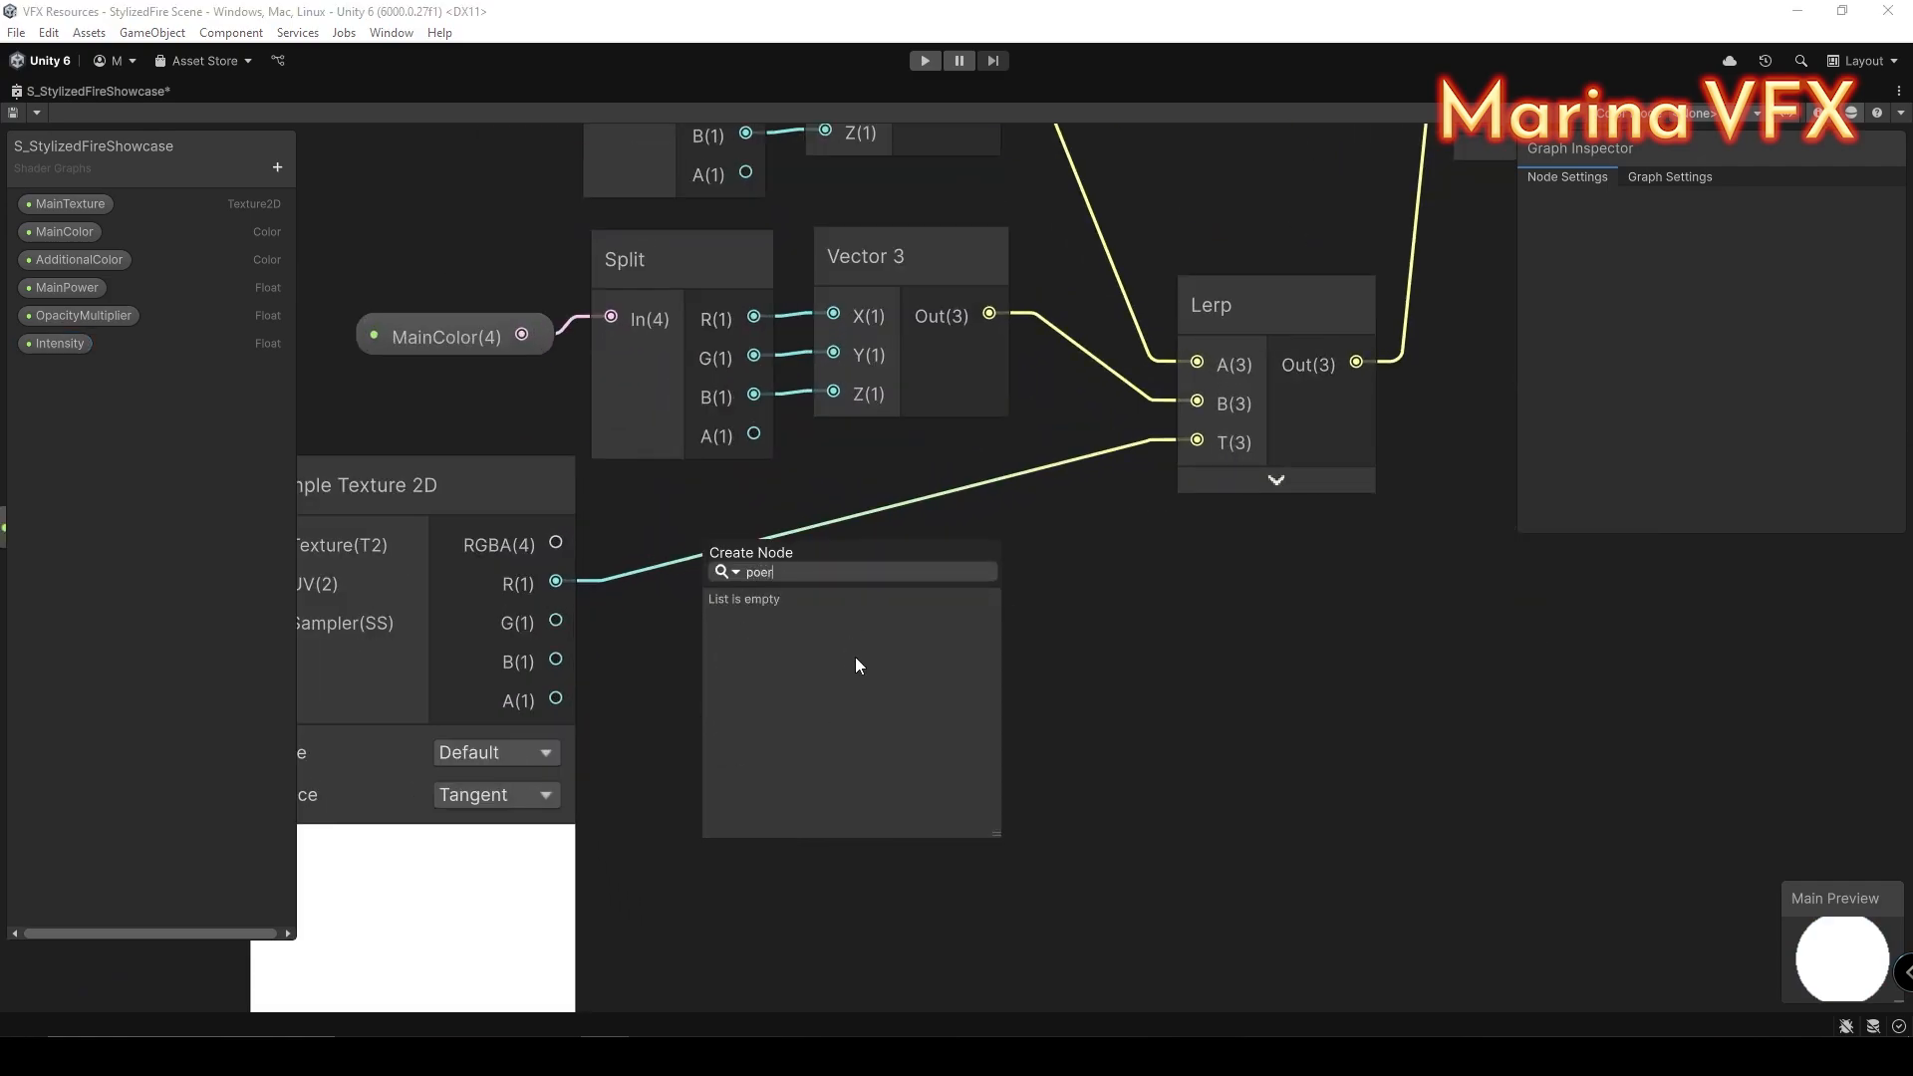
{"action": "key", "text": "BackSpace"}
{"action": "key", "text": "BackSpace"}
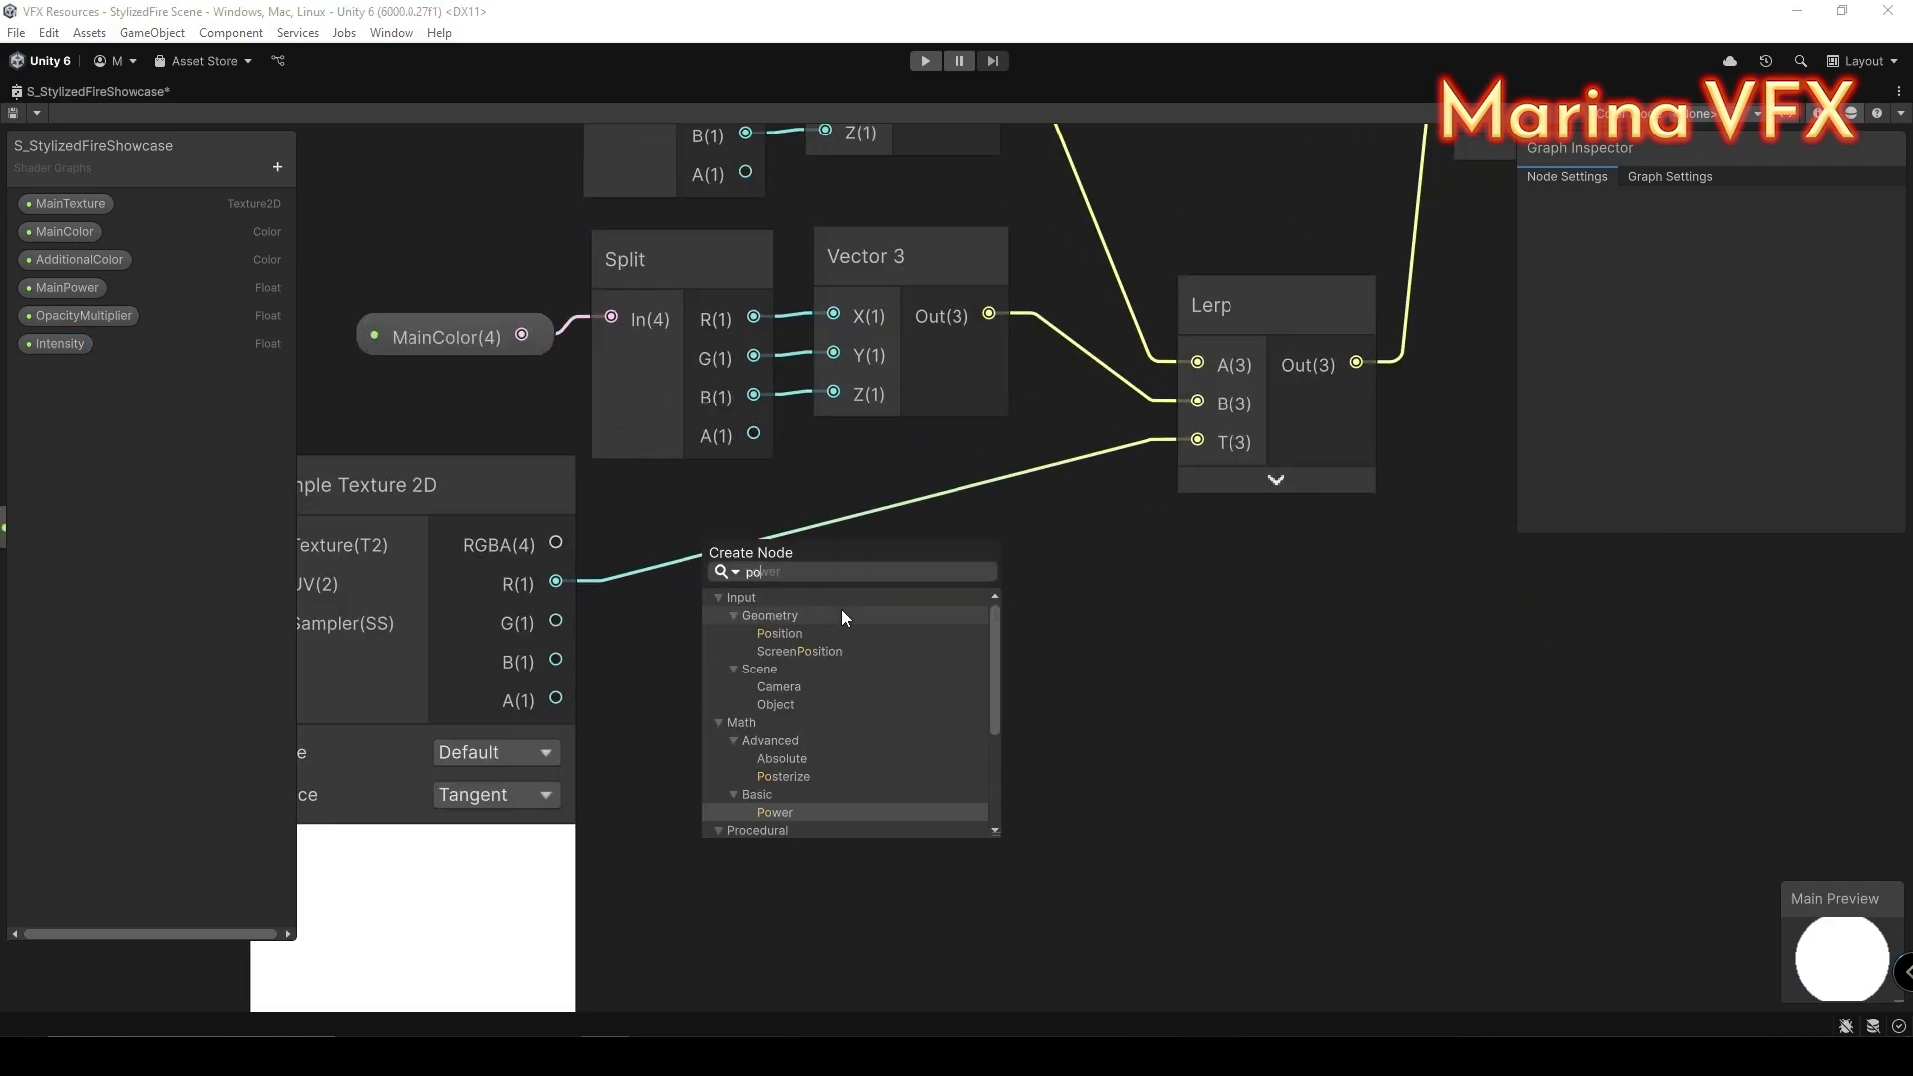
{"action": "type", "text": "we"}
{"action": "left_click", "coordinate": [817, 635]}
{"action": "left_click_drag", "start_coordinate": [556, 581], "coordinate": [731, 830]}
{"action": "left_click_drag", "start_coordinate": [871, 777], "coordinate": [1142, 687]}
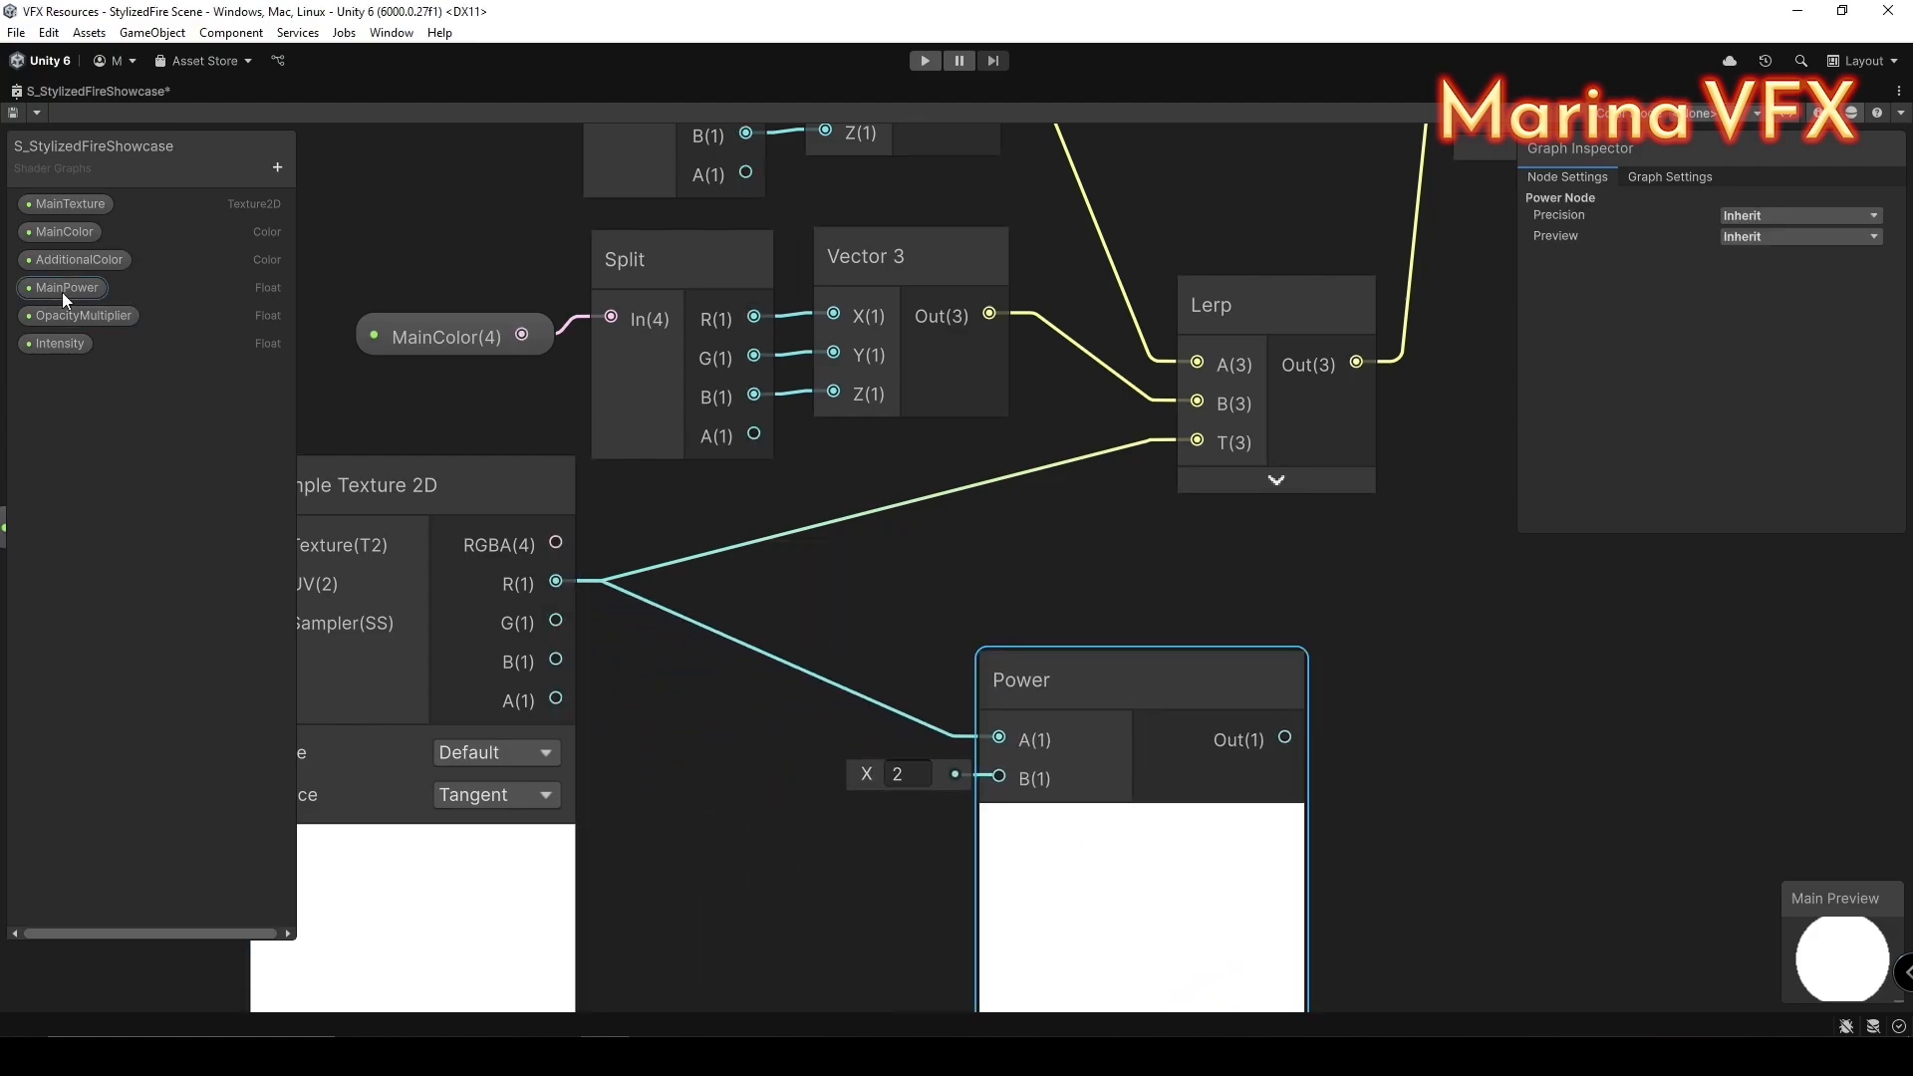
Step: Connect the MainPower property to the Power node's B input, collapse the node's preview, and position both nodes together
{"action": "left_click_drag", "start_coordinate": [67, 287], "coordinate": [687, 790]}
{"action": "left_click_drag", "start_coordinate": [866, 816], "coordinate": [999, 776]}
{"action": "left_click", "coordinate": [1142, 826]}
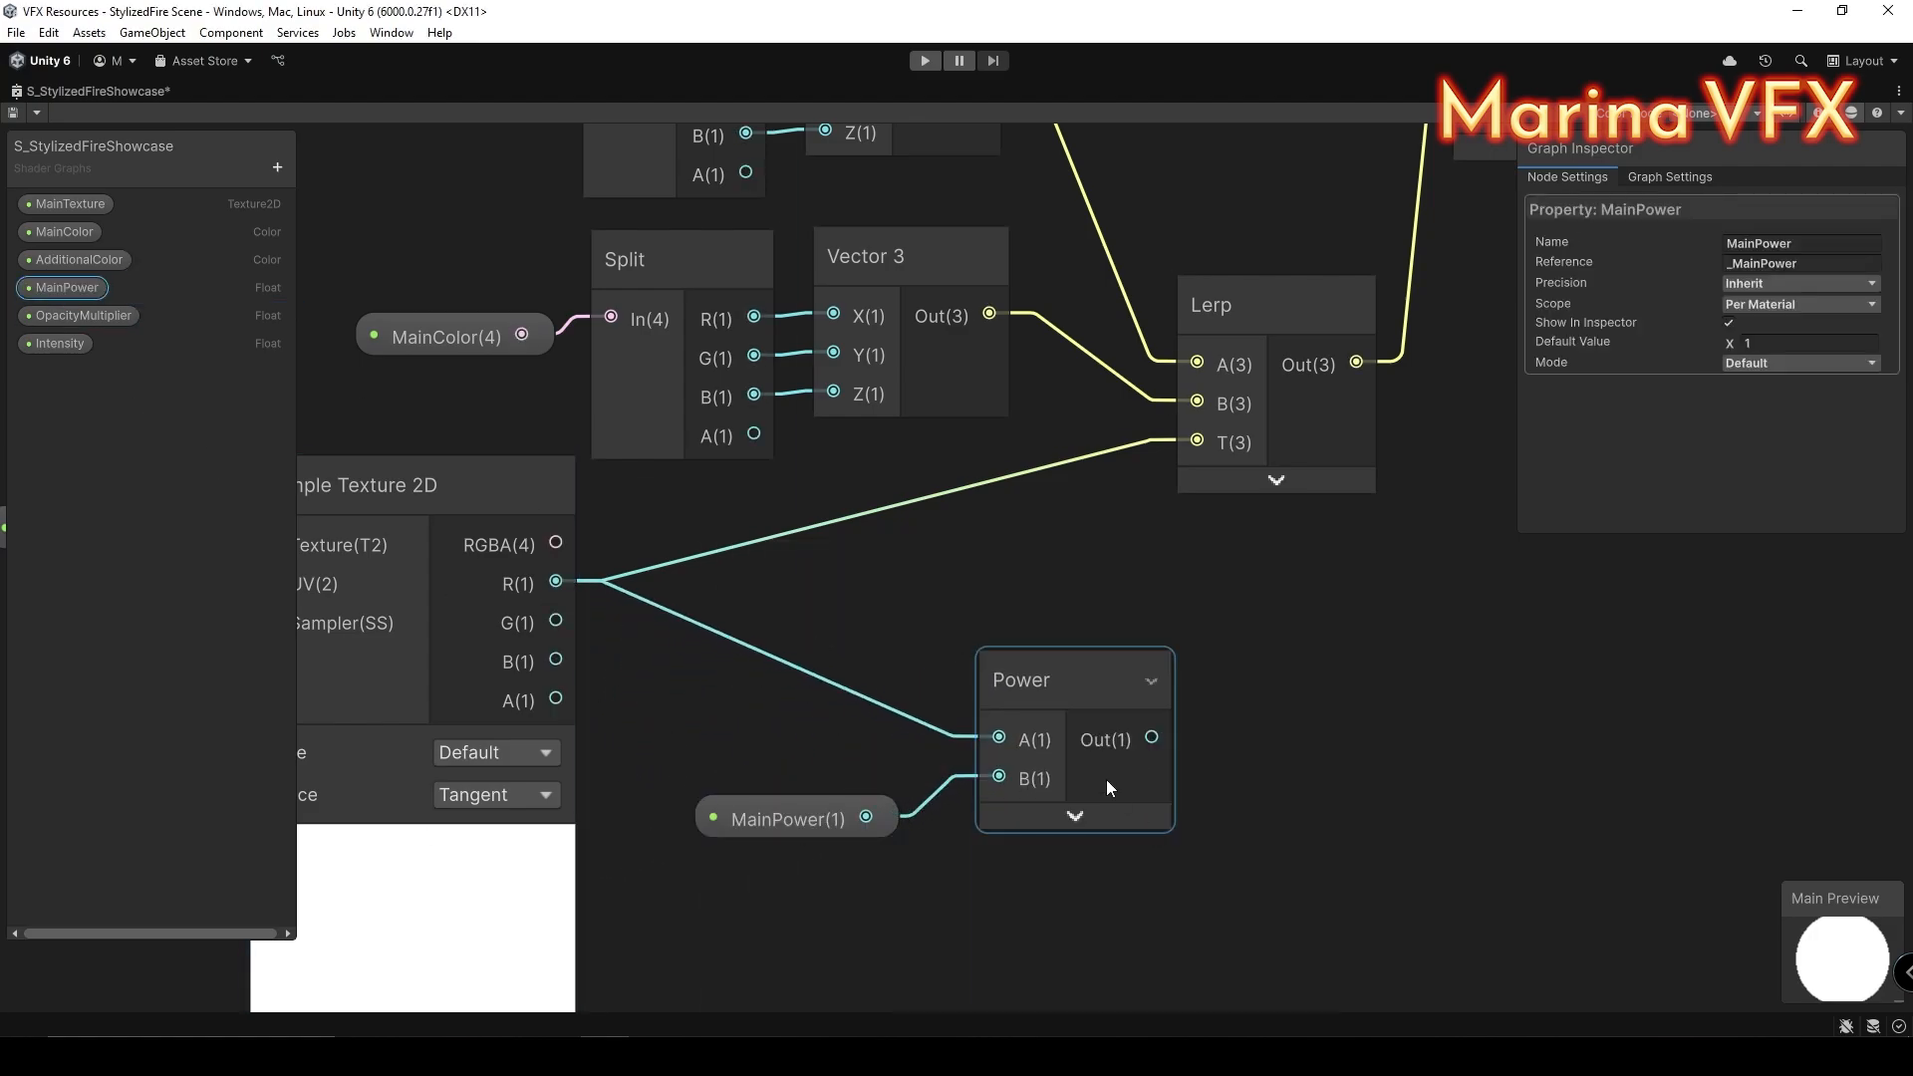
{"action": "left_click_drag", "start_coordinate": [1075, 717], "coordinate": [1033, 737]}
{"action": "left_click_drag", "start_coordinate": [794, 671], "coordinate": [958, 809]}
{"action": "left_click_drag", "start_coordinate": [1020, 726], "coordinate": [1008, 803]}
Step: Add a Multiply node after Power and connect the Power output to its A input
{"action": "middle_click_drag", "start_coordinate": [1202, 736], "coordinate": [960, 600]}
{"action": "left_click", "coordinate": [960, 600]}
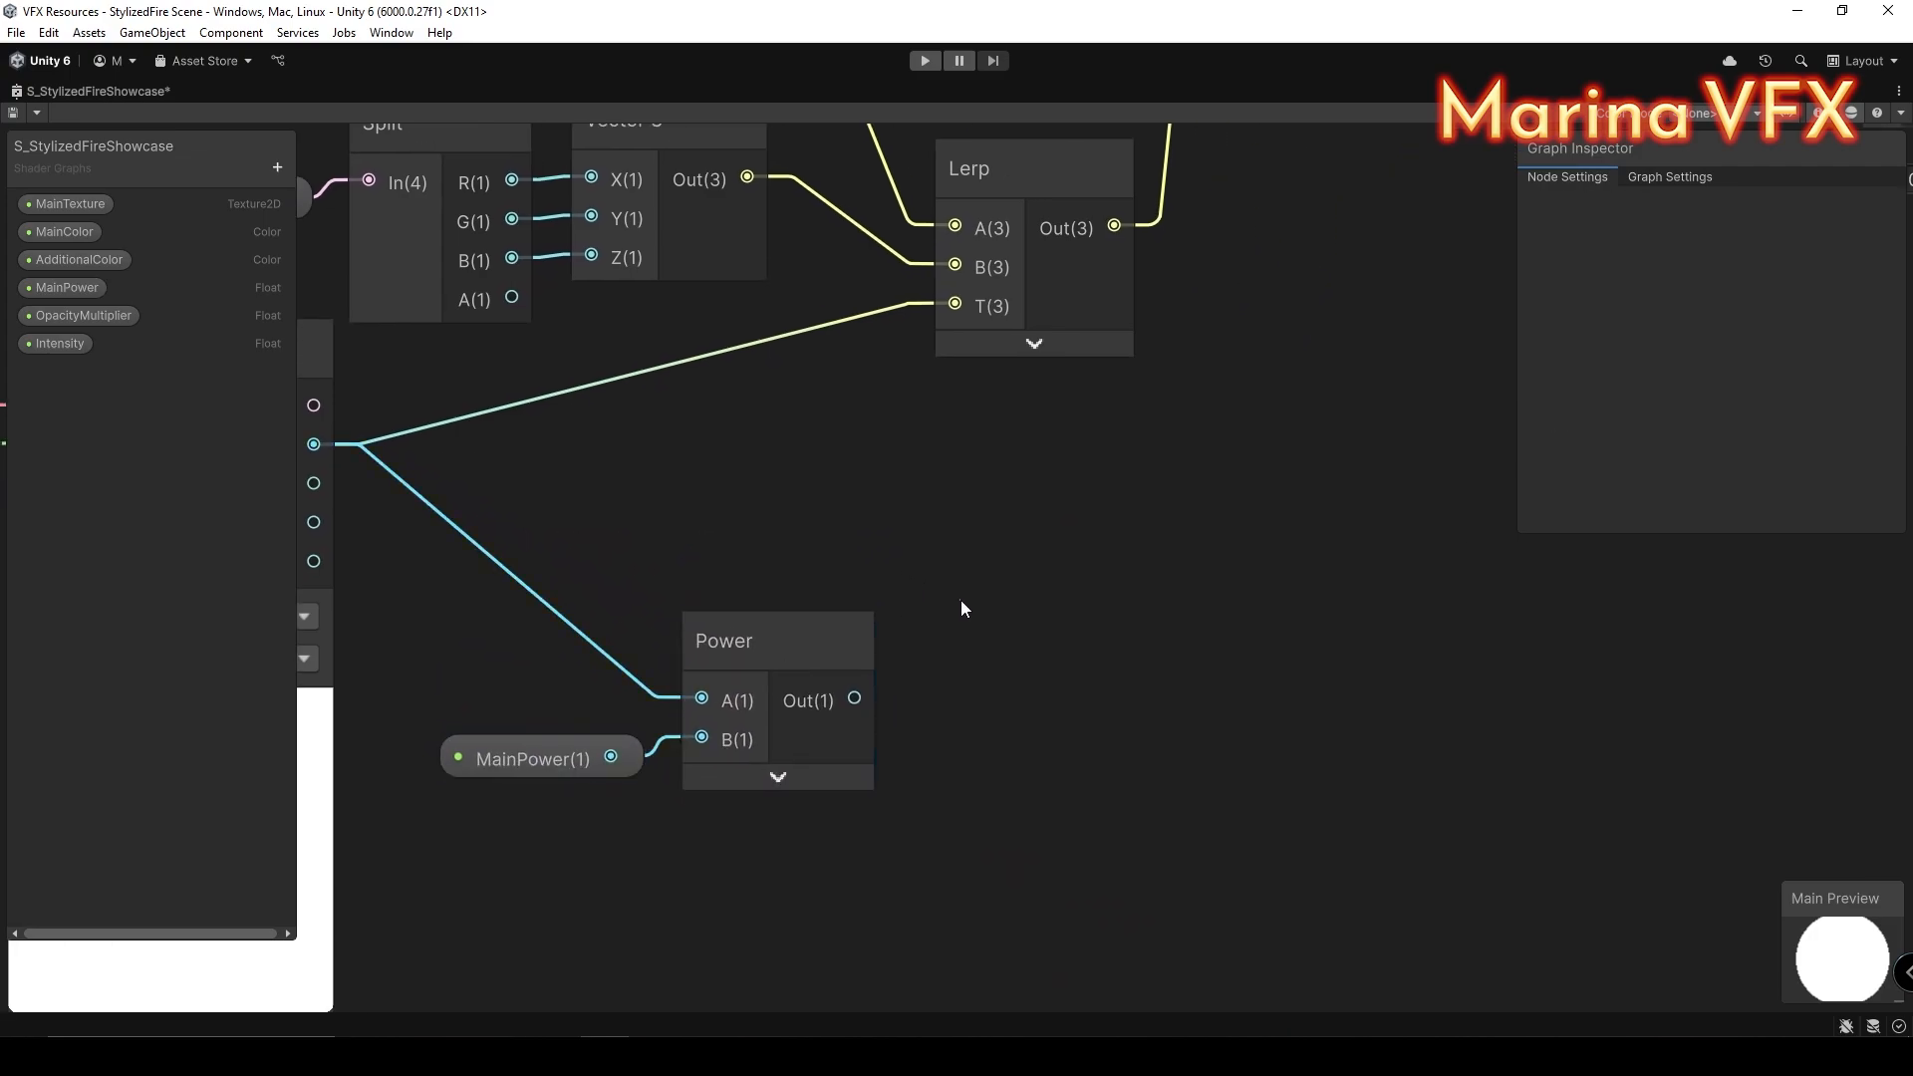
{"action": "key", "text": "space"}
{"action": "type", "text": "multiply"}
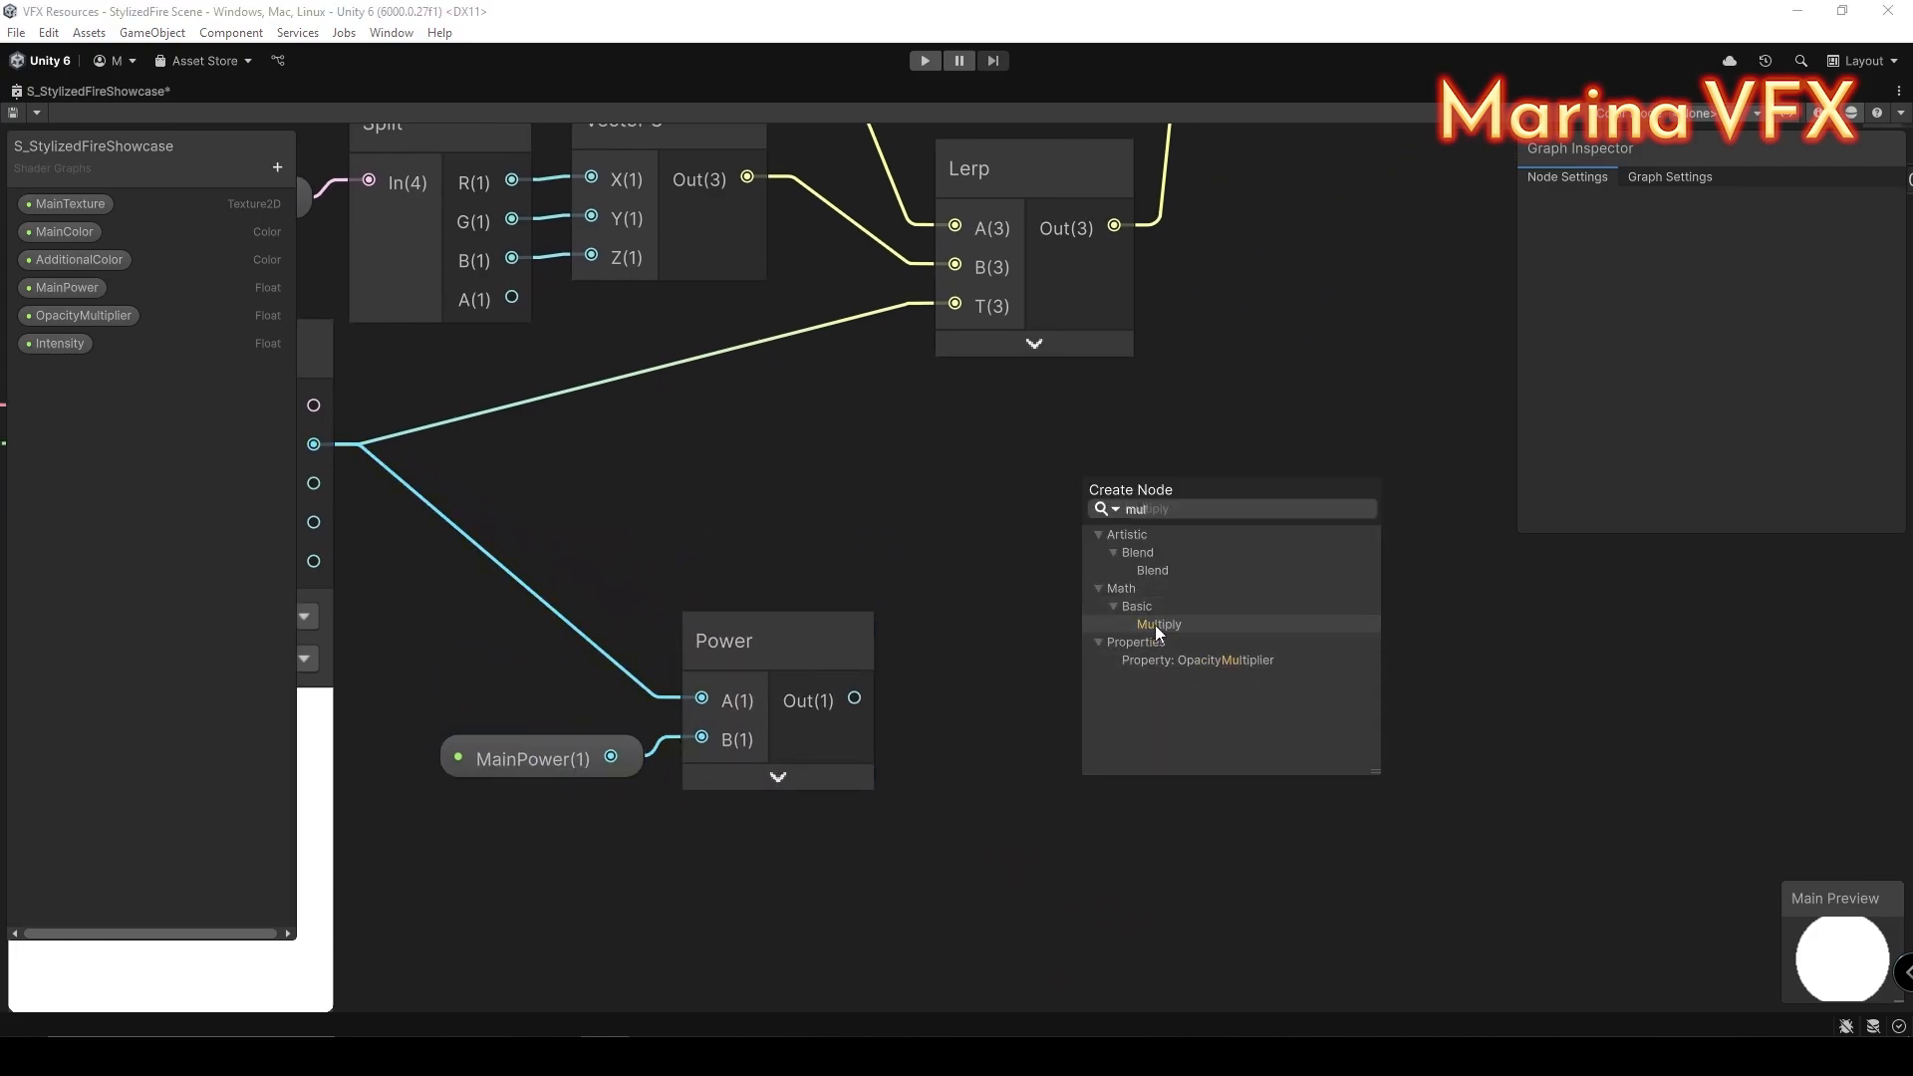
{"action": "left_click", "coordinate": [1156, 626]}
{"action": "left_click_drag", "start_coordinate": [854, 700], "coordinate": [1024, 744]}
Step: Connect the OpacityMultiplier property to the new Multiply's B input, collapse the preview, and move the nodes close to Power
{"action": "left_click_drag", "start_coordinate": [35, 329], "coordinate": [907, 863]}
{"action": "left_click_drag", "start_coordinate": [1026, 859], "coordinate": [1107, 805]}
{"action": "left_click", "coordinate": [1254, 853]}
{"action": "left_click_drag", "start_coordinate": [1201, 703], "coordinate": [1175, 669]}
{"action": "left_click_drag", "start_coordinate": [879, 870], "coordinate": [743, 850]}
{"action": "left_click_drag", "start_coordinate": [1095, 672], "coordinate": [983, 663]}
{"action": "left_click", "coordinate": [1191, 688]}
Step: Add a Saturate node, connect the opacity Multiply's output to it, and place it beside that Multiply with its preview collapsed
{"action": "scroll", "coordinate": [1109, 682], "scroll_direction": "down", "scroll_amount": 5}
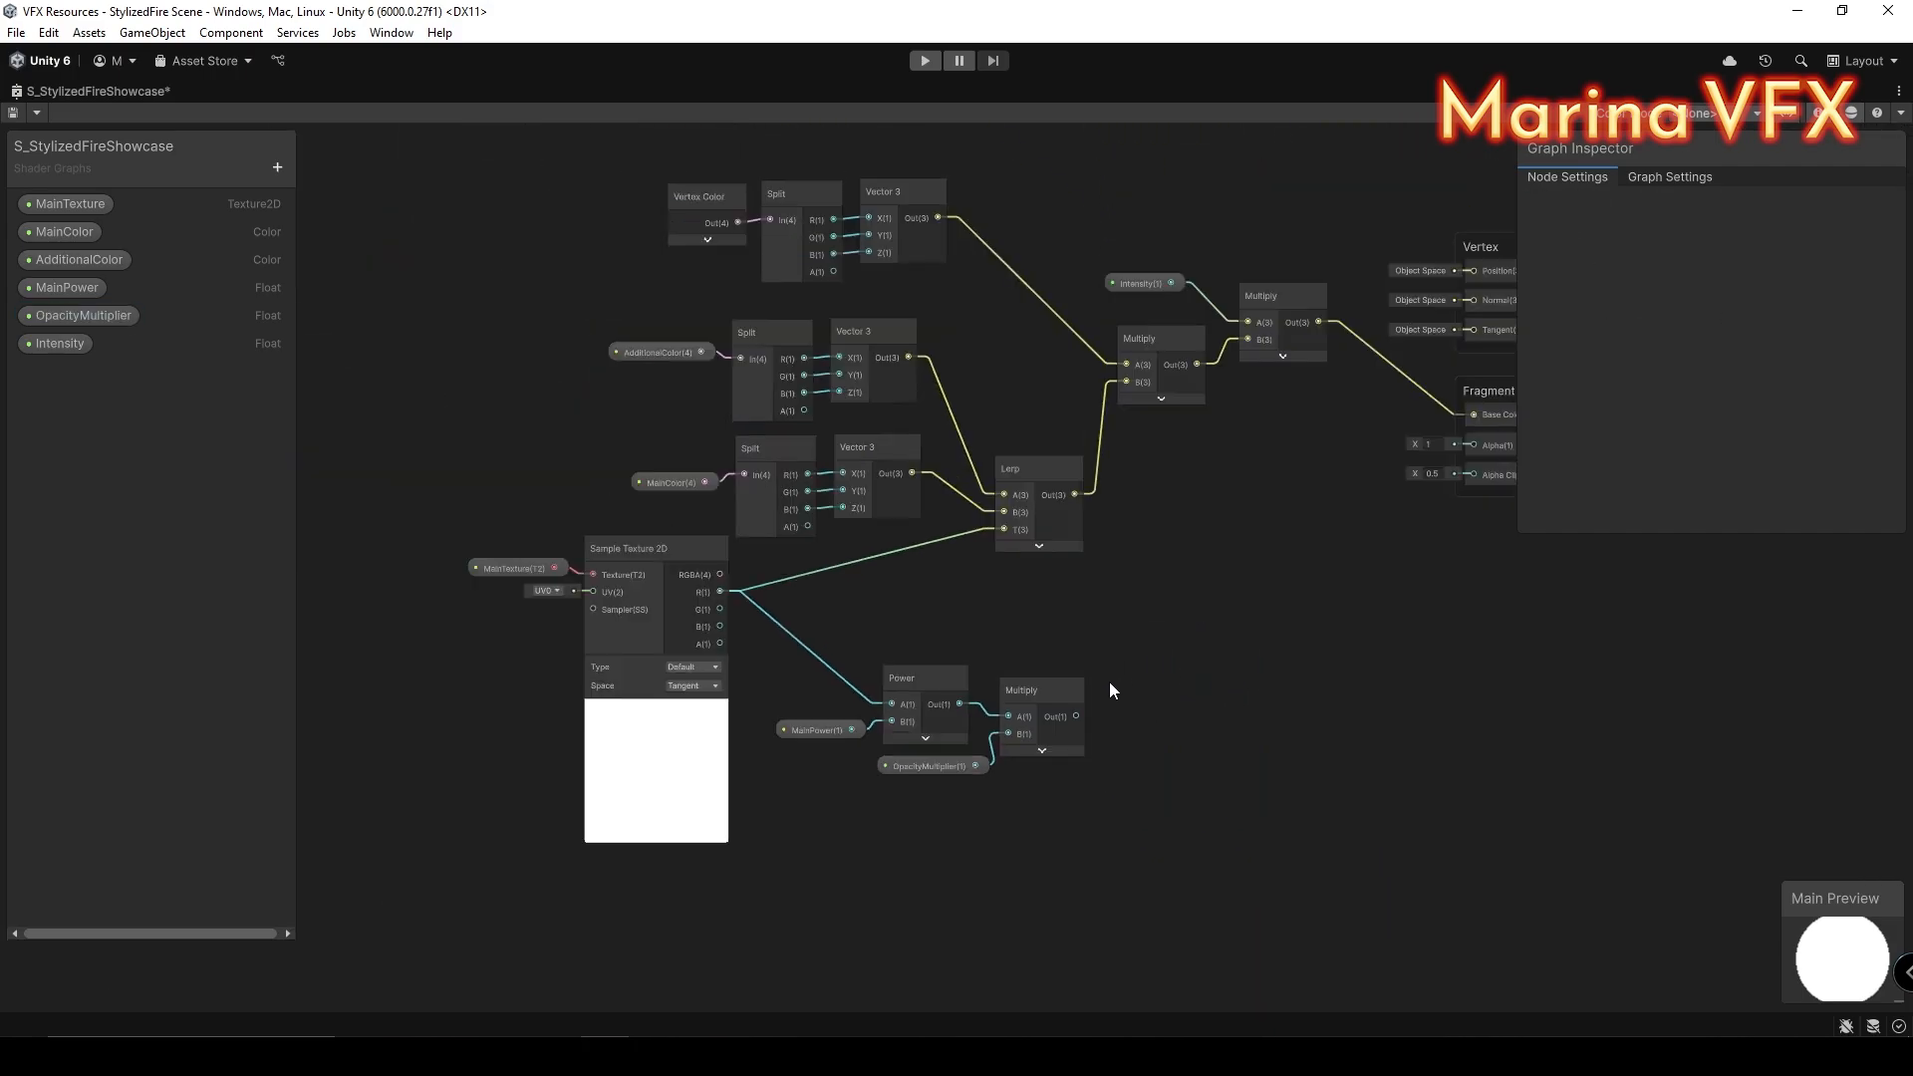
{"action": "scroll", "coordinate": [1098, 680], "scroll_direction": "down", "scroll_amount": 1}
{"action": "middle_click_drag", "start_coordinate": [1213, 624], "coordinate": [919, 643]}
{"action": "scroll", "coordinate": [918, 644], "scroll_direction": "up", "scroll_amount": 4}
{"action": "scroll", "coordinate": [847, 683], "scroll_direction": "down", "scroll_amount": 2}
{"action": "key", "text": "space"}
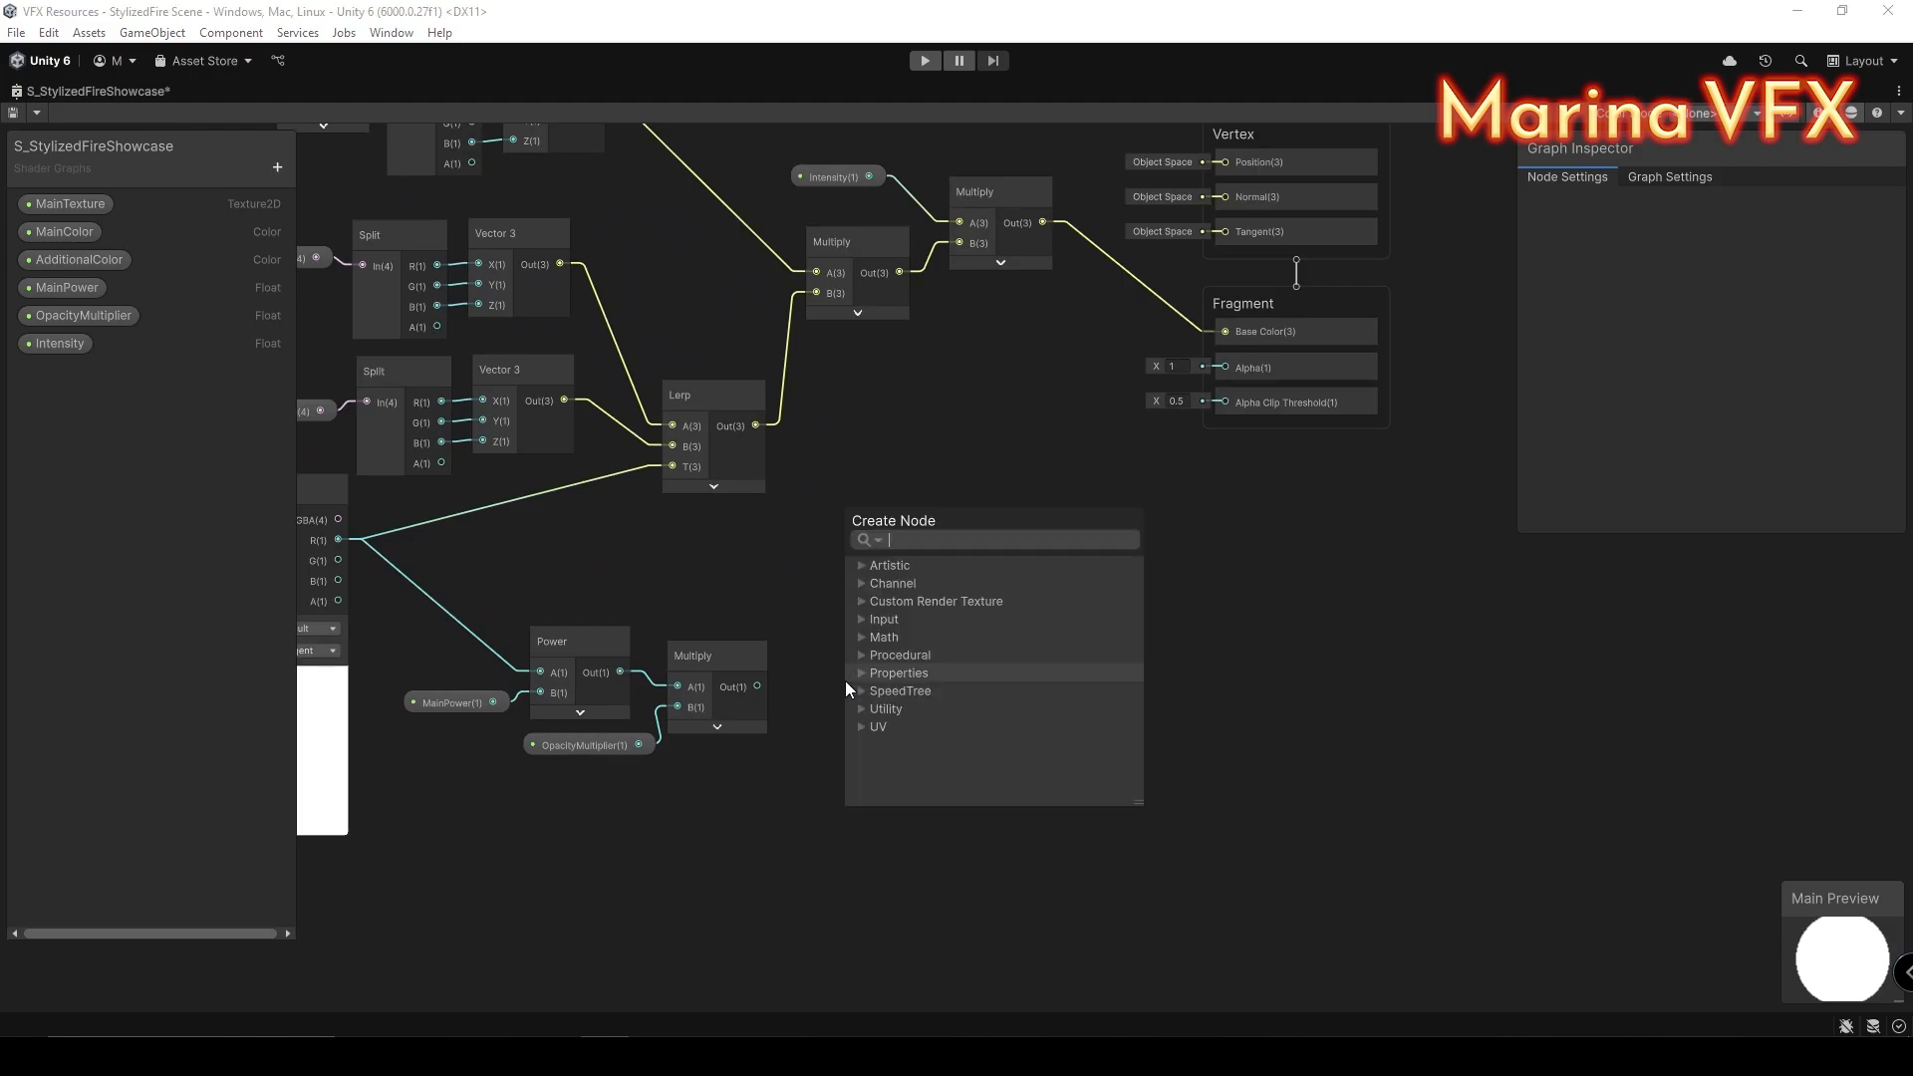
{"action": "type", "text": "satur"}
{"action": "left_click", "coordinate": [949, 654]}
{"action": "scroll", "coordinate": [927, 662], "scroll_direction": "up", "scroll_amount": 4}
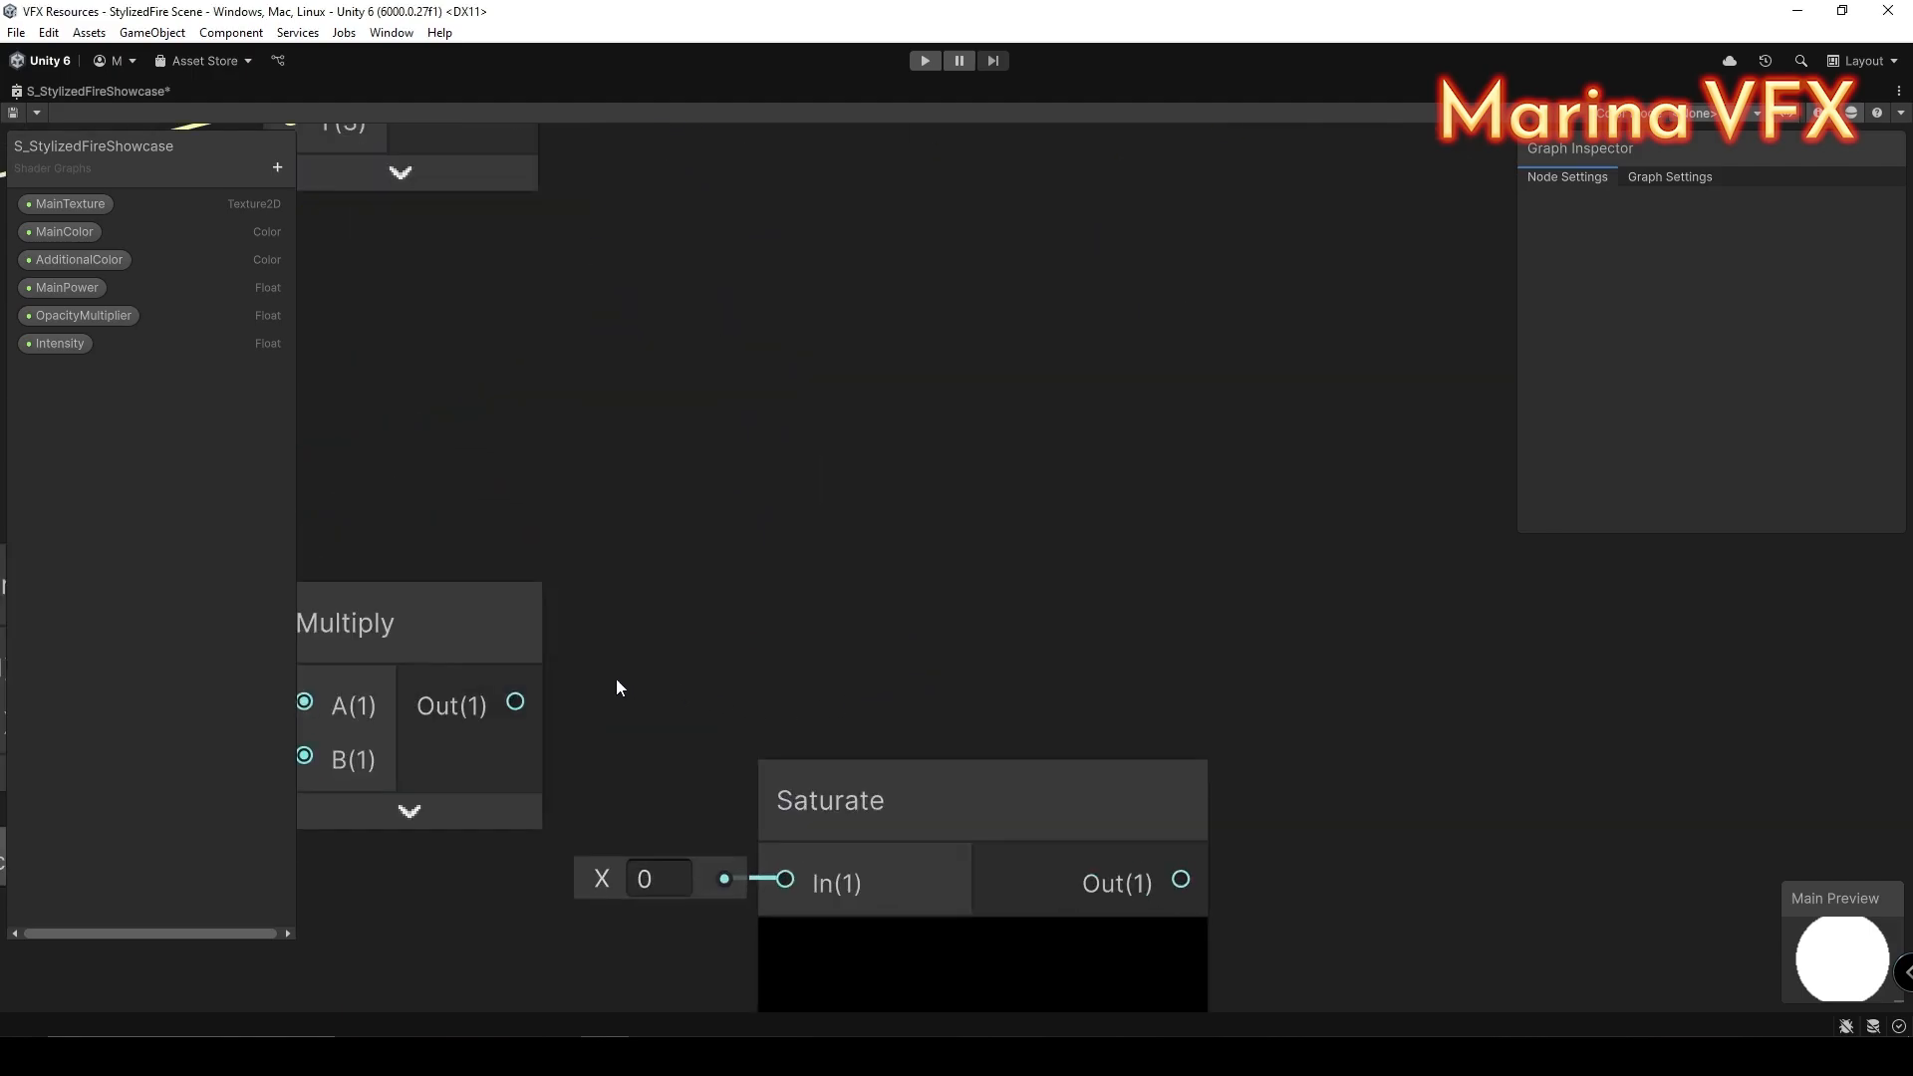
{"action": "left_click_drag", "start_coordinate": [514, 700], "coordinate": [781, 876]}
{"action": "left_click_drag", "start_coordinate": [983, 794], "coordinate": [859, 599]}
{"action": "left_click", "coordinate": [865, 760]}
Step: Connect the Saturate output to the Fragment's Alpha input
{"action": "scroll", "coordinate": [930, 598], "scroll_direction": "down", "scroll_amount": 4}
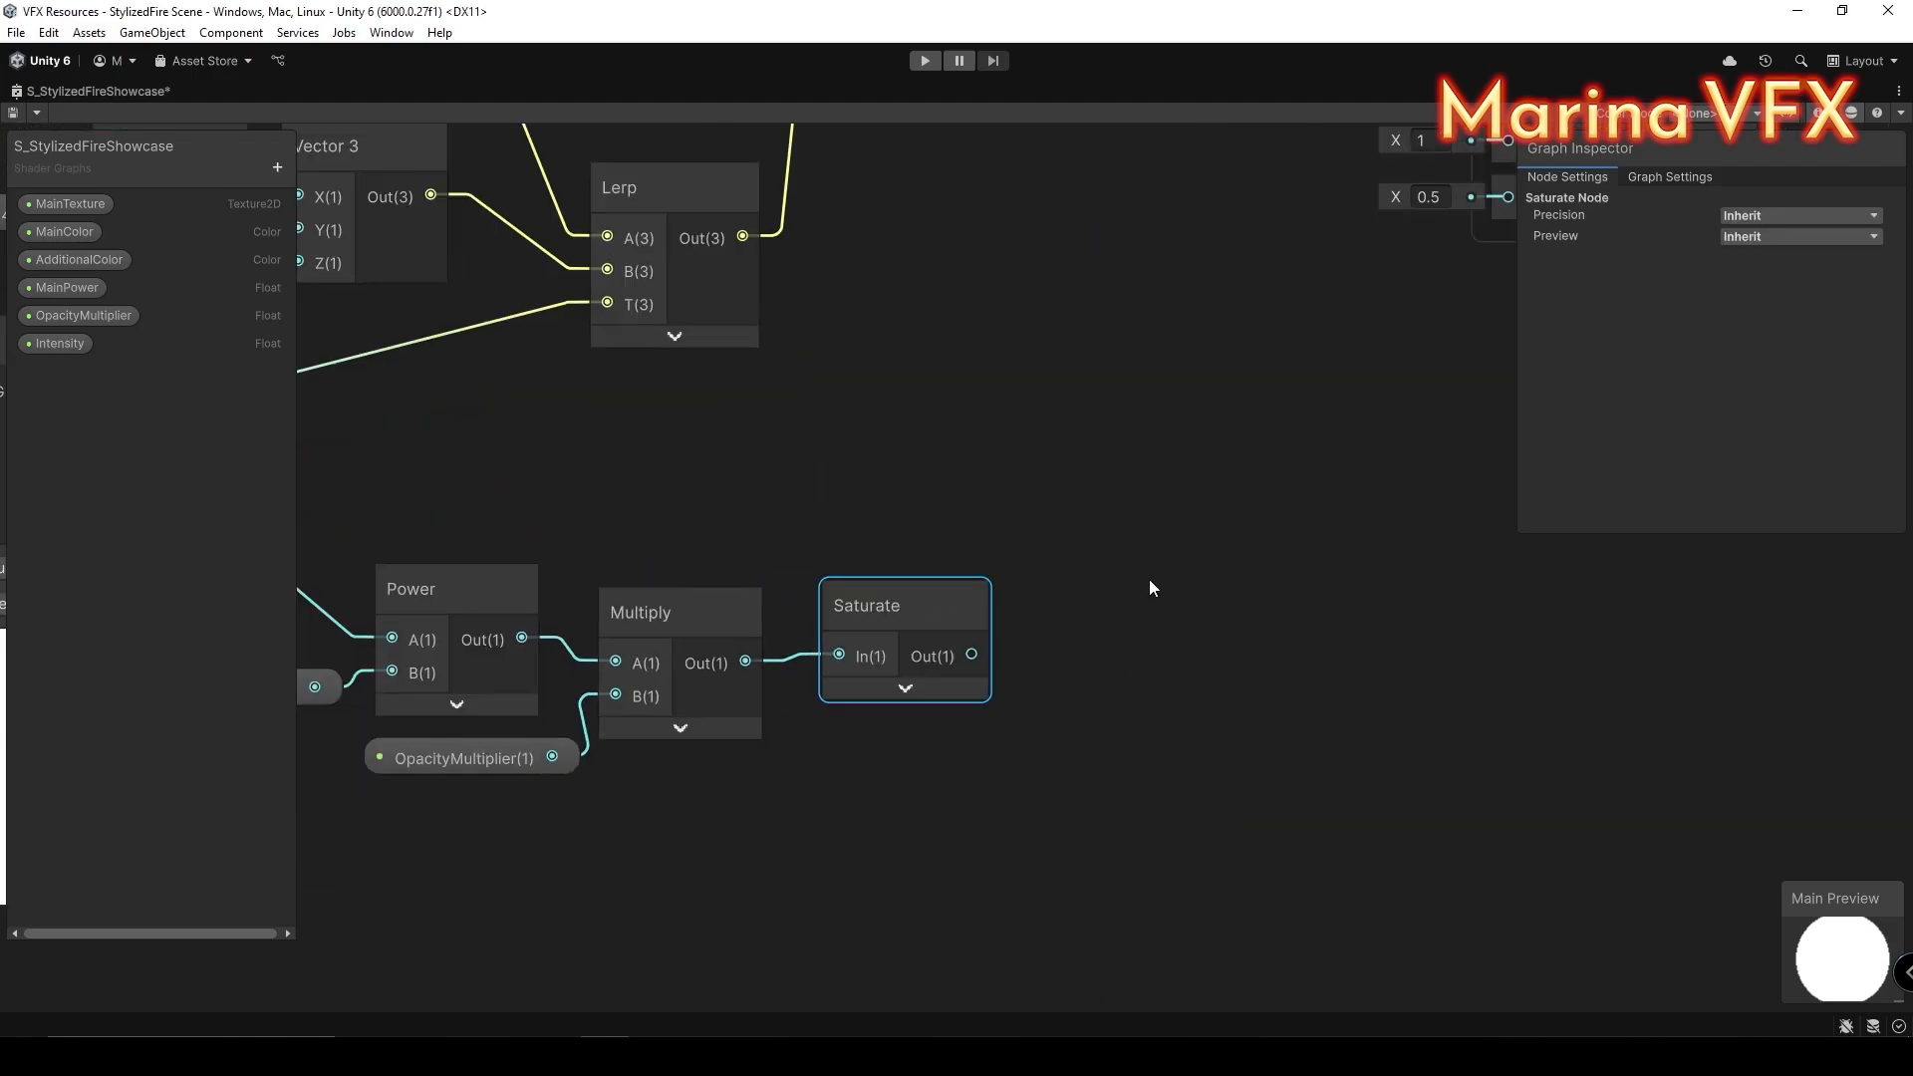
{"action": "middle_click_drag", "start_coordinate": [1069, 593], "coordinate": [937, 827]}
{"action": "left_click_drag", "start_coordinate": [837, 895], "coordinate": [1373, 382]}
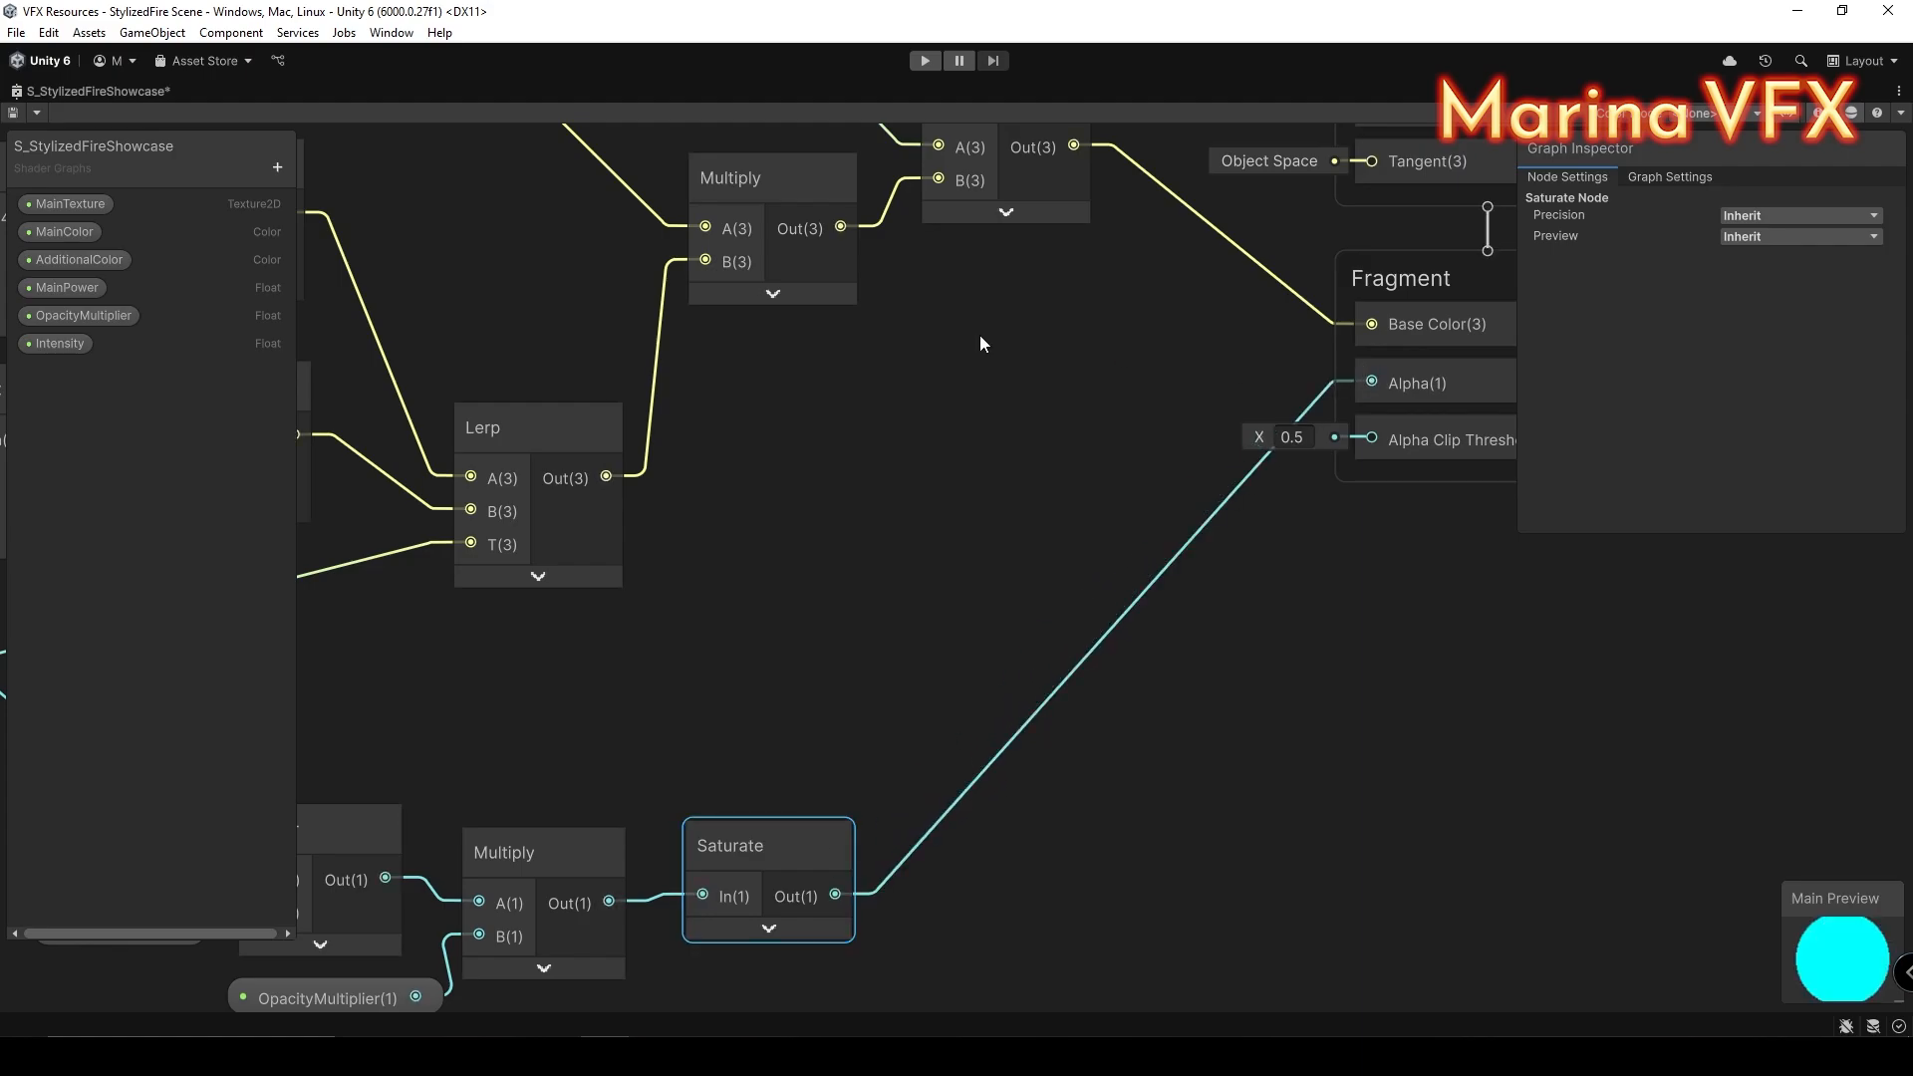
Step: Restore the graph window from its maximized state and create a material named M_StylizedFireShowcase from the S_StylizedFireShowcase shader
{"action": "right_click", "coordinate": [155, 94]}
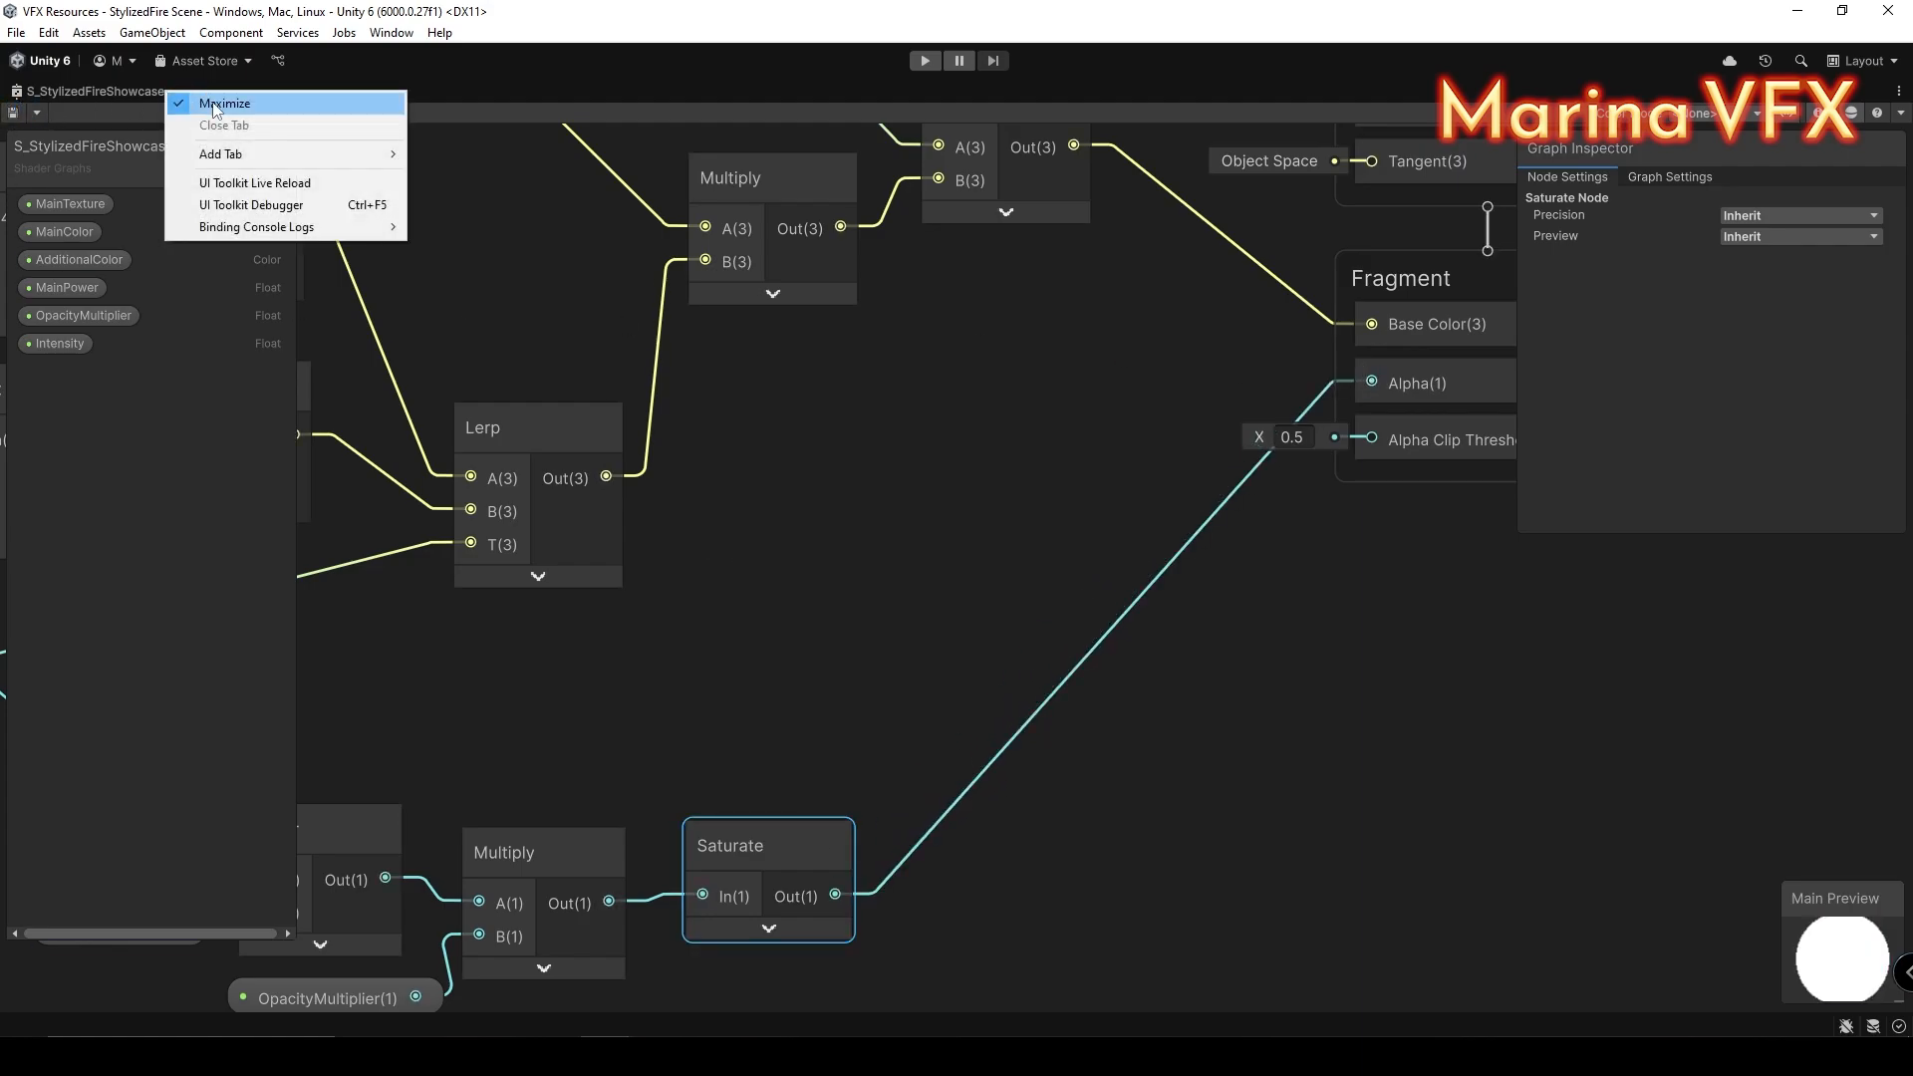
{"action": "left_click", "coordinate": [204, 103]}
{"action": "right_click", "coordinate": [494, 749]}
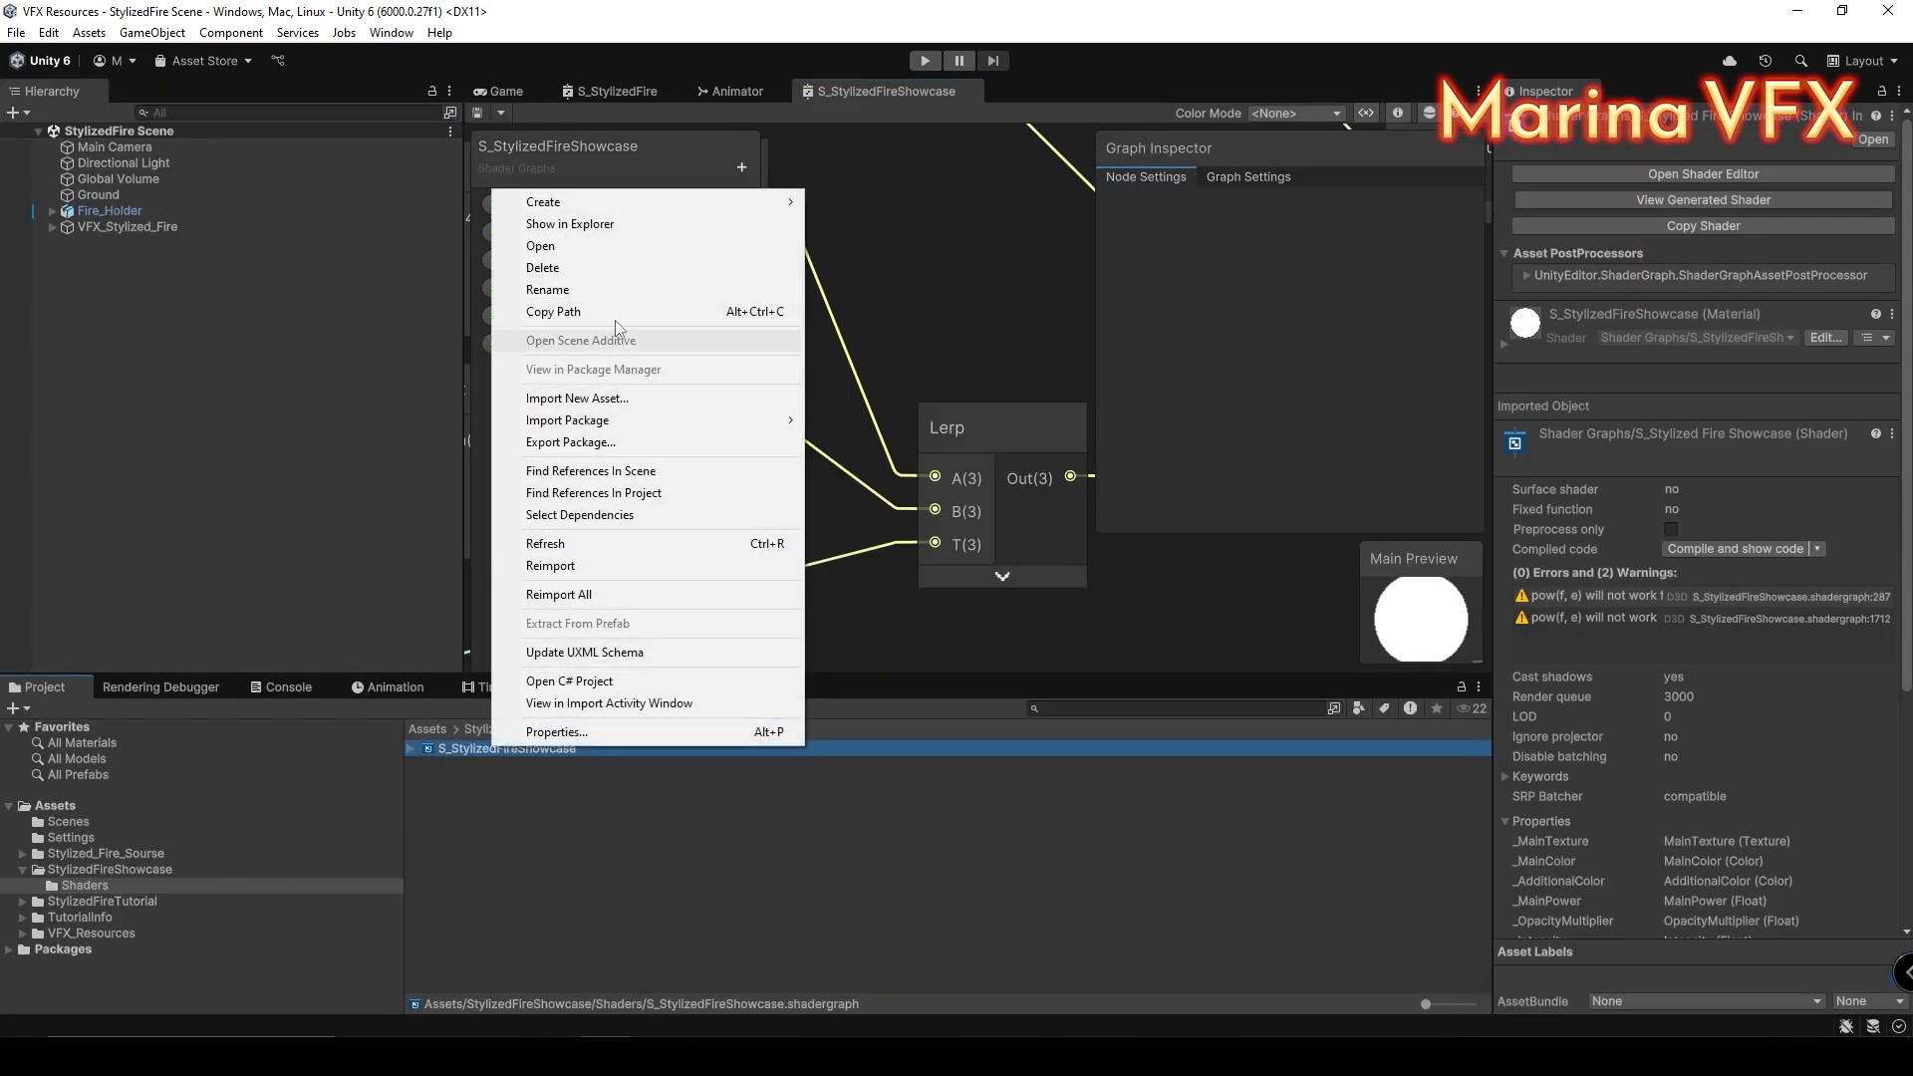
{"action": "mouse_move", "coordinate": [558, 196]}
{"action": "left_click", "coordinate": [877, 213]}
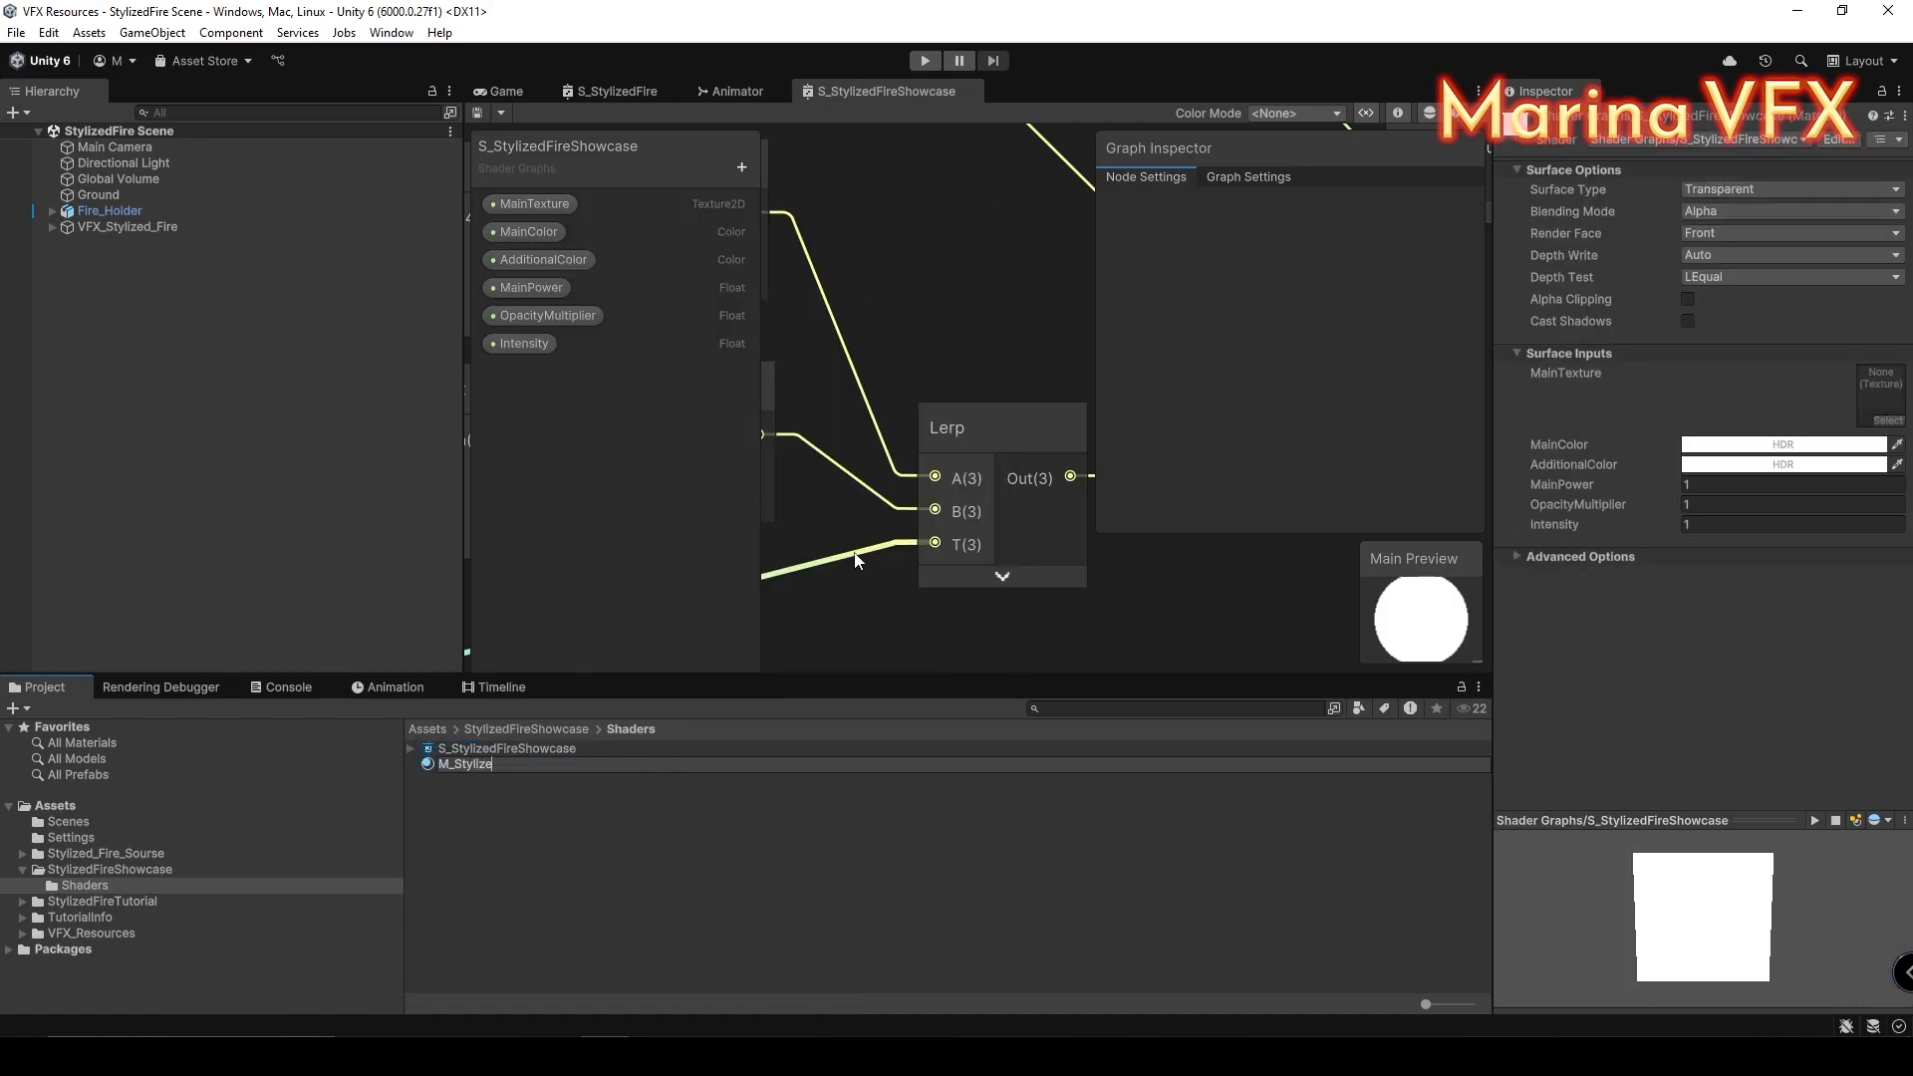
{"action": "key", "text": "Return"}
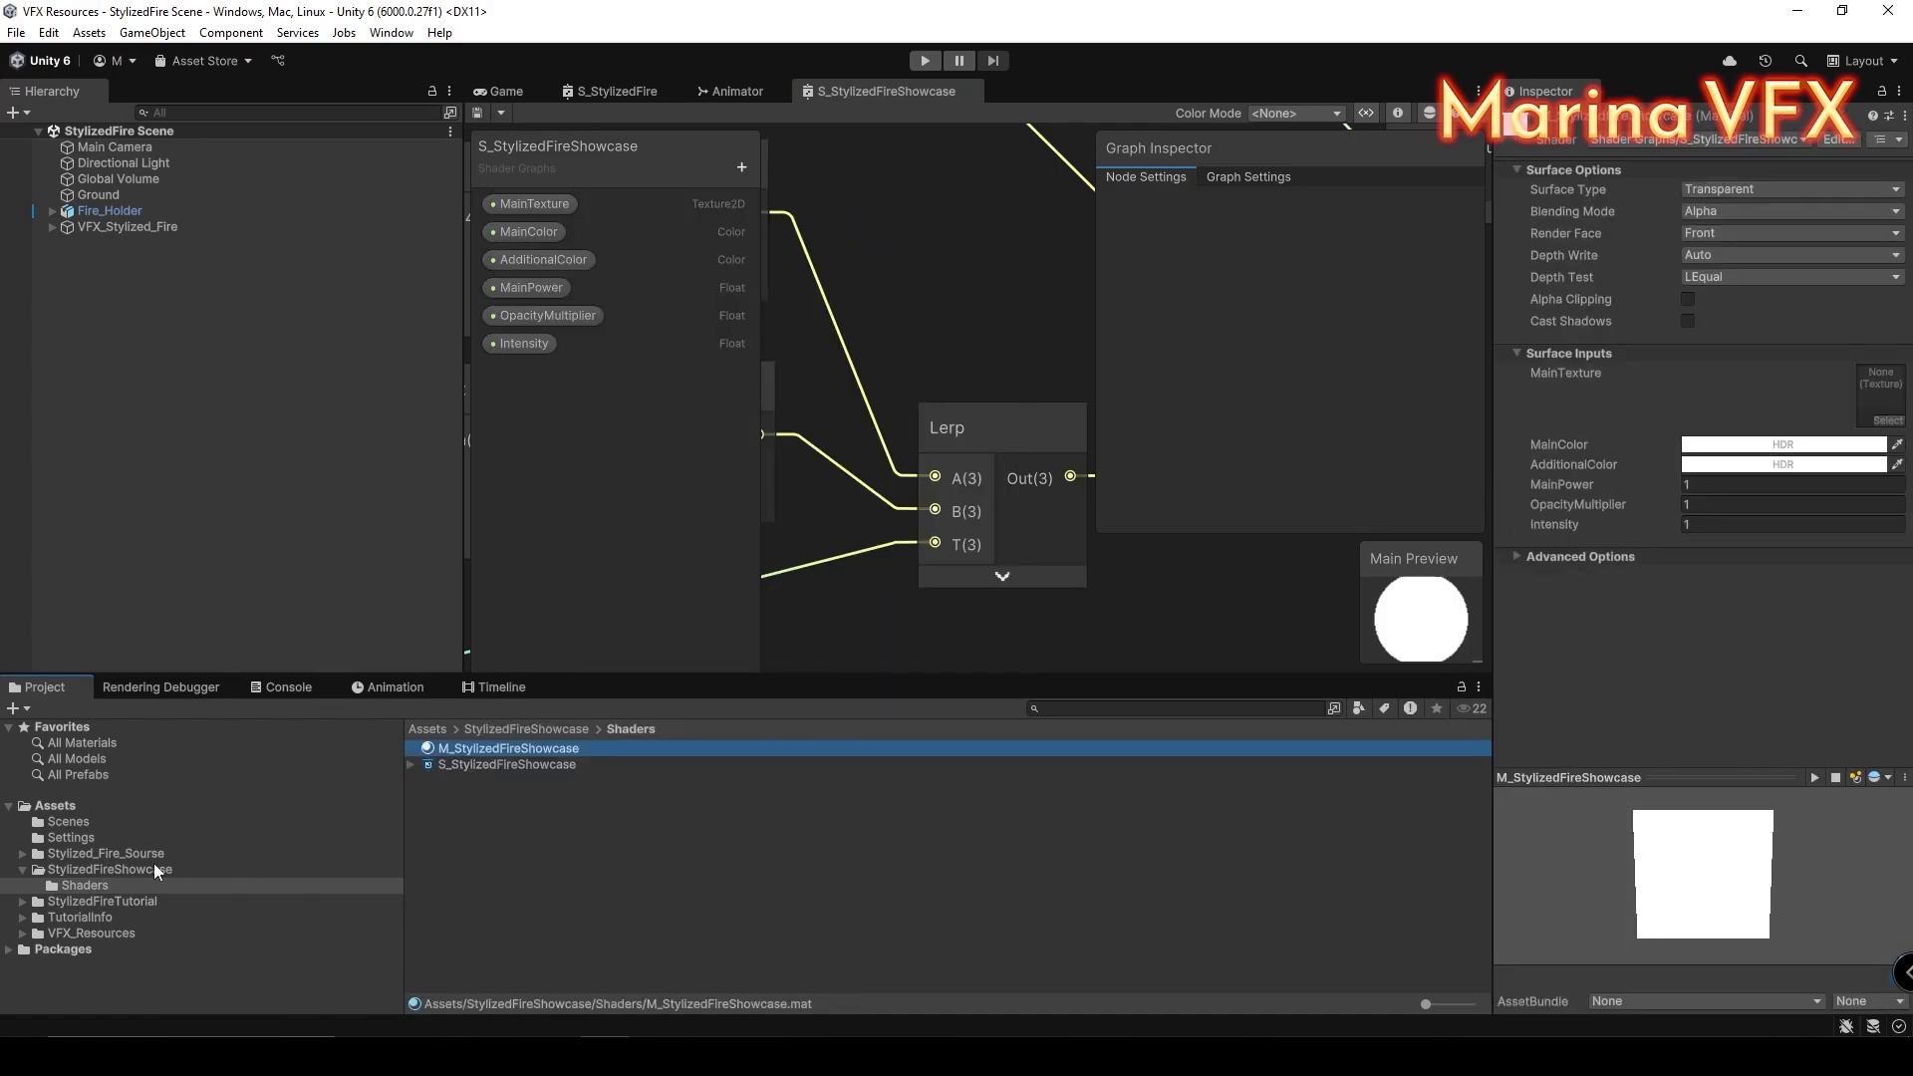
Step: Create a folder named Materials inside the StylizedFireShowcase folder
{"action": "left_click", "coordinate": [153, 868]}
{"action": "right_click", "coordinate": [480, 843]}
{"action": "mouse_move", "coordinate": [611, 299]}
{"action": "left_click", "coordinate": [846, 290]}
{"action": "type", "text": "Material"}
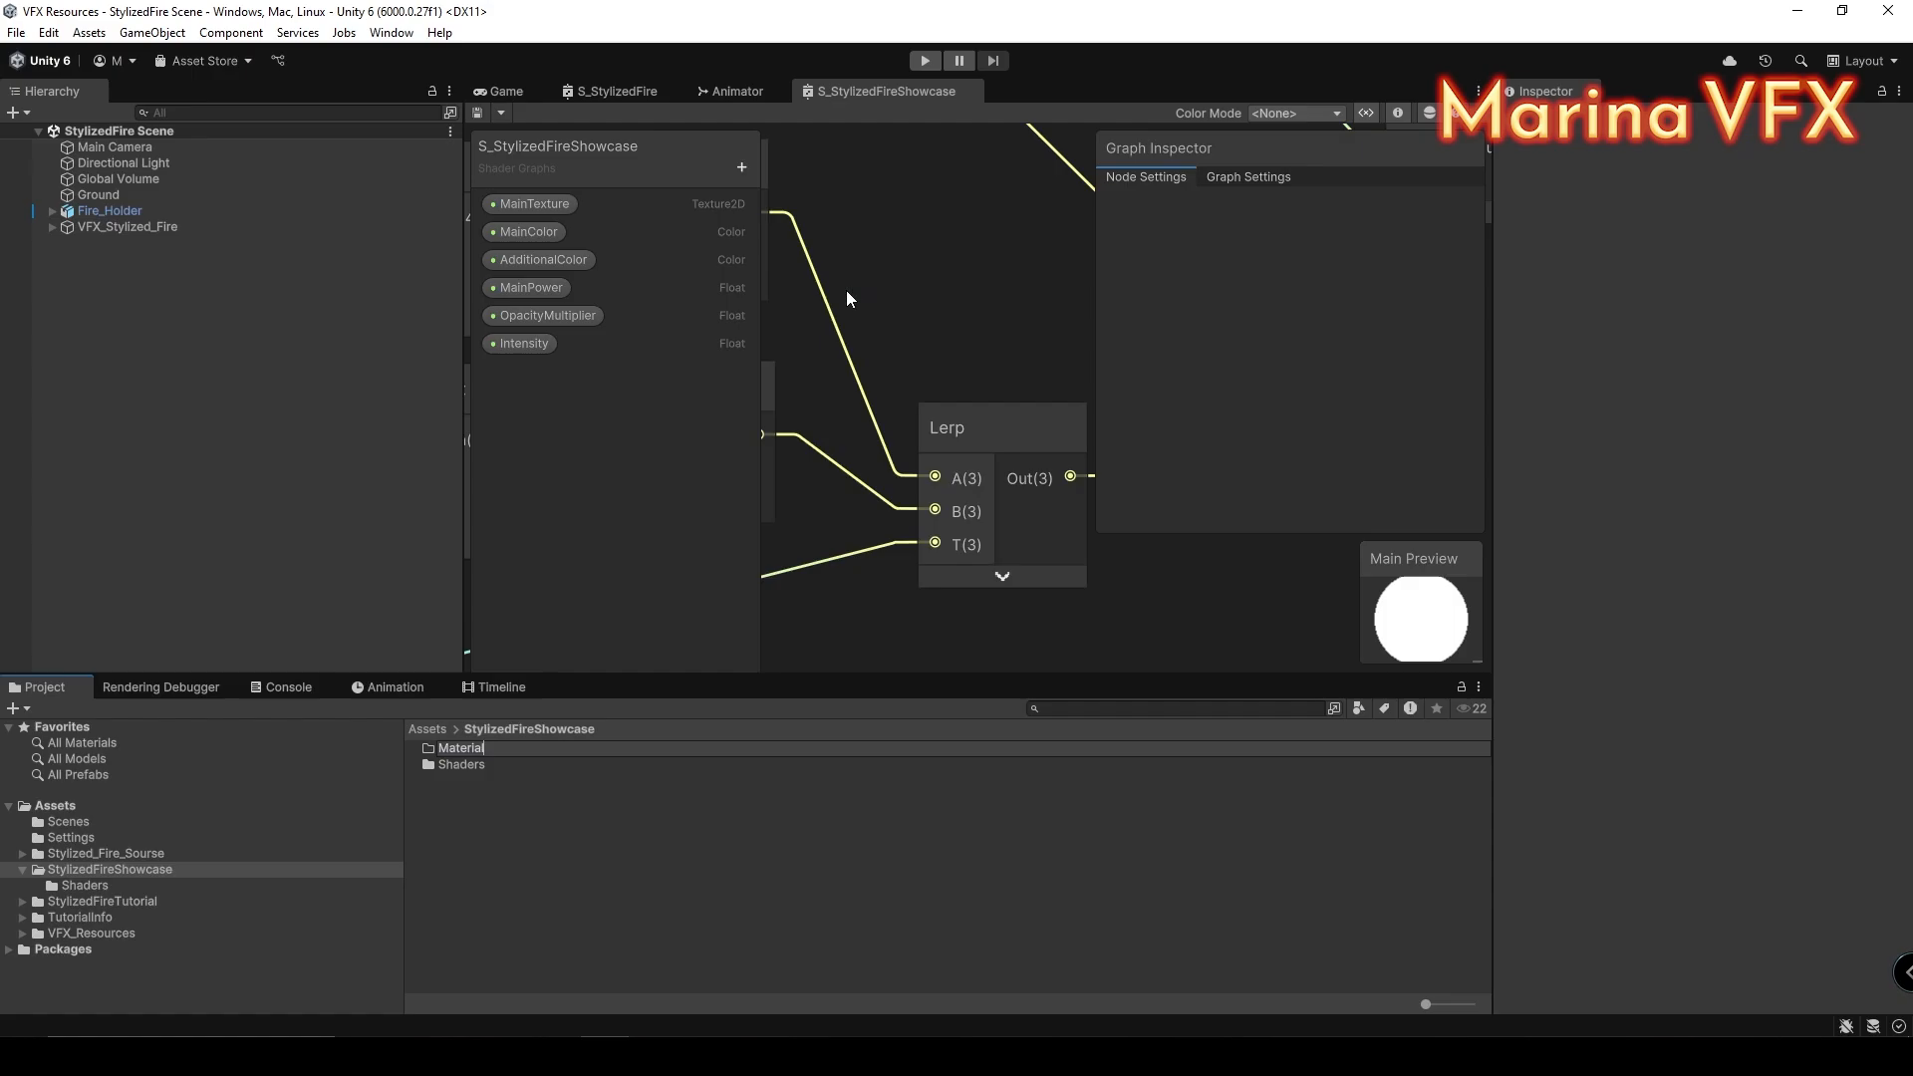
{"action": "type", "text": "s"}
{"action": "key", "text": "Return"}
Step: Move M_StylizedFireShowcase from the Shaders folder to the Materials folder and open that folder
{"action": "left_click", "coordinate": [94, 898]}
{"action": "left_click_drag", "start_coordinate": [506, 749], "coordinate": [98, 884]}
{"action": "left_click", "coordinate": [98, 888]}
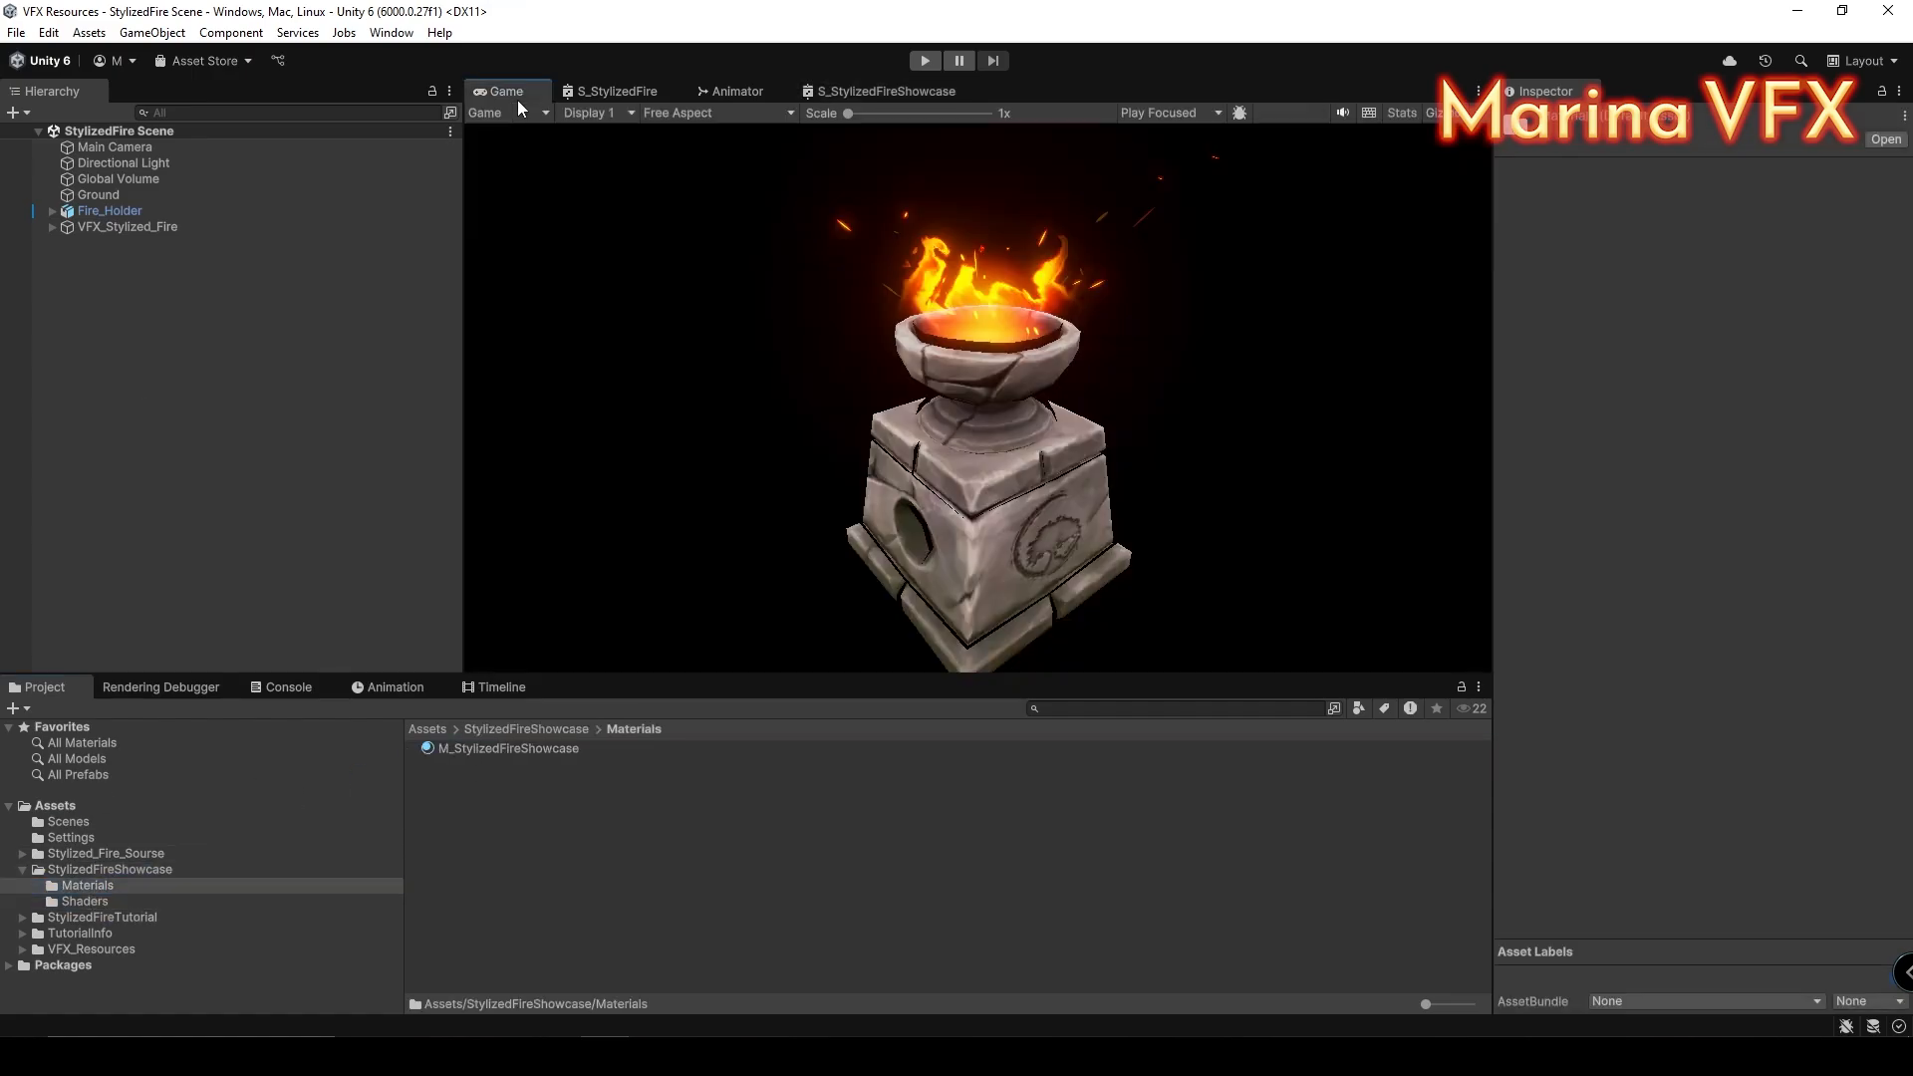
Step: Create a particle system named VFX_StylizedFireShowcase in the scene and reset its transform
{"action": "right_click", "coordinate": [159, 265]}
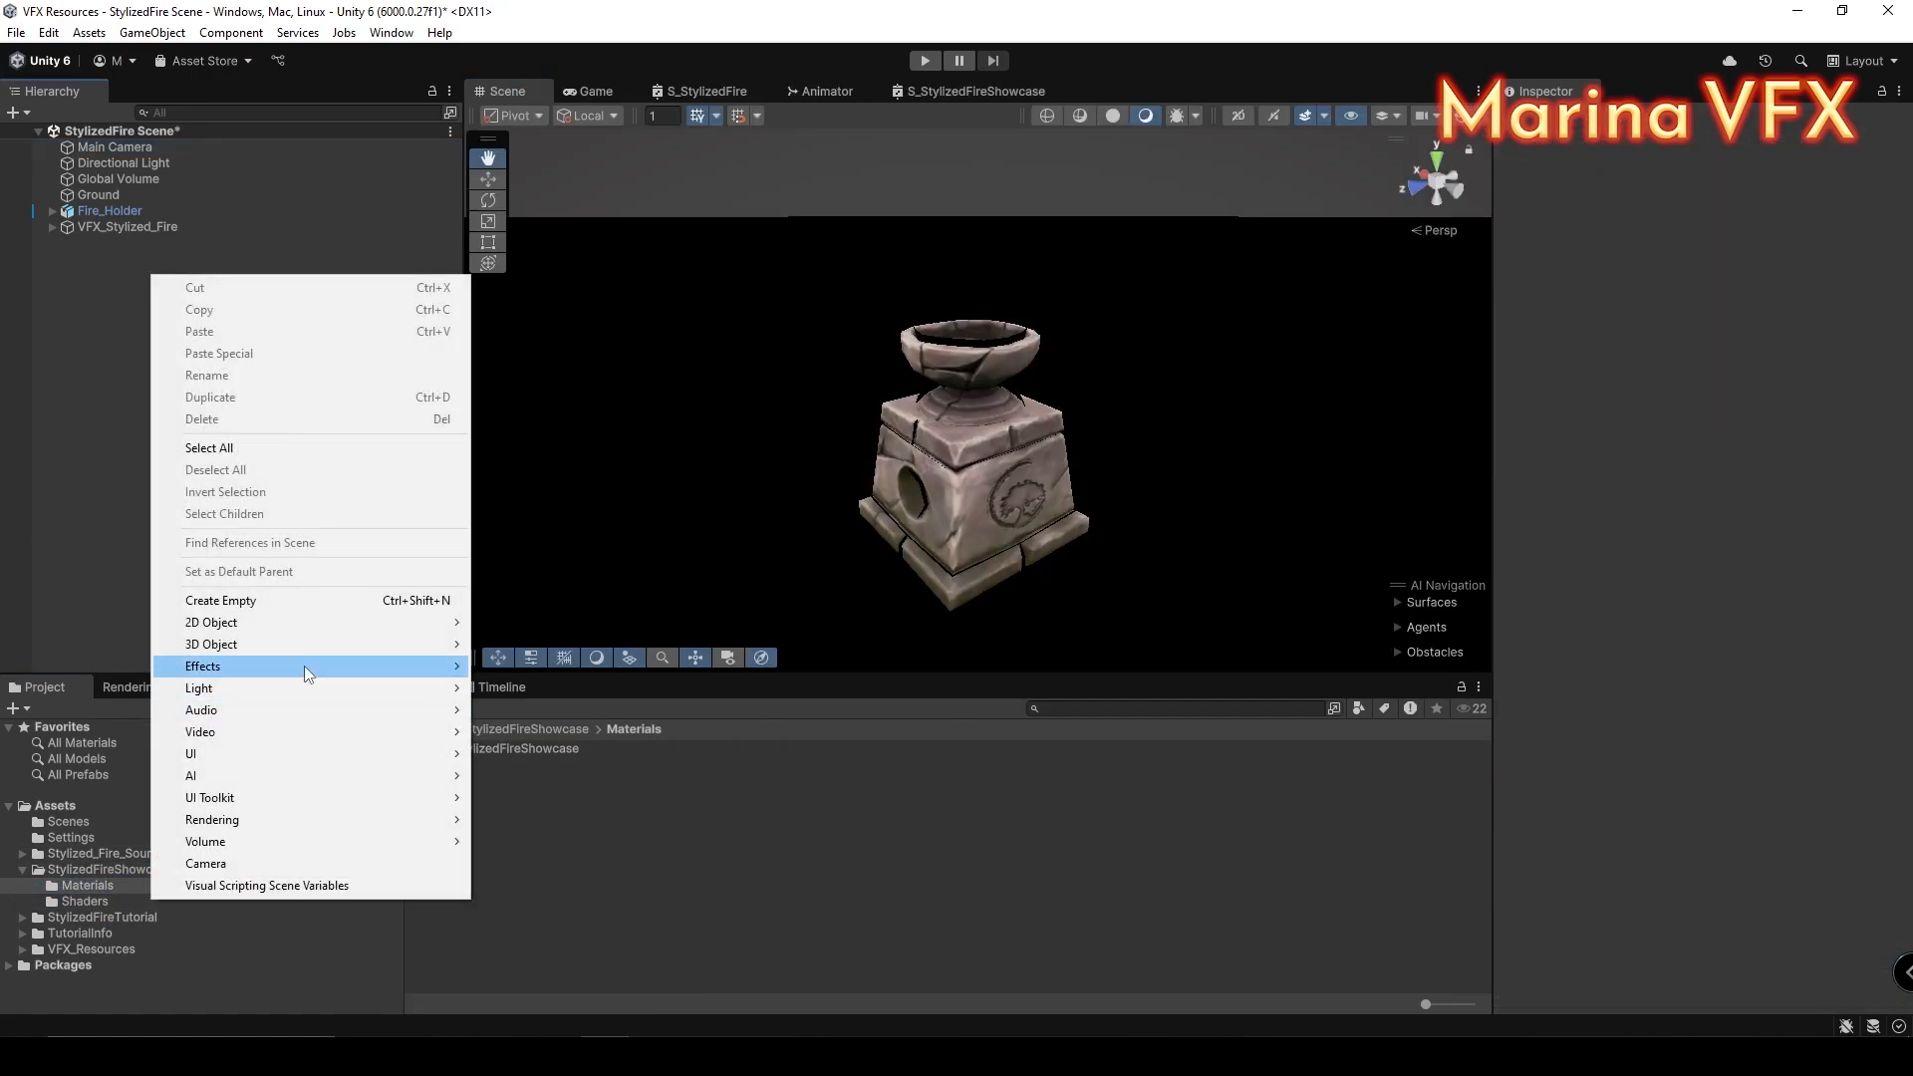
{"action": "mouse_move", "coordinate": [303, 666]}
{"action": "left_click", "coordinate": [528, 665]}
{"action": "type", "text": "VFX_St"}
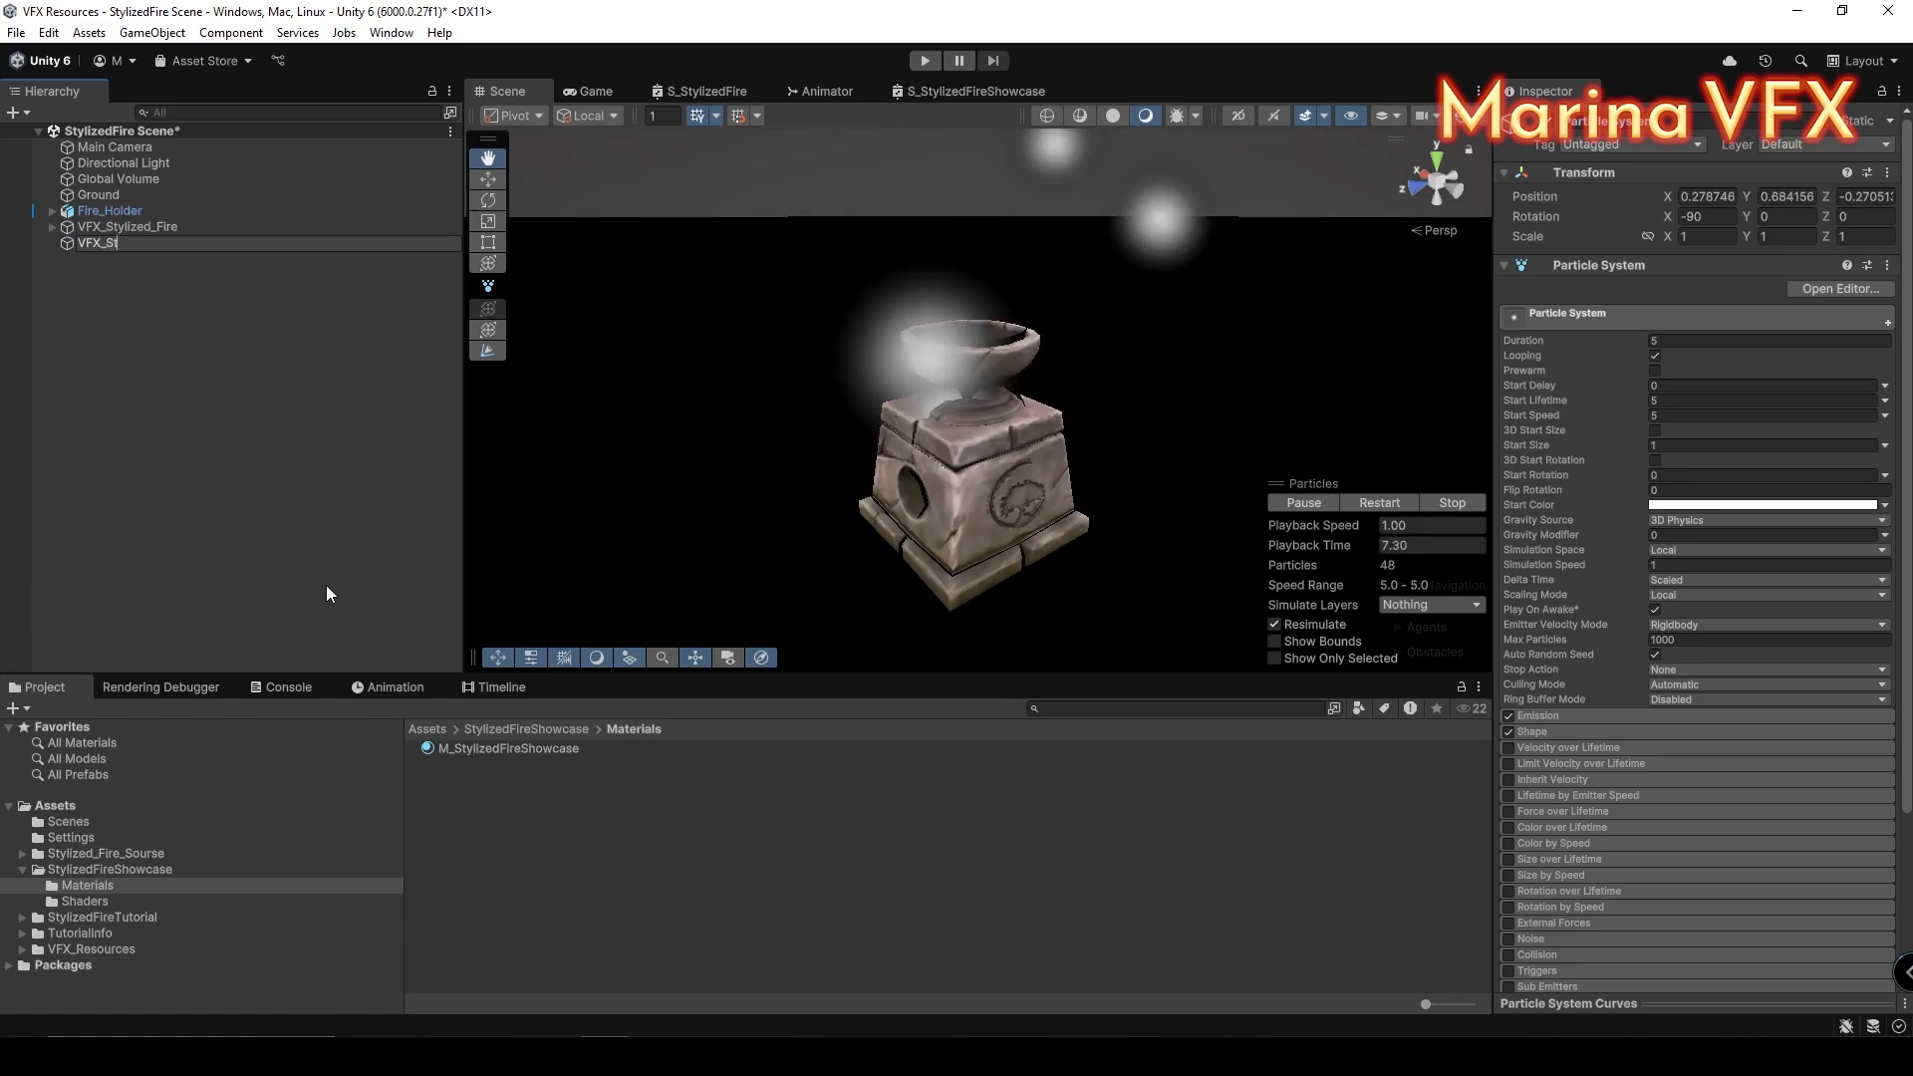
{"action": "type", "text": "ylizedFireShowcase"}
{"action": "key", "text": "Return"}
{"action": "left_click", "coordinate": [1886, 172]}
{"action": "left_click", "coordinate": [1694, 192]}
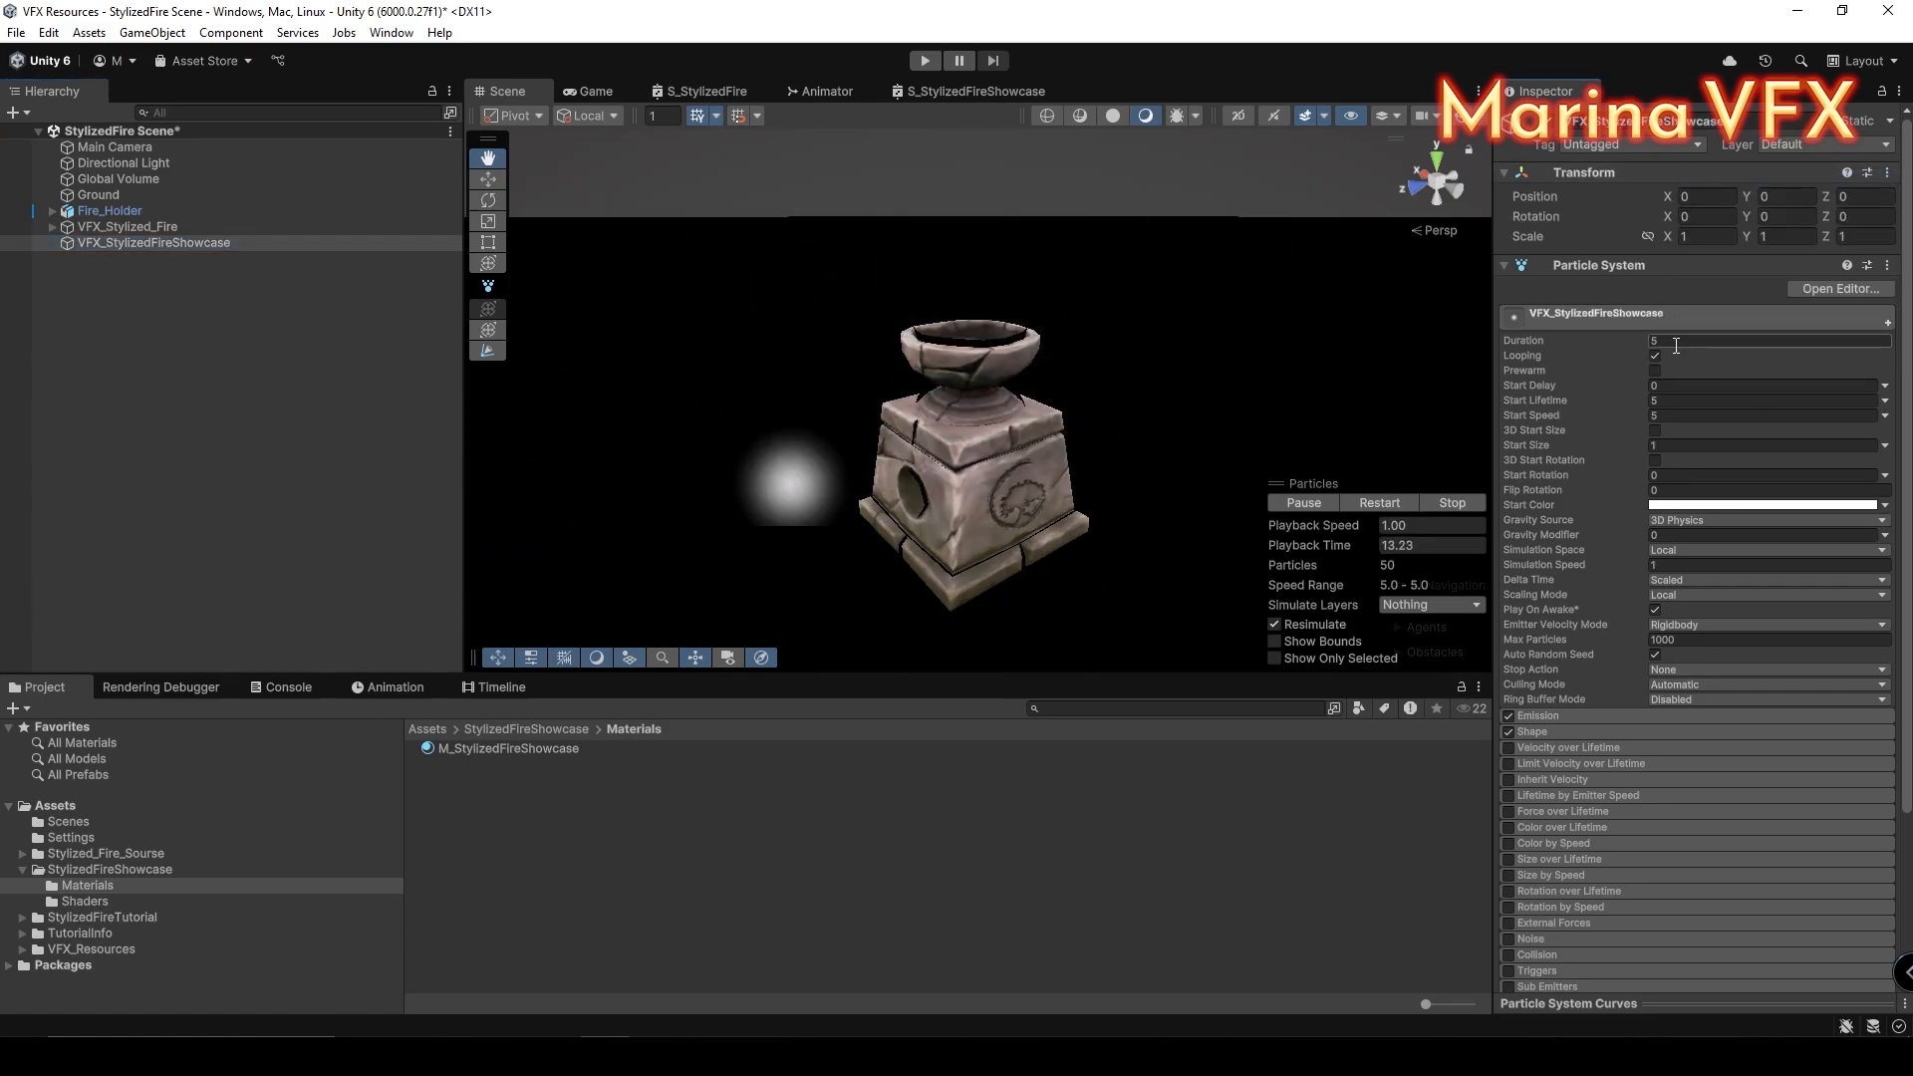
Step: Set the particle system's duration and start lifetime to 1, speed and max particles to 0, and scaling mode to Hierarchy, with looping off
{"action": "left_click", "coordinate": [1674, 342]}
{"action": "type", "text": "1"}
{"action": "left_click", "coordinate": [1655, 356]}
{"action": "left_click", "coordinate": [1671, 400]}
Step: Disable the Emission and Shape modules of VFX_StylizedFireShowcase
{"action": "left_click", "coordinate": [1559, 718]}
{"action": "left_click", "coordinate": [1555, 717]}
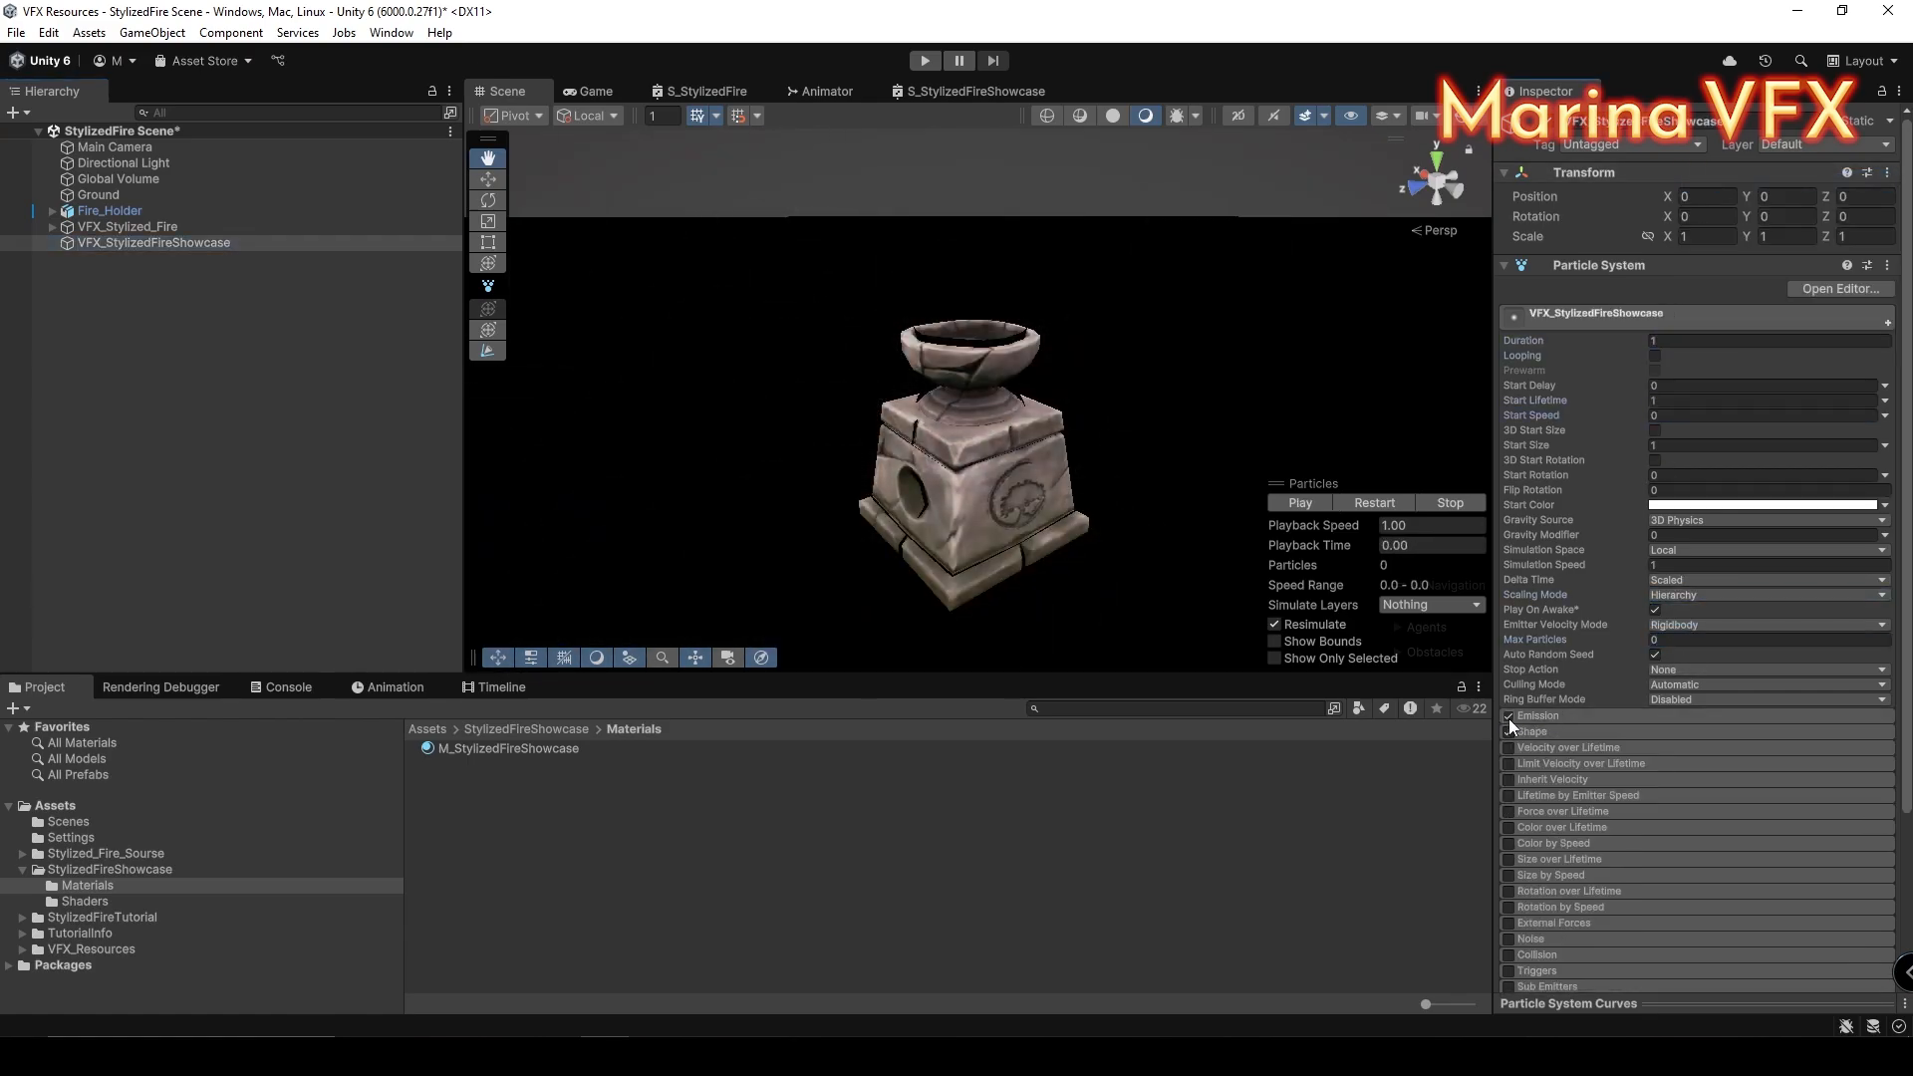
{"action": "left_click", "coordinate": [1509, 718]}
{"action": "left_click", "coordinate": [1539, 732]}
{"action": "left_click", "coordinate": [1730, 751]}
{"action": "left_click", "coordinate": [1522, 732]}
{"action": "left_click", "coordinate": [1509, 732]}
Step: Set the Renderer's material to None, change its render mode, and turn off the Renderer module
{"action": "scroll", "coordinate": [1606, 870], "scroll_direction": "down", "scroll_amount": 4}
{"action": "left_click", "coordinate": [1606, 860]}
{"action": "scroll", "coordinate": [1605, 860], "scroll_direction": "down", "scroll_amount": 3}
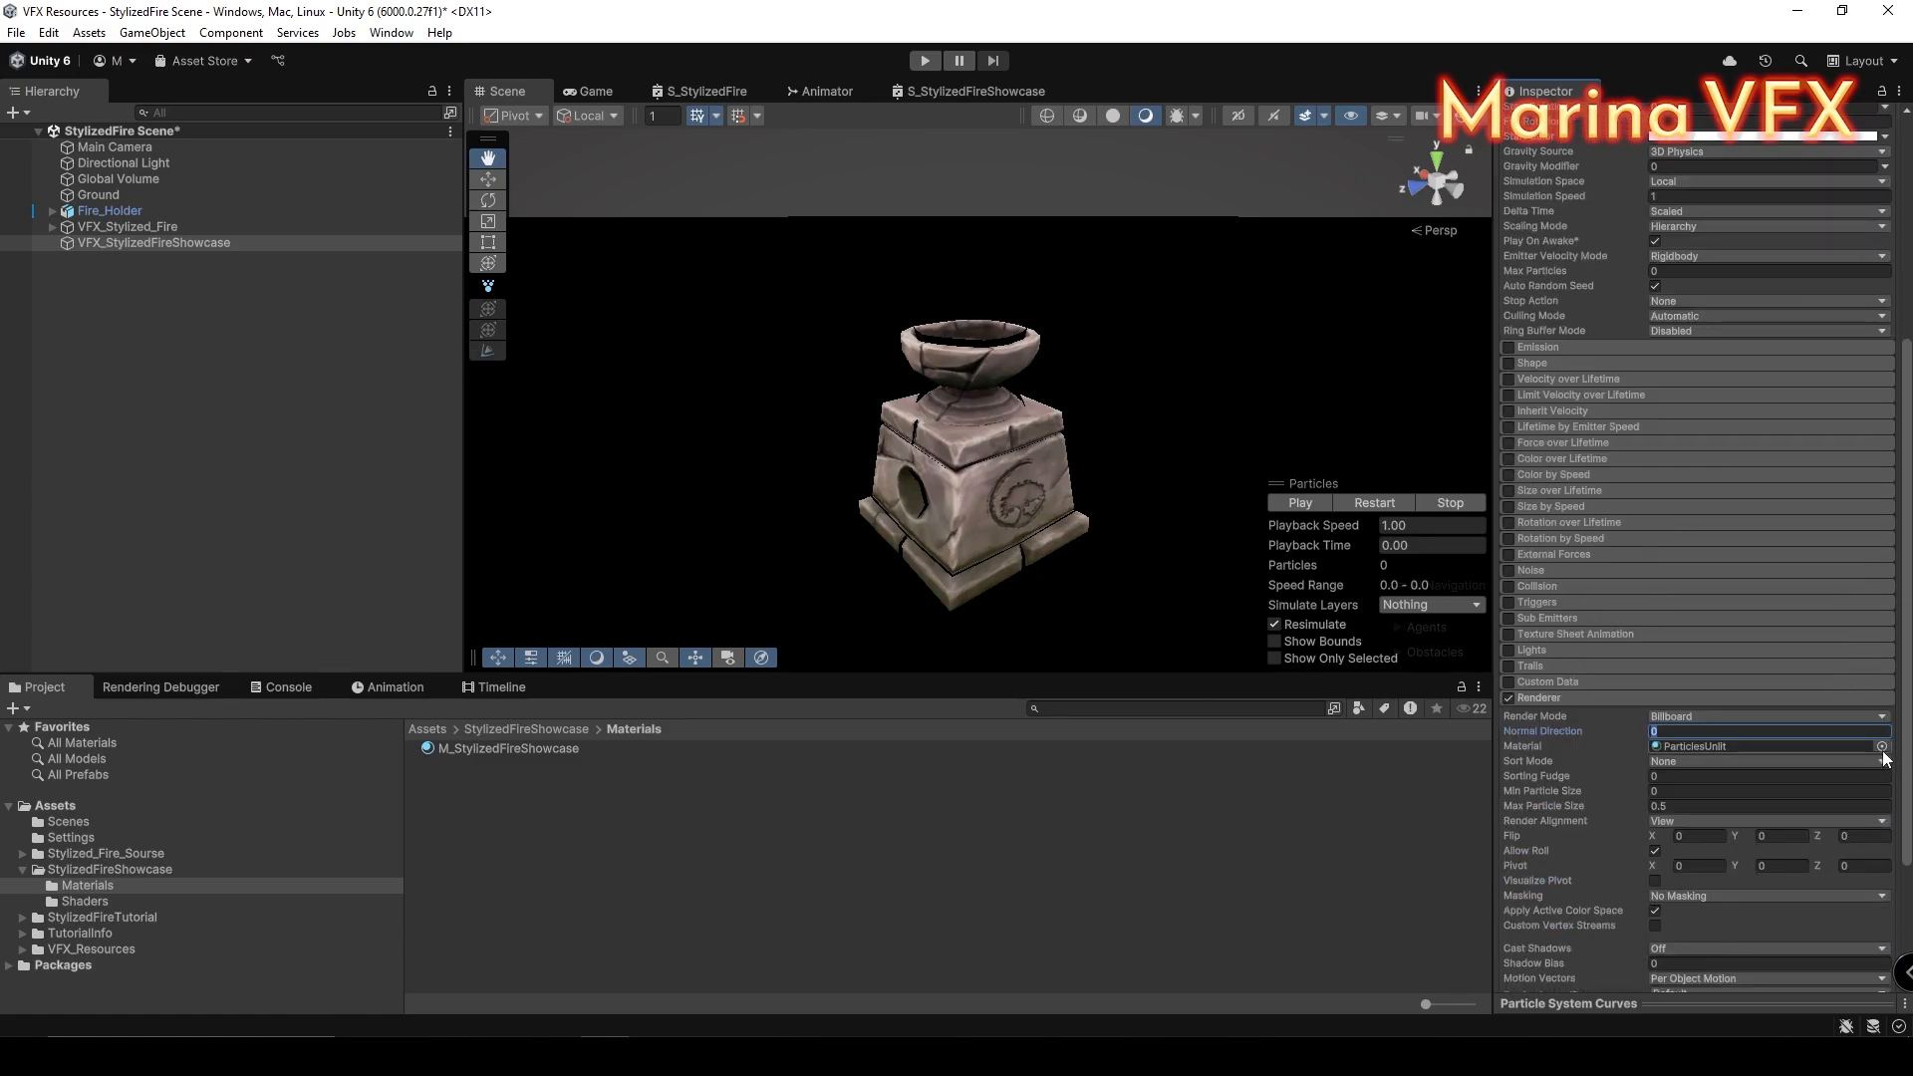
{"action": "left_click", "coordinate": [1882, 746]}
{"action": "type", "text": "none"}
{"action": "left_click", "coordinate": [1403, 759]}
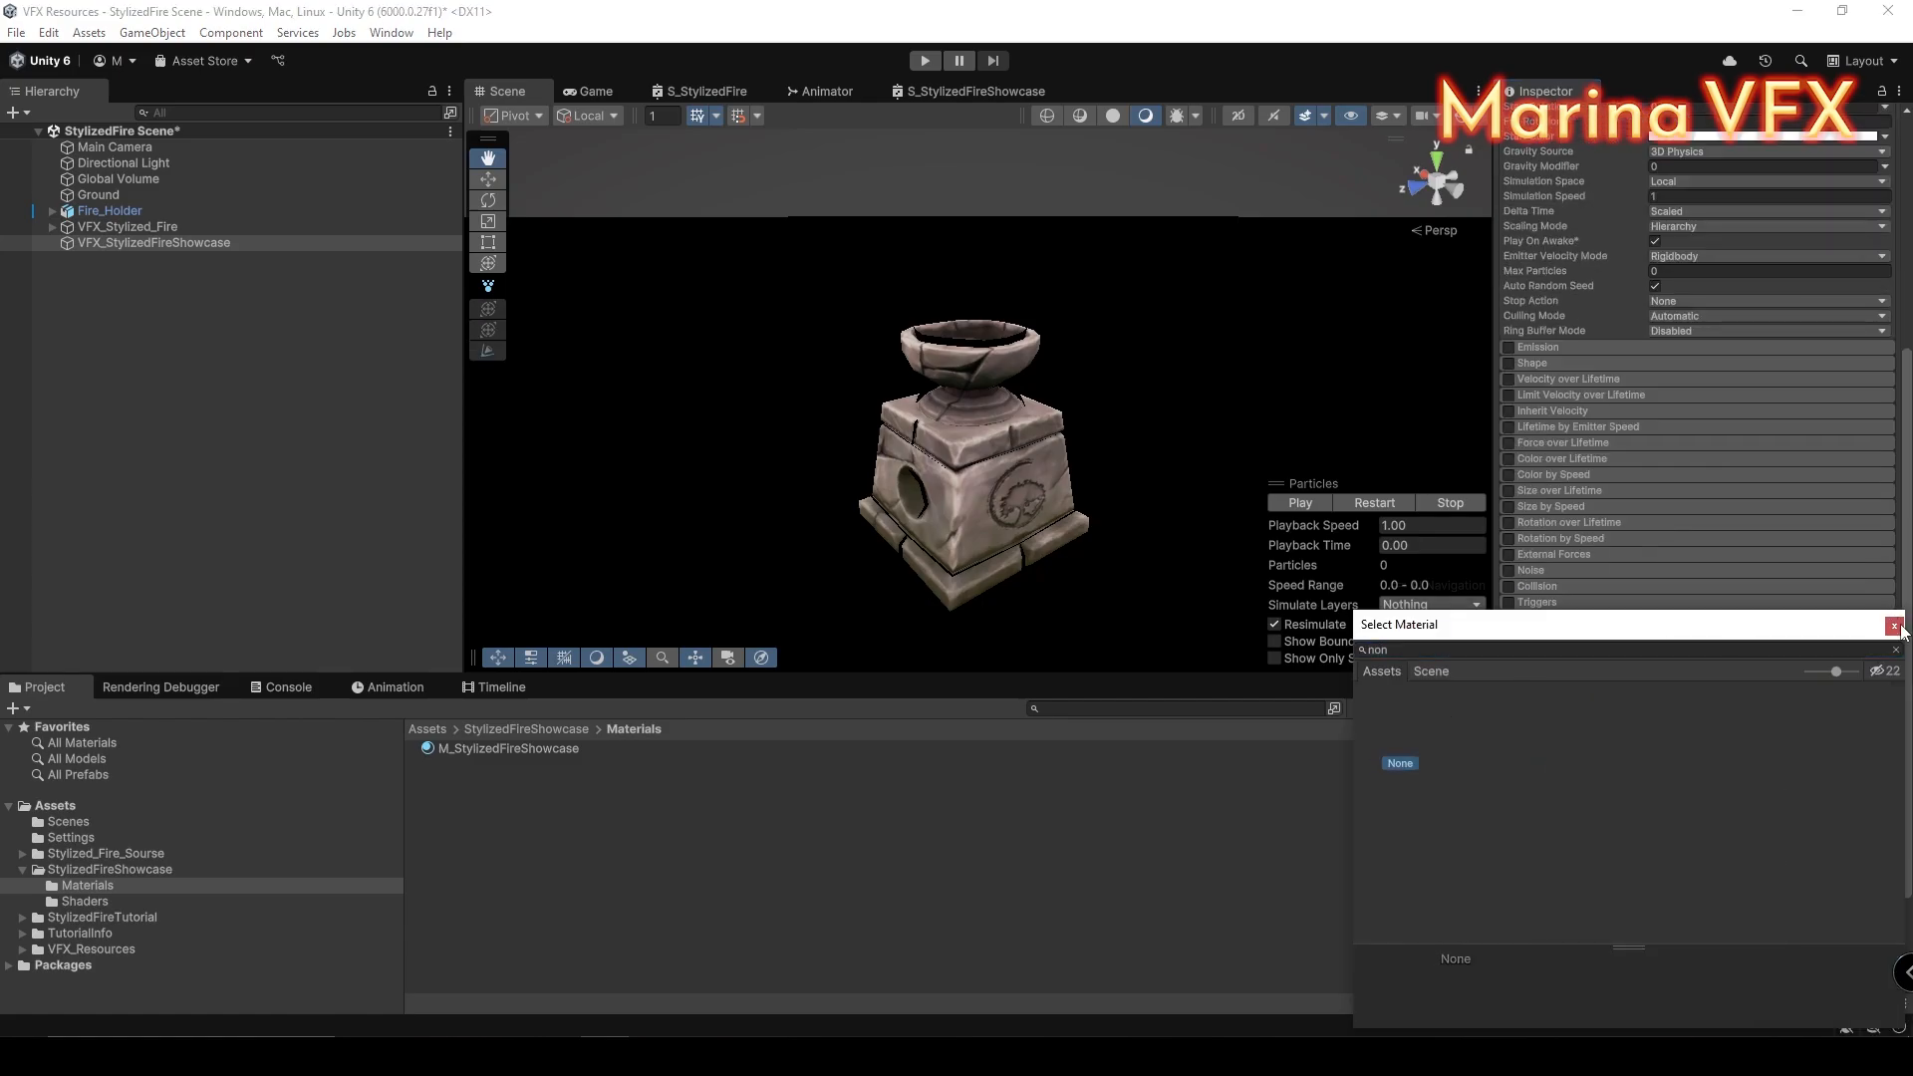
{"action": "left_click", "coordinate": [1724, 715]}
{"action": "left_click", "coordinate": [1702, 845]}
{"action": "left_click", "coordinate": [1509, 738]}
{"action": "left_click", "coordinate": [1529, 738]}
Step: Create a child particle system named fire under VFX_StylizedFireShowcase
{"action": "left_click", "coordinate": [146, 245]}
{"action": "right_click", "coordinate": [145, 245]}
{"action": "mouse_move", "coordinate": [309, 683]}
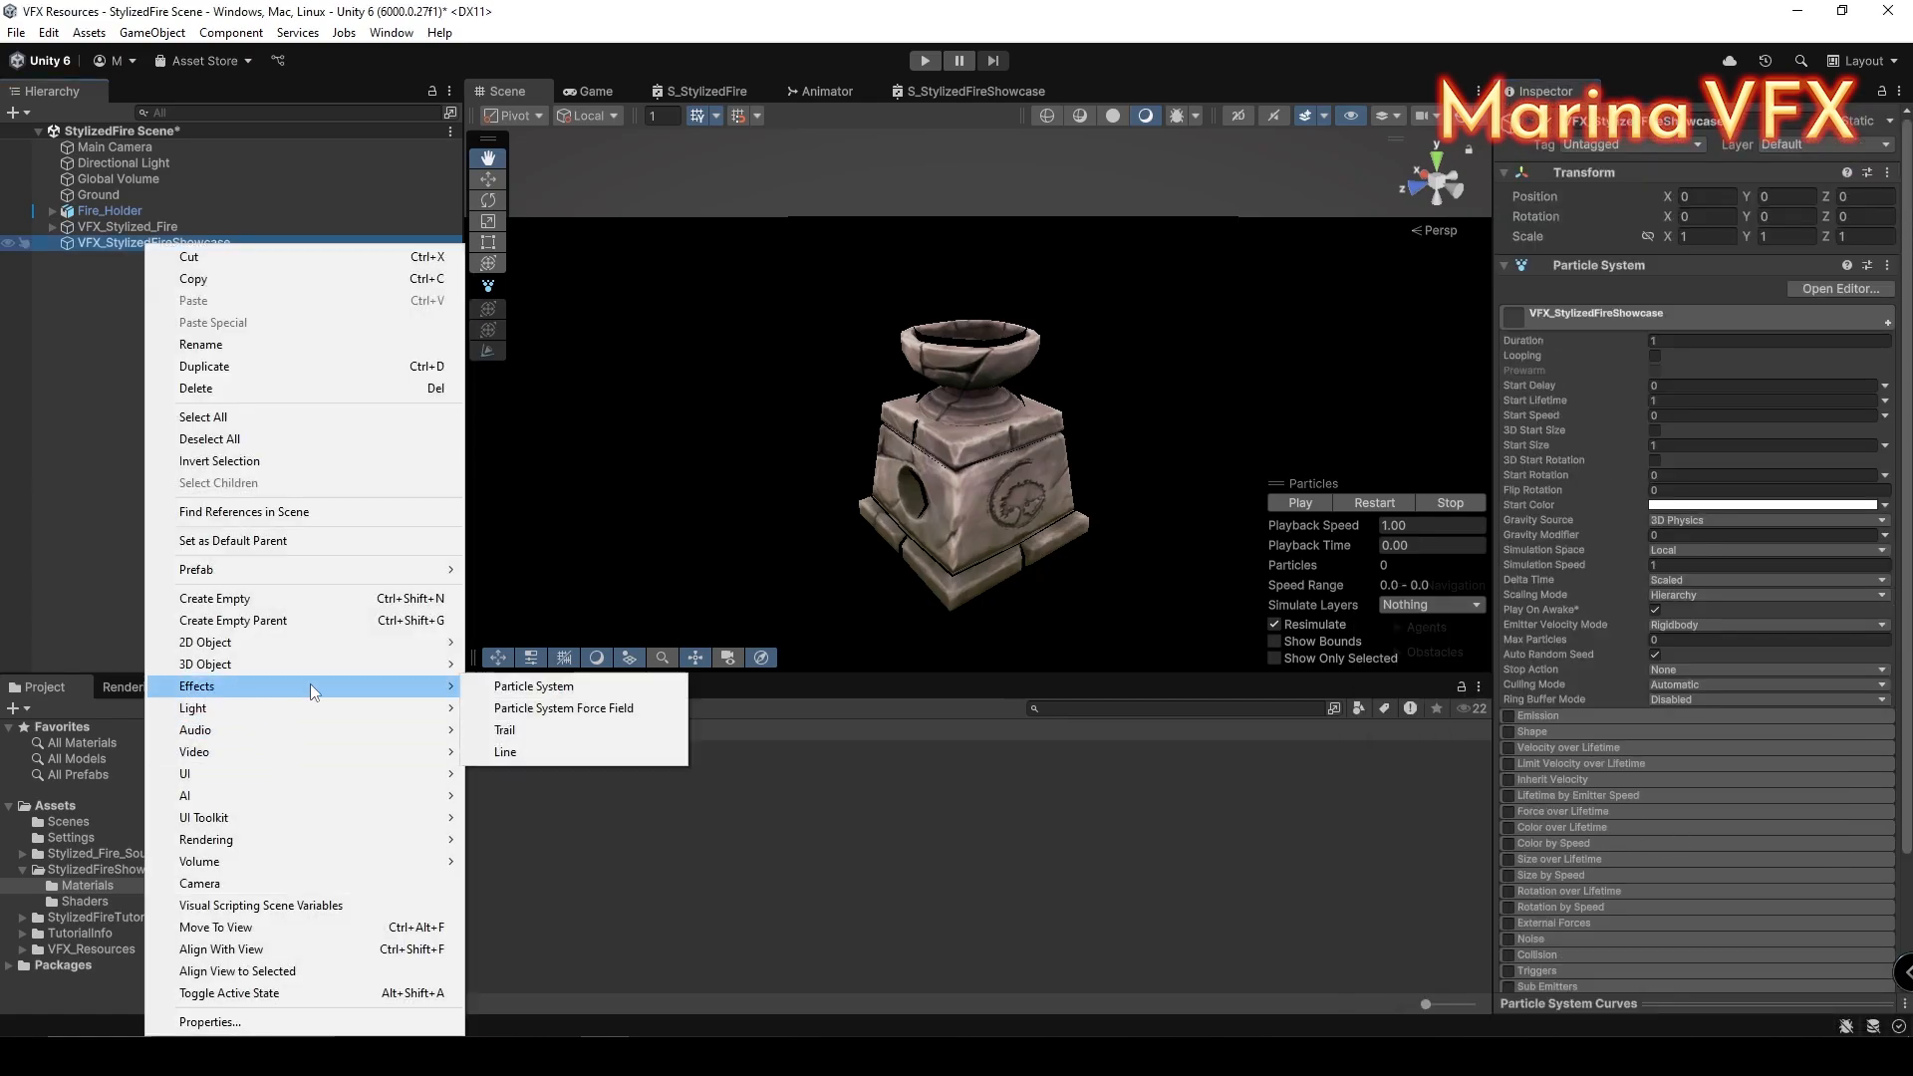
{"action": "left_click", "coordinate": [418, 685]}
{"action": "type", "text": "fire"}
{"action": "key", "text": "Return"}
Step: Set fire's duration, start lifetime and max particles to 1, start speed to 0, and scaling mode to Hierarchy
{"action": "left_click", "coordinate": [1662, 400]}
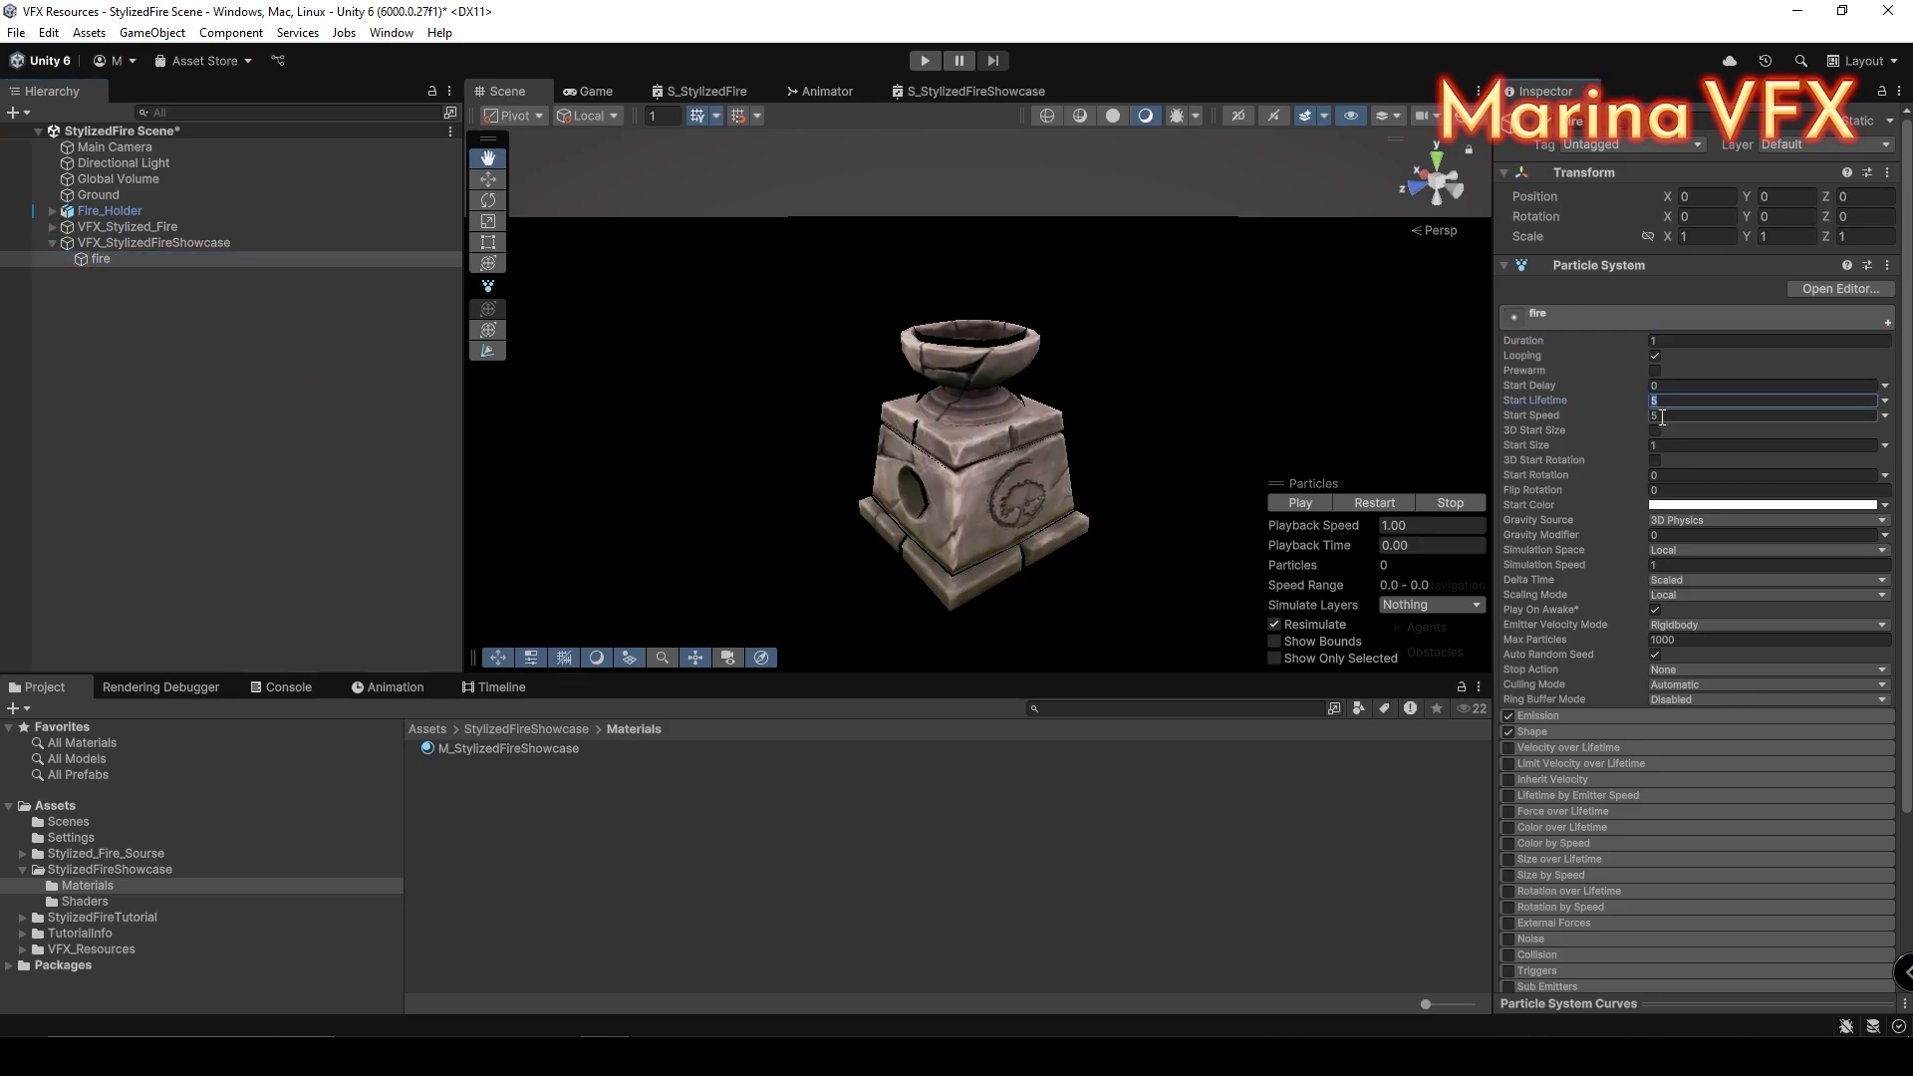
{"action": "left_click", "coordinate": [1691, 594]}
{"action": "left_click", "coordinate": [1650, 612]}
{"action": "left_click", "coordinate": [1691, 639]}
{"action": "type", "text": "1"}
Step: Set fire's emission rate over time to 0, add a burst with a count of 1, and disable its Shape module
{"action": "left_click", "coordinate": [1692, 716]}
{"action": "left_click", "coordinate": [1695, 734]}
{"action": "type", "text": "0"}
{"action": "left_click", "coordinate": [1840, 834]}
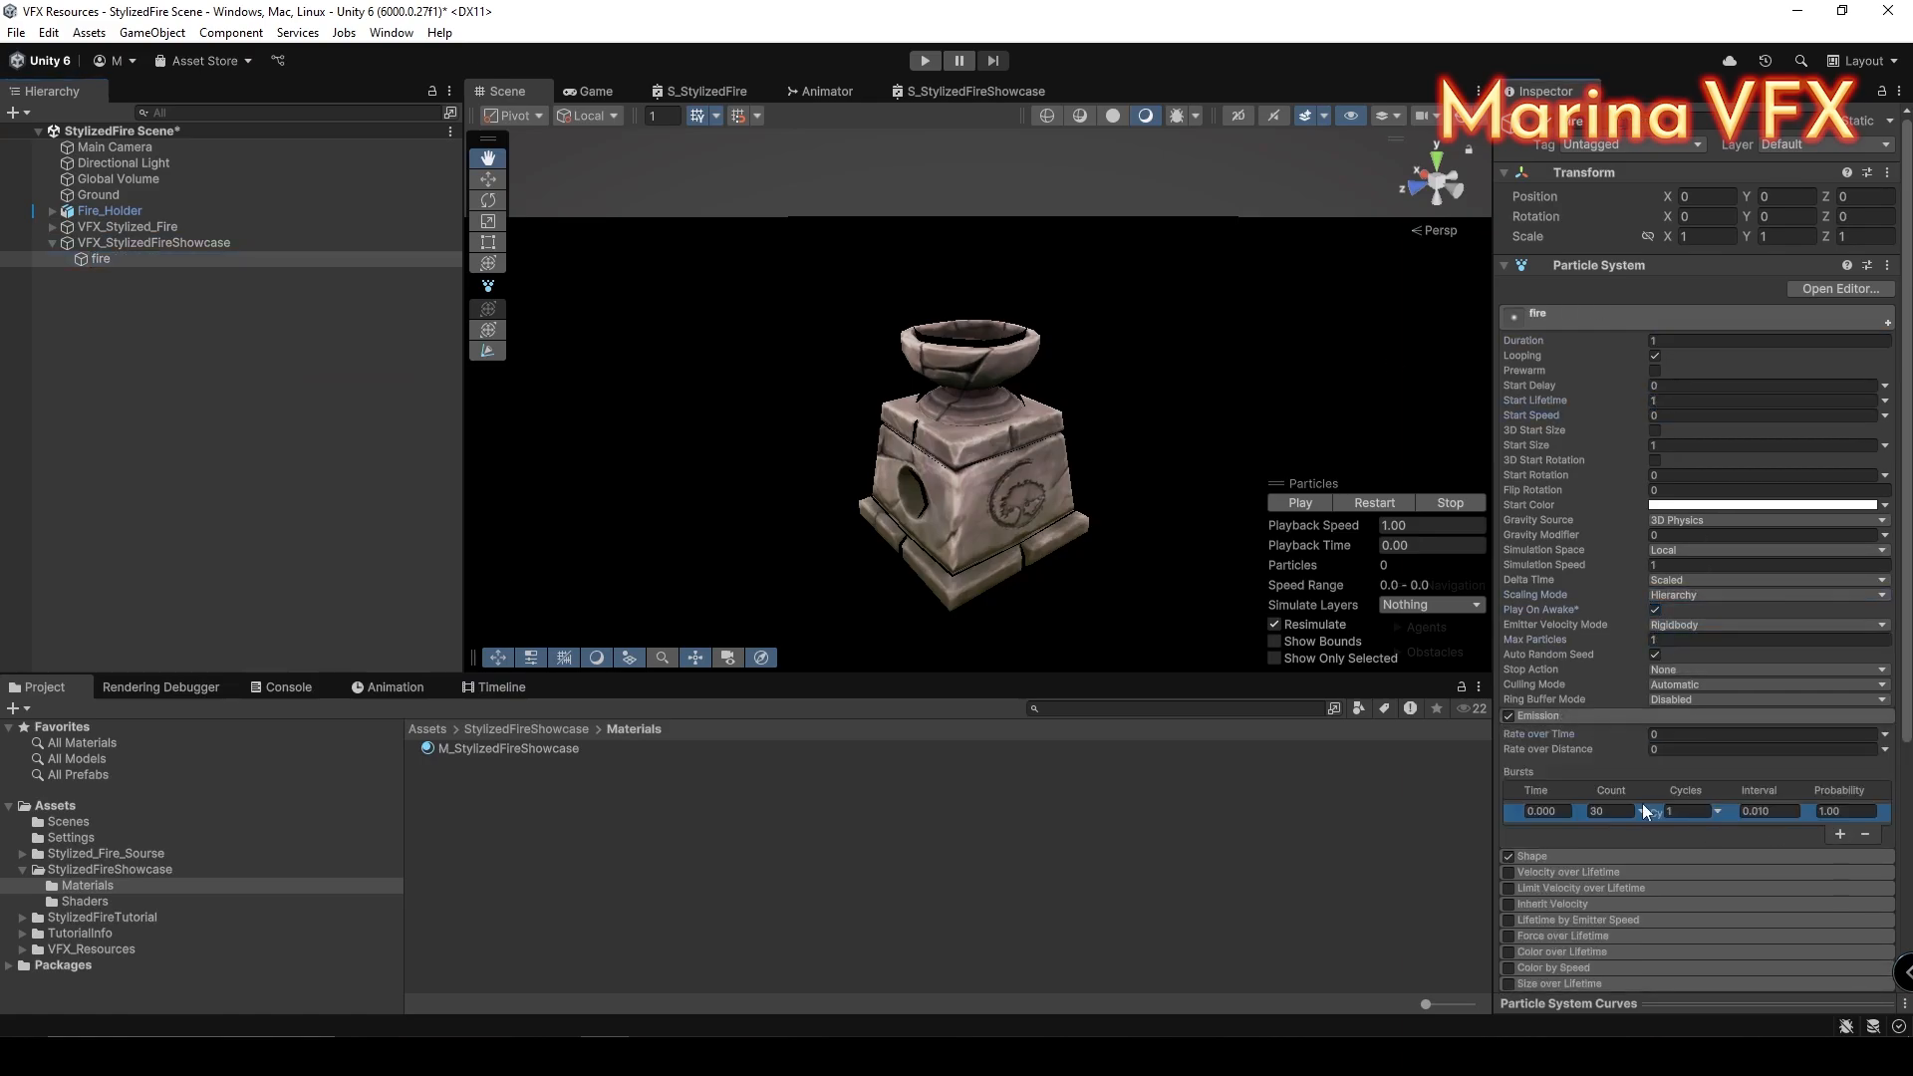
{"action": "left_click", "coordinate": [1611, 811]}
{"action": "type", "text": "1"}
{"action": "left_click", "coordinate": [1509, 857]}
{"action": "left_click", "coordinate": [1540, 857]}
Step: Assign M_StylizedFireShowcase as the material of fire's Renderer and set the max particle size to 100
{"action": "scroll", "coordinate": [1634, 842], "scroll_direction": "down", "scroll_amount": 6}
{"action": "left_click", "coordinate": [1654, 859]}
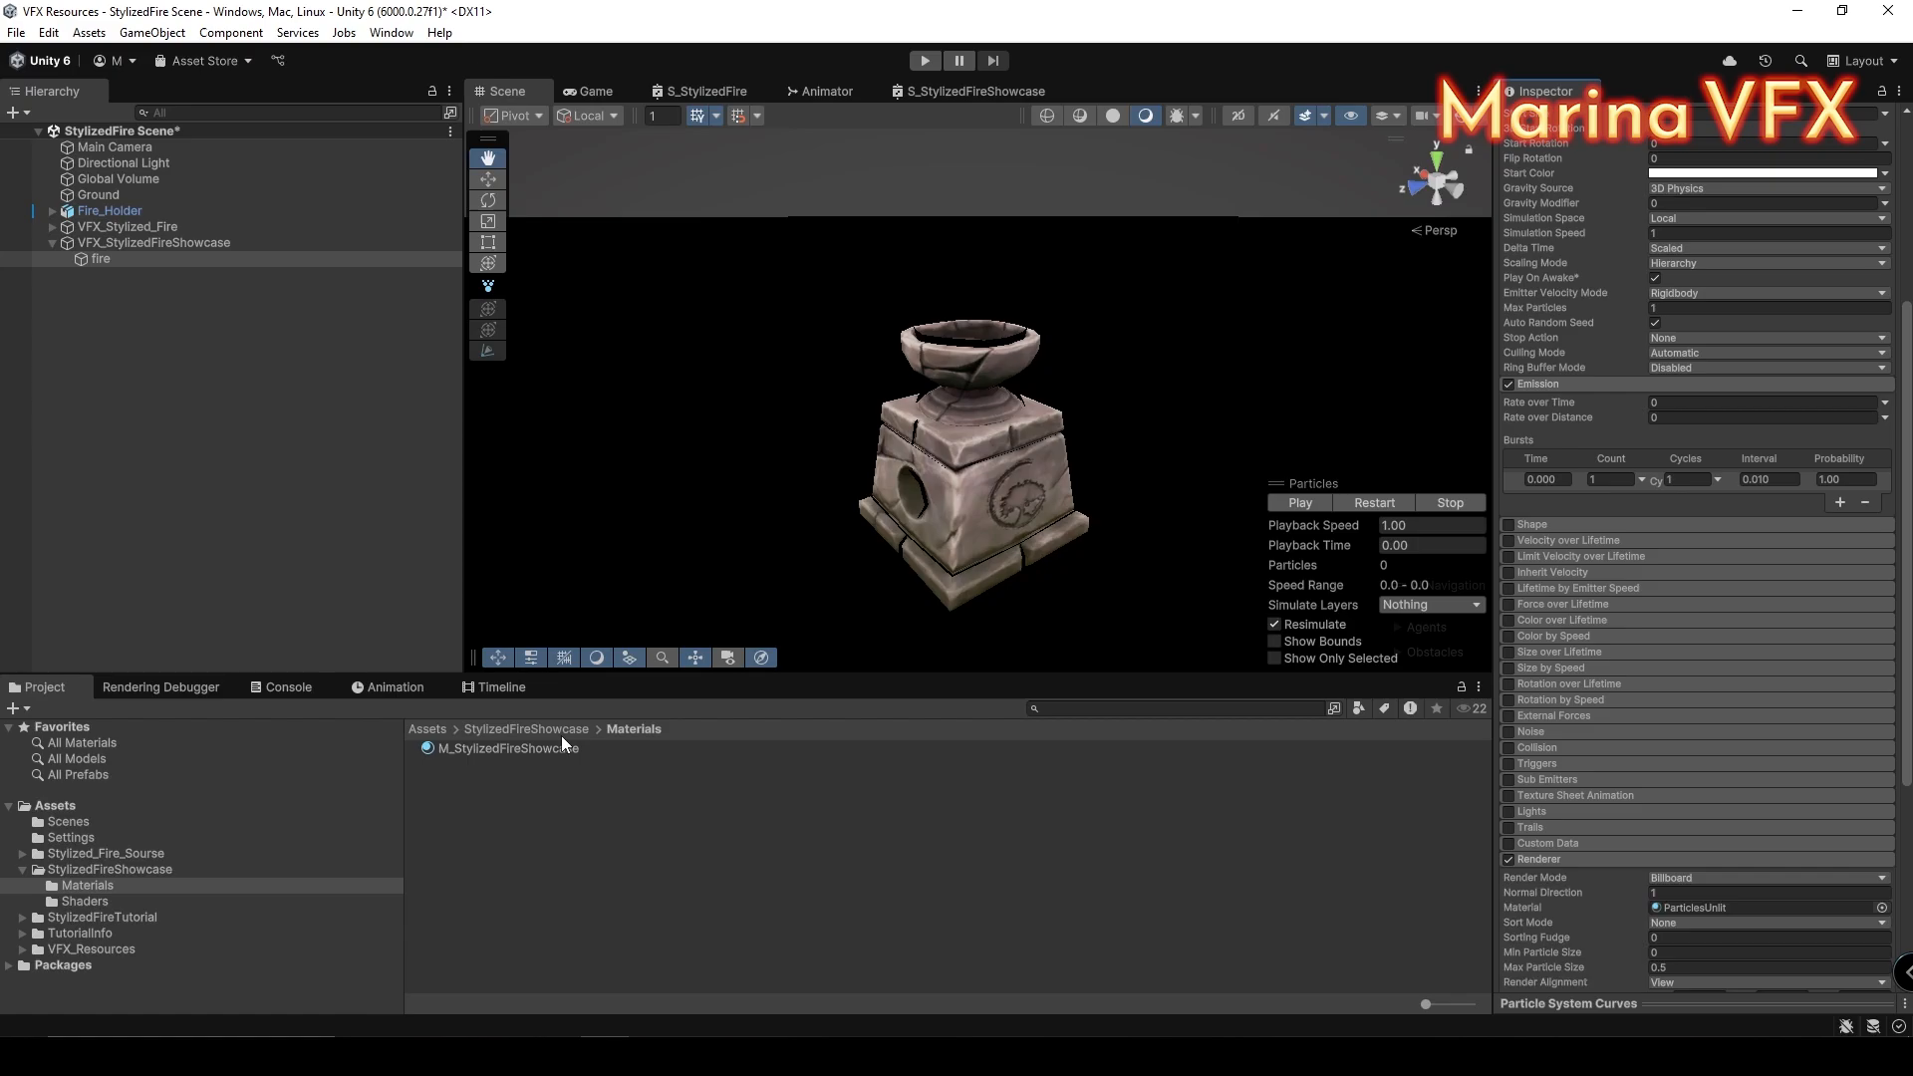
{"action": "left_click_drag", "start_coordinate": [558, 748], "coordinate": [1671, 909]}
{"action": "scroll", "coordinate": [1670, 887], "scroll_direction": "down", "scroll_amount": 4}
{"action": "left_click", "coordinate": [1684, 752]}
{"action": "type", "text": "100"}
Step: Play the particle effect and raise VFX_StylizedFireShowcase to about Y 1.547, above the stone bowl
{"action": "left_click", "coordinate": [1300, 503]}
{"action": "left_click", "coordinate": [93, 244]}
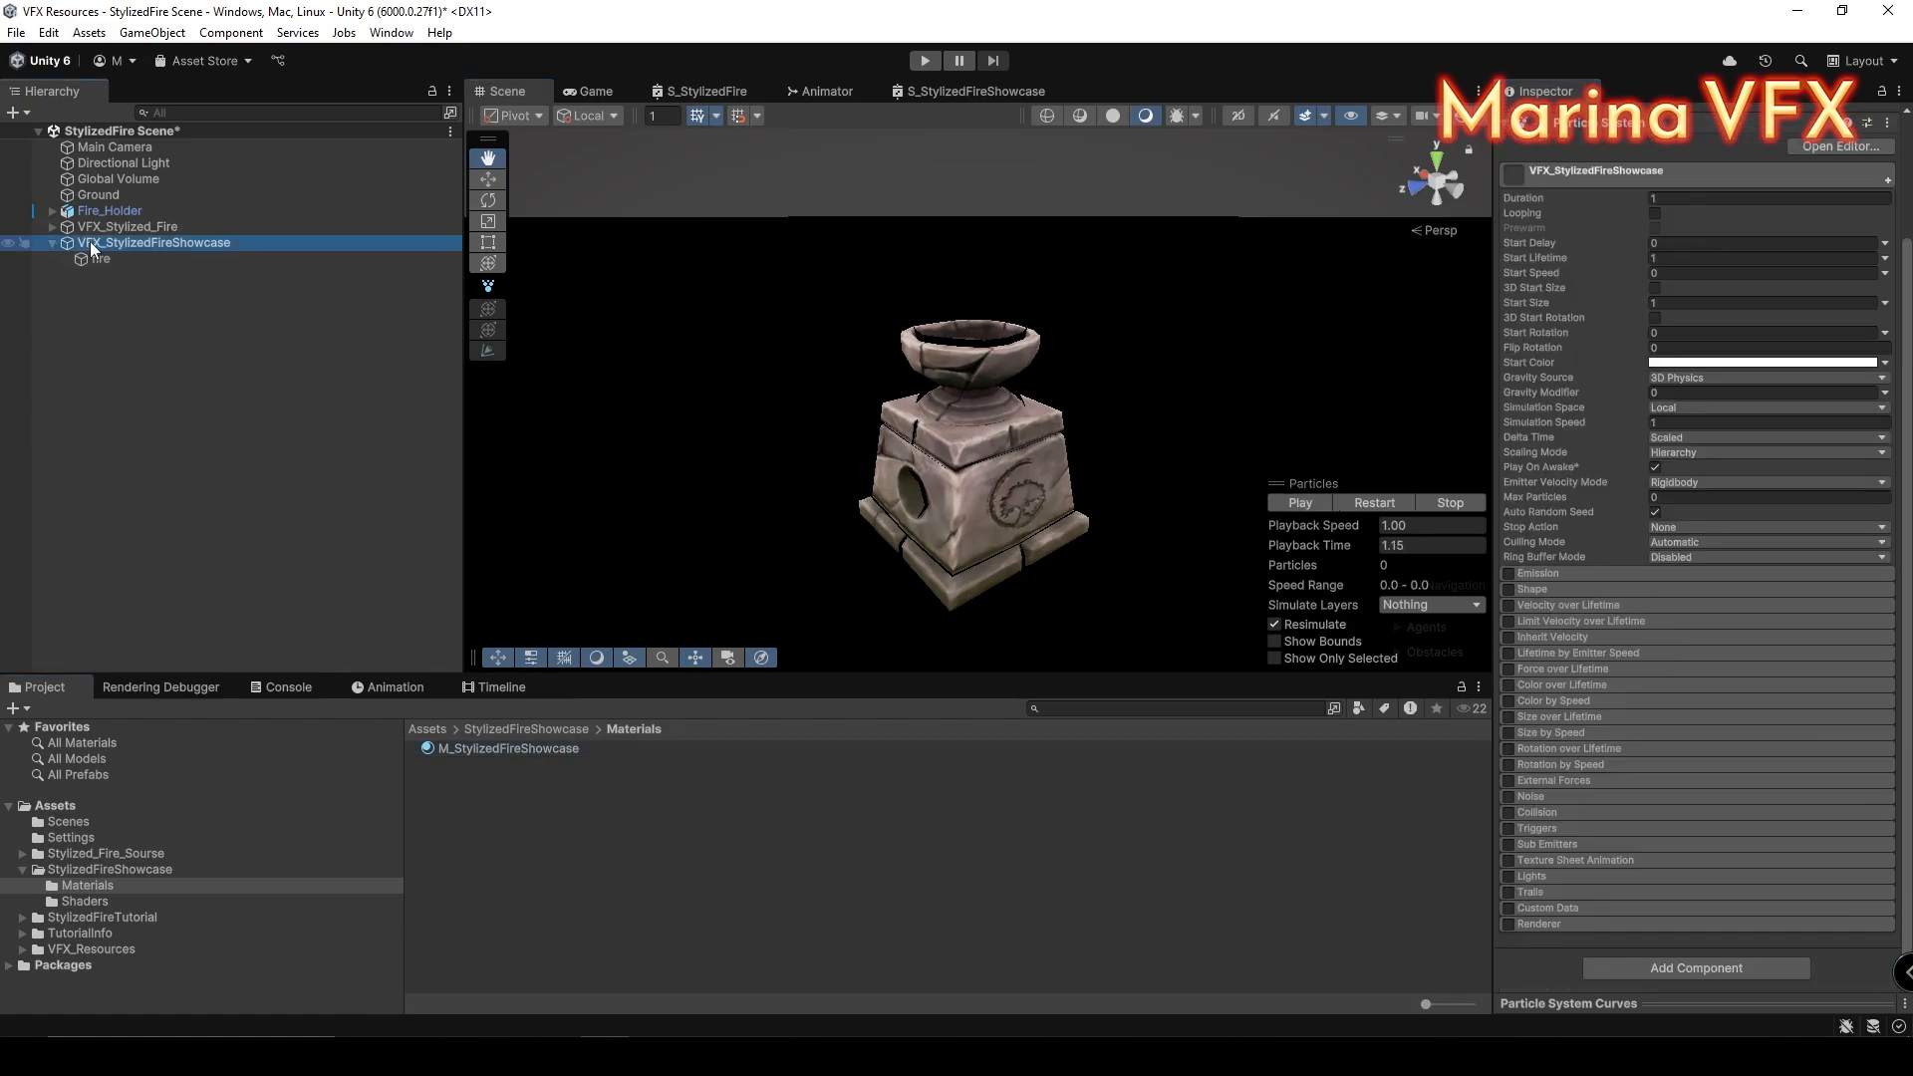
{"action": "left_click_drag", "start_coordinate": [974, 468], "coordinate": [972, 194]}
Step: Assign the T_Fire_01 texture as the MainTexture of fire's material
{"action": "left_click", "coordinate": [101, 259]}
{"action": "scroll", "coordinate": [1661, 781], "scroll_direction": "down", "scroll_amount": 12}
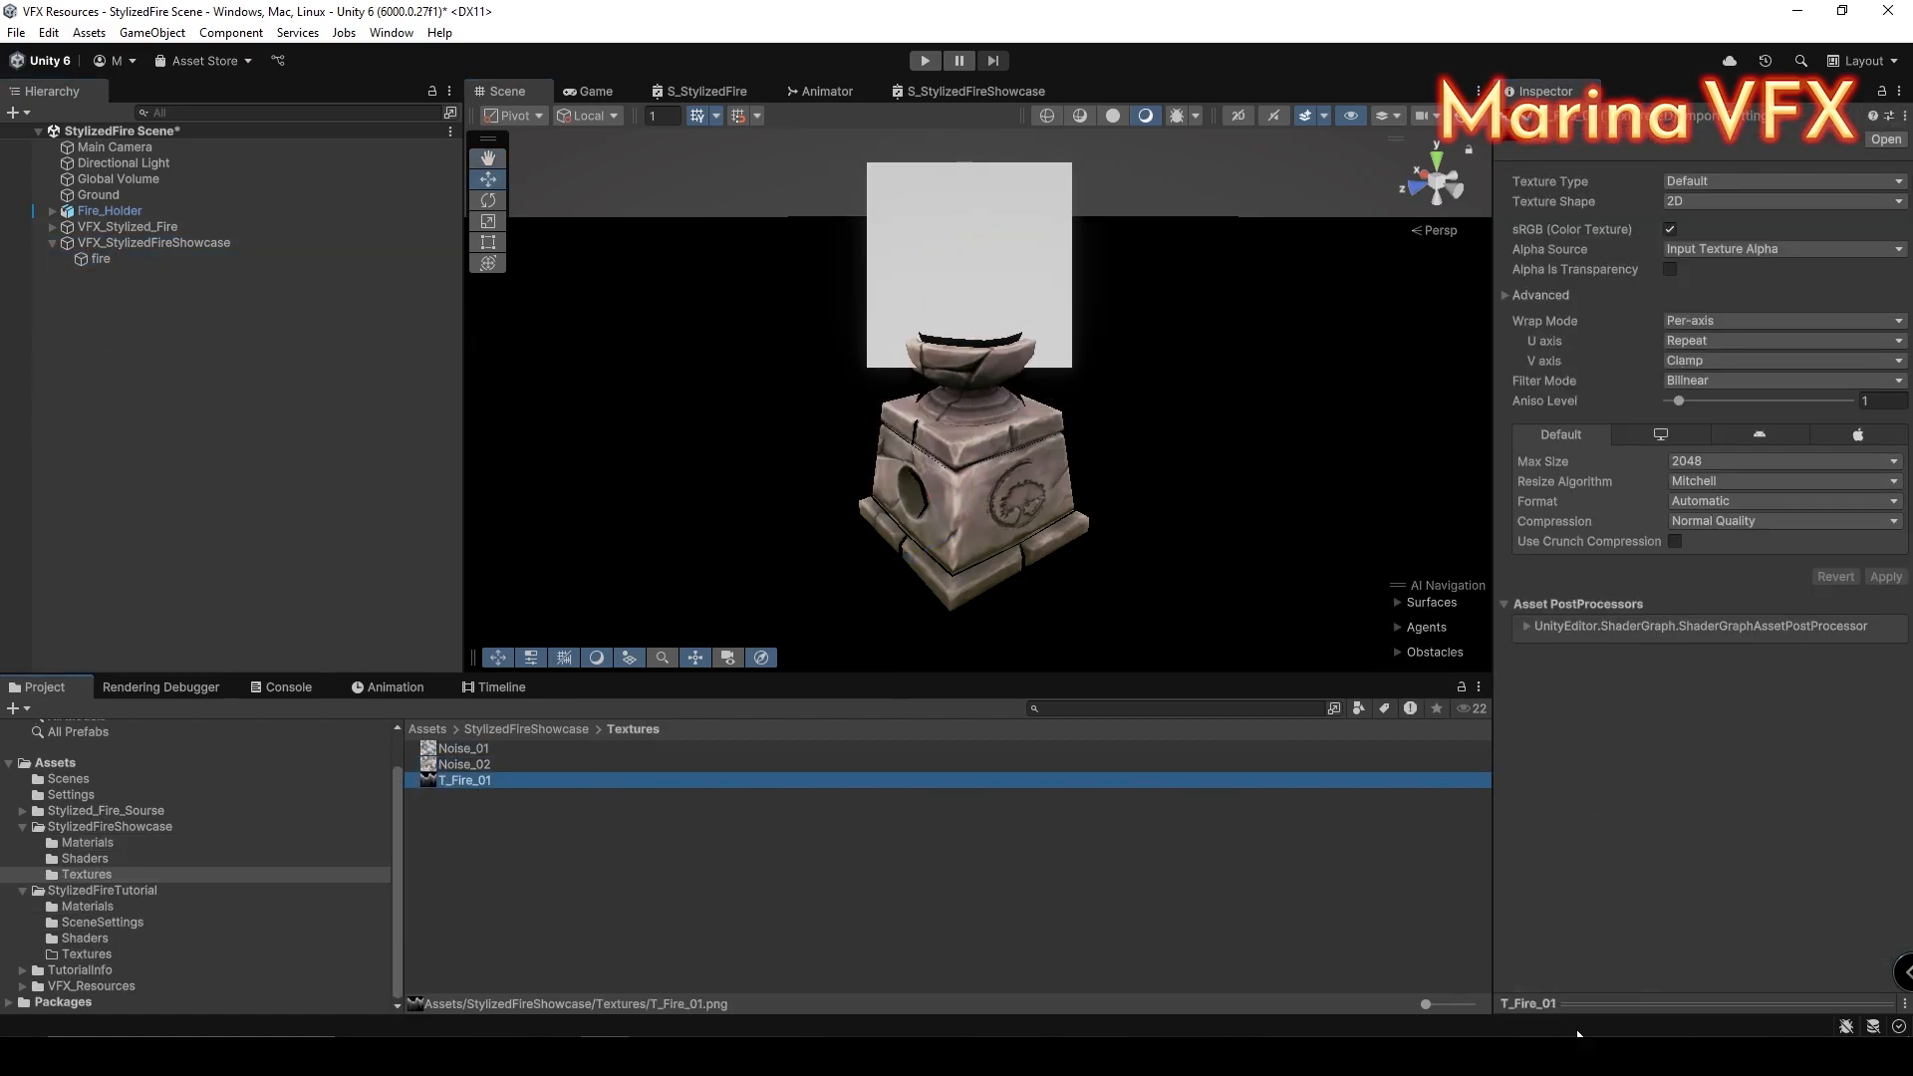
{"action": "left_click", "coordinate": [1584, 1004]}
{"action": "left_click", "coordinate": [101, 259]}
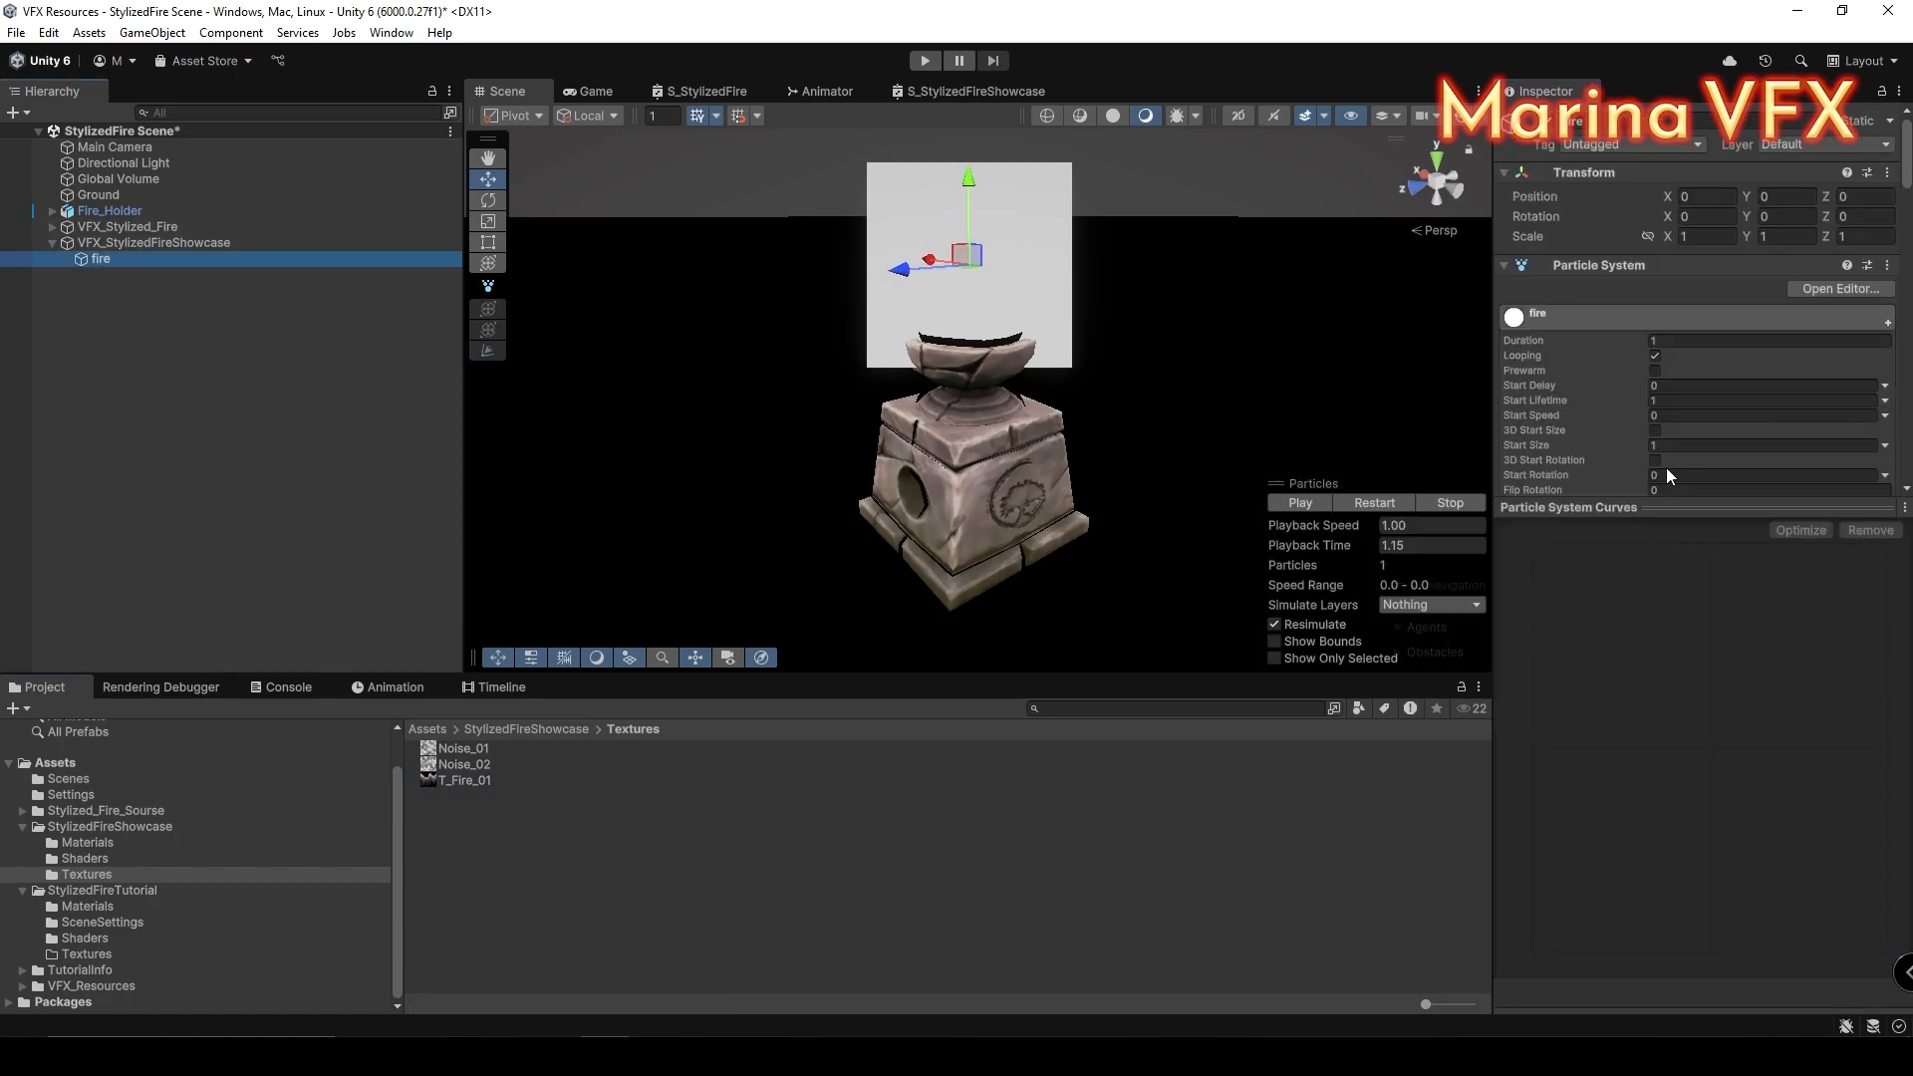
{"action": "left_click_drag", "start_coordinate": [439, 782], "coordinate": [1876, 725]}
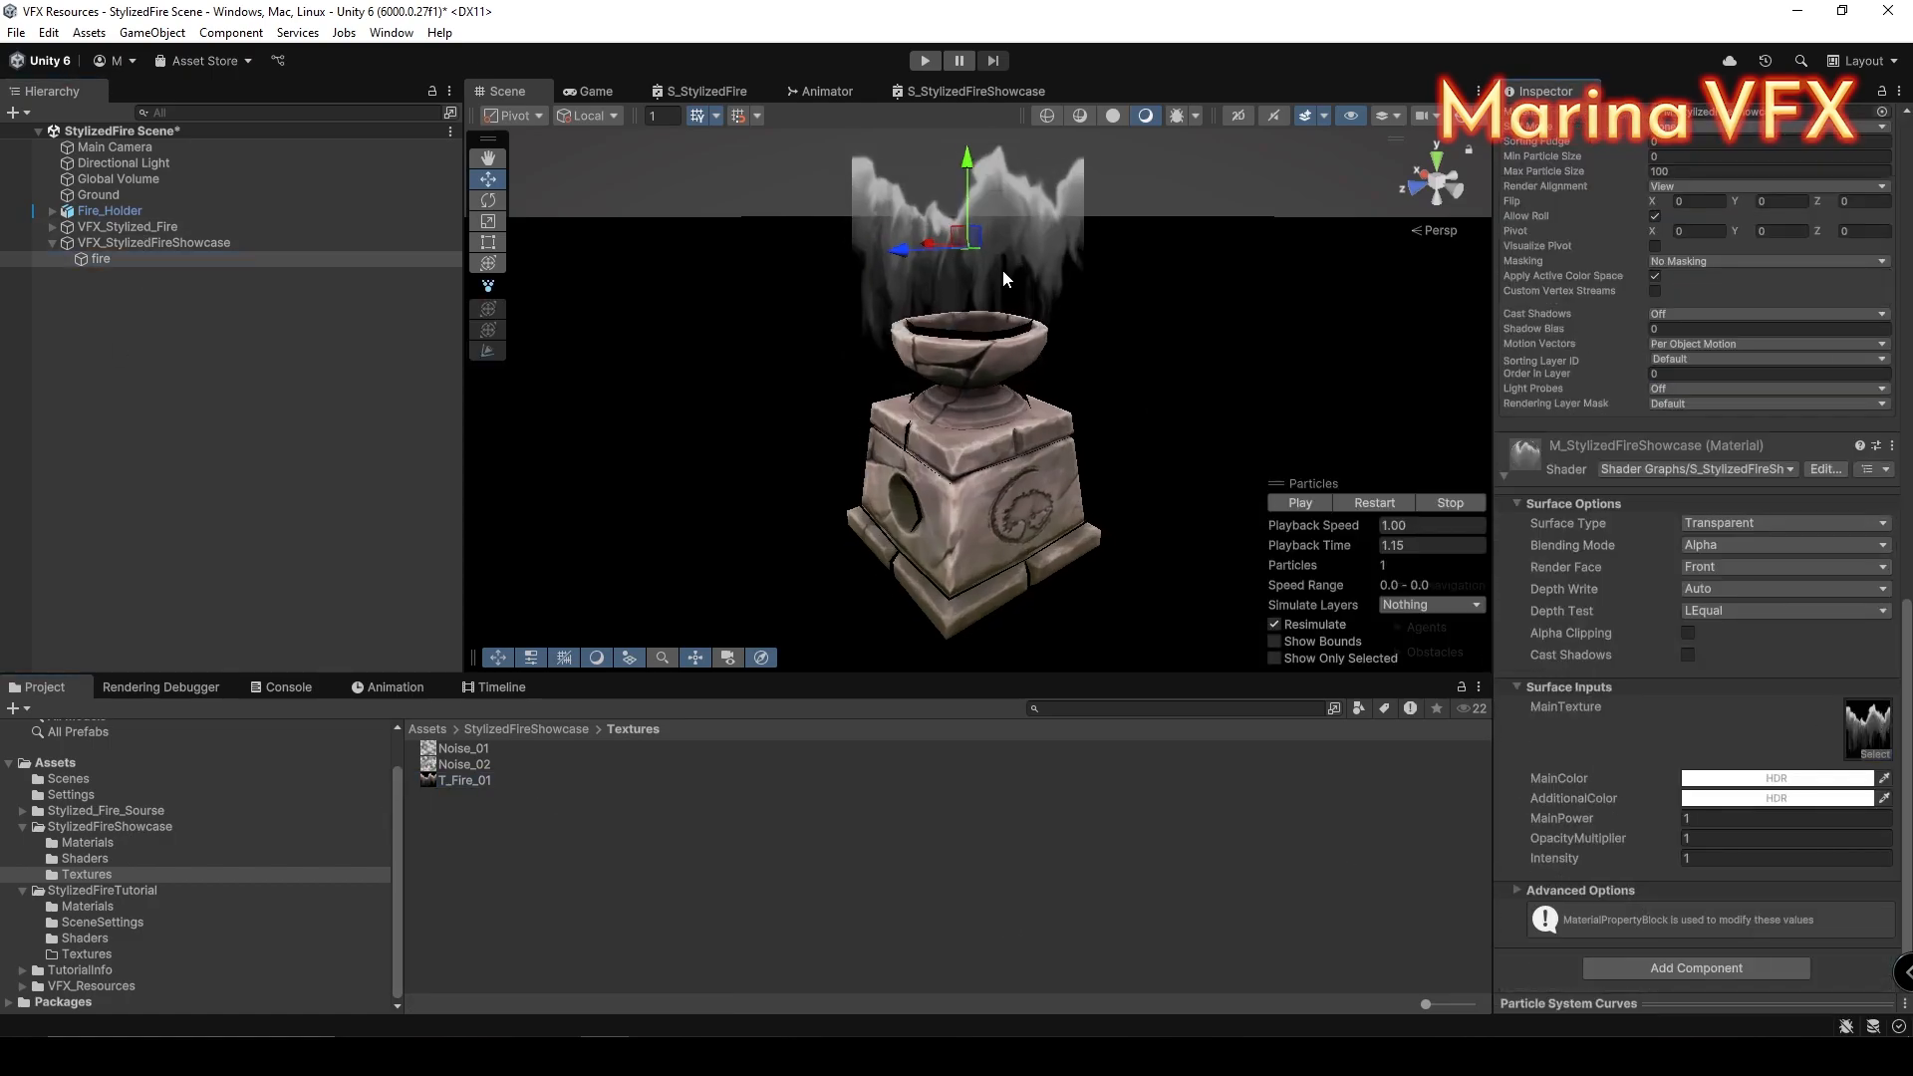
Step: Set the fire material's MainColor to a glowing yellow-orange HDR color with raised intensity
{"action": "scroll", "coordinate": [1123, 504], "scroll_direction": "up", "scroll_amount": 3}
{"action": "left_click", "coordinate": [1776, 778]}
{"action": "left_click", "coordinate": [1820, 592]}
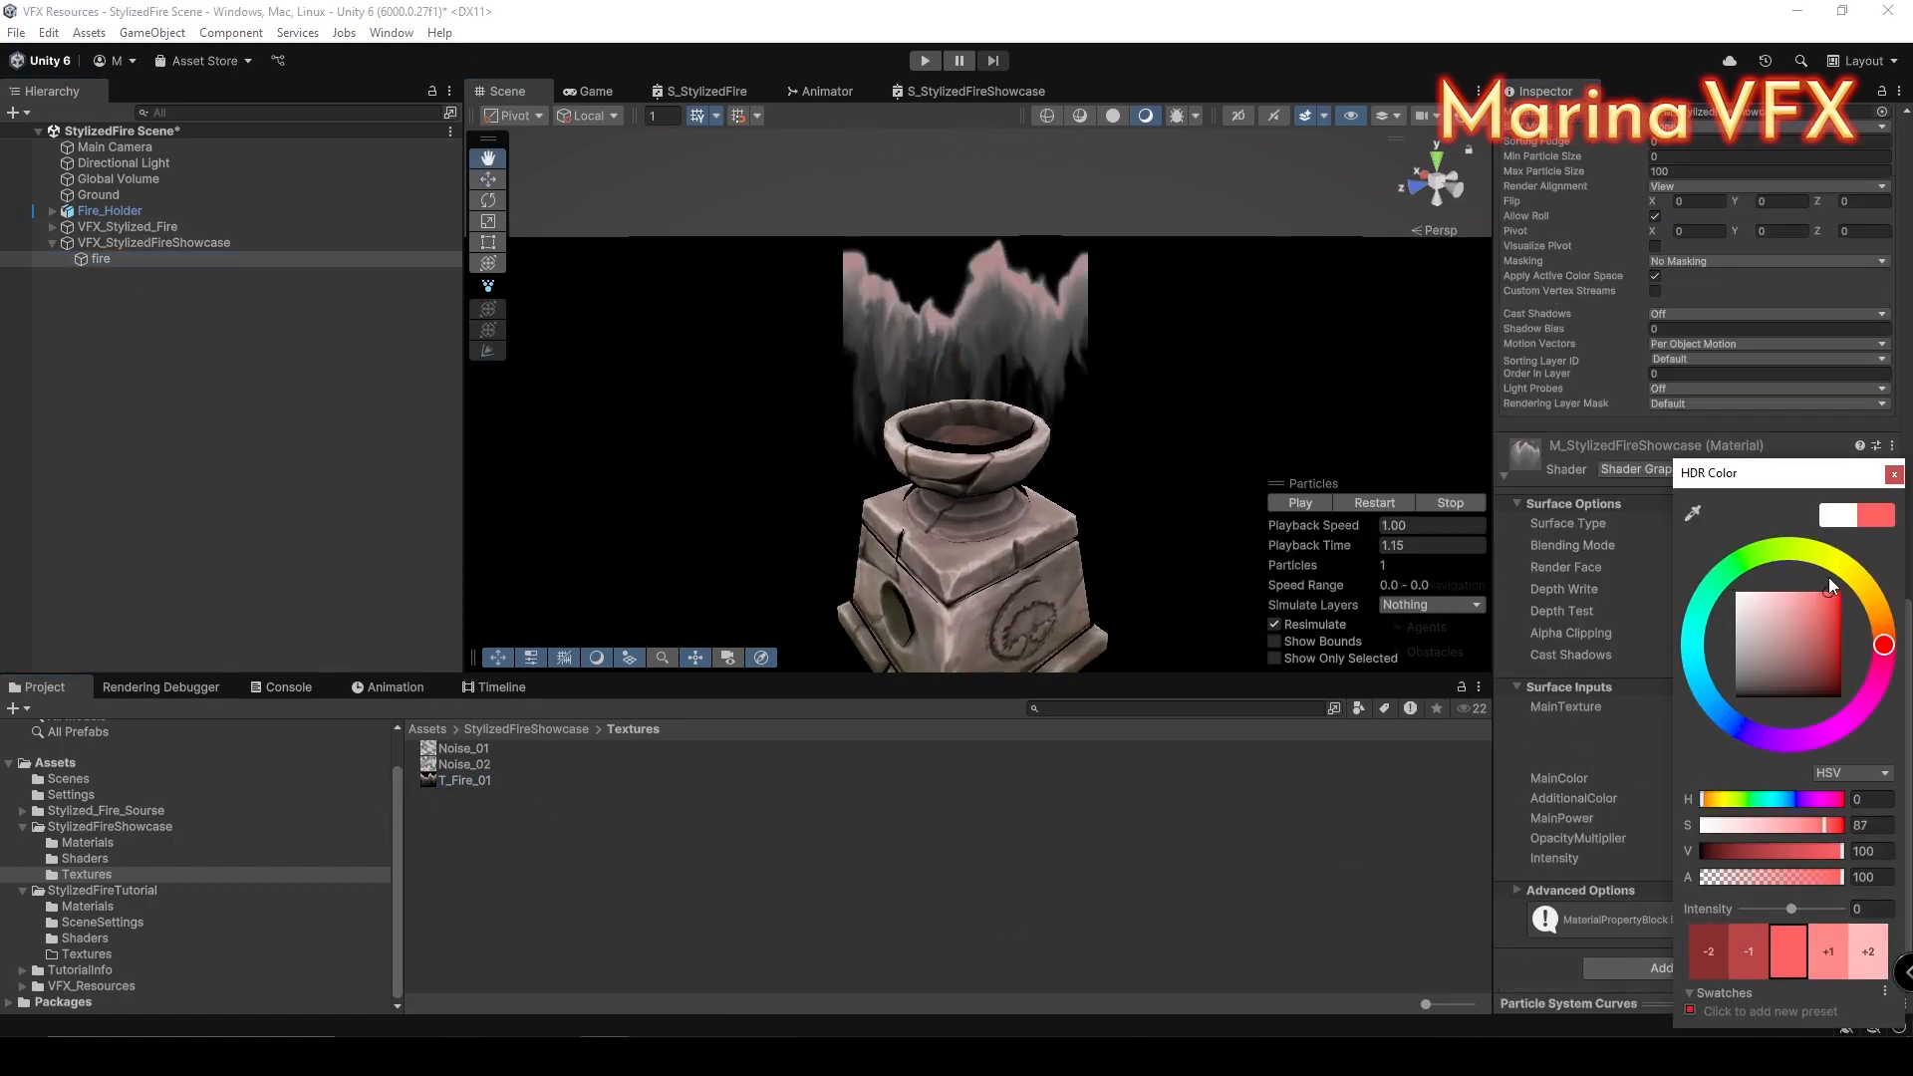
{"action": "left_click_drag", "start_coordinate": [1882, 642], "coordinate": [1860, 579]}
{"action": "left_click_drag", "start_coordinate": [1792, 909], "coordinate": [1811, 906]}
{"action": "left_click", "coordinate": [1897, 476]}
Step: Set AdditionalColor to a glowing red-orange of about hue 5, and shift MainColor to a golden yellow of about hue 42
{"action": "left_click", "coordinate": [1776, 778]}
{"action": "left_click", "coordinate": [1808, 598]}
{"action": "left_click", "coordinate": [1883, 637]}
{"action": "left_click_drag", "start_coordinate": [1829, 618], "coordinate": [1838, 573]}
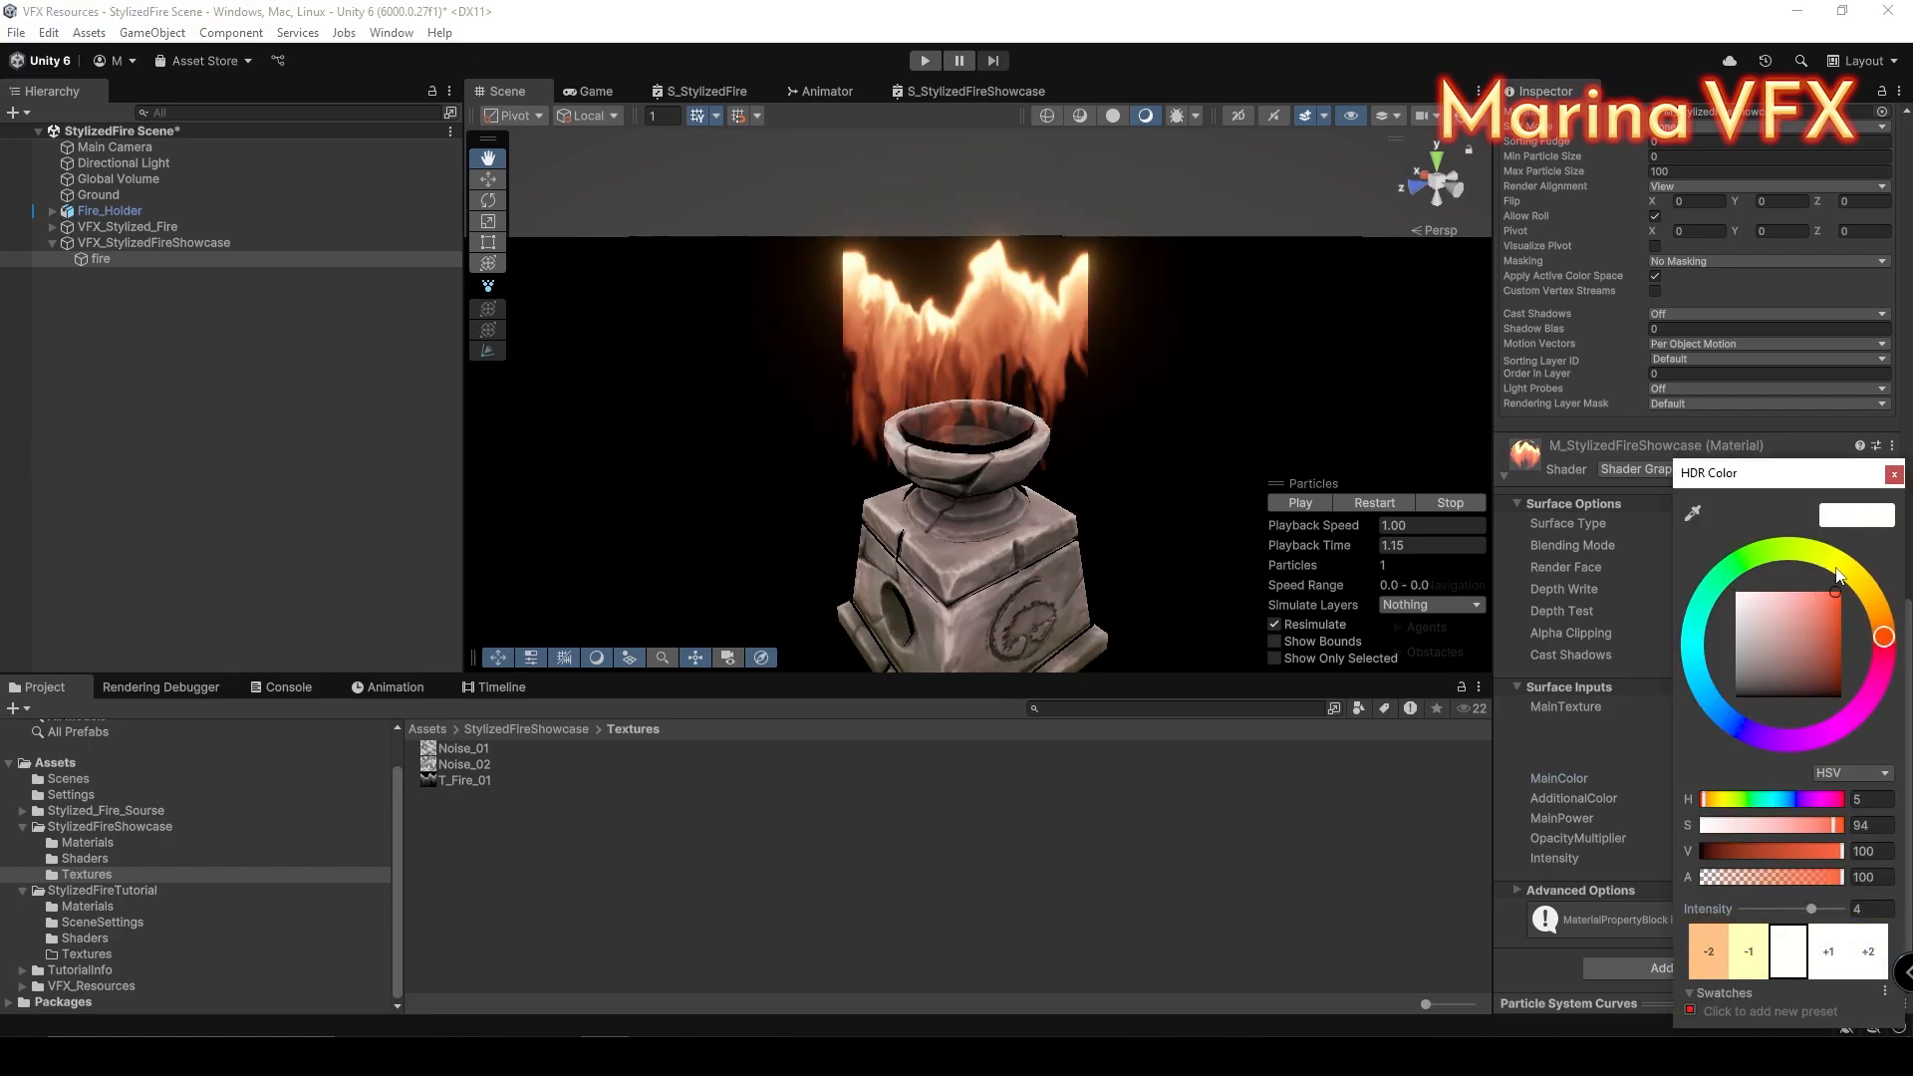
{"action": "left_click_drag", "start_coordinate": [1884, 638], "coordinate": [1887, 639]}
{"action": "left_click", "coordinate": [1891, 509]}
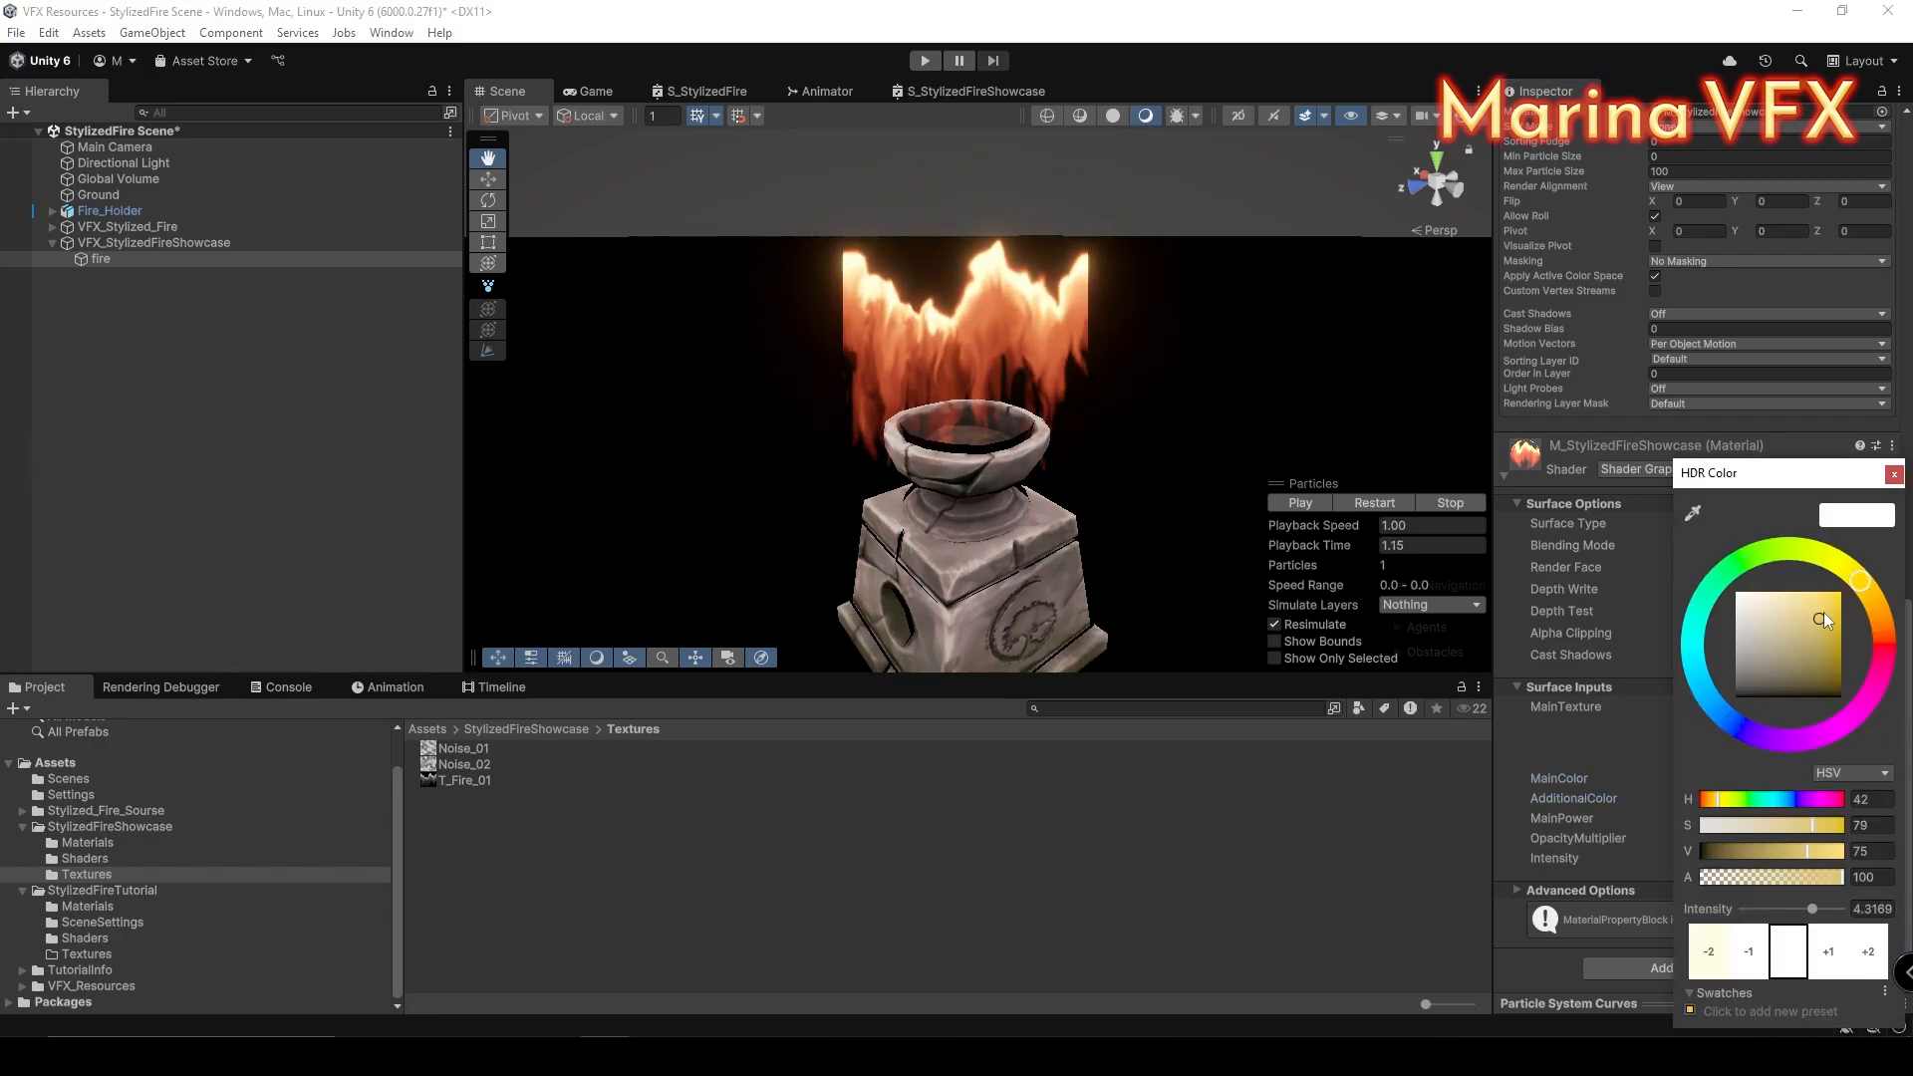
{"action": "left_click", "coordinate": [1894, 473]}
Step: Lower VFX_StylizedFireShowcase to about Y 1.39 so the flames sit in the bowl
{"action": "left_click", "coordinate": [990, 456]}
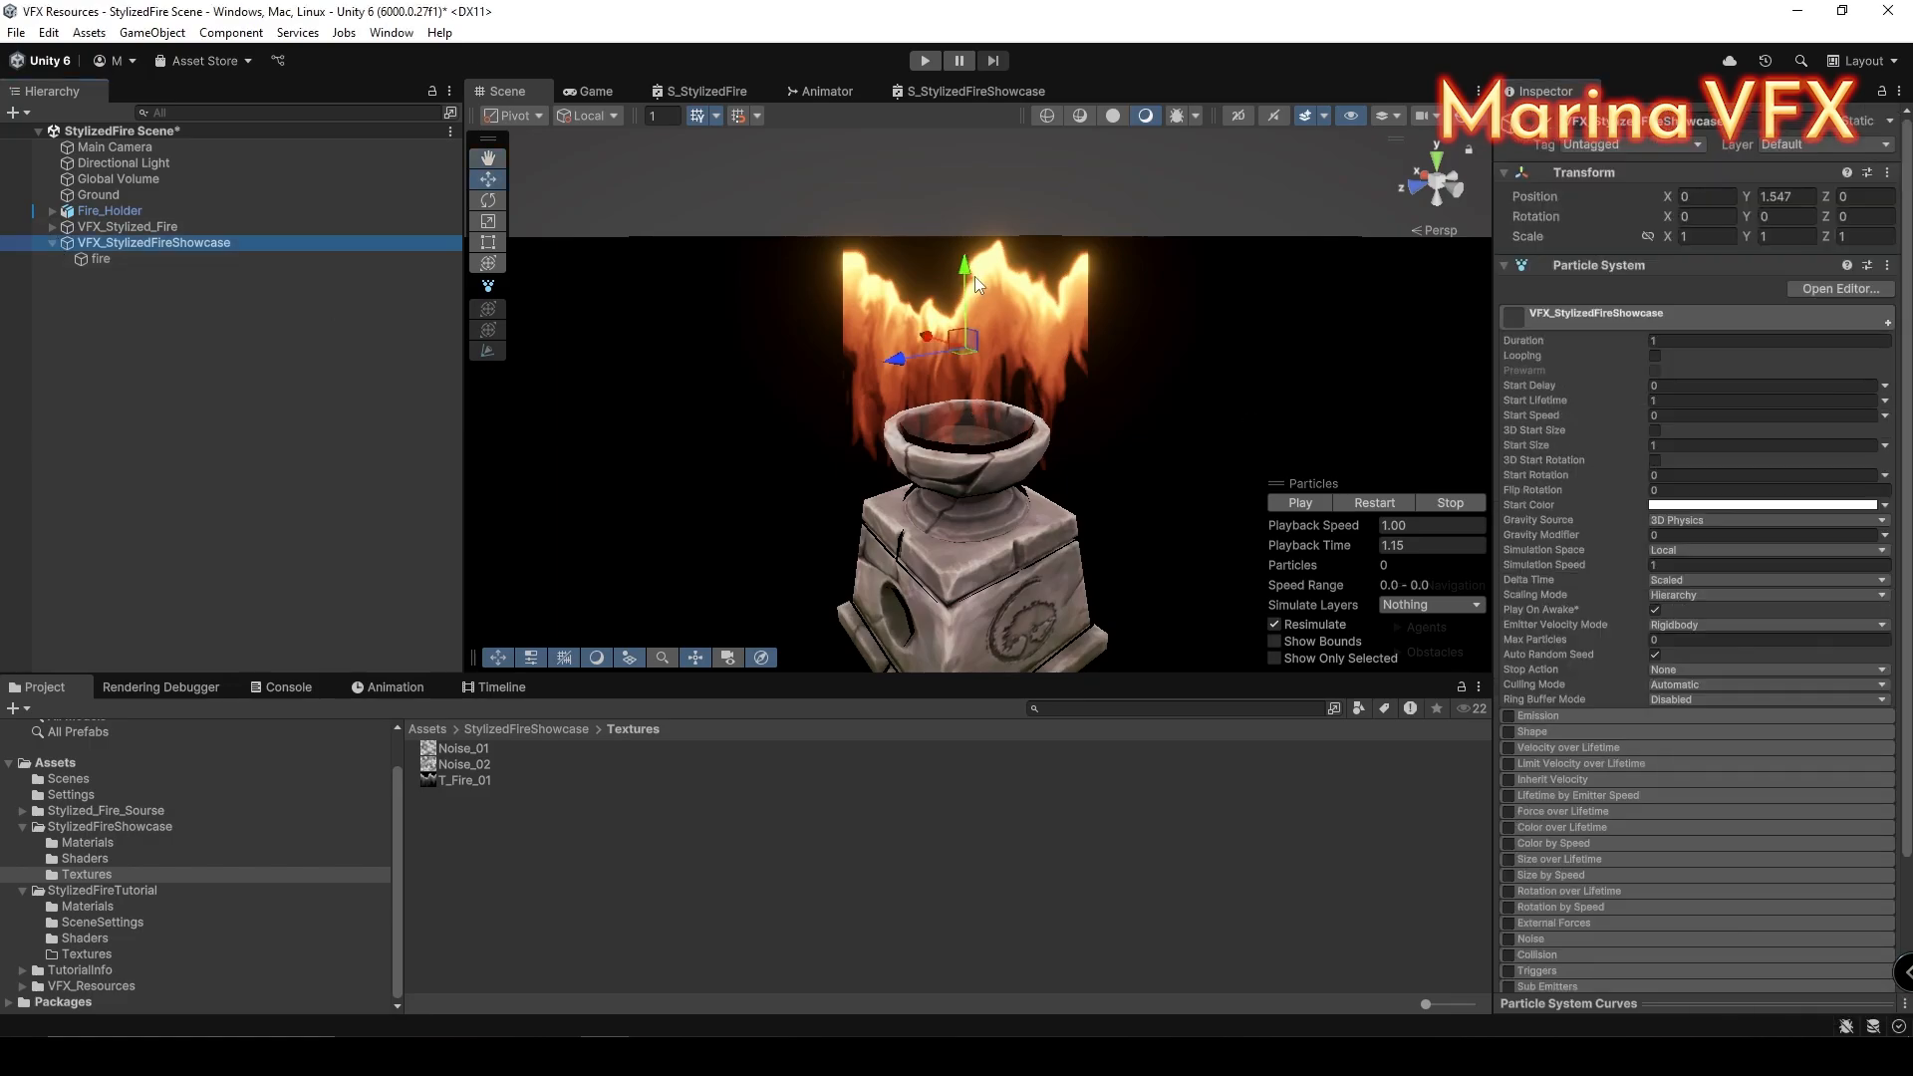
{"action": "left_click_drag", "start_coordinate": [977, 284], "coordinate": [976, 320]}
Step: In the S_StylizedFireShowcase graph, create a category named MainTexture and move all existing properties into it
{"action": "right_click", "coordinate": [962, 90]}
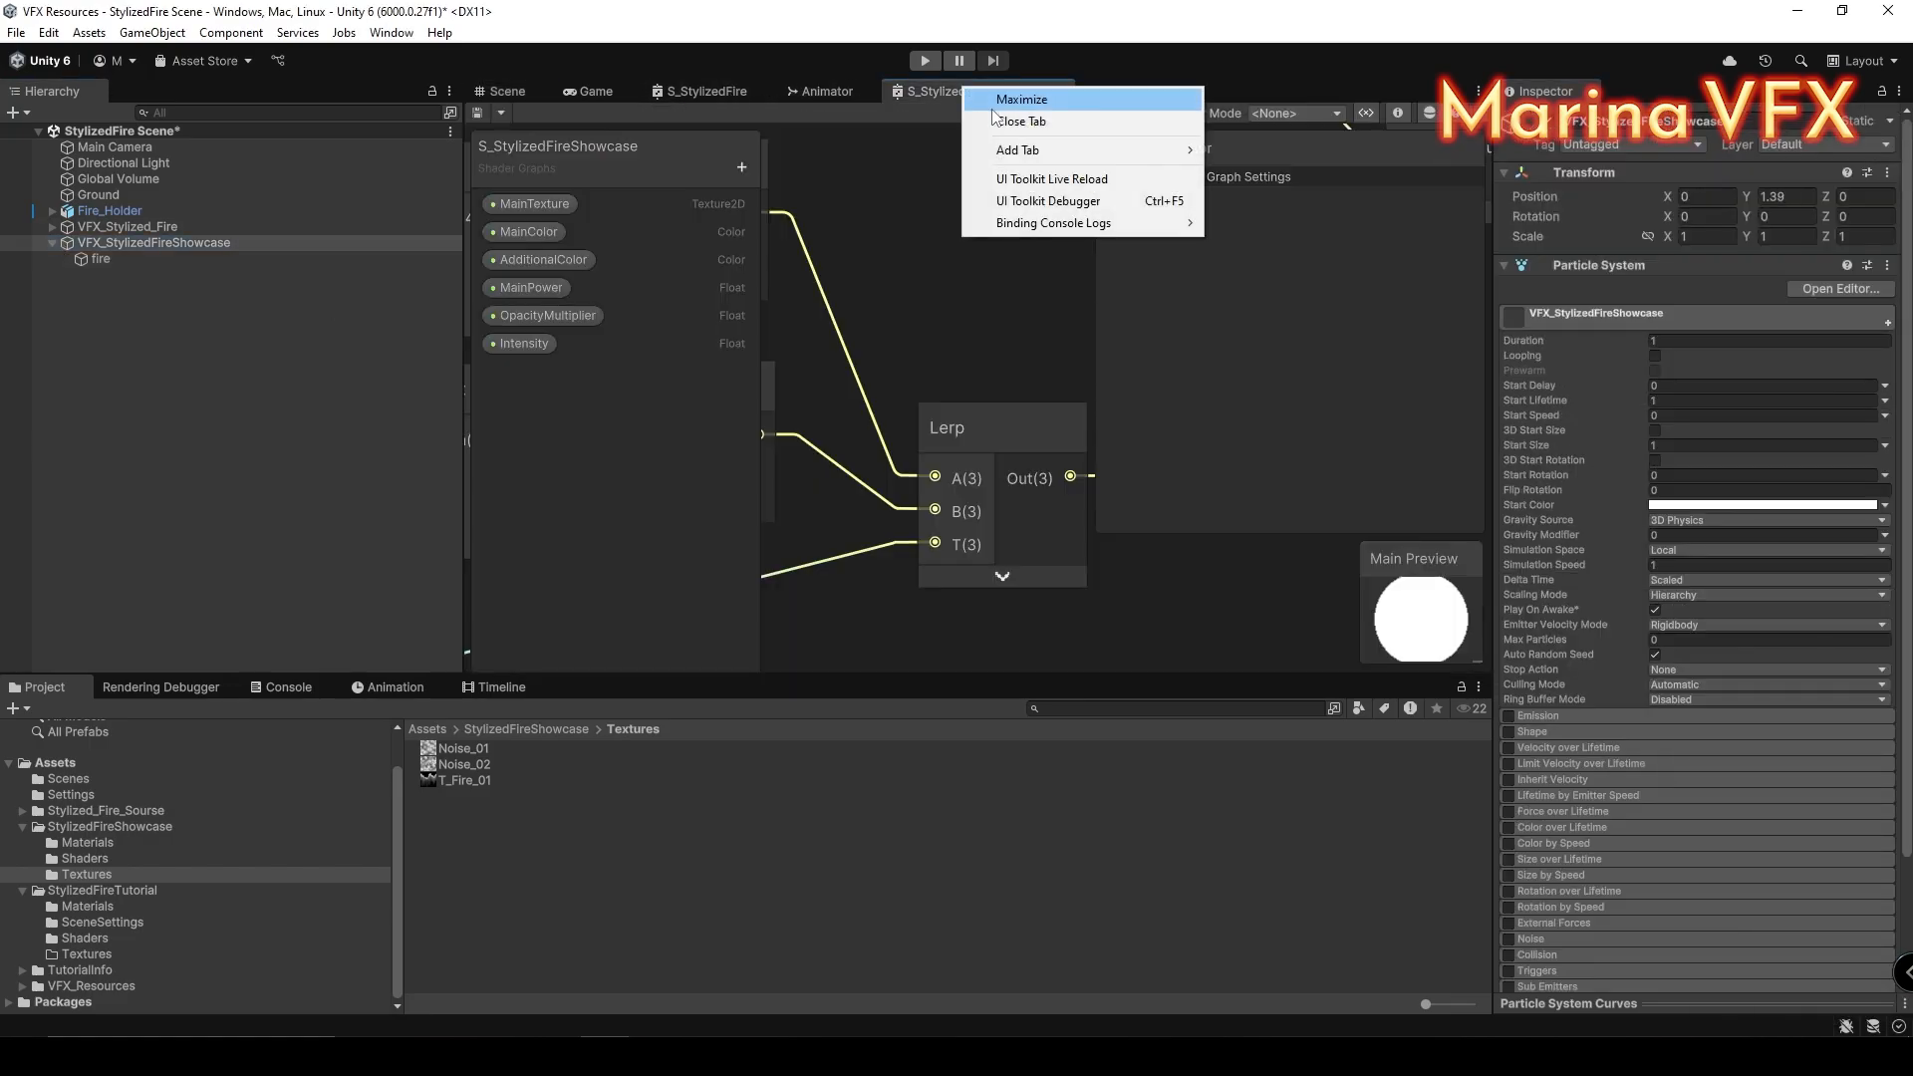
{"action": "left_click", "coordinate": [1031, 98]}
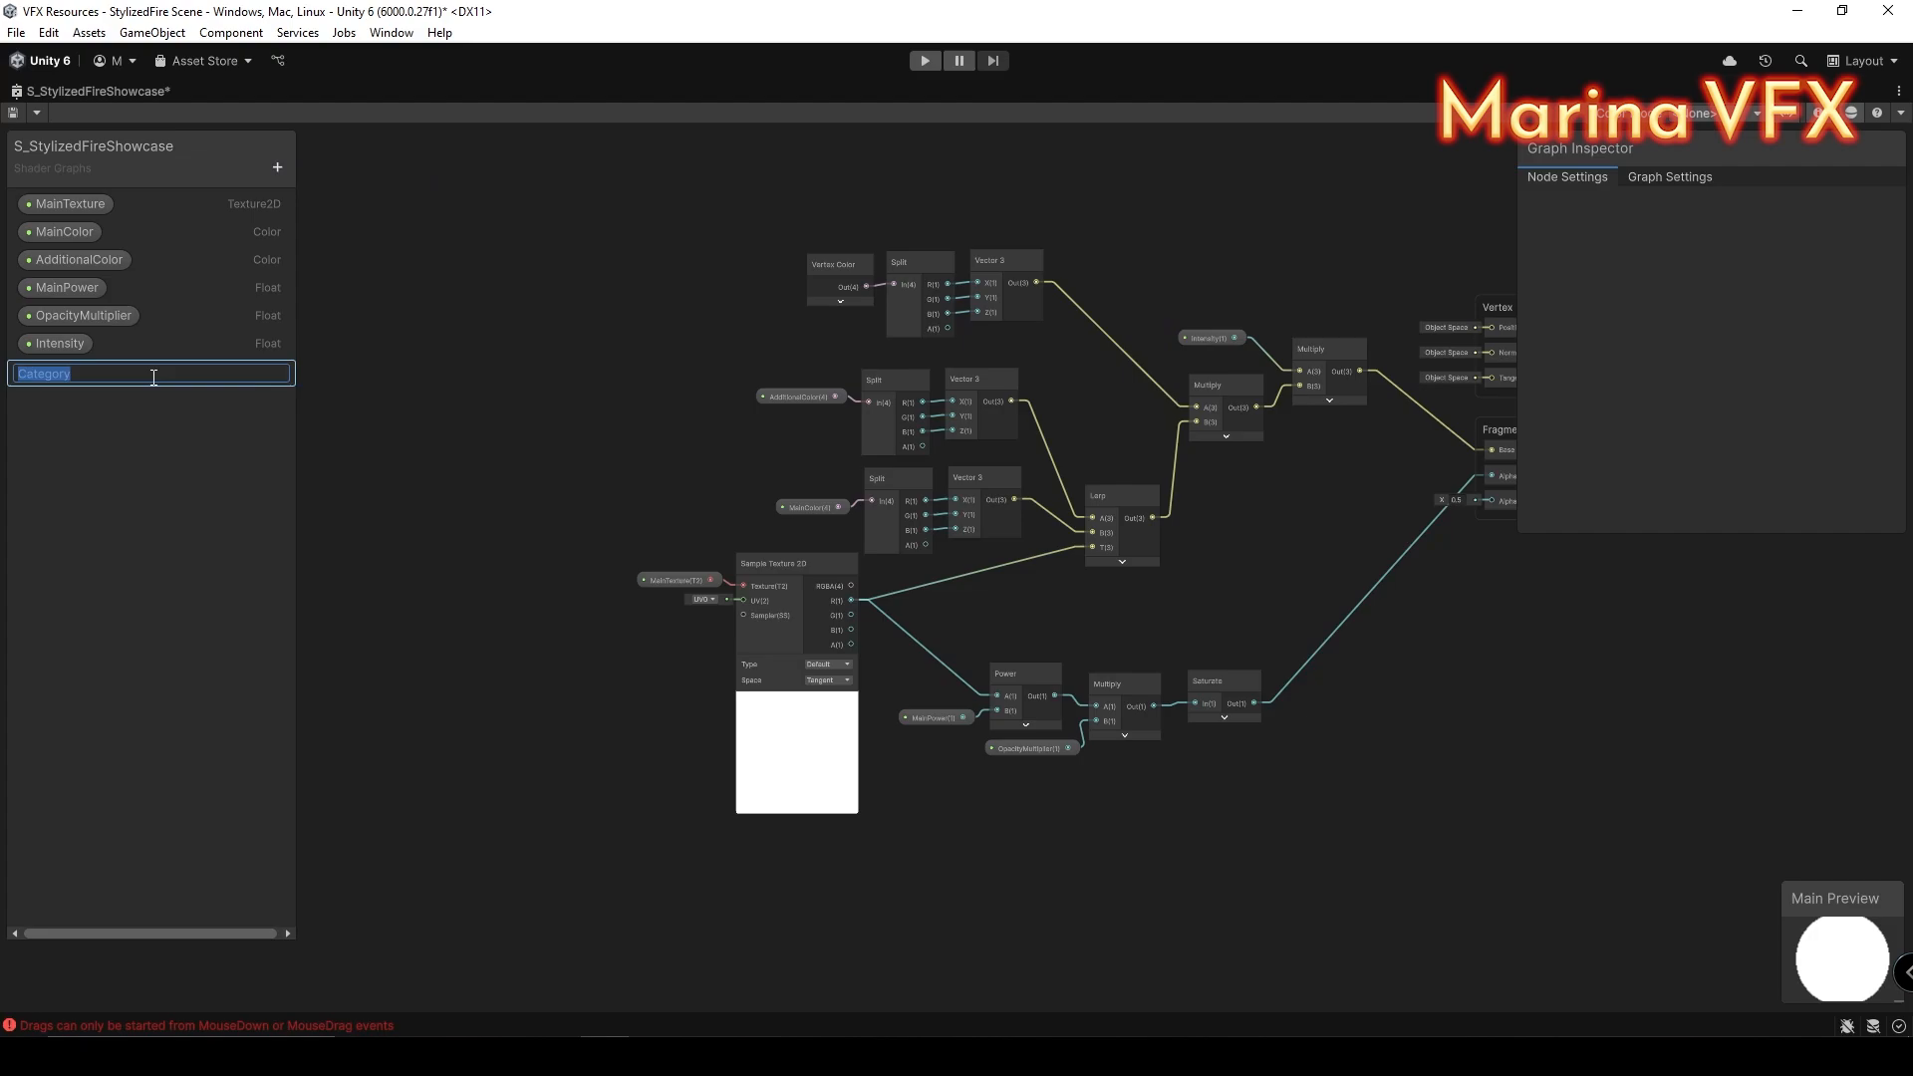
{"action": "type", "text": "MainTexture"}
{"action": "key", "text": "Return"}
{"action": "left_click", "coordinate": [74, 340]}
{"action": "left_click_drag", "start_coordinate": [71, 205], "coordinate": [80, 371]}
{"action": "left_click_drag", "start_coordinate": [63, 205], "coordinate": [46, 382]}
{"action": "left_click_drag", "start_coordinate": [50, 205], "coordinate": [55, 379]}
{"action": "left_click_drag", "start_coordinate": [55, 205], "coordinate": [45, 382]}
{"action": "left_click_drag", "start_coordinate": [54, 205], "coordinate": [56, 380]}
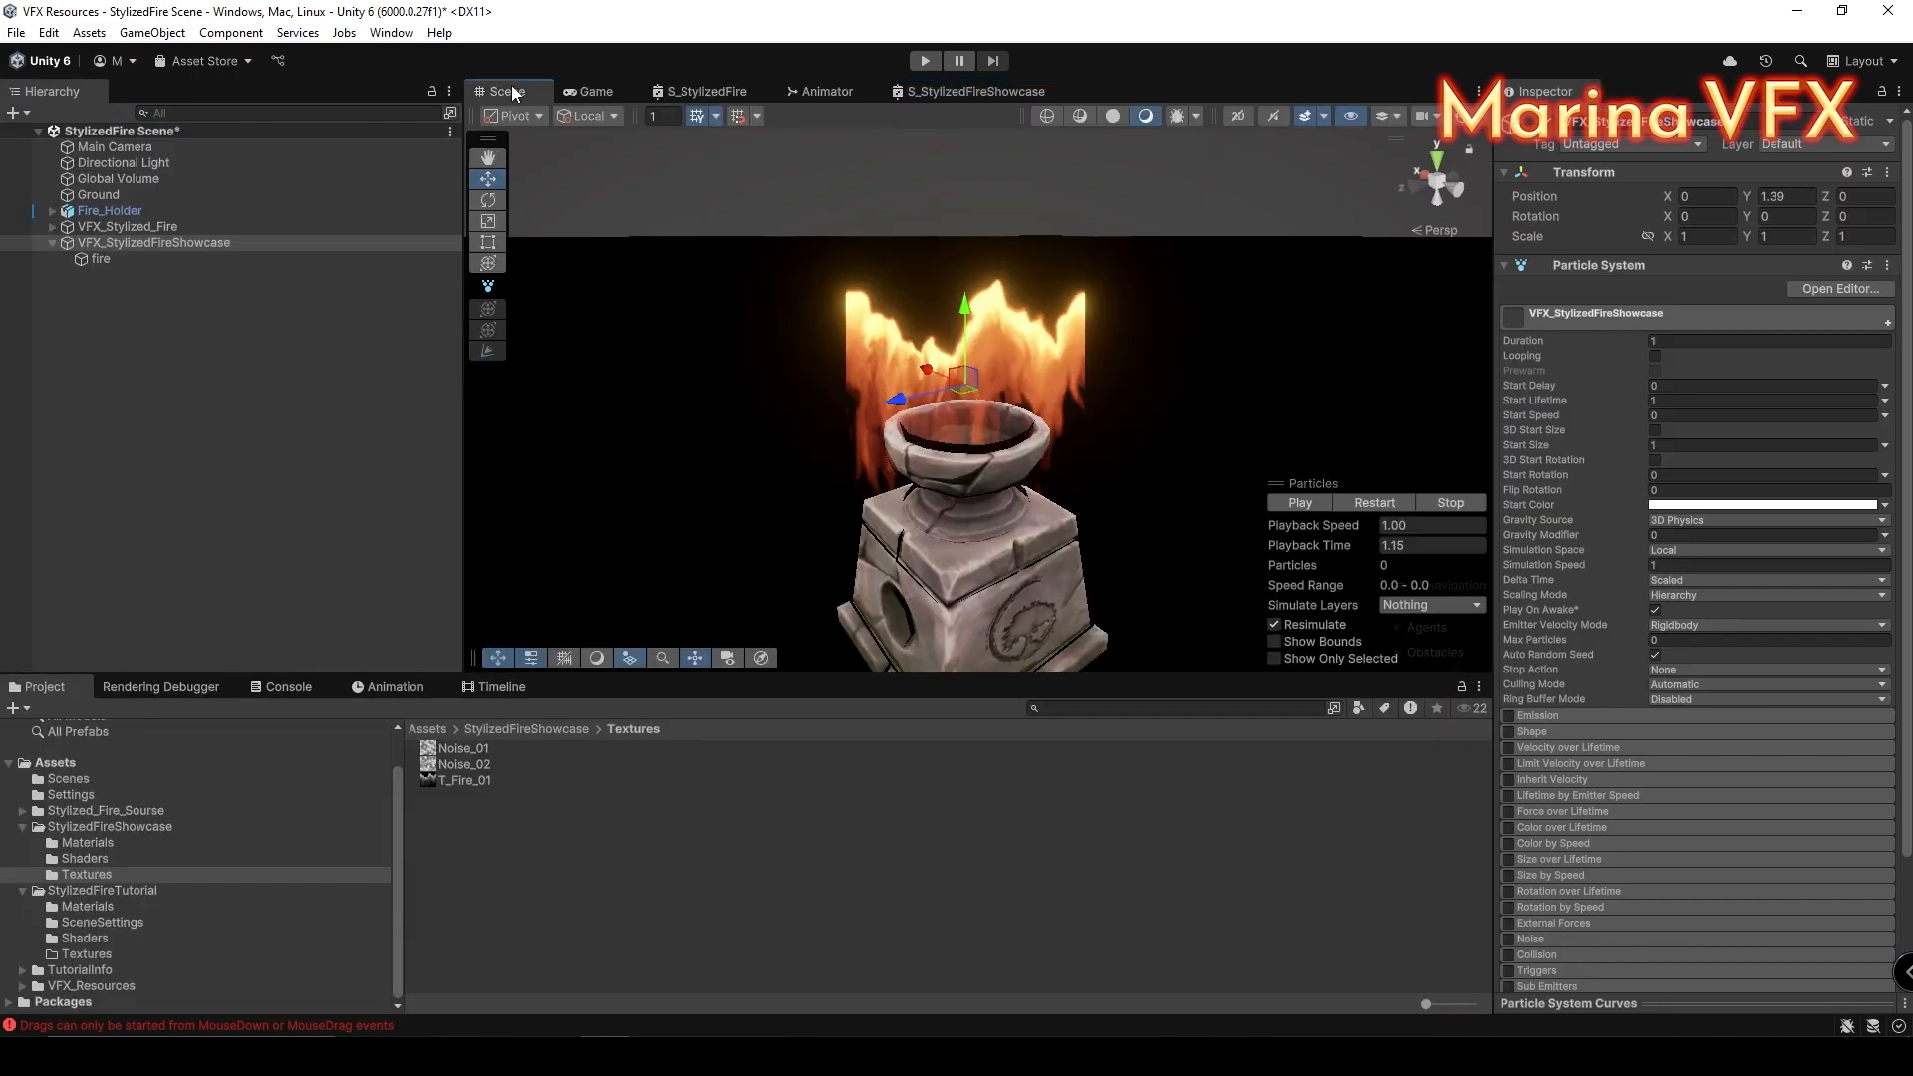
Step: Try a MainPower of about 1.79 on the fire material and reset it to 1
{"action": "left_click_drag", "start_coordinate": [1679, 819], "coordinate": [1697, 825]}
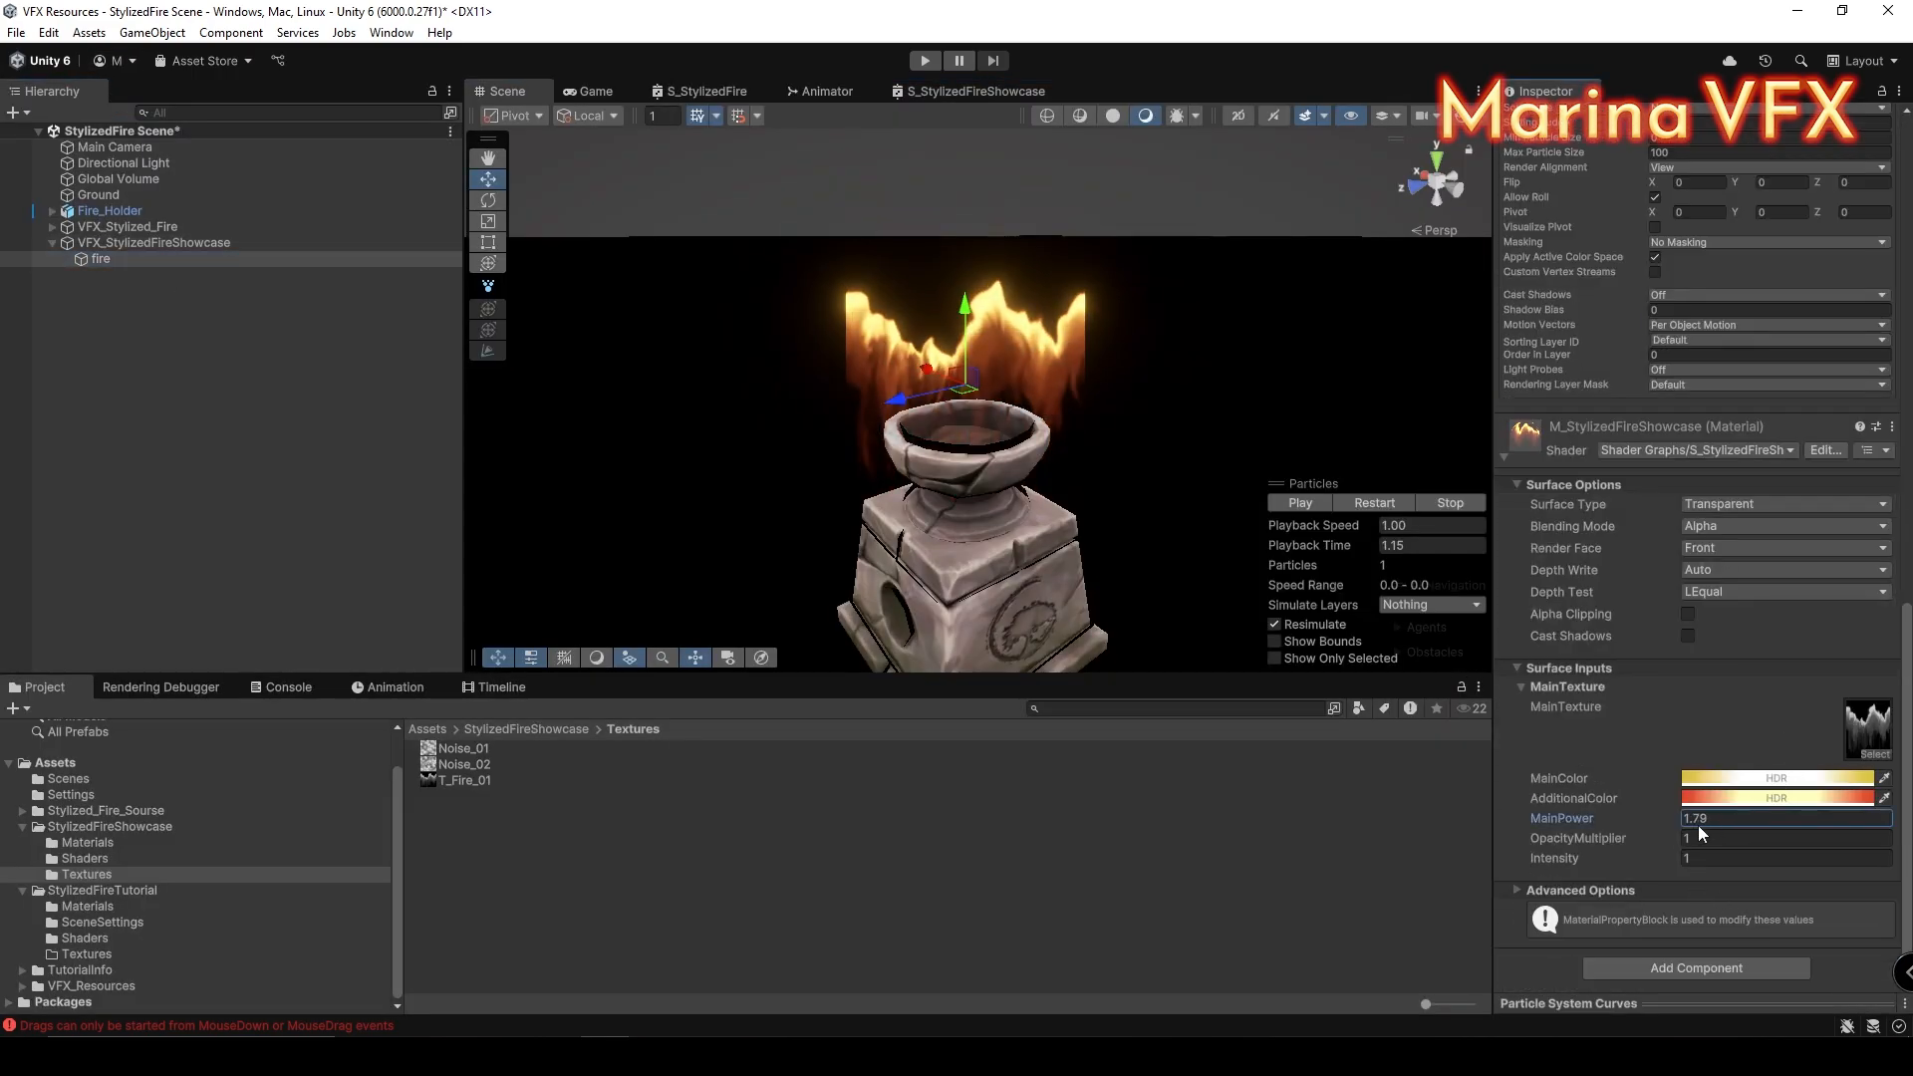
{"action": "type", "text": "1"}
{"action": "left_click", "coordinate": [1689, 857]}
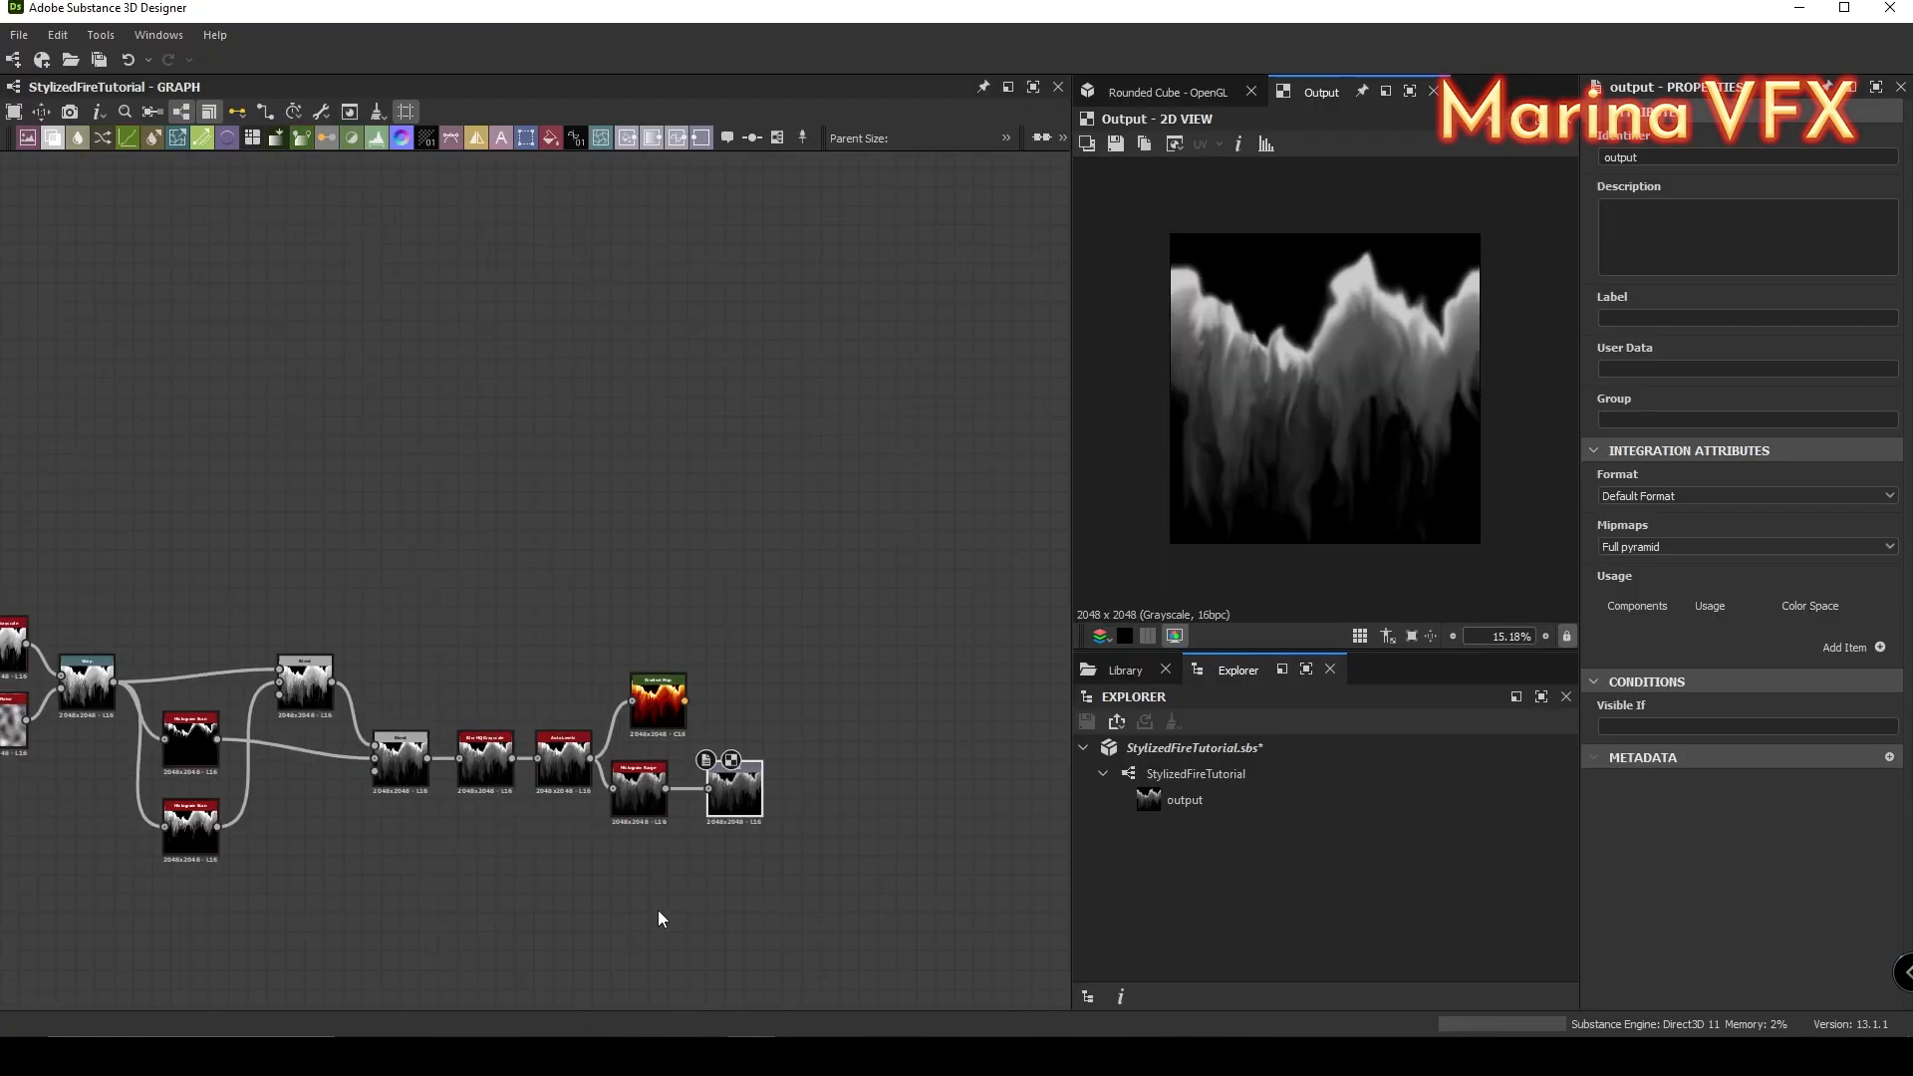
Step: Switch to Substance 3D Designer and add a Shape node in an empty area of the StylizedFireTutorial graph
{"action": "scroll", "coordinate": [568, 779], "scroll_direction": "down", "scroll_amount": 2}
{"action": "scroll", "coordinate": [555, 610], "scroll_direction": "up", "scroll_amount": 4}
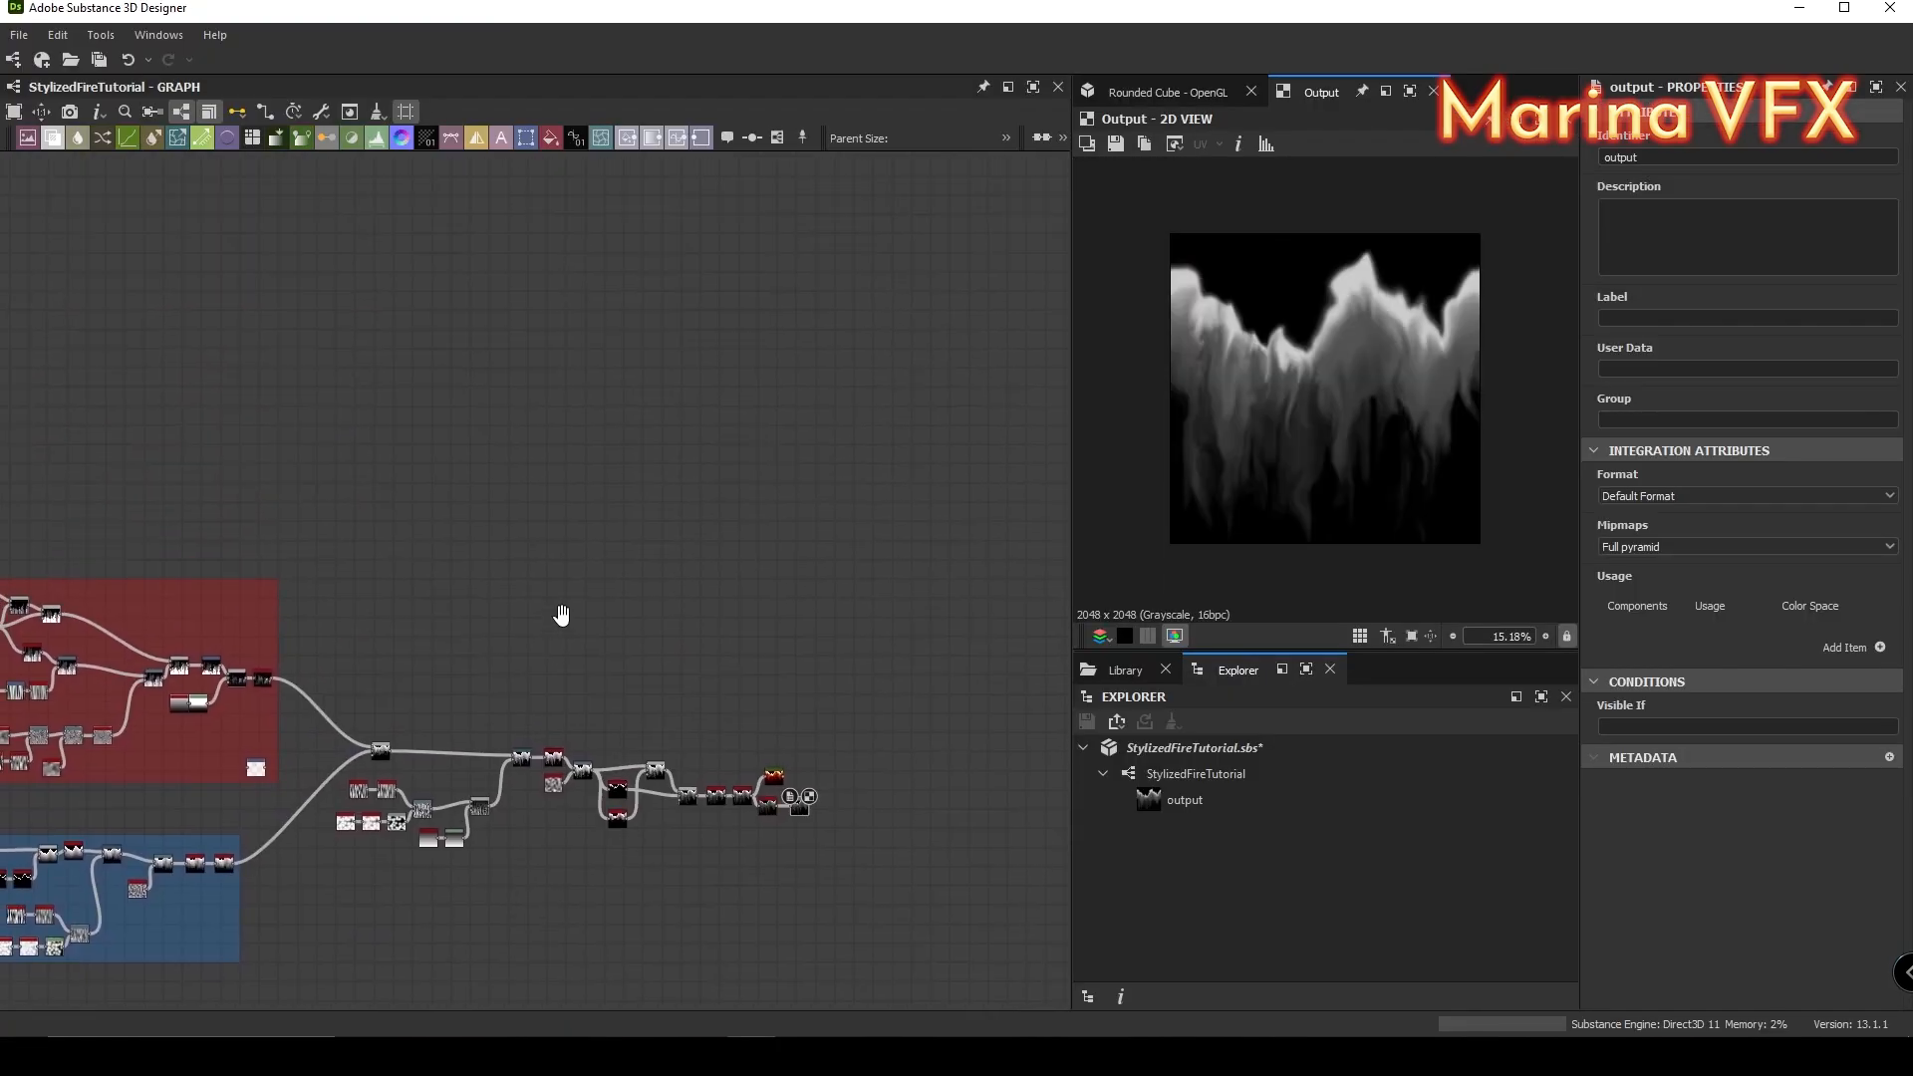
{"action": "key", "text": "space"}
{"action": "type", "text": "sha"}
{"action": "left_click", "coordinate": [550, 481]}
{"action": "scroll", "coordinate": [1725, 869], "scroll_direction": "down", "scroll_amount": 3}
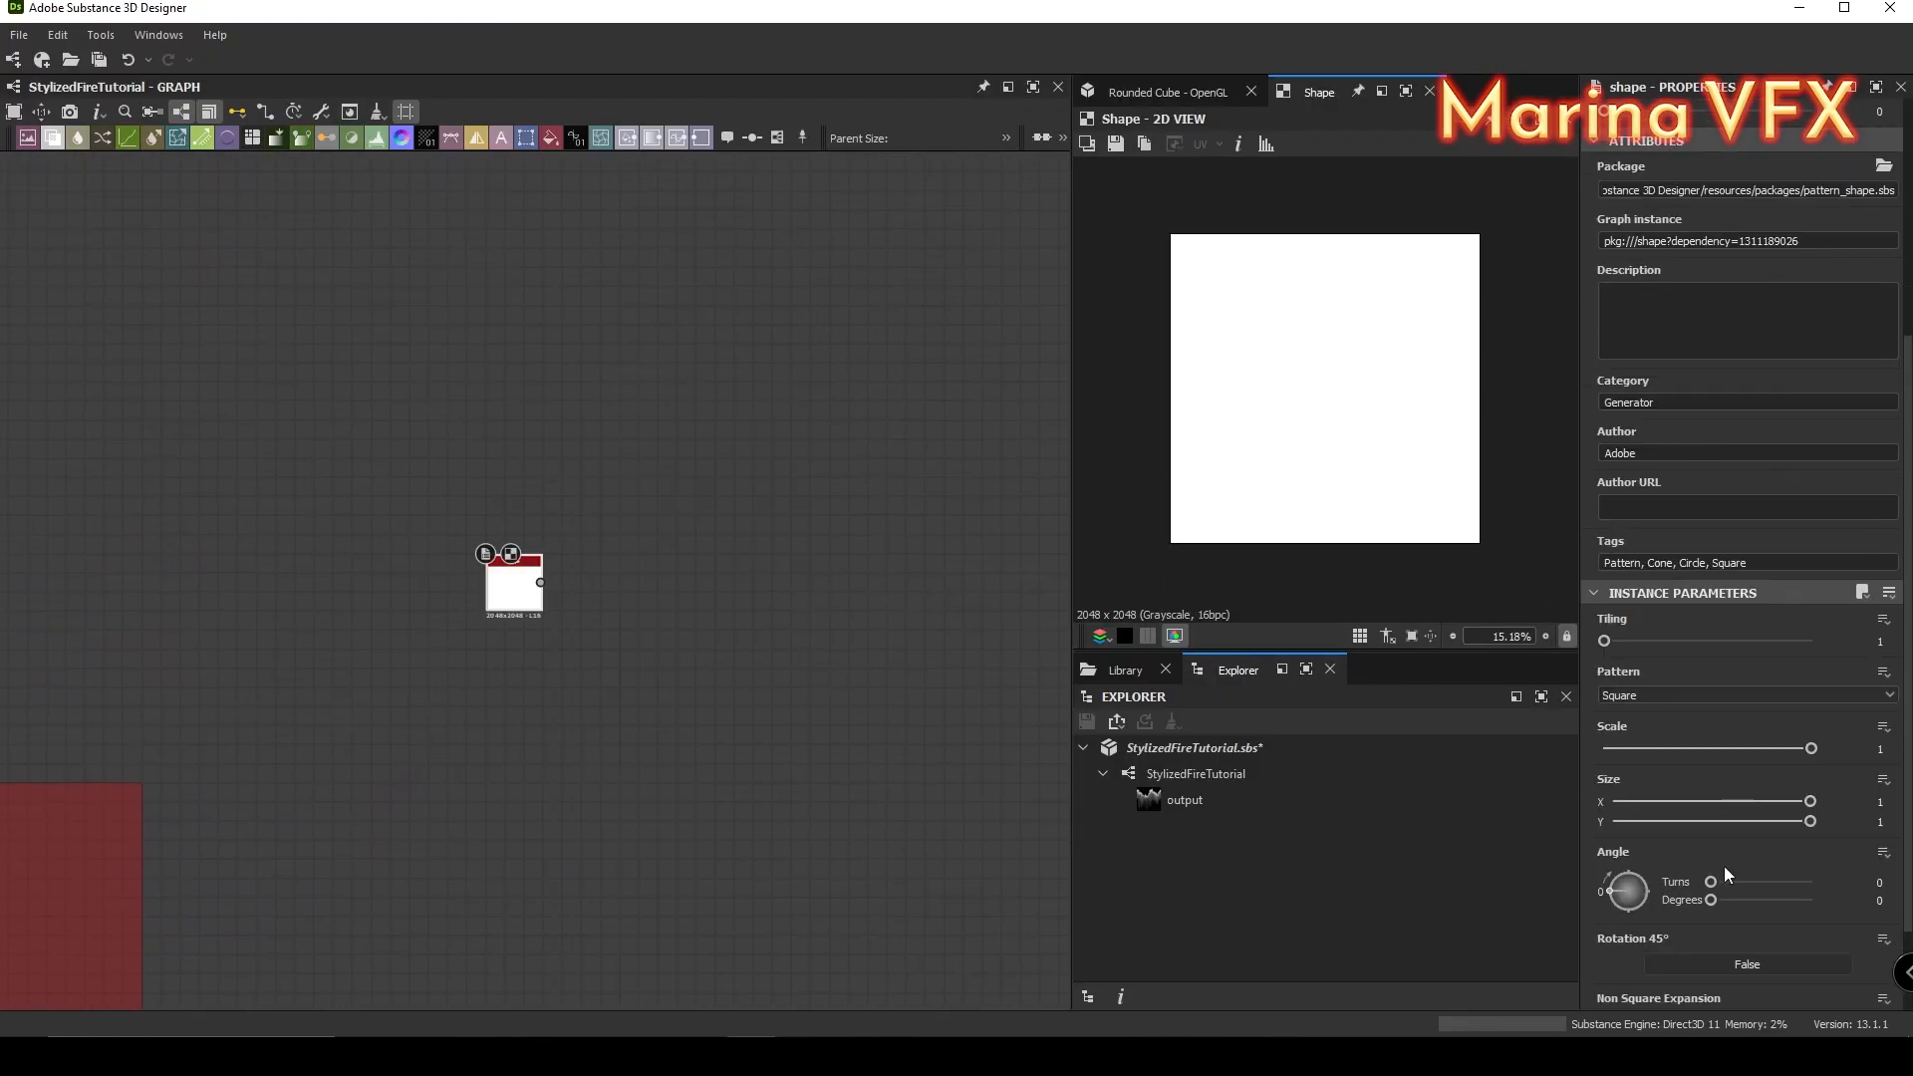
Step: Try the Shape node's pattern options and use a soft round glow such as Bell
{"action": "left_click", "coordinate": [1674, 696]}
{"action": "left_click", "coordinate": [1638, 727]}
{"action": "left_click", "coordinate": [1630, 695]}
{"action": "left_click", "coordinate": [1610, 750]}
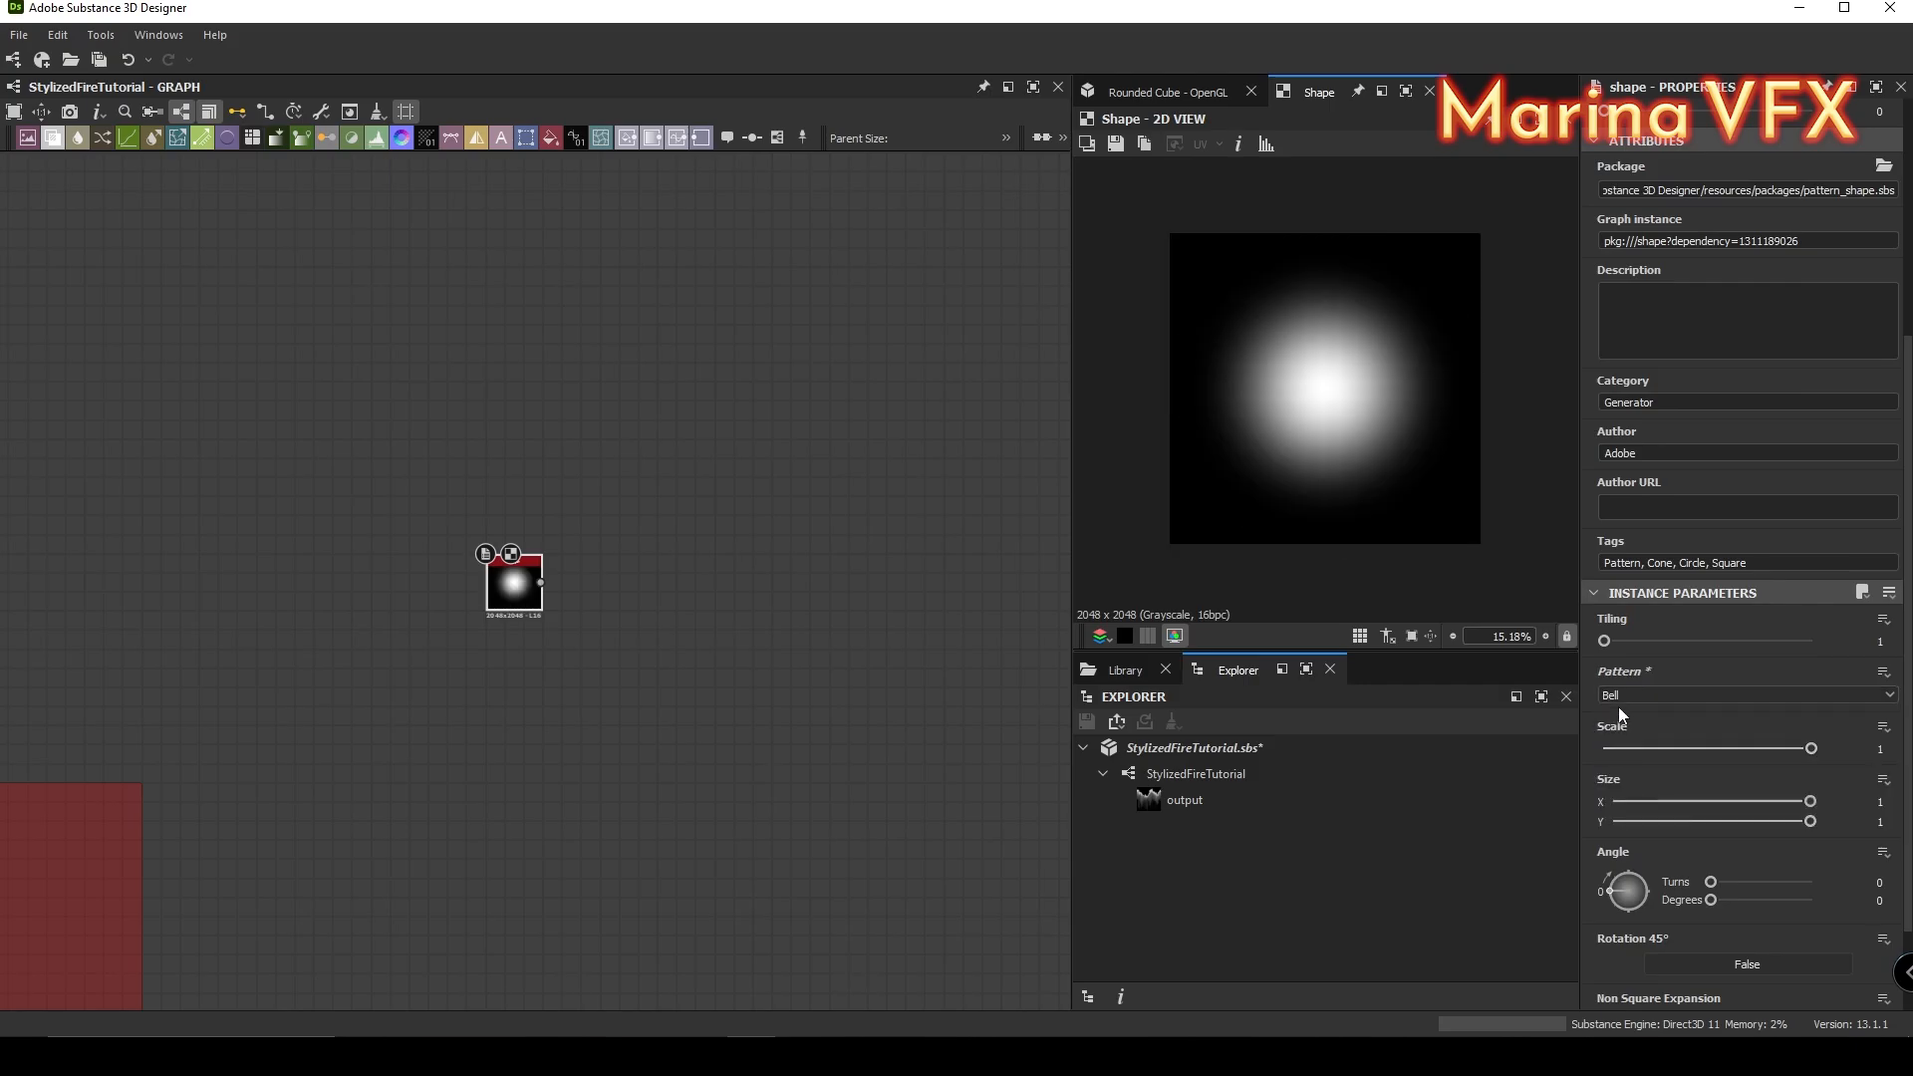
{"action": "left_click", "coordinate": [1618, 697]}
{"action": "left_click", "coordinate": [1613, 739]}
{"action": "left_click", "coordinate": [1642, 695]}
{"action": "left_click", "coordinate": [1624, 751]}
{"action": "scroll", "coordinate": [444, 627], "scroll_direction": "up", "scroll_amount": 5}
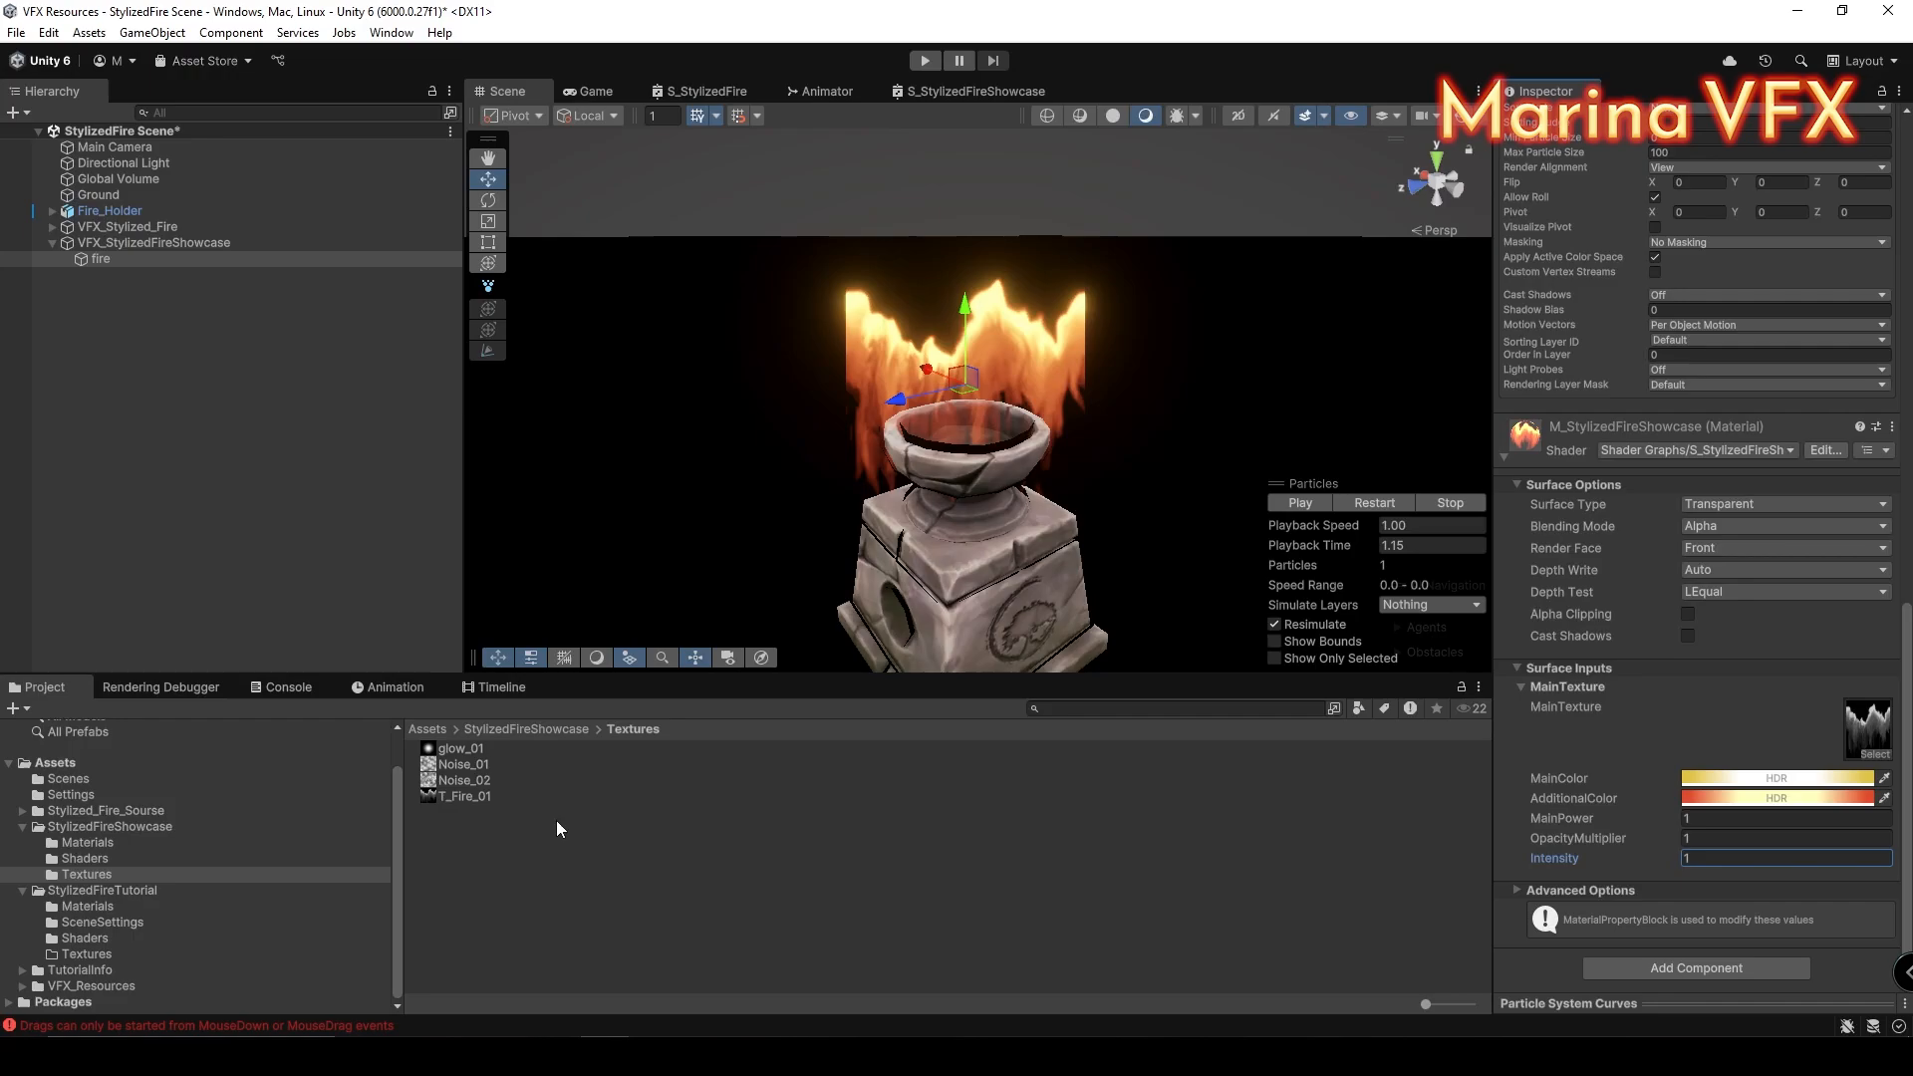
Step: Back in Unity, check the glow_01 texture and add a Texture 2D property named OpacityMask to the S_StylizedFireShowcase graph
{"action": "left_click", "coordinate": [460, 748]}
{"action": "left_click", "coordinate": [559, 208]}
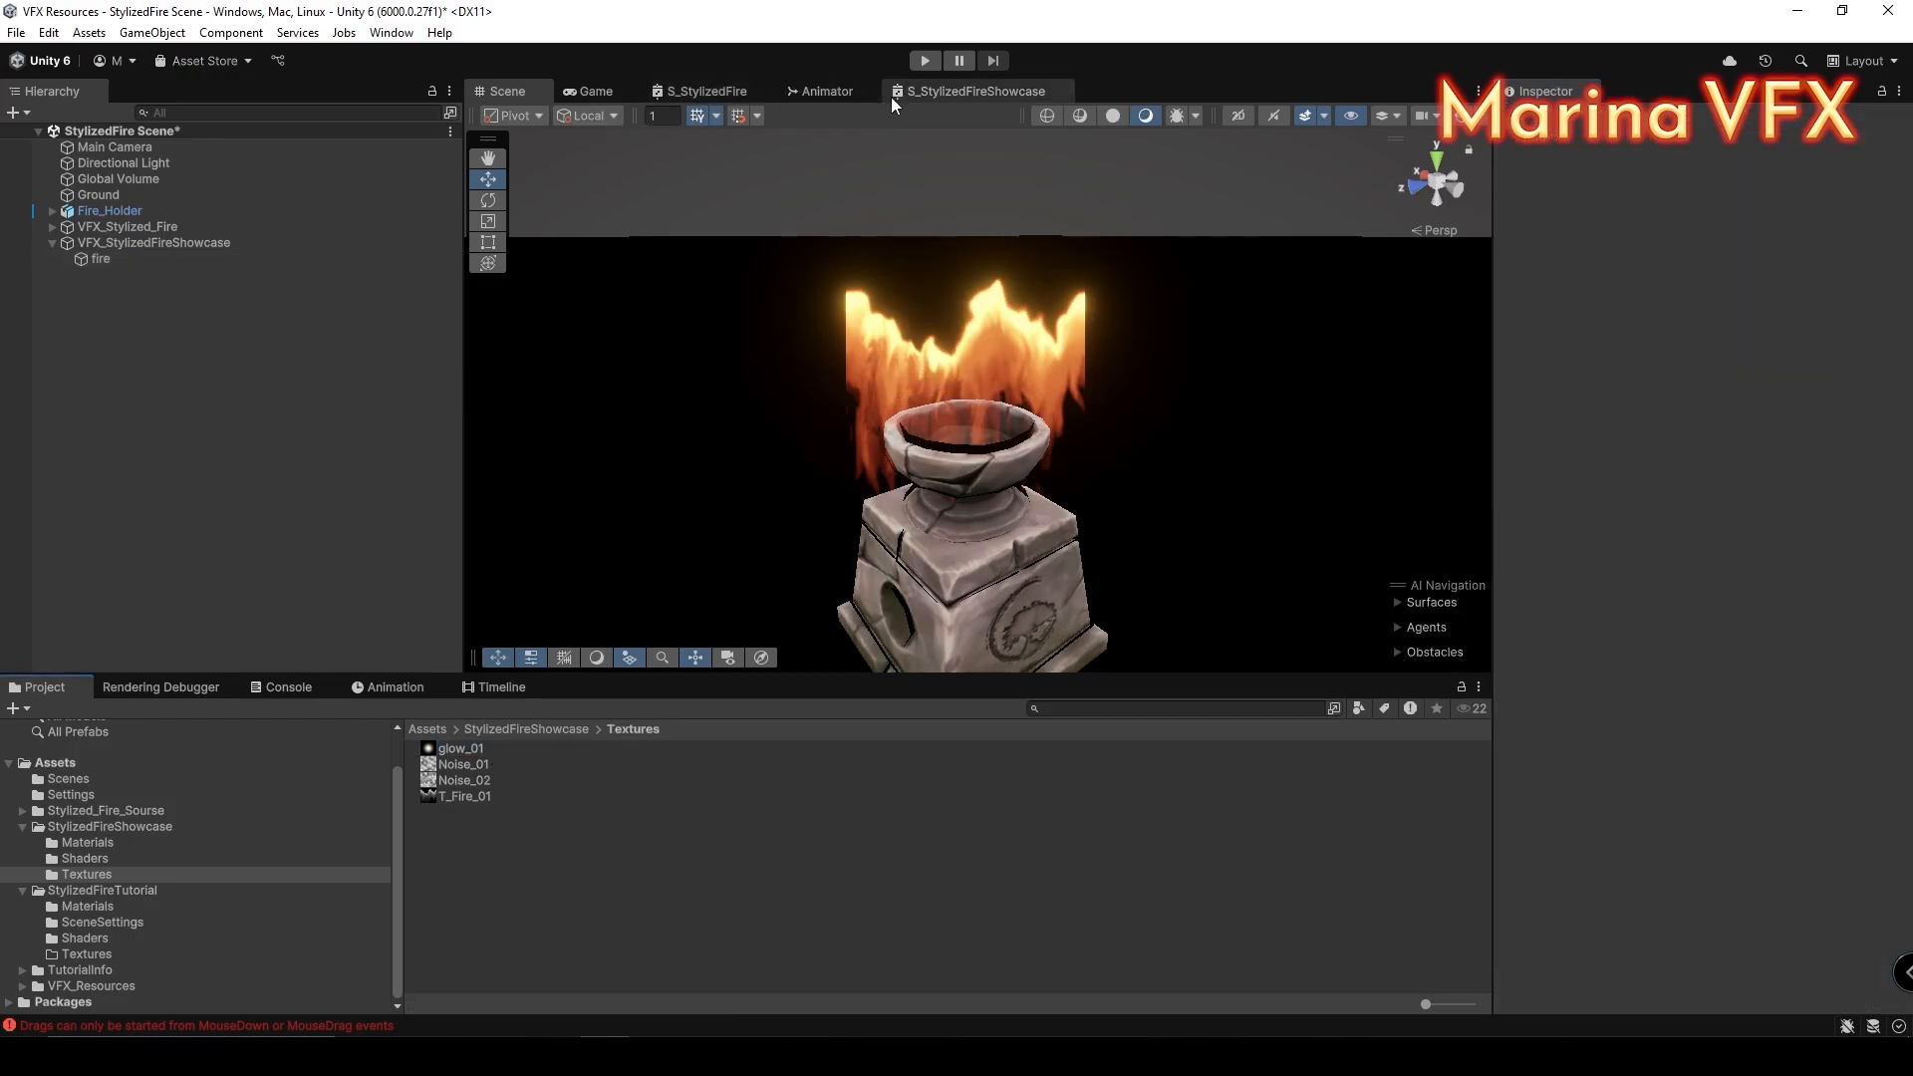
{"action": "left_click", "coordinate": [943, 95]}
{"action": "double_click", "coordinate": [942, 96]}
{"action": "left_click", "coordinate": [276, 166]}
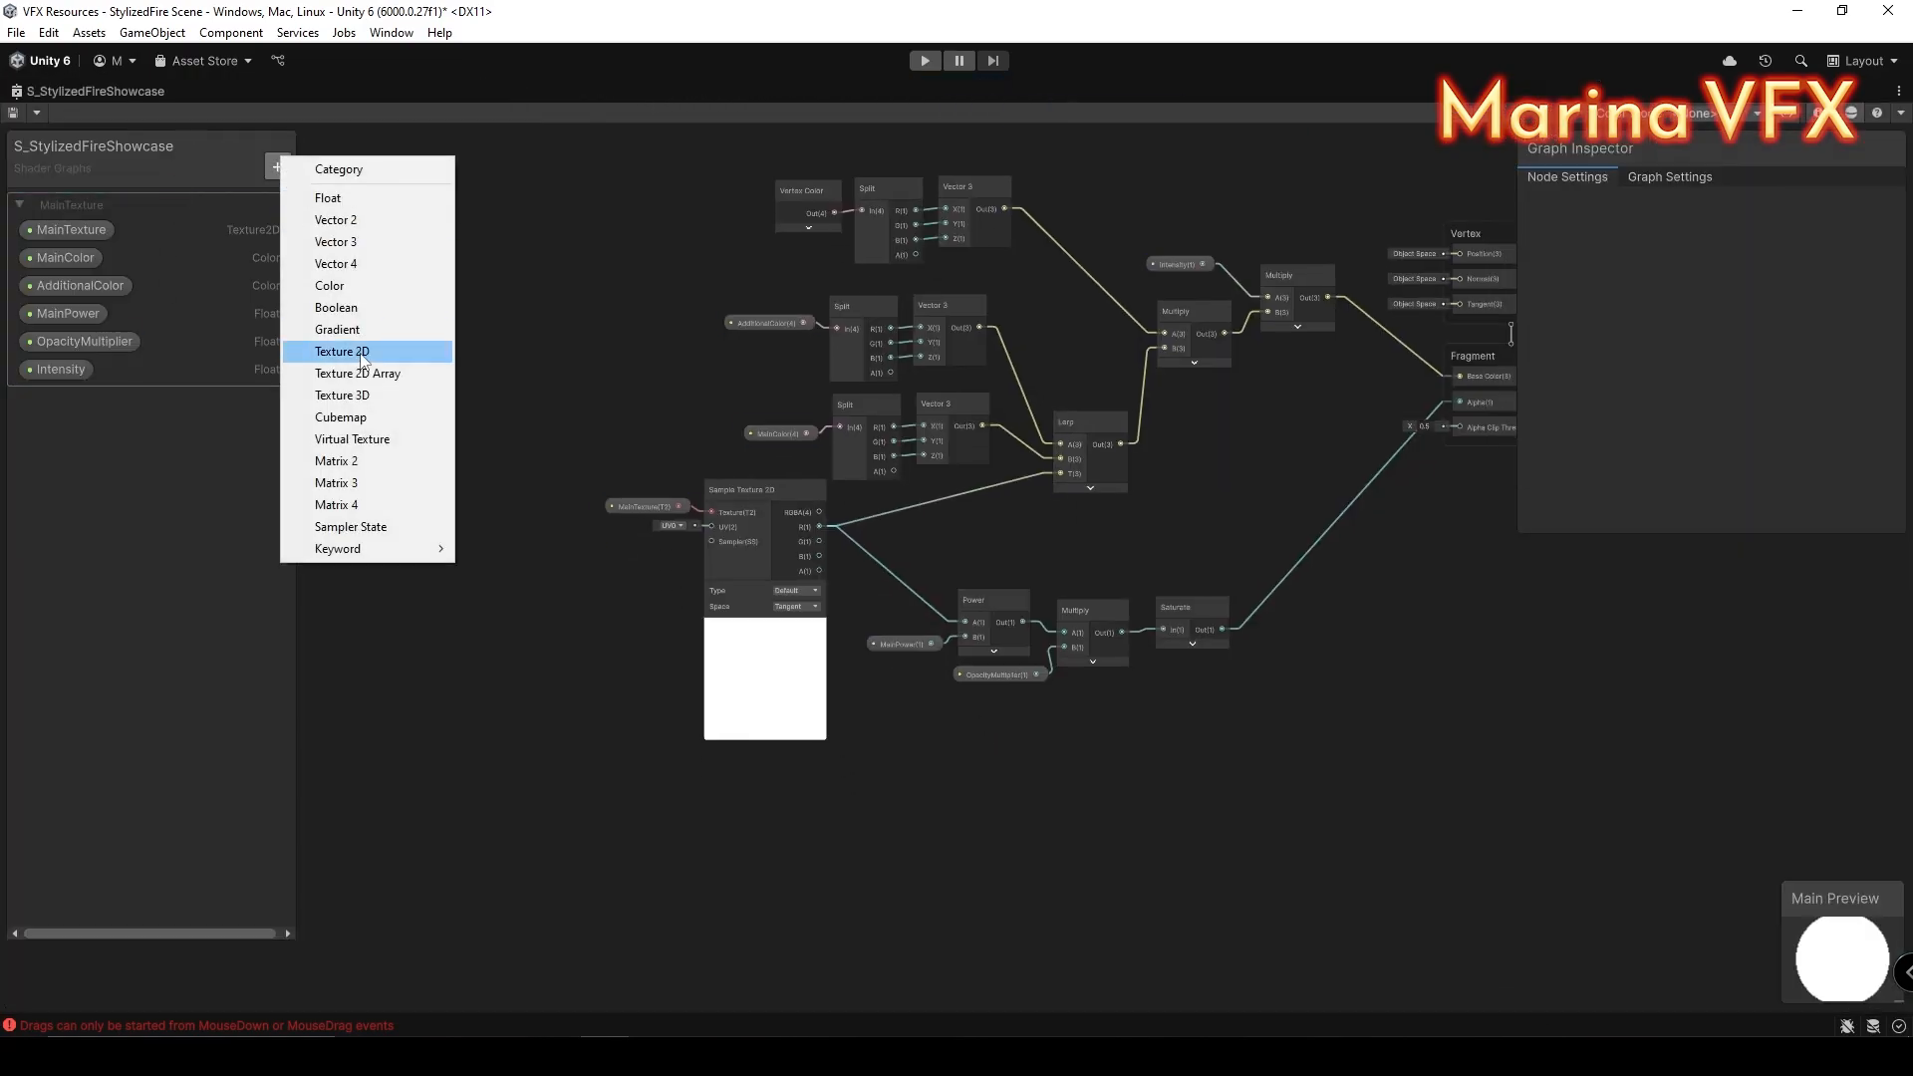
{"action": "left_click", "coordinate": [343, 350]}
{"action": "type", "text": "OpacityMask"}
{"action": "key", "text": "Return"}
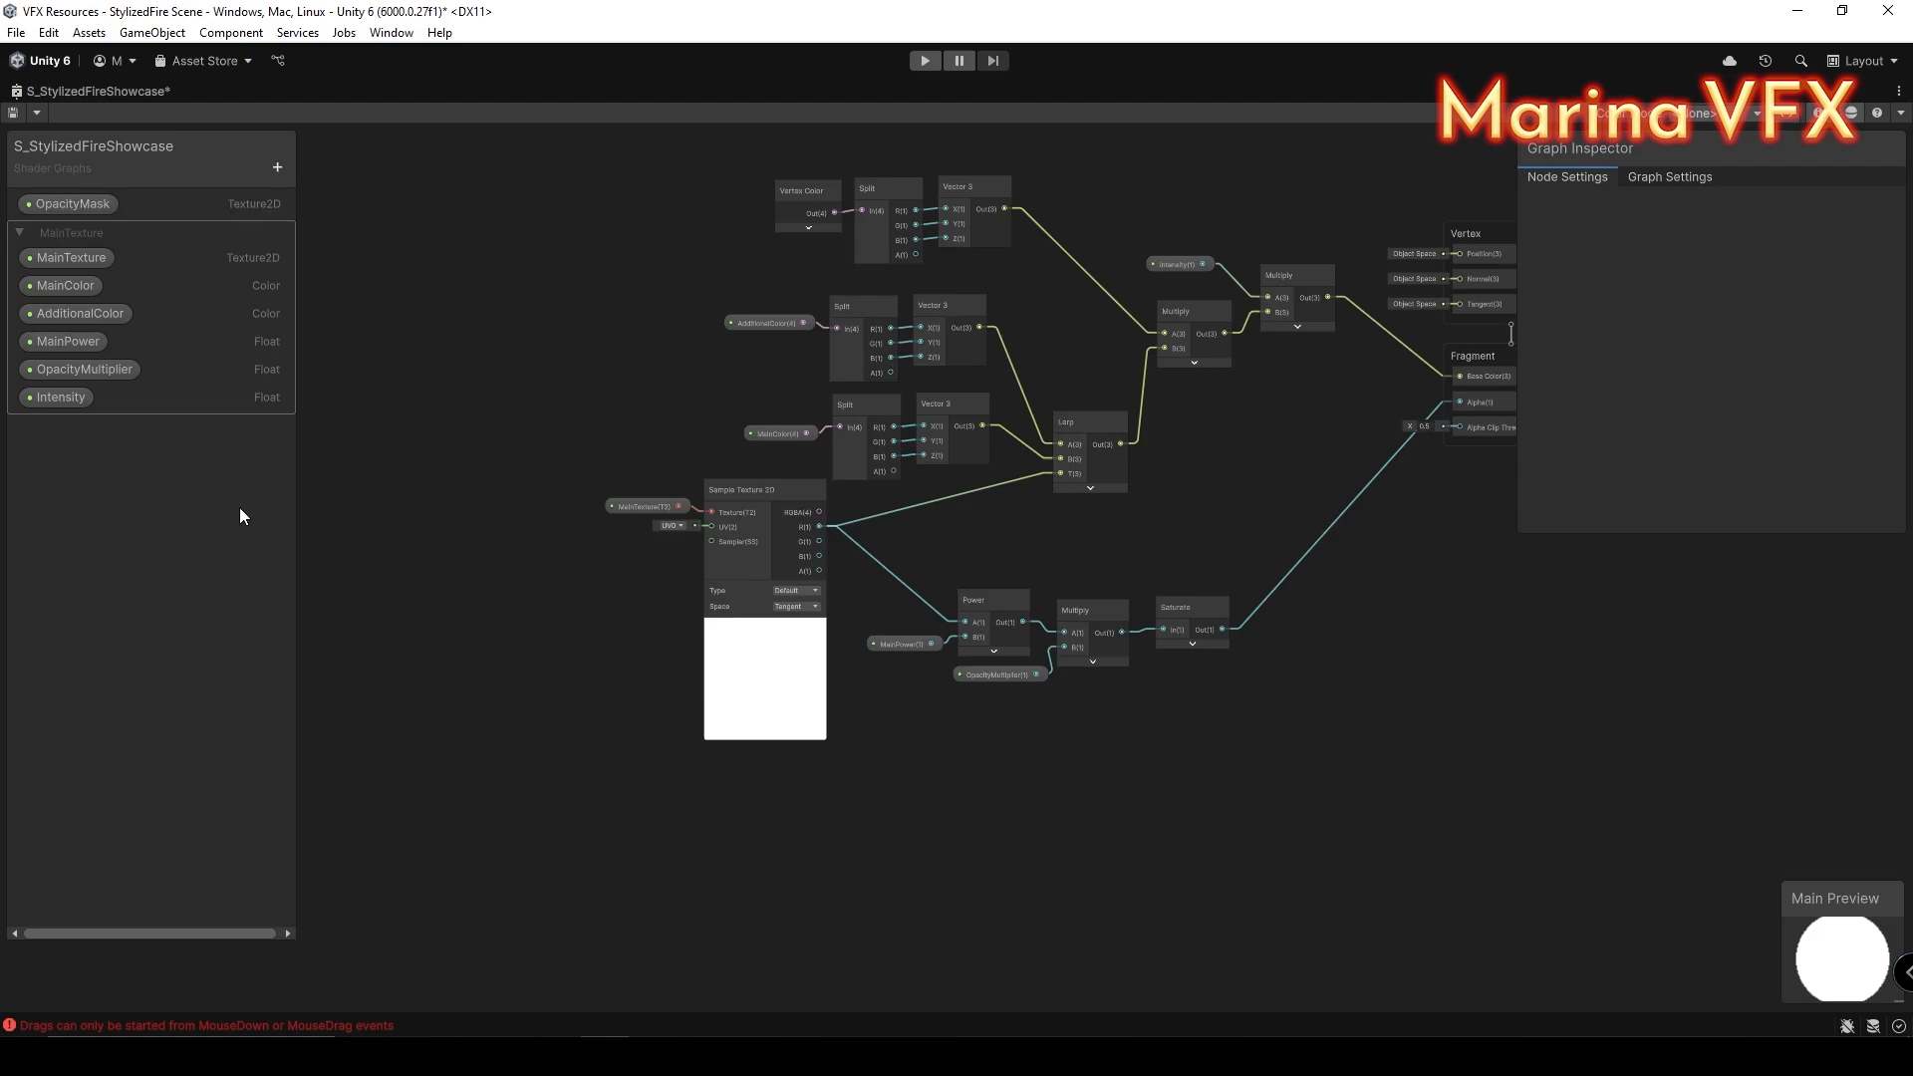
Step: Add a Sample Texture 2D node below the main texture nodes and feed OpacityMask into its Texture input
{"action": "scroll", "coordinate": [787, 691], "scroll_direction": "up", "scroll_amount": 5}
{"action": "key", "text": "space"}
{"action": "type", "text": "sampl"}
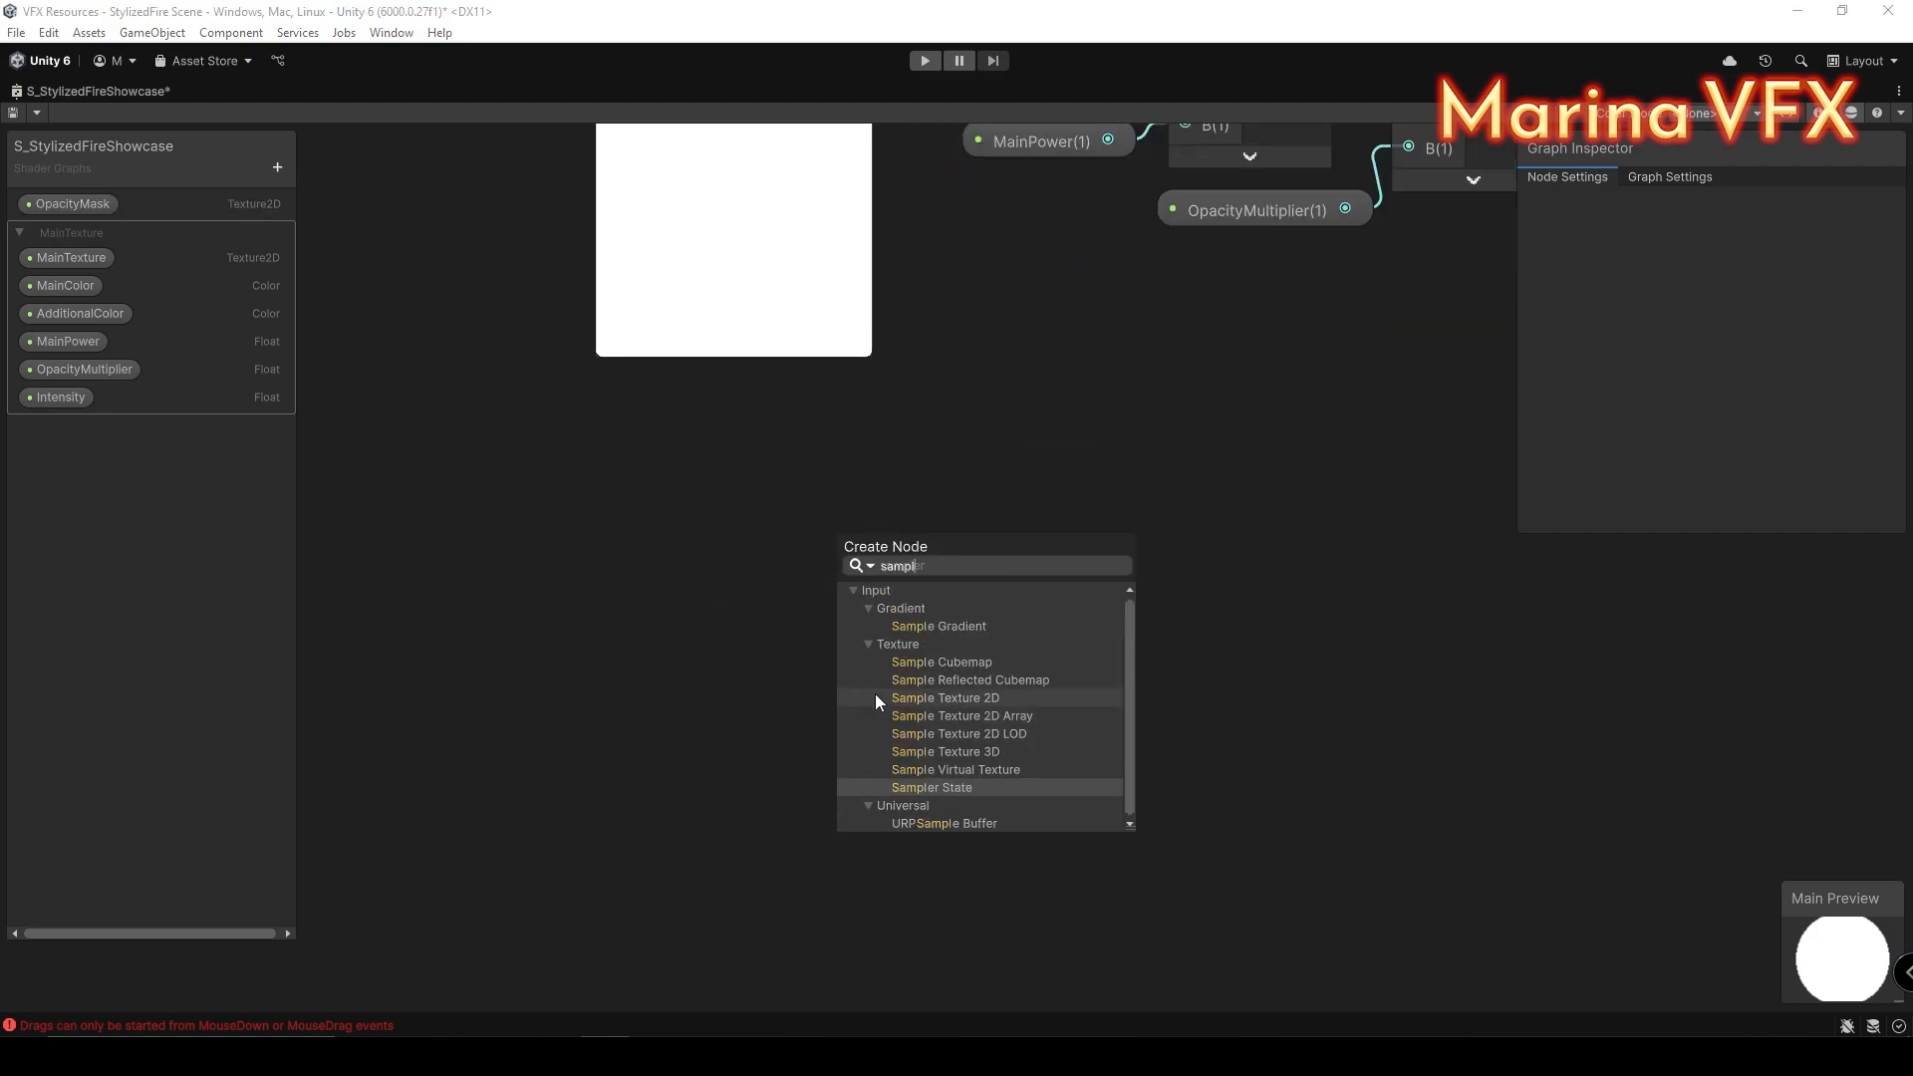
{"action": "left_click", "coordinate": [946, 698]}
{"action": "left_click", "coordinate": [65, 204]}
{"action": "left_click_drag", "start_coordinate": [618, 650], "coordinate": [598, 688]}
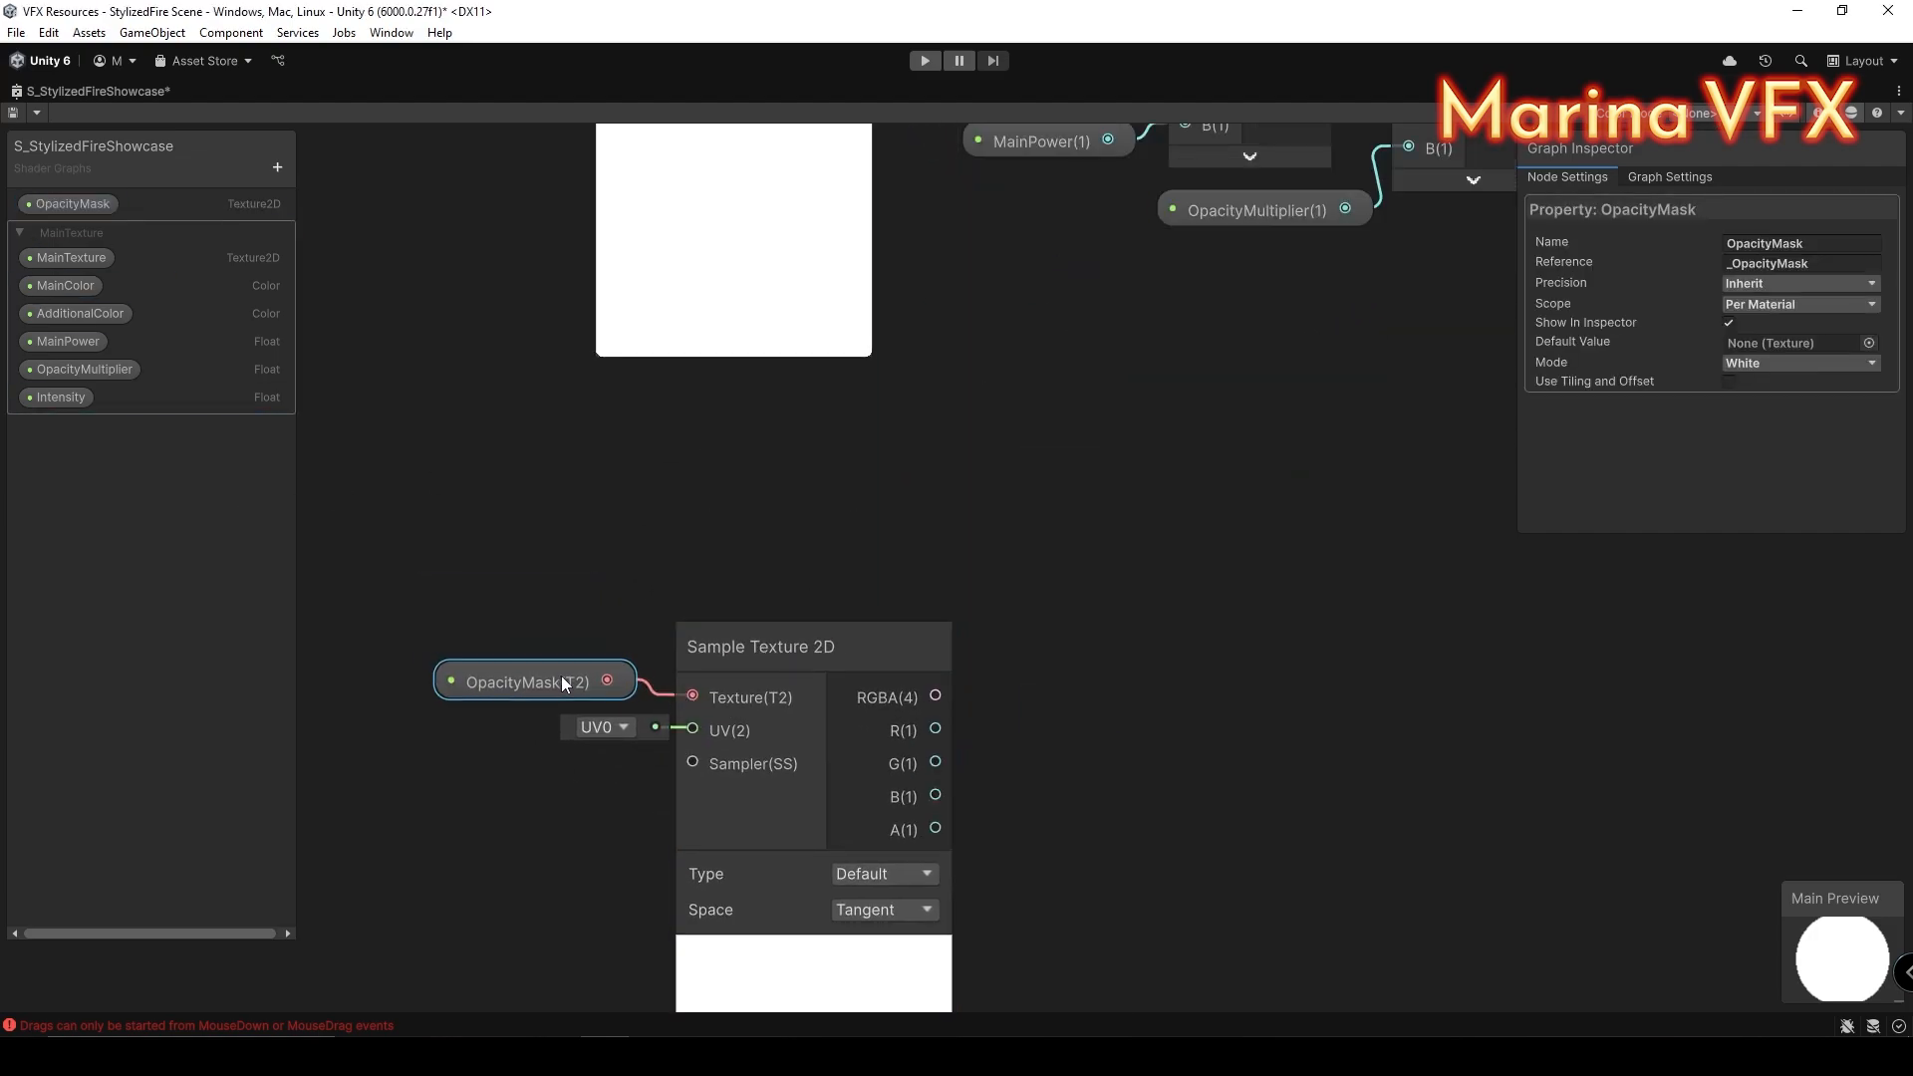
Step: Add a Power node and connect the mask sample's R output to its A input
{"action": "left_click", "coordinate": [1105, 677]}
{"action": "middle_click_drag", "start_coordinate": [1105, 677], "coordinate": [965, 596]}
{"action": "key", "text": "space"}
{"action": "type", "text": "power"}
{"action": "left_click", "coordinate": [1074, 517]}
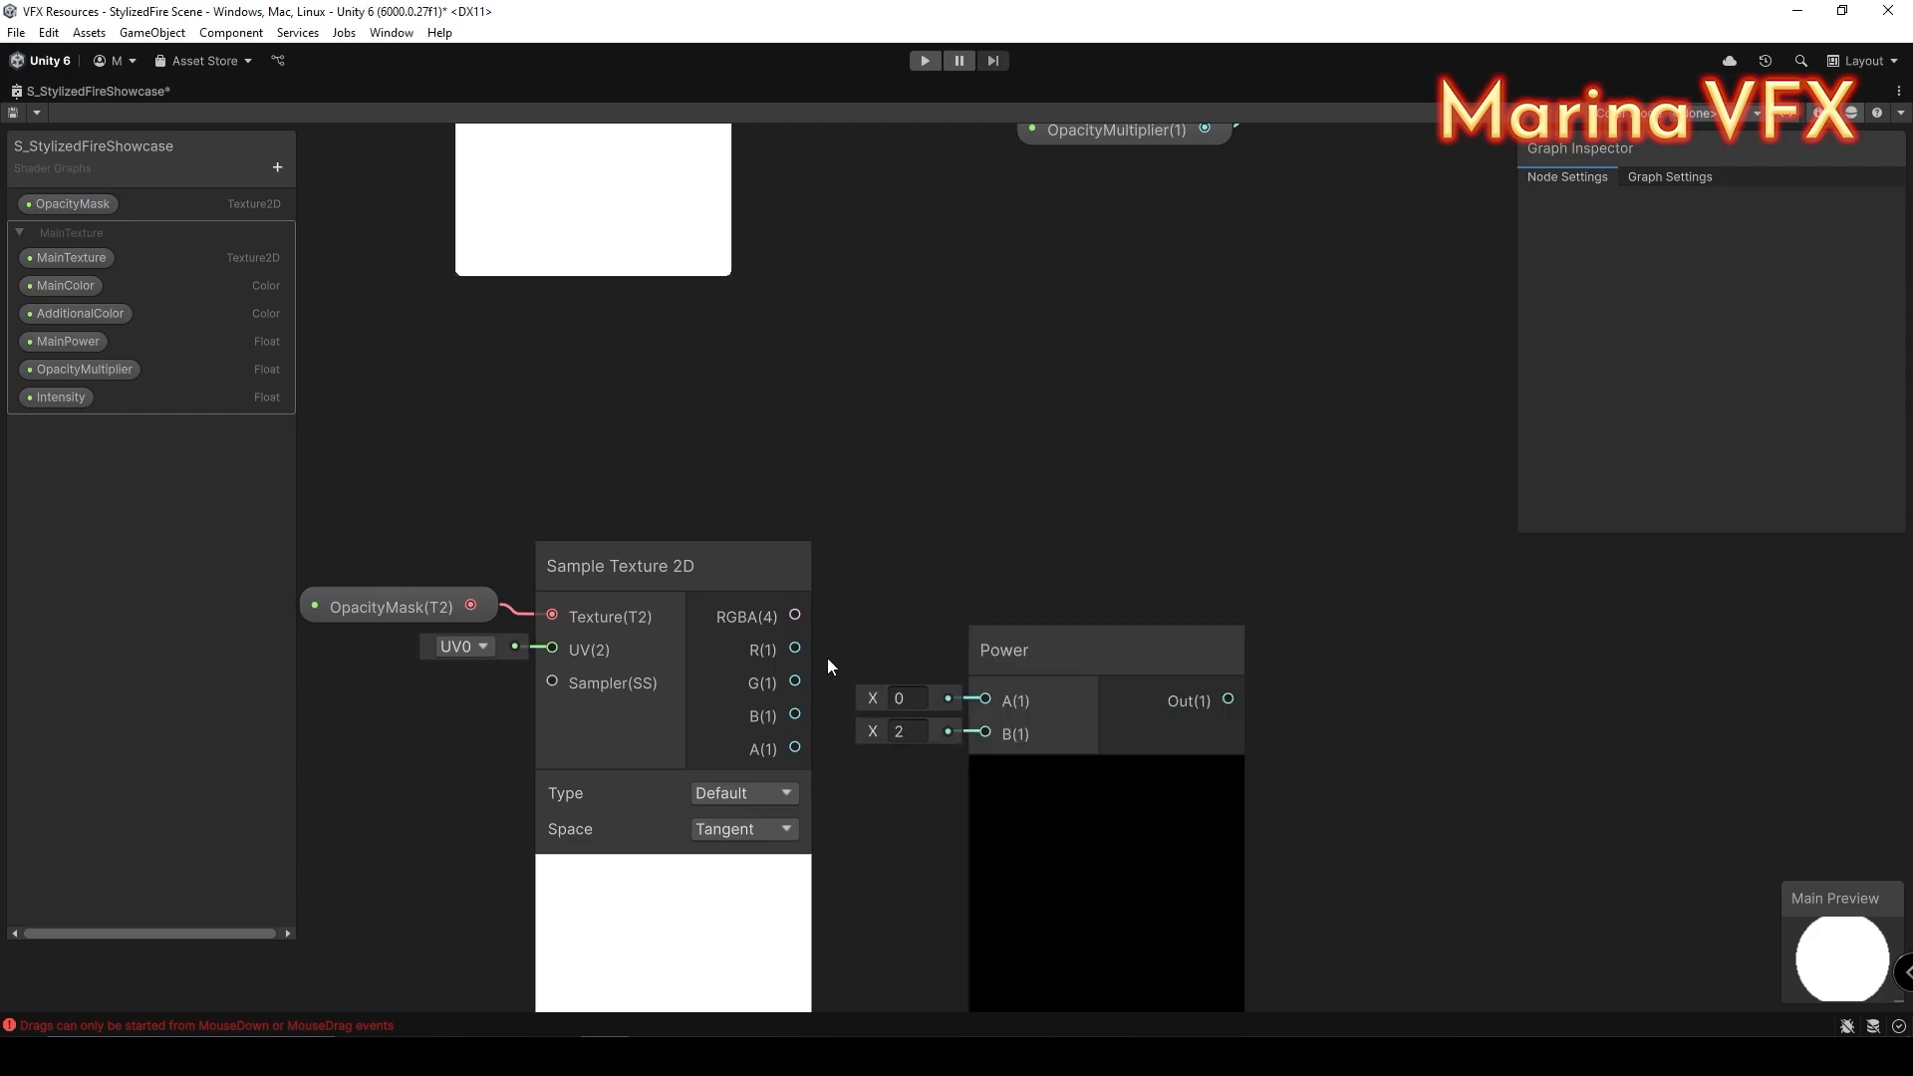
{"action": "left_click_drag", "start_coordinate": [795, 647], "coordinate": [982, 696]}
{"action": "left_click_drag", "start_coordinate": [1070, 644], "coordinate": [1187, 609]}
Step: Add a Float property named OpacityMaskPower with a default value of 1
{"action": "left_click", "coordinate": [281, 162]}
{"action": "left_click", "coordinate": [311, 200]}
{"action": "type", "text": "OpacityMaskPower"}
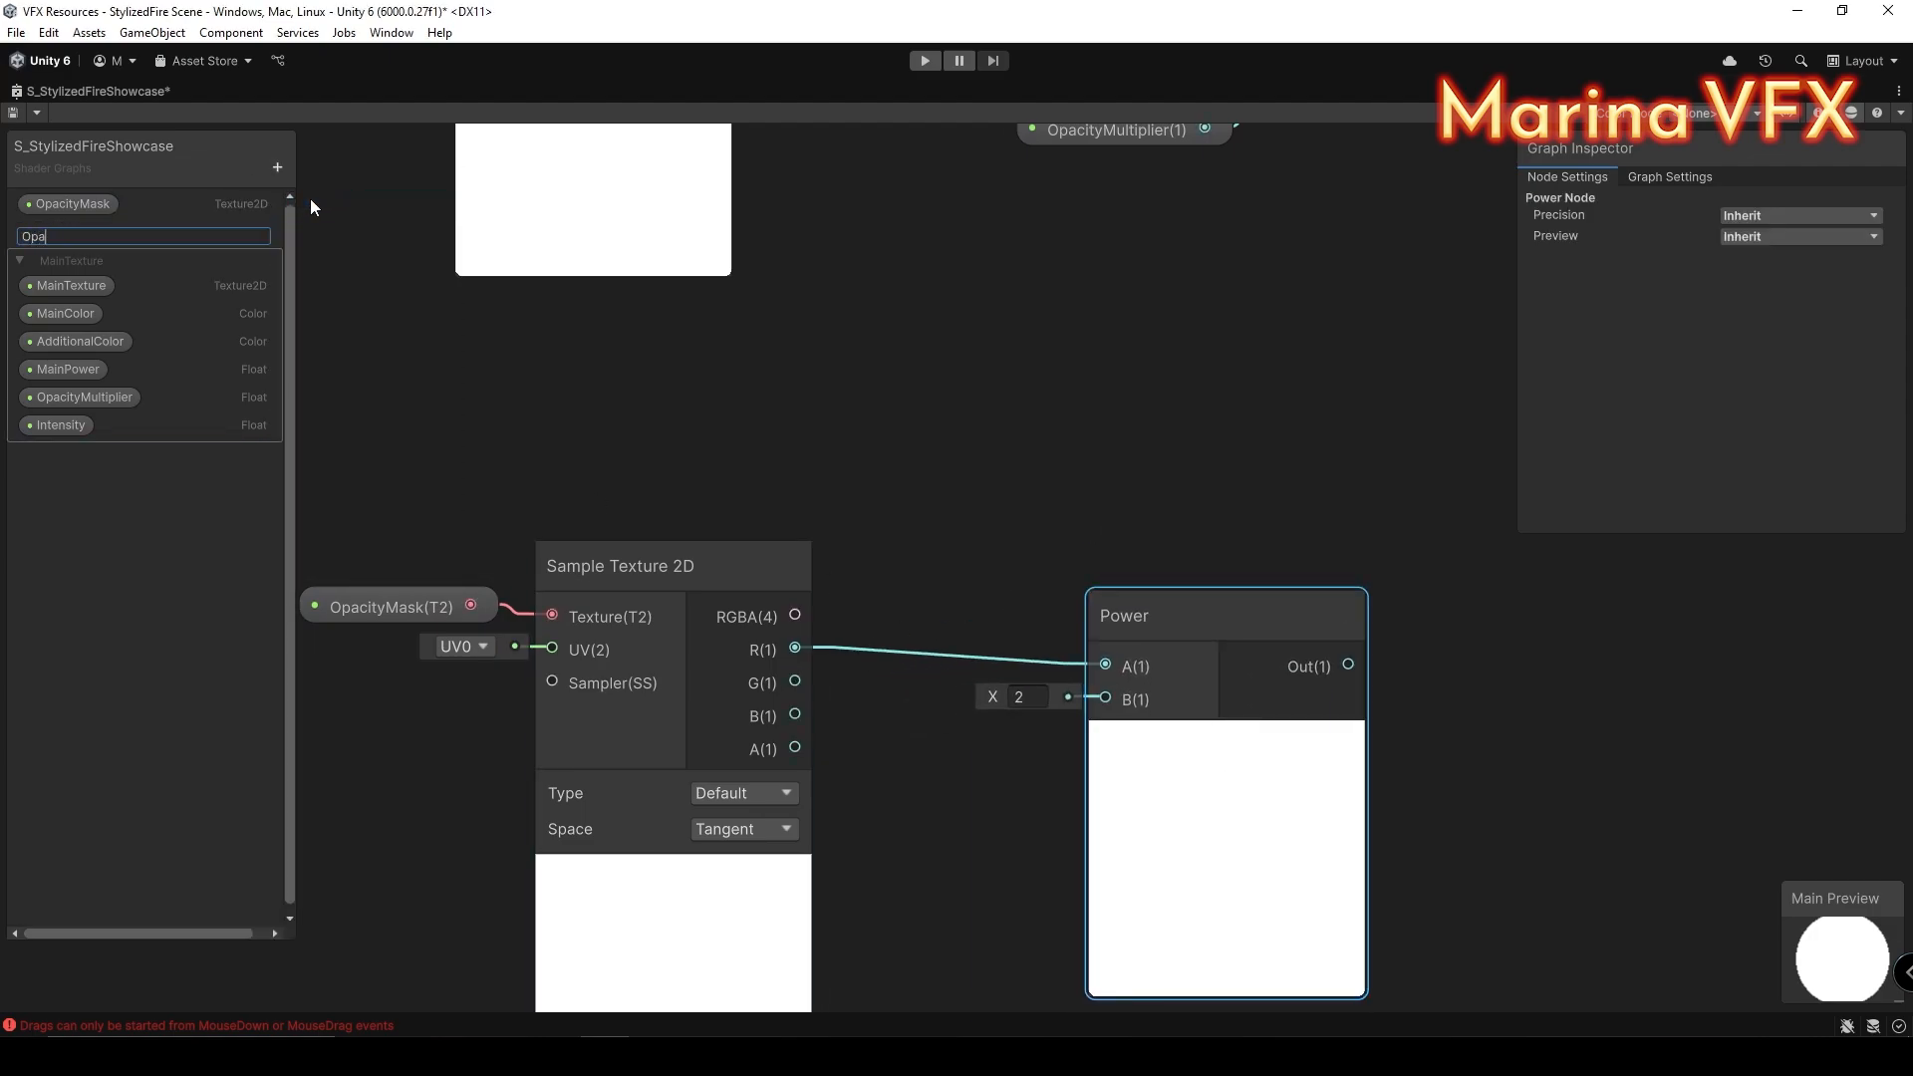
{"action": "key", "text": "Return"}
{"action": "left_click", "coordinate": [119, 231]}
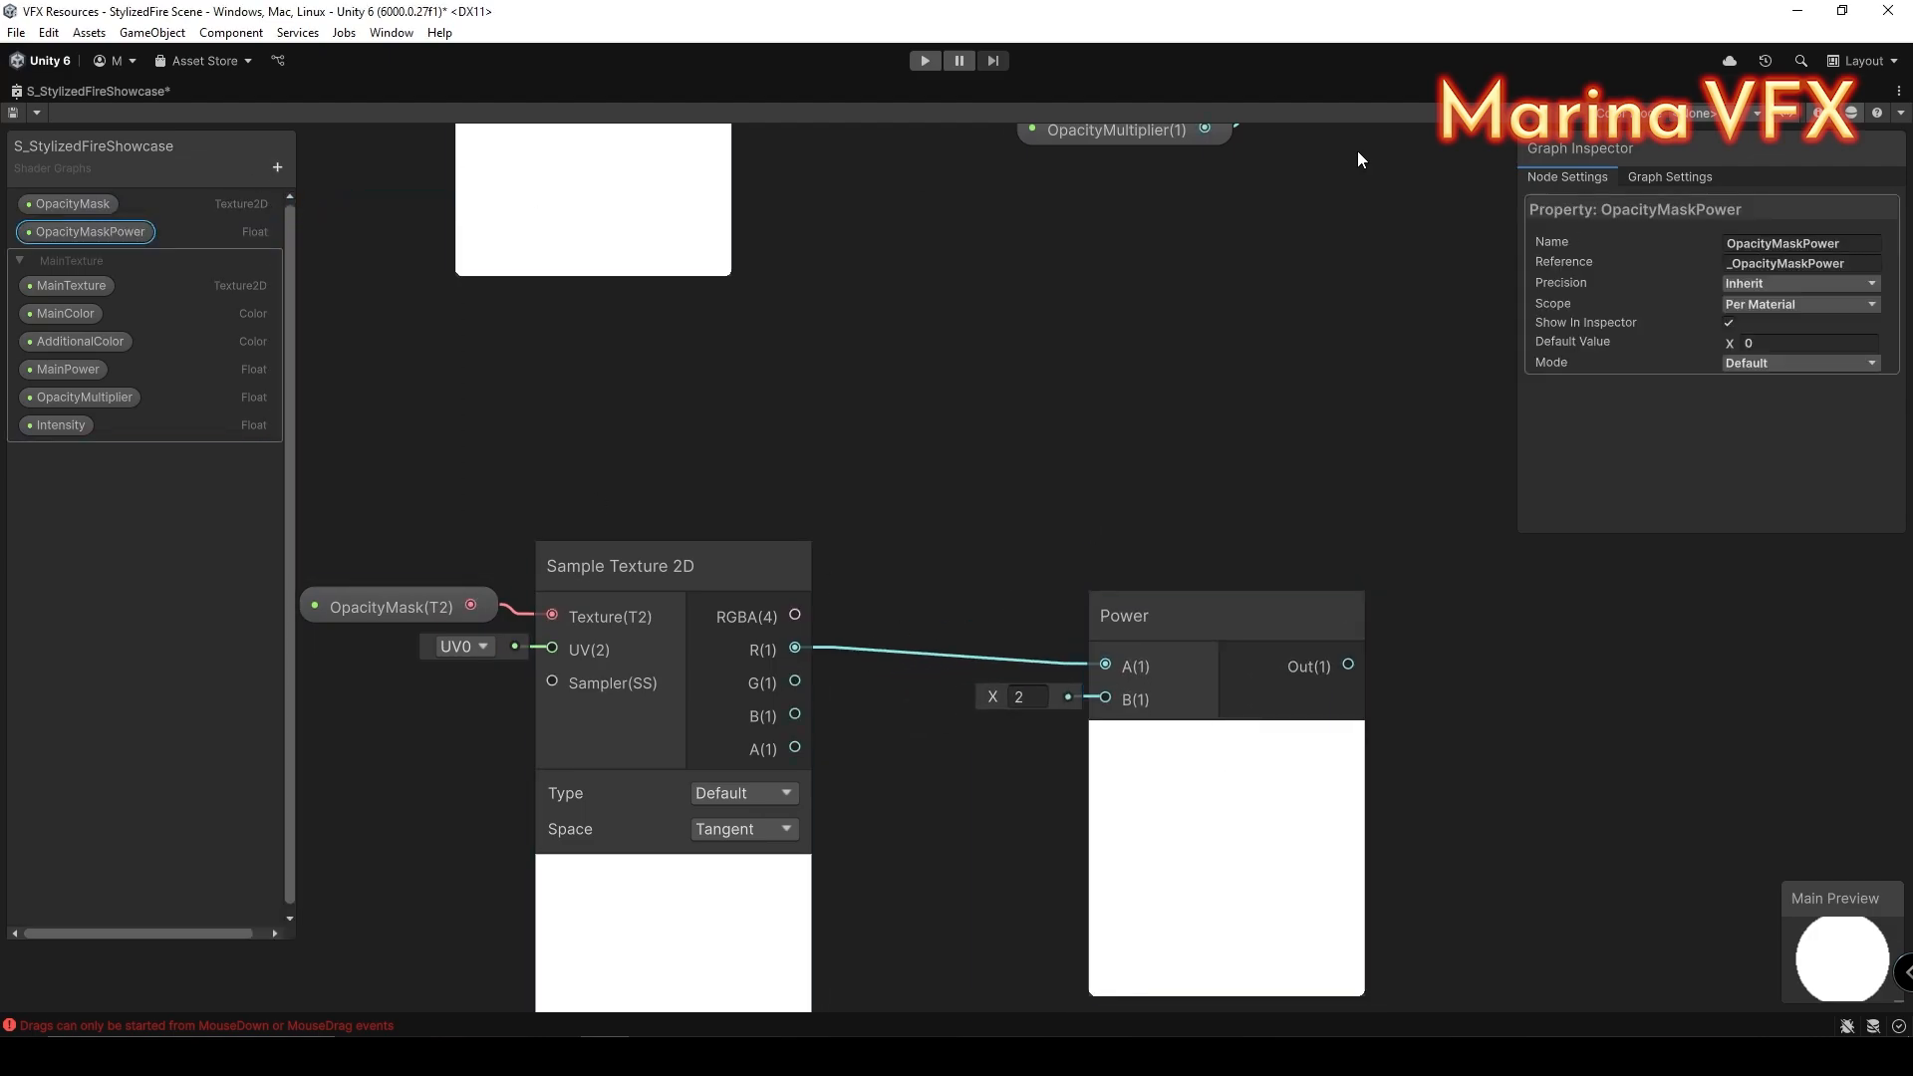
{"action": "left_click", "coordinate": [1794, 344]}
{"action": "type", "text": "1"}
Step: Connect OpacityMaskPower to the mask Power node's B input, collapse the node's preview, and arrange both compactly beside the sampler
{"action": "middle_click_drag", "start_coordinate": [1181, 431], "coordinate": [986, 301]}
{"action": "left_click_drag", "start_coordinate": [972, 486], "coordinate": [1085, 420]}
{"action": "left_click_drag", "start_coordinate": [109, 233], "coordinate": [700, 596]}
{"action": "left_click_drag", "start_coordinate": [905, 615], "coordinate": [1025, 500]}
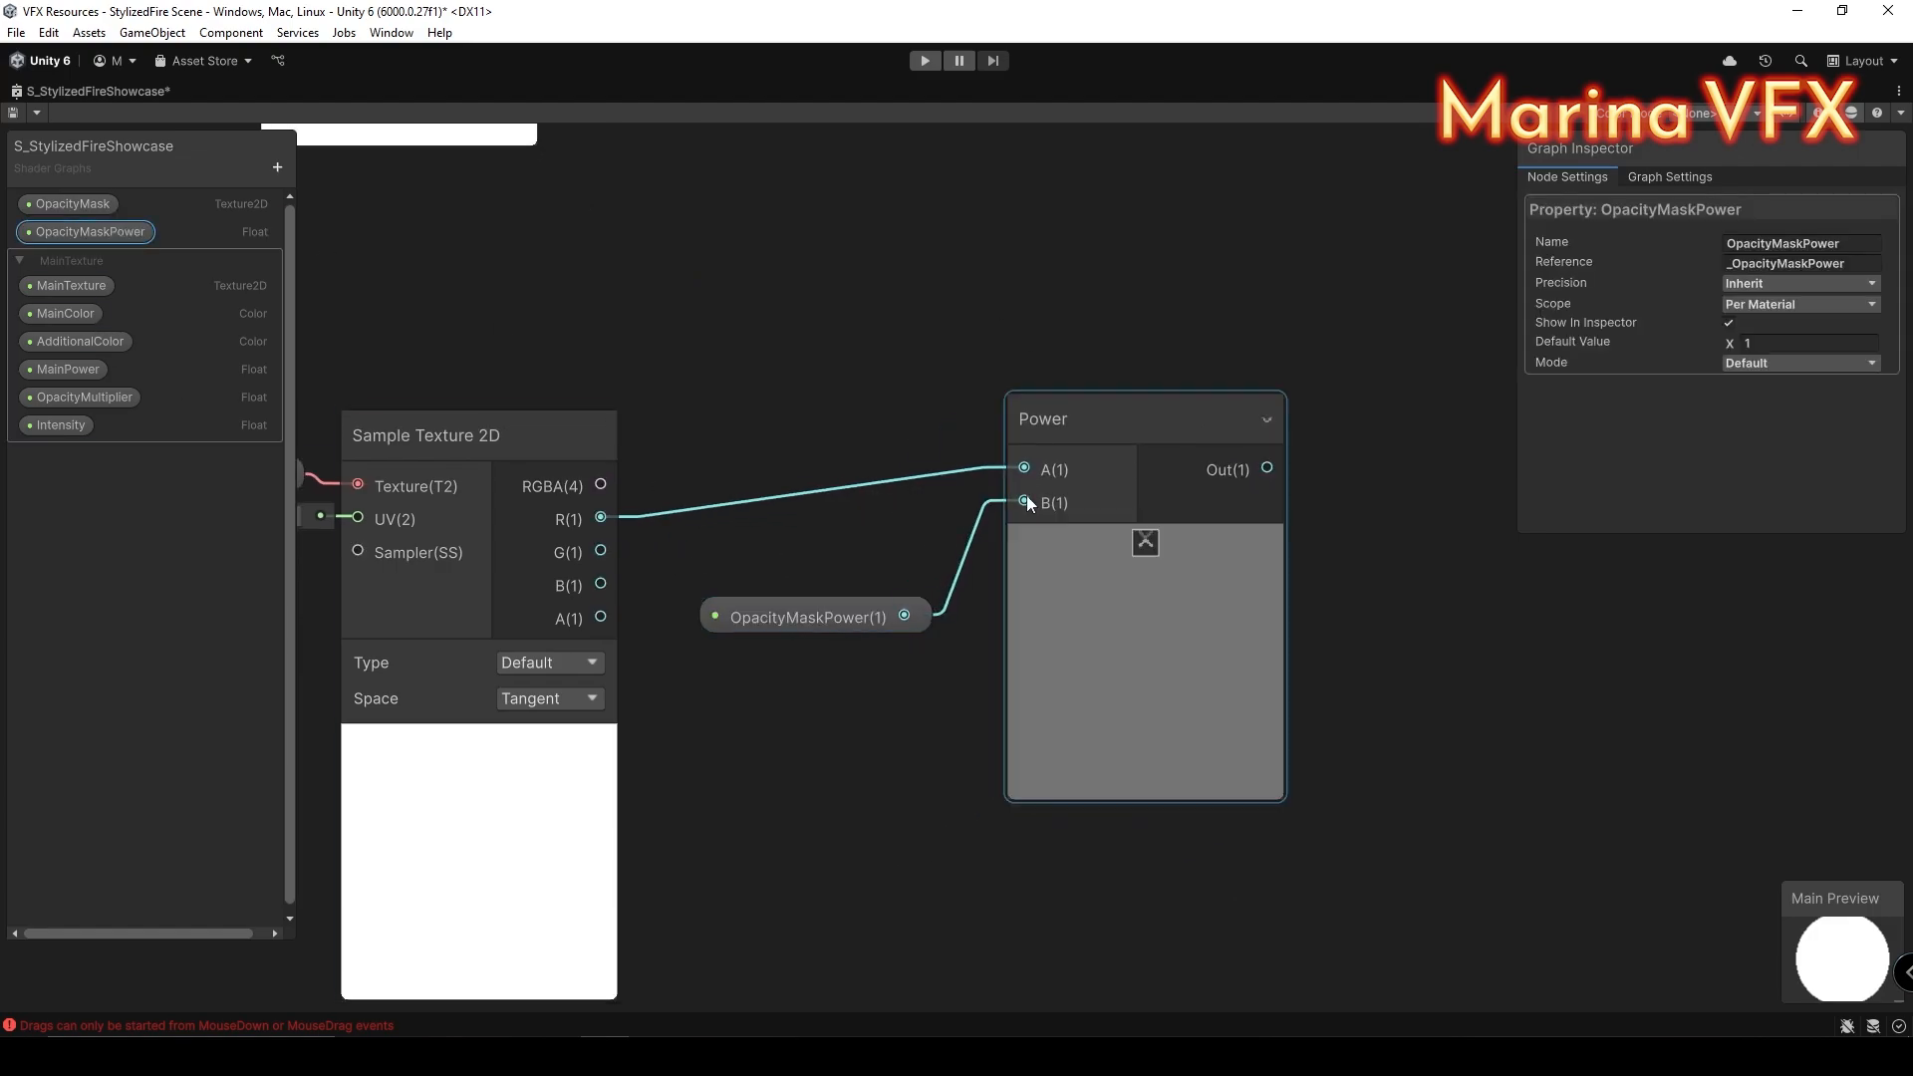
{"action": "left_click_drag", "start_coordinate": [1081, 425], "coordinate": [1064, 493]}
{"action": "left_click_drag", "start_coordinate": [845, 458], "coordinate": [1016, 627]}
{"action": "left_click_drag", "start_coordinate": [1076, 608], "coordinate": [960, 589]}
{"action": "left_click", "coordinate": [1012, 594]}
{"action": "left_click_drag", "start_coordinate": [684, 591], "coordinate": [893, 638]}
{"action": "middle_click_drag", "start_coordinate": [989, 378], "coordinate": [915, 430]}
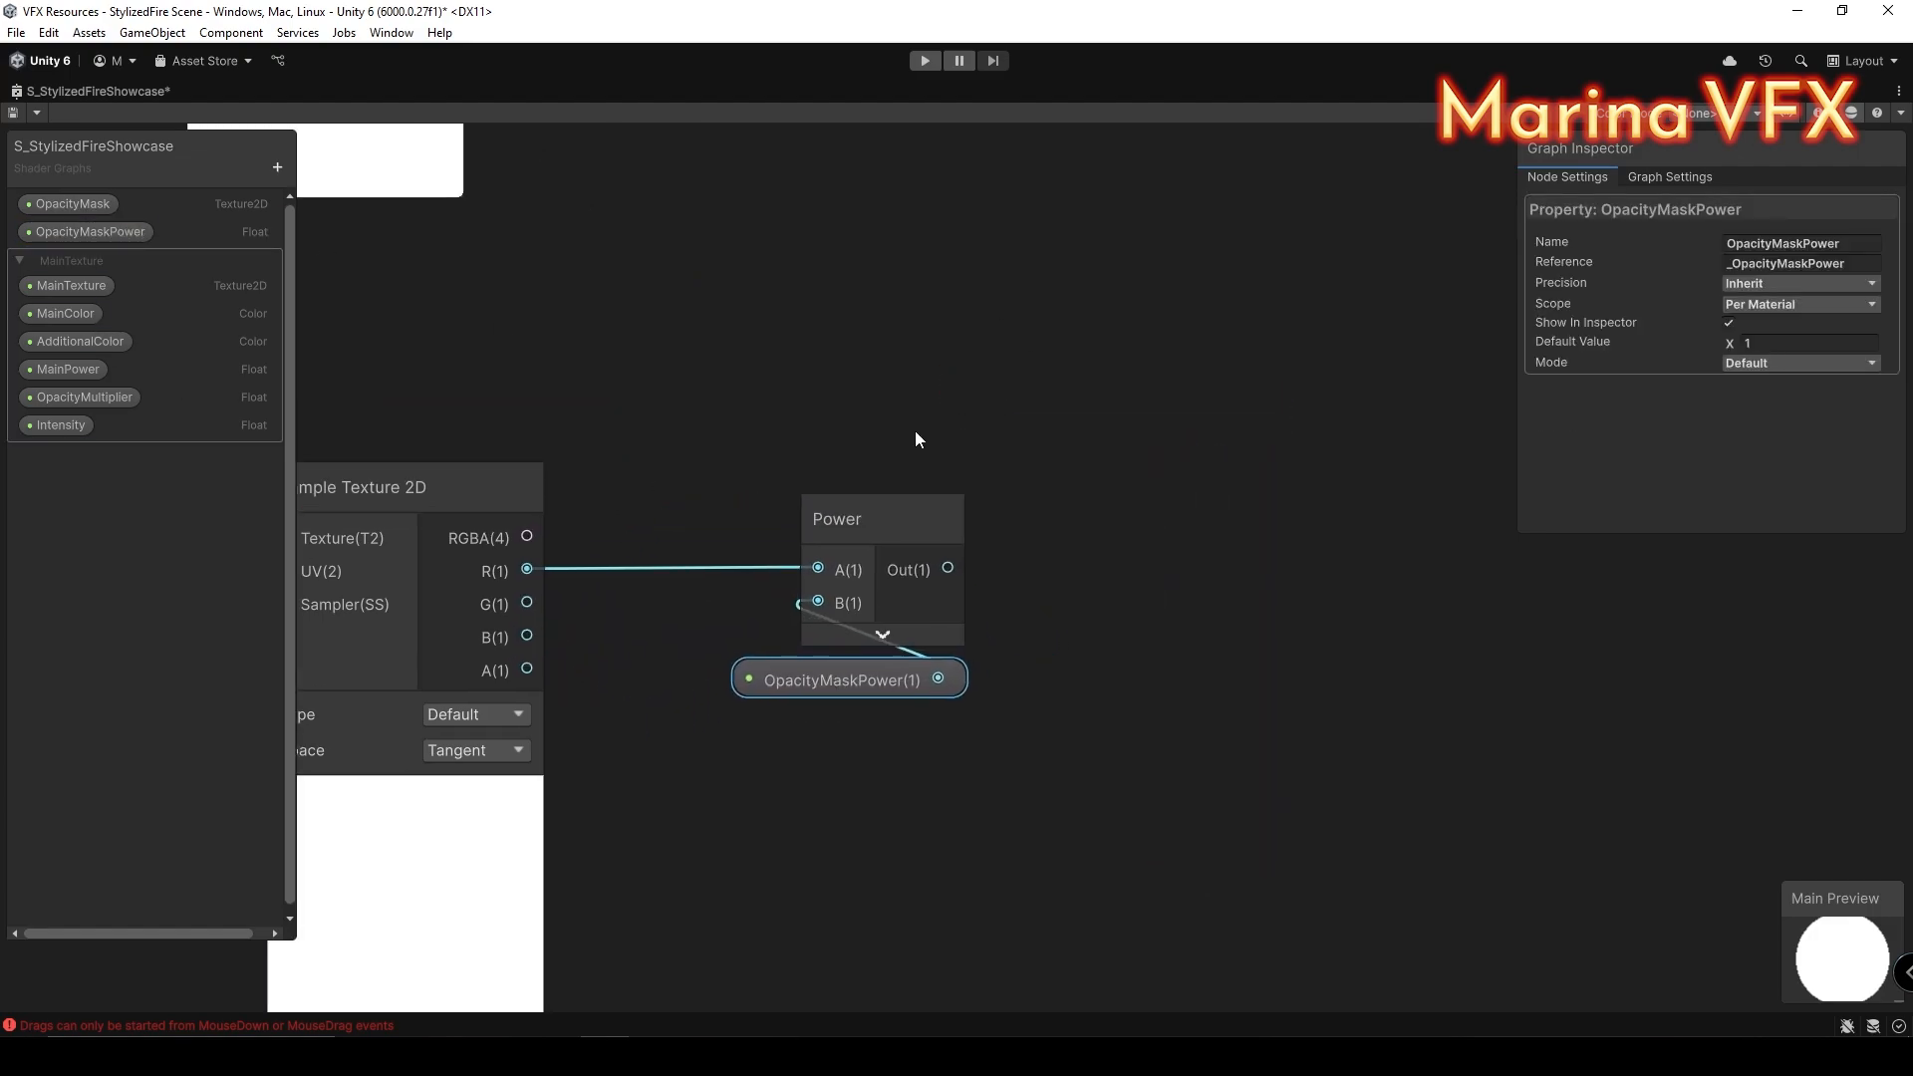
{"action": "left_click_drag", "start_coordinate": [909, 520], "coordinate": [722, 505], "text": "ctrl"}
{"action": "left_click", "coordinate": [901, 414]}
Step: Make room before the Saturate node and add a Multiply node with the mask's Power output in B
{"action": "scroll", "coordinate": [915, 408], "scroll_direction": "down", "scroll_amount": 3}
{"action": "middle_click_drag", "start_coordinate": [915, 408], "coordinate": [759, 631]}
{"action": "left_click_drag", "start_coordinate": [1033, 309], "coordinate": [1227, 292]}
{"action": "key", "text": "space"}
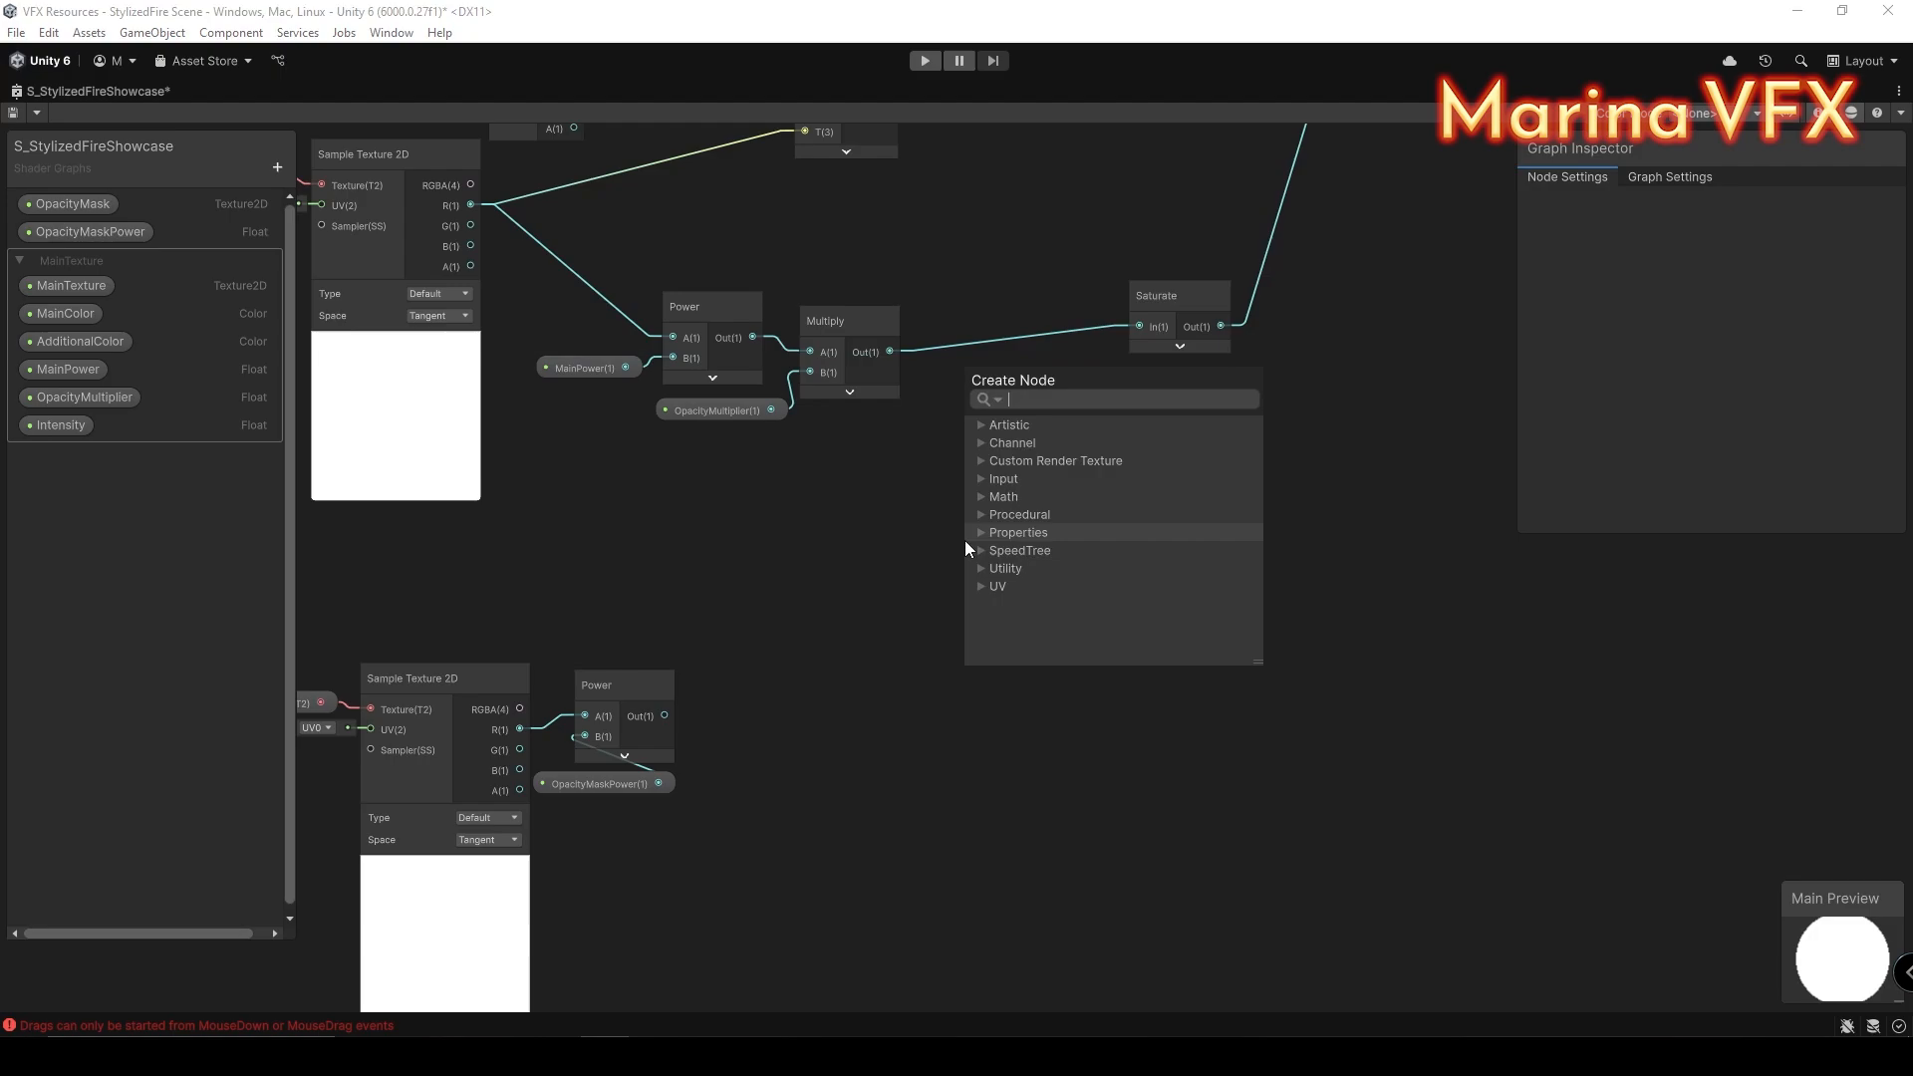
{"action": "type", "text": "mul"}
{"action": "left_click", "coordinate": [1045, 506]}
{"action": "left_click", "coordinate": [1051, 659]}
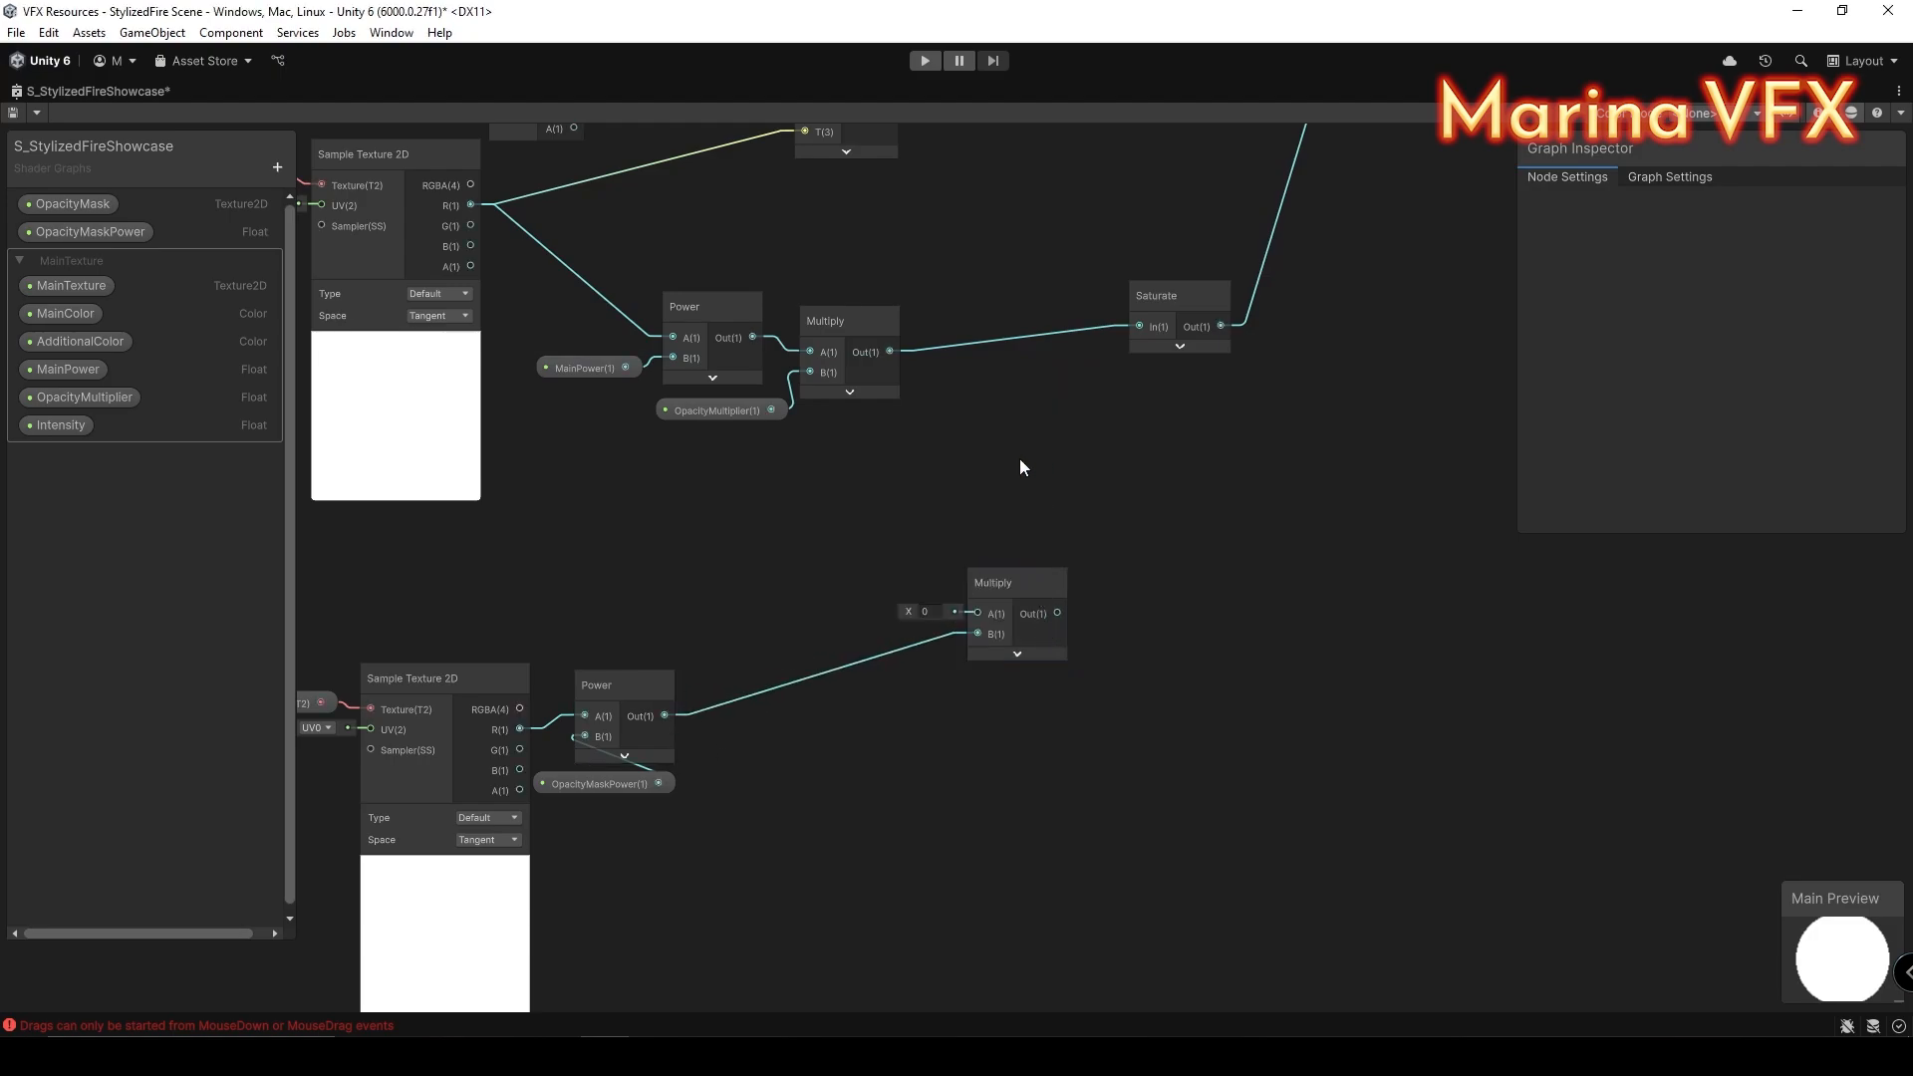
Step: Route the OpacityMultiplier Multiply output through the new Multiply node's A input and on into Saturate
{"action": "scroll", "coordinate": [917, 590], "scroll_direction": "up", "scroll_amount": 5}
{"action": "left_click_drag", "start_coordinate": [702, 399], "coordinate": [906, 790]}
{"action": "left_click_drag", "start_coordinate": [1086, 791], "coordinate": [1263, 345]}
{"action": "scroll", "coordinate": [1126, 657], "scroll_direction": "down", "scroll_amount": 4}
{"action": "middle_click_drag", "start_coordinate": [1113, 601], "coordinate": [1070, 572]}
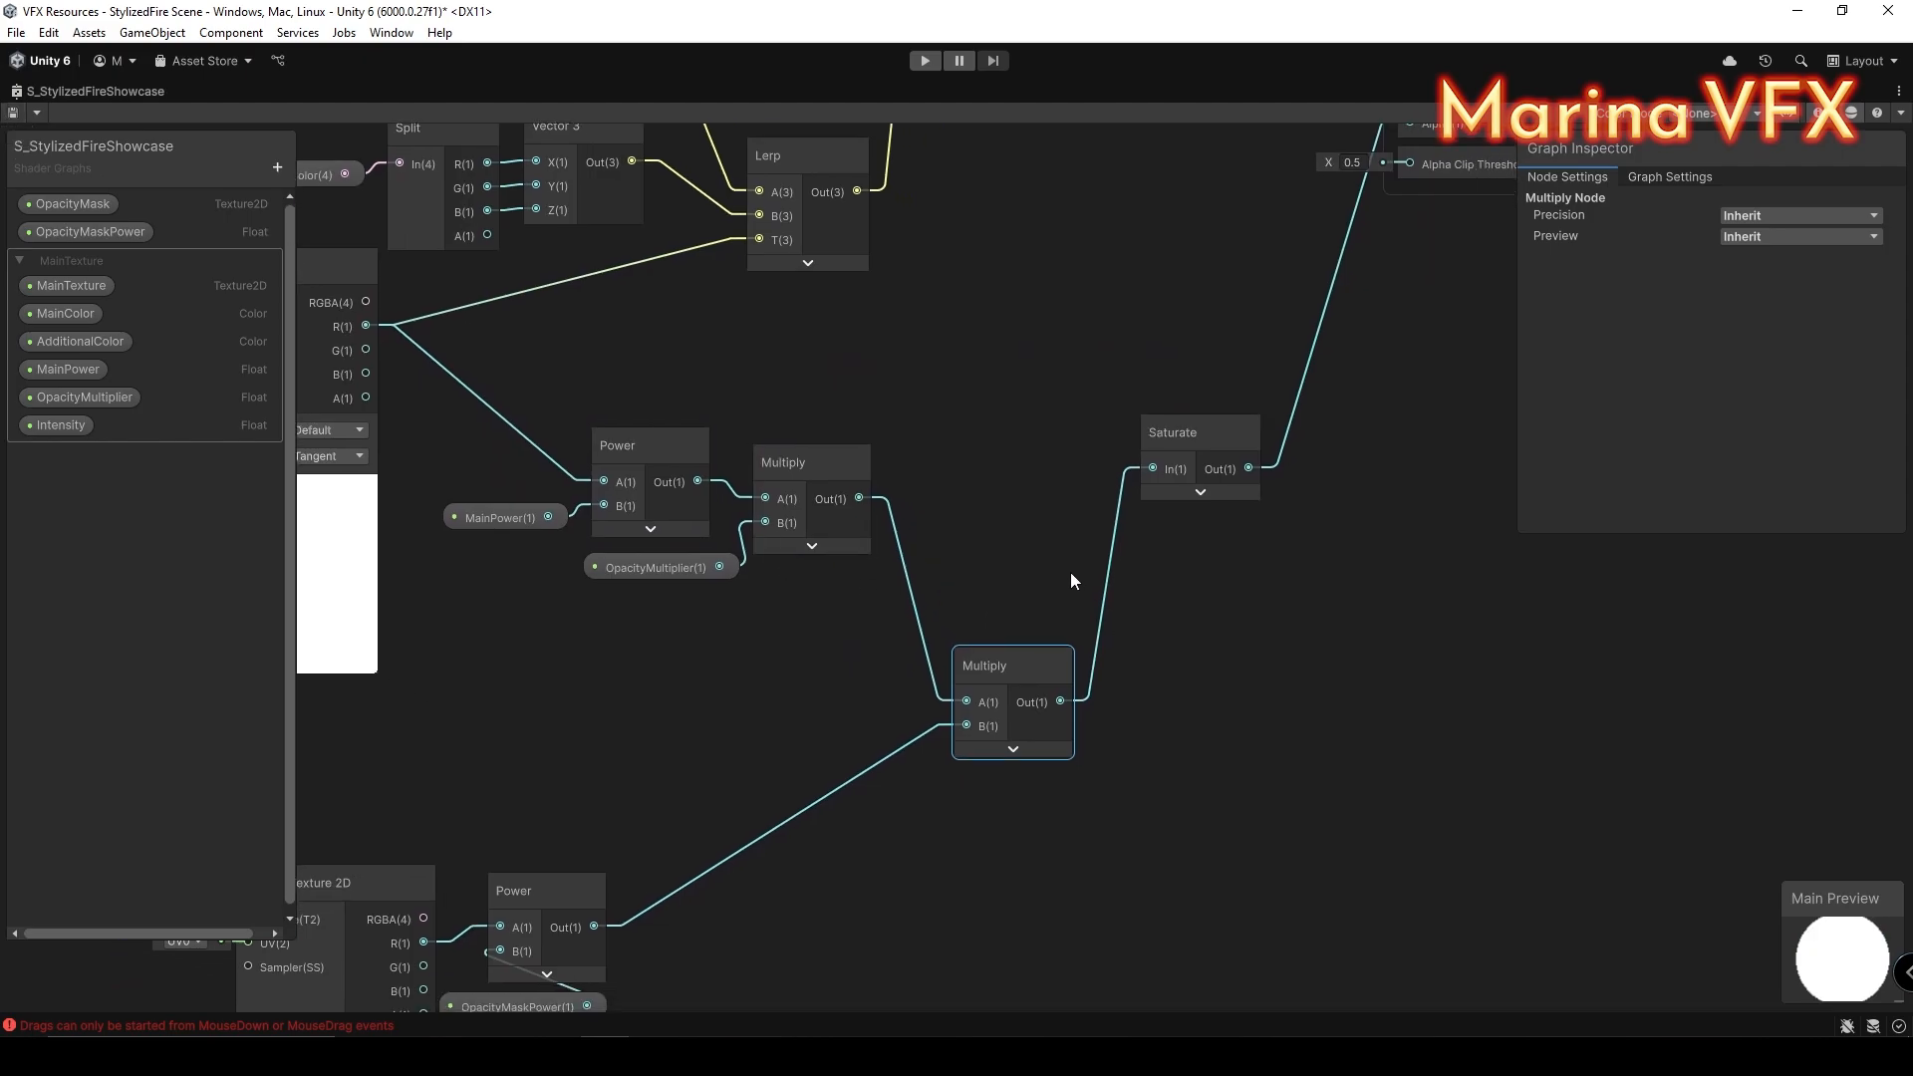
Step: Tidy the positions of the Multiply and OpacityMultiplier nodes in the opacity branch
{"action": "left_click_drag", "start_coordinate": [782, 519], "coordinate": [789, 488]}
{"action": "left_click_drag", "start_coordinate": [687, 564], "coordinate": [659, 574]}
{"action": "left_click", "coordinate": [696, 636]}
{"action": "middle_click_drag", "start_coordinate": [696, 637], "coordinate": [689, 668]}
{"action": "scroll", "coordinate": [690, 668], "scroll_direction": "down", "scroll_amount": 2}
{"action": "middle_click_drag", "start_coordinate": [538, 837], "coordinate": [795, 513]}
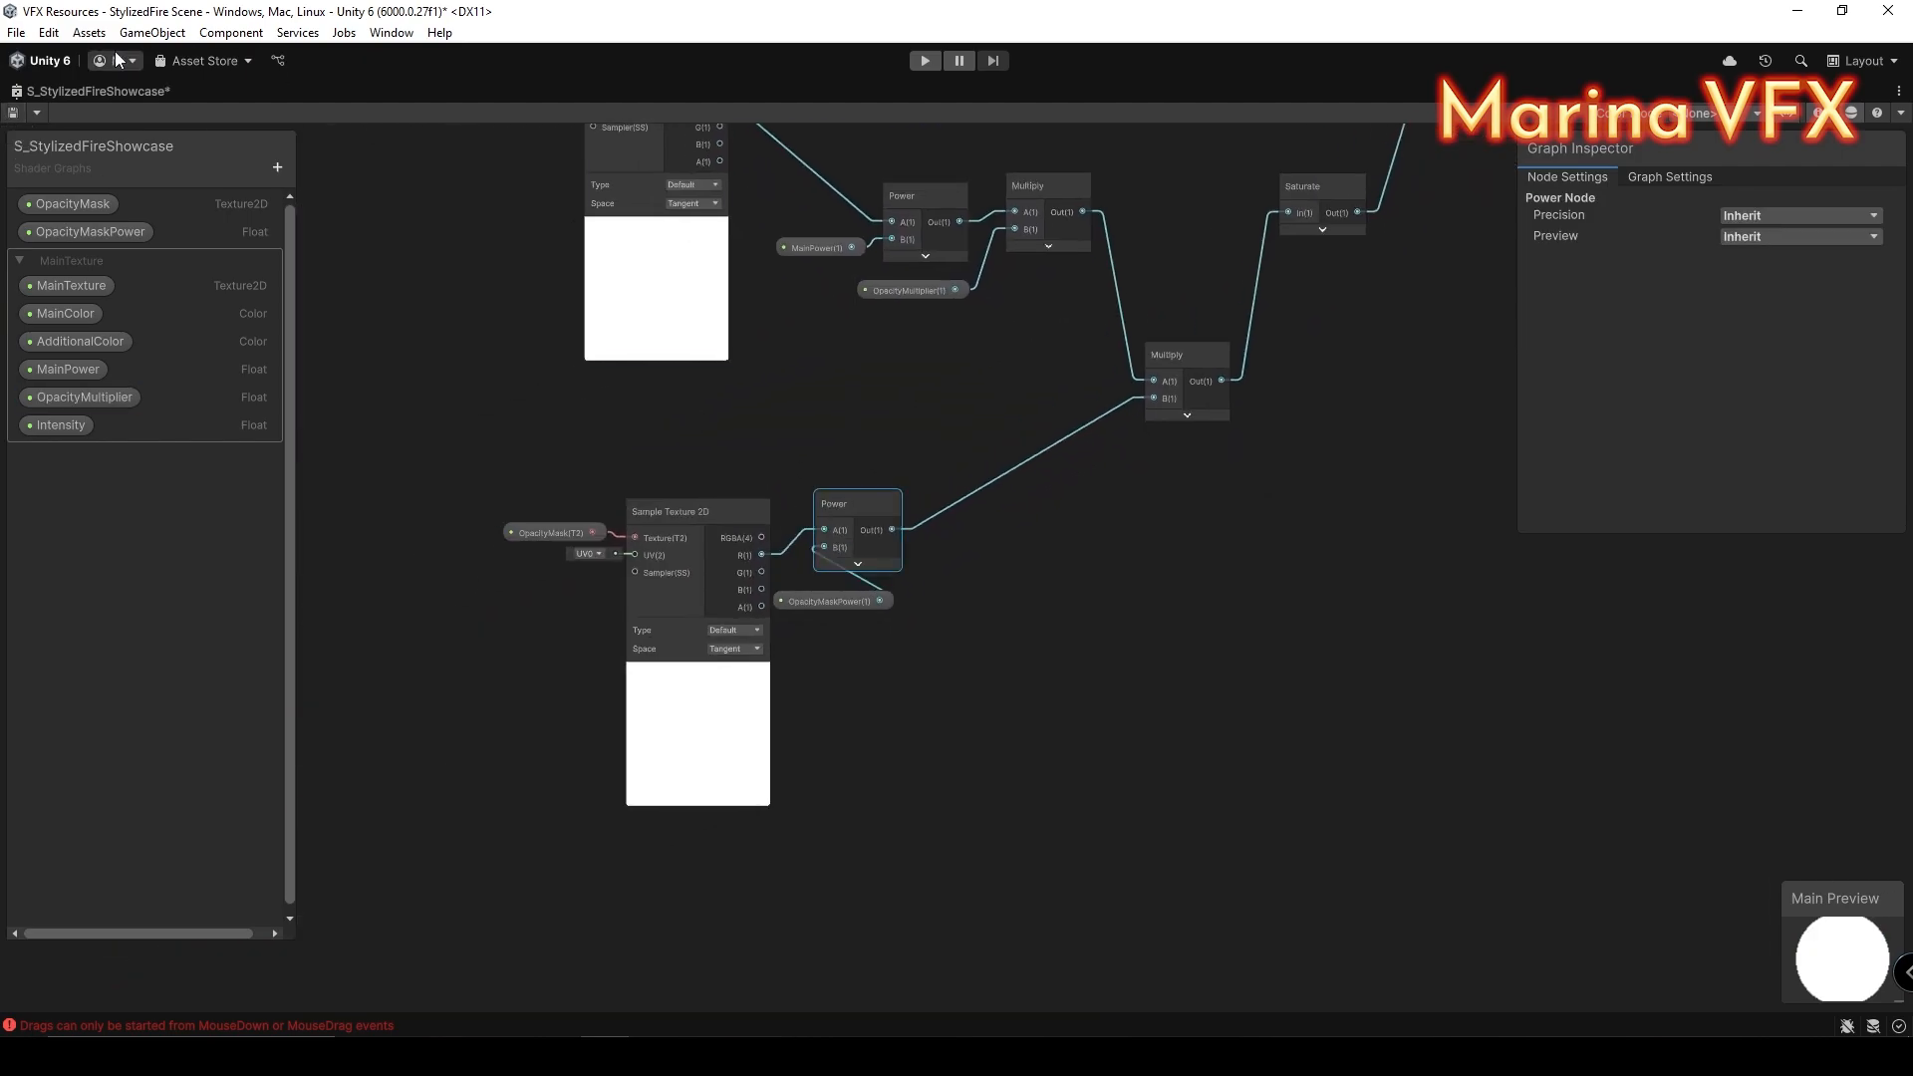
Step: Assign the glow_01 texture as the OpacityMask of the fire emitter's material and set OpacityMaskPower to 1.19
{"action": "right_click", "coordinate": [99, 91]}
{"action": "left_click", "coordinate": [139, 104]}
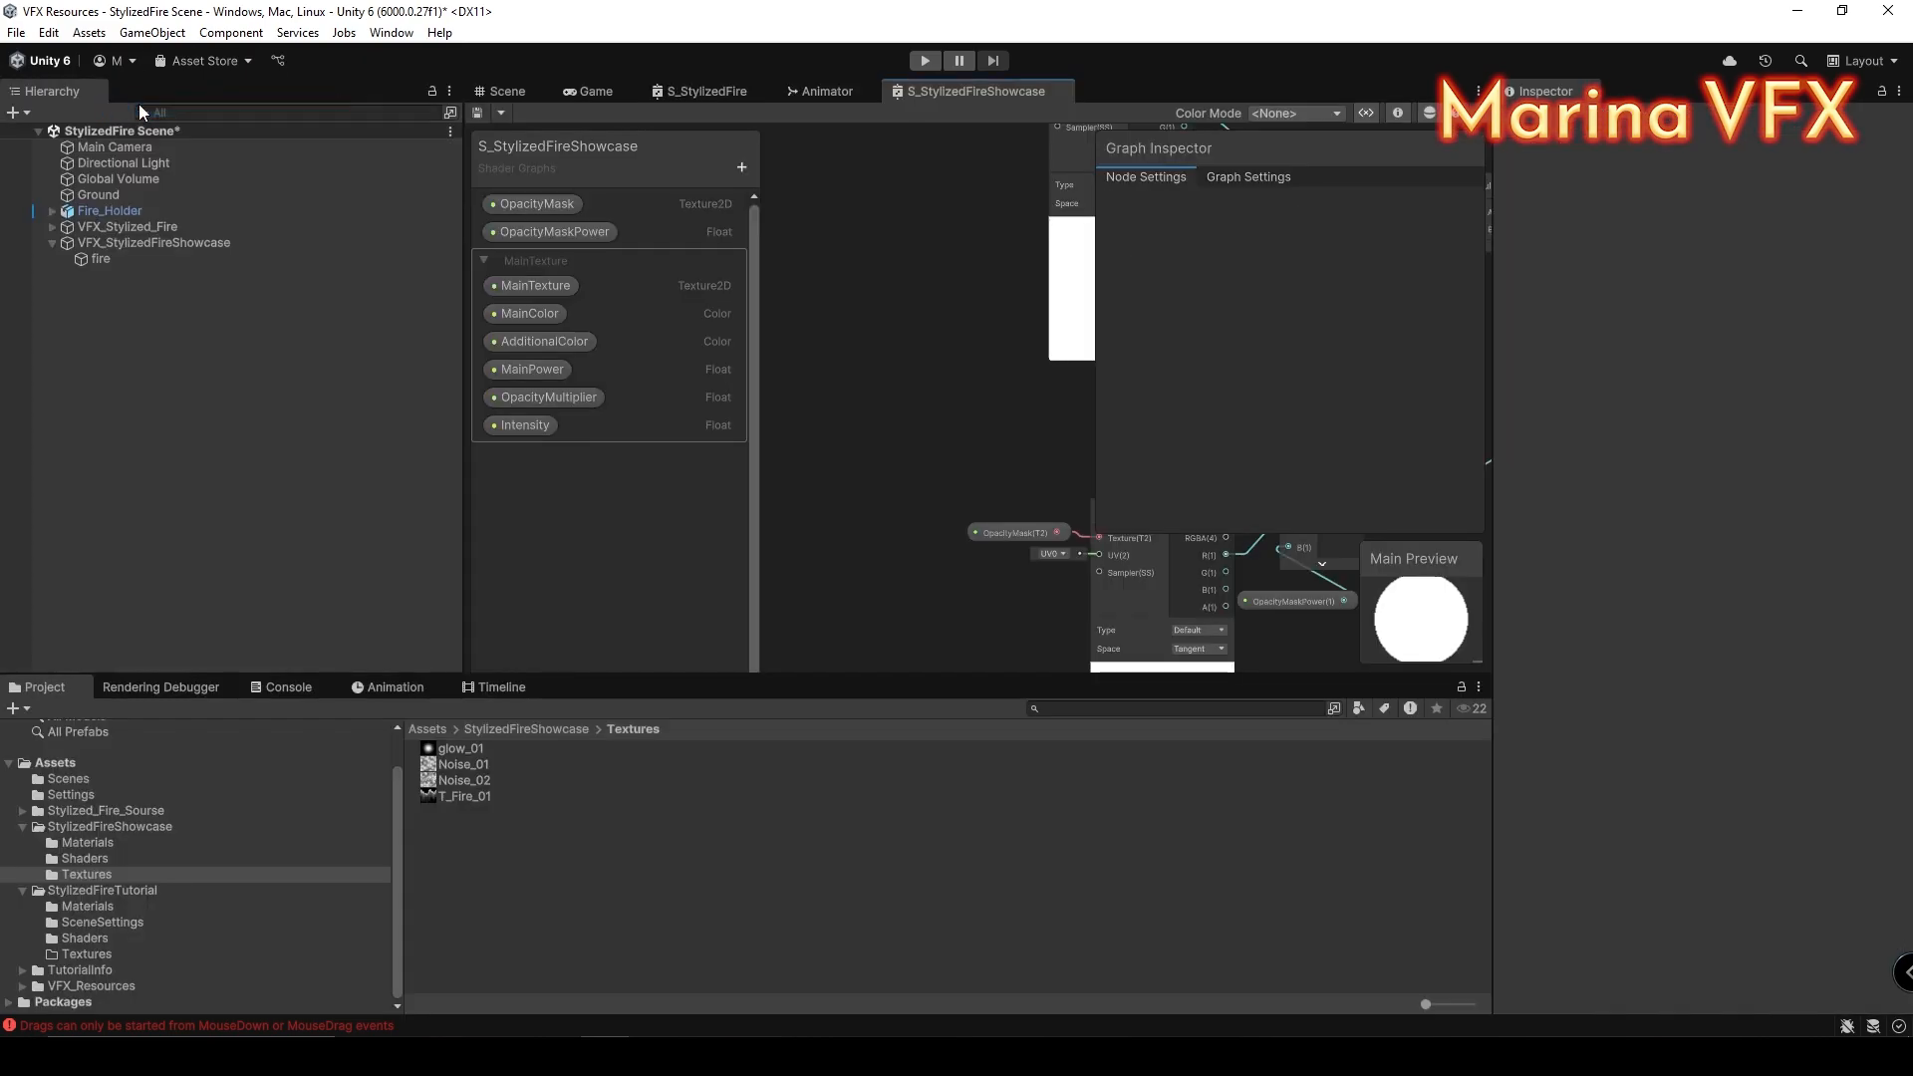
{"action": "left_click", "coordinate": [503, 91]}
{"action": "left_click", "coordinate": [51, 257]}
{"action": "scroll", "coordinate": [1713, 736], "scroll_direction": "down", "scroll_amount": 10}
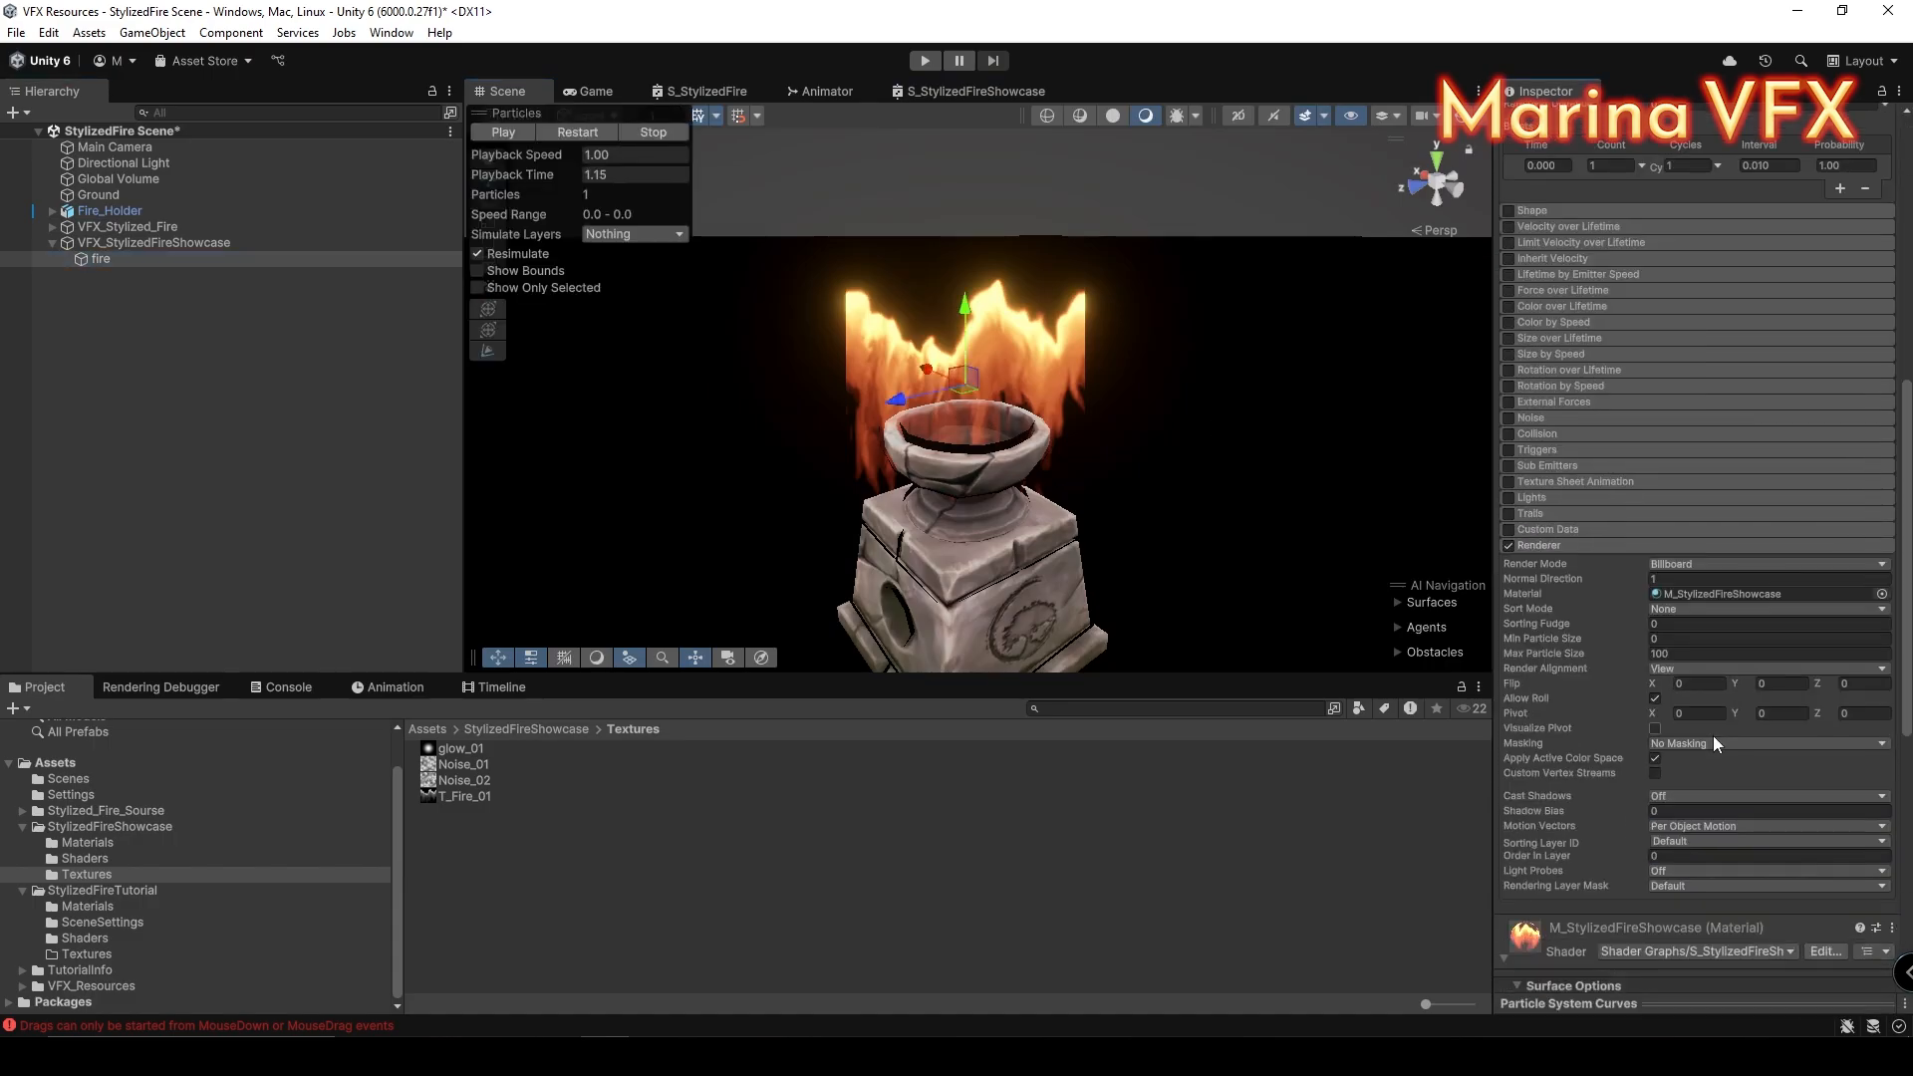
{"action": "left_click_drag", "start_coordinate": [449, 750], "coordinate": [1874, 620]}
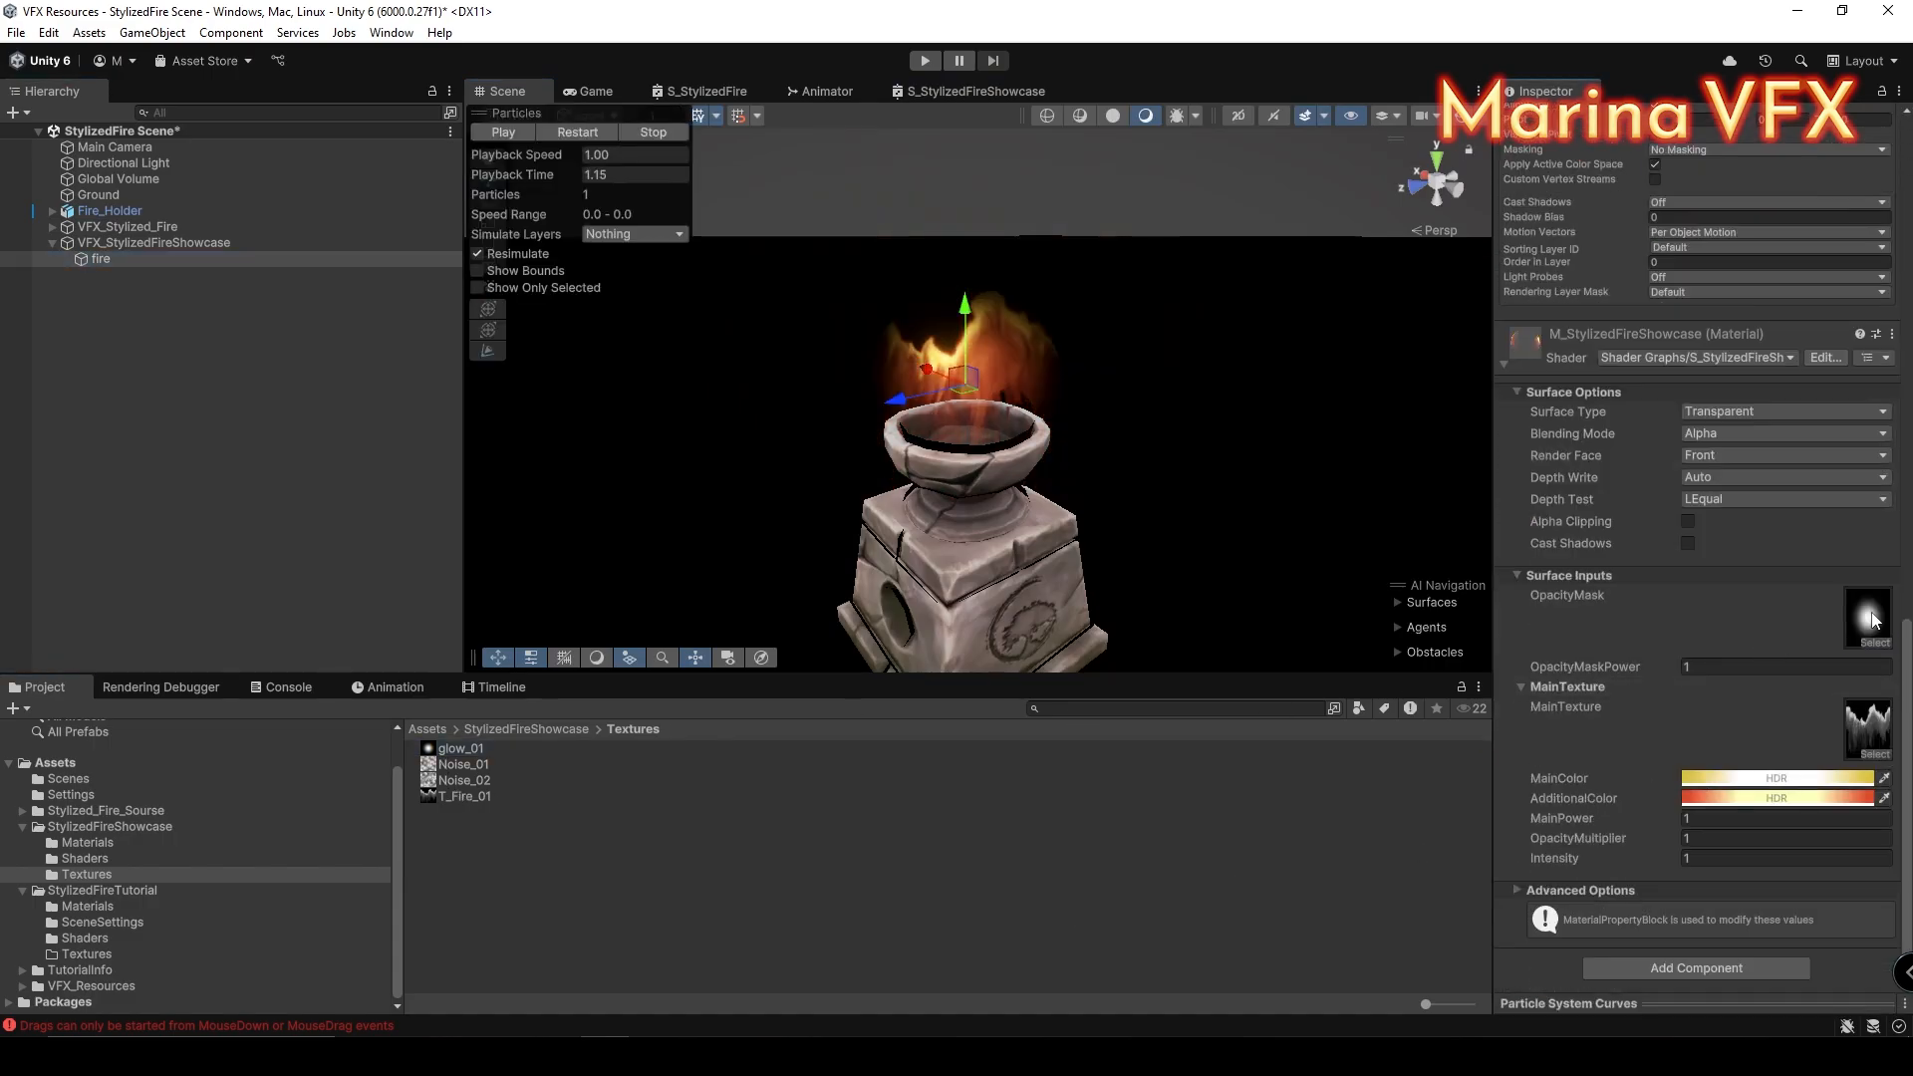
{"action": "left_click_drag", "start_coordinate": [1665, 666], "coordinate": [1683, 673]}
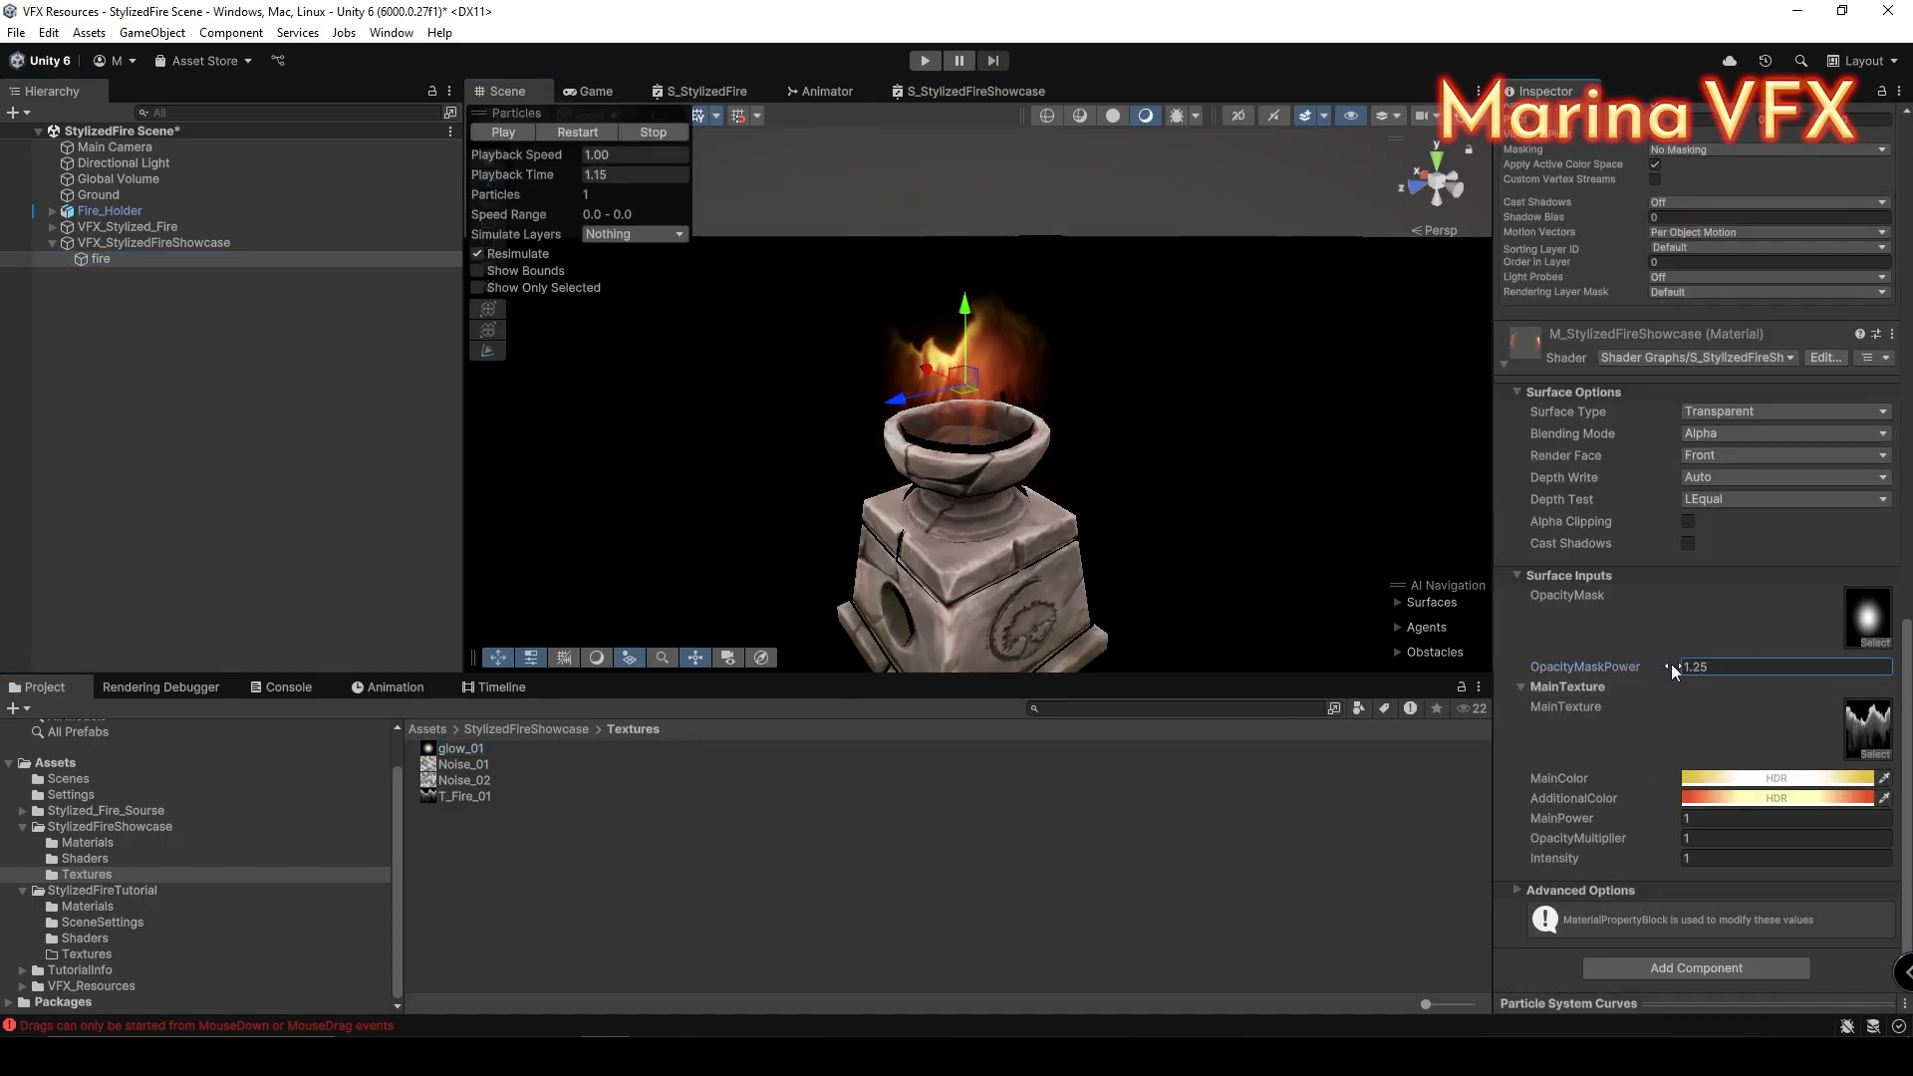
Step: Create an OpacityMask category in the shader graph's properties and move OpacityMask and OpacityMaskPower into it
{"action": "double_click", "coordinate": [949, 91]}
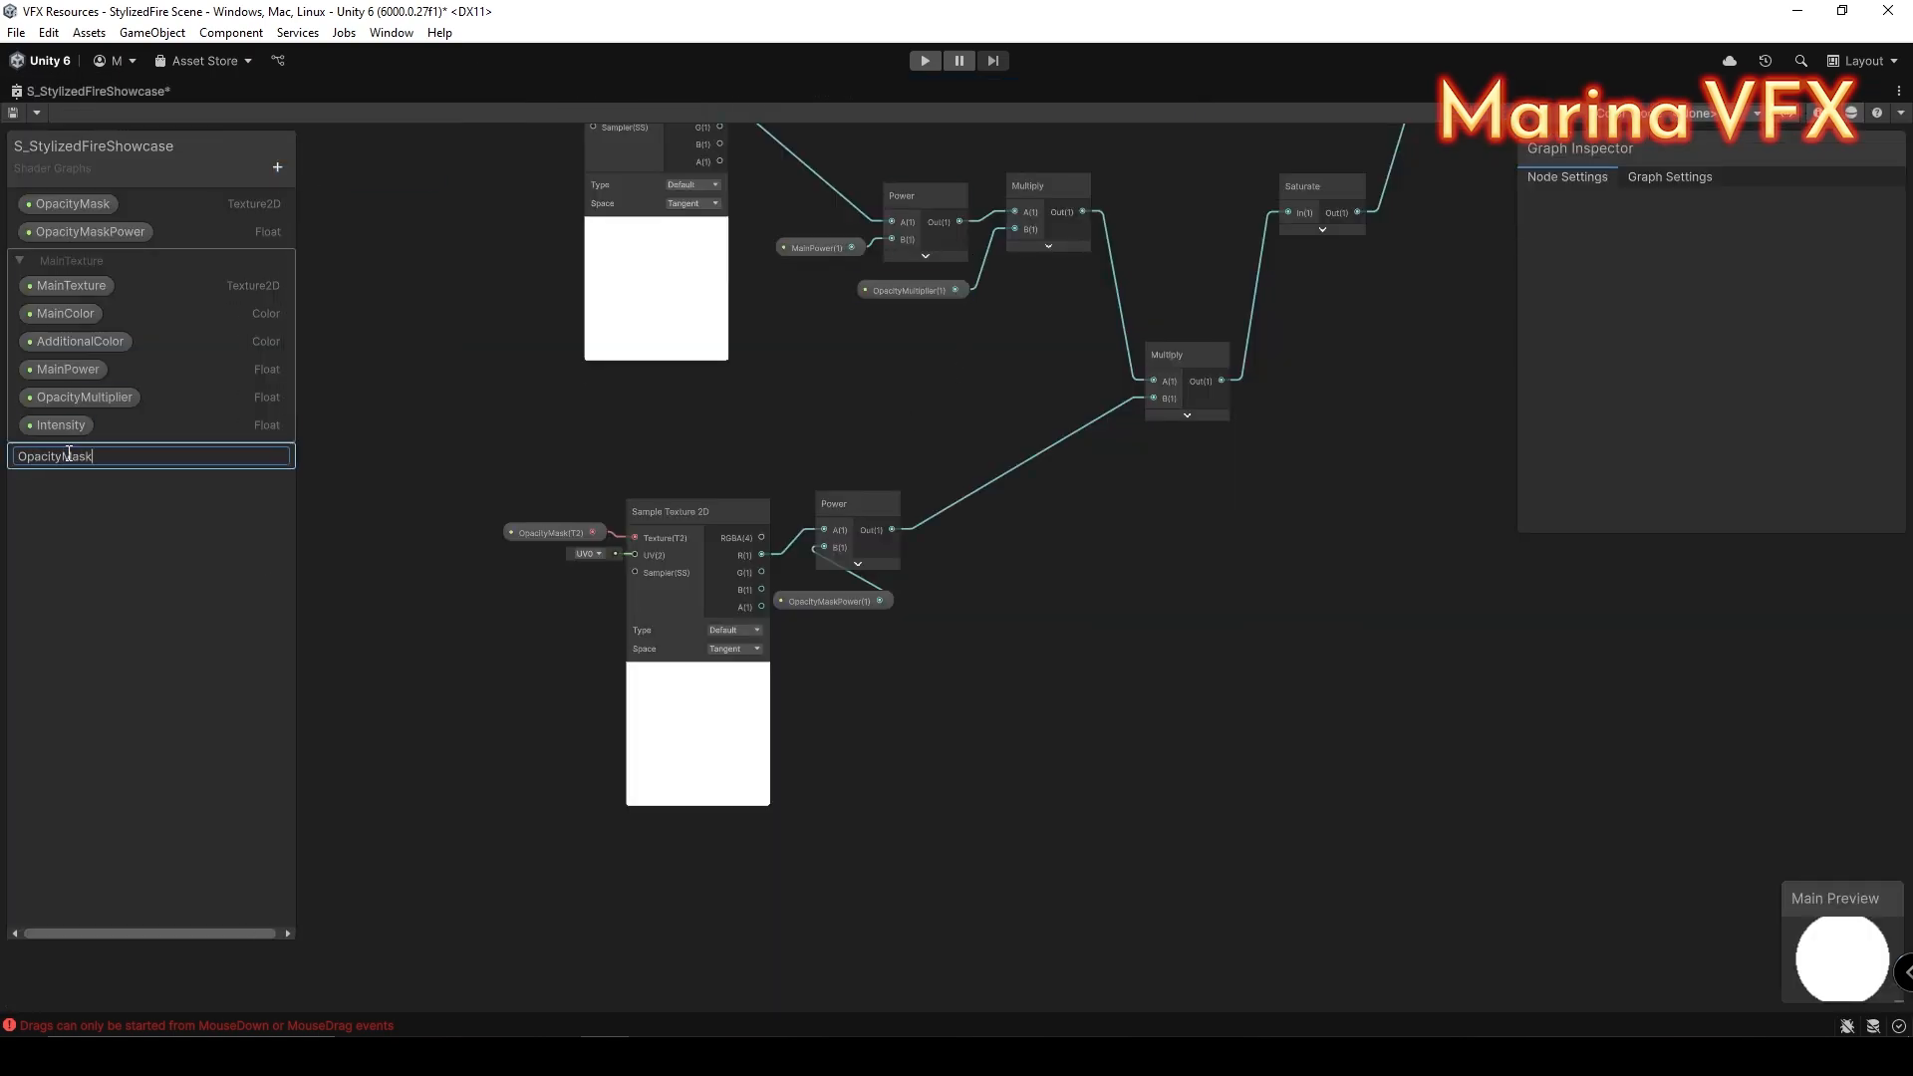
{"action": "left_click_drag", "start_coordinate": [68, 203], "coordinate": [48, 459]}
{"action": "left_click_drag", "start_coordinate": [73, 201], "coordinate": [141, 572]}
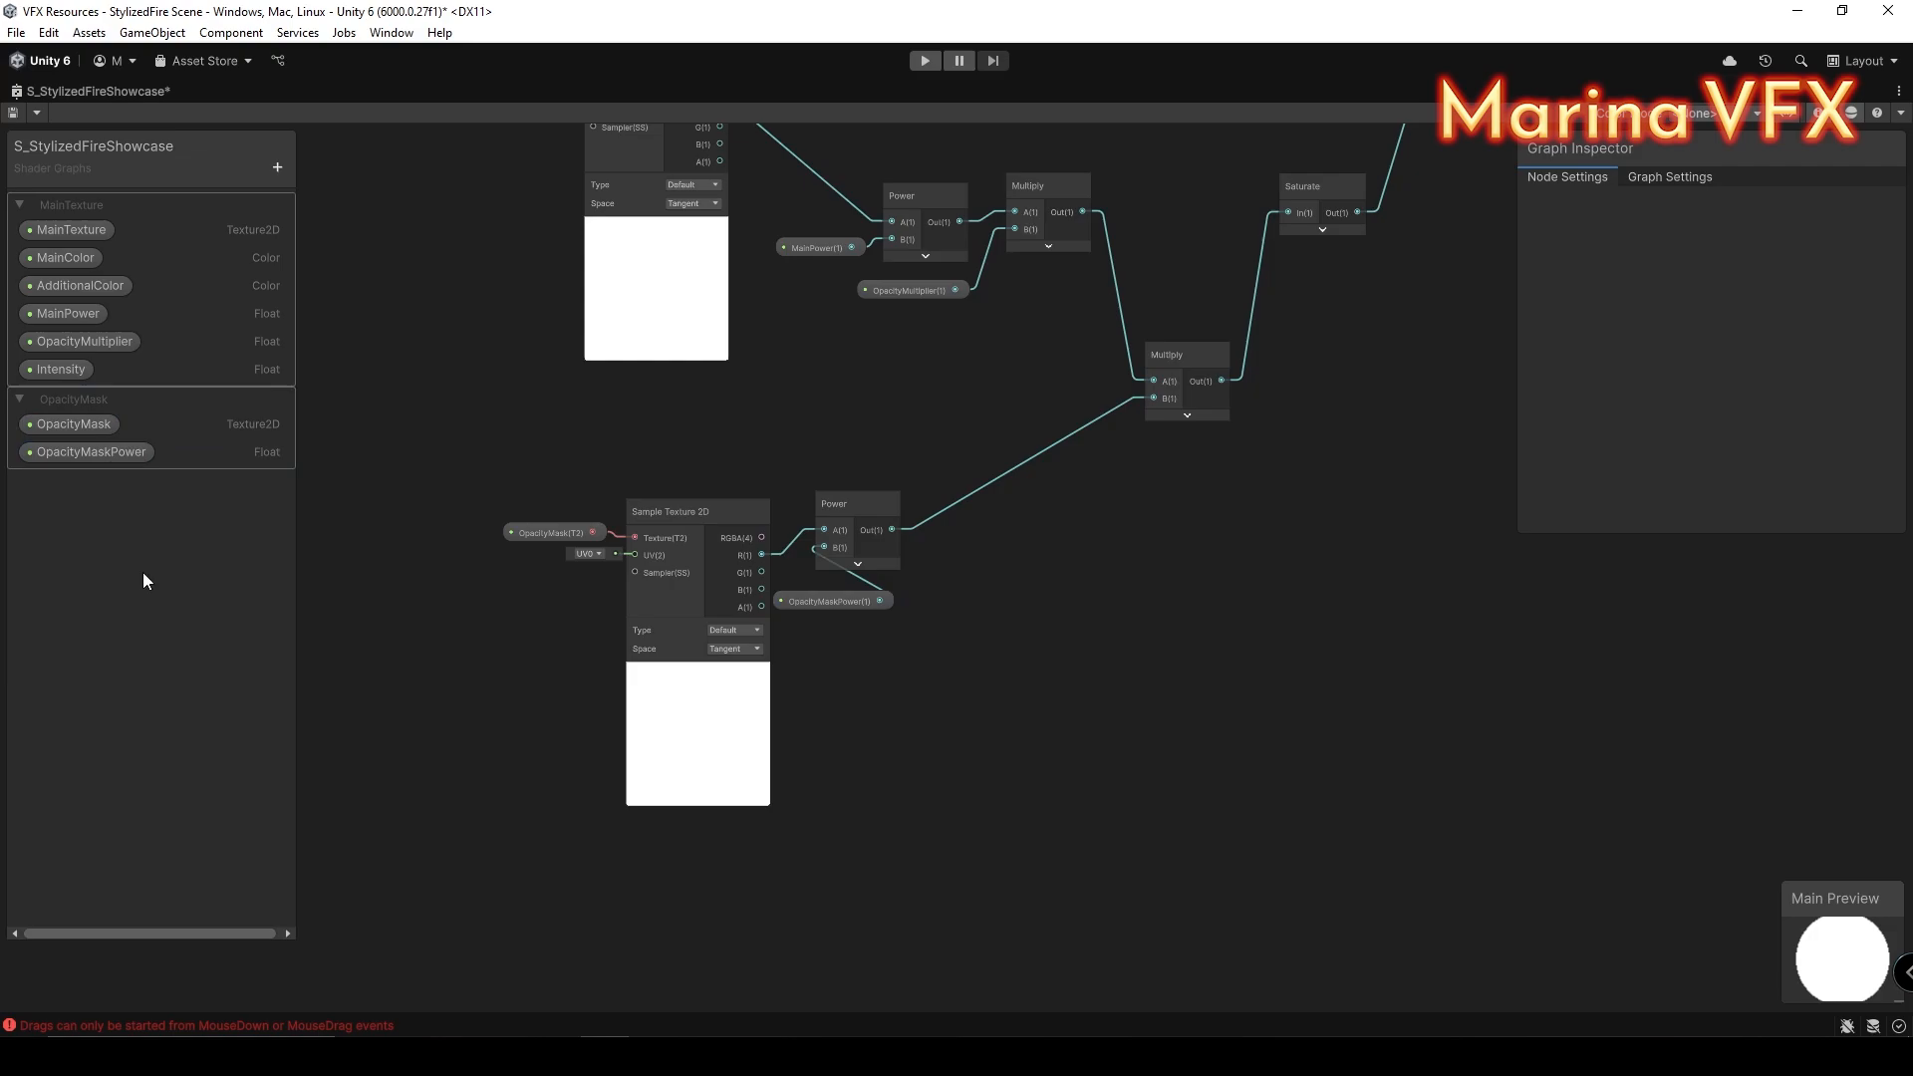
Step: Add two Vector2 properties to the graph: MainTextureTiling with a default of 1, 1, and MainTextureOffset
{"action": "left_click", "coordinate": [277, 170]}
{"action": "left_click", "coordinate": [347, 232]}
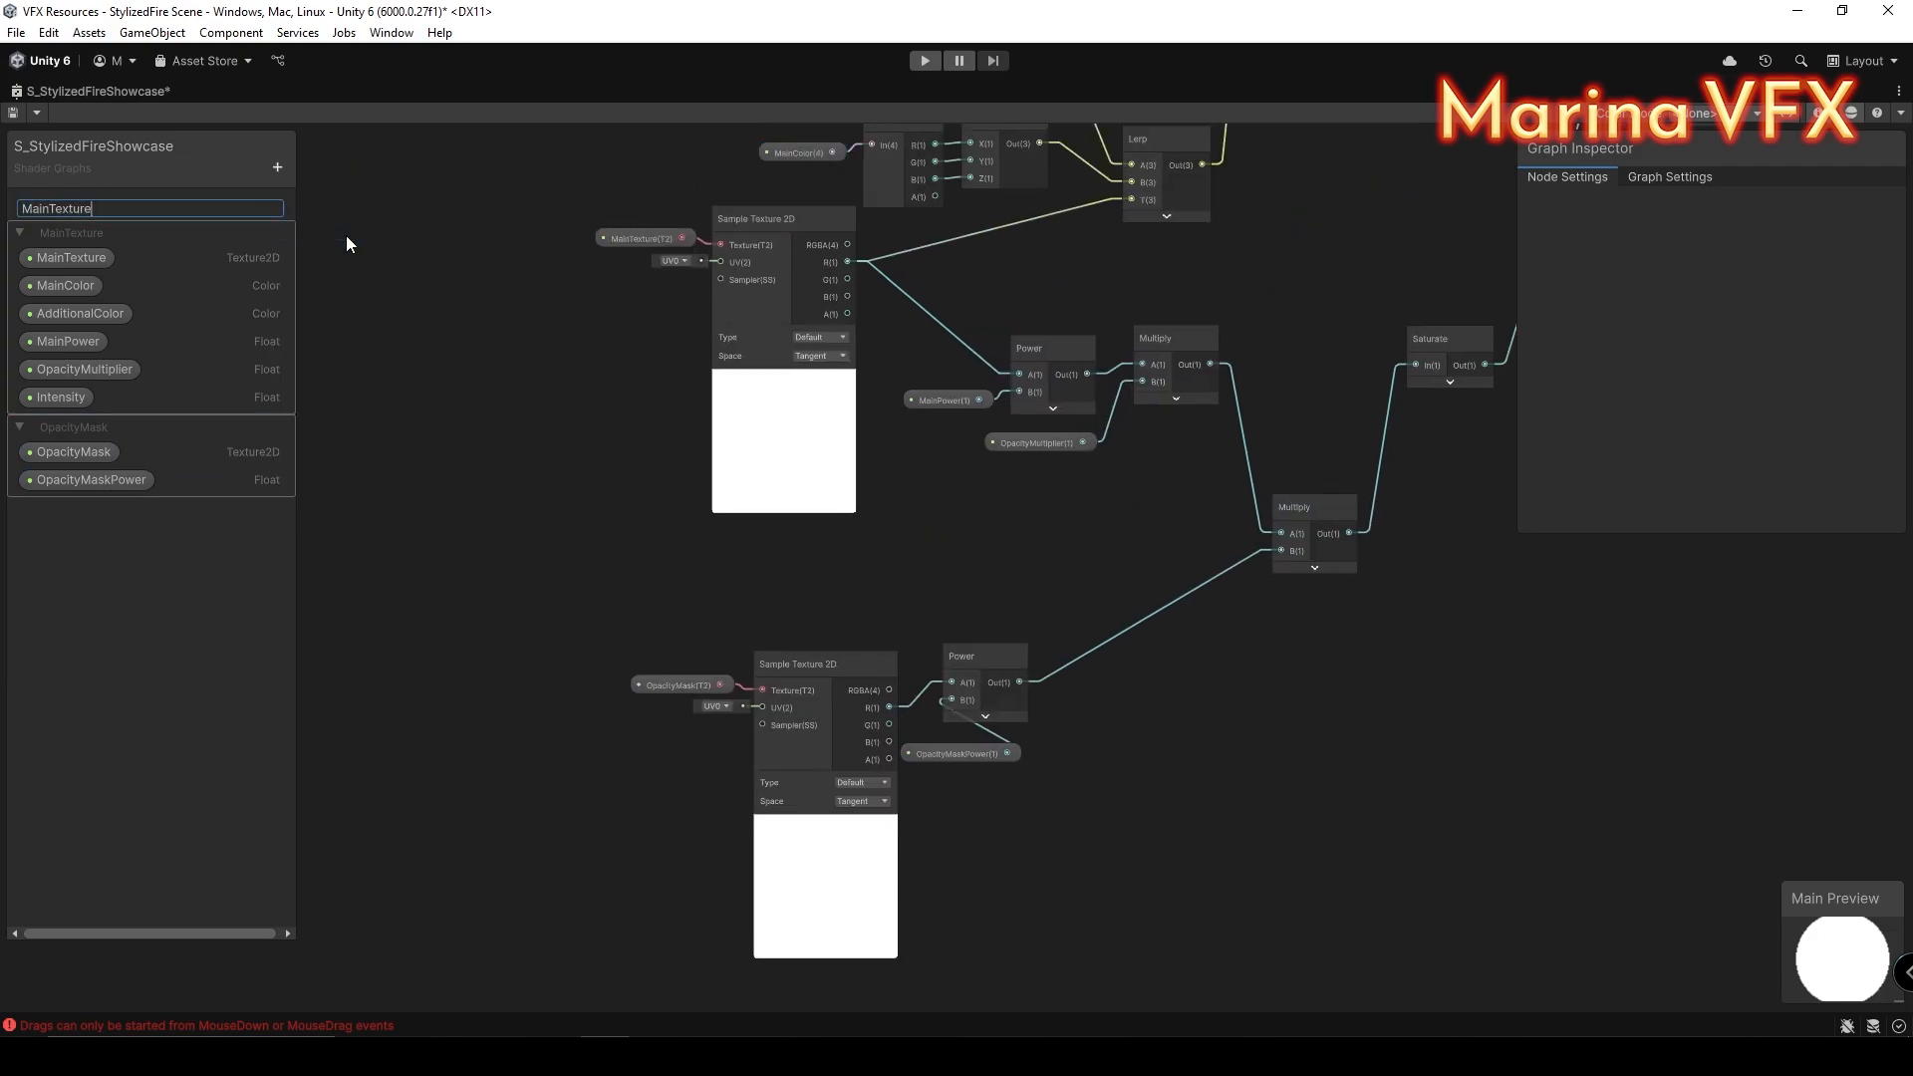
{"action": "left_click", "coordinate": [141, 207]}
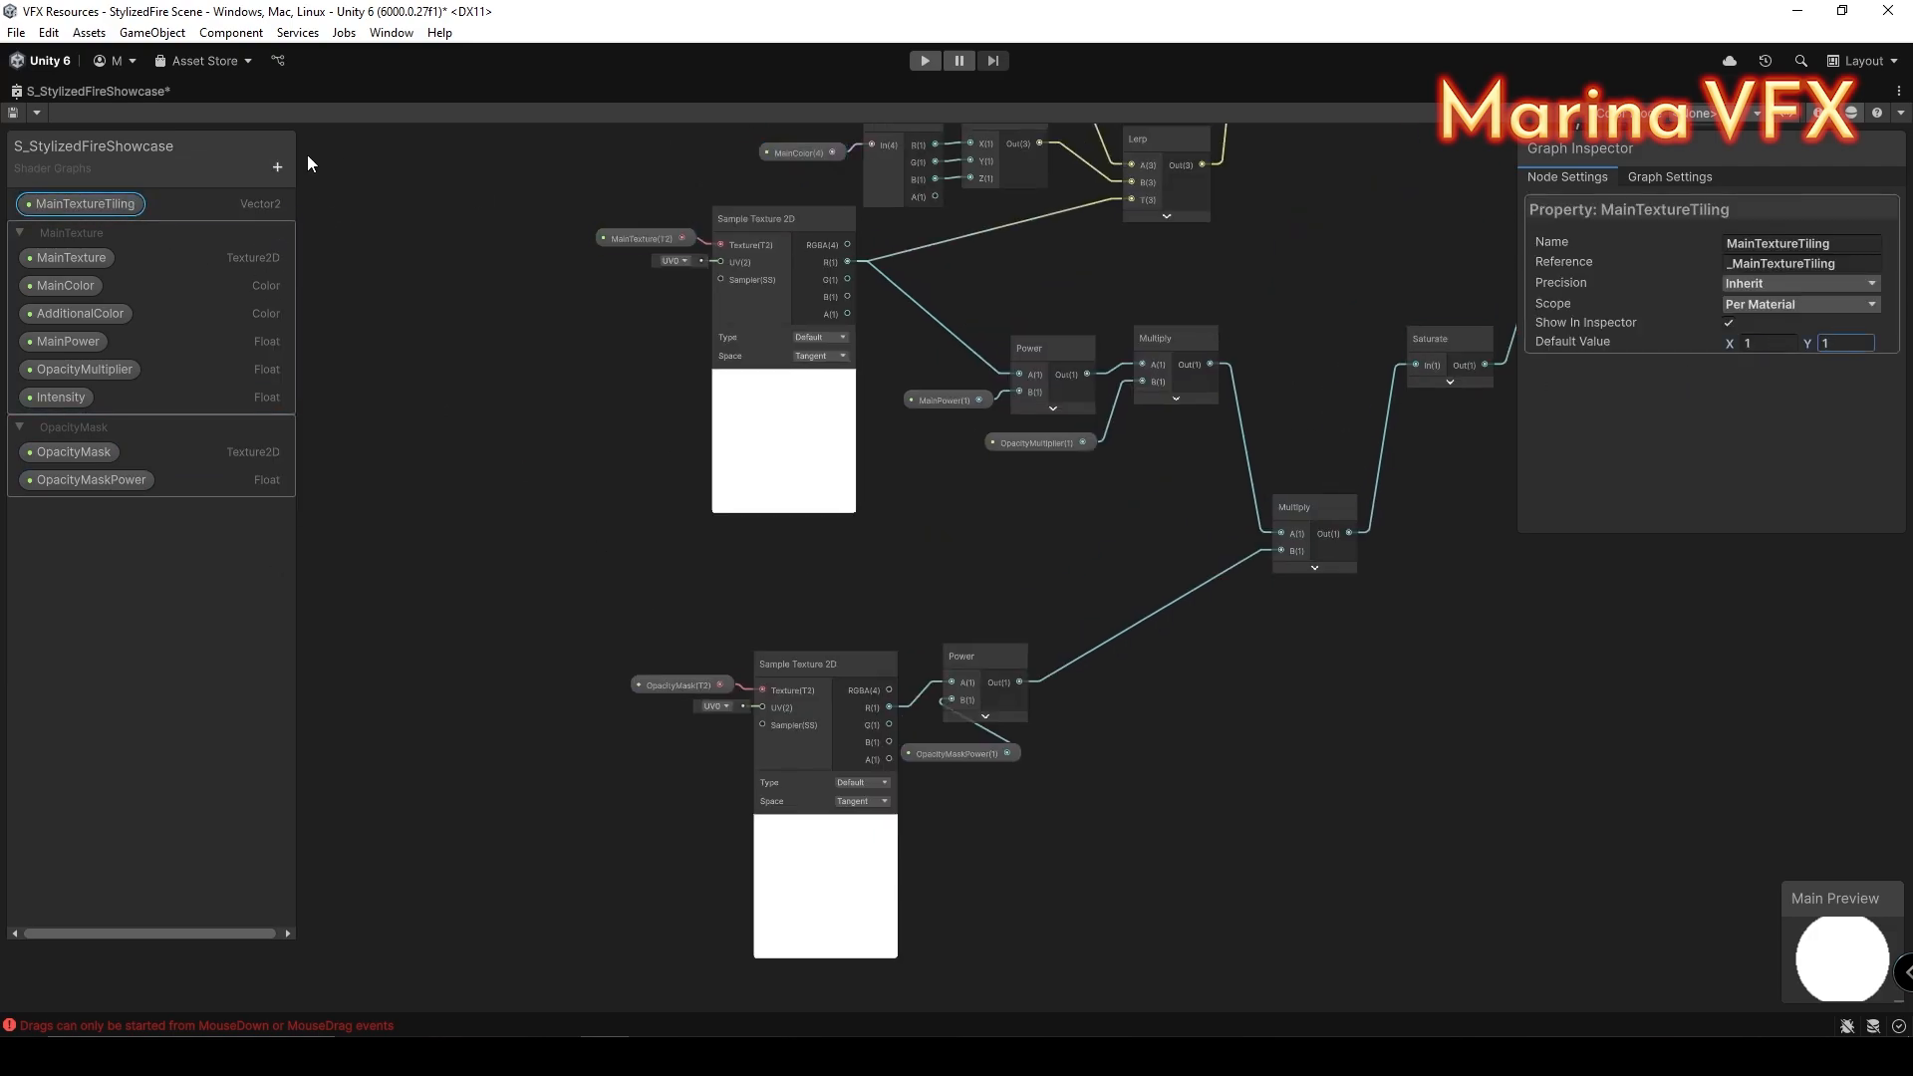
{"action": "left_click", "coordinate": [277, 166]}
{"action": "left_click", "coordinate": [348, 232]}
{"action": "type", "text": "MainTextureOffset"}
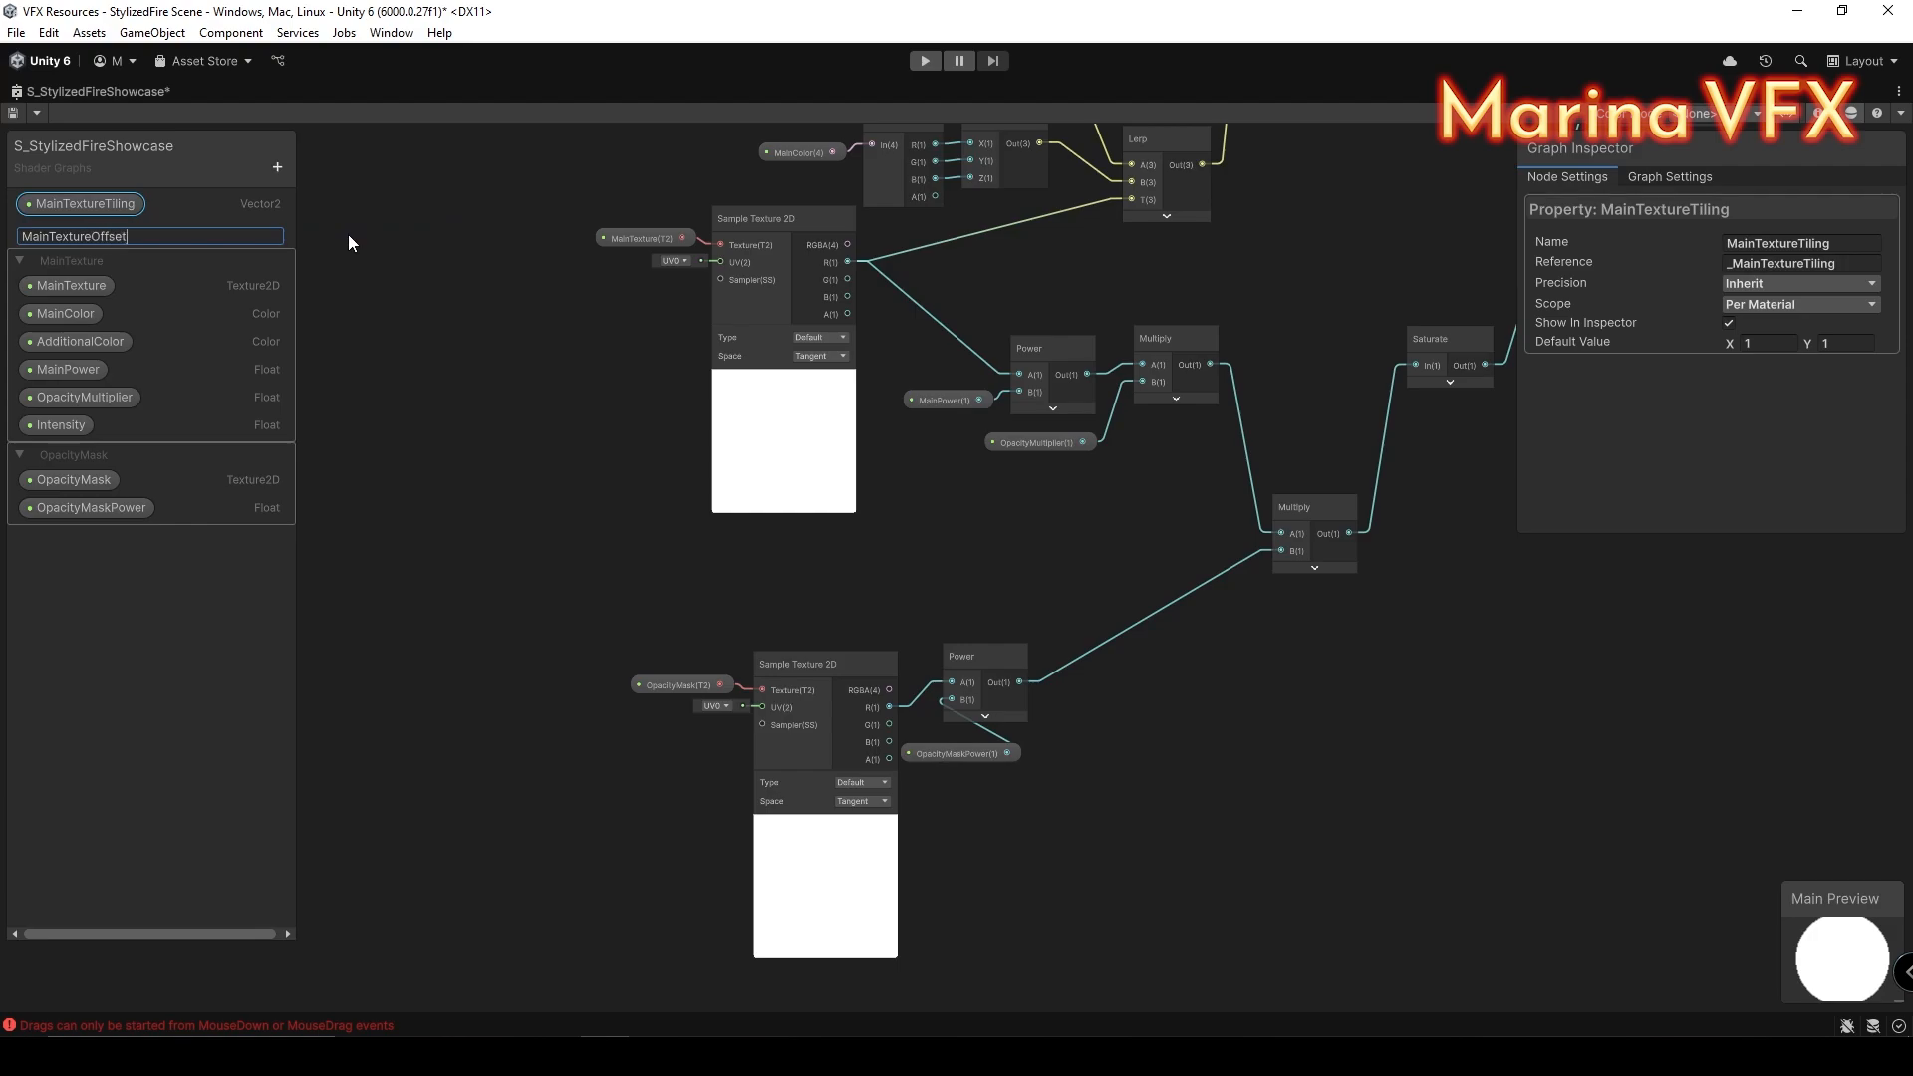
{"action": "key", "text": "Return"}
Step: Add a UV node ahead of the main texture sampler and feed its output into a new Split node
{"action": "middle_click_drag", "start_coordinate": [326, 357], "coordinate": [709, 556]}
{"action": "key", "text": "space"}
{"action": "type", "text": "uv"}
{"action": "key", "text": "Return"}
{"action": "left_click_drag", "start_coordinate": [690, 466], "coordinate": [540, 421]}
{"action": "scroll", "coordinate": [568, 447], "scroll_direction": "up", "scroll_amount": 4}
{"action": "left_click", "coordinate": [548, 433]}
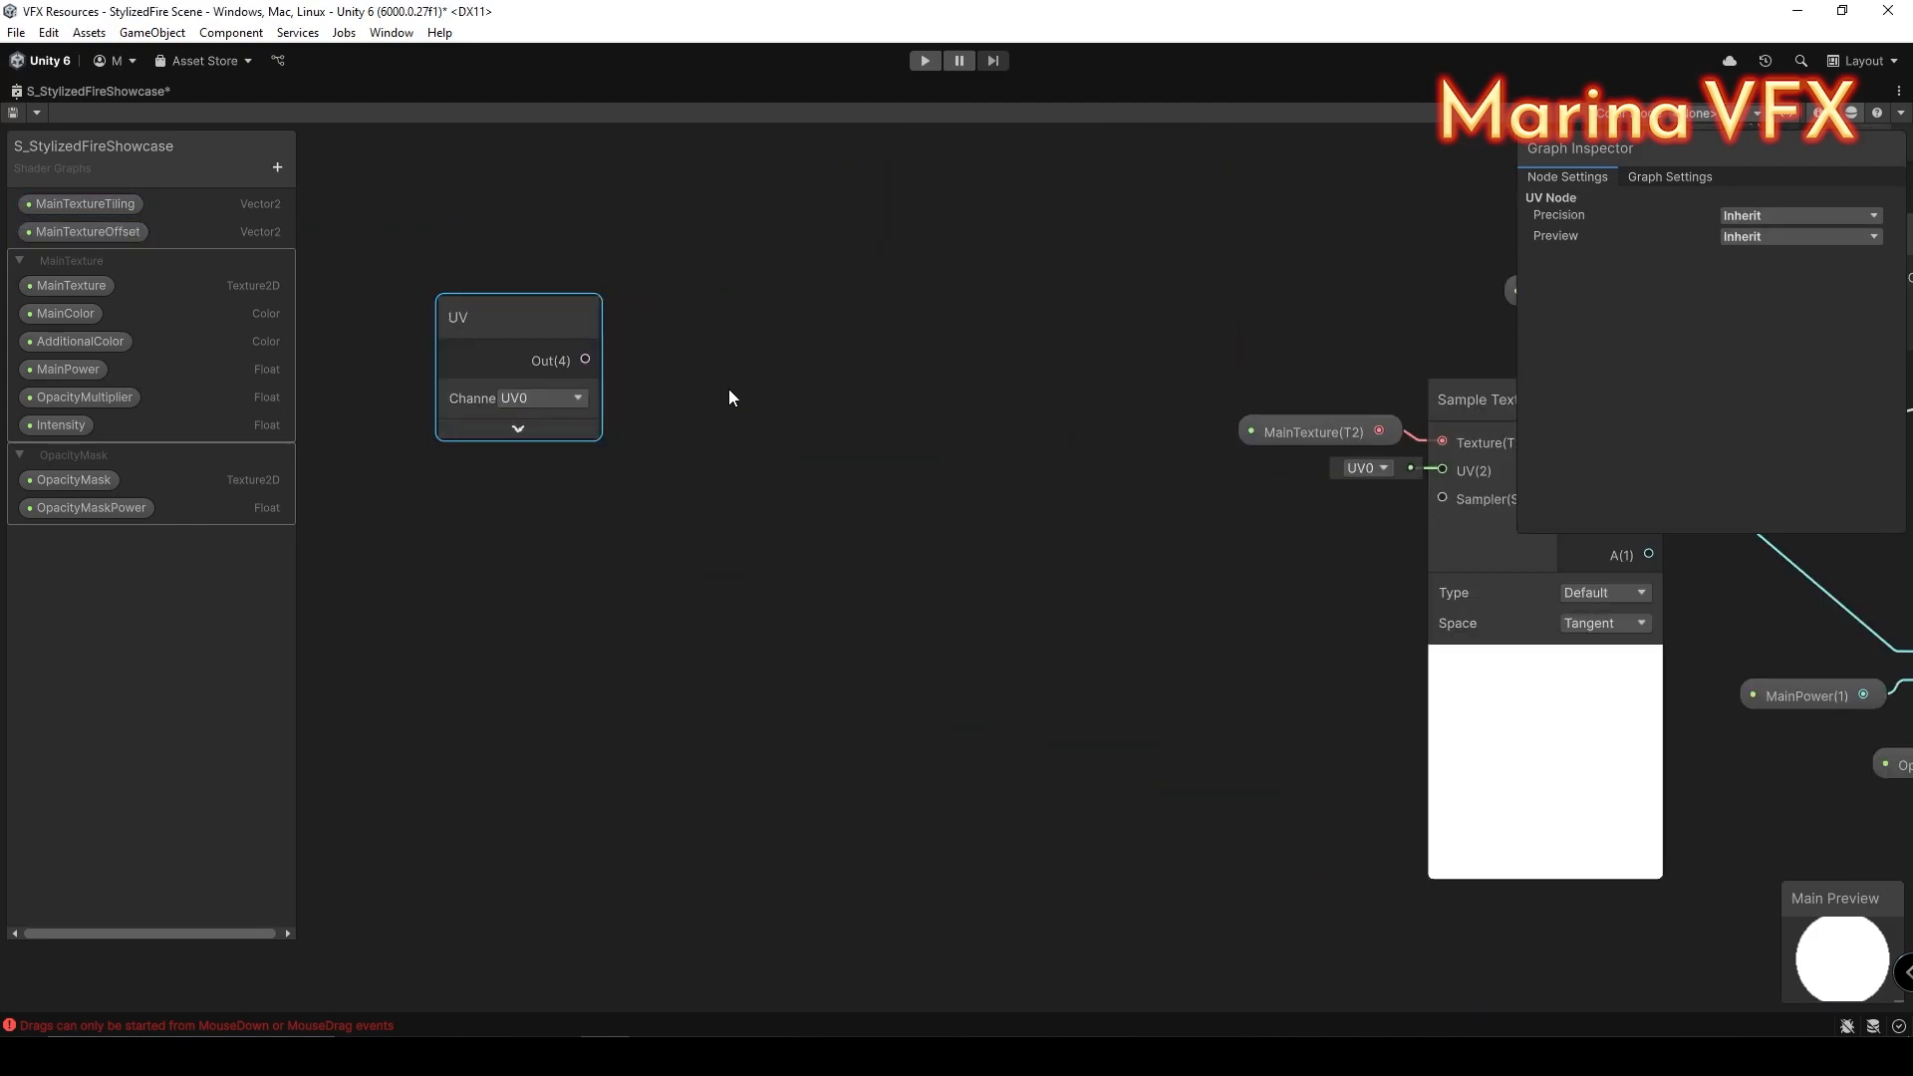
{"action": "key", "text": "space"}
{"action": "type", "text": "spl"}
{"action": "key", "text": "Return"}
{"action": "left_click_drag", "start_coordinate": [584, 357], "coordinate": [732, 441]}
{"action": "left_click_drag", "start_coordinate": [766, 403], "coordinate": [846, 429]}
Step: Add a Vector 2 node fed by the Split's R and G outputs and arrange the UV chain compactly
{"action": "key", "text": "space"}
{"action": "type", "text": "ve"}
{"action": "key", "text": "Return"}
{"action": "left_click_drag", "start_coordinate": [729, 384], "coordinate": [846, 458]}
{"action": "left_click_drag", "start_coordinate": [881, 387], "coordinate": [815, 310]}
{"action": "left_click_drag", "start_coordinate": [429, 249], "coordinate": [857, 459]}
{"action": "left_click", "coordinate": [893, 480]}
Step: Add a Tiling And Offset node with the Vector 2 output connected to its UV input
{"action": "left_click_drag", "start_coordinate": [817, 312], "coordinate": [910, 571]}
{"action": "key", "text": "space"}
{"action": "type", "text": "til"}
{"action": "key", "text": "Return"}
Step: Connect MainTextureTiling and MainTextureOffset to the Tiling And Offset node and route its output into the main texture sampler's UV input
{"action": "left_click_drag", "start_coordinate": [85, 203], "coordinate": [587, 544]}
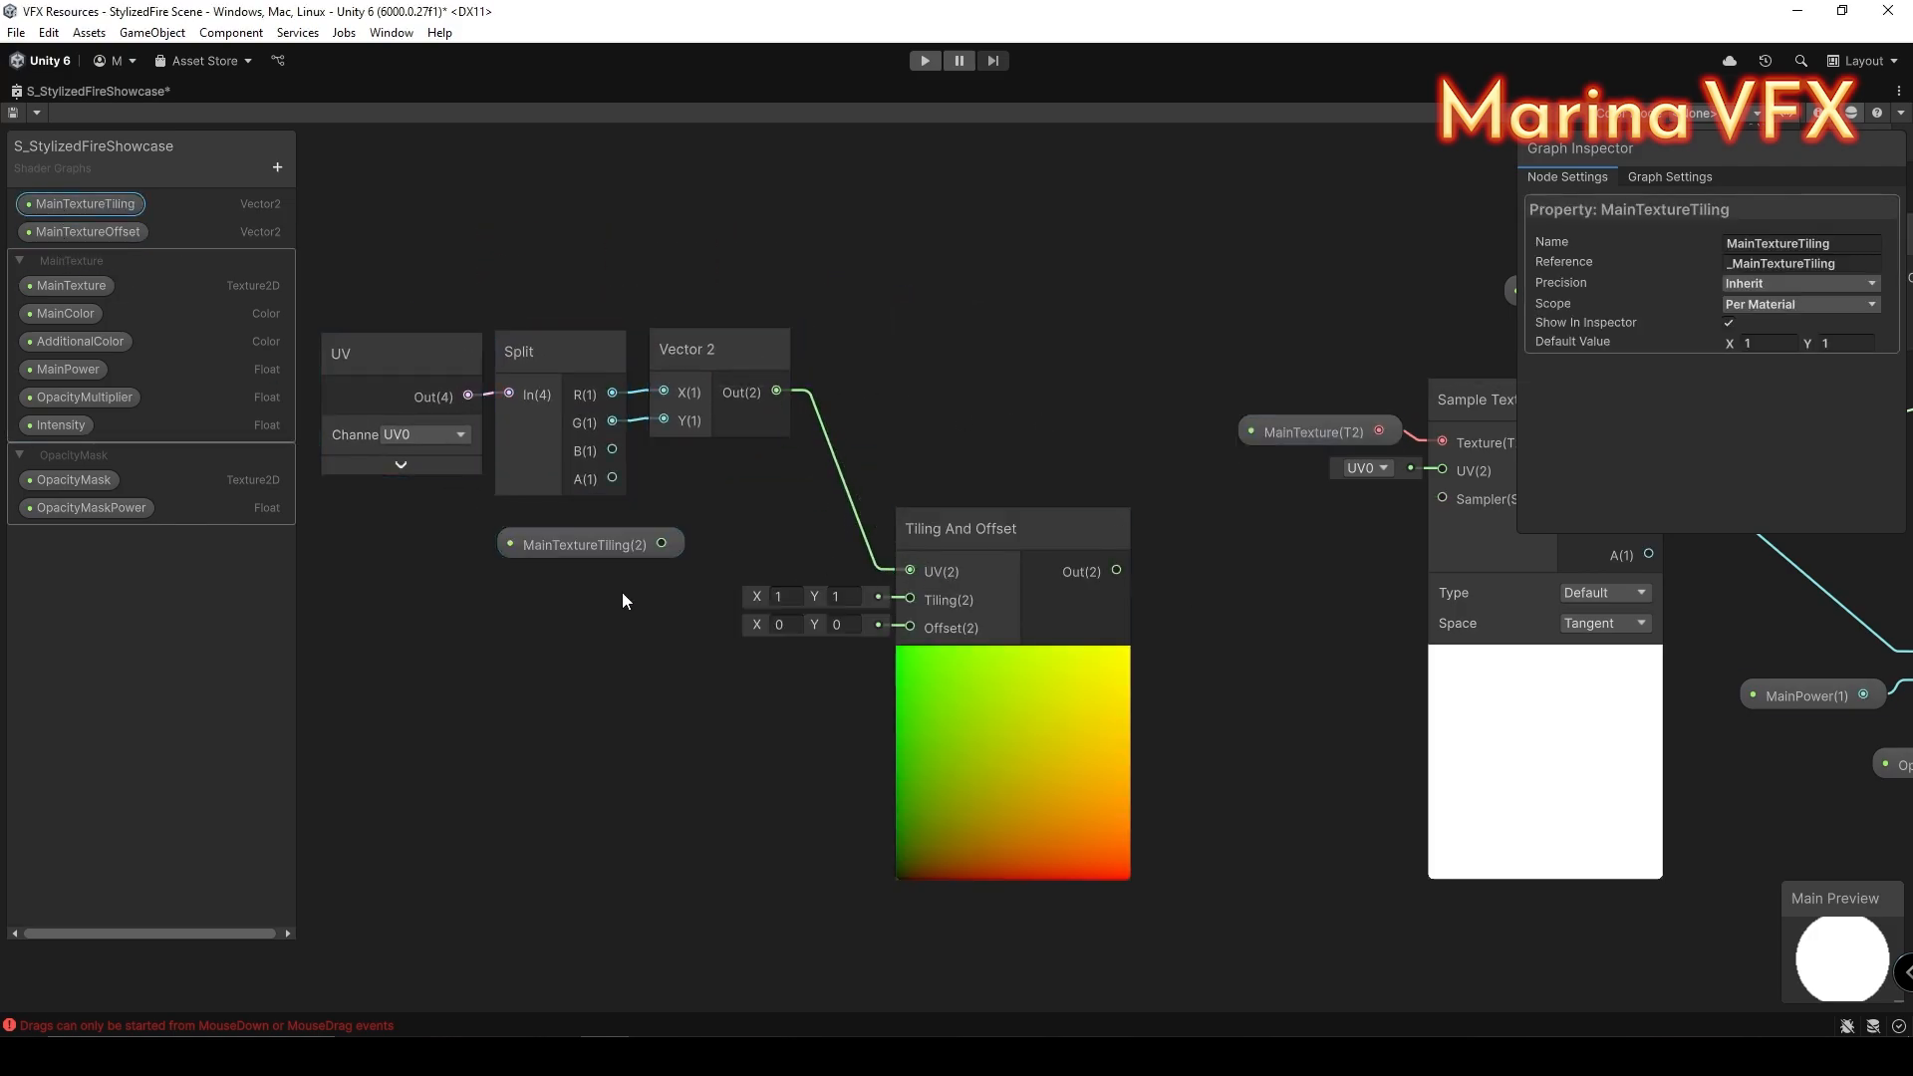
{"action": "left_click_drag", "start_coordinate": [694, 679], "coordinate": [910, 627]}
{"action": "middle_click_drag", "start_coordinate": [801, 695], "coordinate": [572, 725]}
{"action": "left_click_drag", "start_coordinate": [888, 594], "coordinate": [1211, 493]}
{"action": "scroll", "coordinate": [1008, 456], "scroll_direction": "down", "scroll_amount": 2}
Step: Move the MainTextureTiling and MainTextureOffset properties into the MainTexture category, directly below MainTexture
{"action": "left_click", "coordinate": [74, 205]}
{"action": "left_click_drag", "start_coordinate": [74, 205], "coordinate": [84, 299]}
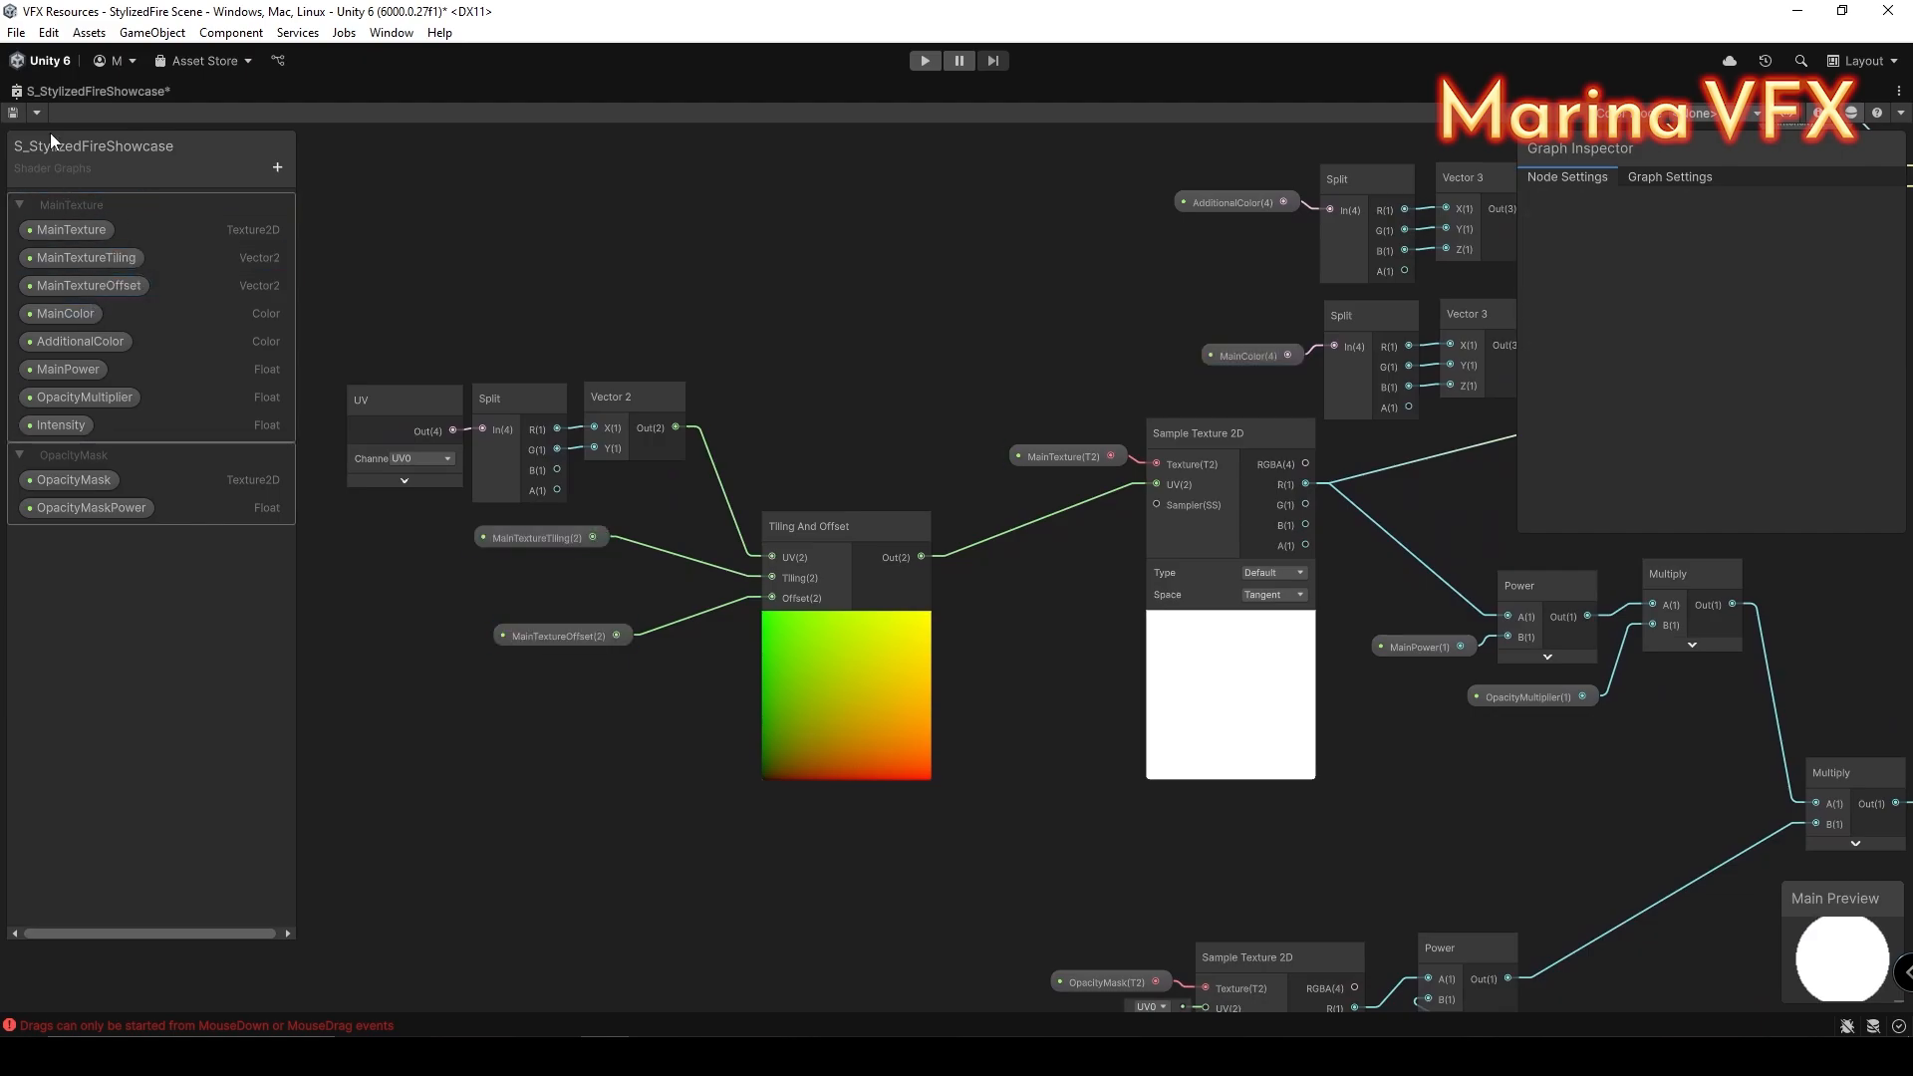
{"action": "double_click", "coordinate": [118, 93]}
Step: On the fire's material, set MainTextureOffset Y to 0.16 and AdditionalColor to hue 4, saturation 96, value 100, intensity 0
{"action": "left_click", "coordinate": [503, 91]}
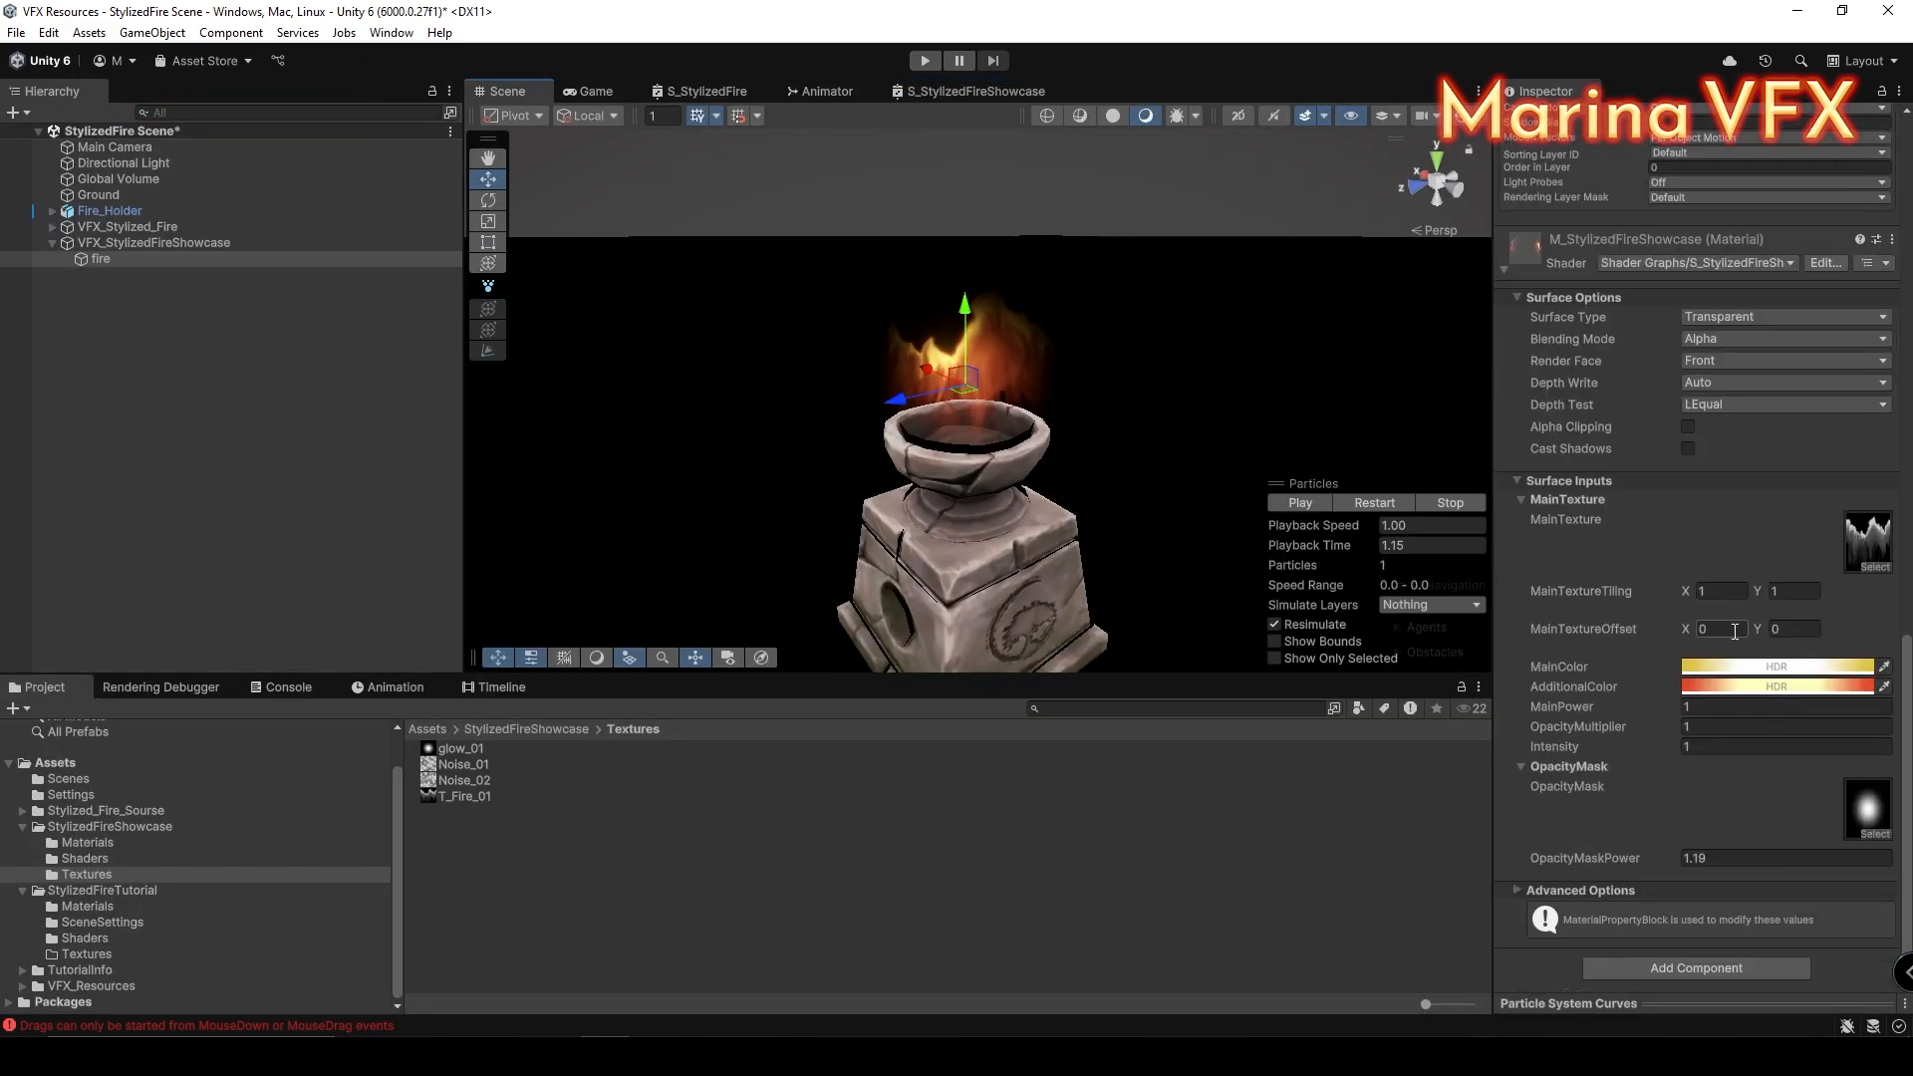
{"action": "left_click_drag", "start_coordinate": [1762, 628], "coordinate": [1767, 627]}
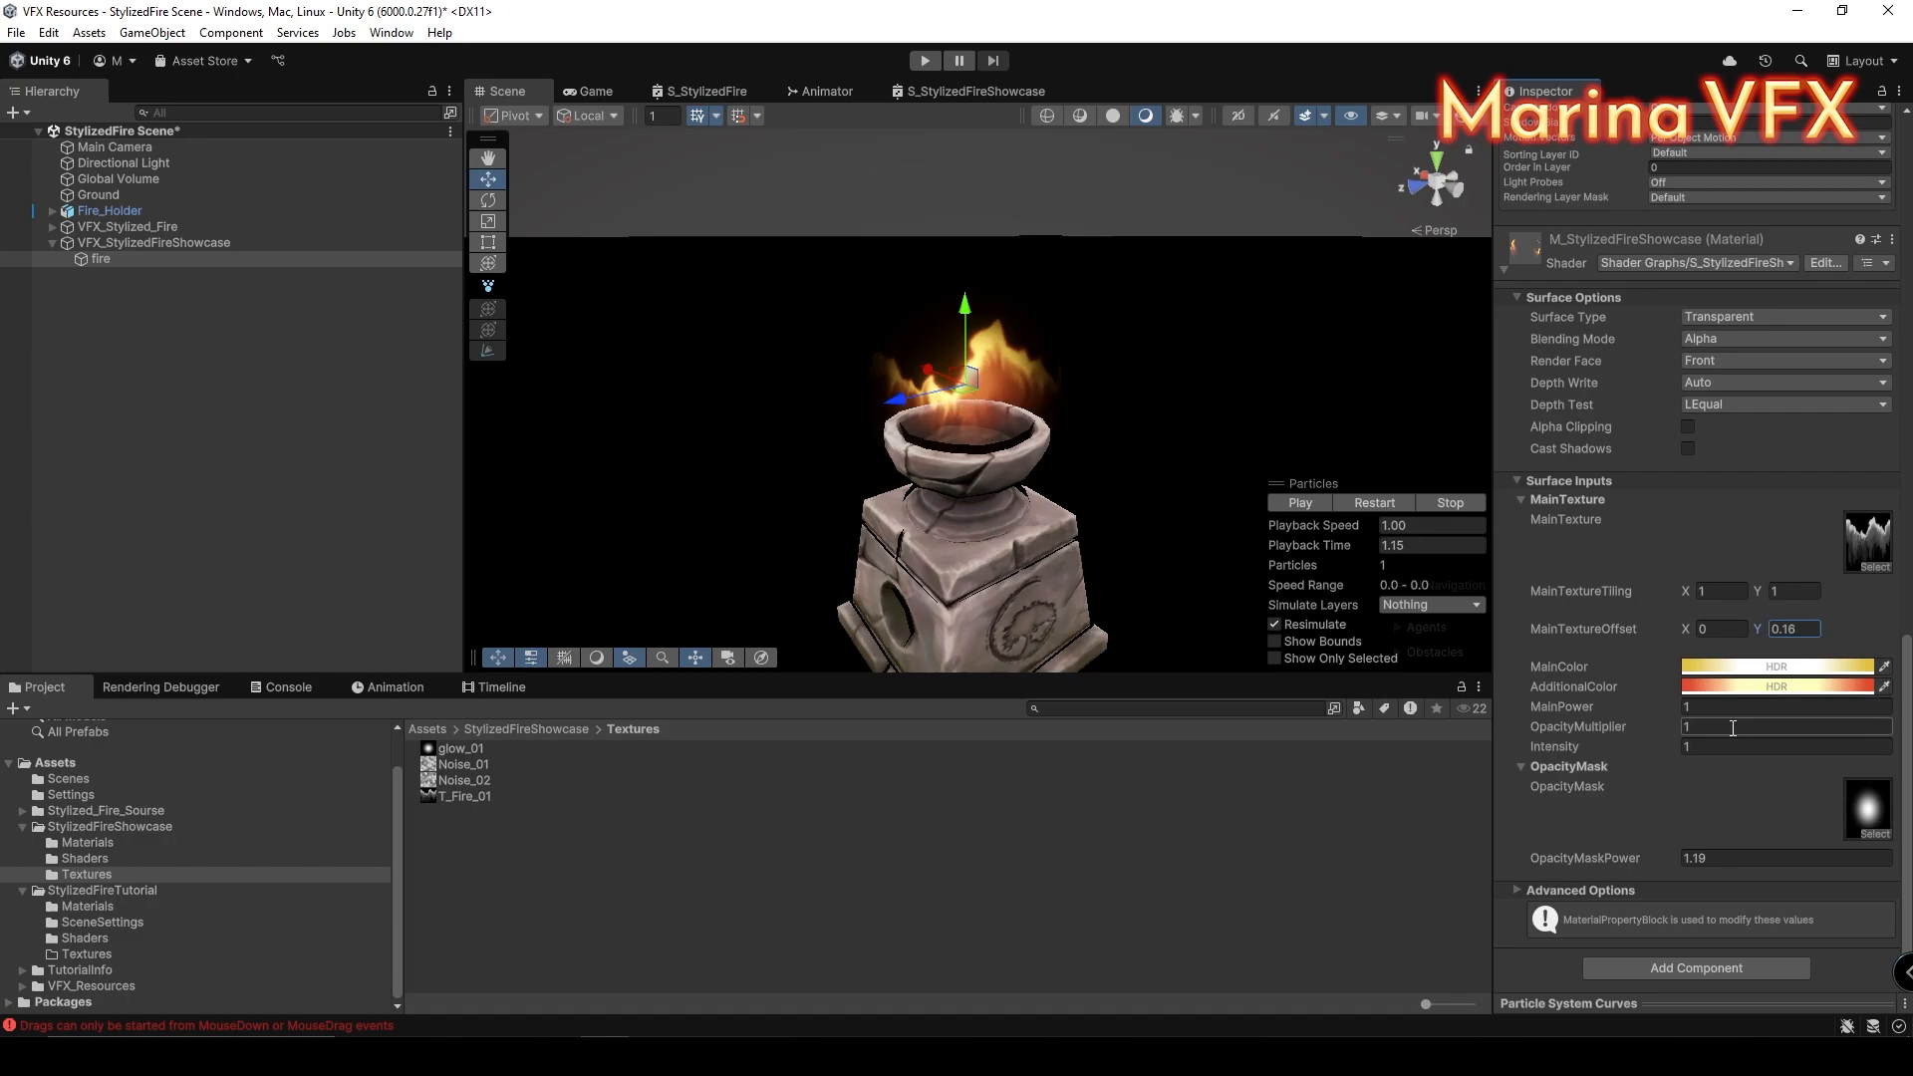
{"action": "left_click", "coordinate": [1779, 684]}
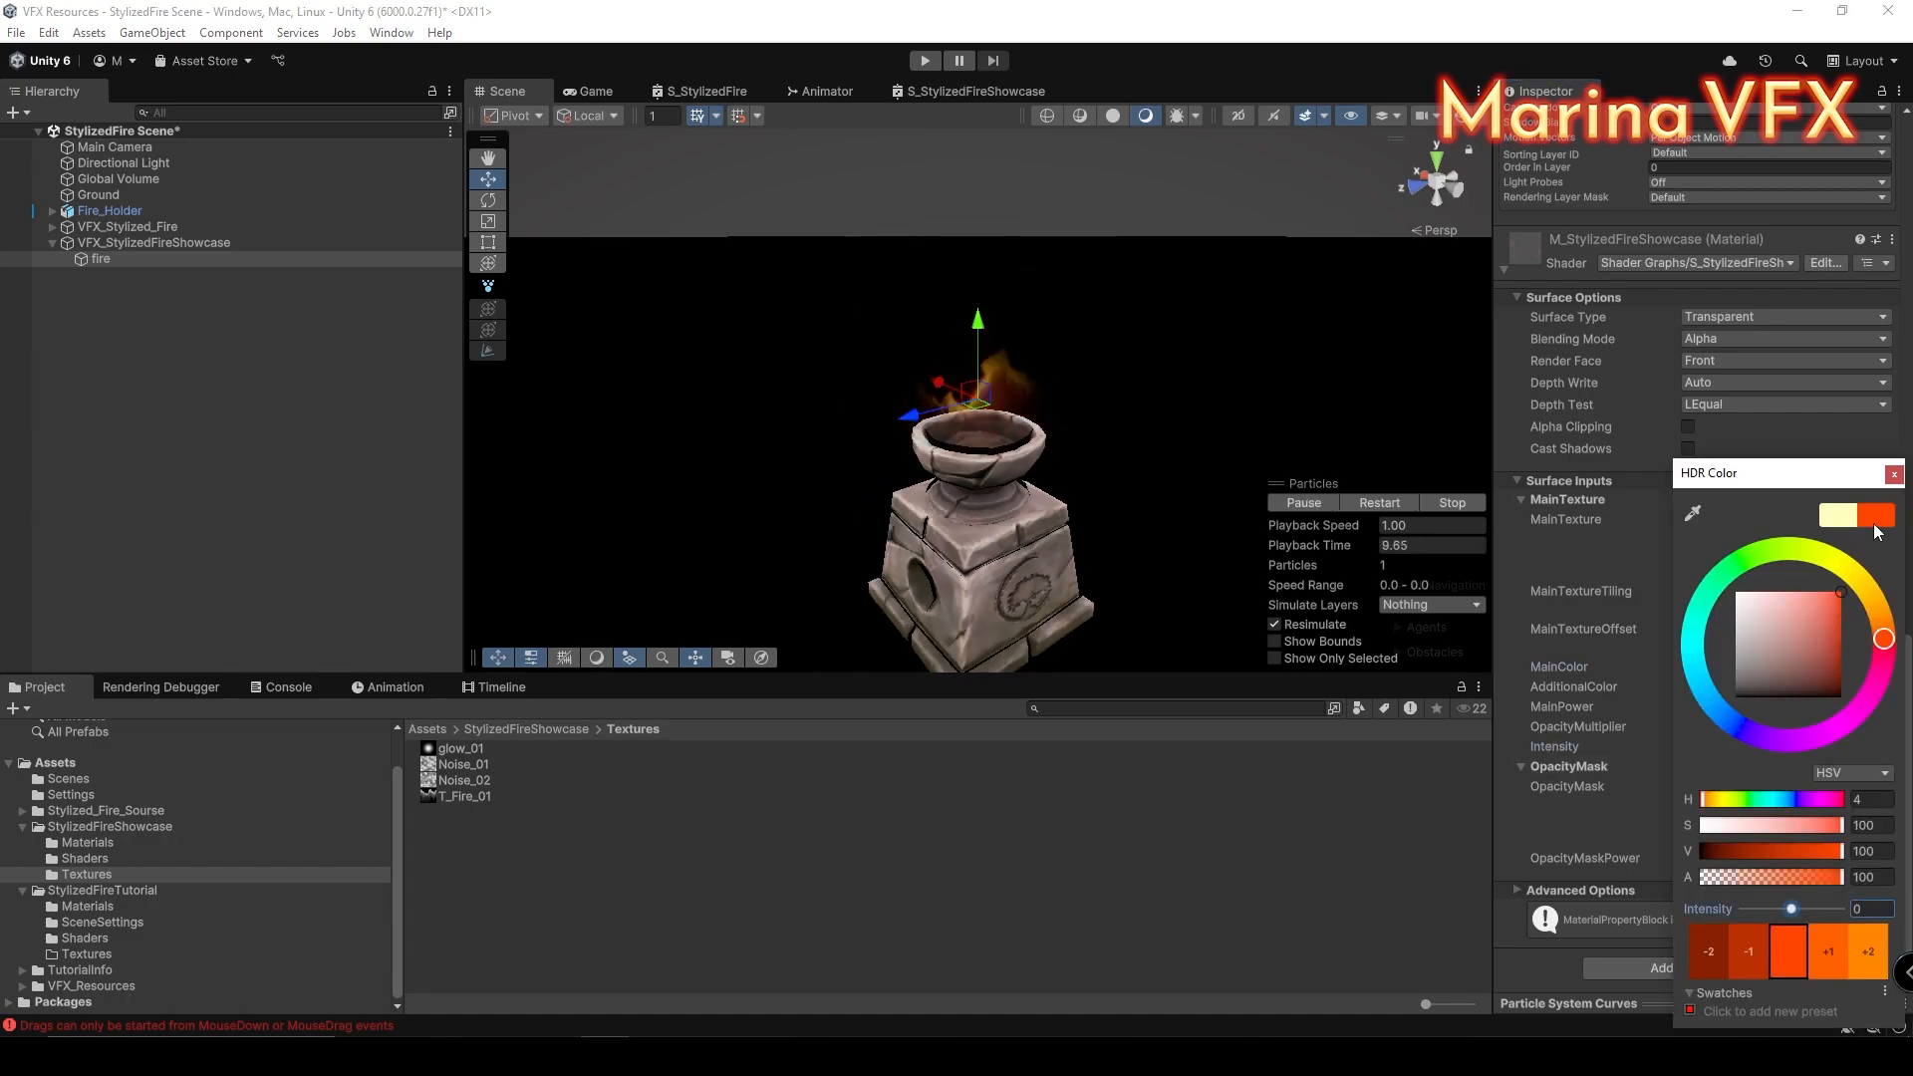
{"action": "left_click", "coordinate": [1836, 593]}
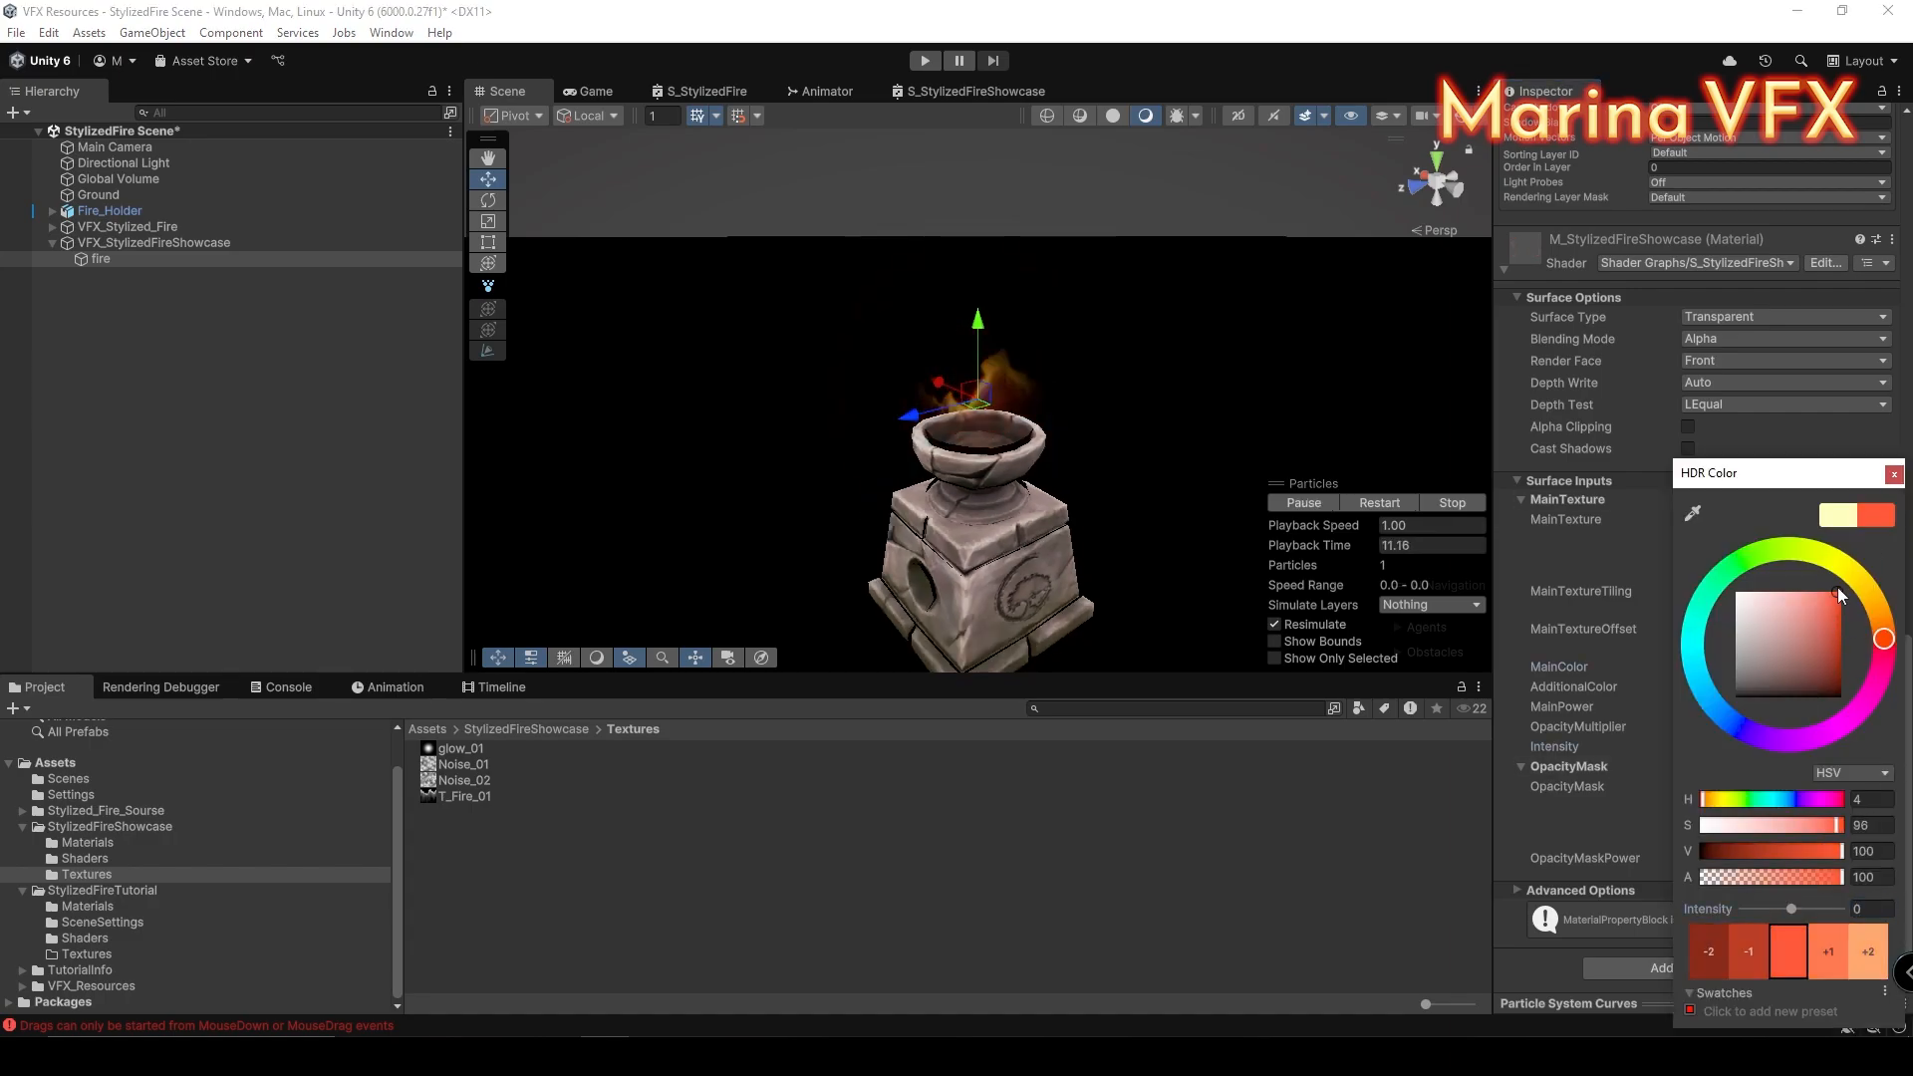
{"action": "left_click", "coordinate": [1895, 474]}
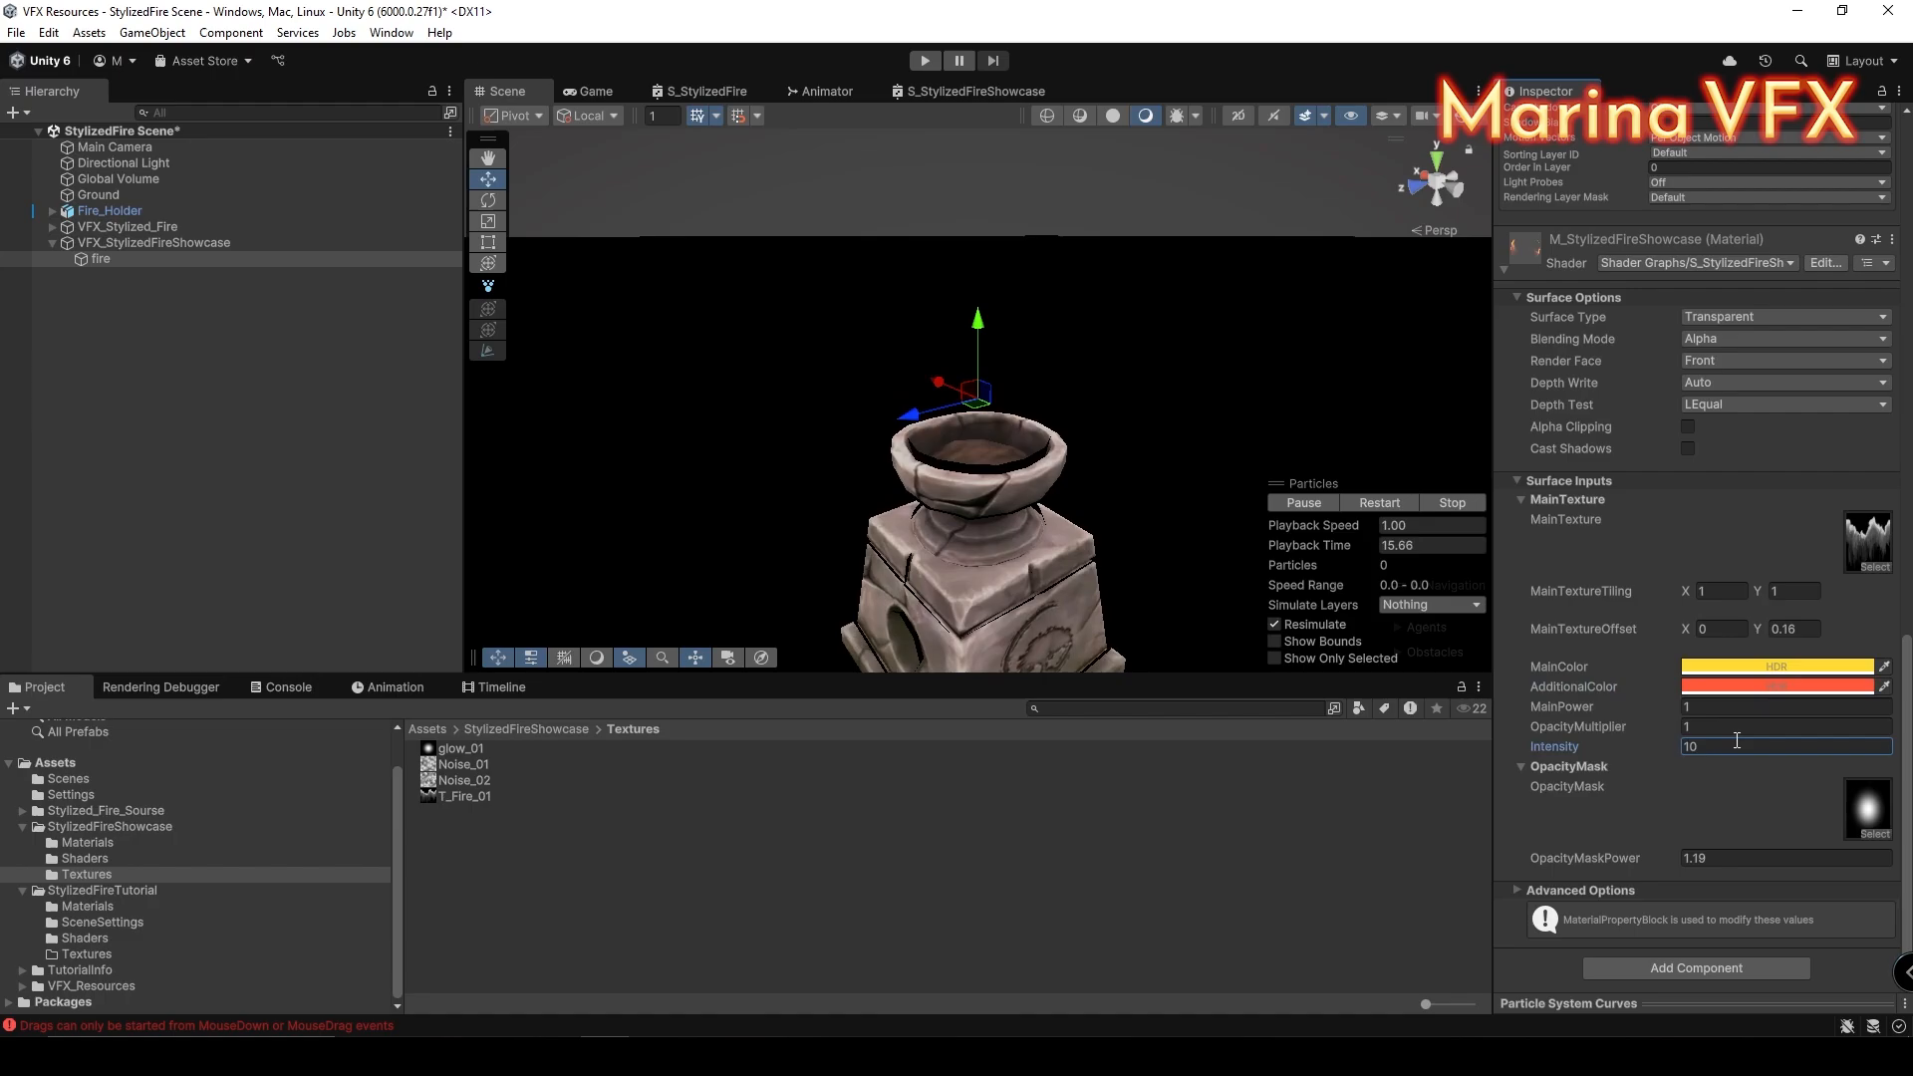
Step: Set MainPower to 0.5 and fully saturate MainColor and AdditionalColor, keeping a yellow and an orange-red
{"action": "left_click", "coordinate": [1712, 707]}
{"action": "type", "text": "0.5"}
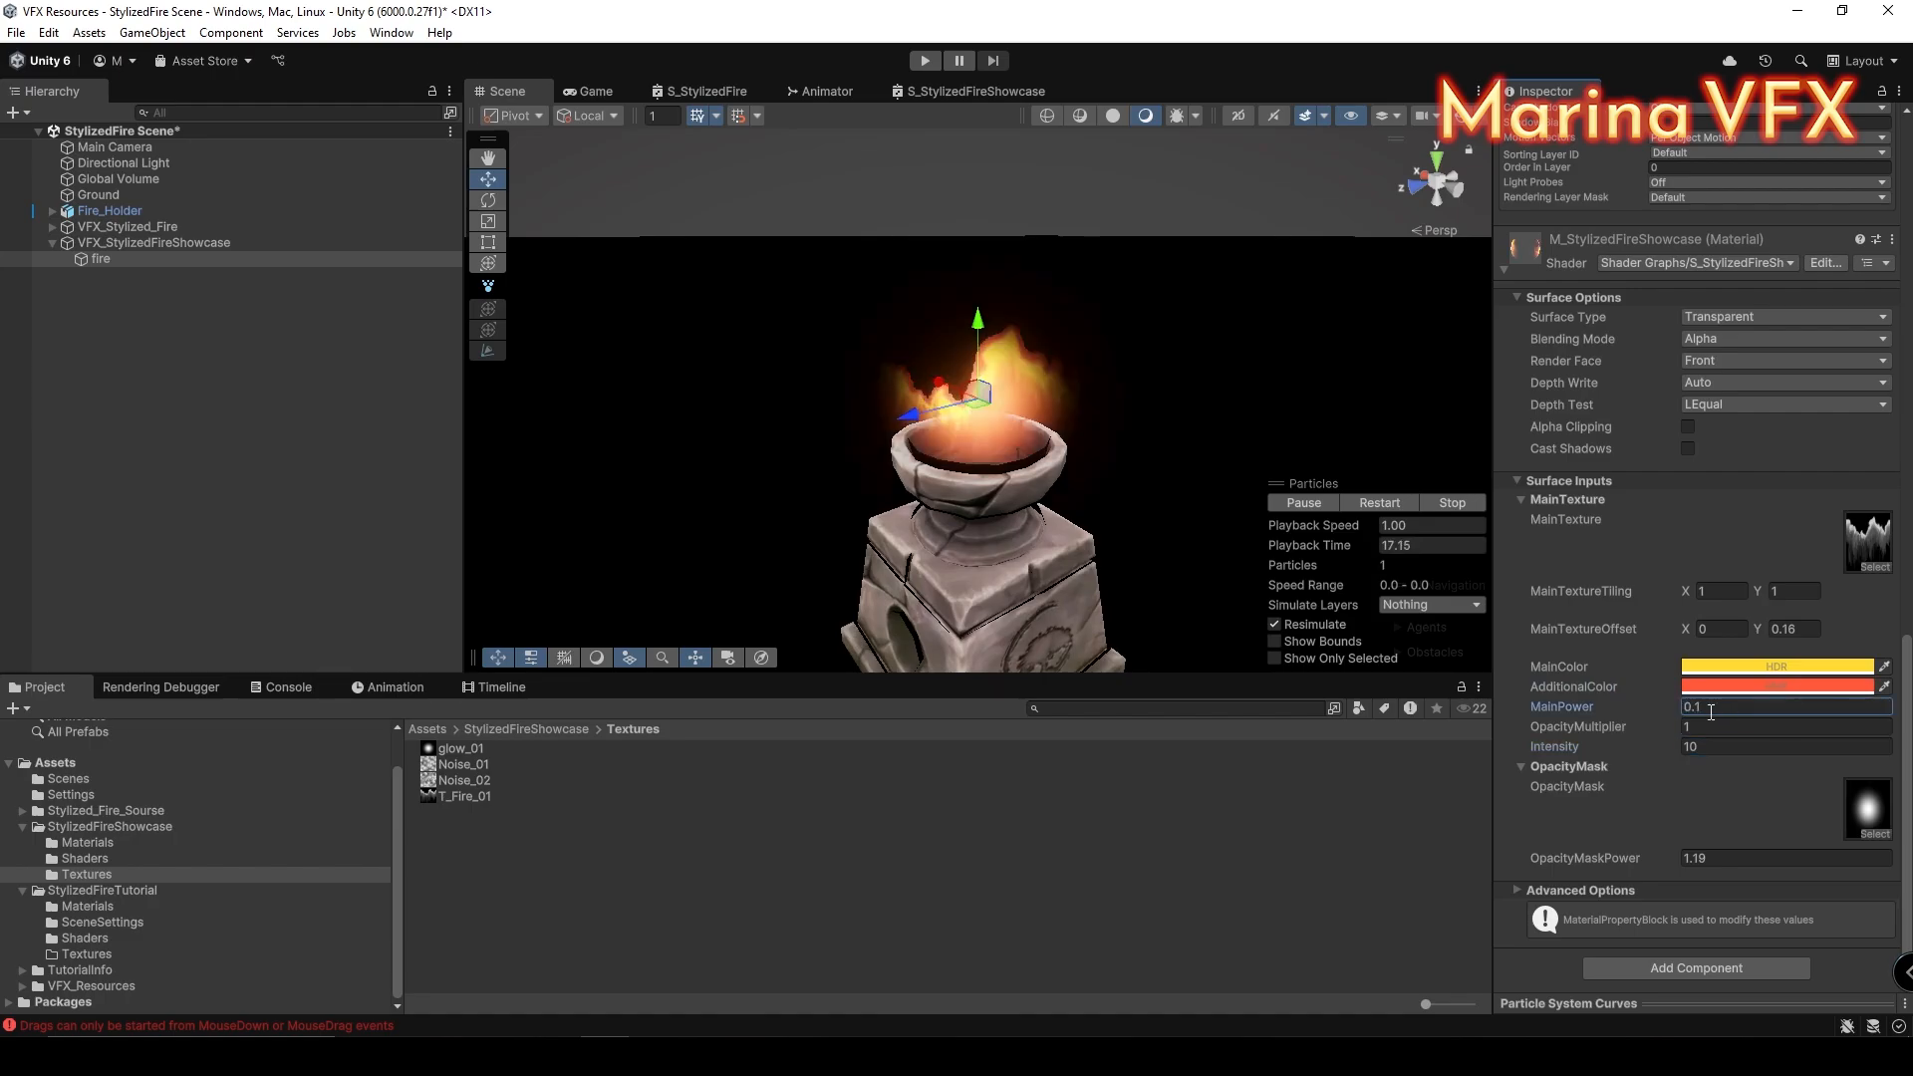
{"action": "left_click", "coordinate": [1779, 665]}
{"action": "left_click", "coordinate": [1840, 593]}
{"action": "left_click", "coordinate": [1894, 474]}
{"action": "left_click", "coordinate": [1778, 685]}
{"action": "left_click", "coordinate": [1840, 593]}
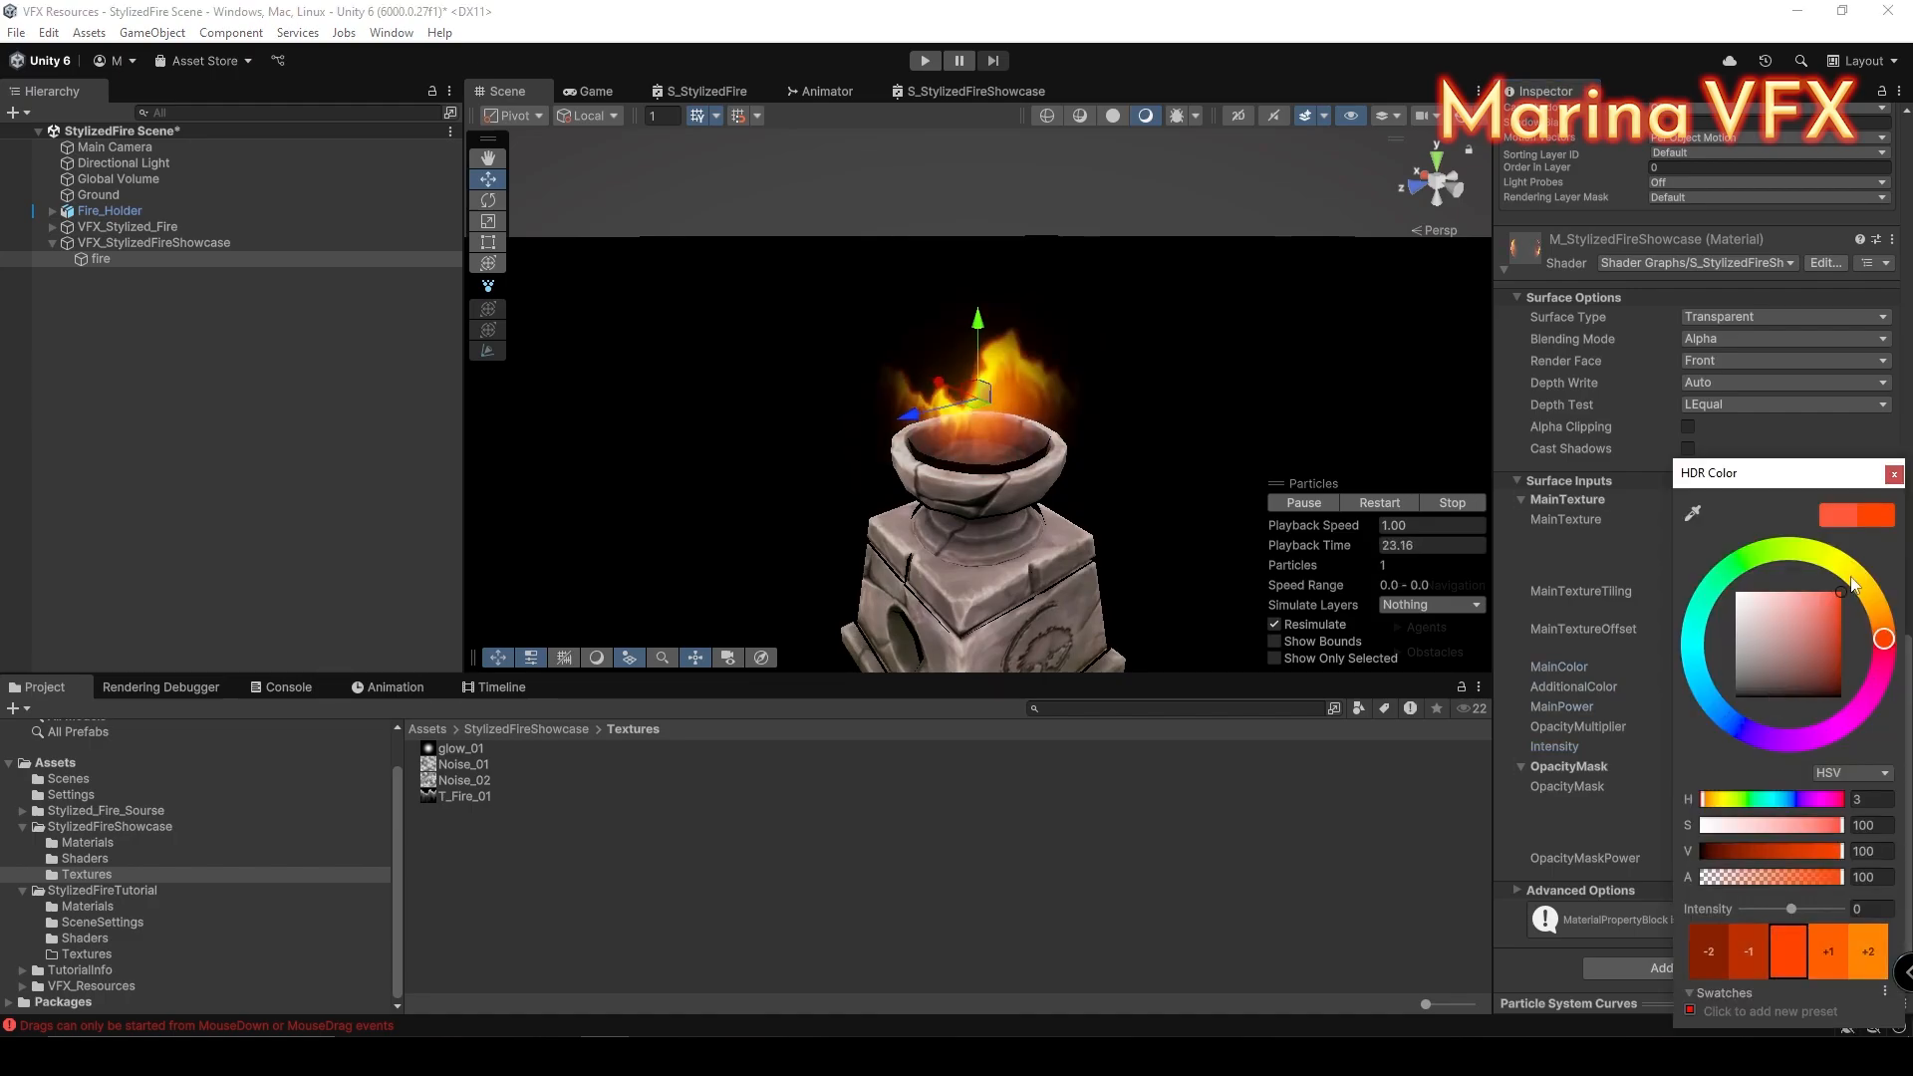
{"action": "left_click", "coordinate": [1894, 475]}
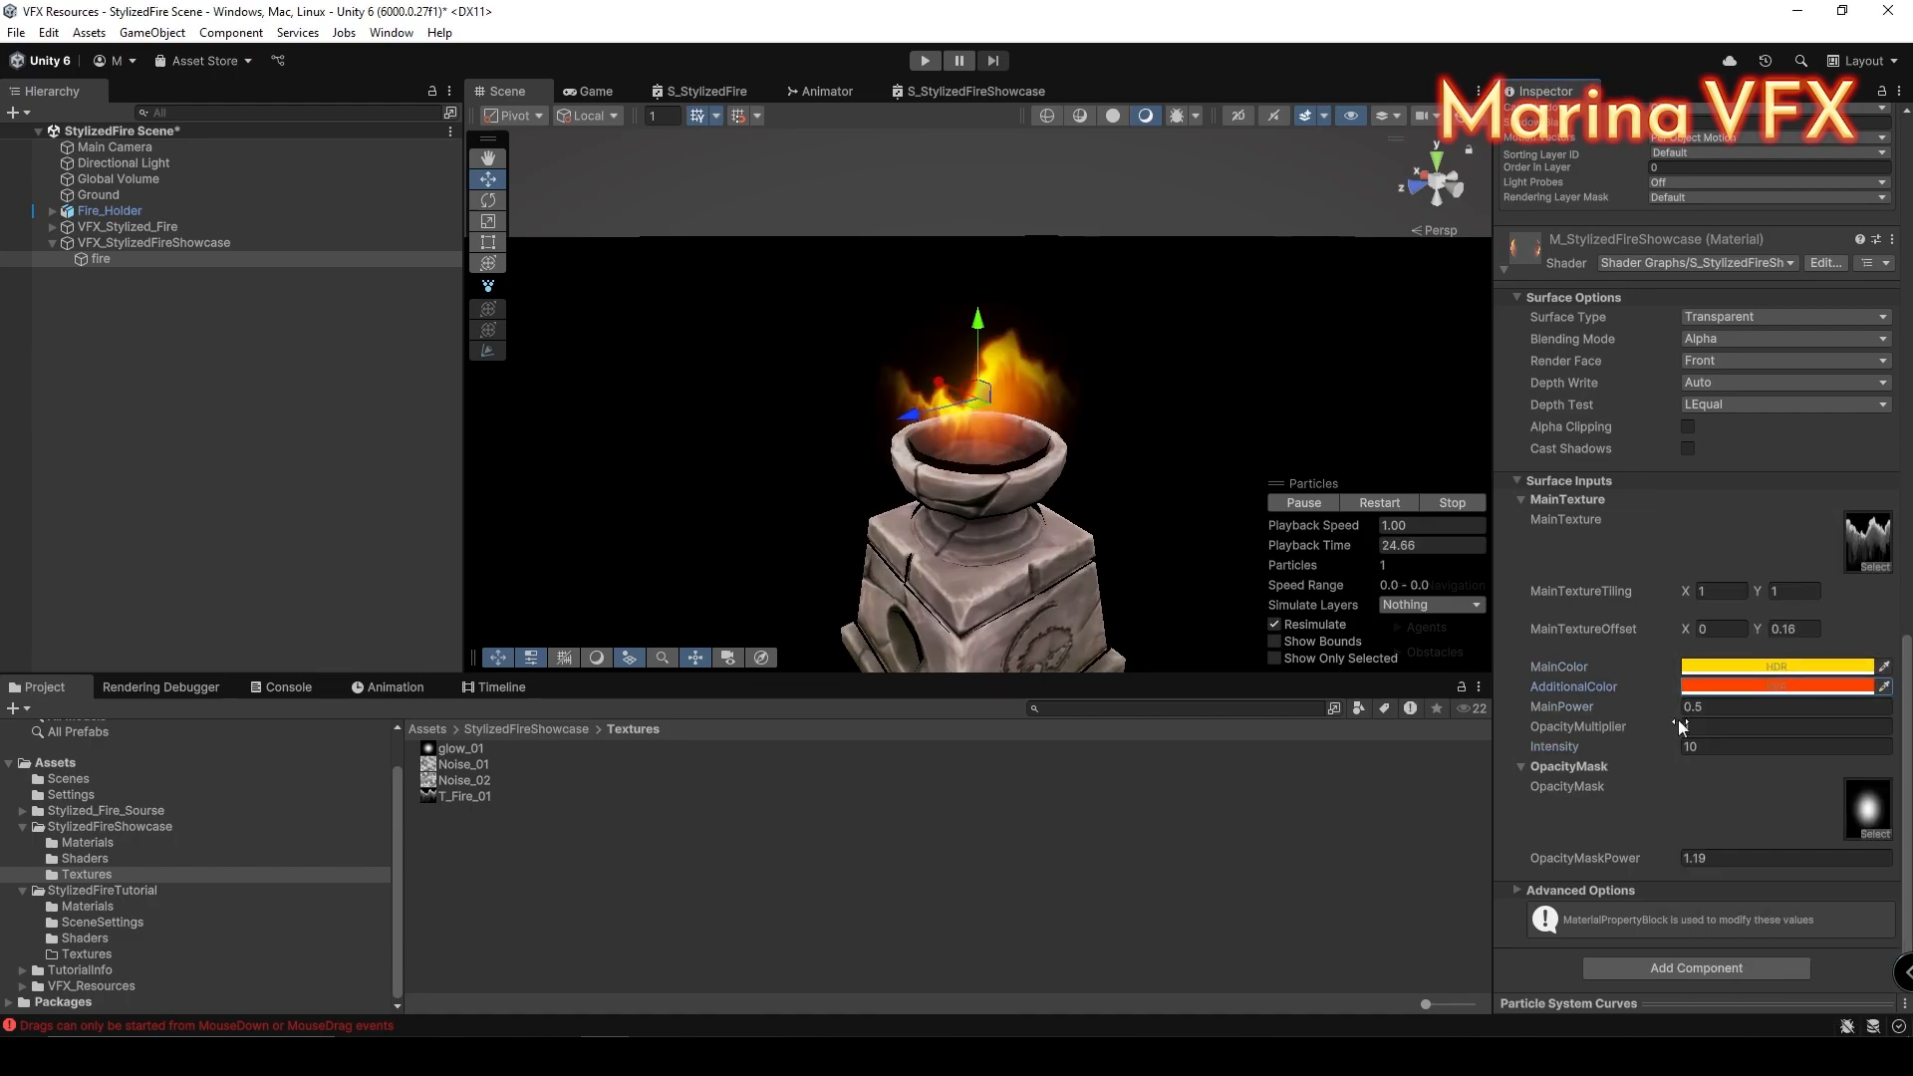
Step: Set the fire material's MainPower to 0.56 and OpacityMaskPower to 1
{"action": "left_click", "coordinate": [1675, 707]}
{"action": "mouse_move", "coordinate": [1674, 706]}
{"action": "left_mouse_down"}
{"action": "mouse_move", "coordinate": [1708, 707]}
{"action": "mouse_move", "coordinate": [1677, 708]}
{"action": "left_mouse_up"}
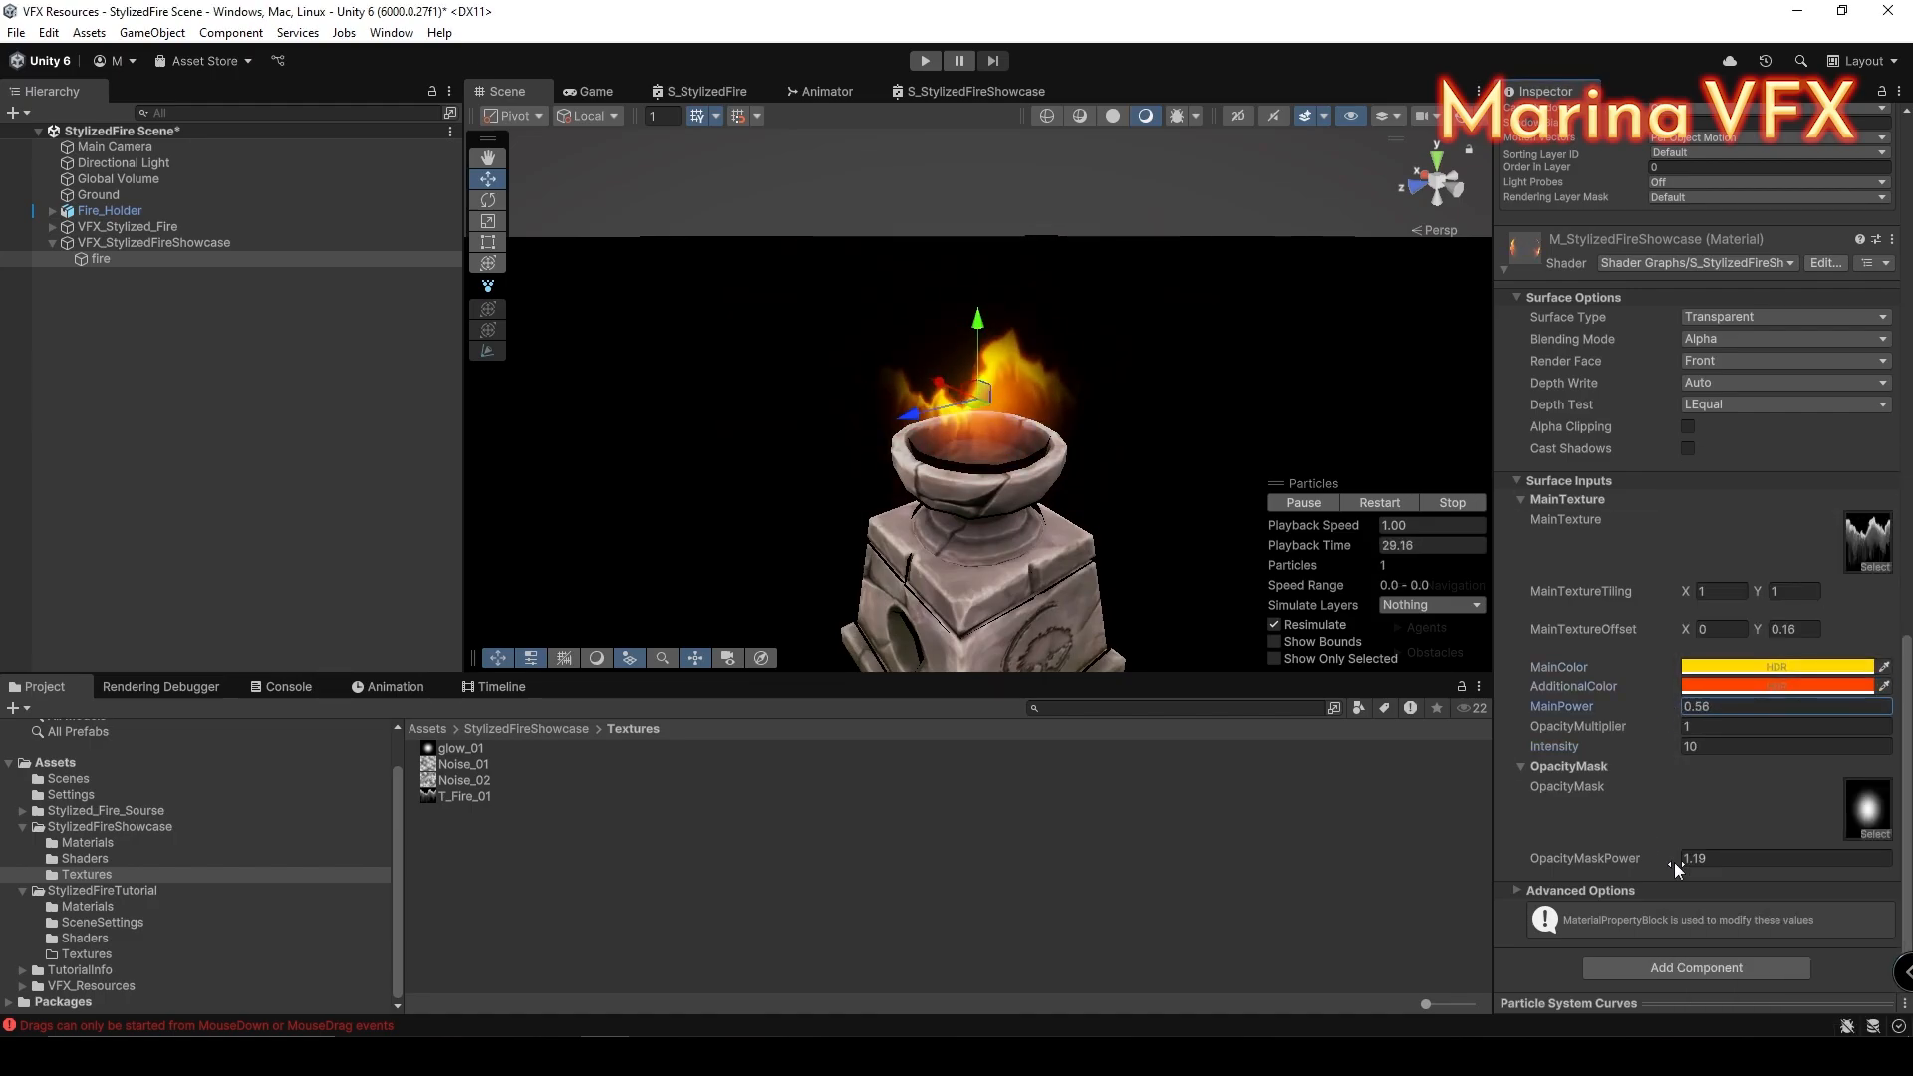
{"action": "type", "text": "1"}
{"action": "double_click", "coordinate": [1710, 863]}
{"action": "type", "text": "2"}
{"action": "double_click", "coordinate": [1708, 863]}
{"action": "type", "text": "1"}
Step: Set the fire particle system's Ring Buffer Mode to Pause Until Replaced and restart its playback
{"action": "scroll", "coordinate": [1774, 435], "scroll_direction": "up", "scroll_amount": 19}
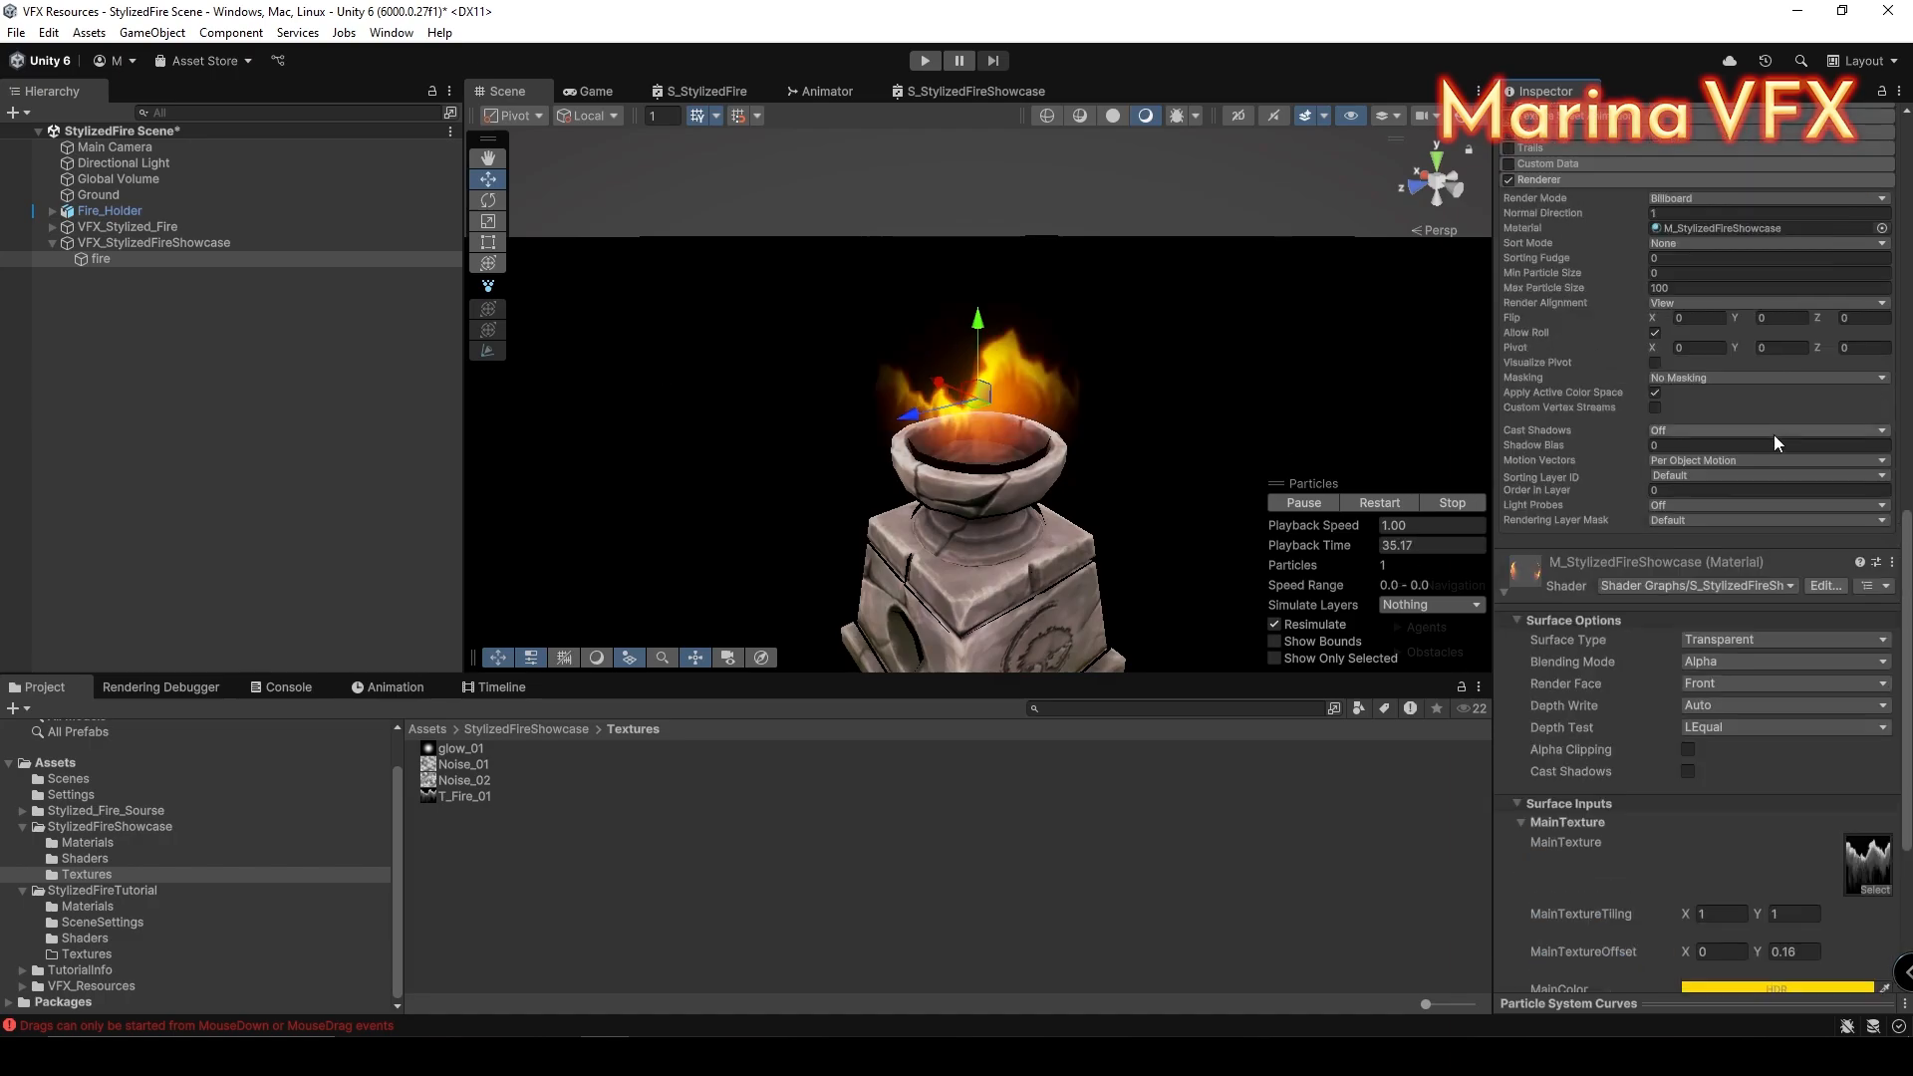
{"action": "left_click", "coordinate": [1702, 389]}
{"action": "left_click", "coordinate": [1737, 429]}
{"action": "scroll", "coordinate": [1856, 612], "scroll_direction": "up", "scroll_amount": 5}
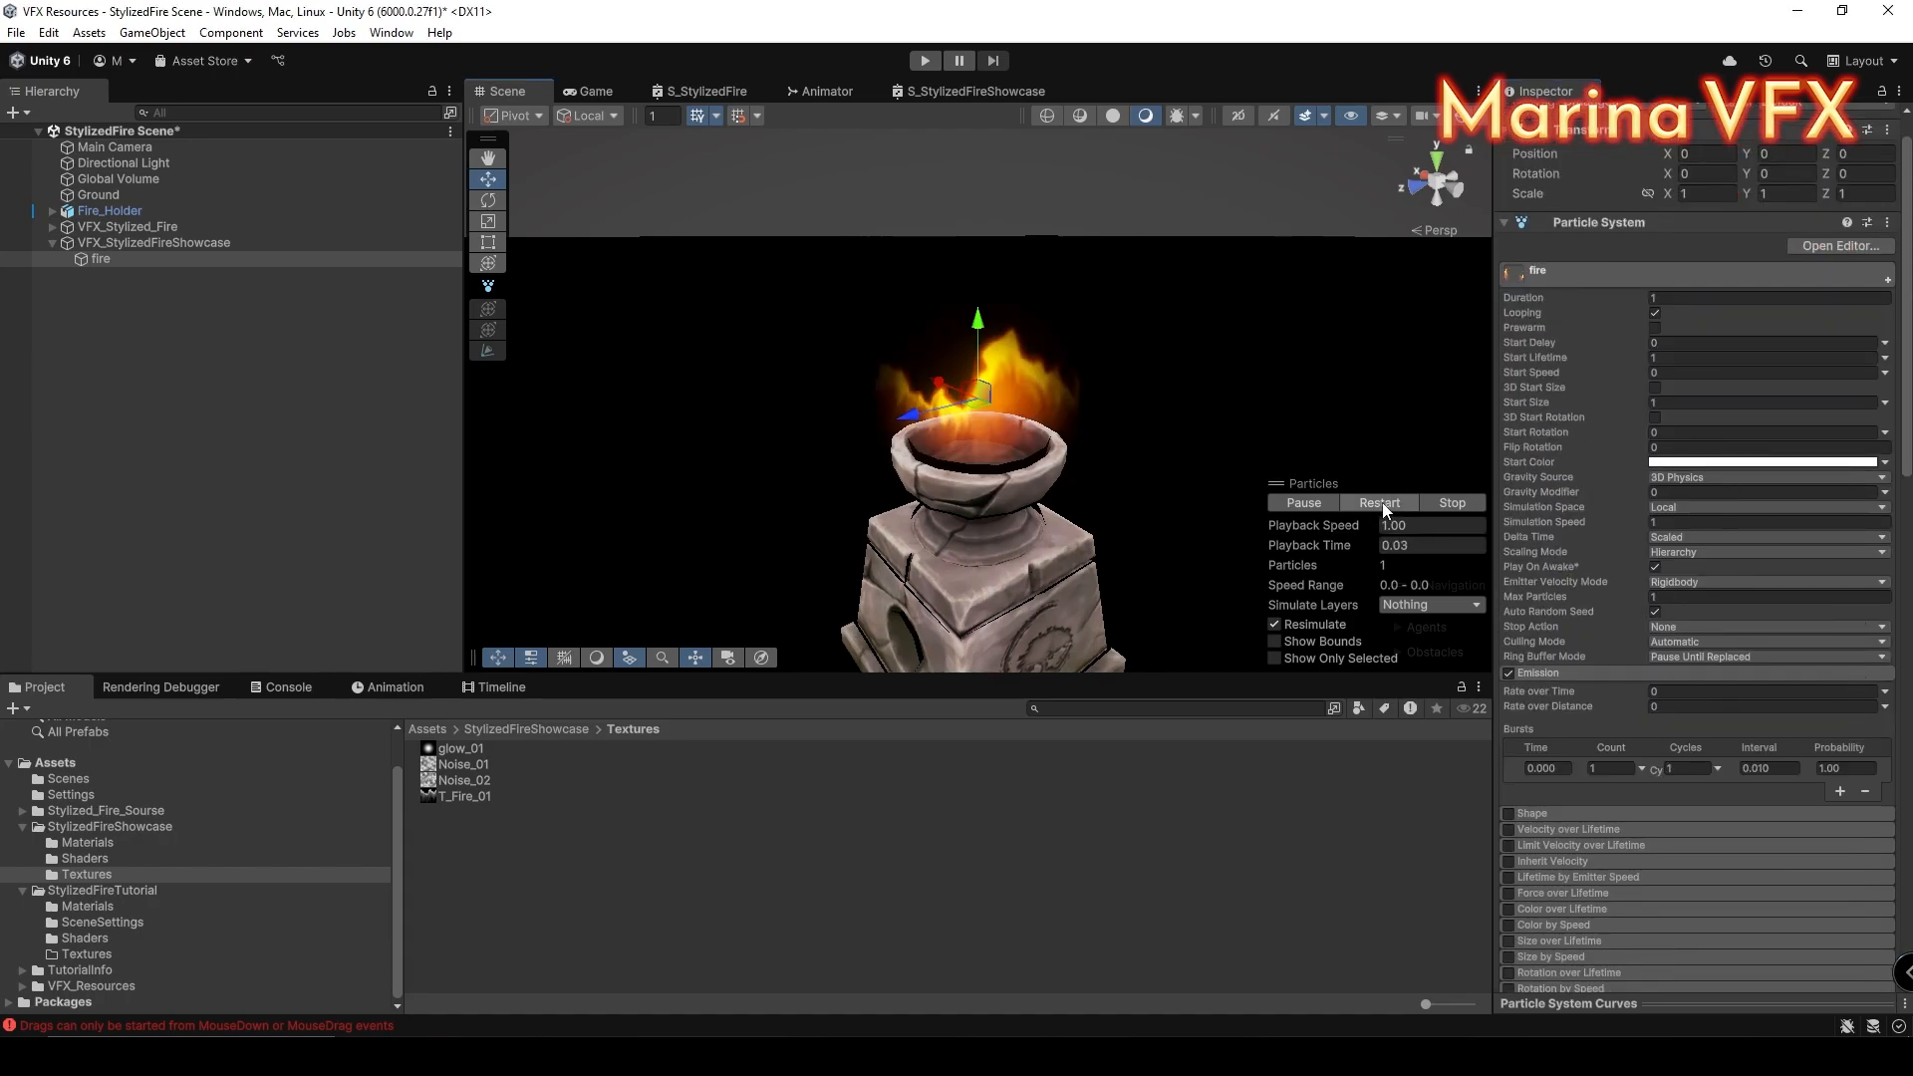
Step: Try out different MainTextureOffset X values on the fire's material and reset X to 0
{"action": "scroll", "coordinate": [1838, 674], "scroll_direction": "down", "scroll_amount": 20}
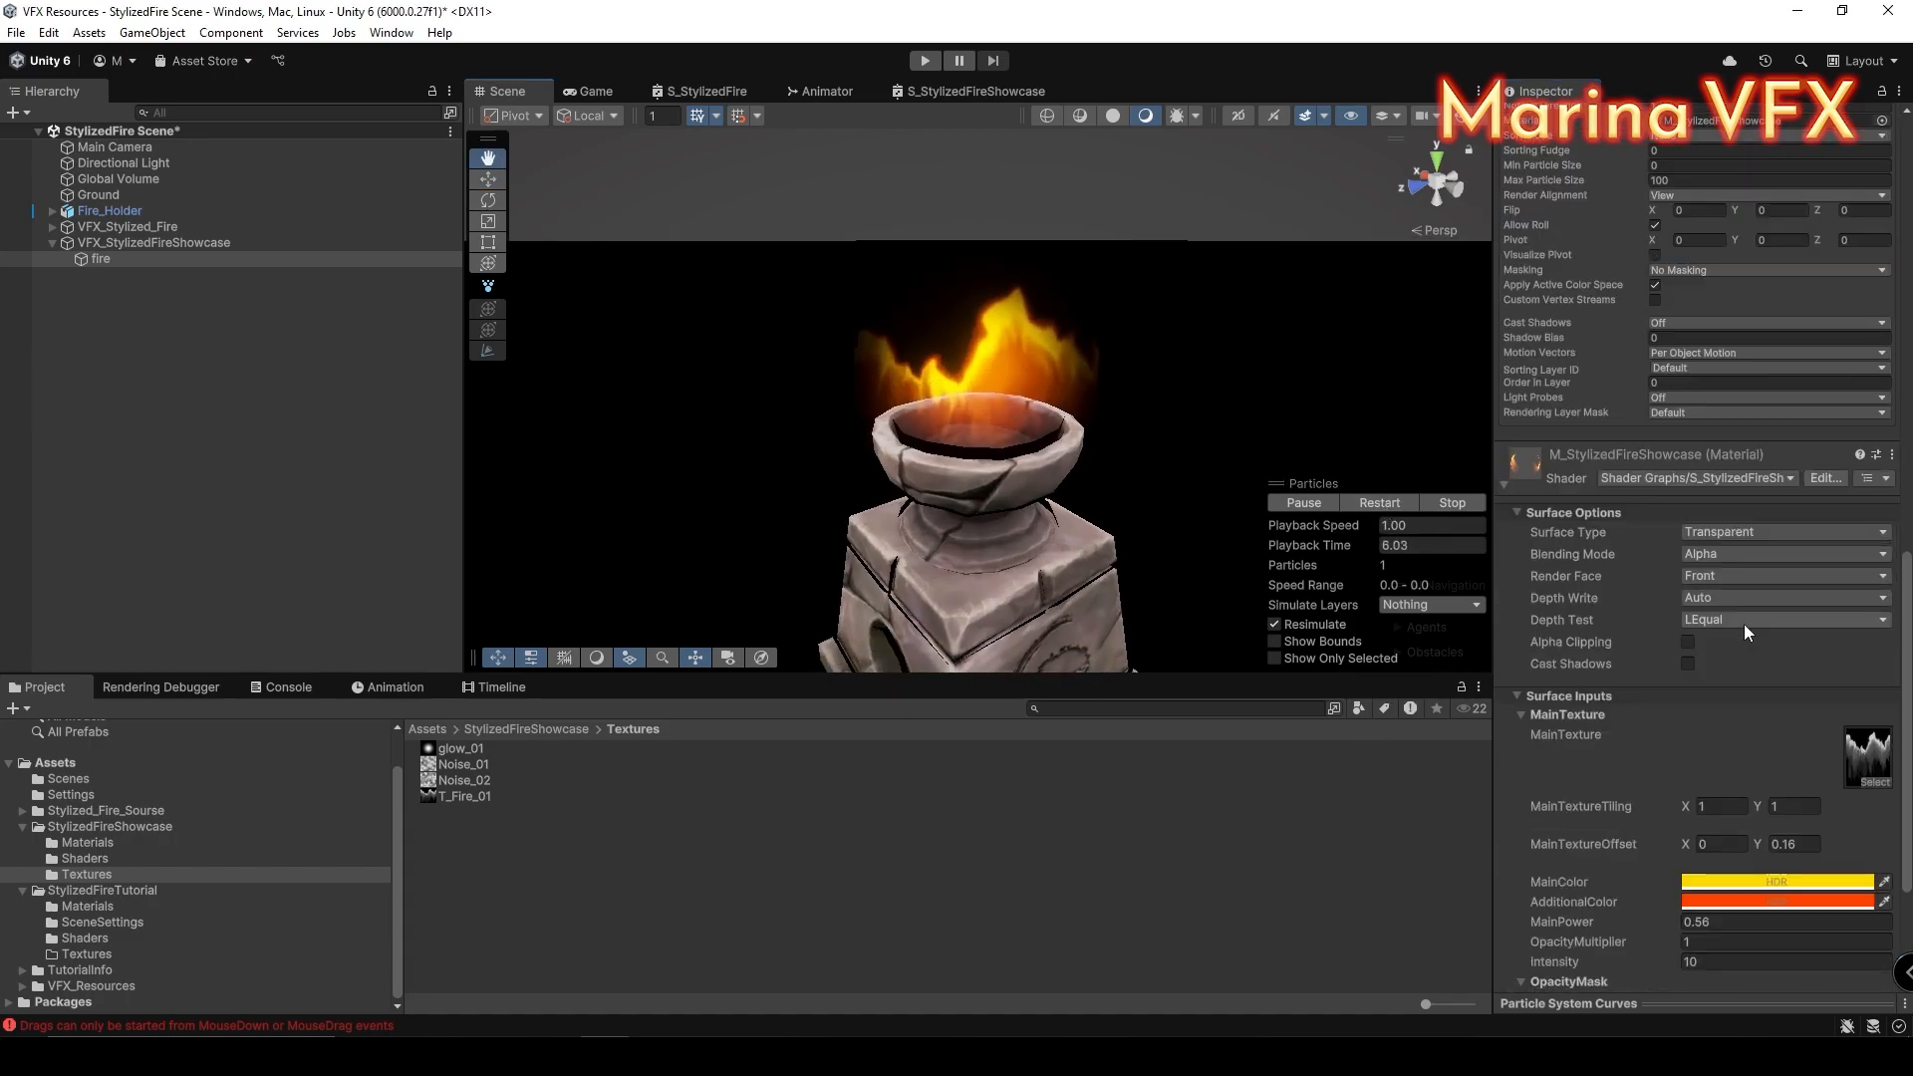
{"action": "left_click_drag", "start_coordinate": [1682, 624], "coordinate": [1694, 620]}
{"action": "left_click", "coordinate": [1740, 626]}
{"action": "type", "text": "0"}
Step: Maximize the S_StylizedFireShowcase graph and move the MainTextureOffset node farther from Tiling And Offset to make room
{"action": "left_click", "coordinate": [985, 91]}
{"action": "right_click", "coordinate": [984, 91]}
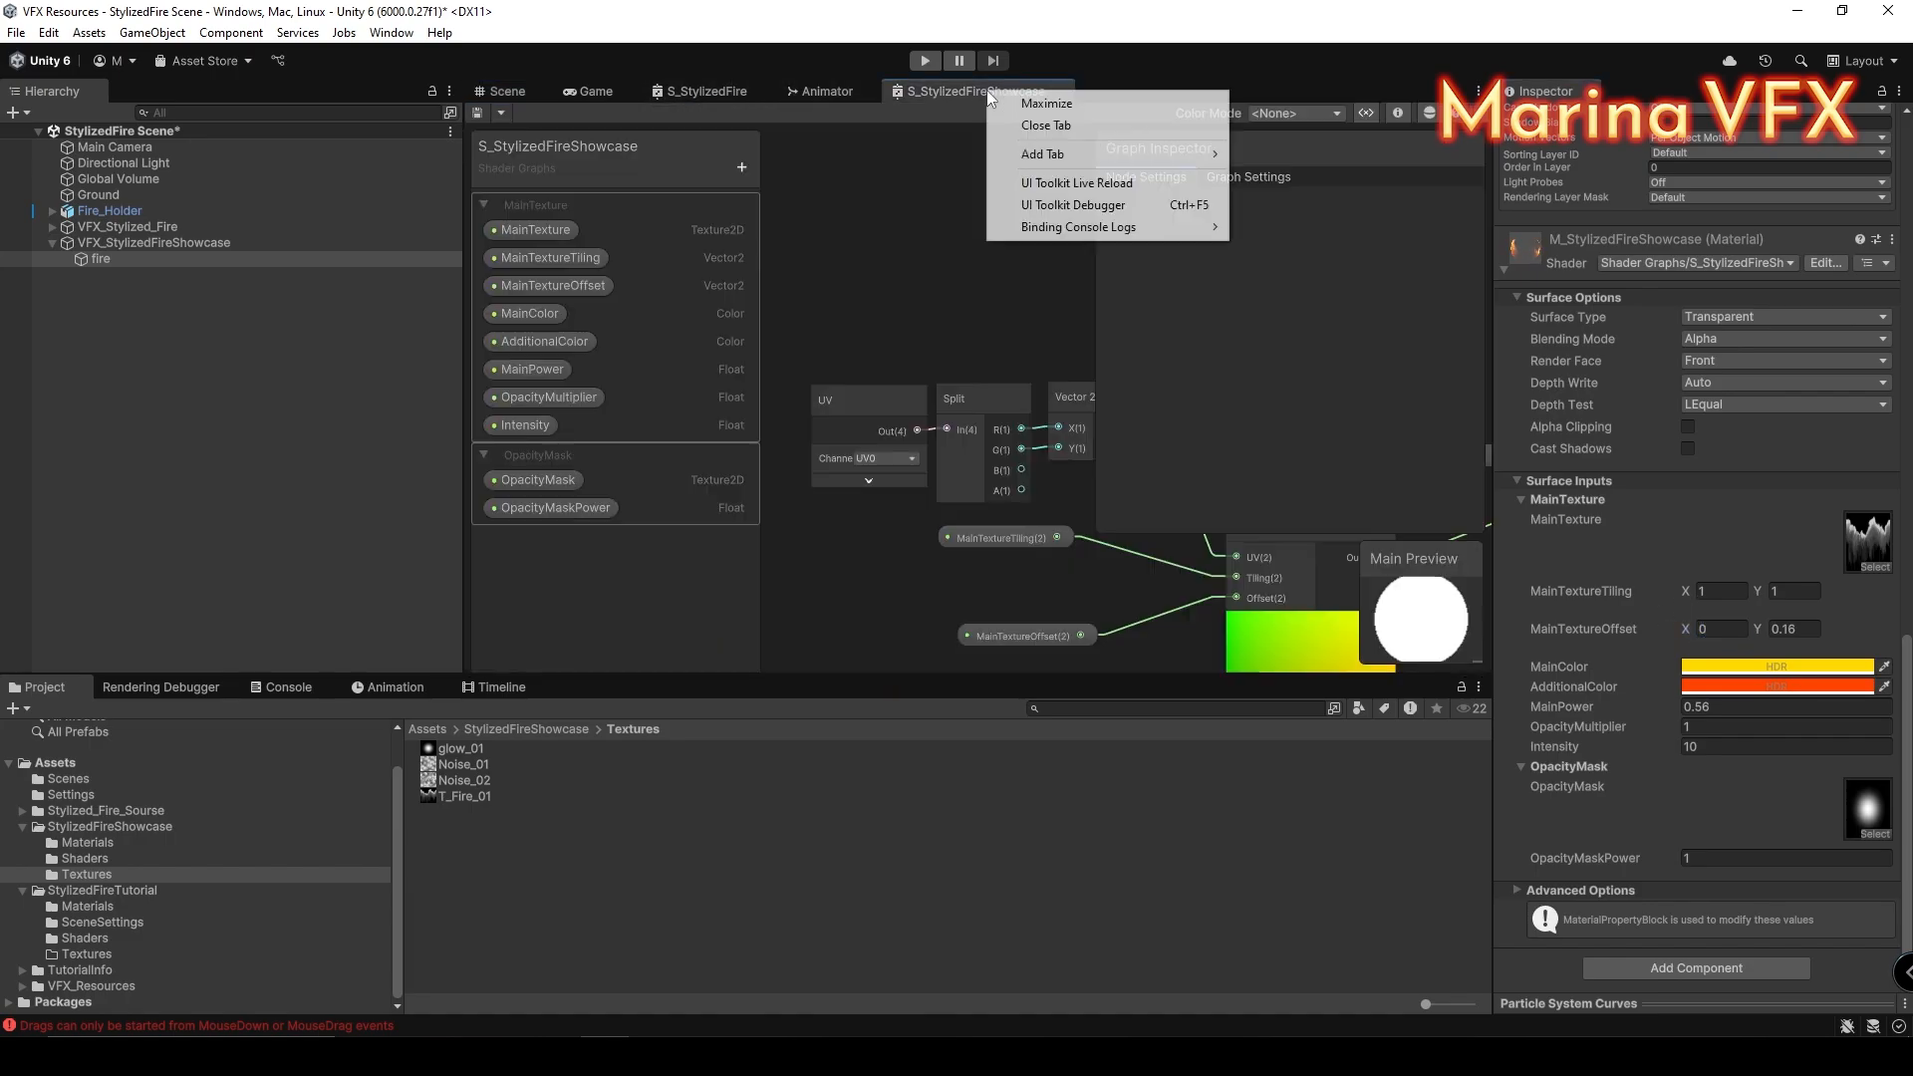
{"action": "left_click", "coordinate": [1041, 101]}
{"action": "scroll", "coordinate": [893, 398], "scroll_direction": "up", "scroll_amount": 3}
{"action": "middle_click_drag", "start_coordinate": [454, 747], "coordinate": [798, 629]}
{"action": "left_click_drag", "start_coordinate": [792, 609], "coordinate": [567, 558]}
{"action": "middle_click_drag", "start_coordinate": [719, 618], "coordinate": [813, 572]}
Step: Add a Split node next to MainTextureOffset and connect the property to its input
{"action": "left_click", "coordinate": [793, 554]}
{"action": "key", "text": "space"}
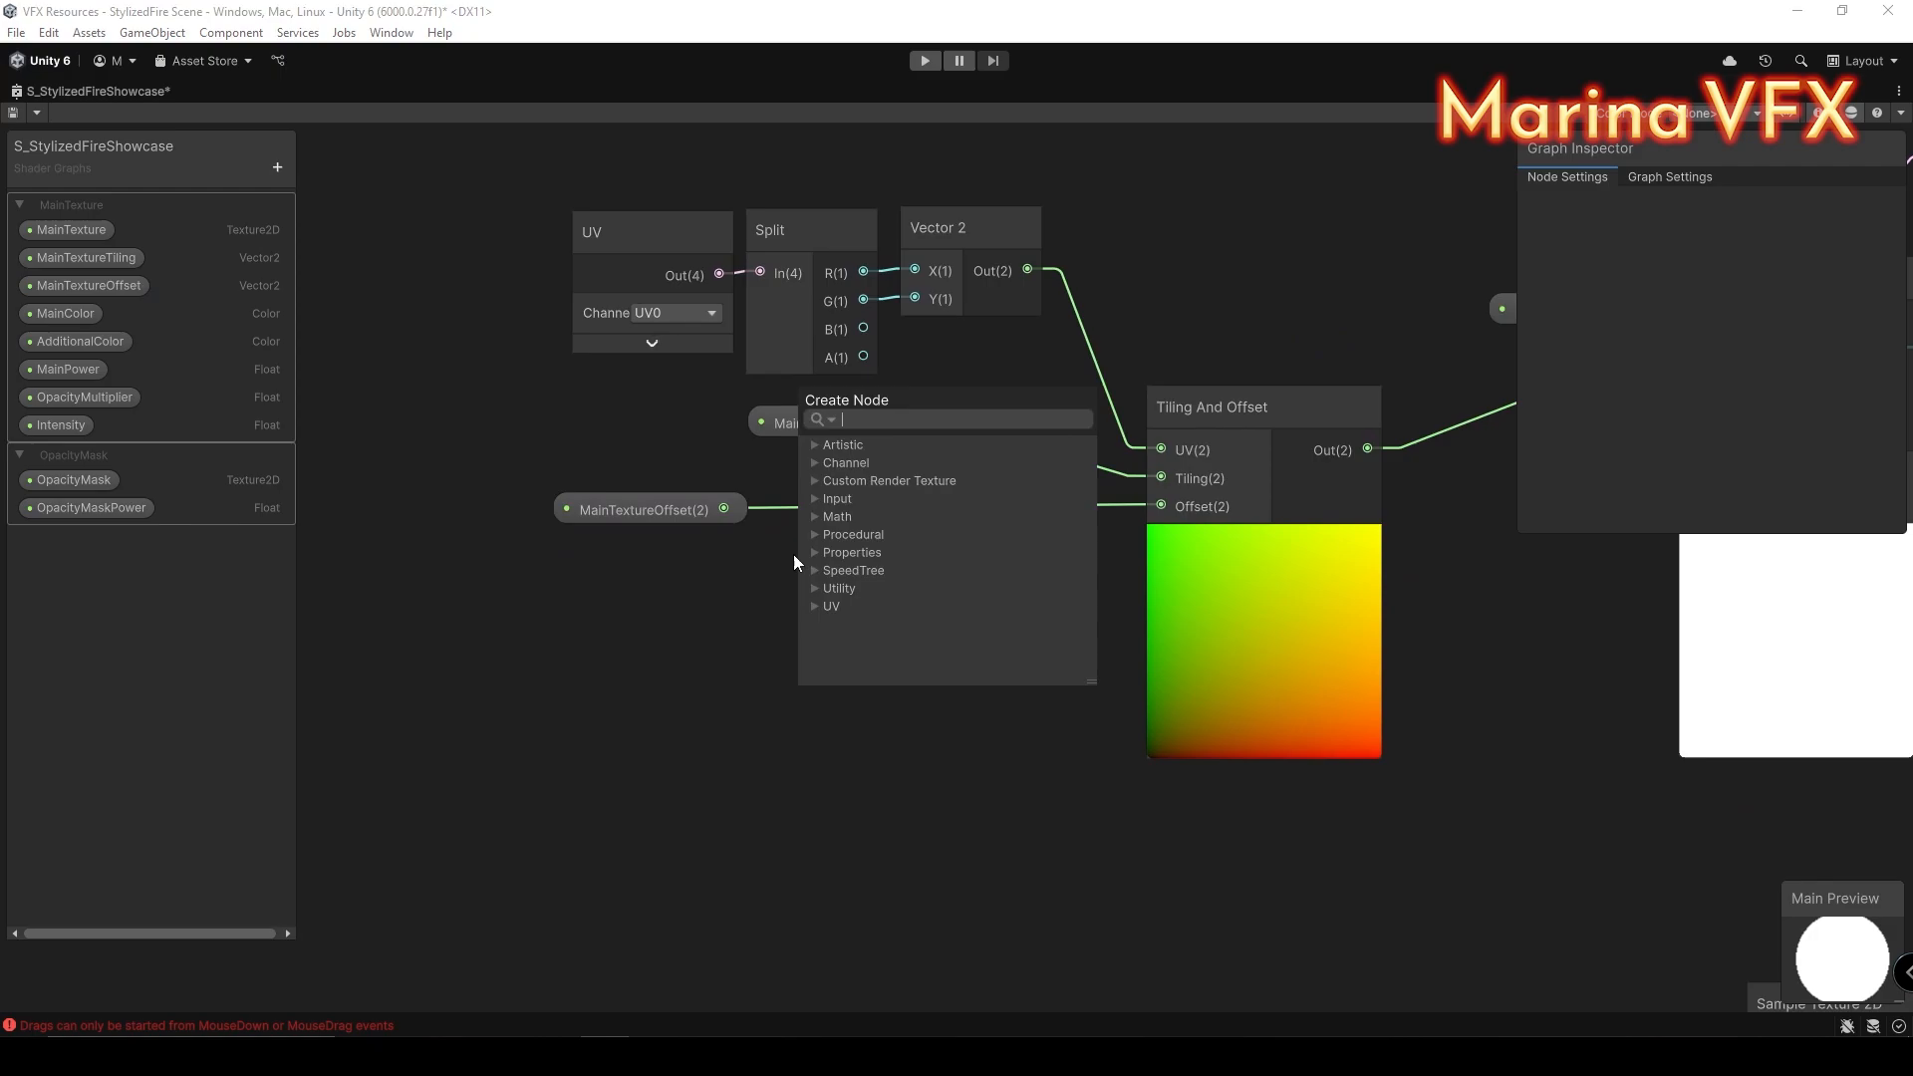
{"action": "type", "text": "split"}
{"action": "key", "text": "Return"}
{"action": "scroll", "coordinate": [796, 510], "scroll_direction": "up", "scroll_amount": 3}
{"action": "left_click_drag", "start_coordinate": [677, 507], "coordinate": [828, 740]}
{"action": "left_click_drag", "start_coordinate": [876, 680], "coordinate": [834, 527]}
{"action": "middle_click_drag", "start_coordinate": [834, 527], "coordinate": [893, 408]}
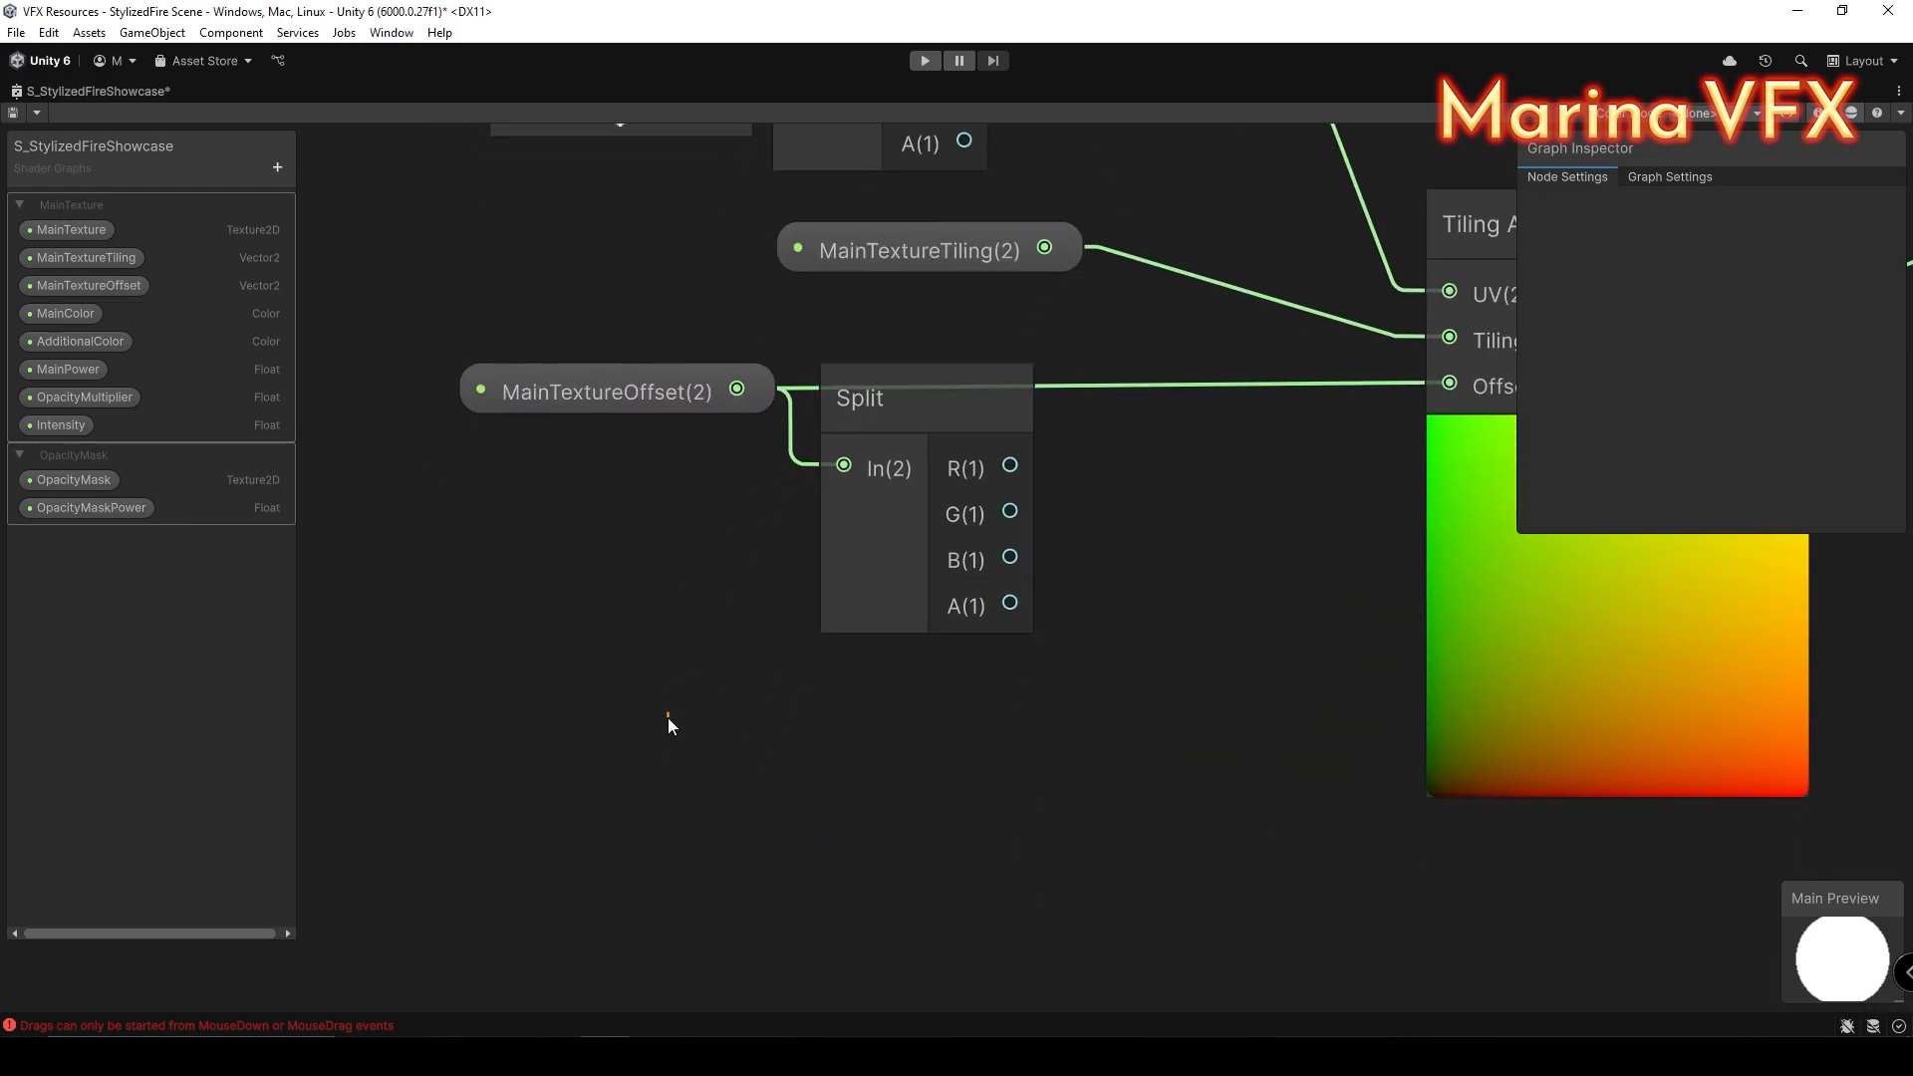
Step: Add a Time node below the new Split and shift MainTextureOffset, Split and Time away from Tiling And Offset
{"action": "key", "text": "space"}
{"action": "type", "text": "time"}
{"action": "key", "text": "Return"}
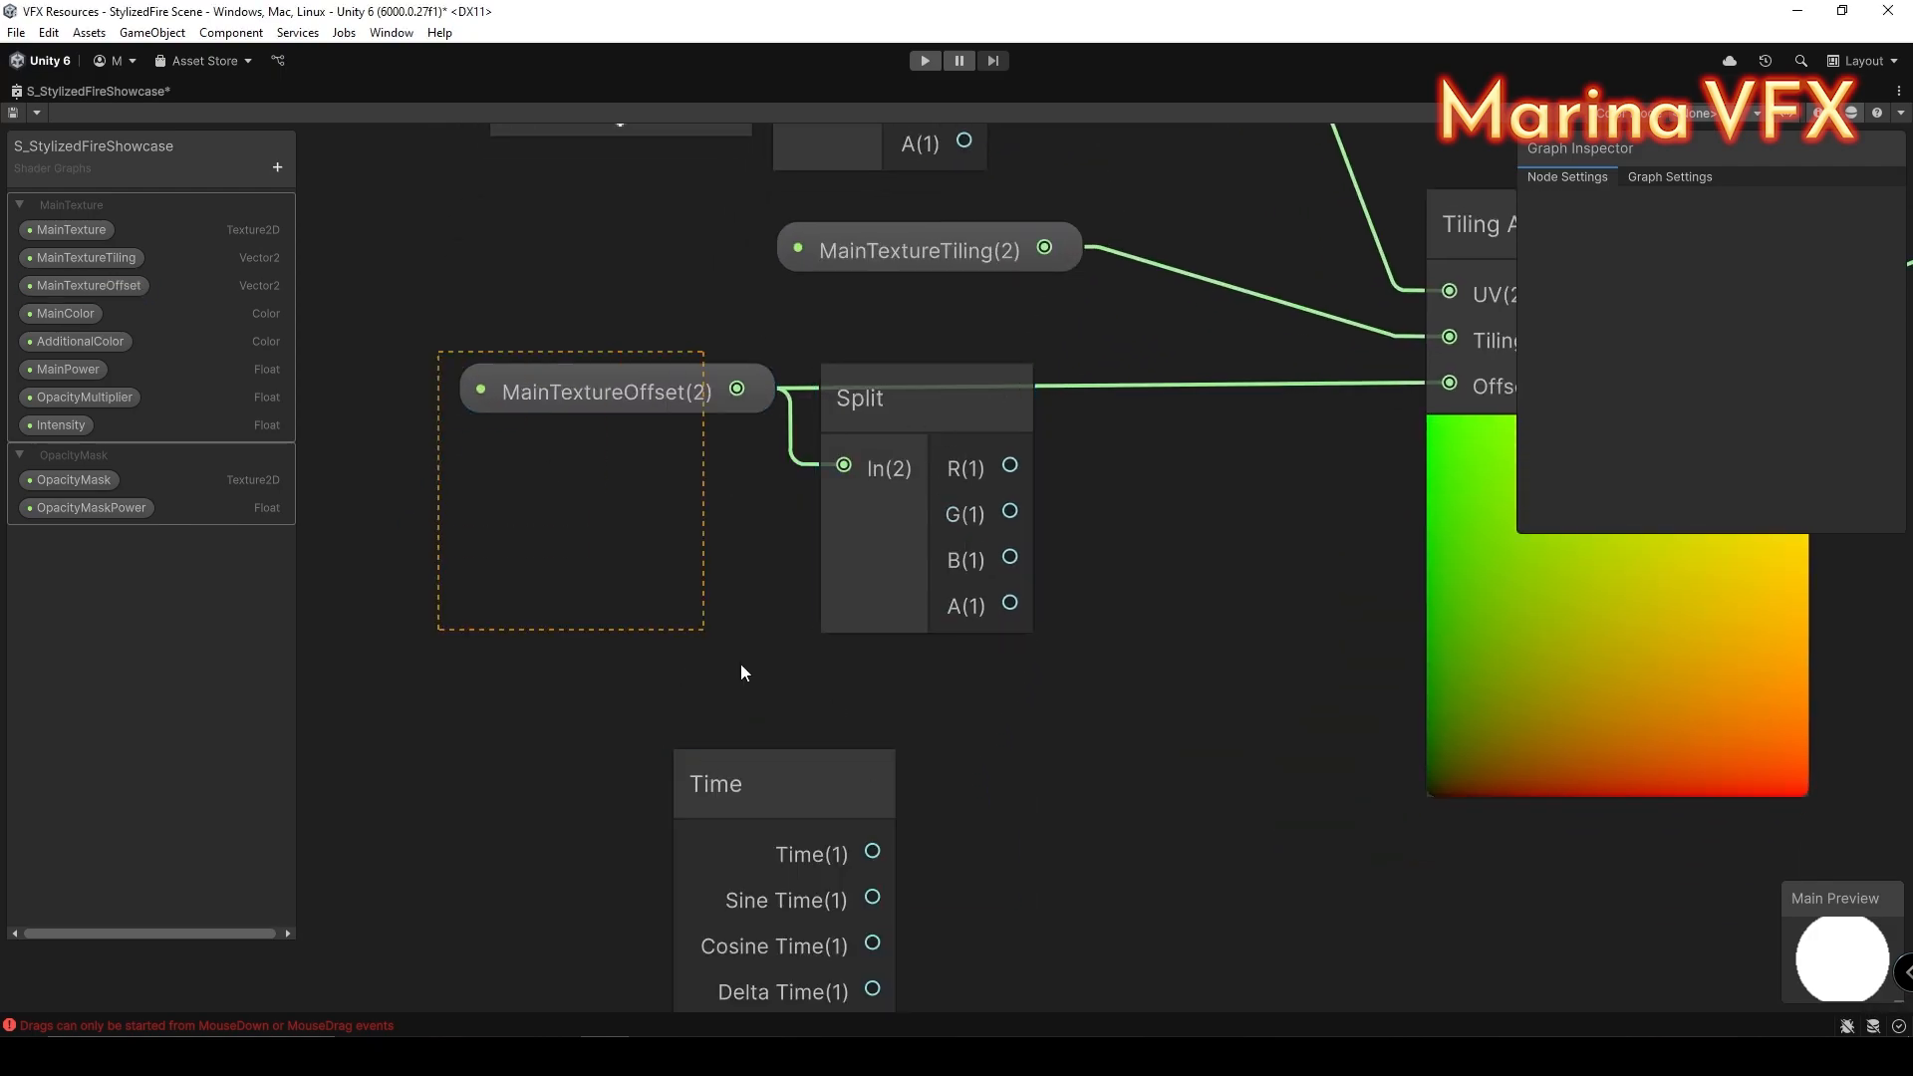
{"action": "left_click_drag", "start_coordinate": [739, 663], "coordinate": [881, 795]}
{"action": "left_click_drag", "start_coordinate": [926, 403], "coordinate": [565, 389]}
Step: Add a Multiply node with the offset Split's R in A and Time in B, and collapse its preview
{"action": "left_click", "coordinate": [789, 478]}
{"action": "key", "text": "space"}
{"action": "type", "text": "mult"}
{"action": "double_click", "coordinate": [897, 452]}
{"action": "left_click_drag", "start_coordinate": [649, 450], "coordinate": [834, 666]}
{"action": "left_click", "coordinate": [992, 717]}
{"action": "left_click_drag", "start_coordinate": [879, 558], "coordinate": [779, 678]}
Step: Add a Vector 2 node with the Multiply output in X and the offset Split's G in Y
{"action": "left_click", "coordinate": [951, 540]}
{"action": "key", "text": "space"}
{"action": "type", "text": "ve"}
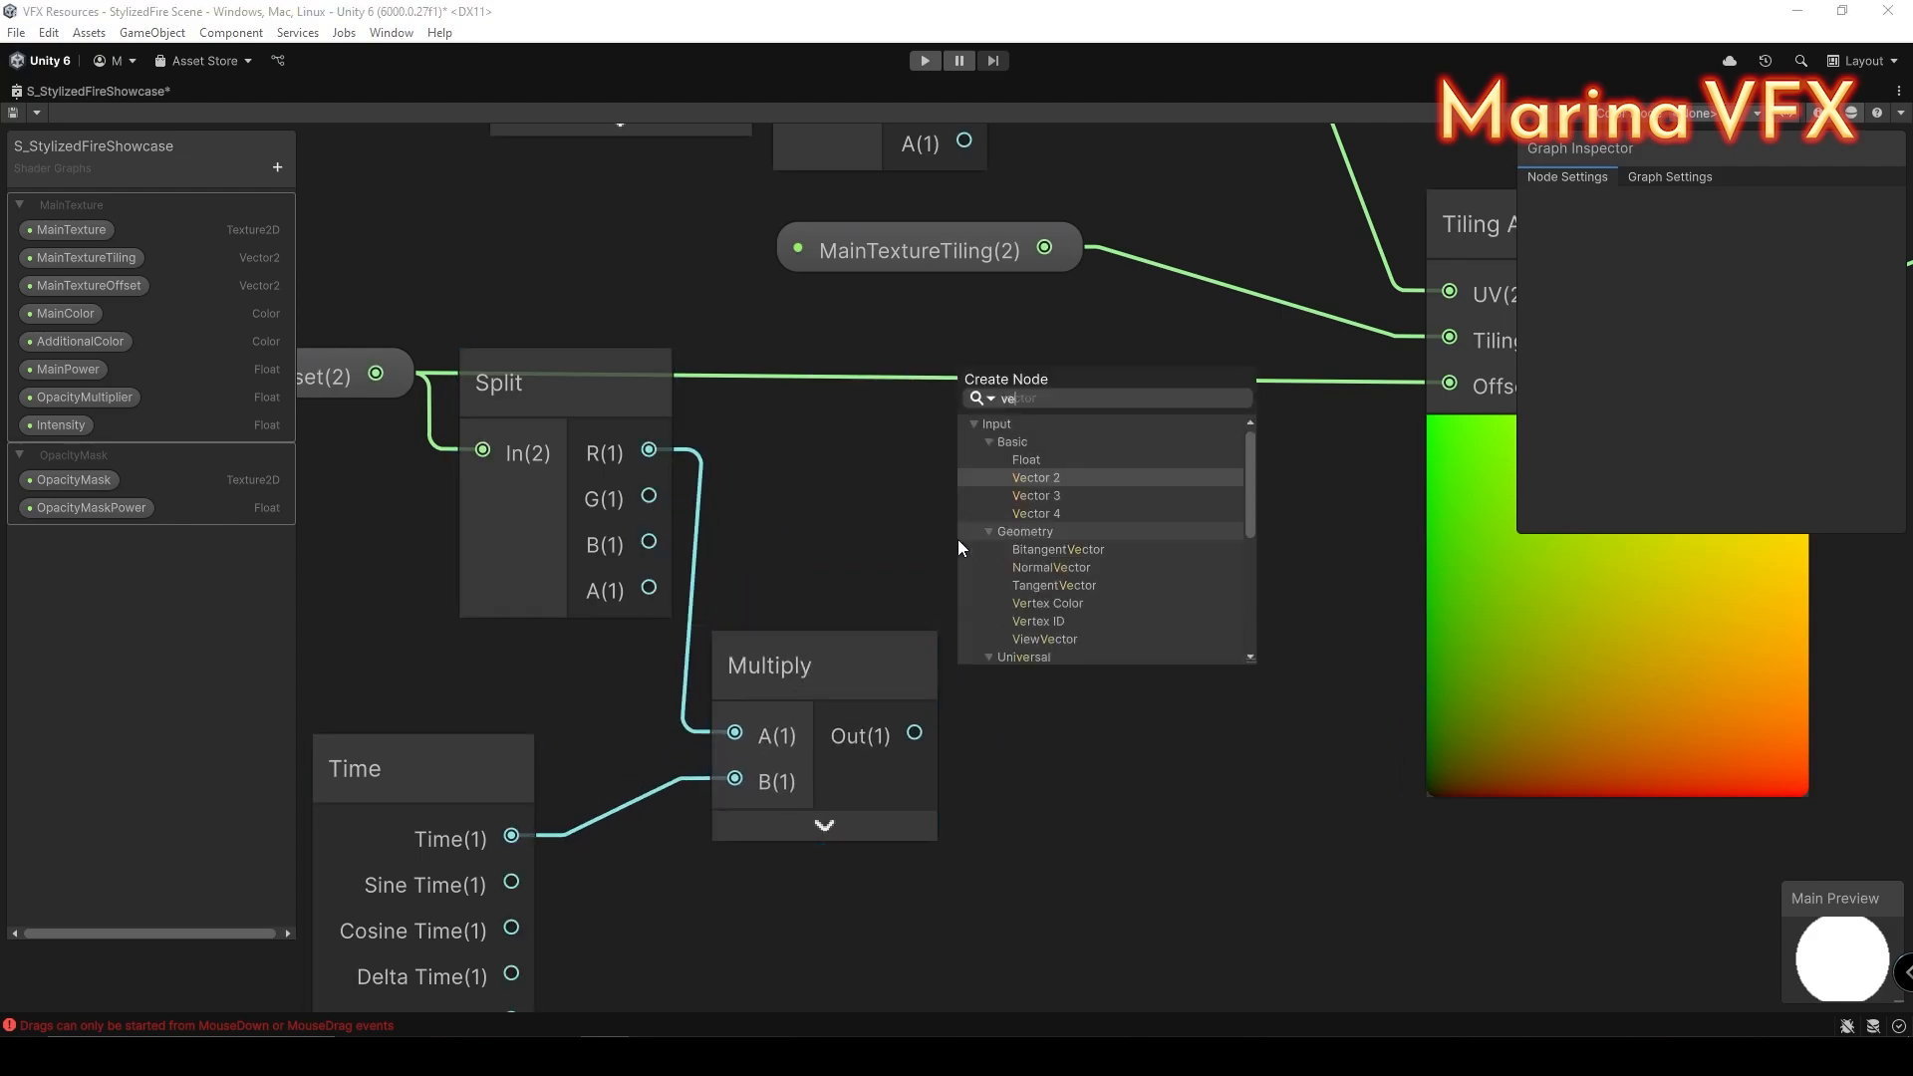
{"action": "key", "text": "Return"}
{"action": "left_click_drag", "start_coordinate": [995, 630], "coordinate": [1065, 510]}
{"action": "left_click_drag", "start_coordinate": [916, 728], "coordinate": [1058, 555]}
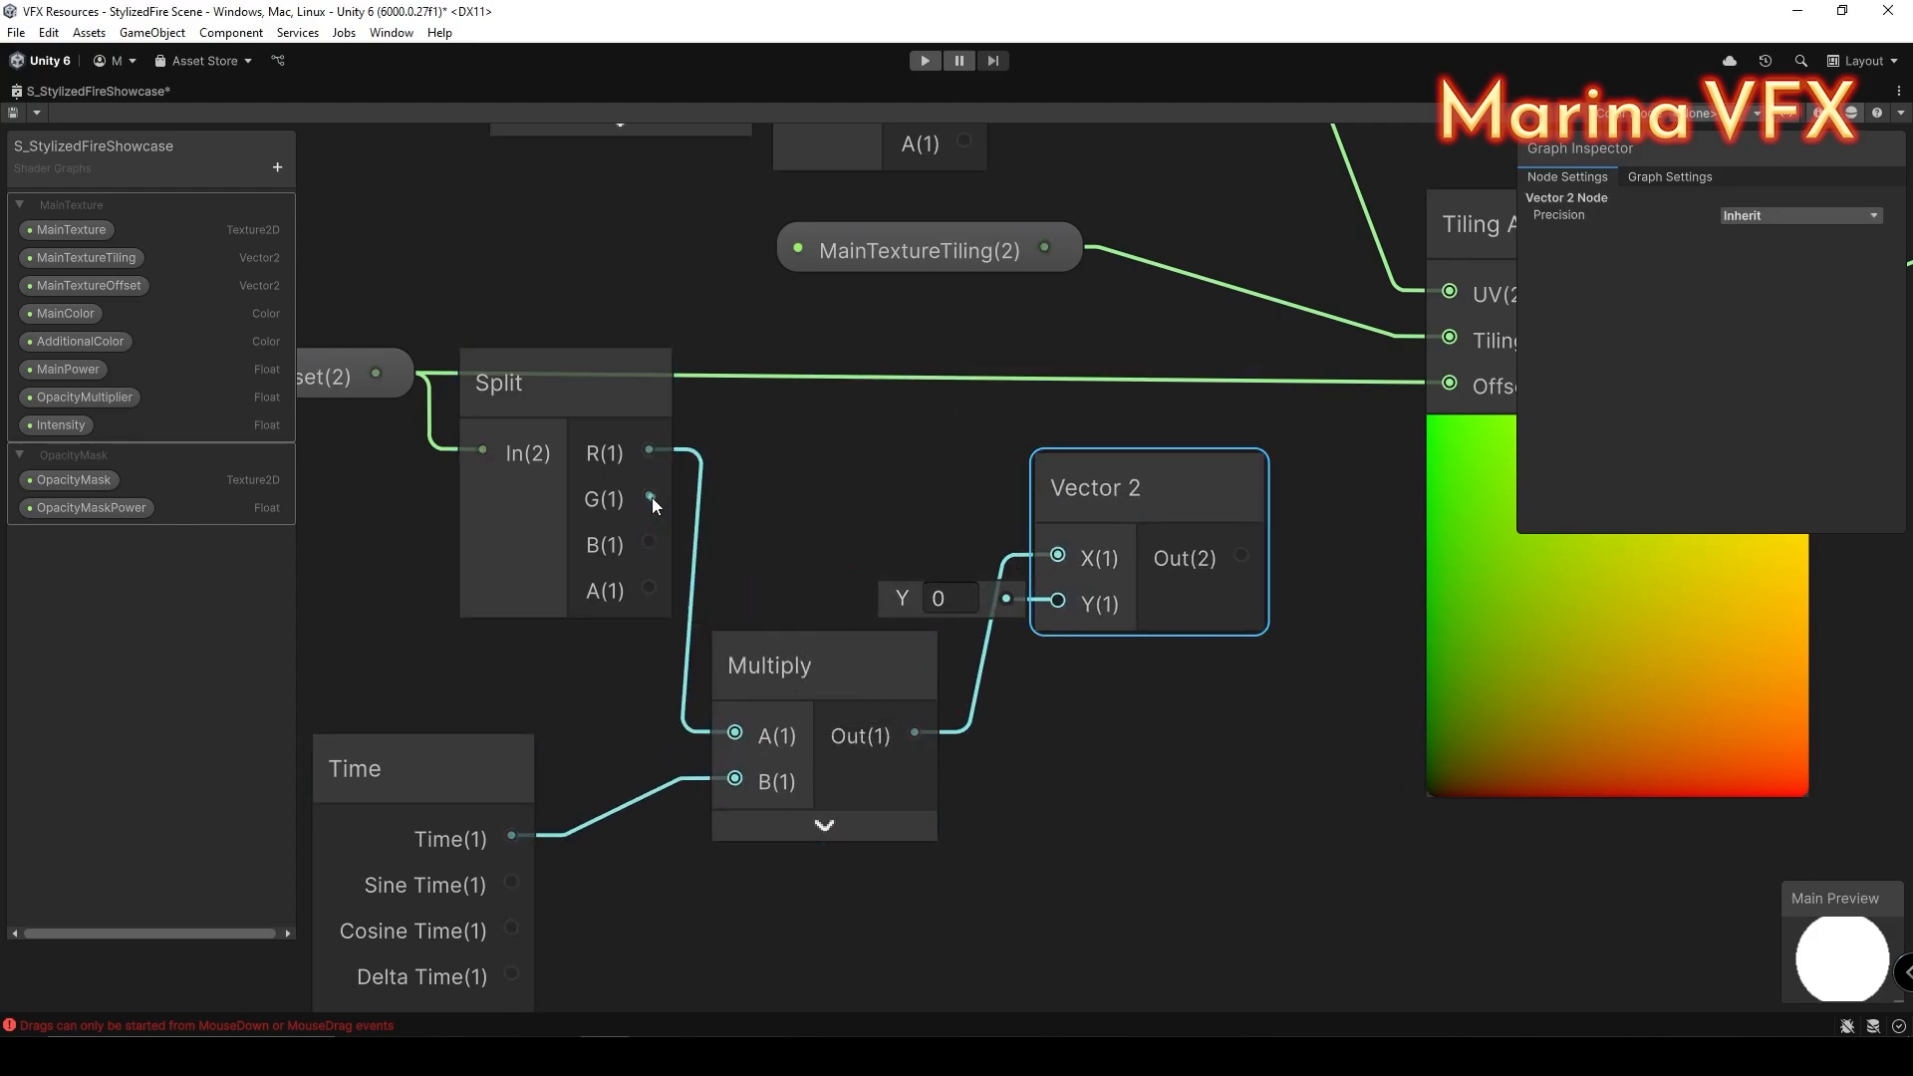
{"action": "left_click_drag", "start_coordinate": [649, 498], "coordinate": [1058, 601]}
Step: Connect the new Vector 2 output to the Offset input of Tiling And Offset
{"action": "middle_click_drag", "start_coordinate": [1123, 679], "coordinate": [853, 880]}
{"action": "left_click_drag", "start_coordinate": [971, 754], "coordinate": [1183, 583]}
{"action": "scroll", "coordinate": [1209, 579], "scroll_direction": "down", "scroll_amount": 4}
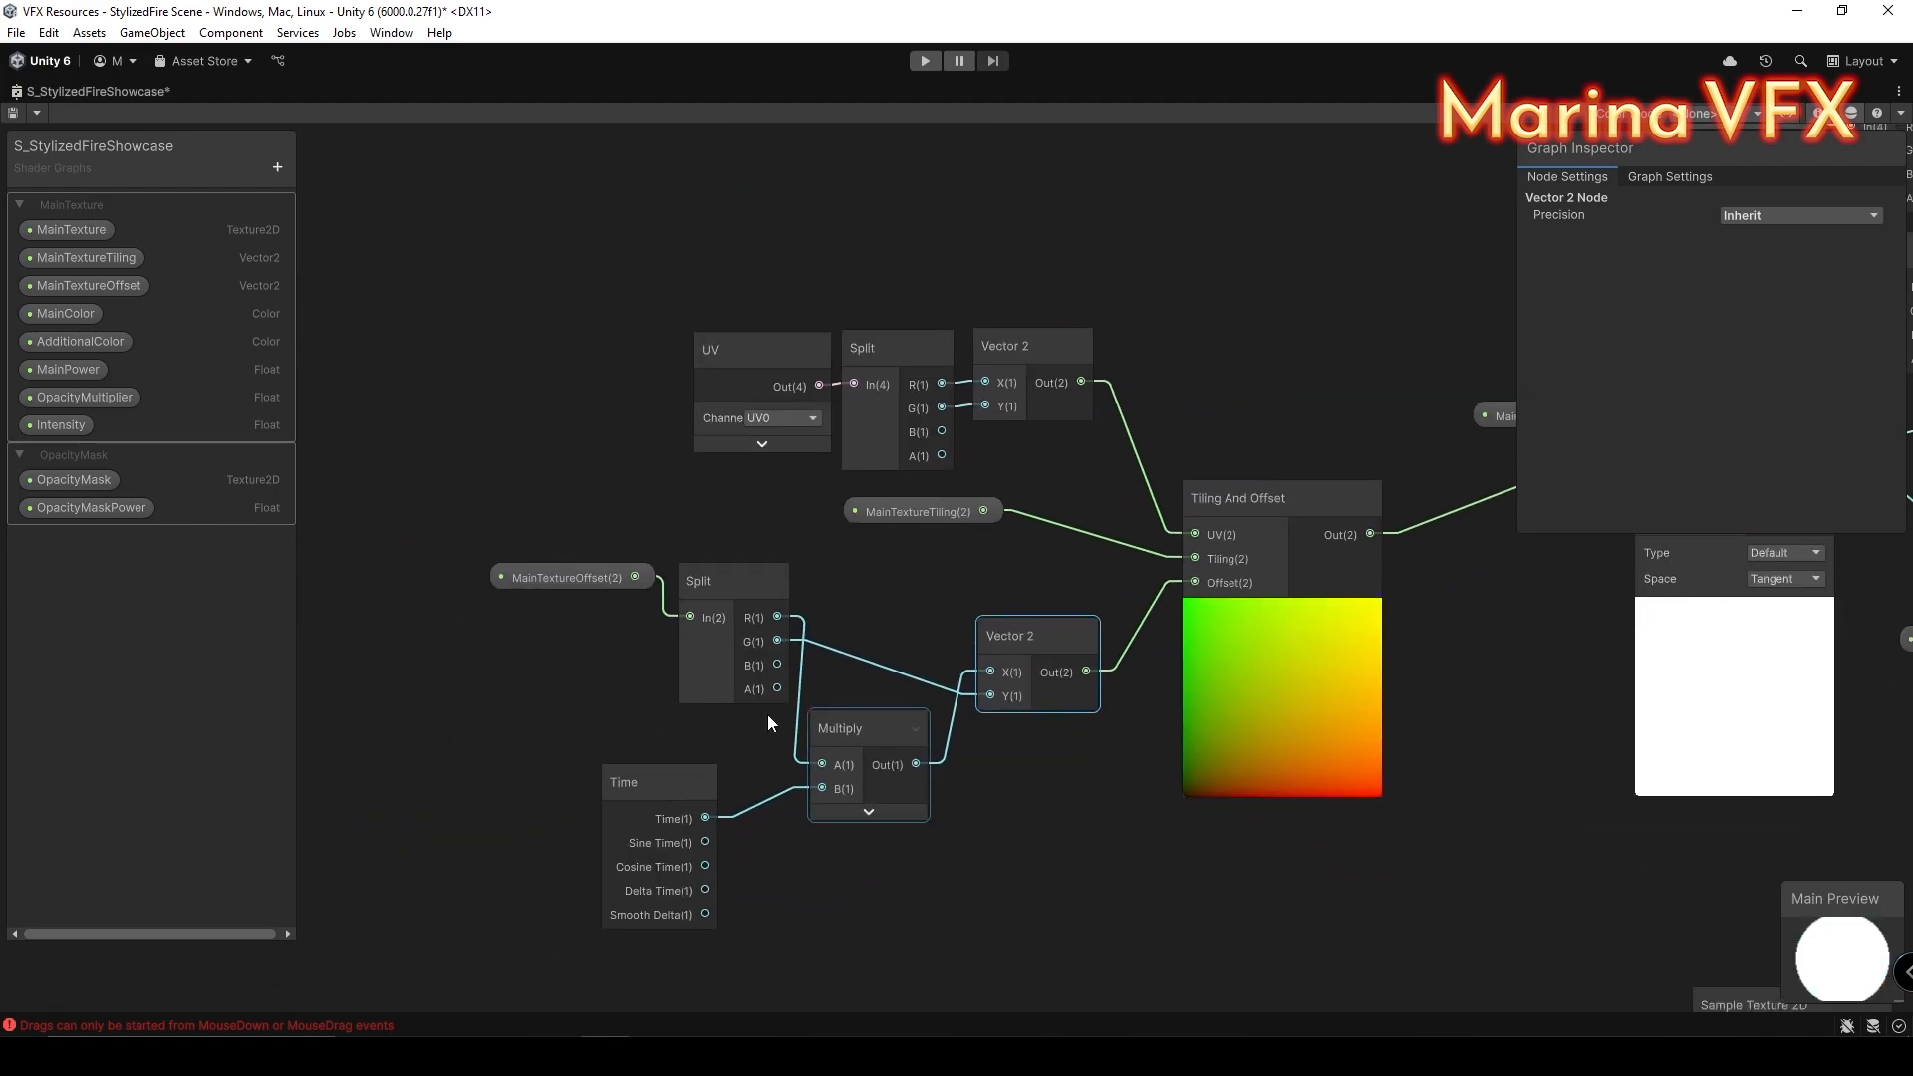
Step: Save the shader graph, restore the editor layout and return to the Scene view
{"action": "left_click", "coordinate": [12, 114]}
{"action": "right_click", "coordinate": [151, 86]}
{"action": "left_click", "coordinate": [189, 96]}
{"action": "left_click", "coordinate": [508, 90]}
Step: Set the fire material's MainTextureOffset X to 0.1 and raise its OpacityMaskPower
{"action": "scroll", "coordinate": [1701, 572], "scroll_direction": "down", "scroll_amount": 15}
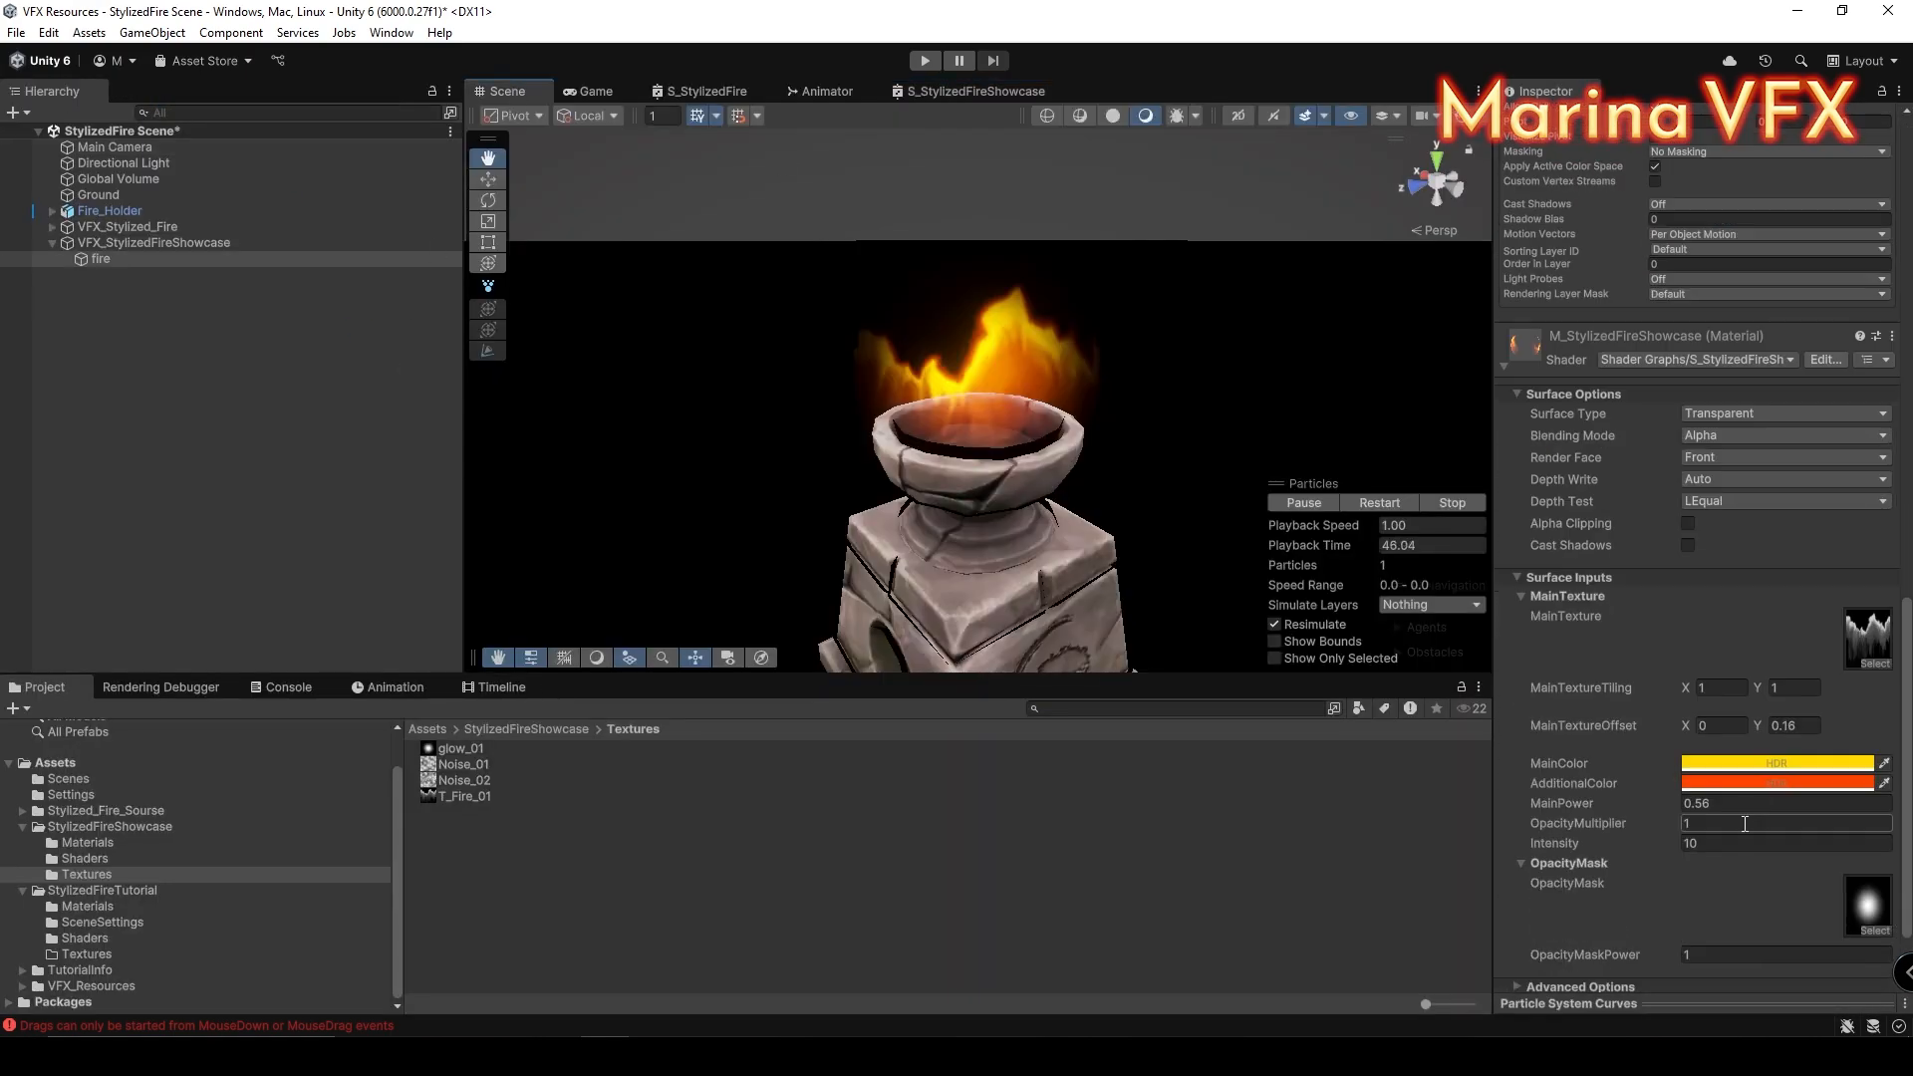
{"action": "left_click", "coordinate": [1719, 725]}
{"action": "type", "text": "0.1"}
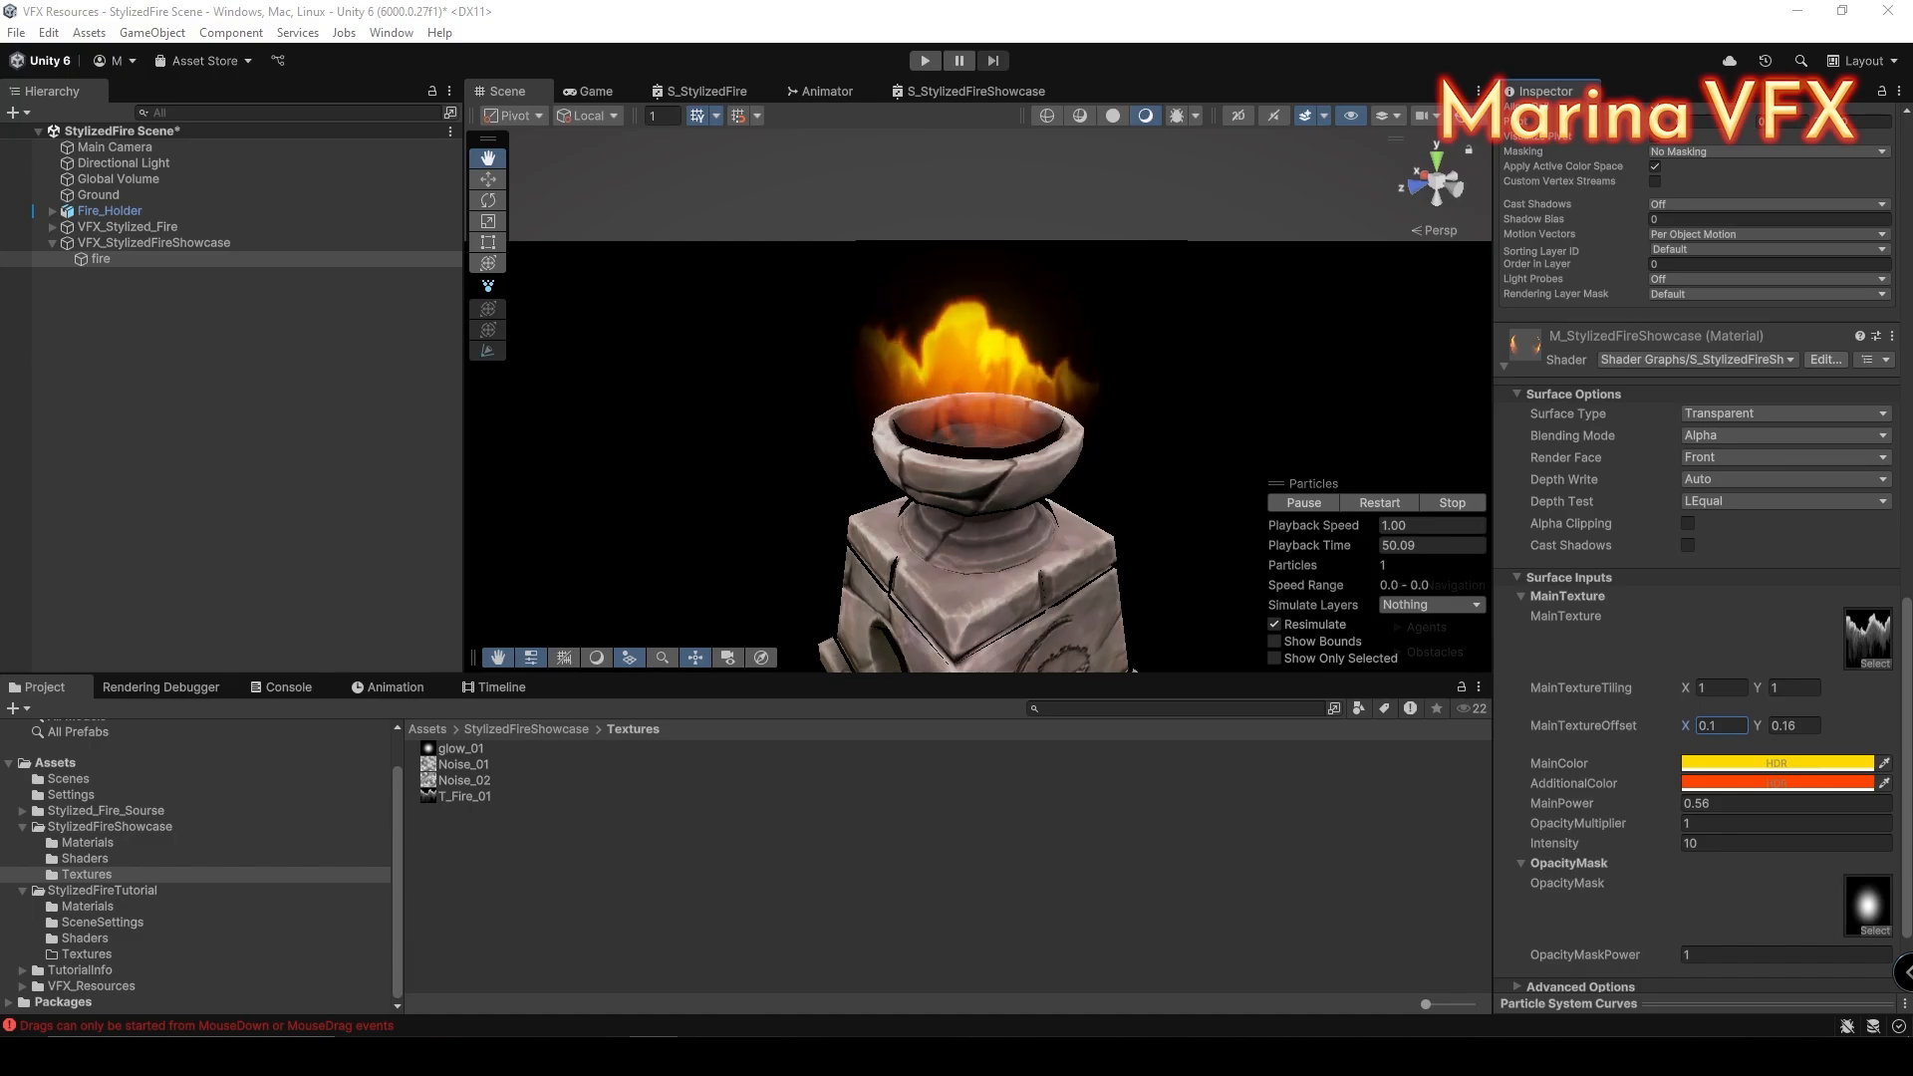
{"action": "scroll", "coordinate": [1671, 861], "scroll_direction": "down", "scroll_amount": 2}
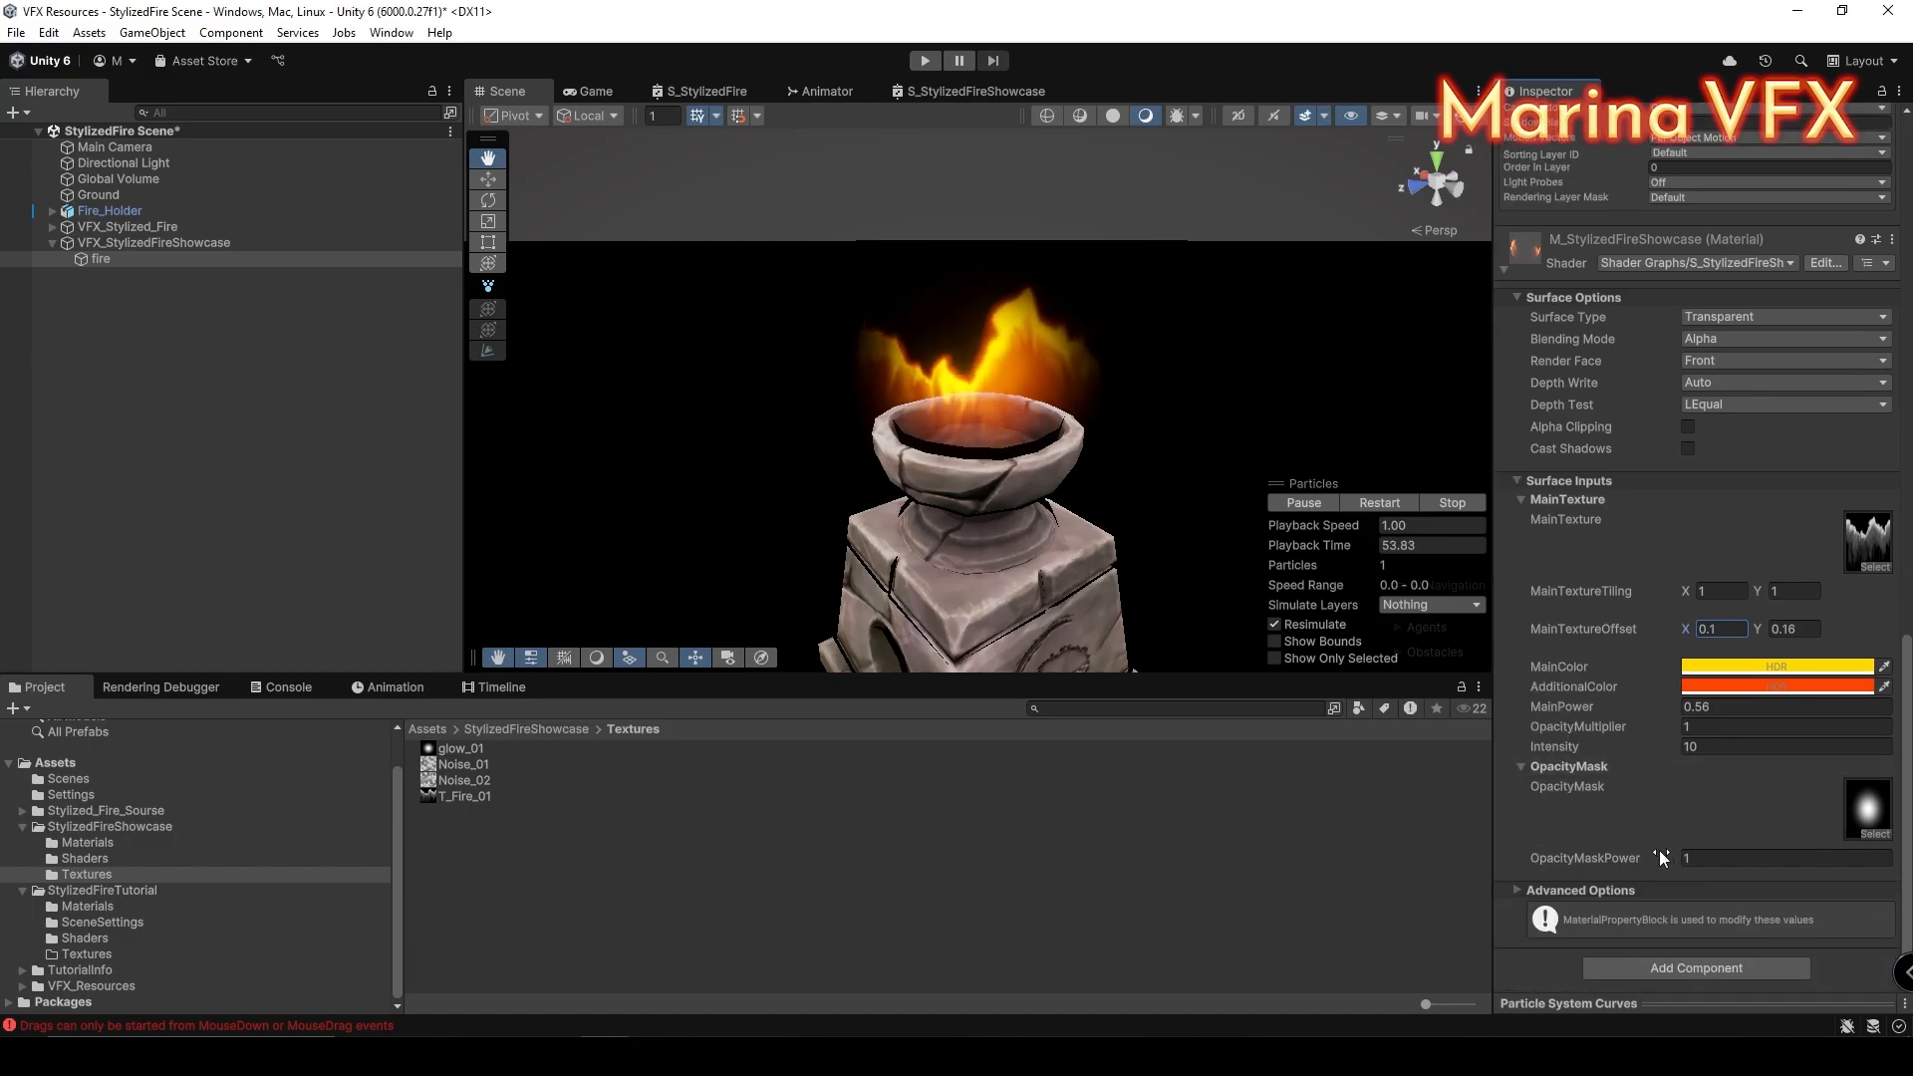
{"action": "left_click_drag", "start_coordinate": [1675, 858], "coordinate": [1700, 865]}
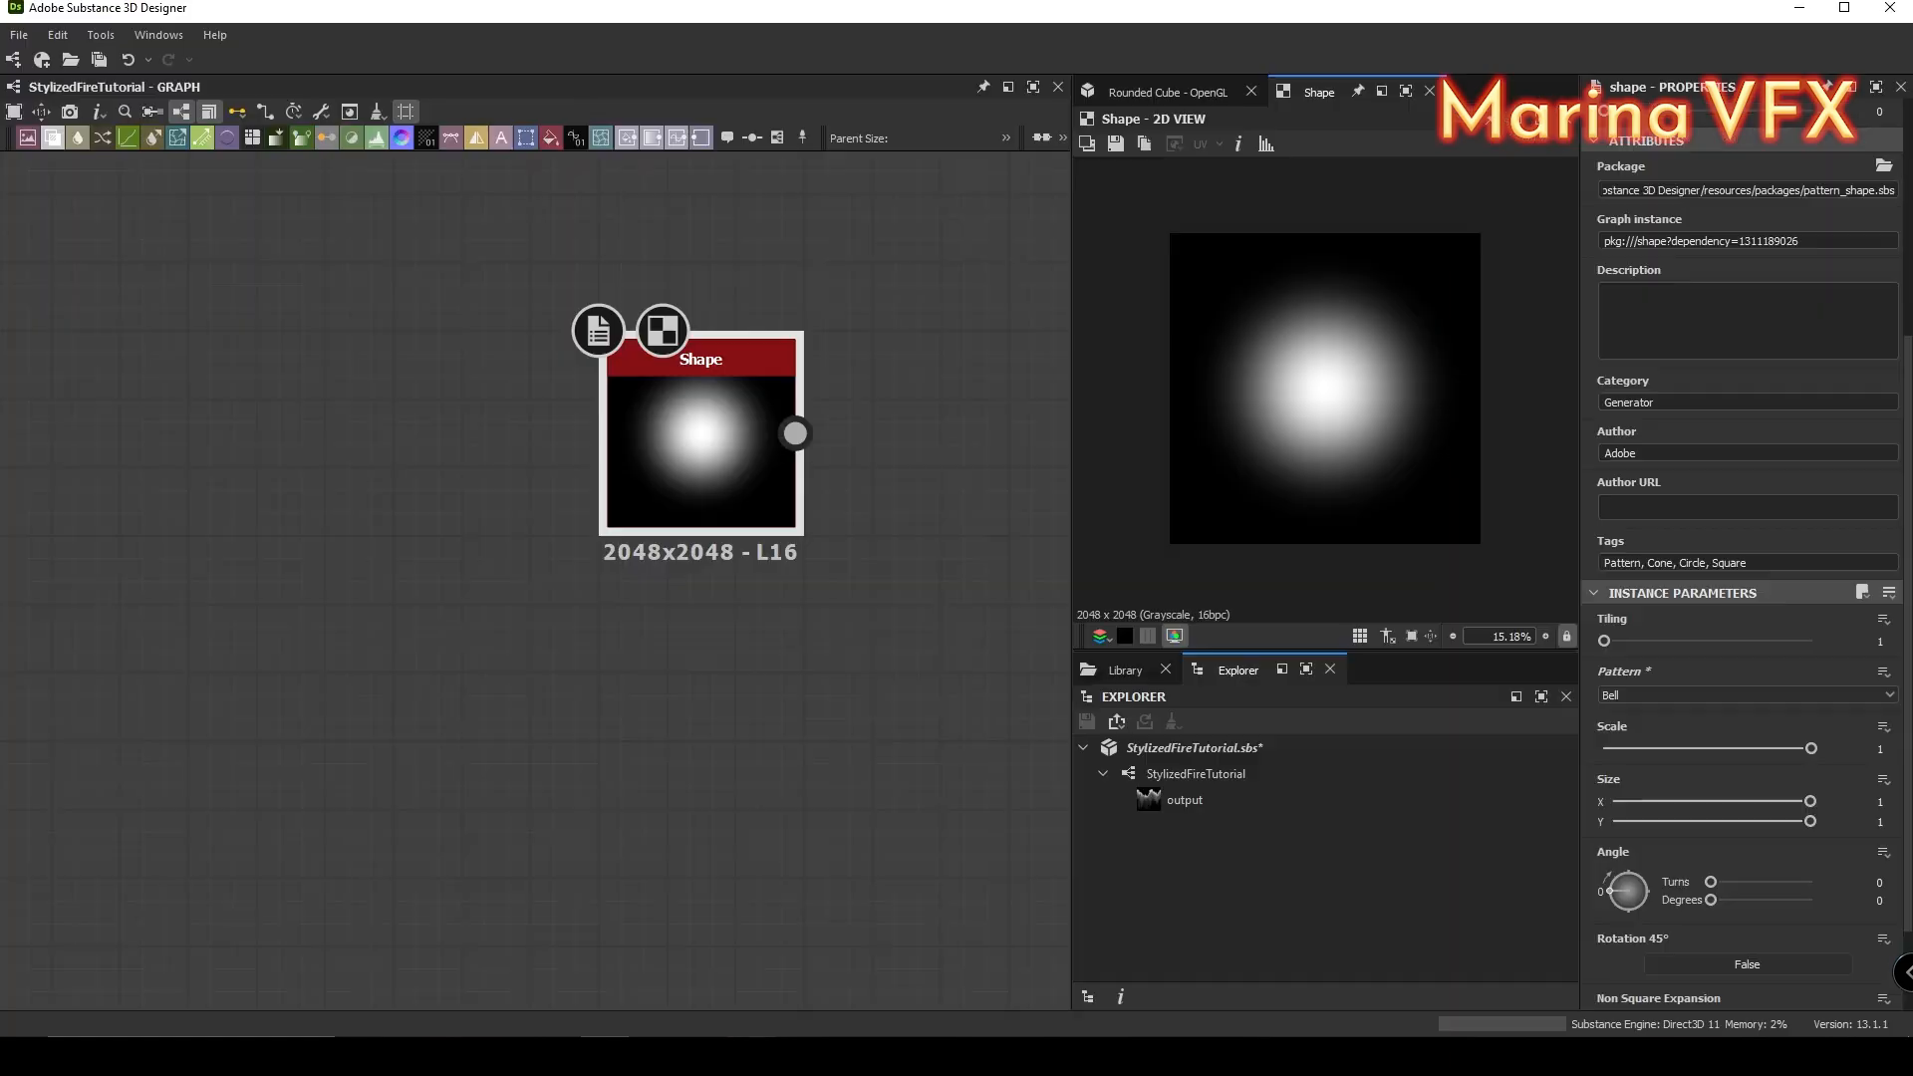
Step: Switch to Substance 3D Designer, feed the Bell Shape into a Transformation 2D node and enlarge the glow slightly
{"action": "middle_click_drag", "start_coordinate": [1013, 493], "coordinate": [790, 555]}
{"action": "left_click_drag", "start_coordinate": [573, 495], "coordinate": [727, 489]}
{"action": "type", "text": "tr"}
{"action": "left_click", "coordinate": [795, 455]}
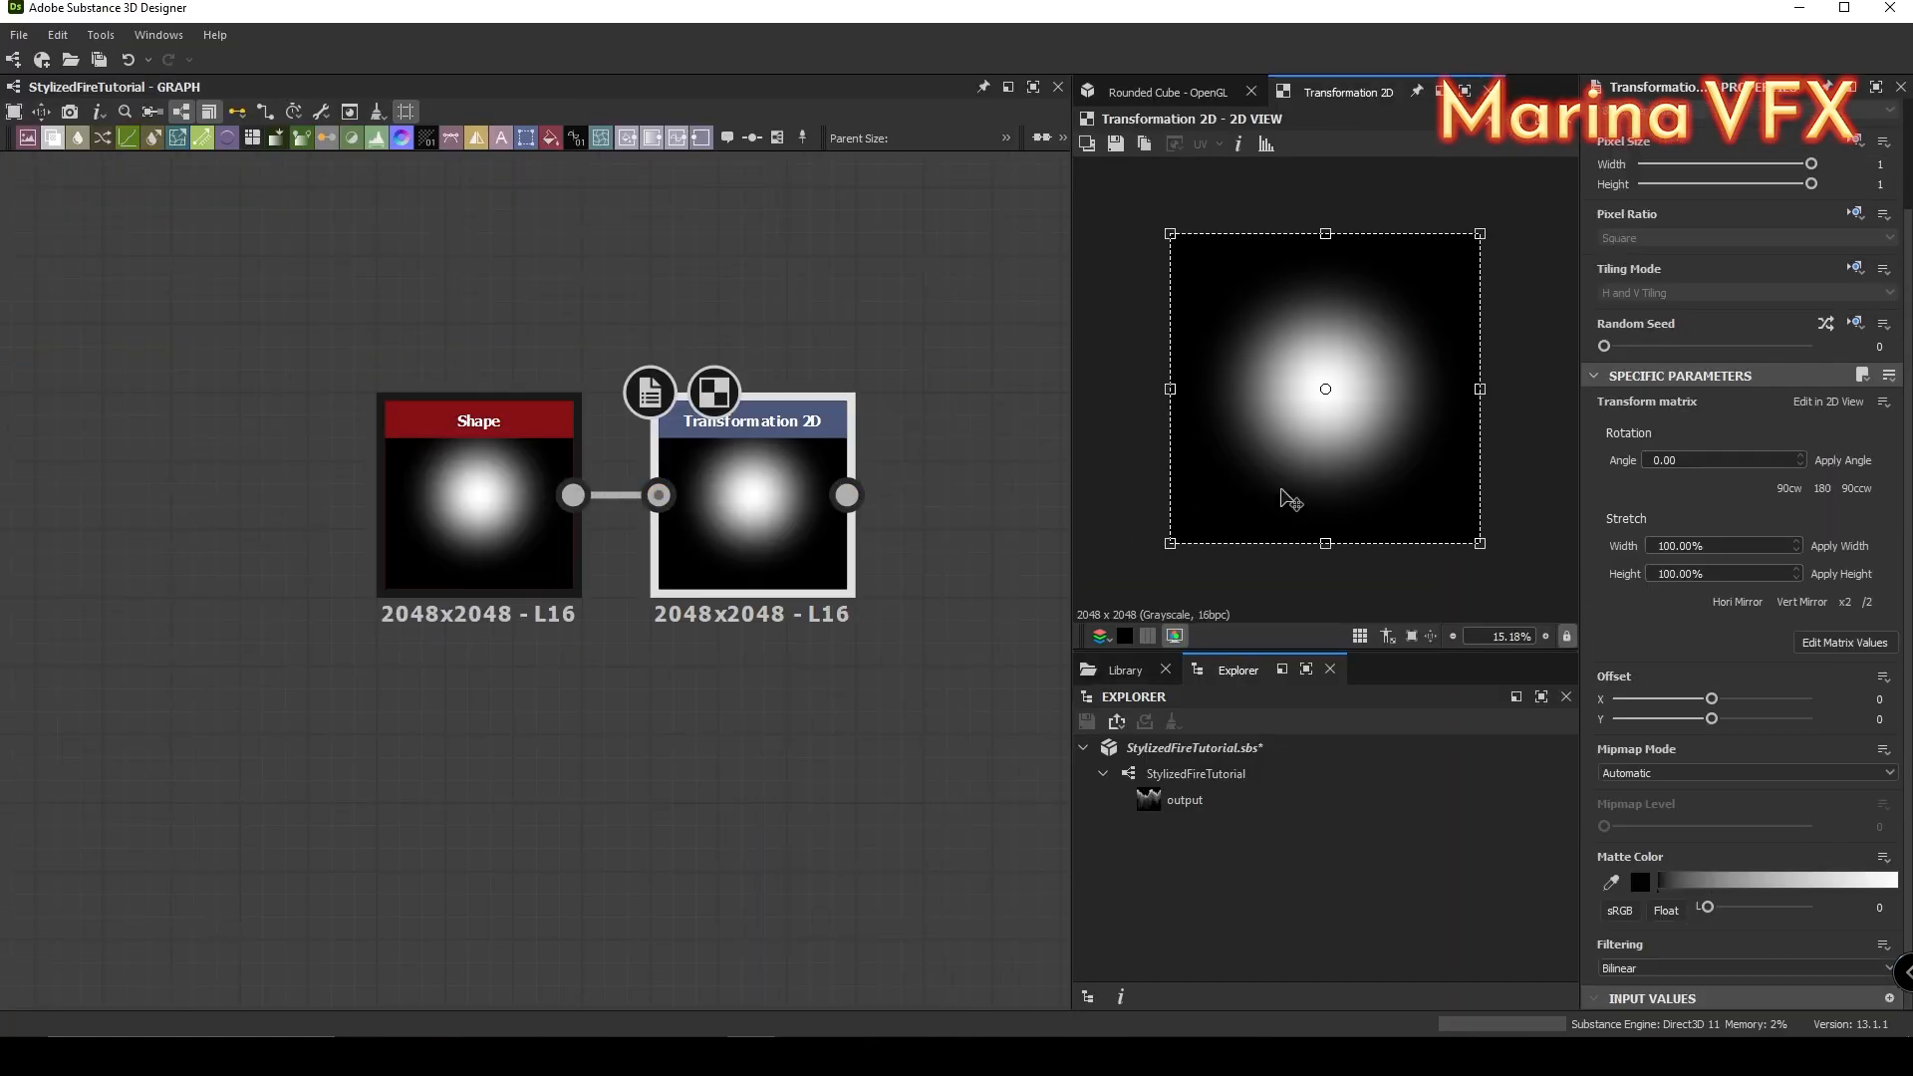
{"action": "left_click_drag", "start_coordinate": [1483, 546], "coordinate": [1524, 588]}
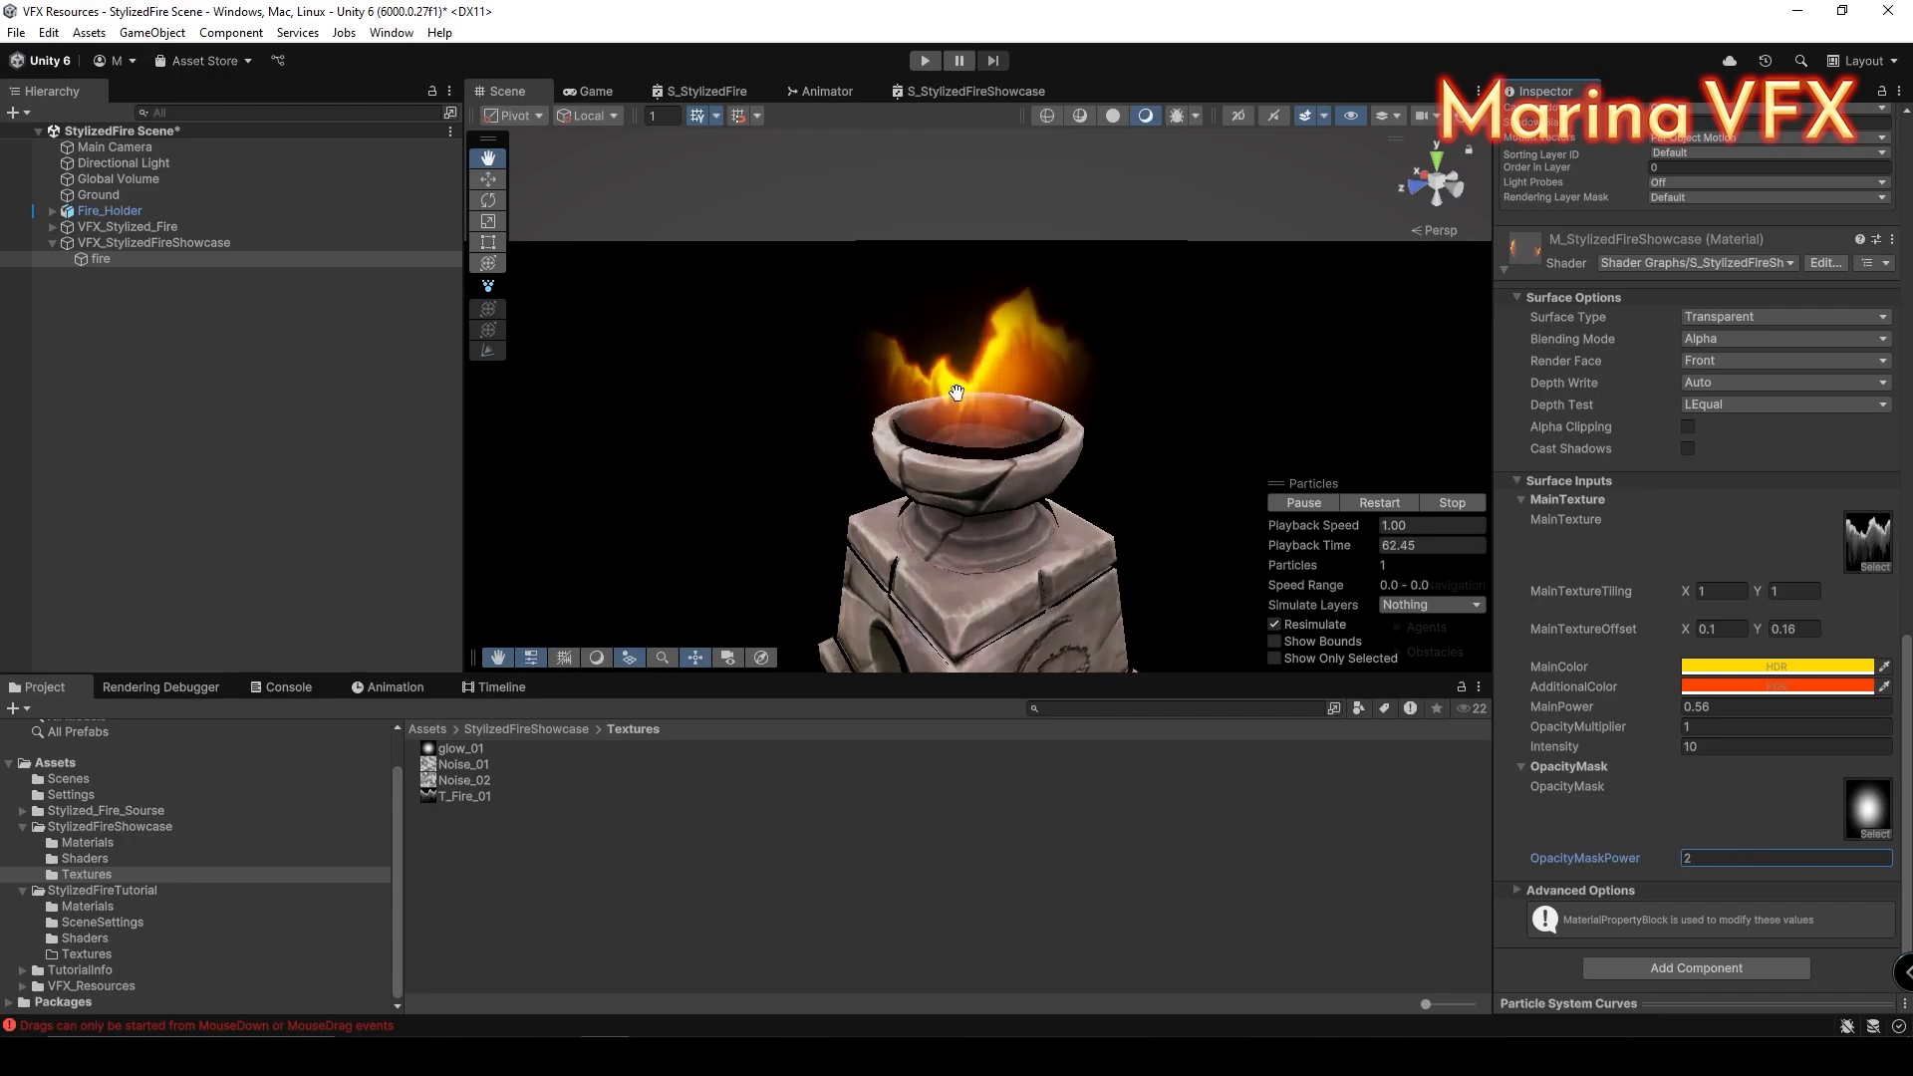
Step: Switch back to Unity and maximize the S_StylizedFireShowcase shader graph
{"action": "scroll", "coordinate": [952, 413], "scroll_direction": "down", "scroll_amount": 3}
{"action": "left_click", "coordinate": [970, 92]}
{"action": "right_click", "coordinate": [971, 92]}
{"action": "left_click", "coordinate": [1013, 102]}
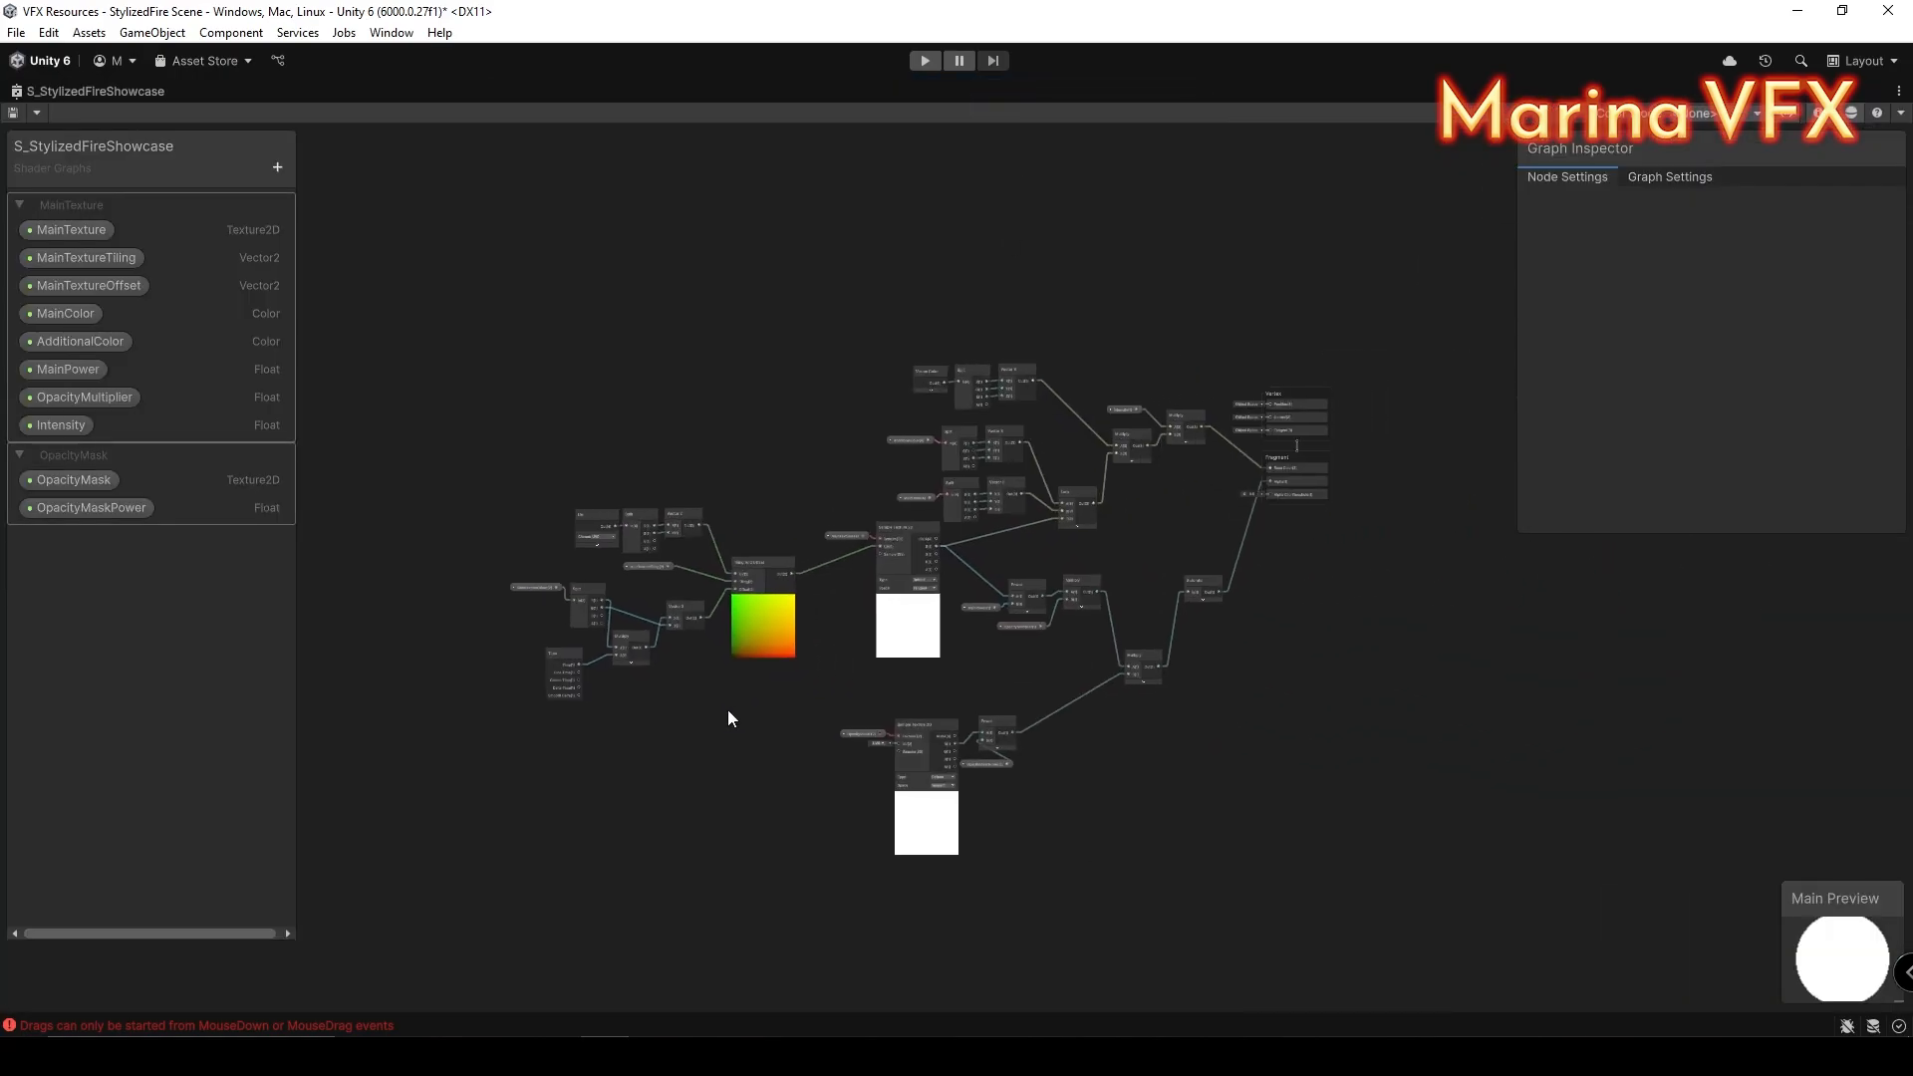
Step: Reposition the Tiling And Offset node cluster and the main Sample Texture 2D node to spread out the graph
{"action": "middle_click_drag", "start_coordinate": [728, 710], "coordinate": [847, 710]}
{"action": "left_click_drag", "start_coordinate": [555, 512], "coordinate": [933, 701]}
{"action": "left_click_drag", "start_coordinate": [882, 573], "coordinate": [790, 529]}
{"action": "scroll", "coordinate": [986, 563], "scroll_direction": "up", "scroll_amount": 4}
{"action": "left_click_drag", "start_coordinate": [859, 463], "coordinate": [1037, 546]}
{"action": "left_click_drag", "start_coordinate": [1036, 544], "coordinate": [882, 532]}
Step: Move the opacity Power and Multiply nodes lower and place Saturate beside the final Multiply
{"action": "middle_click_drag", "start_coordinate": [1098, 629], "coordinate": [817, 528]}
{"action": "left_click_drag", "start_coordinate": [843, 467], "coordinate": [1101, 588]}
{"action": "left_click_drag", "start_coordinate": [1101, 502], "coordinate": [1086, 571]}
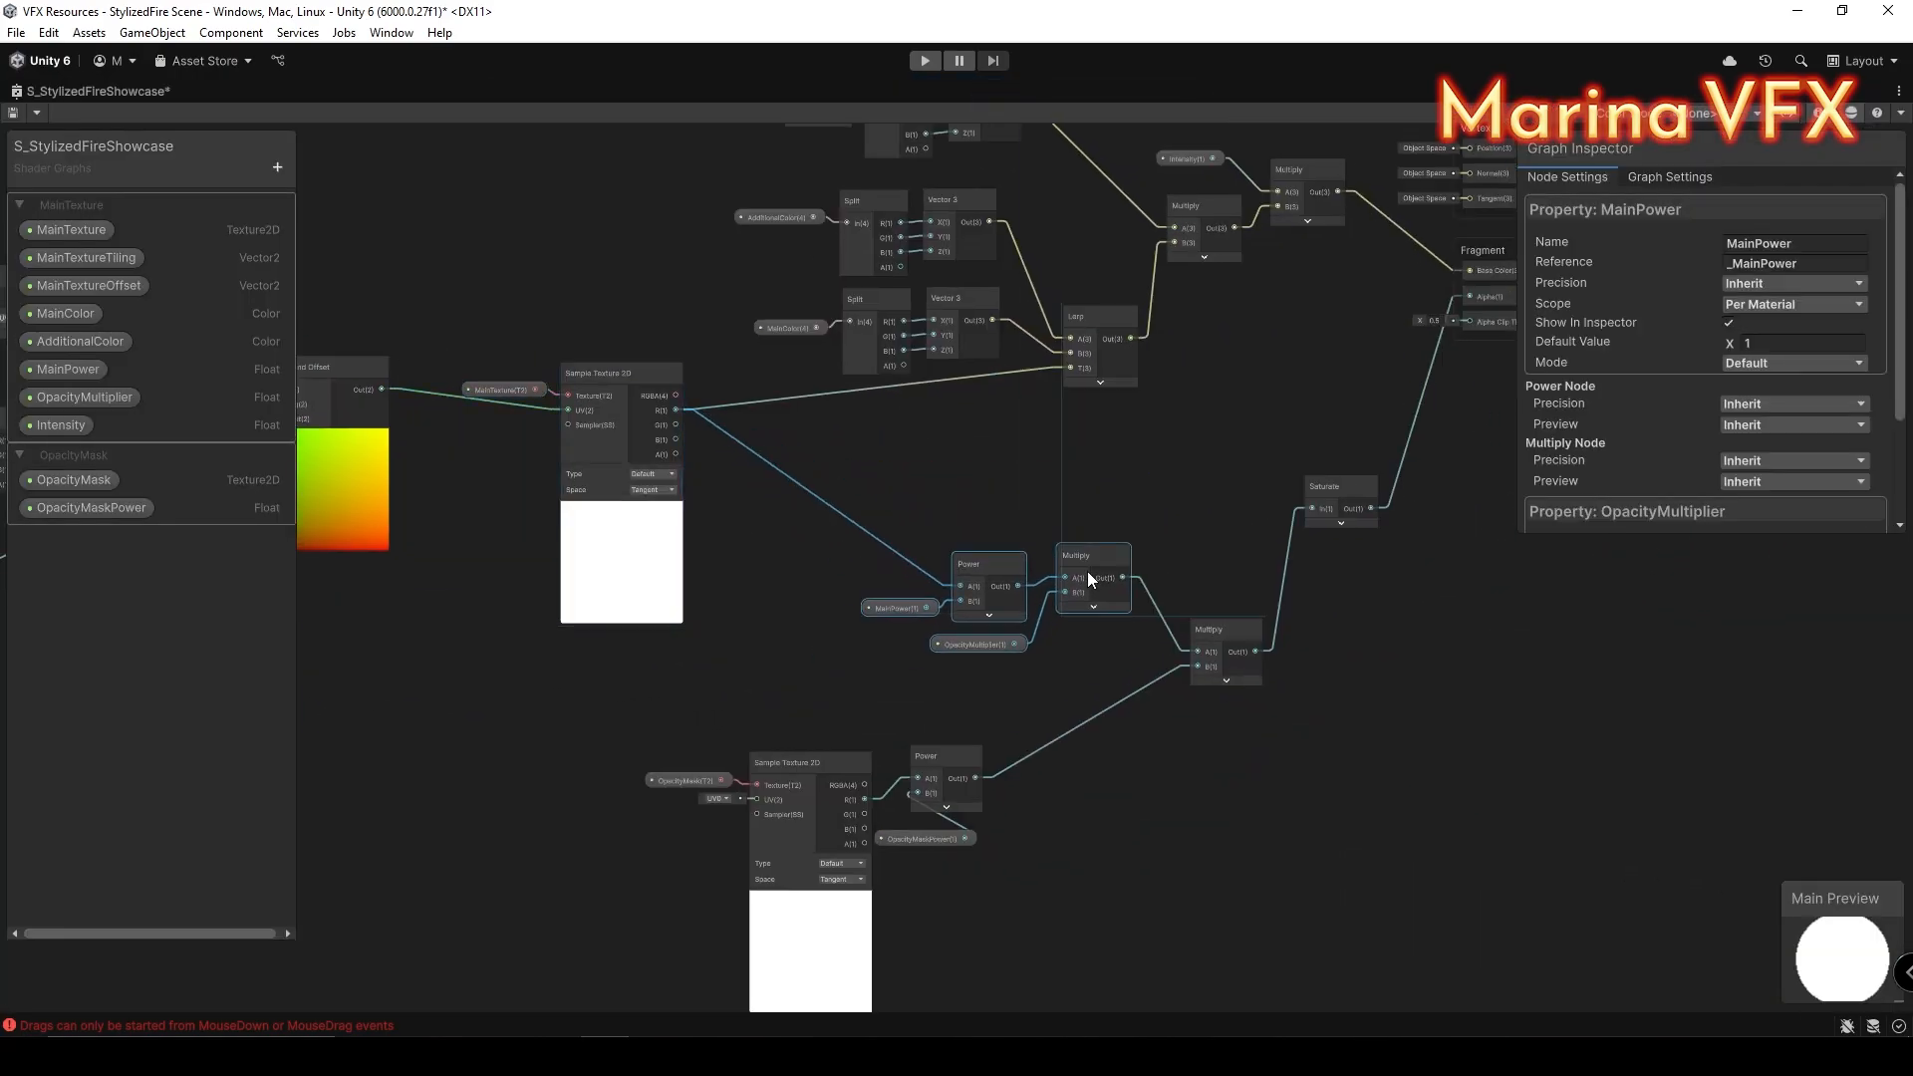
{"action": "scroll", "coordinate": [957, 612], "scroll_direction": "up", "scroll_amount": 1}
{"action": "left_click_drag", "start_coordinate": [862, 570], "coordinate": [984, 626]}
{"action": "middle_click_drag", "start_coordinate": [1263, 582], "coordinate": [1160, 655]}
{"action": "left_click_drag", "start_coordinate": [1293, 539], "coordinate": [1266, 704]}
{"action": "scroll", "coordinate": [1223, 628], "scroll_direction": "down", "scroll_amount": 2}
{"action": "middle_click_drag", "start_coordinate": [1196, 558], "coordinate": [1123, 780]}
Step: Select all the color nodes, from Vertex Color through the intensity Multiply, and gather them in a node group
{"action": "left_click_drag", "start_coordinate": [691, 361], "coordinate": [1184, 670]}
{"action": "left_click_drag", "start_coordinate": [1179, 521], "coordinate": [1156, 426]}
{"action": "right_click", "coordinate": [1156, 427]}
{"action": "left_click", "coordinate": [1233, 716]}
{"action": "key", "text": "BackSpace"}
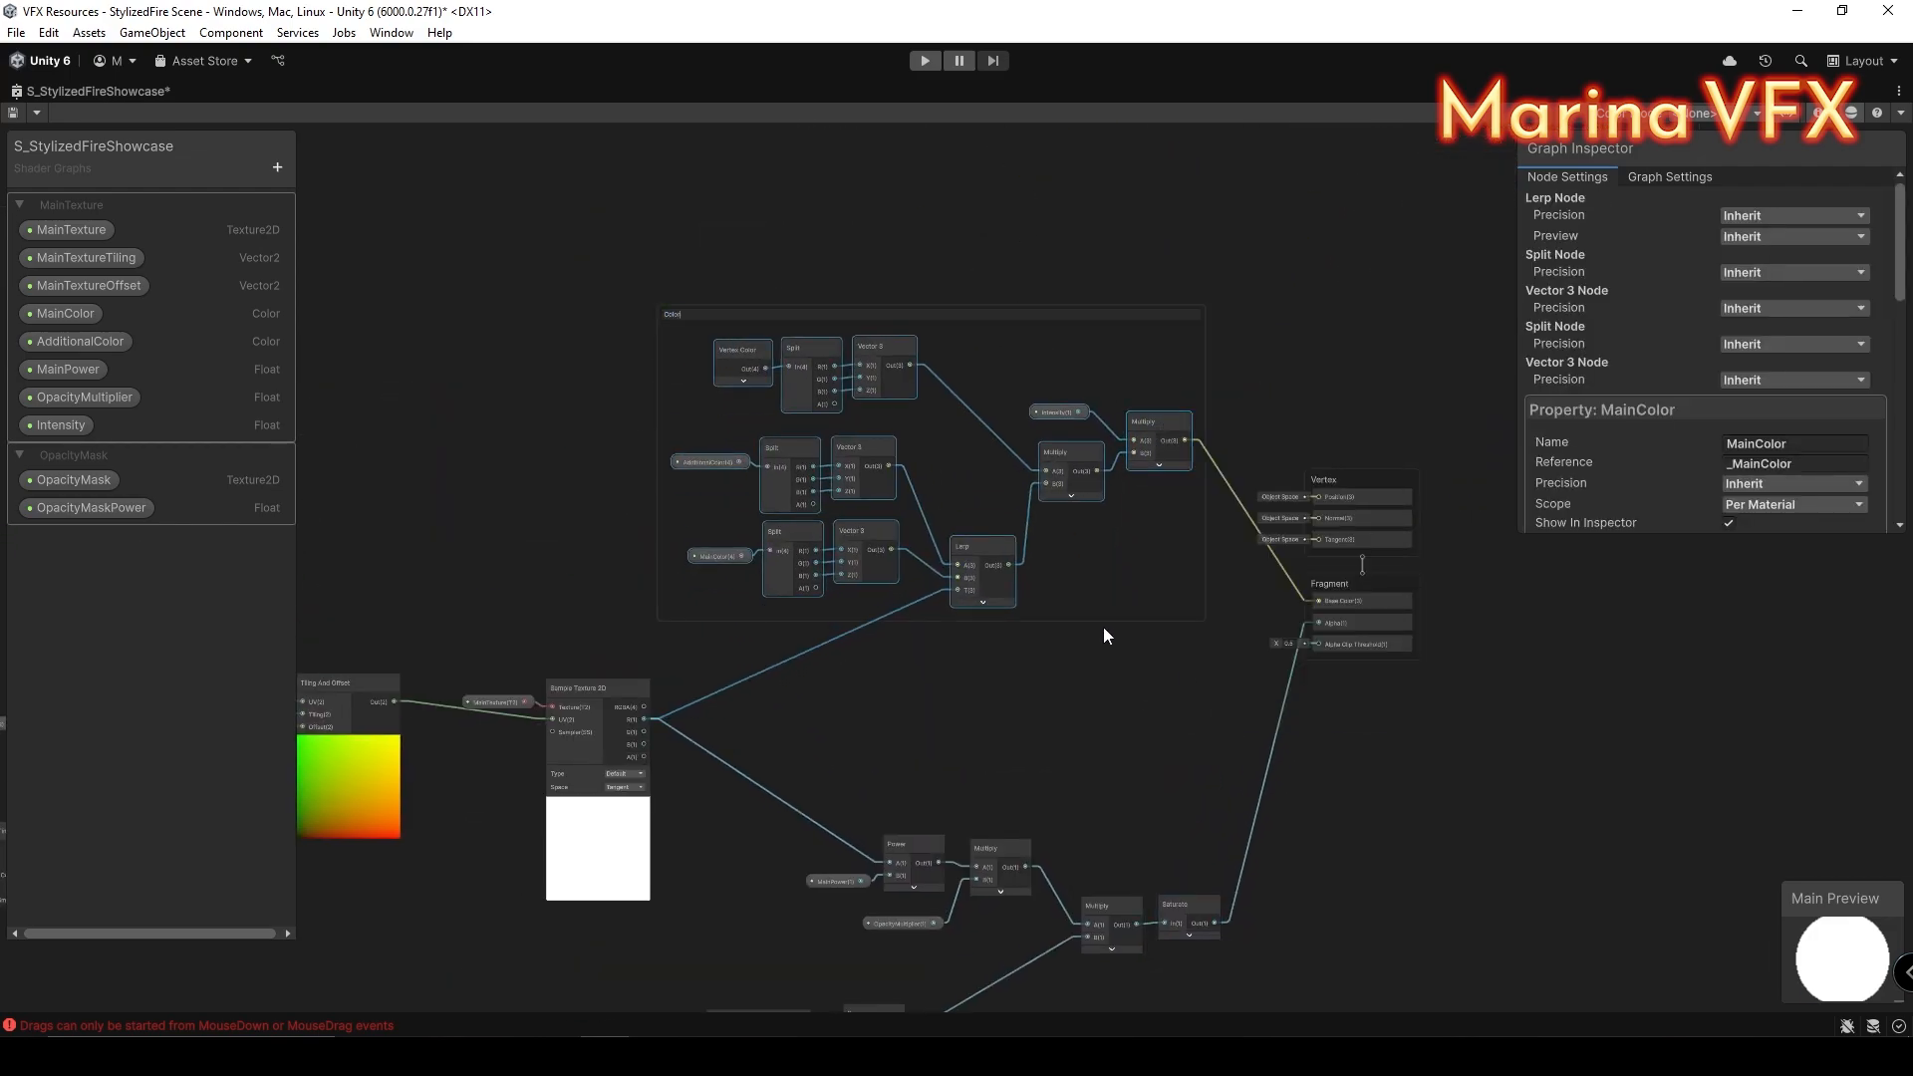
{"action": "left_click", "coordinate": [1103, 626]}
Step: Move the OpacityMask sample and its Power node under the opacity Multiply nodes, collapsing the sample's preview
{"action": "middle_click_drag", "start_coordinate": [1103, 626], "coordinate": [1086, 415]}
{"action": "left_click_drag", "start_coordinate": [588, 782], "coordinate": [587, 835]}
{"action": "left_click_drag", "start_coordinate": [787, 574], "coordinate": [1246, 911]}
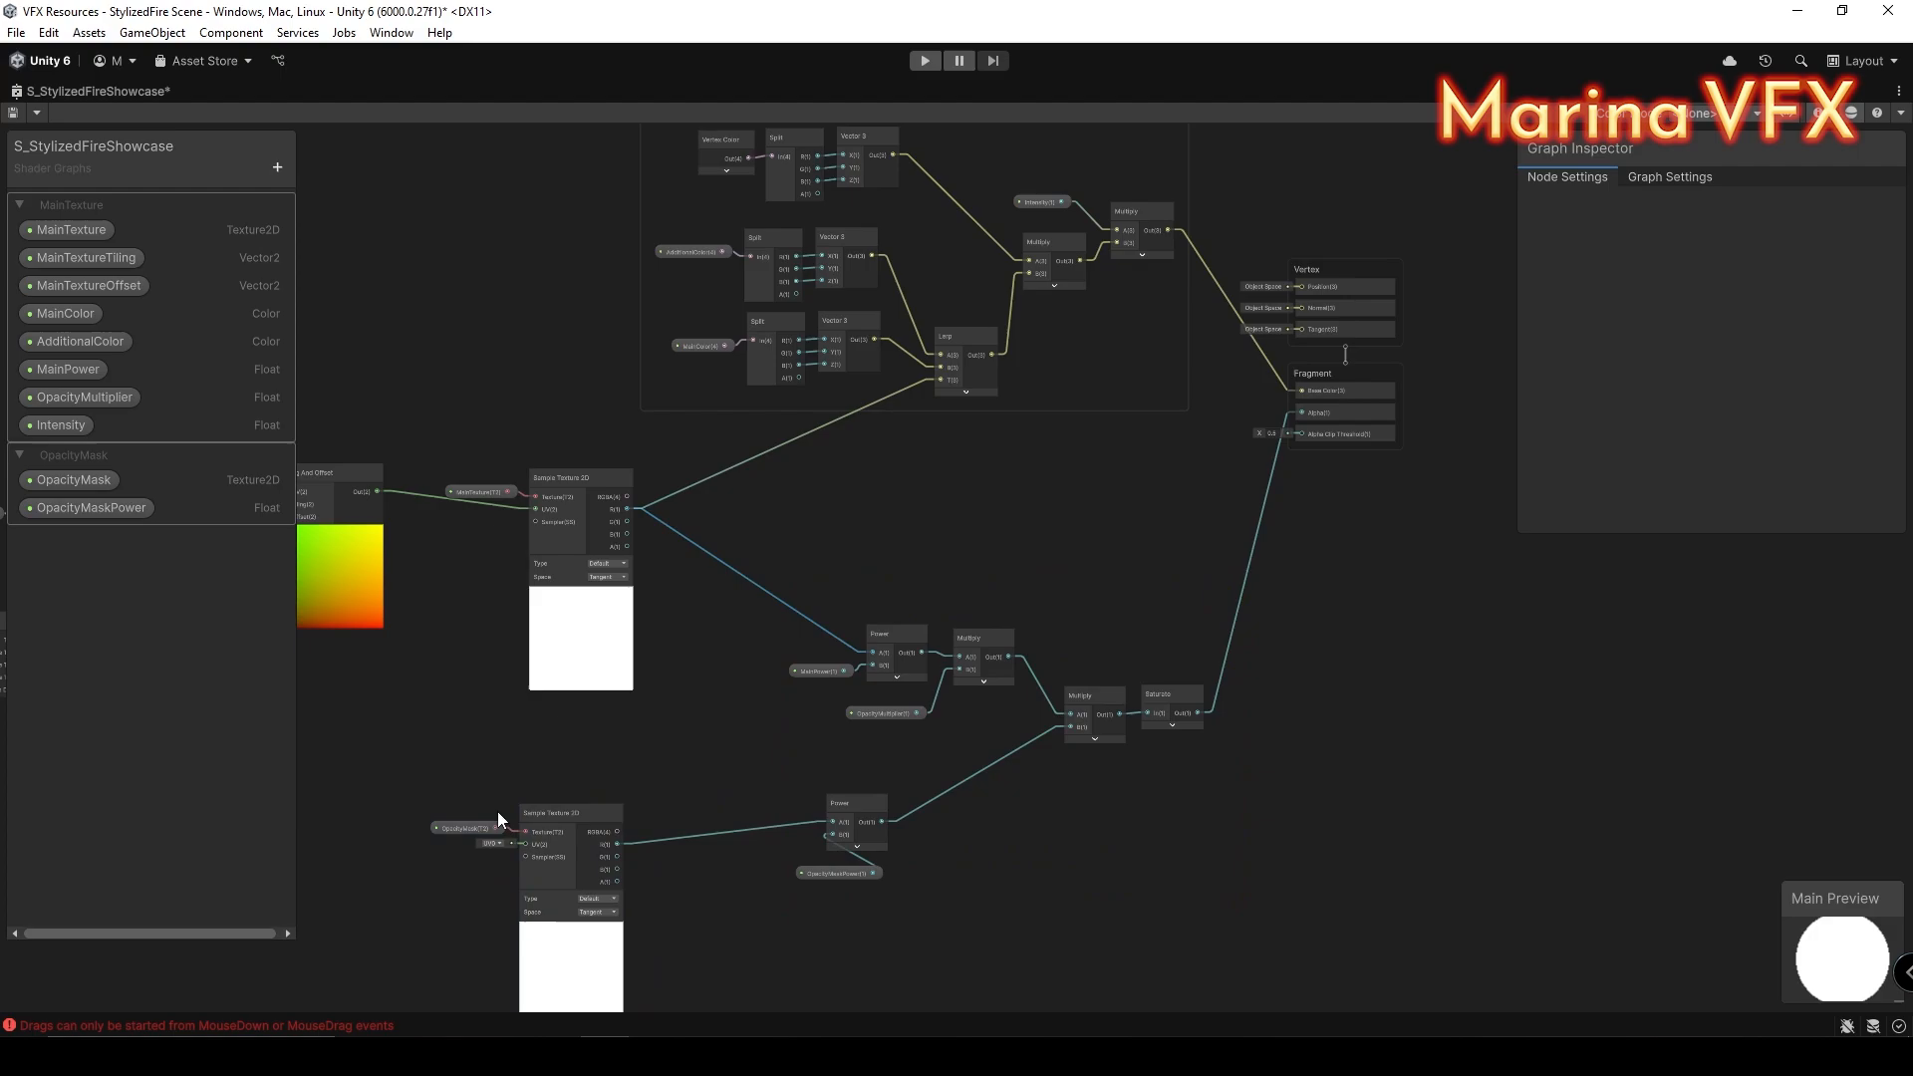
{"action": "left_click_drag", "start_coordinate": [498, 820], "coordinate": [558, 837]}
{"action": "left_click_drag", "start_coordinate": [573, 813], "coordinate": [876, 885]}
{"action": "left_click_drag", "start_coordinate": [847, 803], "coordinate": [982, 786]}
{"action": "left_click", "coordinate": [987, 936]}
{"action": "left_click", "coordinate": [885, 909]}
Step: Group the opacity and opacity mask nodes under the title Opacity
{"action": "left_click_drag", "start_coordinate": [761, 561], "coordinate": [1208, 940]}
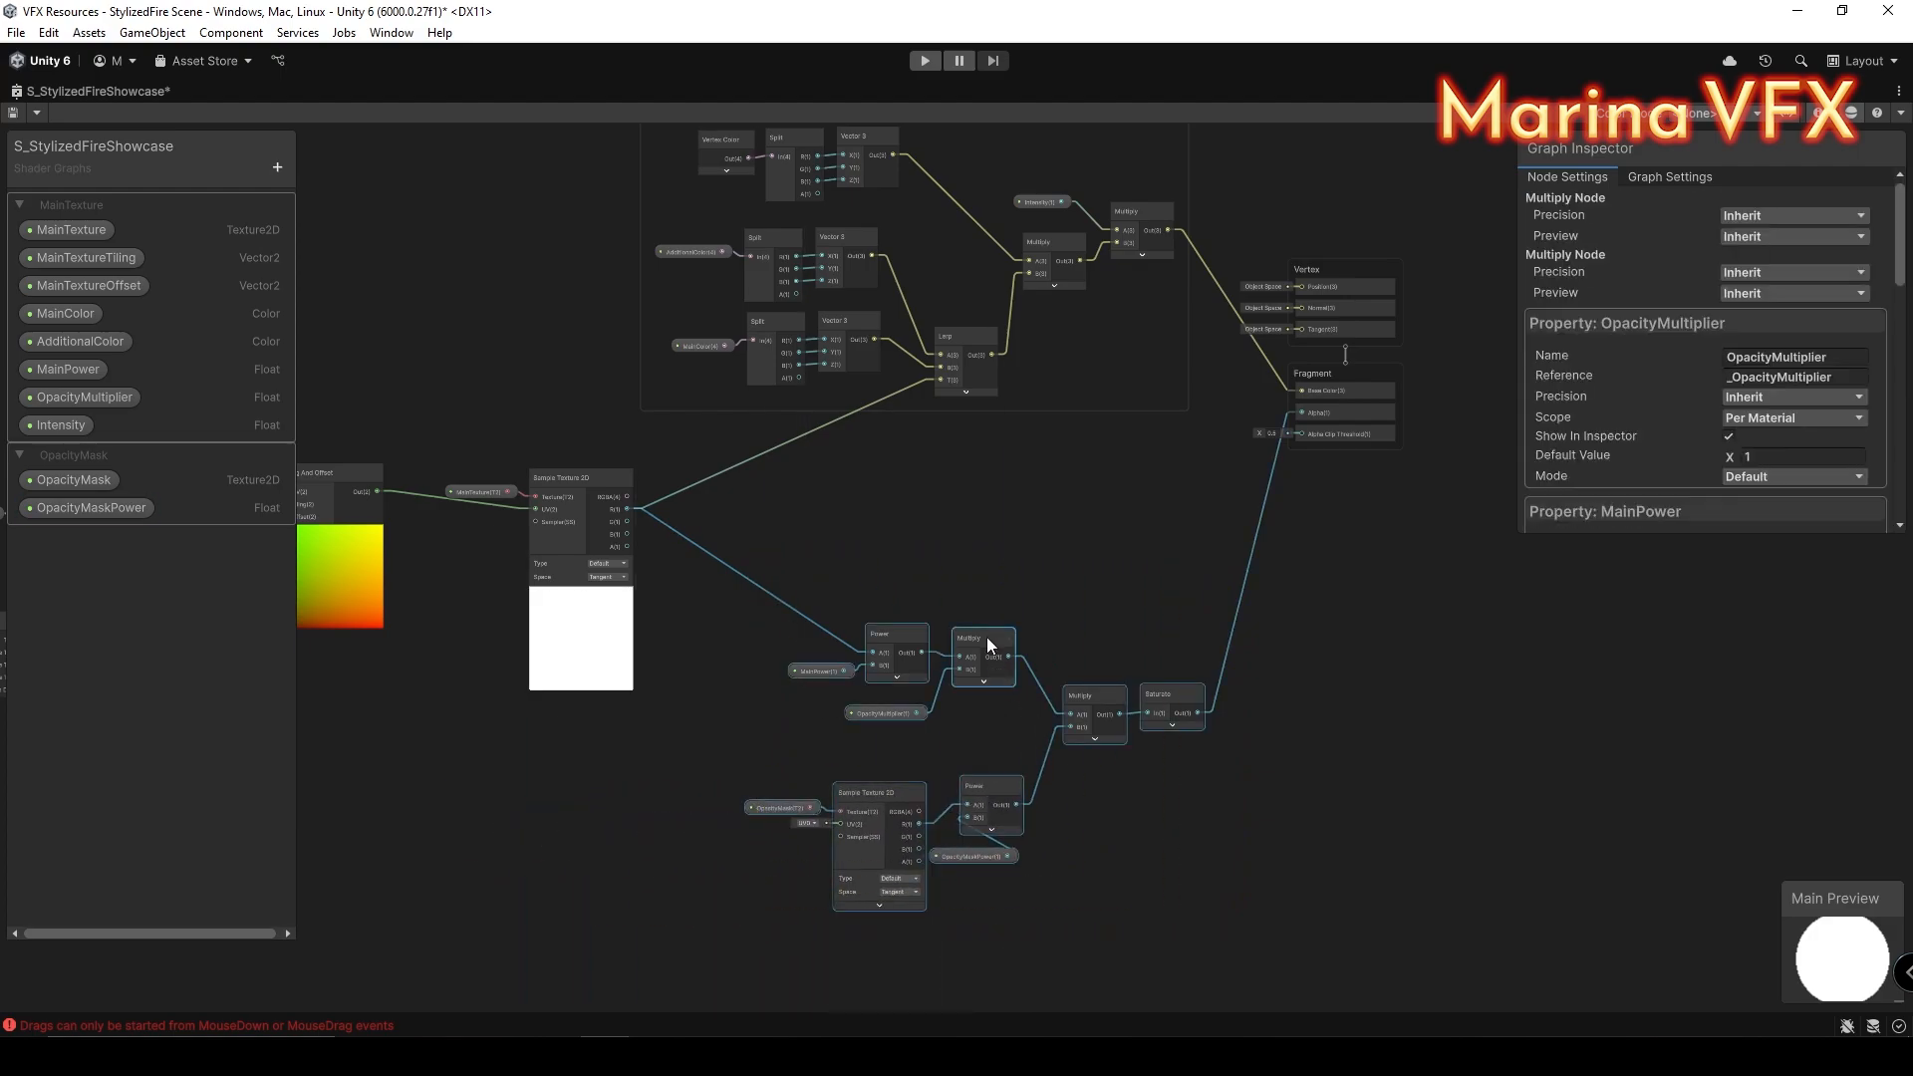
{"action": "right_click", "coordinate": [992, 916]}
{"action": "left_click", "coordinate": [1106, 925]}
{"action": "type", "text": "Opacity"}
{"action": "key", "text": "Return"}
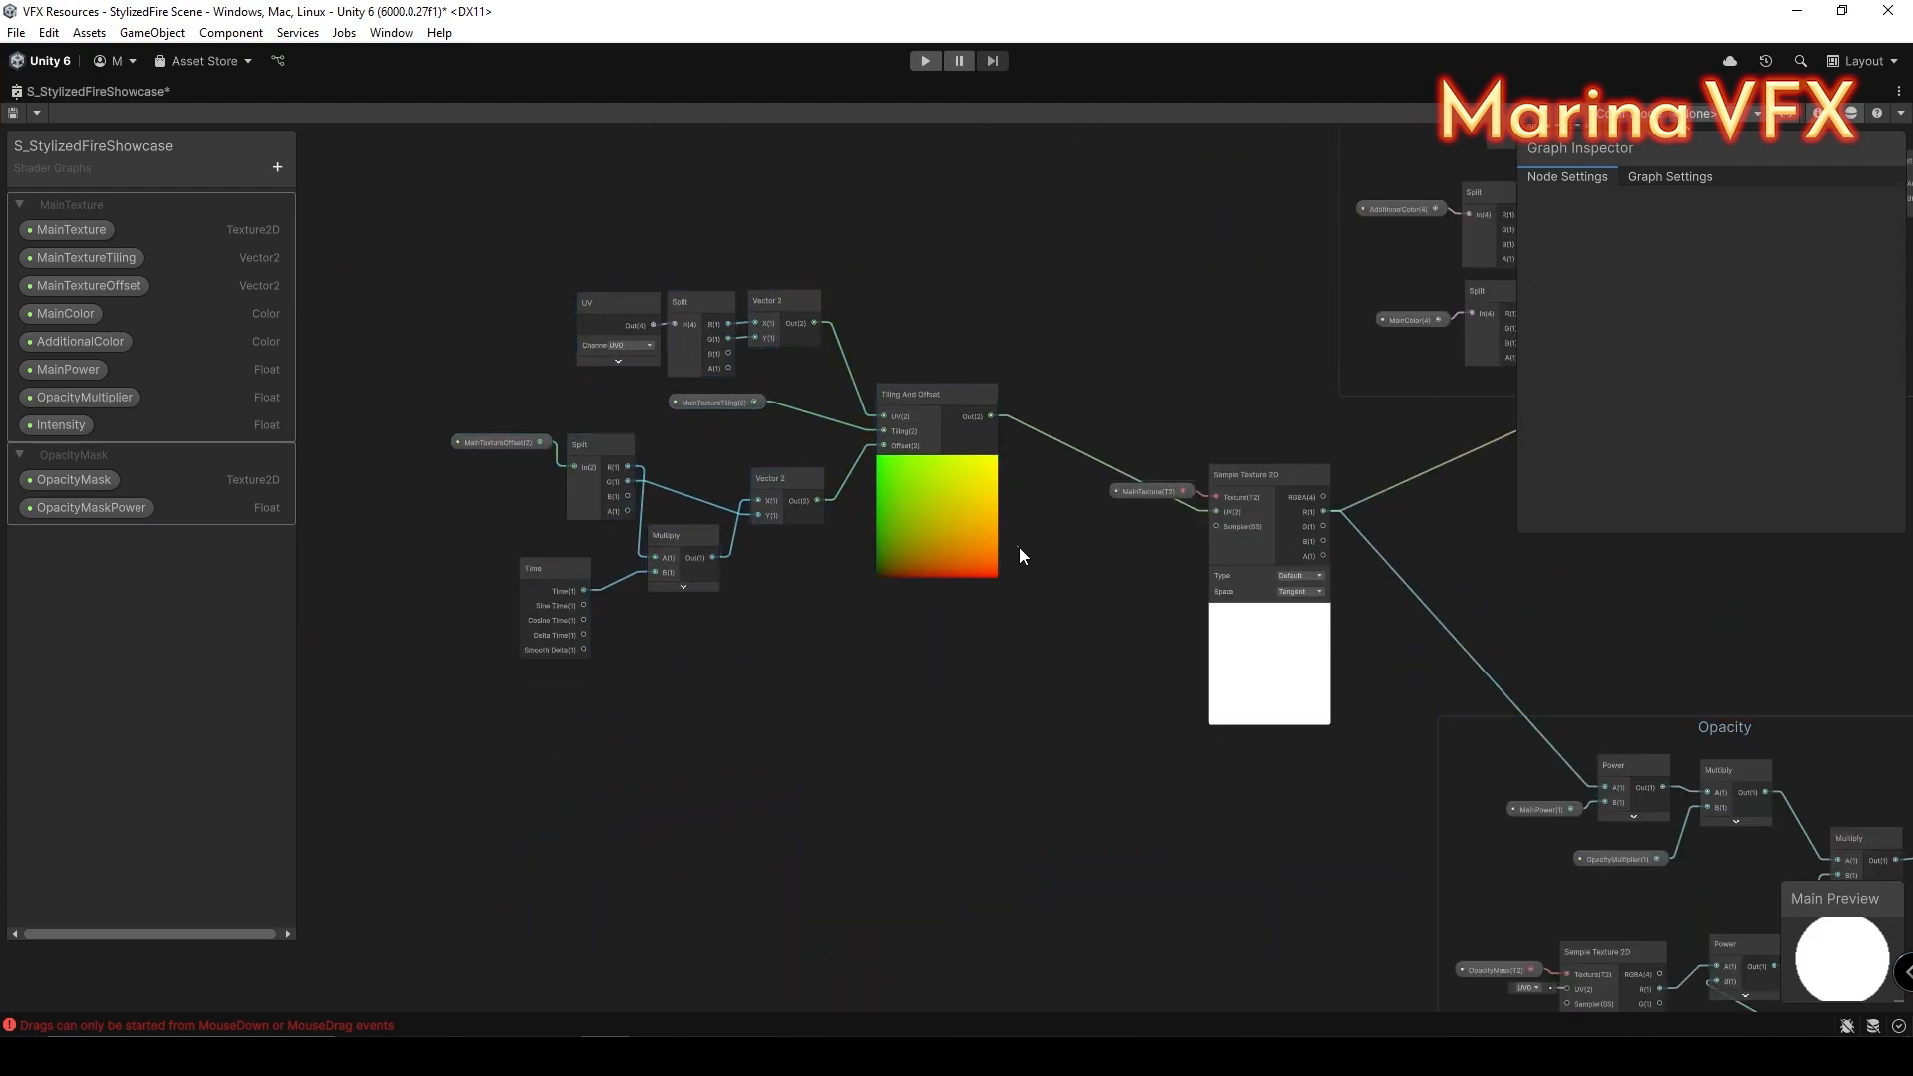
Step: Move the MainTexture property node directly above its Sample Texture 2D node
{"action": "scroll", "coordinate": [1193, 444], "scroll_direction": "up", "scroll_amount": 6}
{"action": "left_click_drag", "start_coordinate": [1091, 552], "coordinate": [1288, 432]}
{"action": "left_click_drag", "start_coordinate": [1136, 383], "coordinate": [1395, 598]}
{"action": "left_click_drag", "start_coordinate": [1295, 506], "coordinate": [1150, 361]}
{"action": "left_click", "coordinate": [857, 713]}
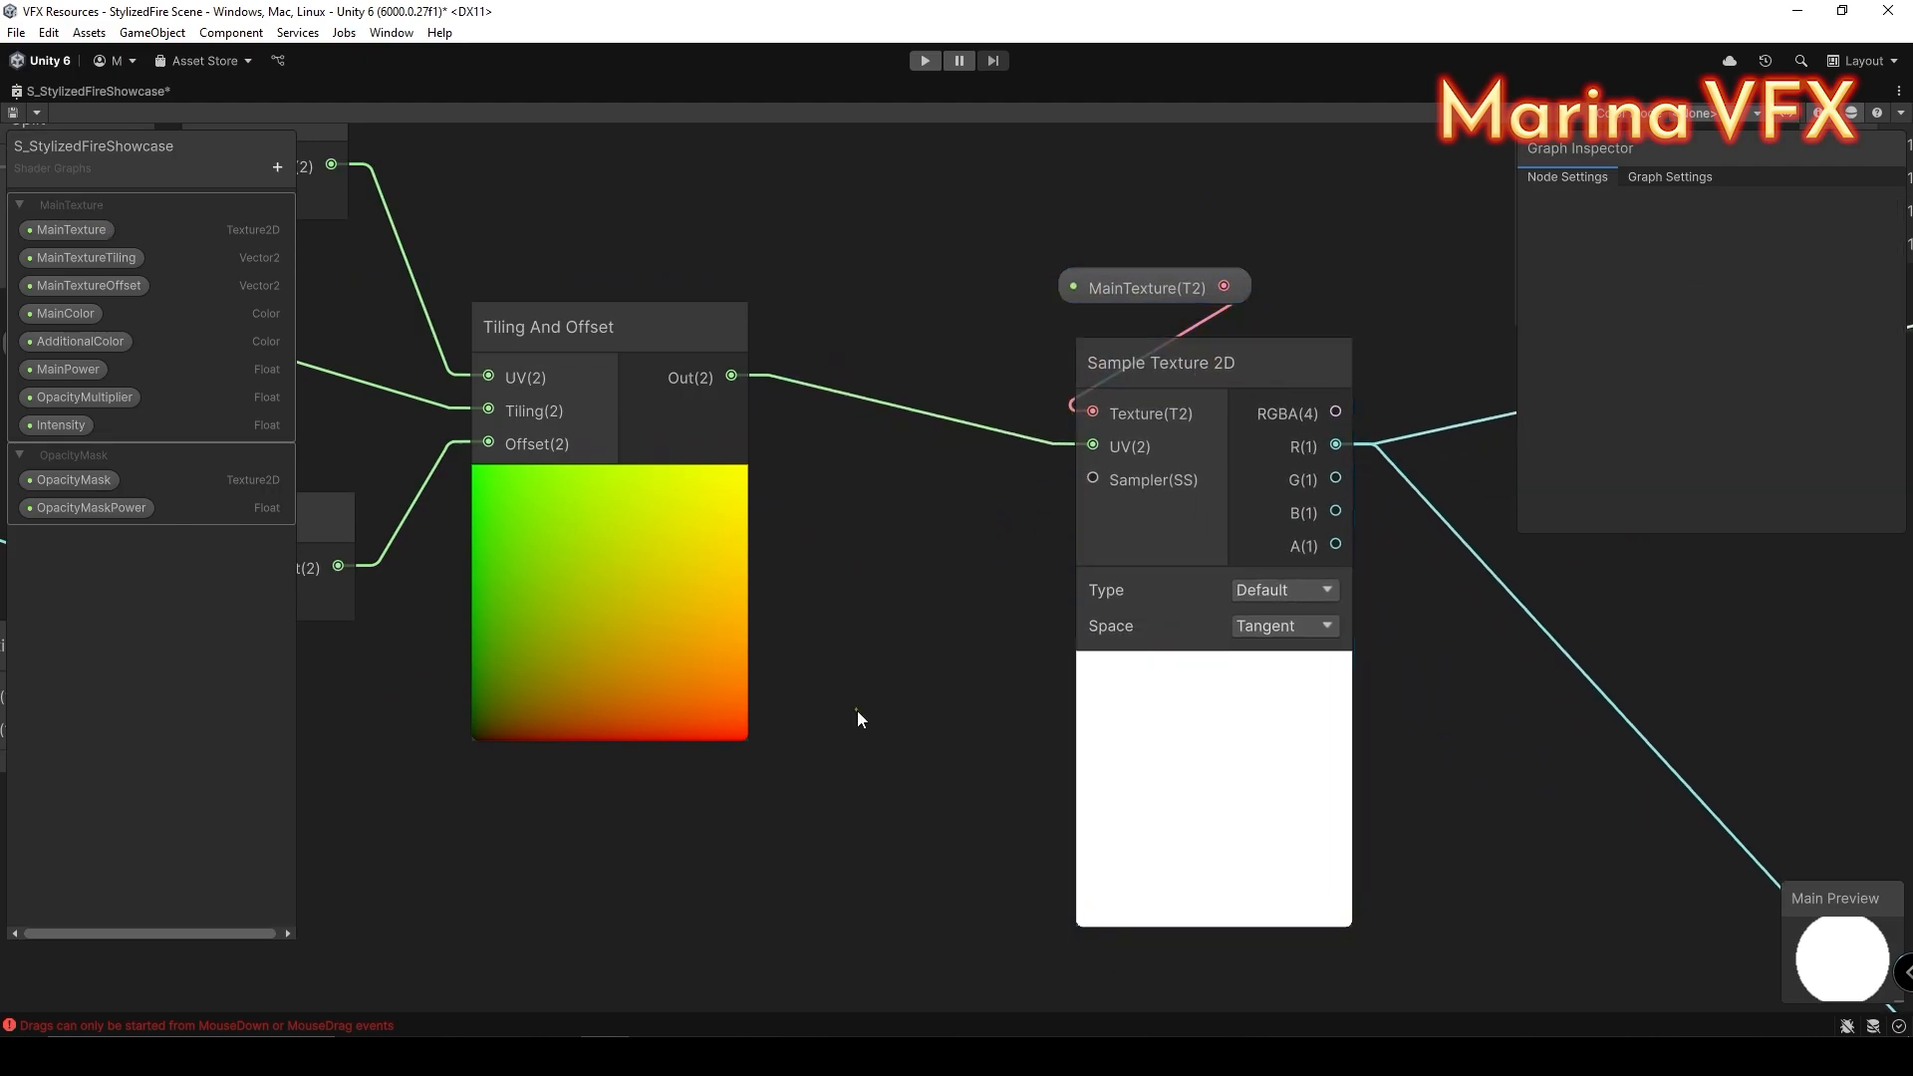
Step: Add a Texture2D property named MainDistortionTexture to the shader graph
{"action": "scroll", "coordinate": [1035, 250], "scroll_direction": "down", "scroll_amount": 6}
{"action": "left_click", "coordinate": [277, 167]}
{"action": "left_click", "coordinate": [393, 356]}
{"action": "type", "text": "MainDistor"}
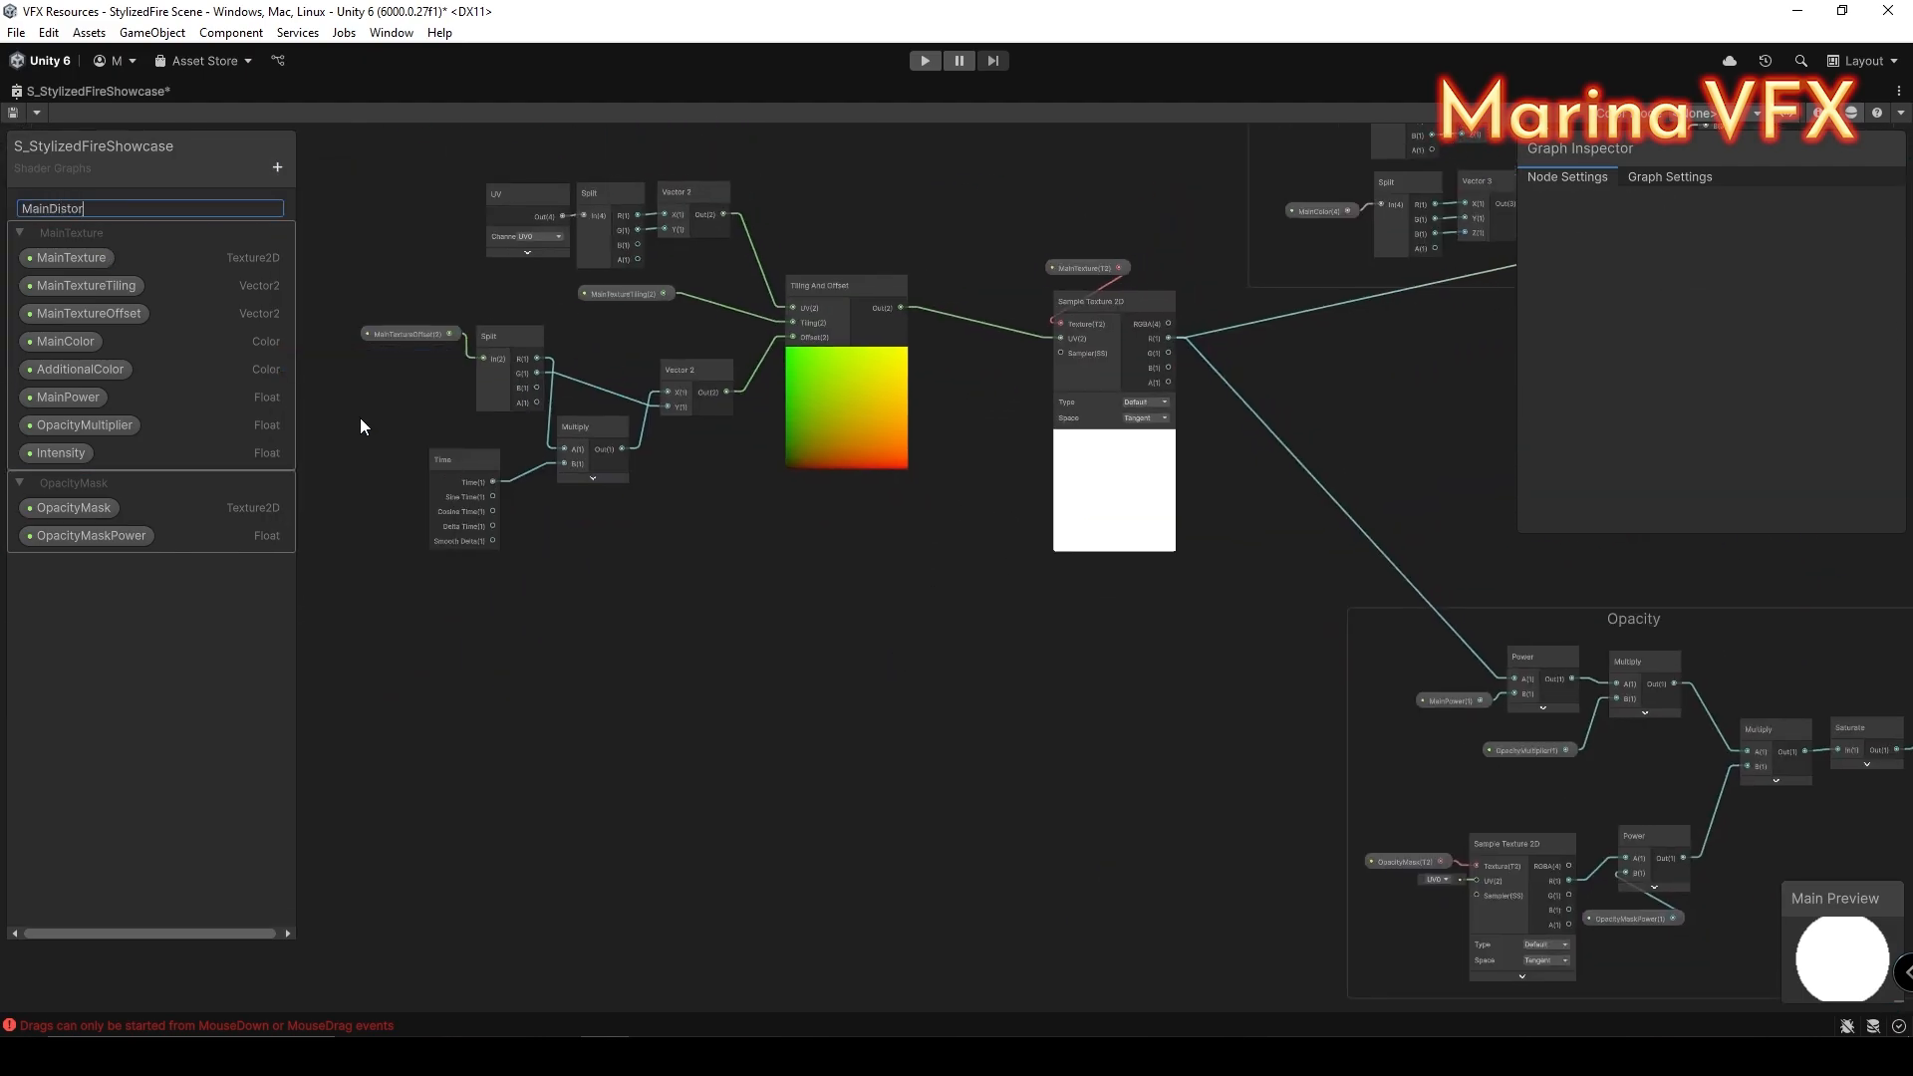
{"action": "type", "text": "tionTexture"}
{"action": "key", "text": "Return"}
Step: Add a Float property named MainDistortionAmount
{"action": "left_click", "coordinate": [277, 168]}
{"action": "left_click", "coordinate": [339, 198]}
{"action": "type", "text": "MainD"}
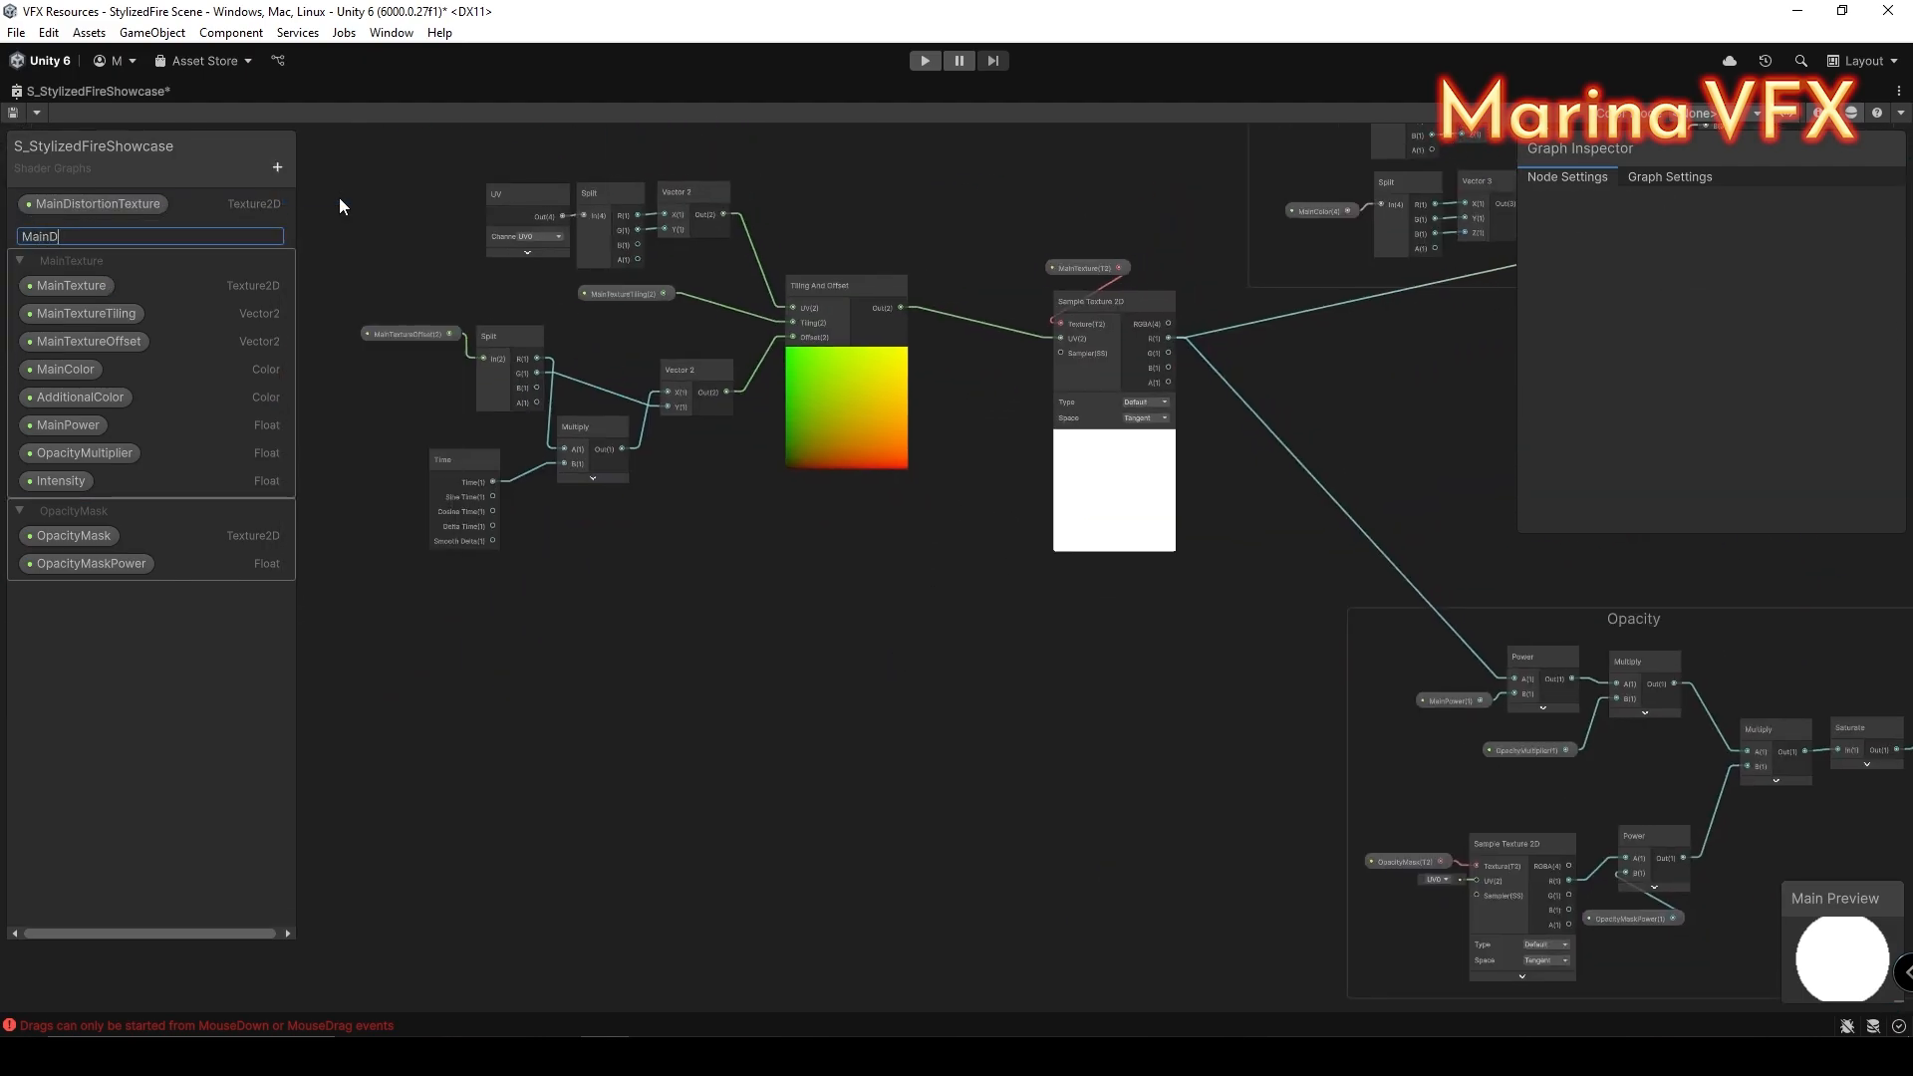
{"action": "type", "text": "istortionAmount"}
{"action": "key", "text": "Return"}
Step: Add Vector 2 properties MainDistortionTiling, with default value 1, 1, and MainDistortionOffset
{"action": "left_click", "coordinate": [277, 168]}
{"action": "left_click", "coordinate": [367, 228]}
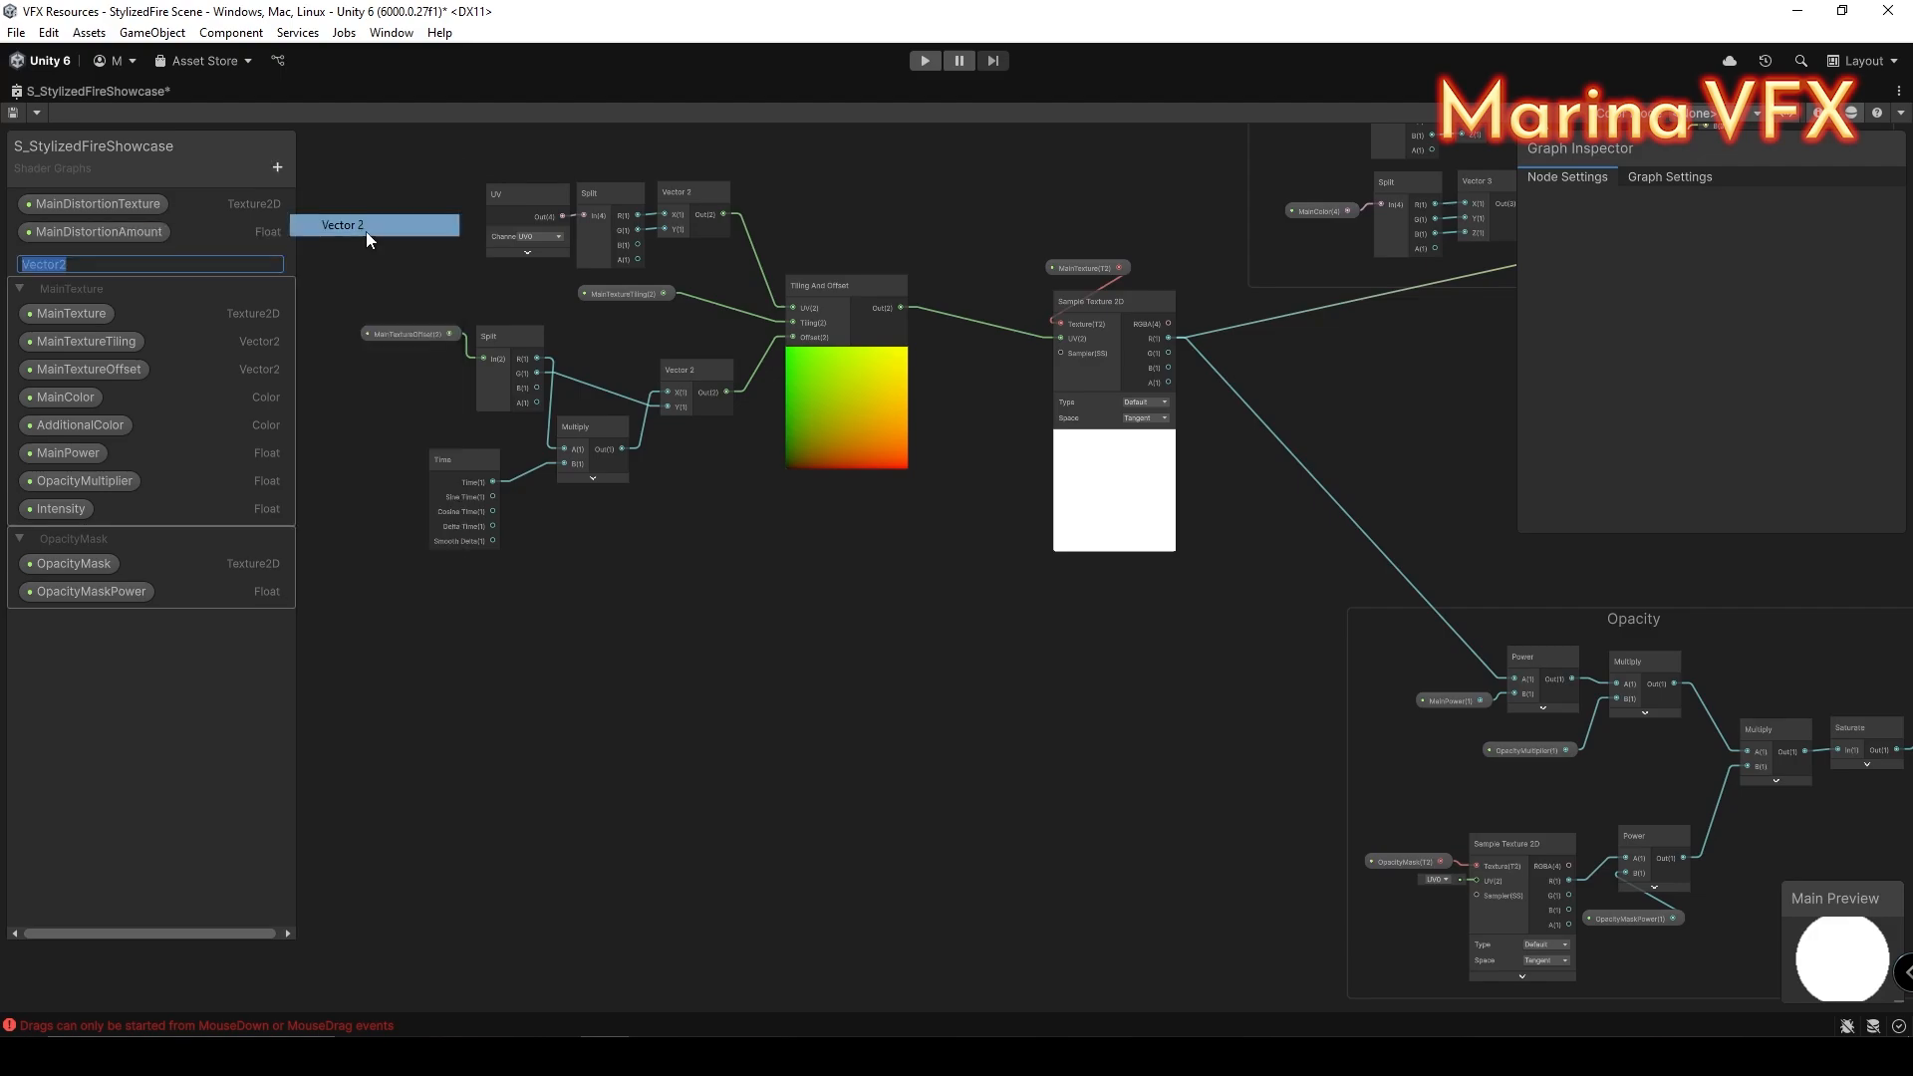
{"action": "type", "text": "MainDistortionTiling"}
{"action": "key", "text": "Return"}
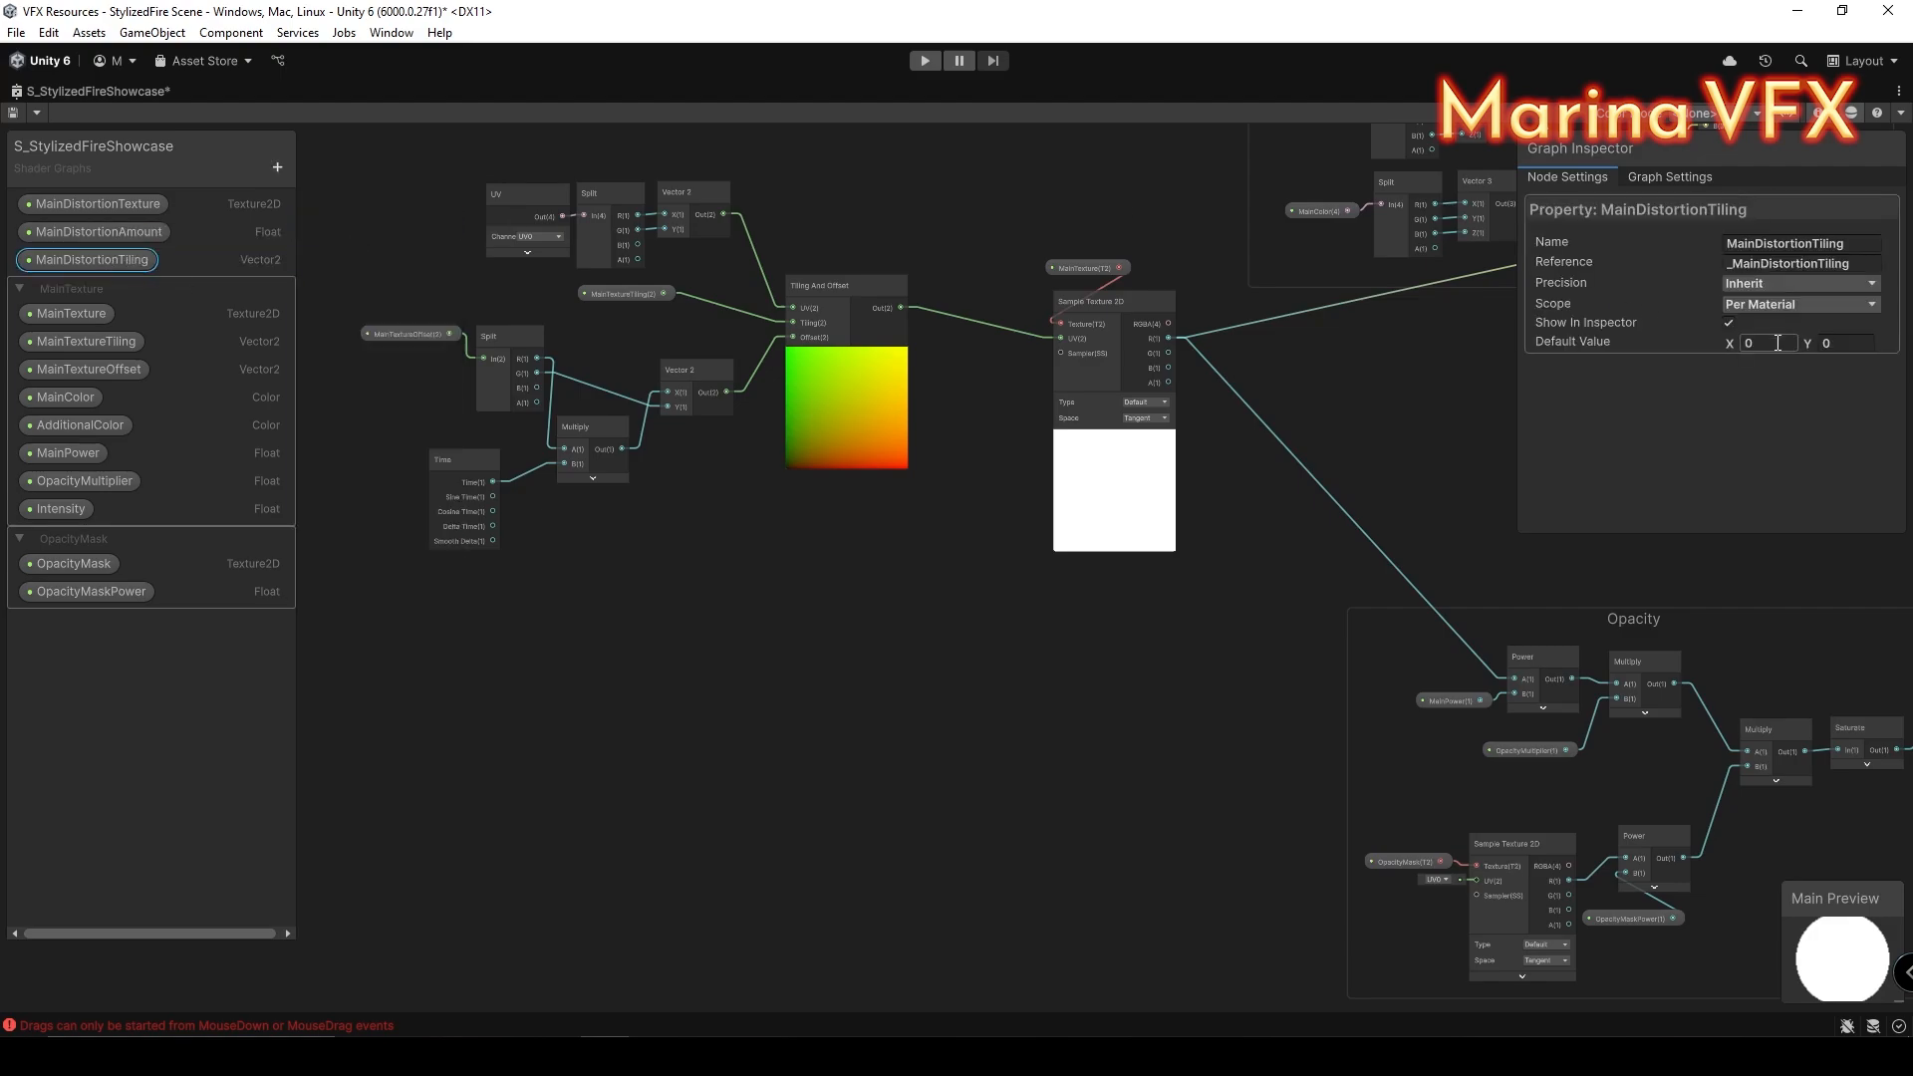
{"action": "left_click", "coordinate": [277, 167]}
{"action": "left_click", "coordinate": [333, 242]}
{"action": "type", "text": "MainDistortionOffset"}
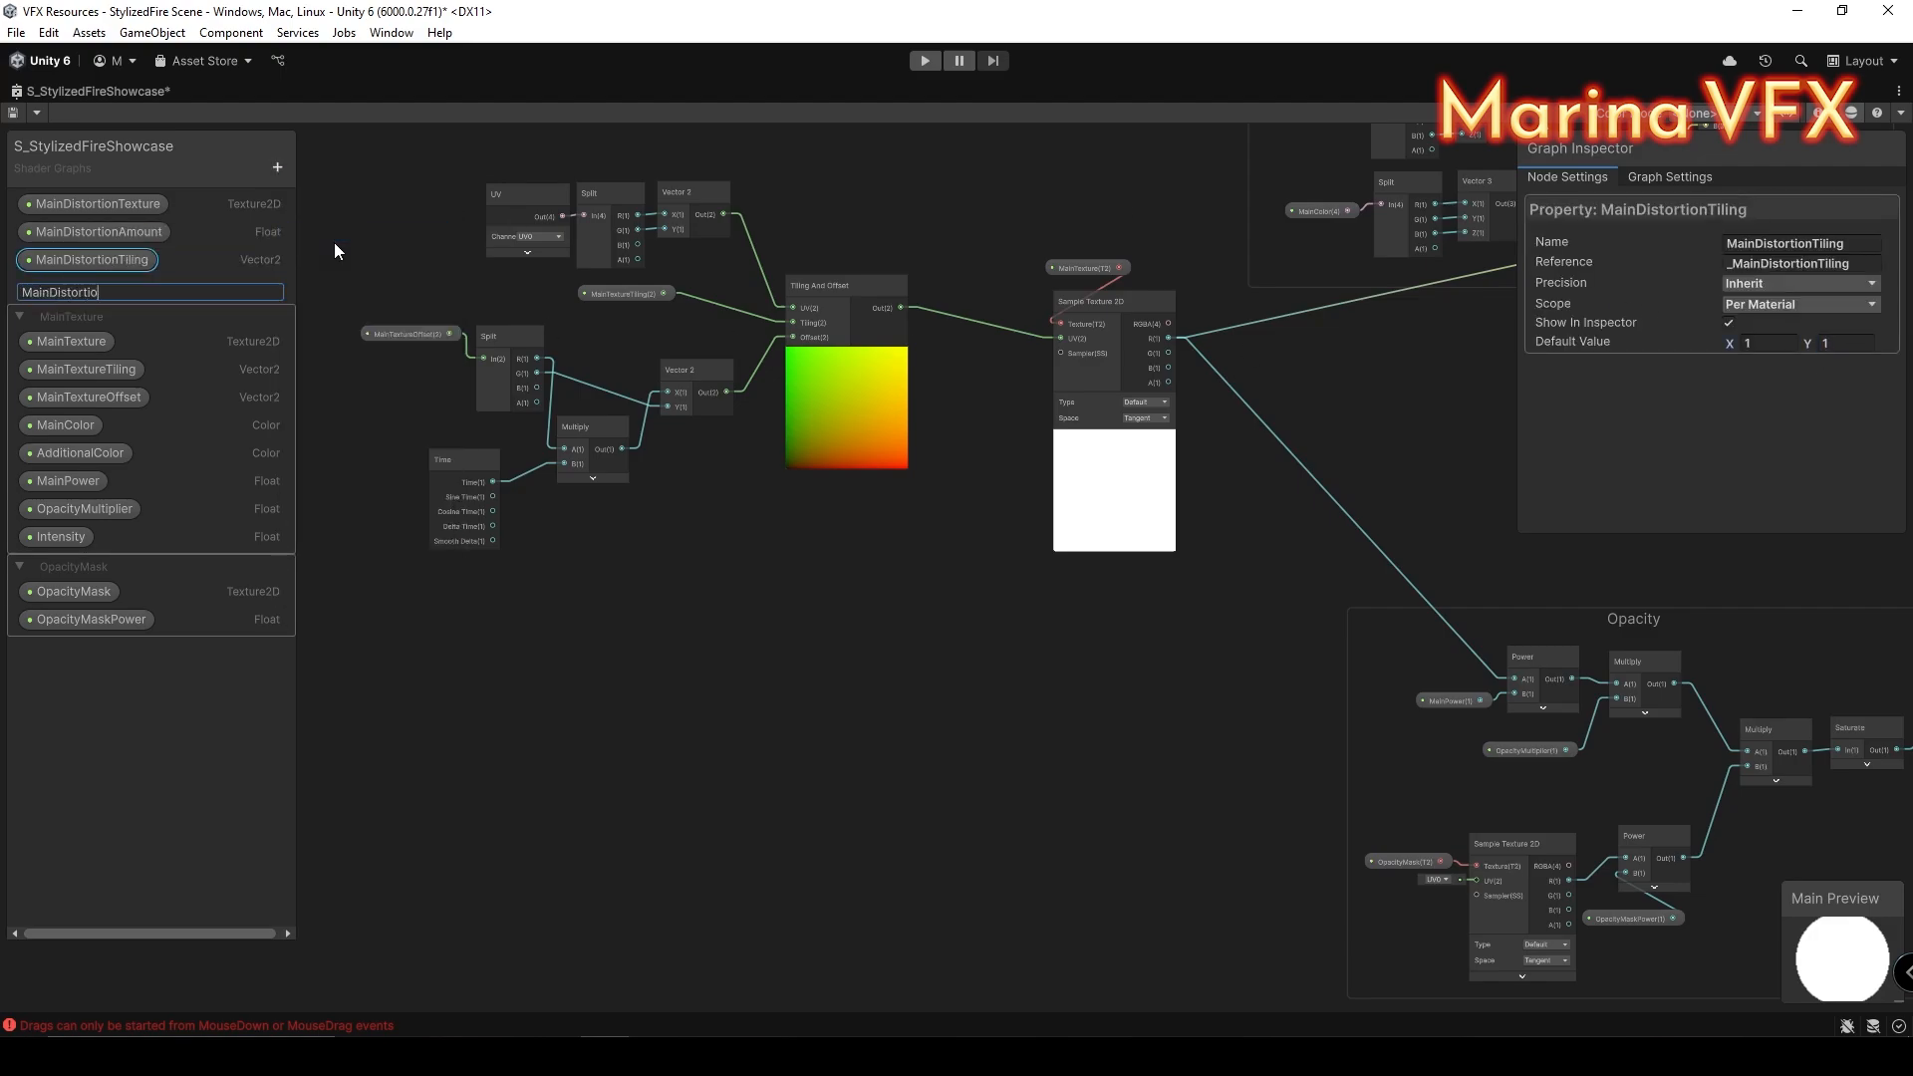
{"action": "key", "text": "Return"}
Step: Add a Sample Texture 2D node below the main nodes and connect MainDistortionTexture to its Texture input
{"action": "middle_click_drag", "start_coordinate": [881, 743], "coordinate": [871, 643]}
{"action": "scroll", "coordinate": [870, 643], "scroll_direction": "up", "scroll_amount": 4}
{"action": "key", "text": "space"}
{"action": "type", "text": "sam"}
{"action": "double_click", "coordinate": [953, 702]}
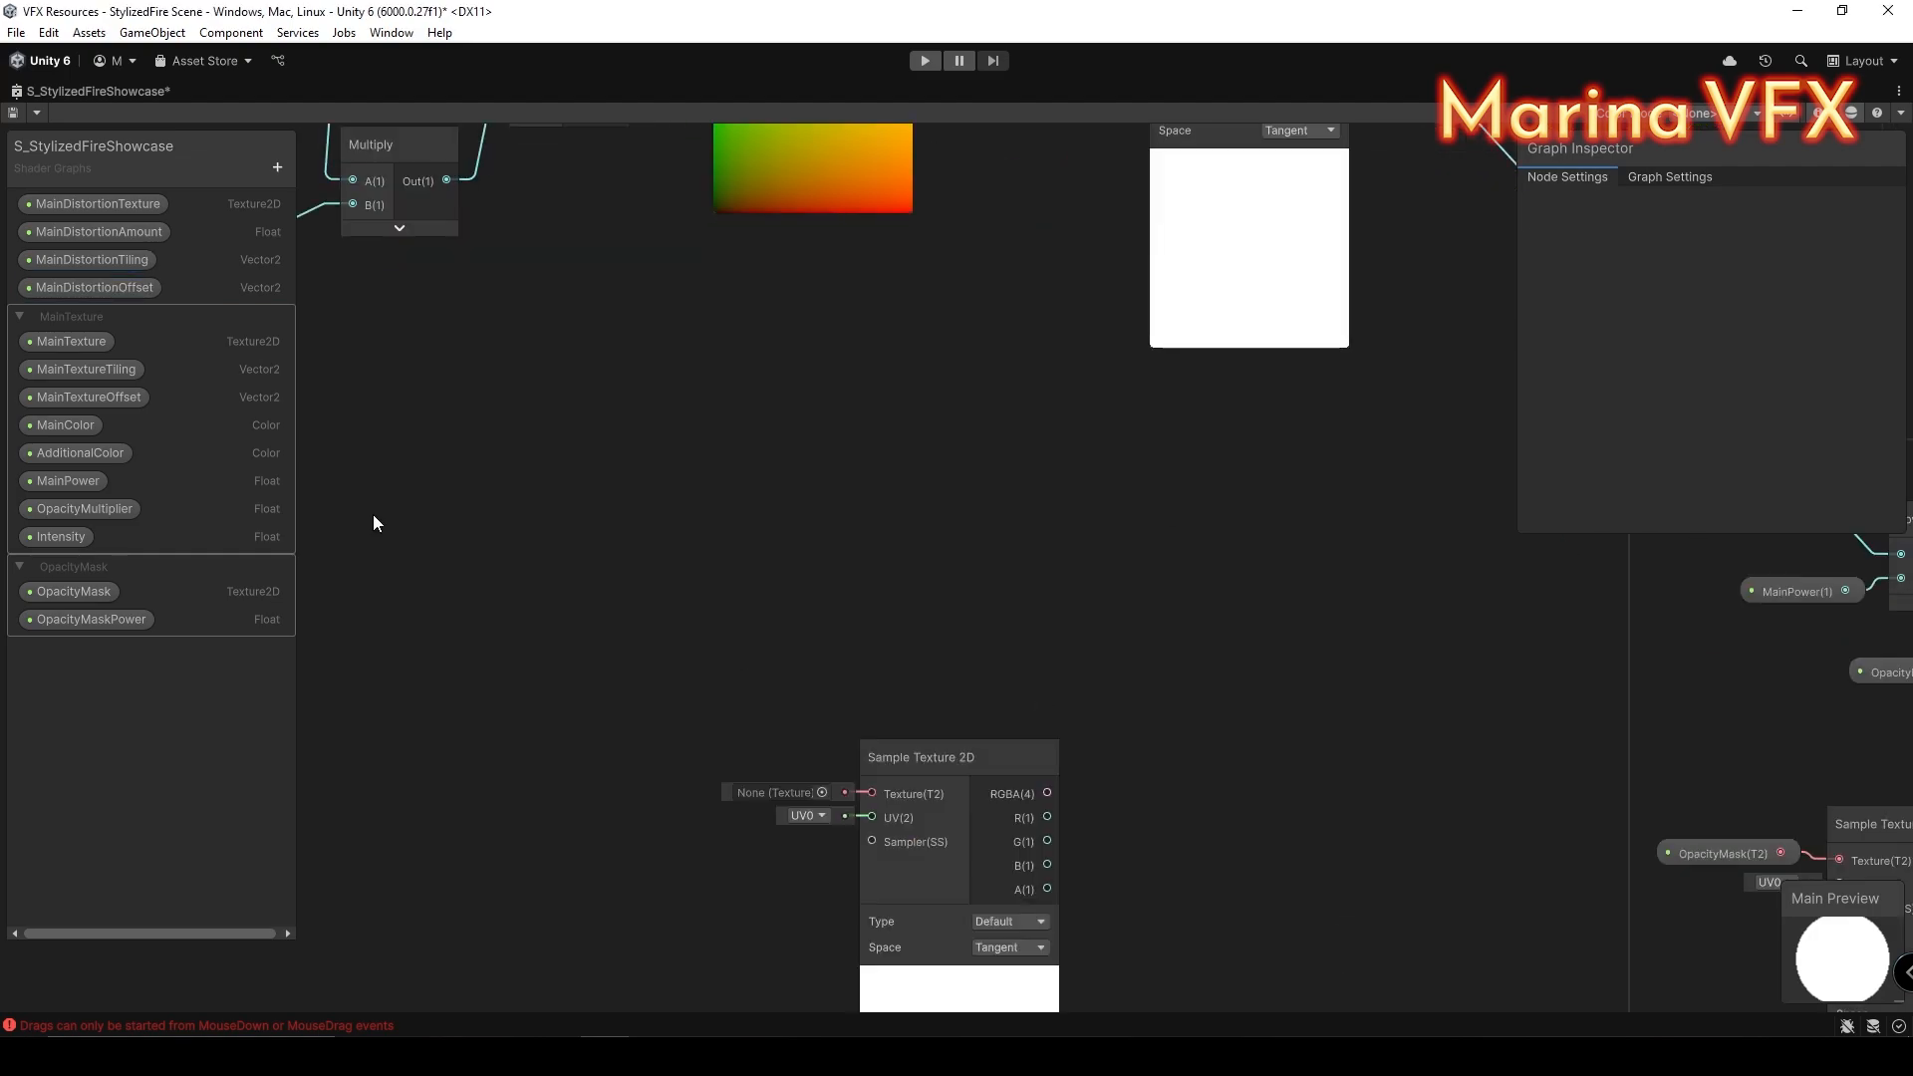
{"action": "left_click_drag", "start_coordinate": [150, 204], "coordinate": [642, 626]}
{"action": "scroll", "coordinate": [773, 661], "scroll_direction": "up", "scroll_amount": 2}
{"action": "left_click_drag", "start_coordinate": [826, 628], "coordinate": [912, 846]}
{"action": "left_click_drag", "start_coordinate": [974, 794], "coordinate": [1015, 644]}
Step: Duplicate the main UV, tiling, time and Tiling And Offset nodes beside the distortion texture sample
{"action": "scroll", "coordinate": [997, 642], "scroll_direction": "down", "scroll_amount": 5}
{"action": "middle_click_drag", "start_coordinate": [697, 417], "coordinate": [781, 643]}
{"action": "left_click_drag", "start_coordinate": [488, 184], "coordinate": [1086, 608]}
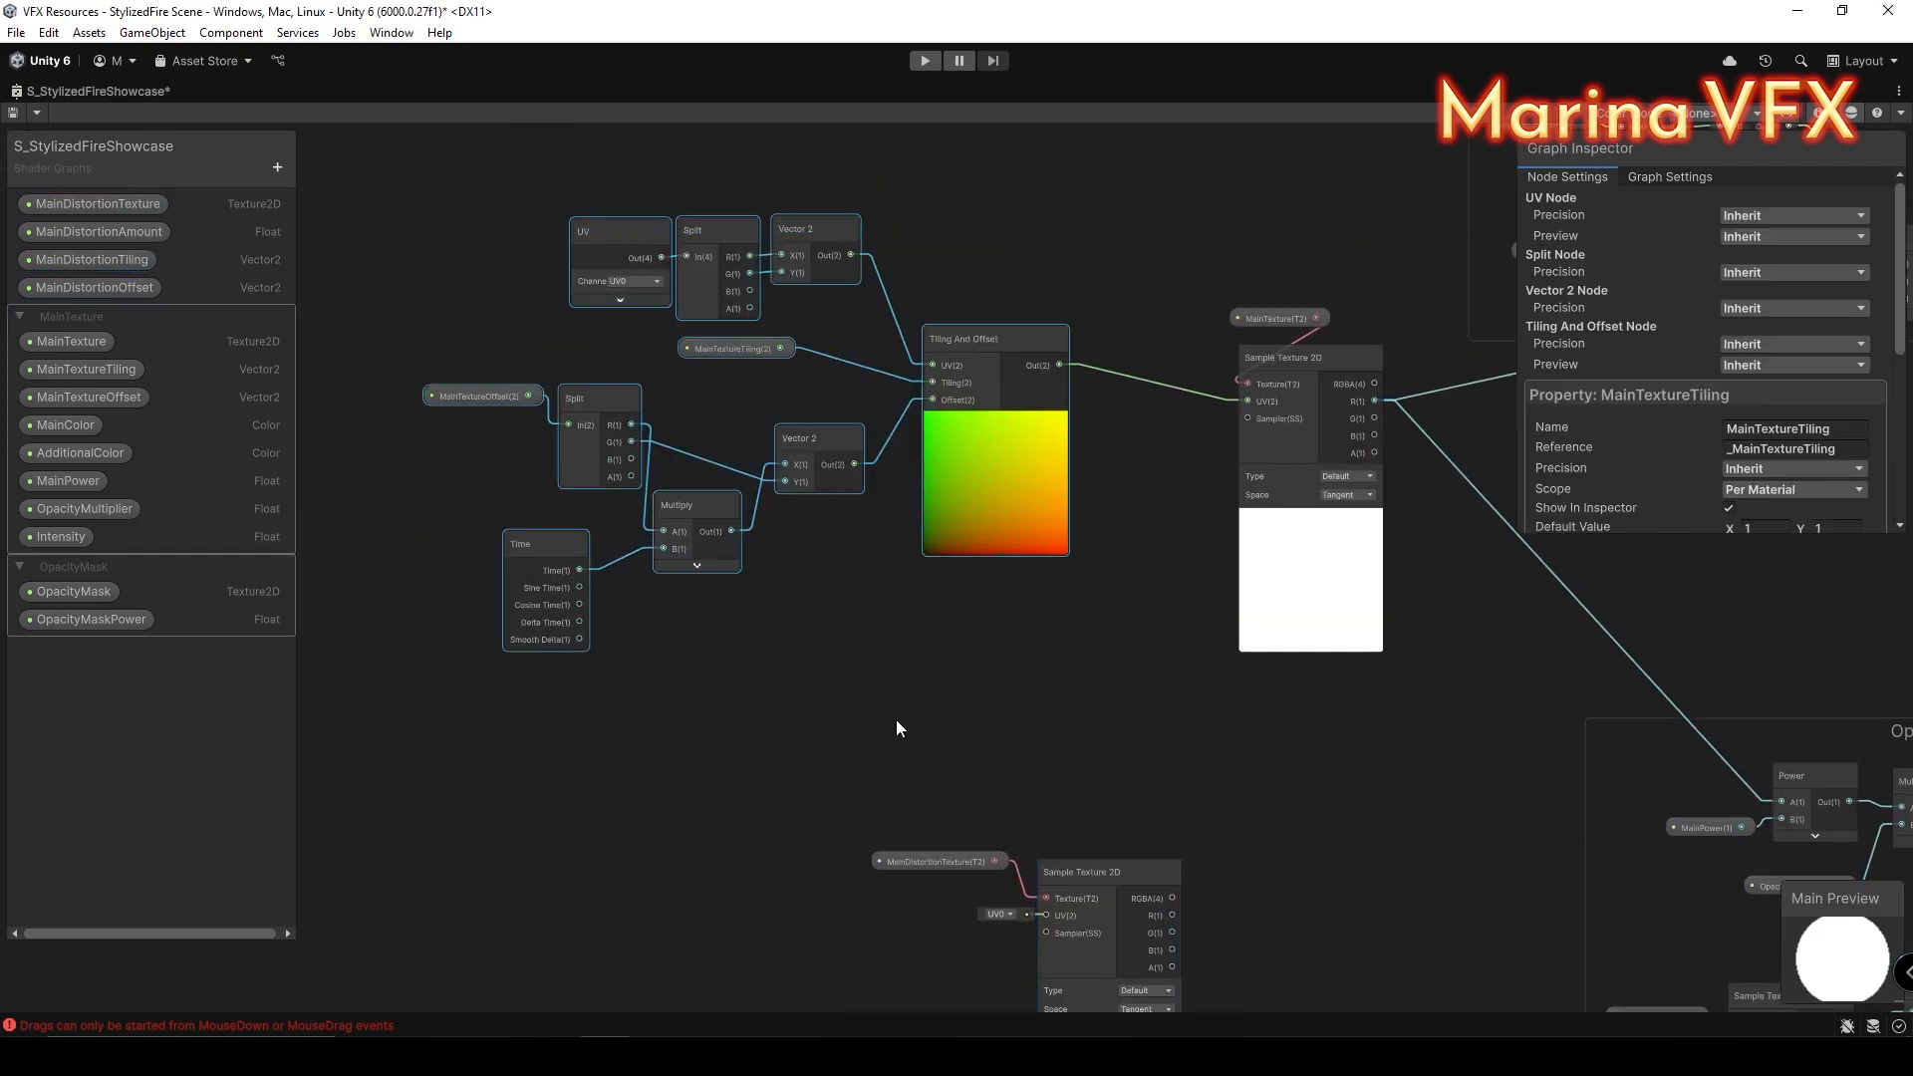
{"action": "middle_click_drag", "start_coordinate": [627, 951], "coordinate": [857, 596]}
{"action": "left_click", "coordinate": [857, 596]}
{"action": "key", "text": "ctrl+v"}
Step: Delete the duplicated MainTextureOffset with its Split, the offset Vector 2 and the MainTextureTiling node from the copy
{"action": "scroll", "coordinate": [765, 699], "scroll_direction": "up", "scroll_amount": 5}
{"action": "left_click_drag", "start_coordinate": [376, 585], "coordinate": [881, 797]}
{"action": "key", "text": "Delete"}
{"action": "left_click", "coordinate": [1166, 691]}
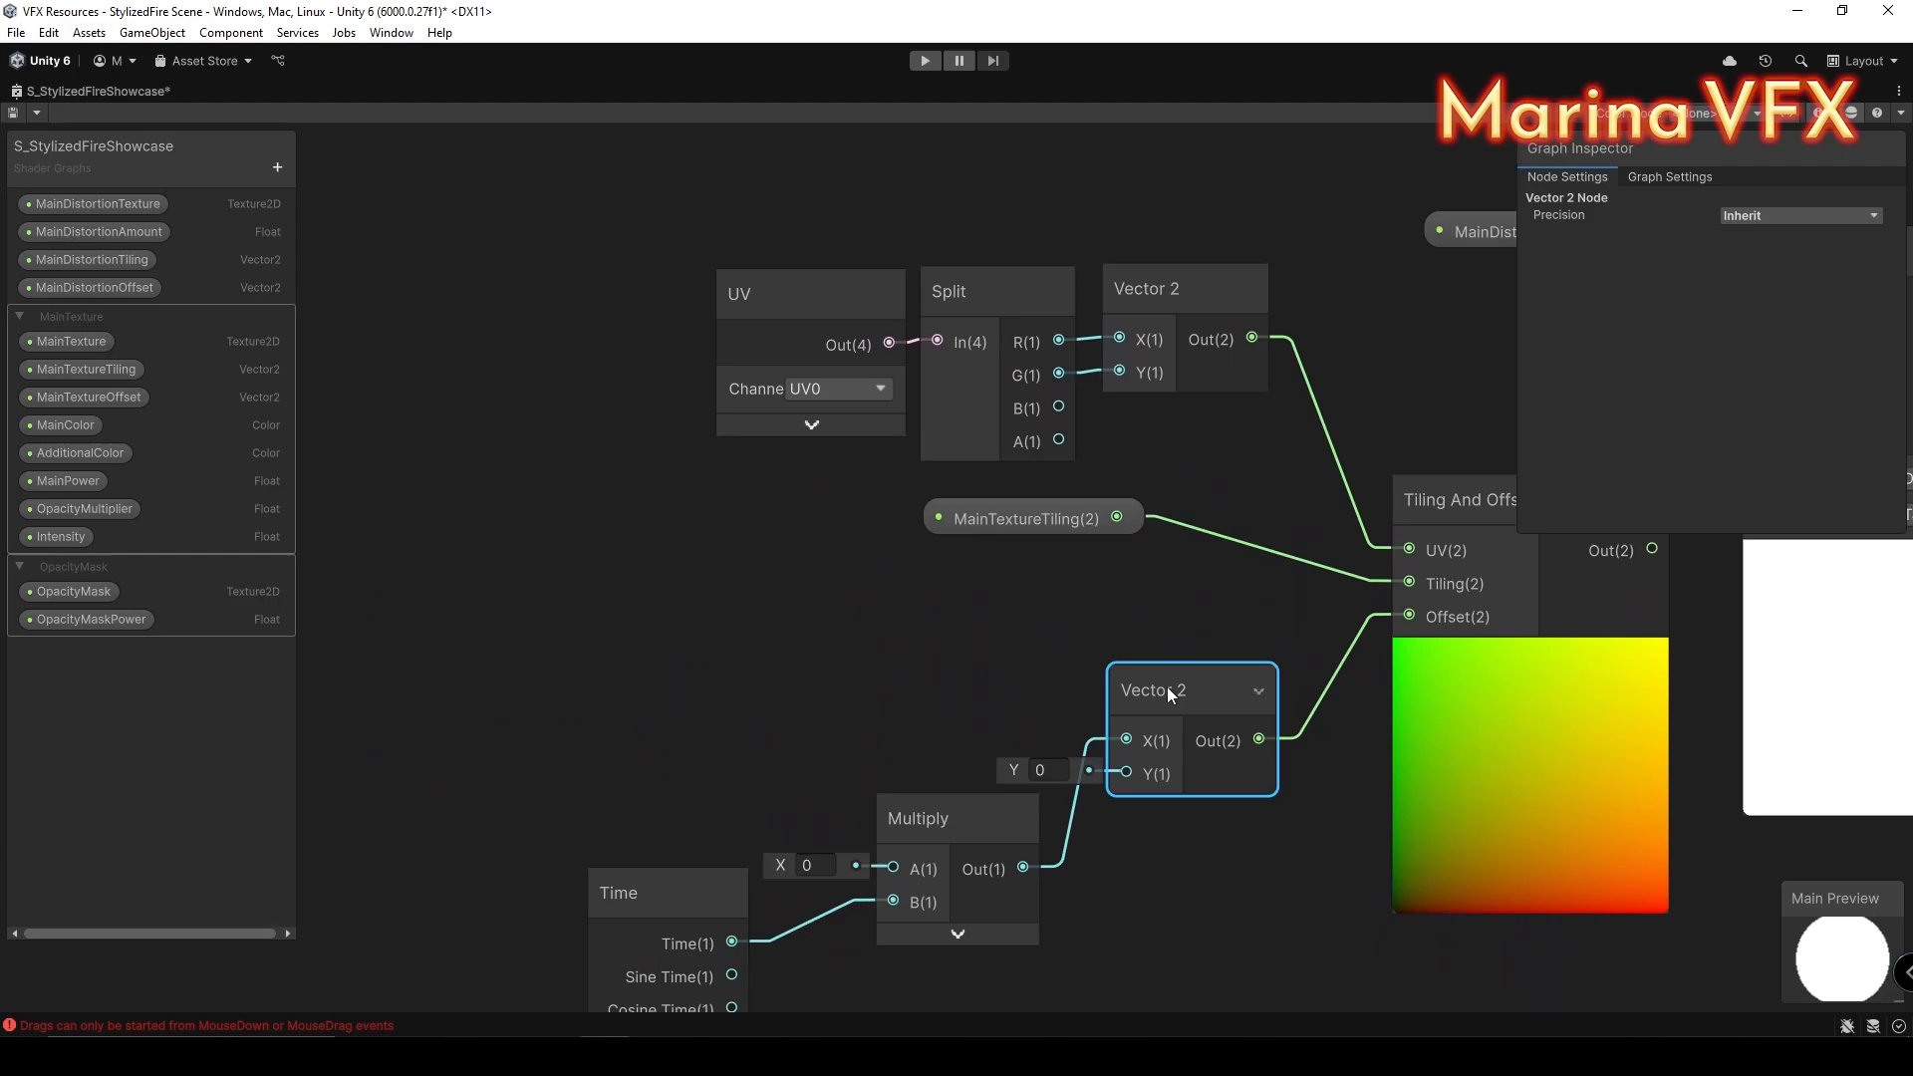
{"action": "key", "text": "Delete"}
{"action": "middle_click_drag", "start_coordinate": [1167, 691], "coordinate": [1081, 610]}
{"action": "left_click_drag", "start_coordinate": [847, 735], "coordinate": [1055, 614]}
{"action": "left_click", "coordinate": [931, 439]}
{"action": "key", "text": "Delete"}
Step: Drive the duplicated Tiling And Offset with MainDistortionTiling and with MainDistortionOffset multiplied by Time
{"action": "left_click_drag", "start_coordinate": [107, 261], "coordinate": [809, 406]}
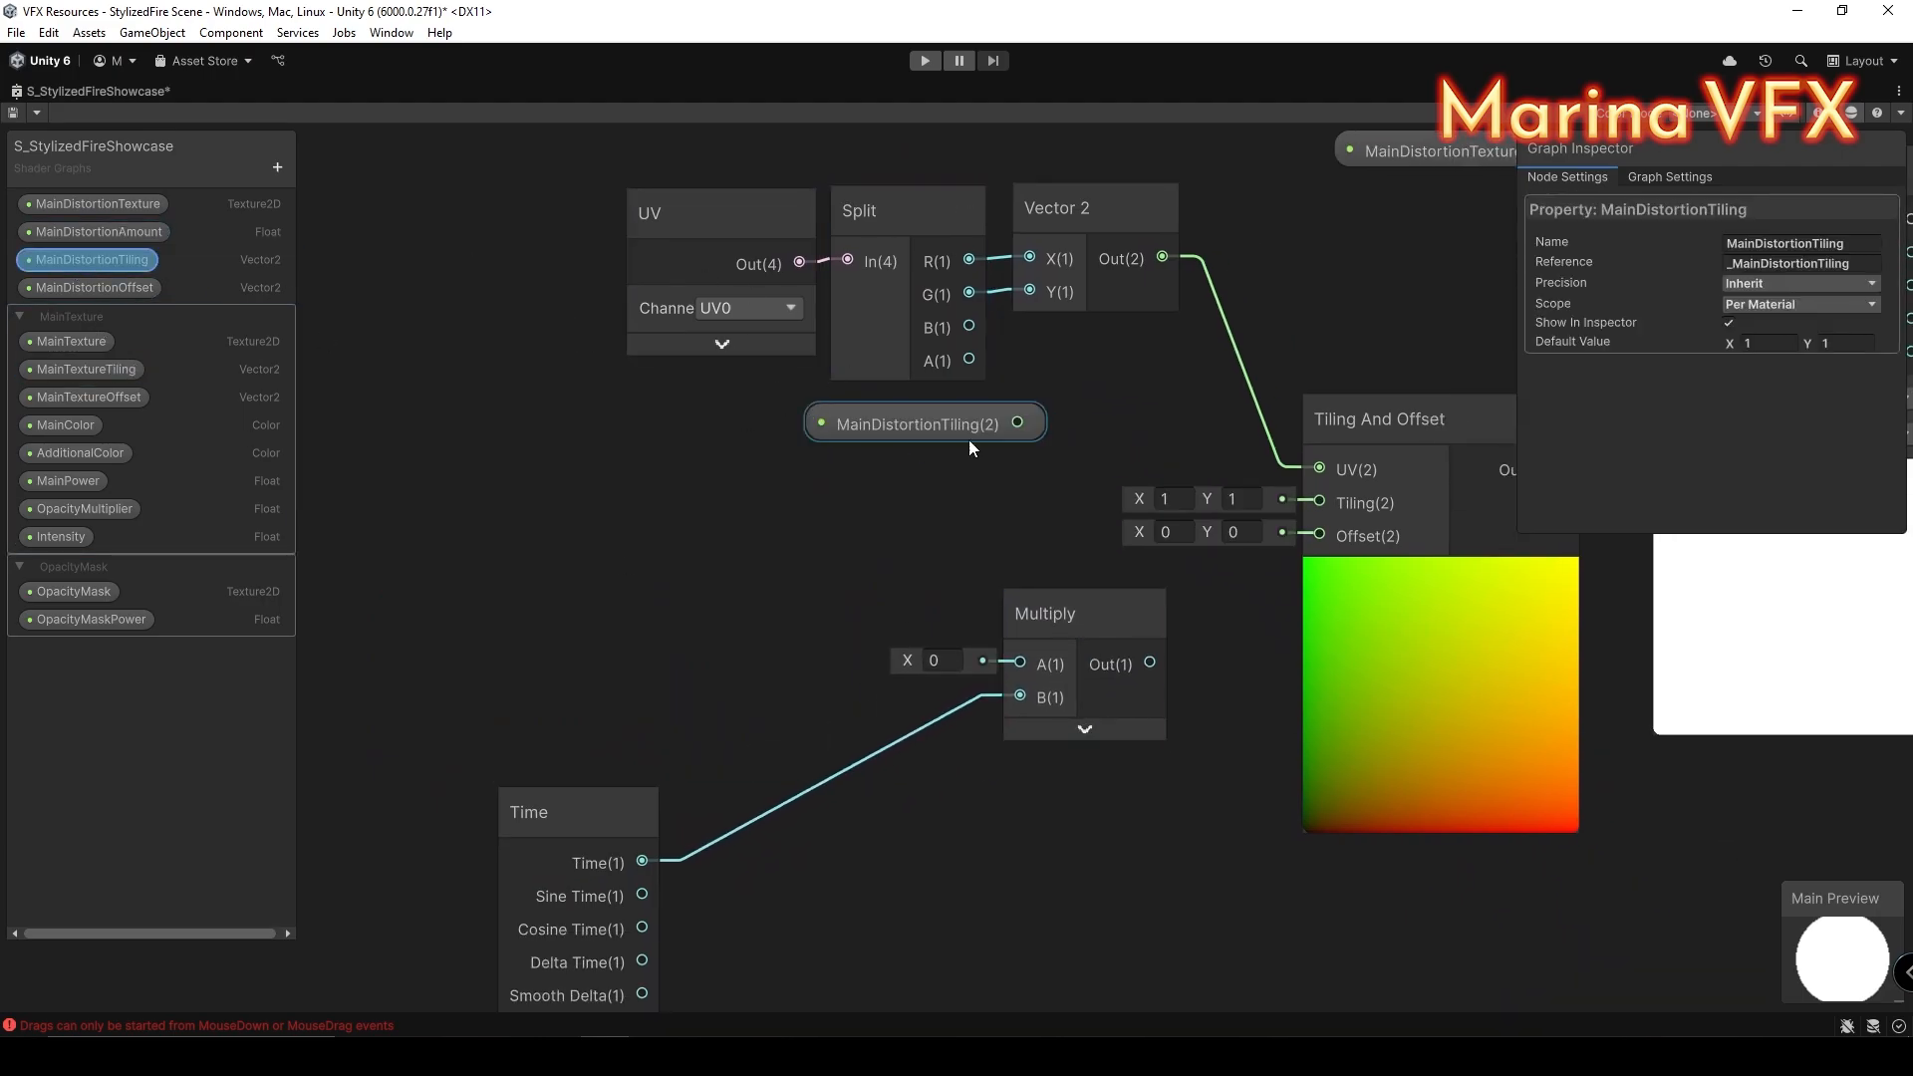
{"action": "left_click_drag", "start_coordinate": [587, 813], "coordinate": [834, 704]}
{"action": "left_click_drag", "start_coordinate": [700, 499], "coordinate": [770, 598]}
{"action": "middle_click_drag", "start_coordinate": [1184, 499], "coordinate": [849, 613]}
{"action": "scroll", "coordinate": [849, 612], "scroll_direction": "down", "scroll_amount": 1}
{"action": "left_click_drag", "start_coordinate": [1183, 581], "coordinate": [1269, 407]}
Step: Arrange the distortion tiling nodes and feed their Tiling And Offset into the distortion Sample Texture 2D's UV
{"action": "scroll", "coordinate": [369, 541], "scroll_direction": "down", "scroll_amount": 1}
{"action": "left_click_drag", "start_coordinate": [366, 435], "coordinate": [934, 850]}
{"action": "left_click_drag", "start_coordinate": [942, 541], "coordinate": [674, 401]}
{"action": "left_click", "coordinate": [762, 503]}
{"action": "middle_click_drag", "start_coordinate": [981, 273], "coordinate": [692, 367]}
{"action": "left_click_drag", "start_coordinate": [692, 367], "coordinate": [882, 513]}
Step: Add a Multiply node whose A input takes the R output of the distortion Sample Texture 2D
{"action": "scroll", "coordinate": [911, 434], "scroll_direction": "up", "scroll_amount": 3}
{"action": "left_click_drag", "start_coordinate": [922, 453], "coordinate": [939, 551]}
{"action": "key", "text": "space"}
{"action": "type", "text": "mul"}
{"action": "key", "text": "Return"}
{"action": "left_click_drag", "start_coordinate": [1006, 499], "coordinate": [1227, 433]}
Step: Connect MainDistortionAmount to the Multiply node's B input and place the nodes close together
{"action": "left_click_drag", "start_coordinate": [103, 232], "coordinate": [965, 267]}
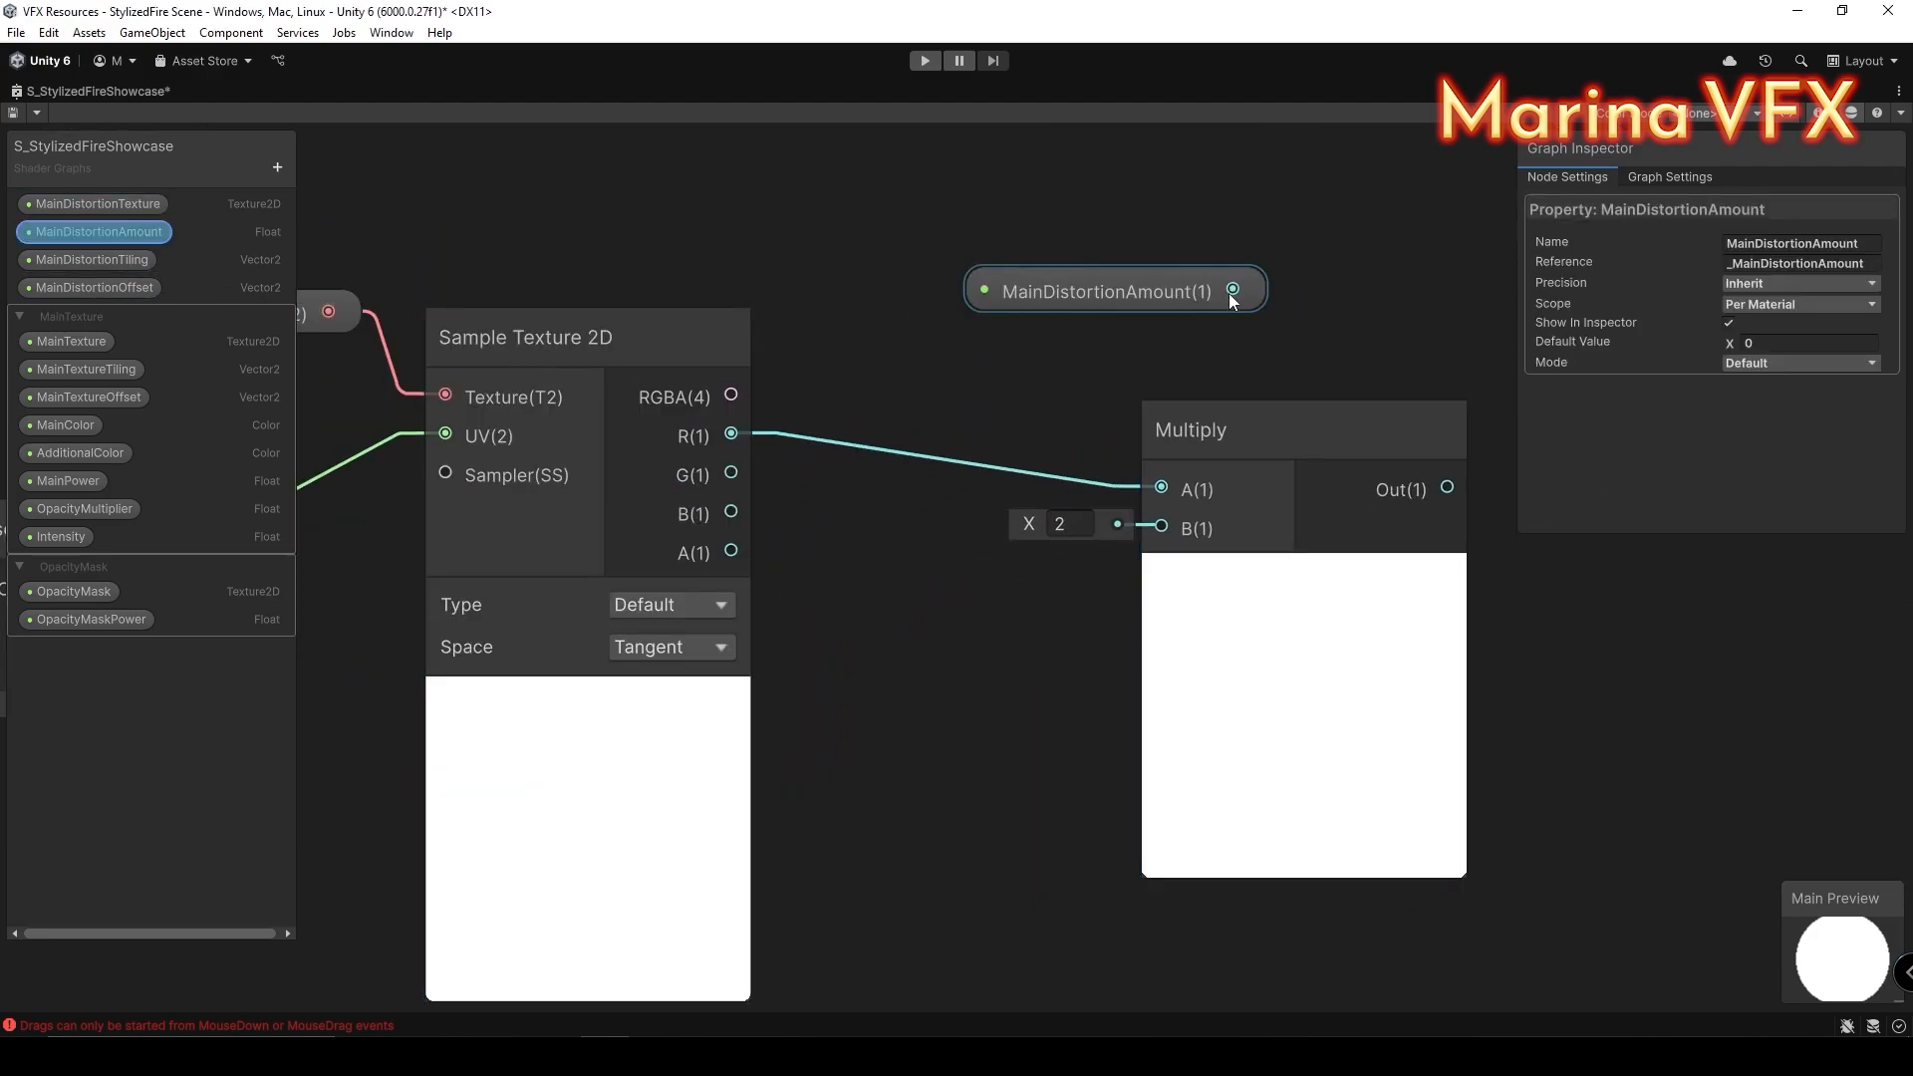
{"action": "left_click_drag", "start_coordinate": [1228, 291], "coordinate": [1161, 526]}
{"action": "left_click_drag", "start_coordinate": [1218, 453], "coordinate": [1062, 382]}
{"action": "left_click_drag", "start_coordinate": [922, 227], "coordinate": [1108, 374]}
{"action": "left_click_drag", "start_coordinate": [1110, 370], "coordinate": [958, 368]}
Step: Rearrange the main tiling and distortion node clusters to leave room before the main Sample Texture 2D
{"action": "scroll", "coordinate": [1192, 482], "scroll_direction": "down", "scroll_amount": 5}
{"action": "left_click_drag", "start_coordinate": [439, 847], "coordinate": [916, 564]}
{"action": "left_click_drag", "start_coordinate": [384, 235], "coordinate": [877, 597]}
{"action": "scroll", "coordinate": [798, 391], "scroll_direction": "up", "scroll_amount": 2}
{"action": "left_click_drag", "start_coordinate": [892, 430], "coordinate": [1018, 569]}
Step: Add an Add node summing the main Tiling And Offset and the distortion Multiply, output to the main sample's UV
{"action": "left_click", "coordinate": [782, 418]}
{"action": "key", "text": "space"}
{"action": "type", "text": "add"}
{"action": "key", "text": "Return"}
{"action": "scroll", "coordinate": [861, 455], "scroll_direction": "down", "scroll_amount": 3}
{"action": "left_click_drag", "start_coordinate": [866, 874], "coordinate": [959, 541]}
{"action": "scroll", "coordinate": [1032, 520], "scroll_direction": "up", "scroll_amount": 3}
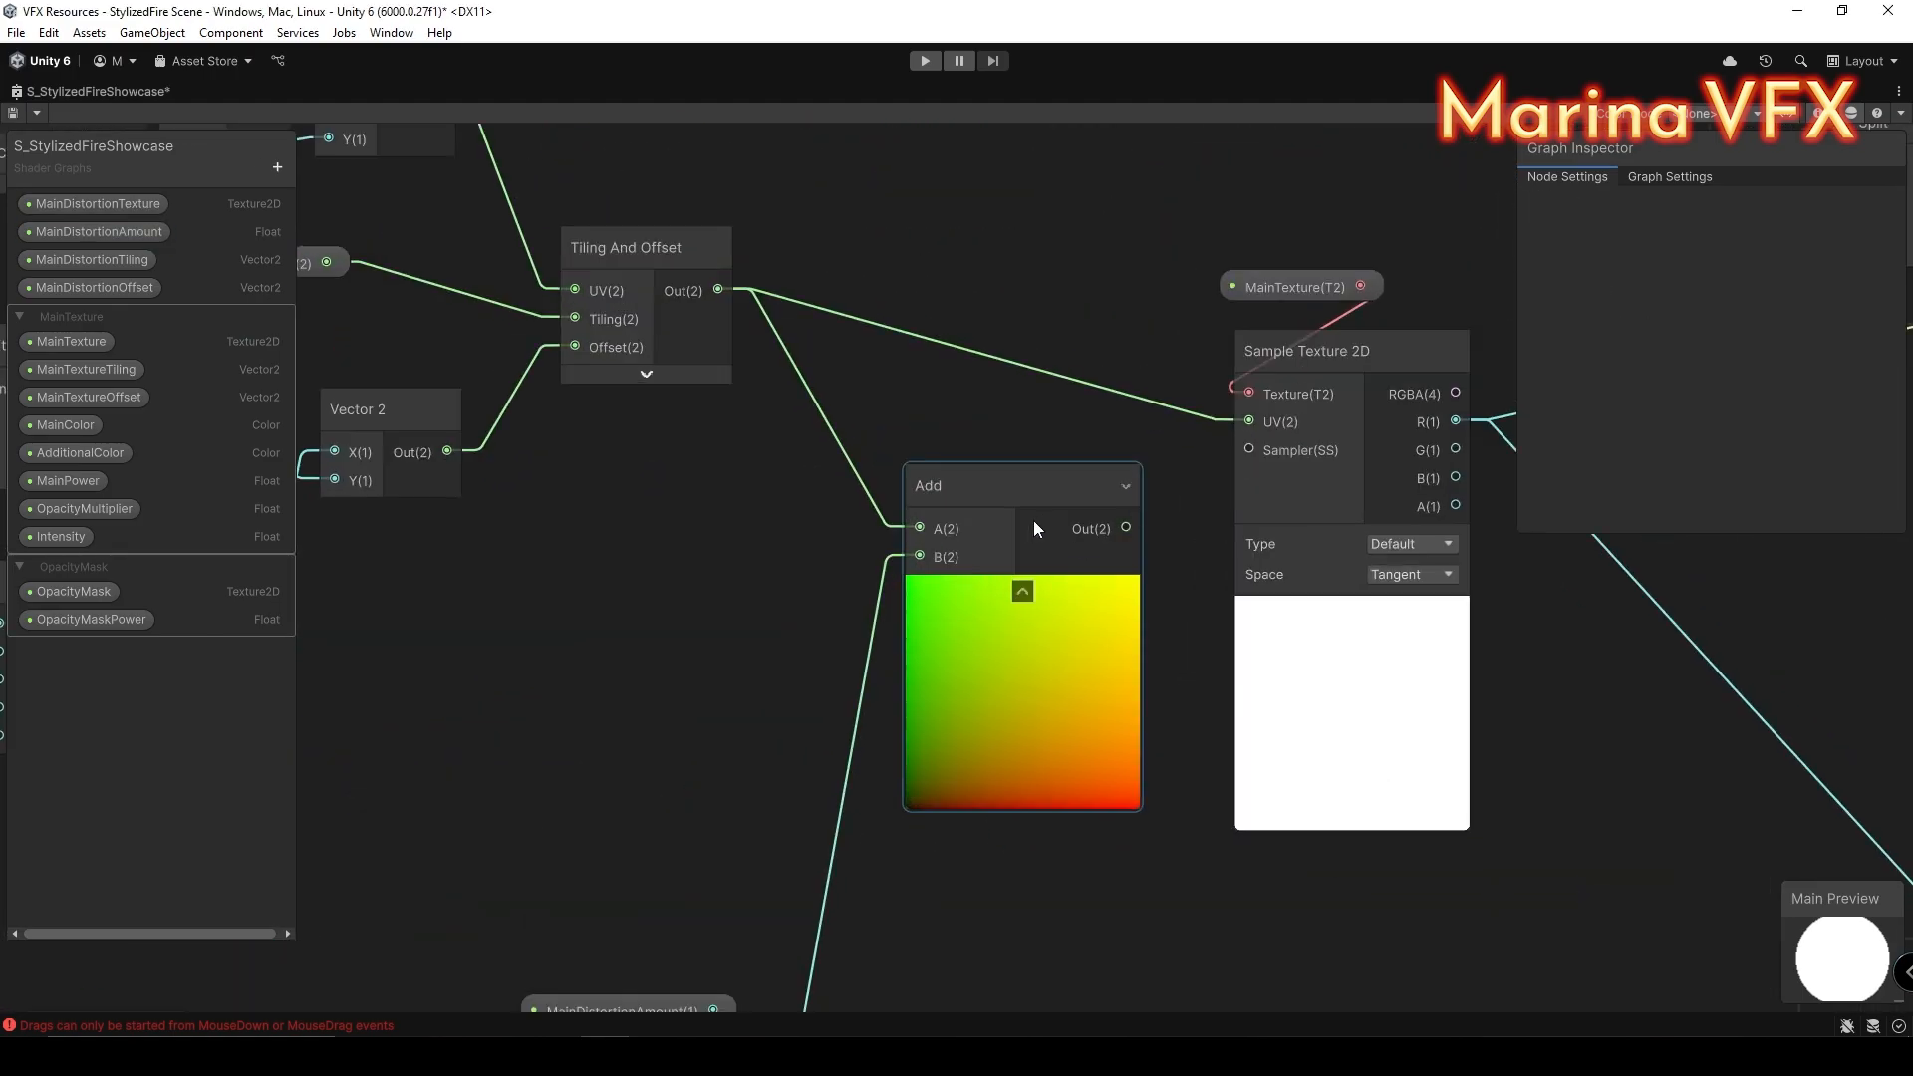
{"action": "right_click", "coordinate": [218, 97]}
{"action": "left_click", "coordinate": [526, 395]}
Step: Create a property category named MainDistortion and move the four distortion properties into it
{"action": "left_click", "coordinate": [277, 167]}
{"action": "left_click", "coordinate": [311, 181]}
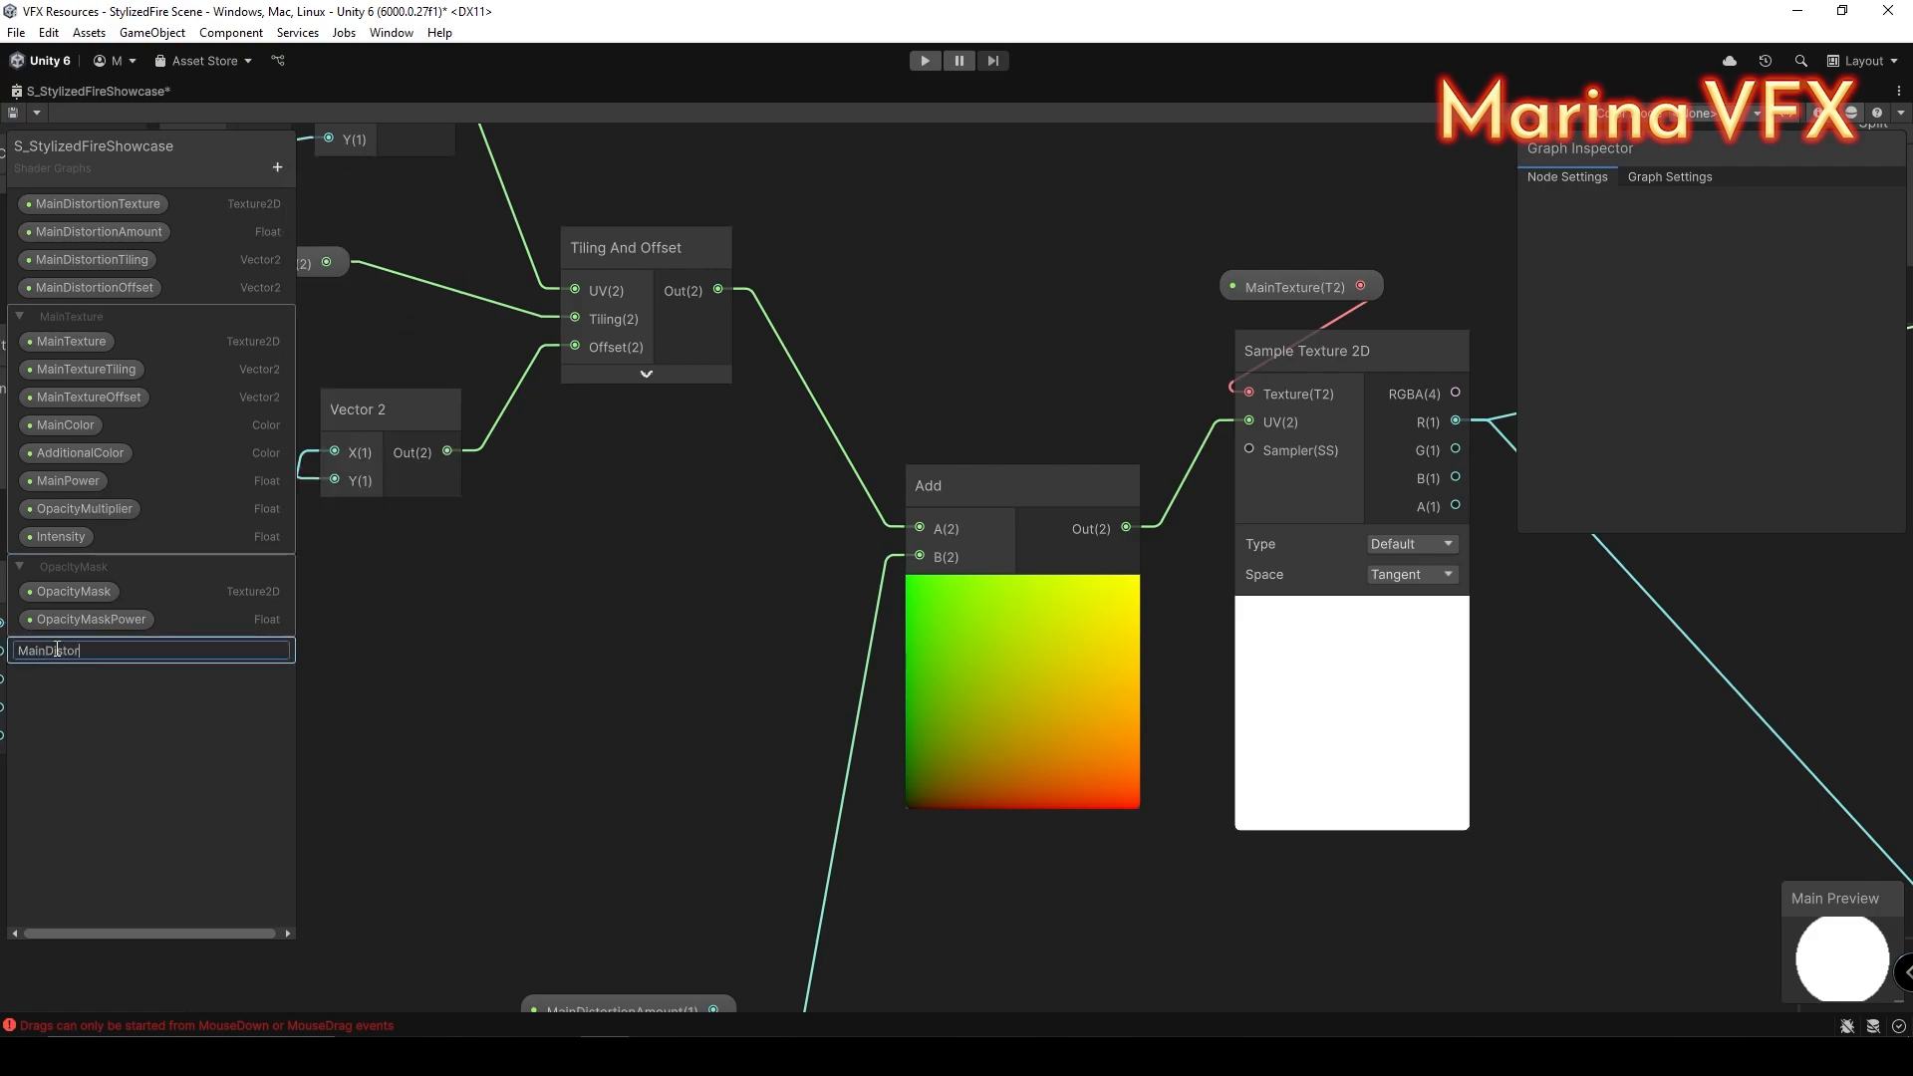
{"action": "left_click_drag", "start_coordinate": [99, 204], "coordinate": [94, 657]}
{"action": "left_click_drag", "start_coordinate": [101, 204], "coordinate": [72, 667]}
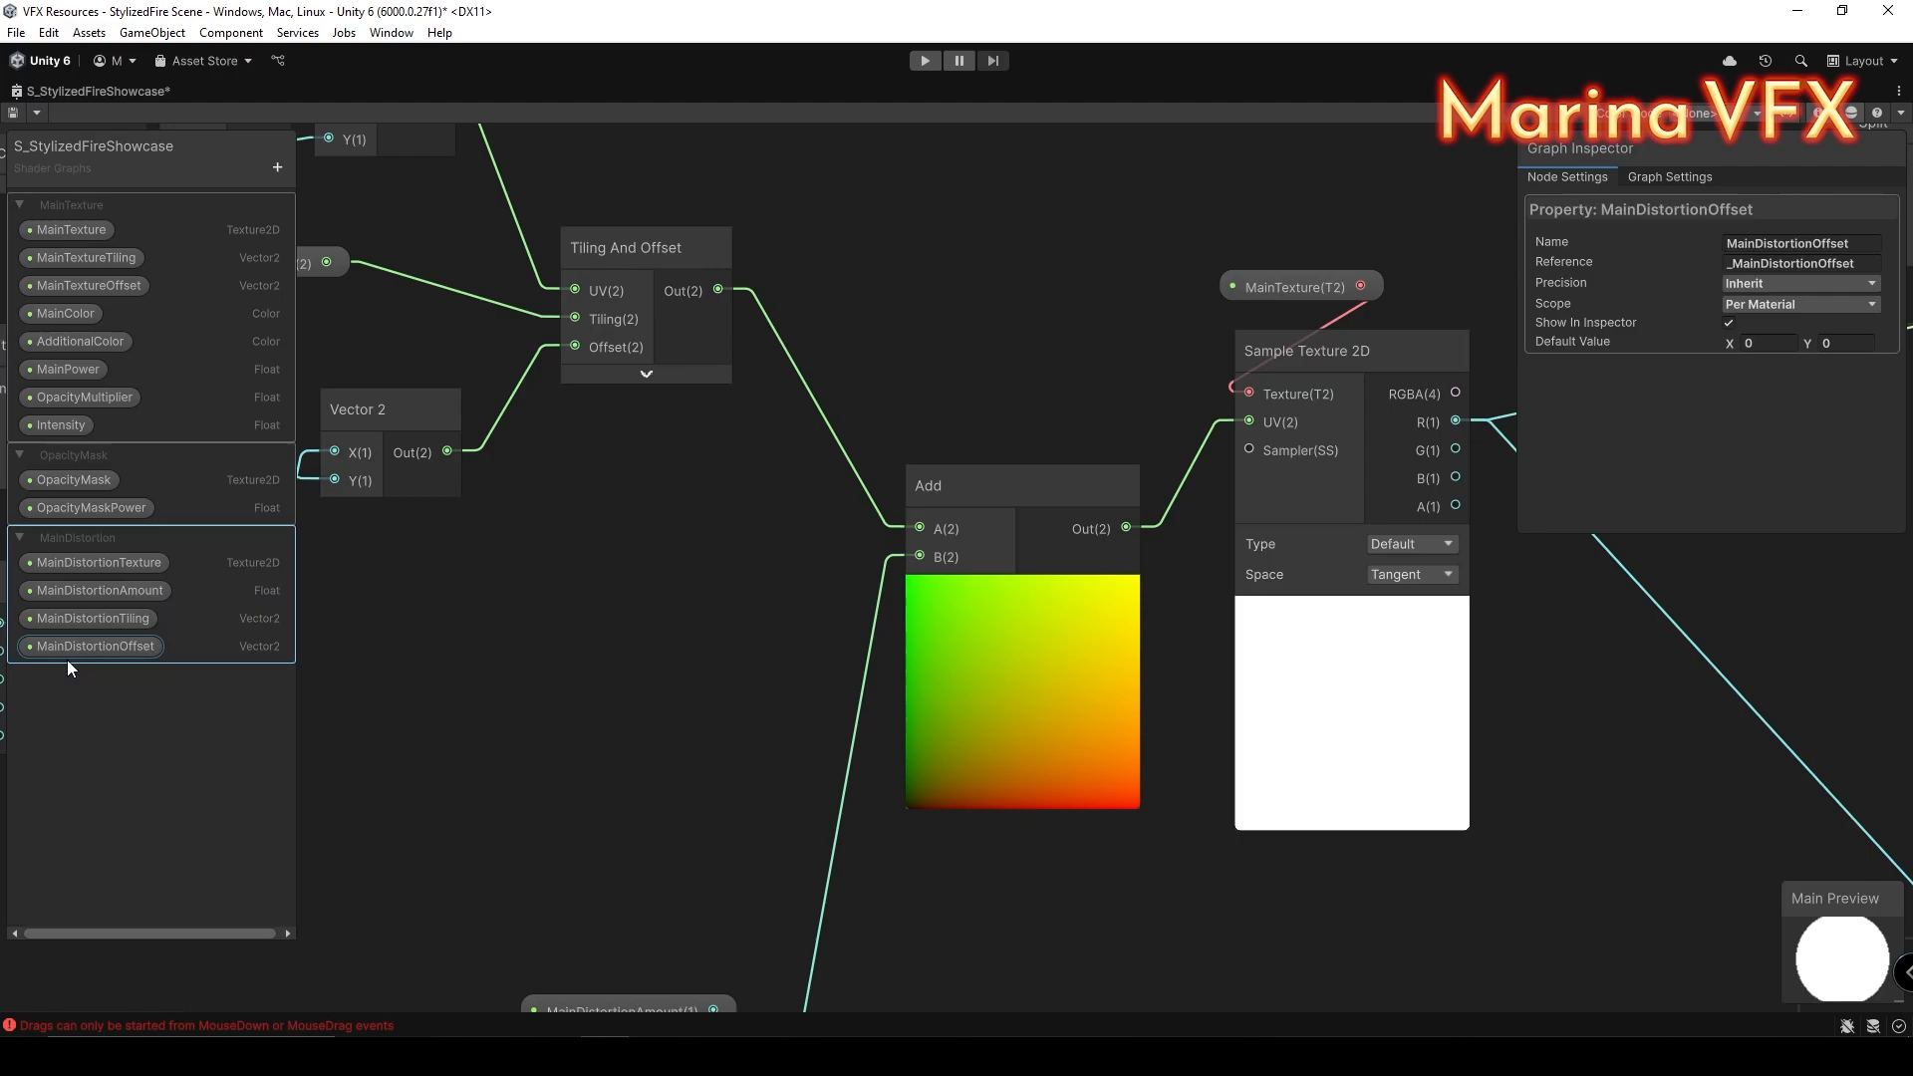
Step: Save the shader graph, restore the normal editor layout and show the Scene view
{"action": "left_click", "coordinate": [9, 112]}
{"action": "right_click", "coordinate": [182, 95]}
{"action": "left_click", "coordinate": [224, 106]}
{"action": "left_click", "coordinate": [506, 91]}
Step: Assign Noise_01 as the fire material's MainDistortionTexture, with MainDistortionAmount -0.89 and MainDistortionOffset Y -0.25
{"action": "scroll", "coordinate": [1688, 799], "scroll_direction": "down", "scroll_amount": 15}
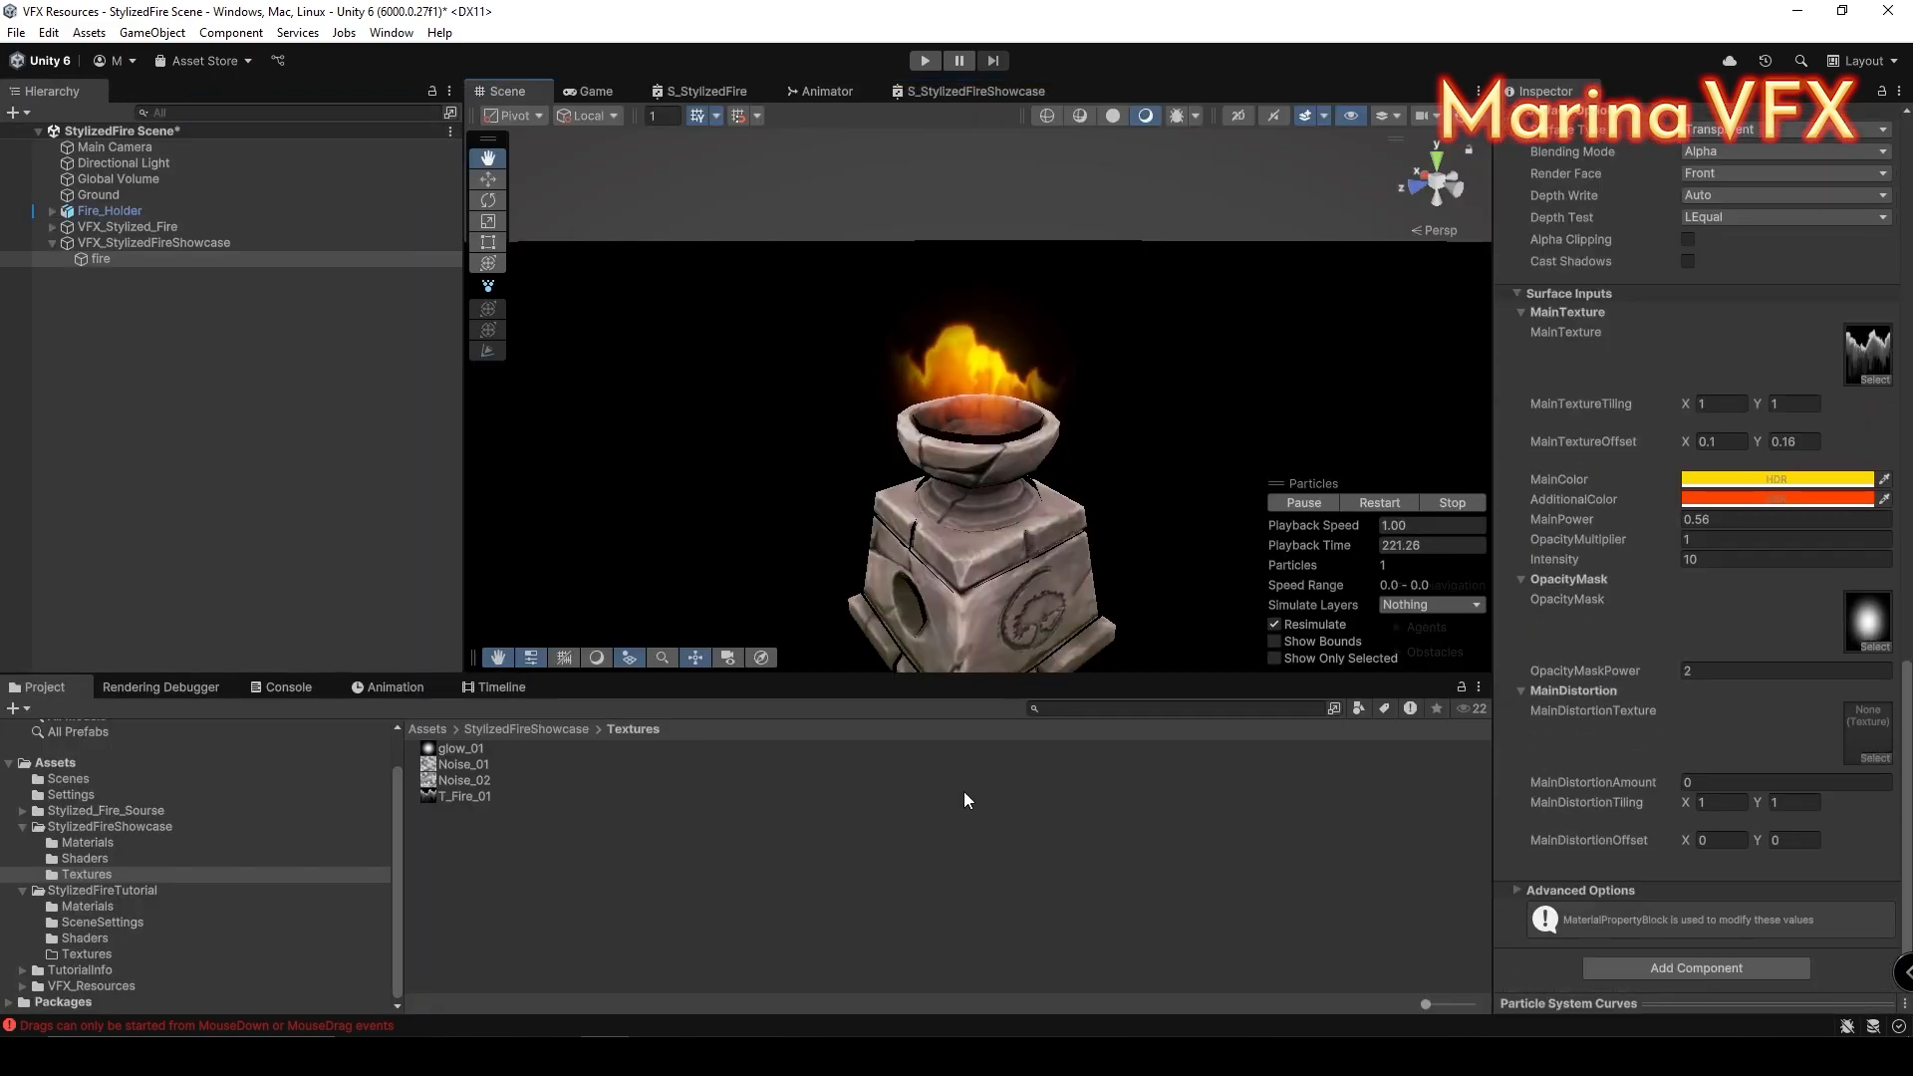
{"action": "left_click_drag", "start_coordinate": [466, 765], "coordinate": [1865, 733]}
{"action": "left_click_drag", "start_coordinate": [1673, 785], "coordinate": [1654, 795]}
Step: Set the material's MainDistortionAmount to -0.25, MainTextureOffset Y to 0.33 and MainPower to about 0.32
{"action": "left_click_drag", "start_coordinate": [1758, 442], "coordinate": [1794, 471]}
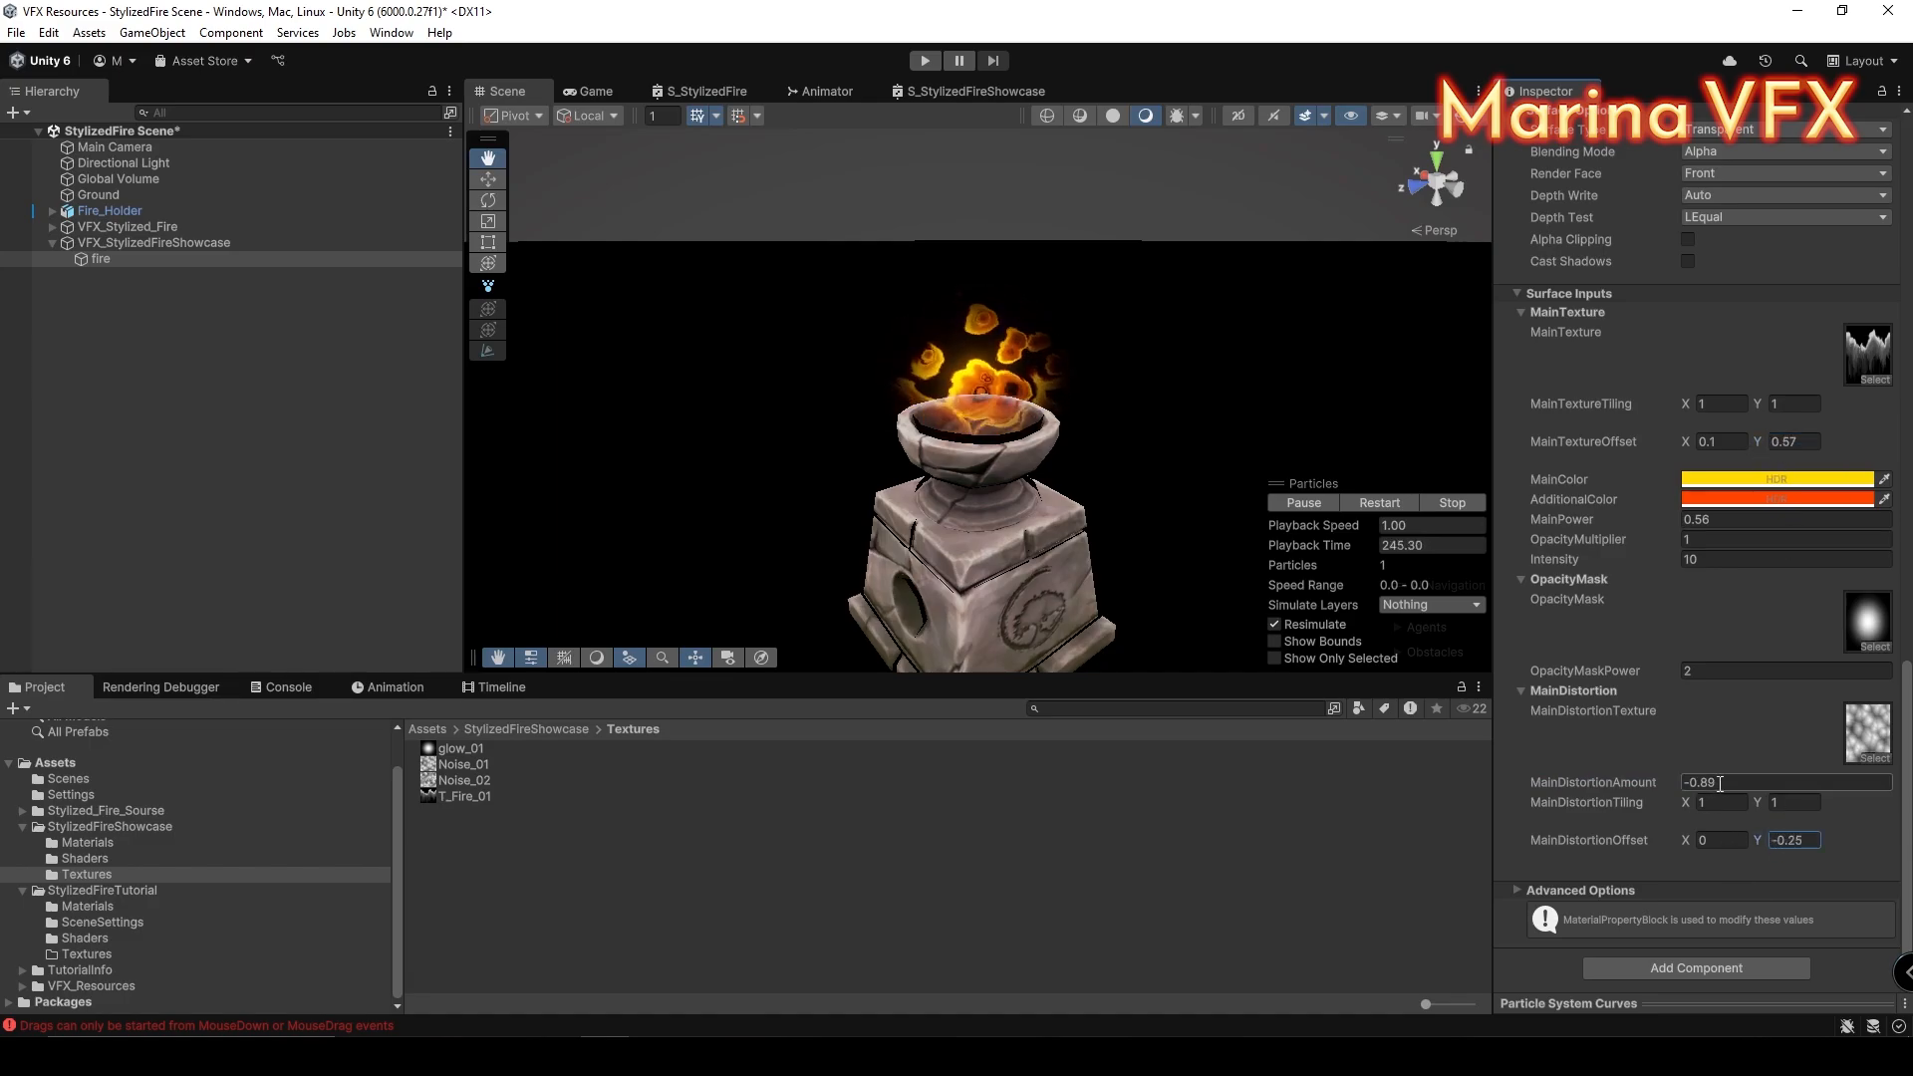
{"action": "left_click_drag", "start_coordinate": [1759, 443], "coordinate": [1775, 458]}
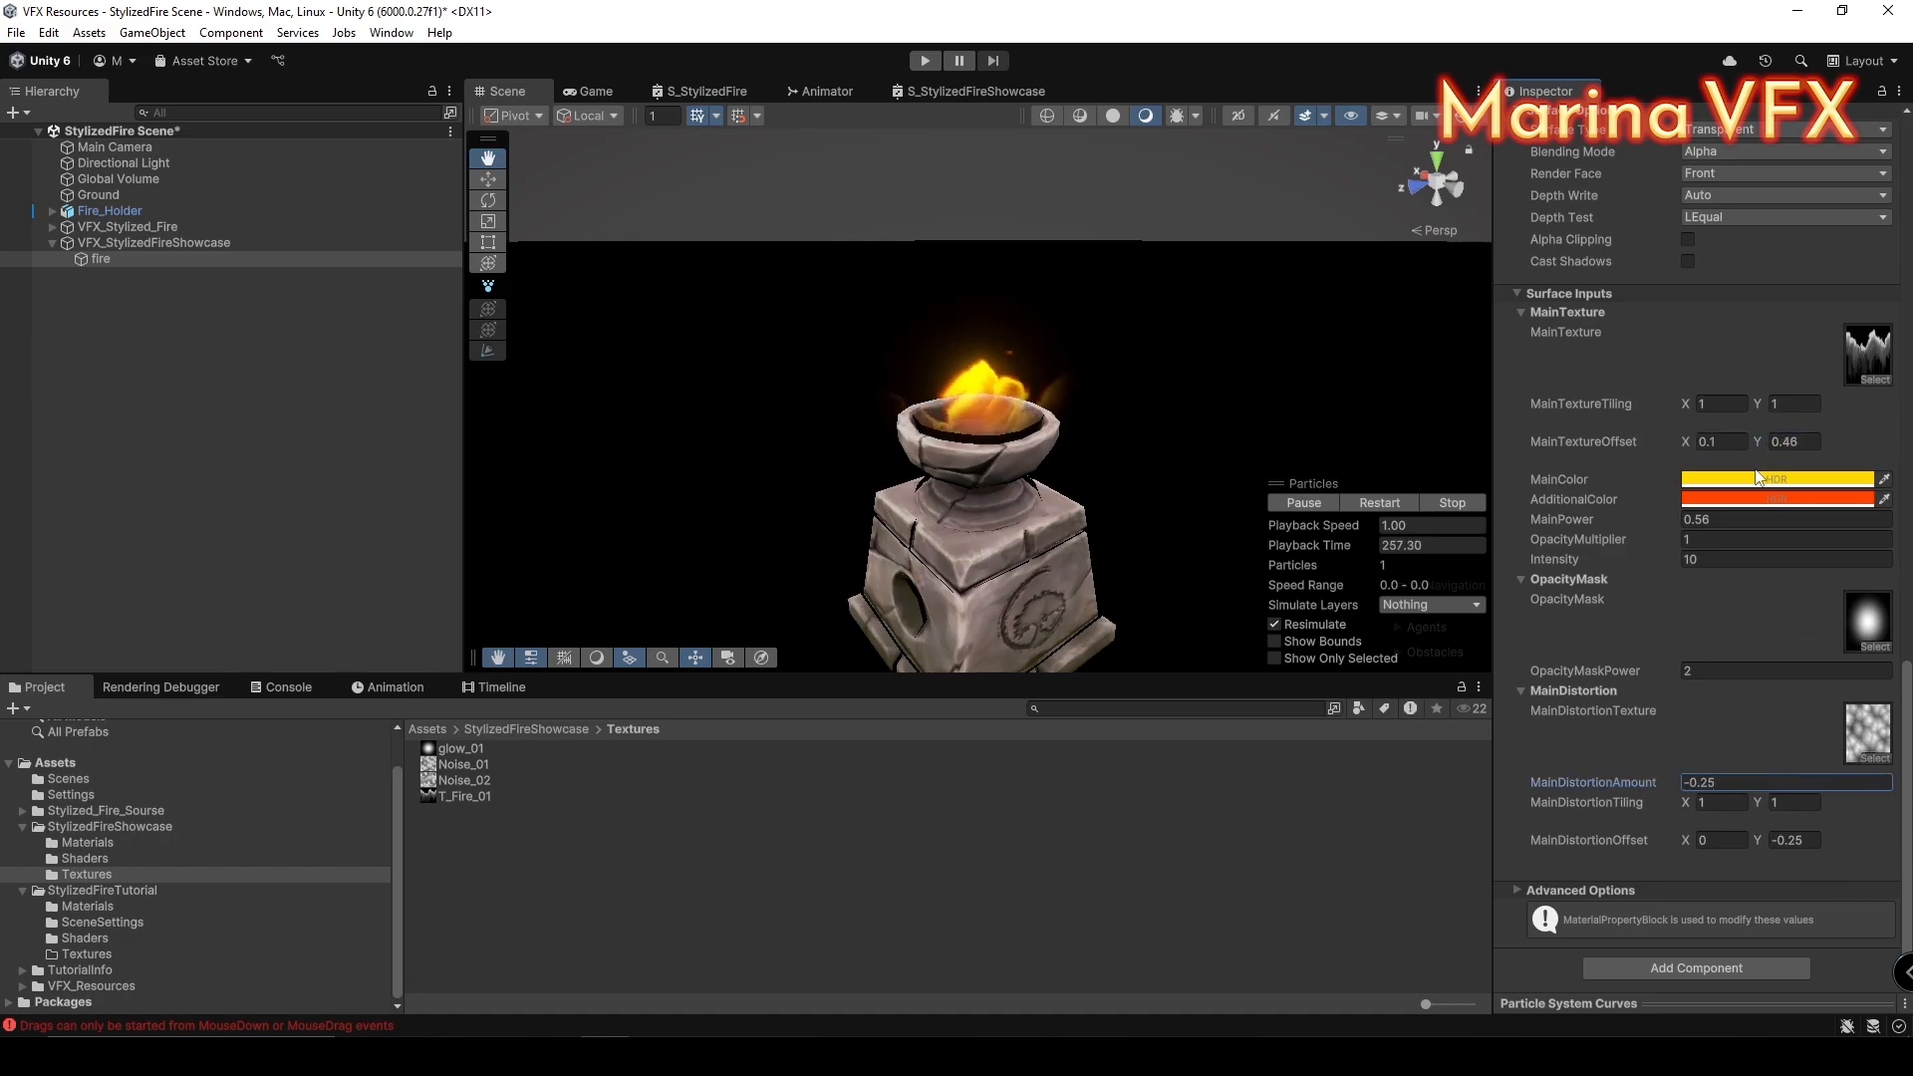
{"action": "left_click_drag", "start_coordinate": [1772, 444], "coordinate": [1772, 450]}
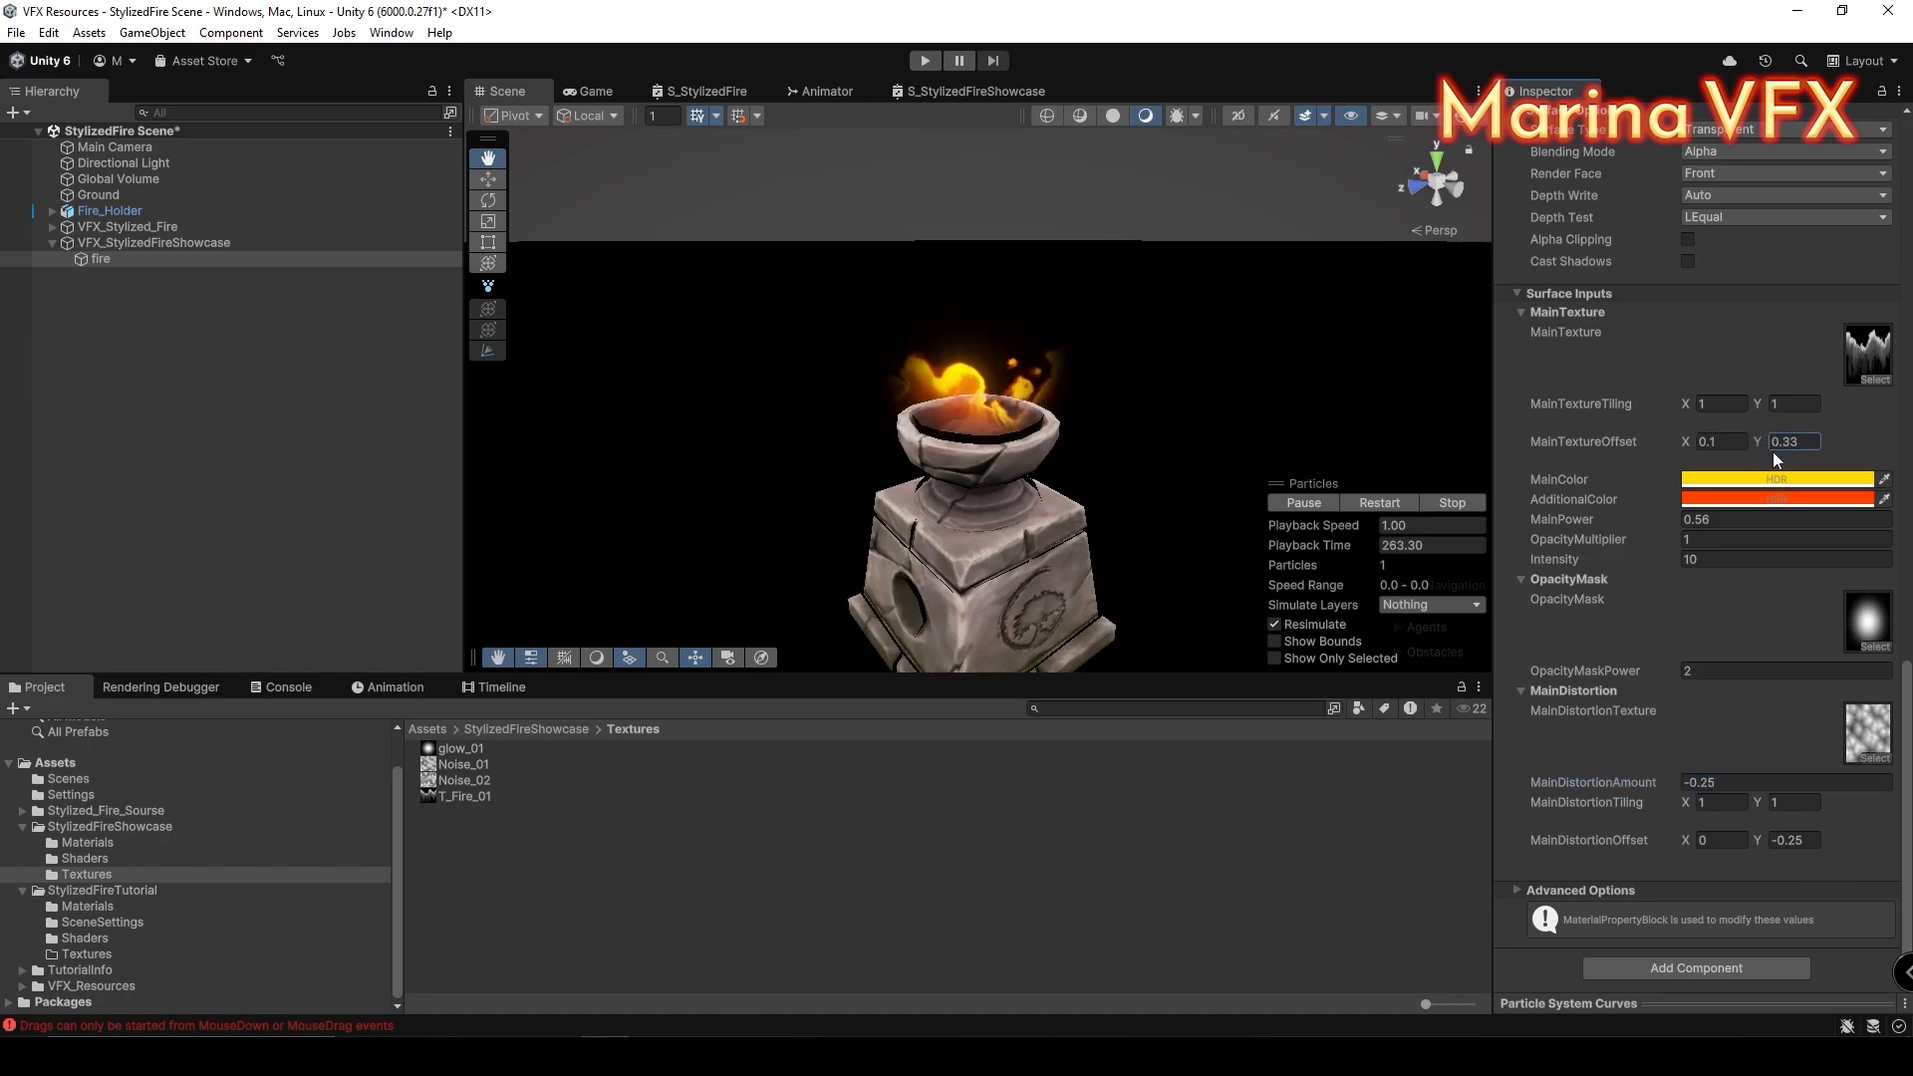
{"action": "left_click_drag", "start_coordinate": [1658, 519], "coordinate": [1664, 524]}
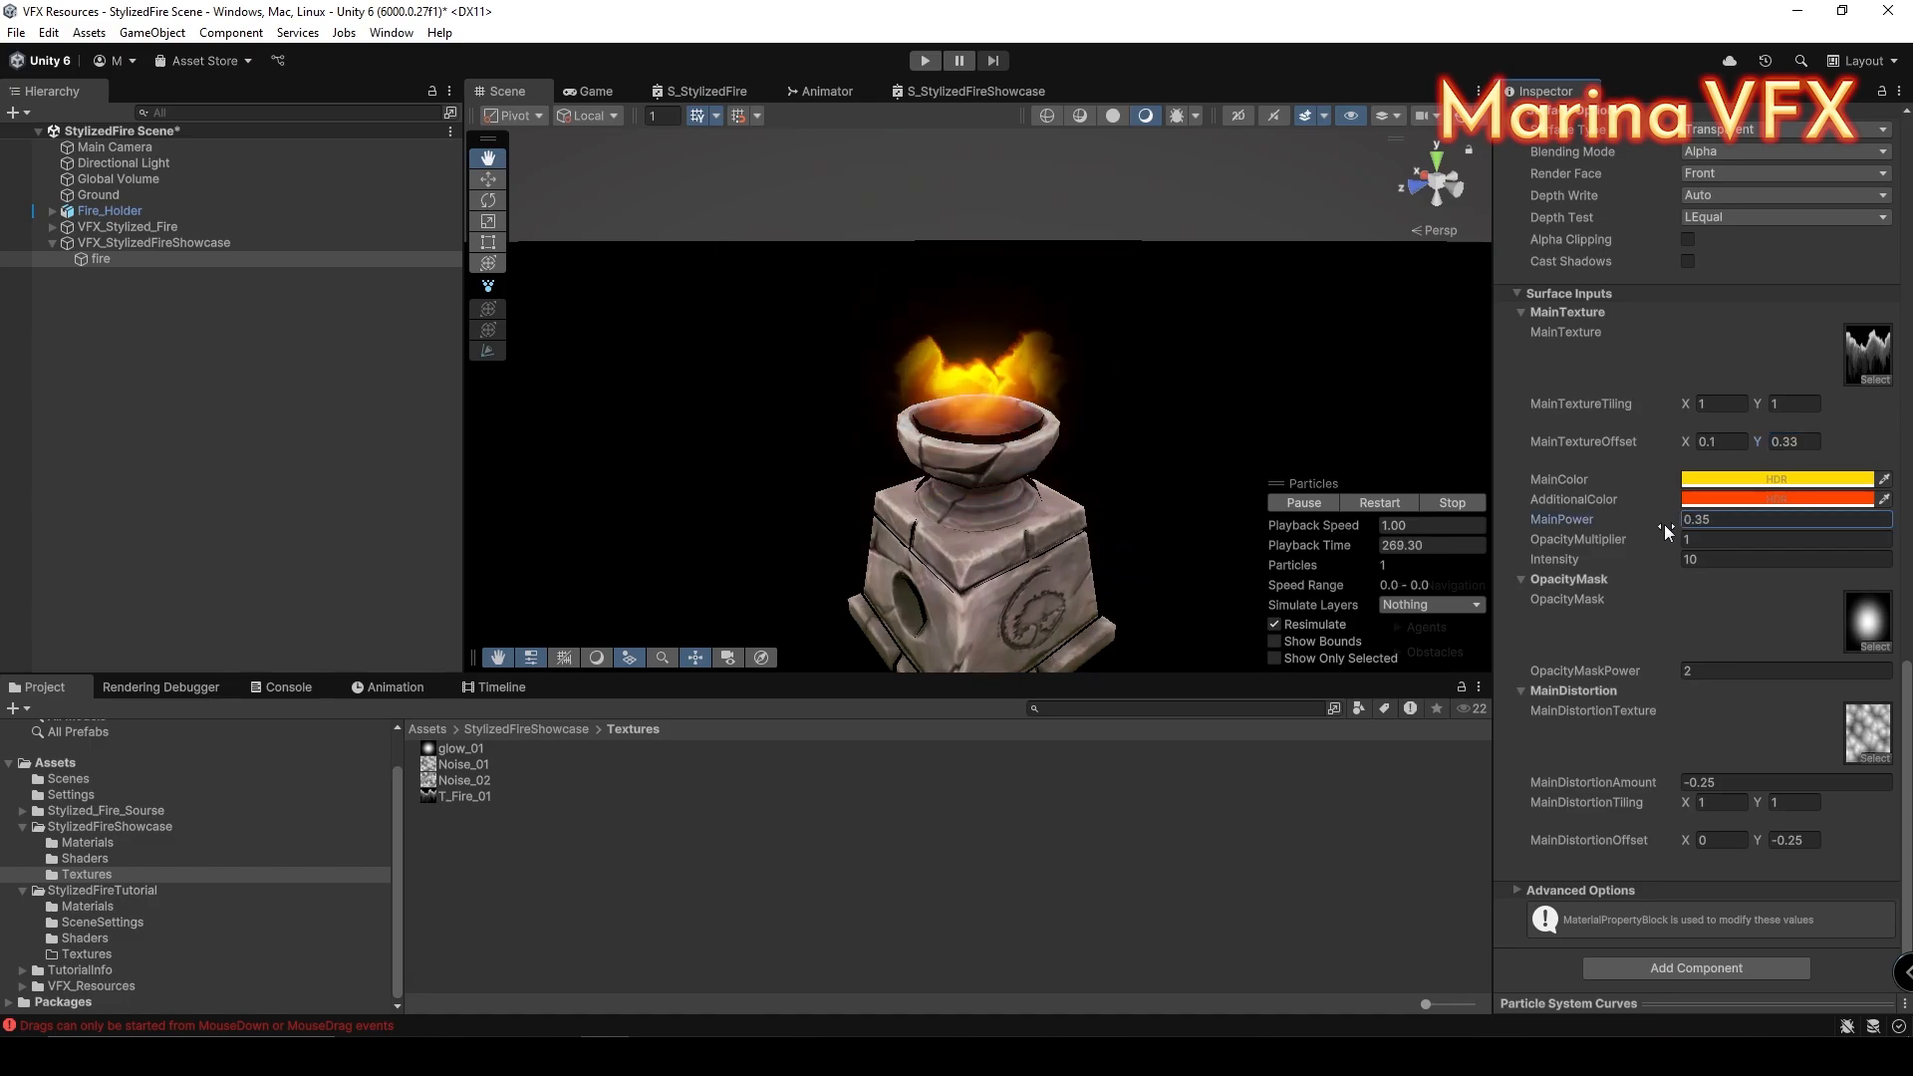
Step: Change the material's AdditionalColor to red
{"action": "left_click", "coordinate": [1744, 499]}
{"action": "left_click_drag", "start_coordinate": [1883, 646], "coordinate": [1884, 663]}
{"action": "left_click", "coordinate": [1897, 470]}
Step: Shift the material's MainColor toward a purer yellow and adjust its HDR intensity
{"action": "left_click", "coordinate": [1794, 479]}
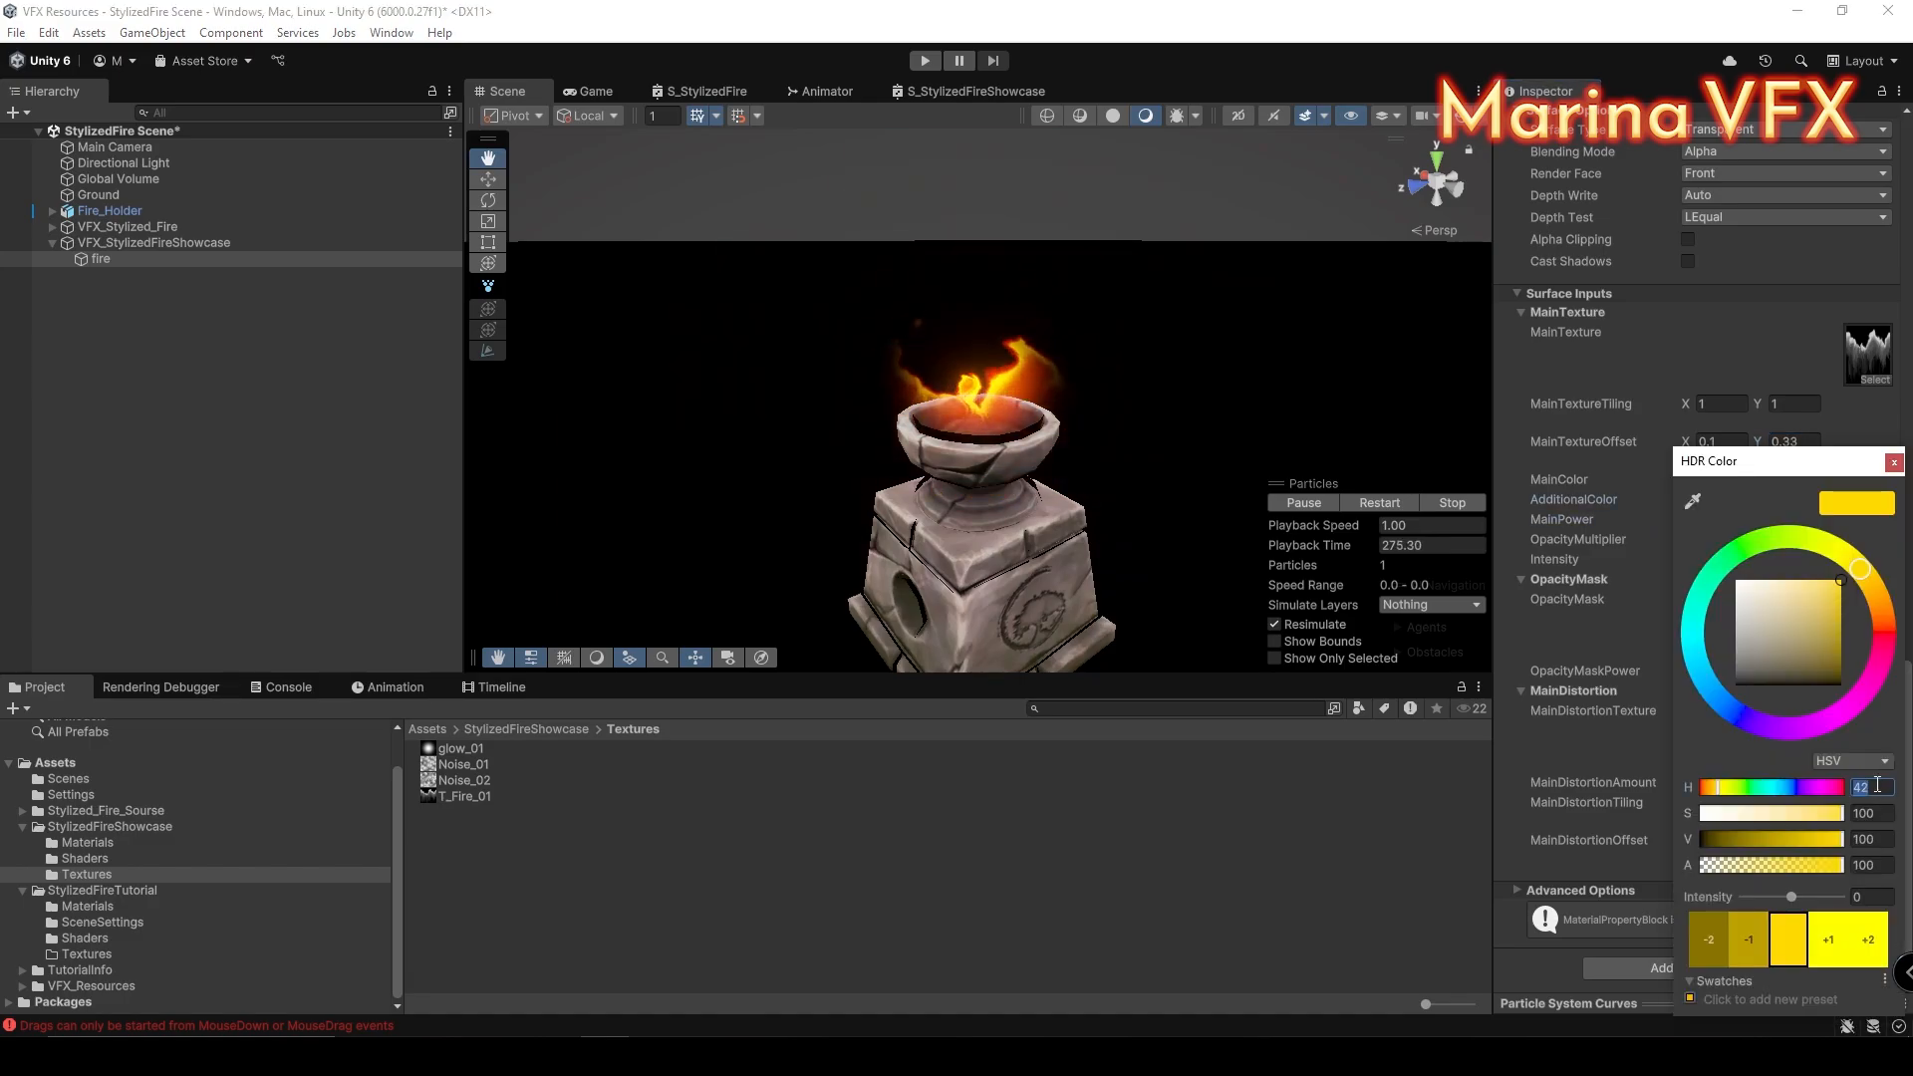
{"action": "left_click_drag", "start_coordinate": [1834, 590], "coordinate": [1851, 555]}
{"action": "left_click_drag", "start_coordinate": [1792, 897], "coordinate": [1799, 894]}
{"action": "left_click", "coordinate": [1873, 896]}
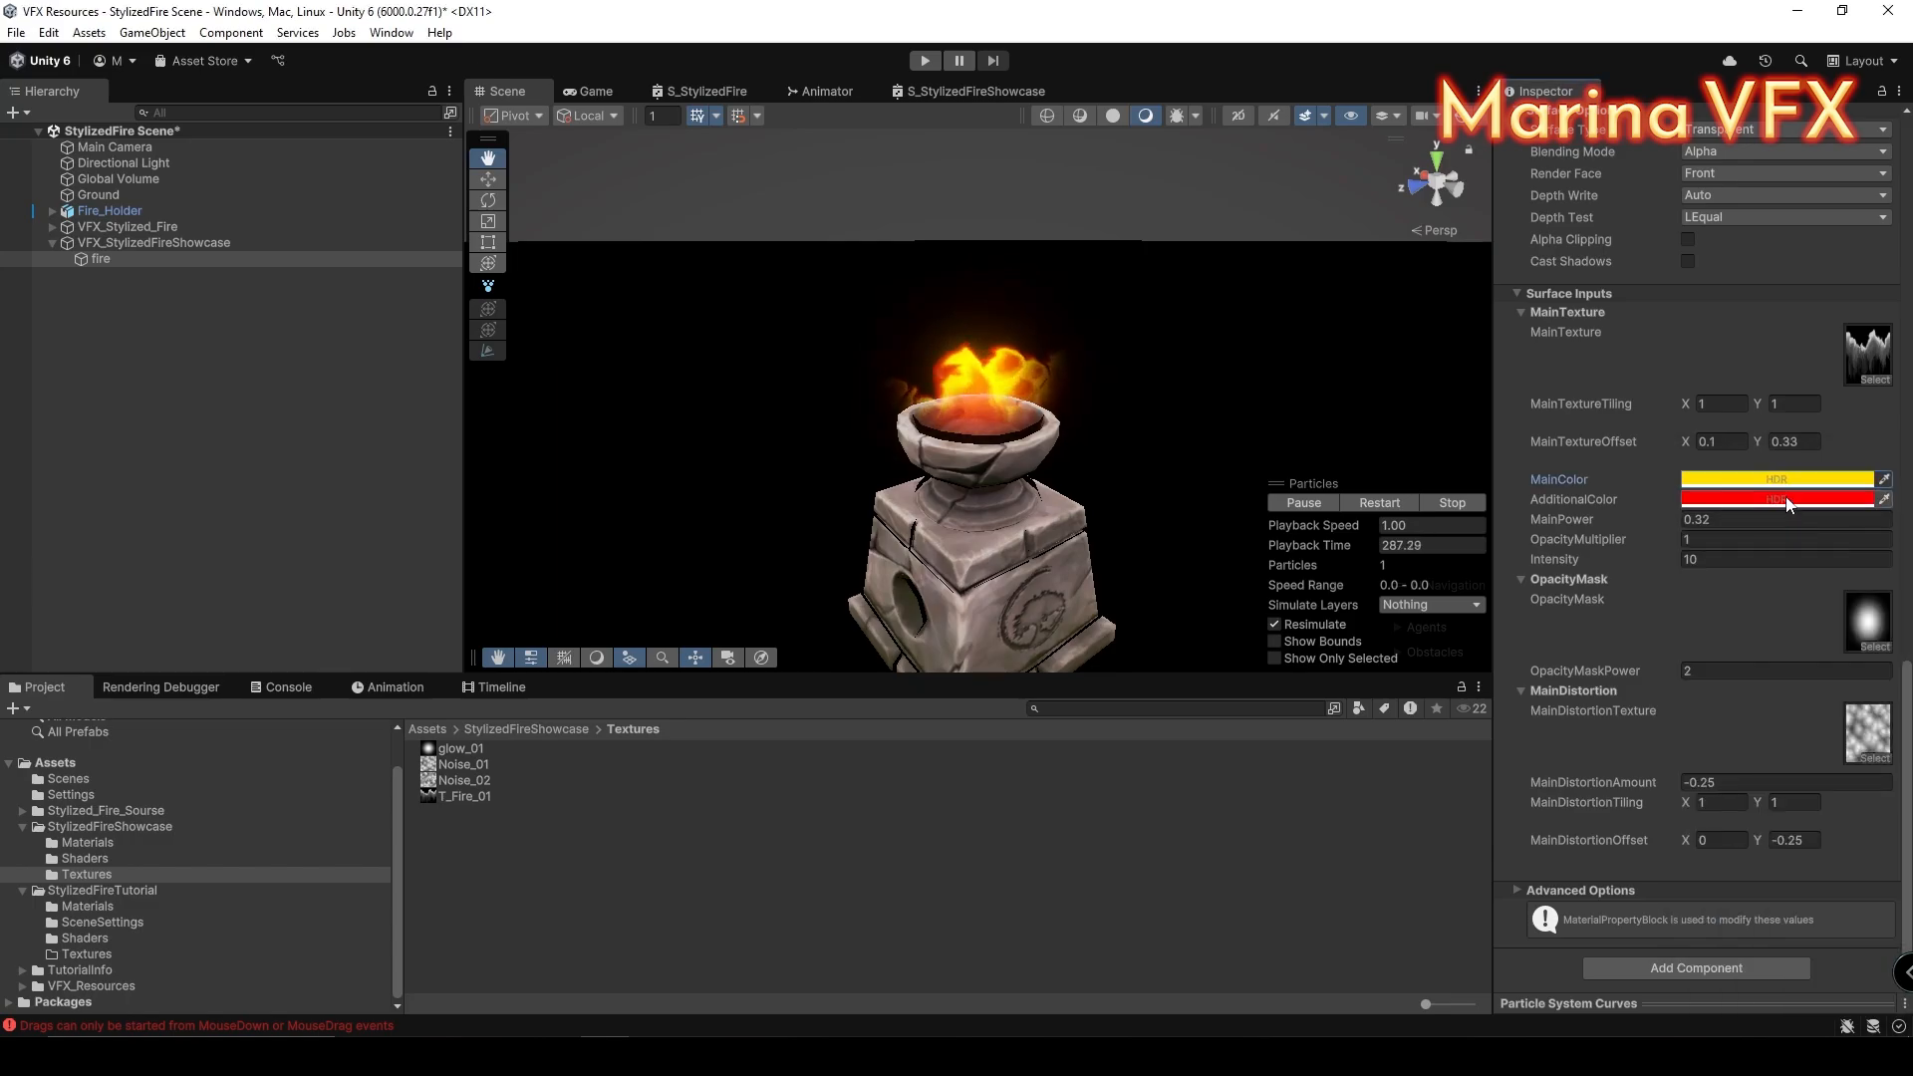
Step: Fine-tune the HDR intensity of the material's AdditionalColor
{"action": "left_click", "coordinate": [1794, 479]}
{"action": "left_click_drag", "start_coordinate": [1794, 912], "coordinate": [1797, 913]}
{"action": "left_click", "coordinate": [1893, 475]}
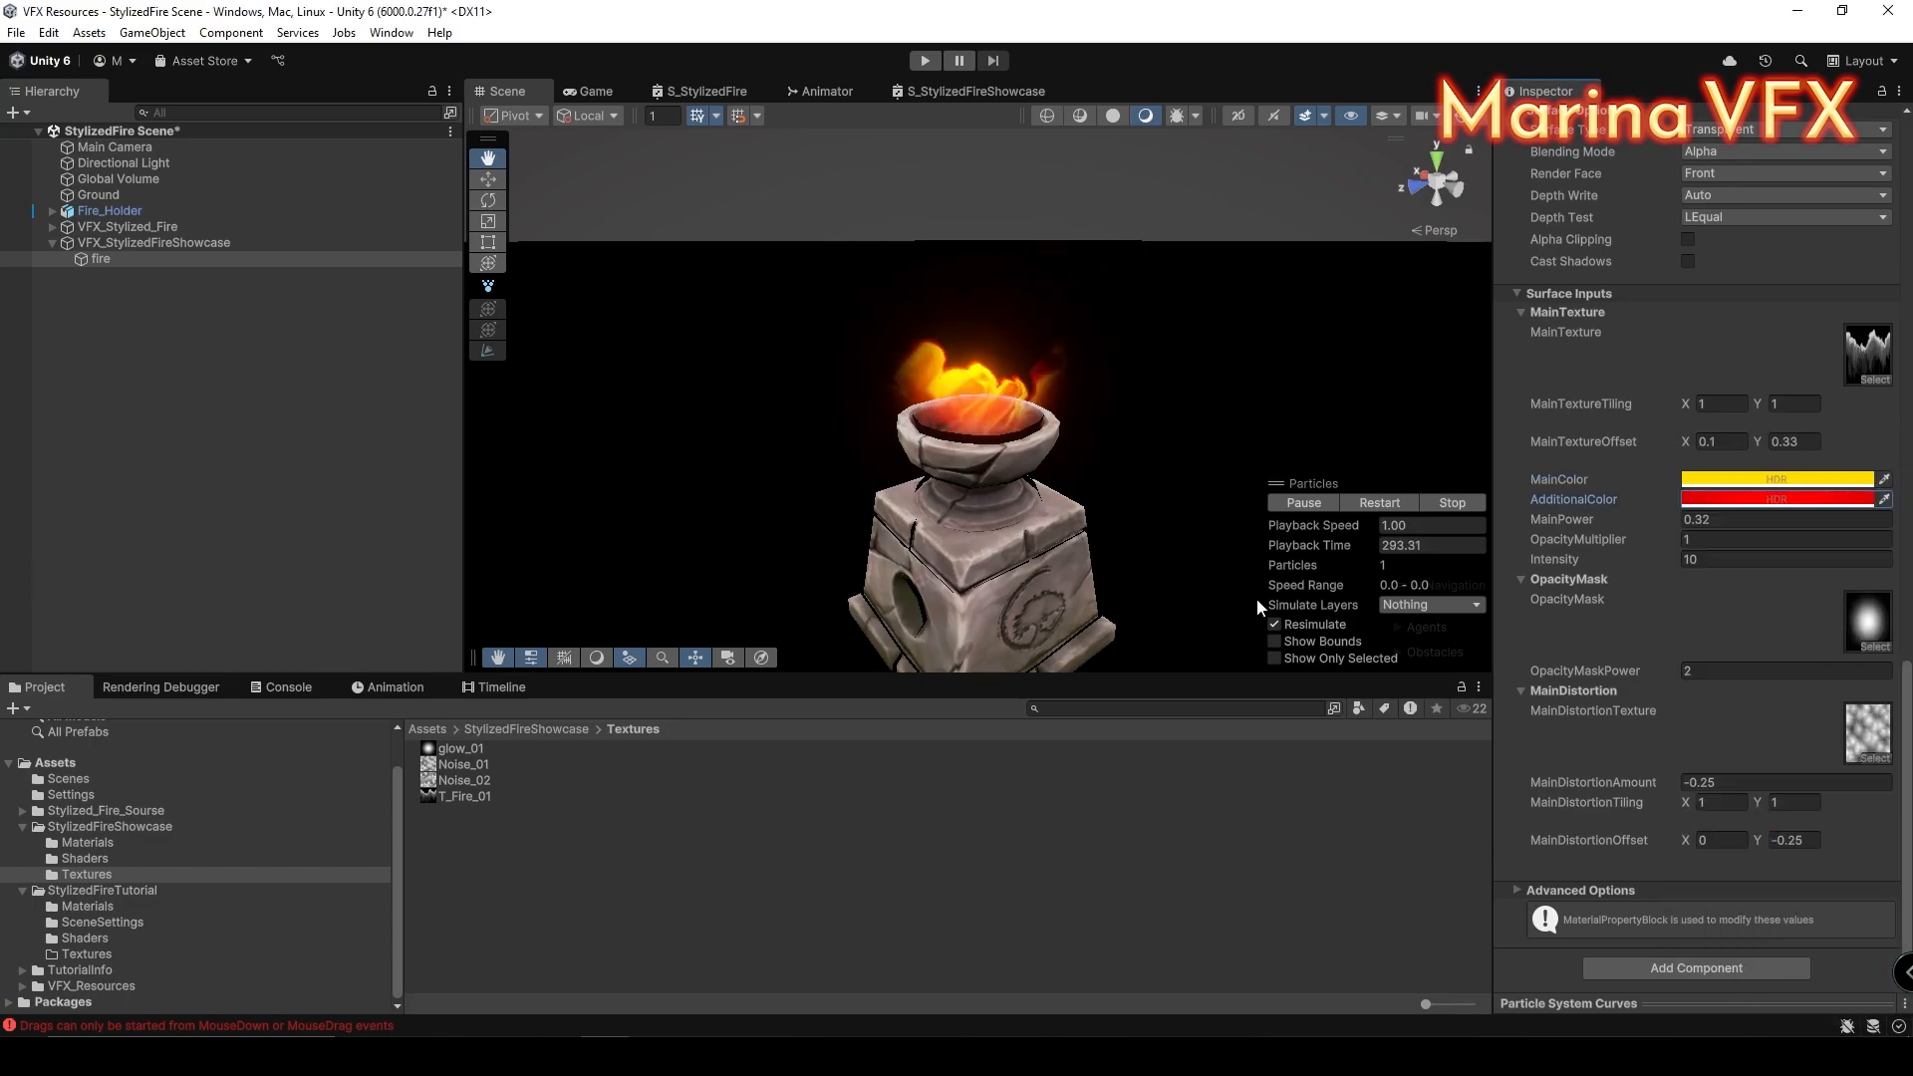
{"action": "scroll", "coordinate": [1082, 506], "scroll_direction": "up", "scroll_amount": 1}
{"action": "scroll", "coordinate": [1048, 564], "scroll_direction": "down", "scroll_amount": 2}
{"action": "scroll", "coordinate": [1056, 572], "scroll_direction": "up", "scroll_amount": 2}
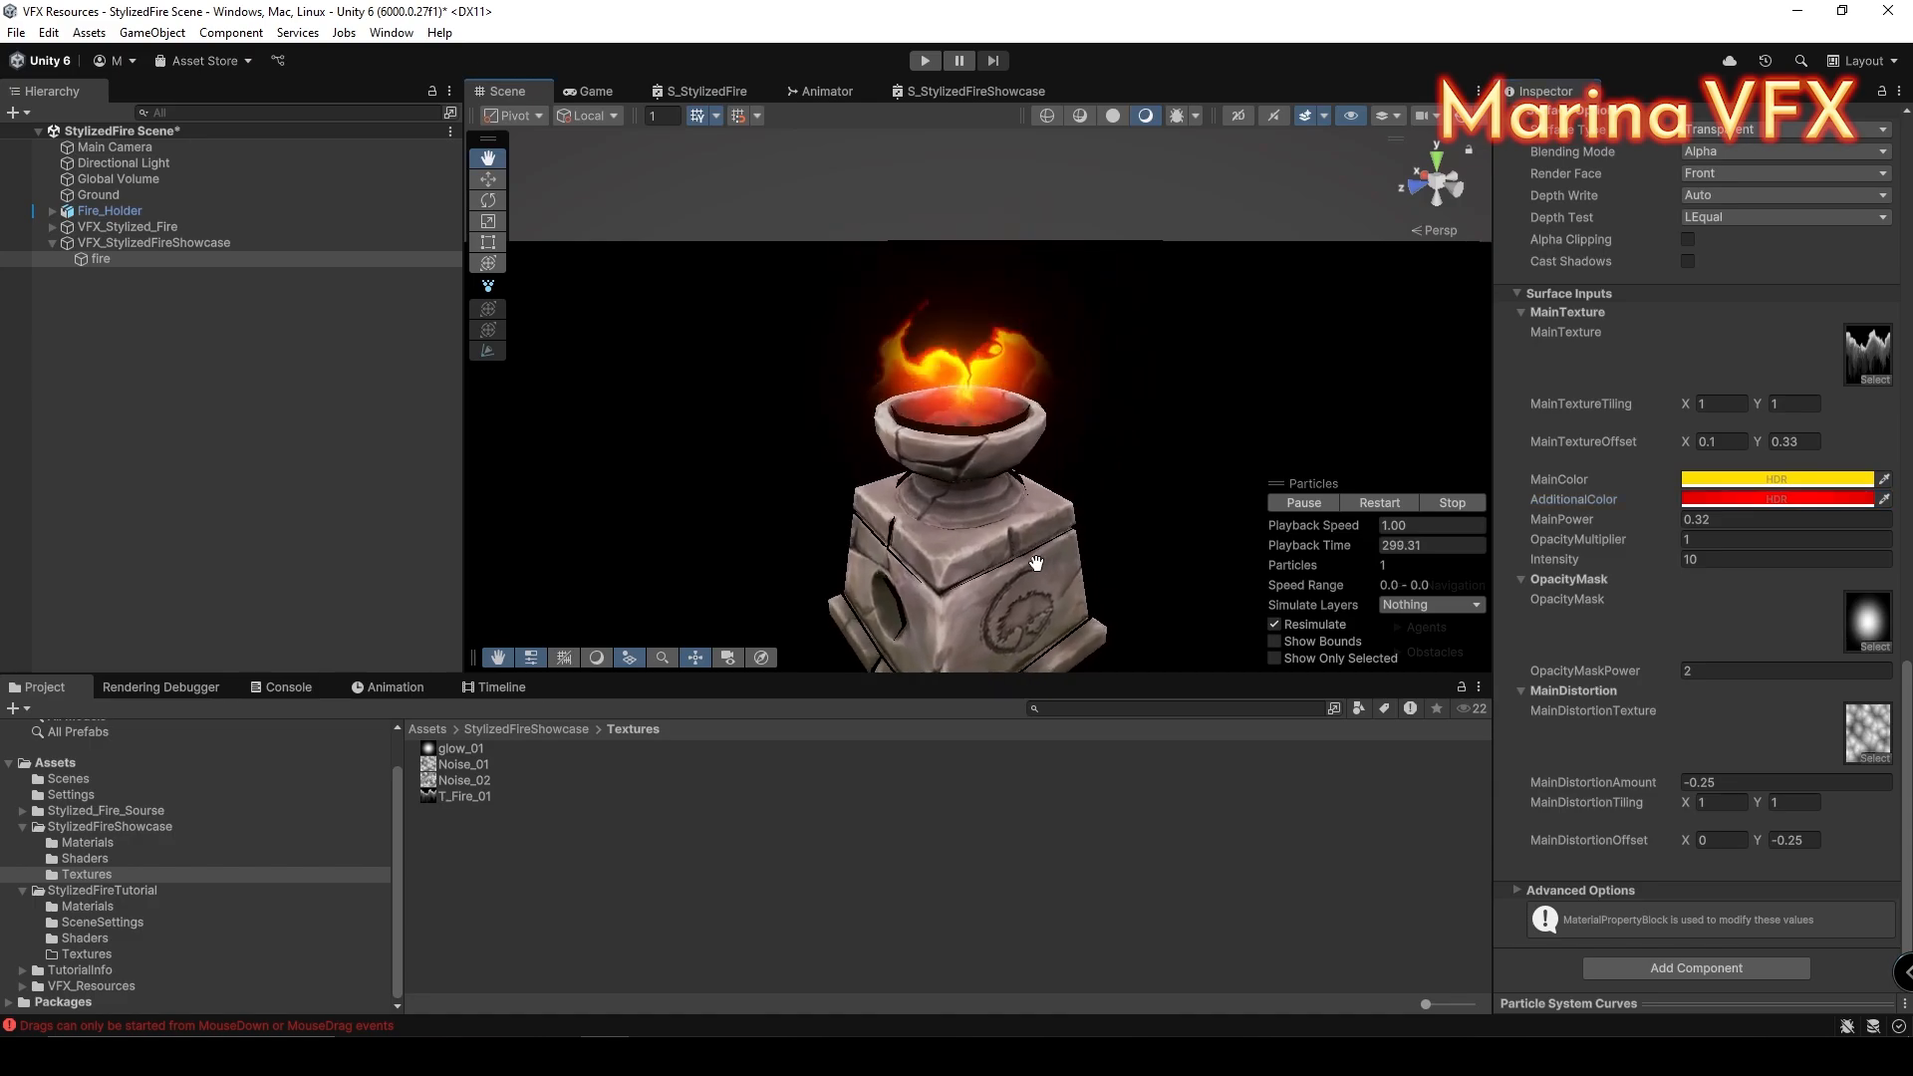
Step: Open the S_StylizedFireShowcase shader graph and group all nodes of the main distortion branch
{"action": "double_click", "coordinate": [955, 90]}
{"action": "middle_click_drag", "start_coordinate": [1020, 482], "coordinate": [1028, 450]}
{"action": "left_click_drag", "start_coordinate": [603, 504], "coordinate": [1218, 783]}
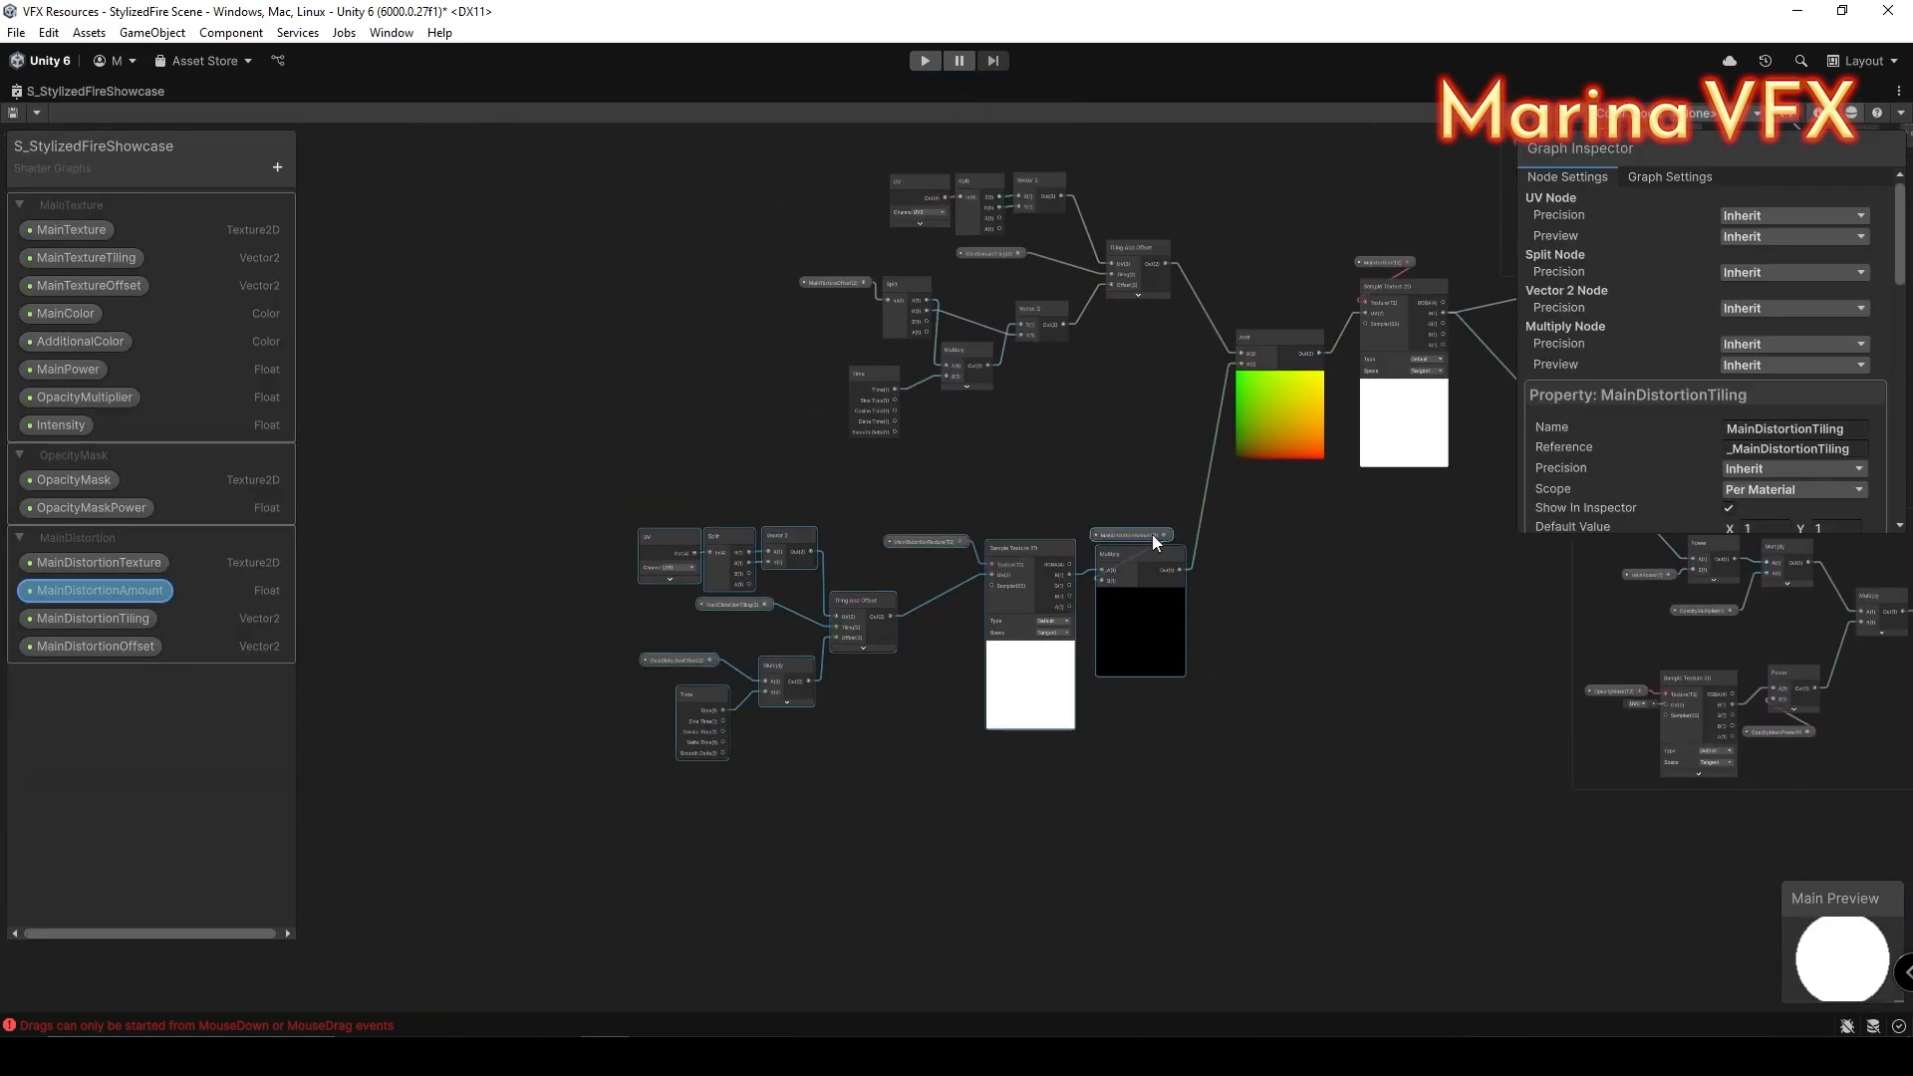
{"action": "left_click_drag", "start_coordinate": [1151, 535], "coordinate": [914, 554]}
{"action": "right_click", "coordinate": [915, 554]}
{"action": "left_click", "coordinate": [990, 801]}
Step: Title the new distortion node group MainDistortion
{"action": "type", "text": "MainD"}
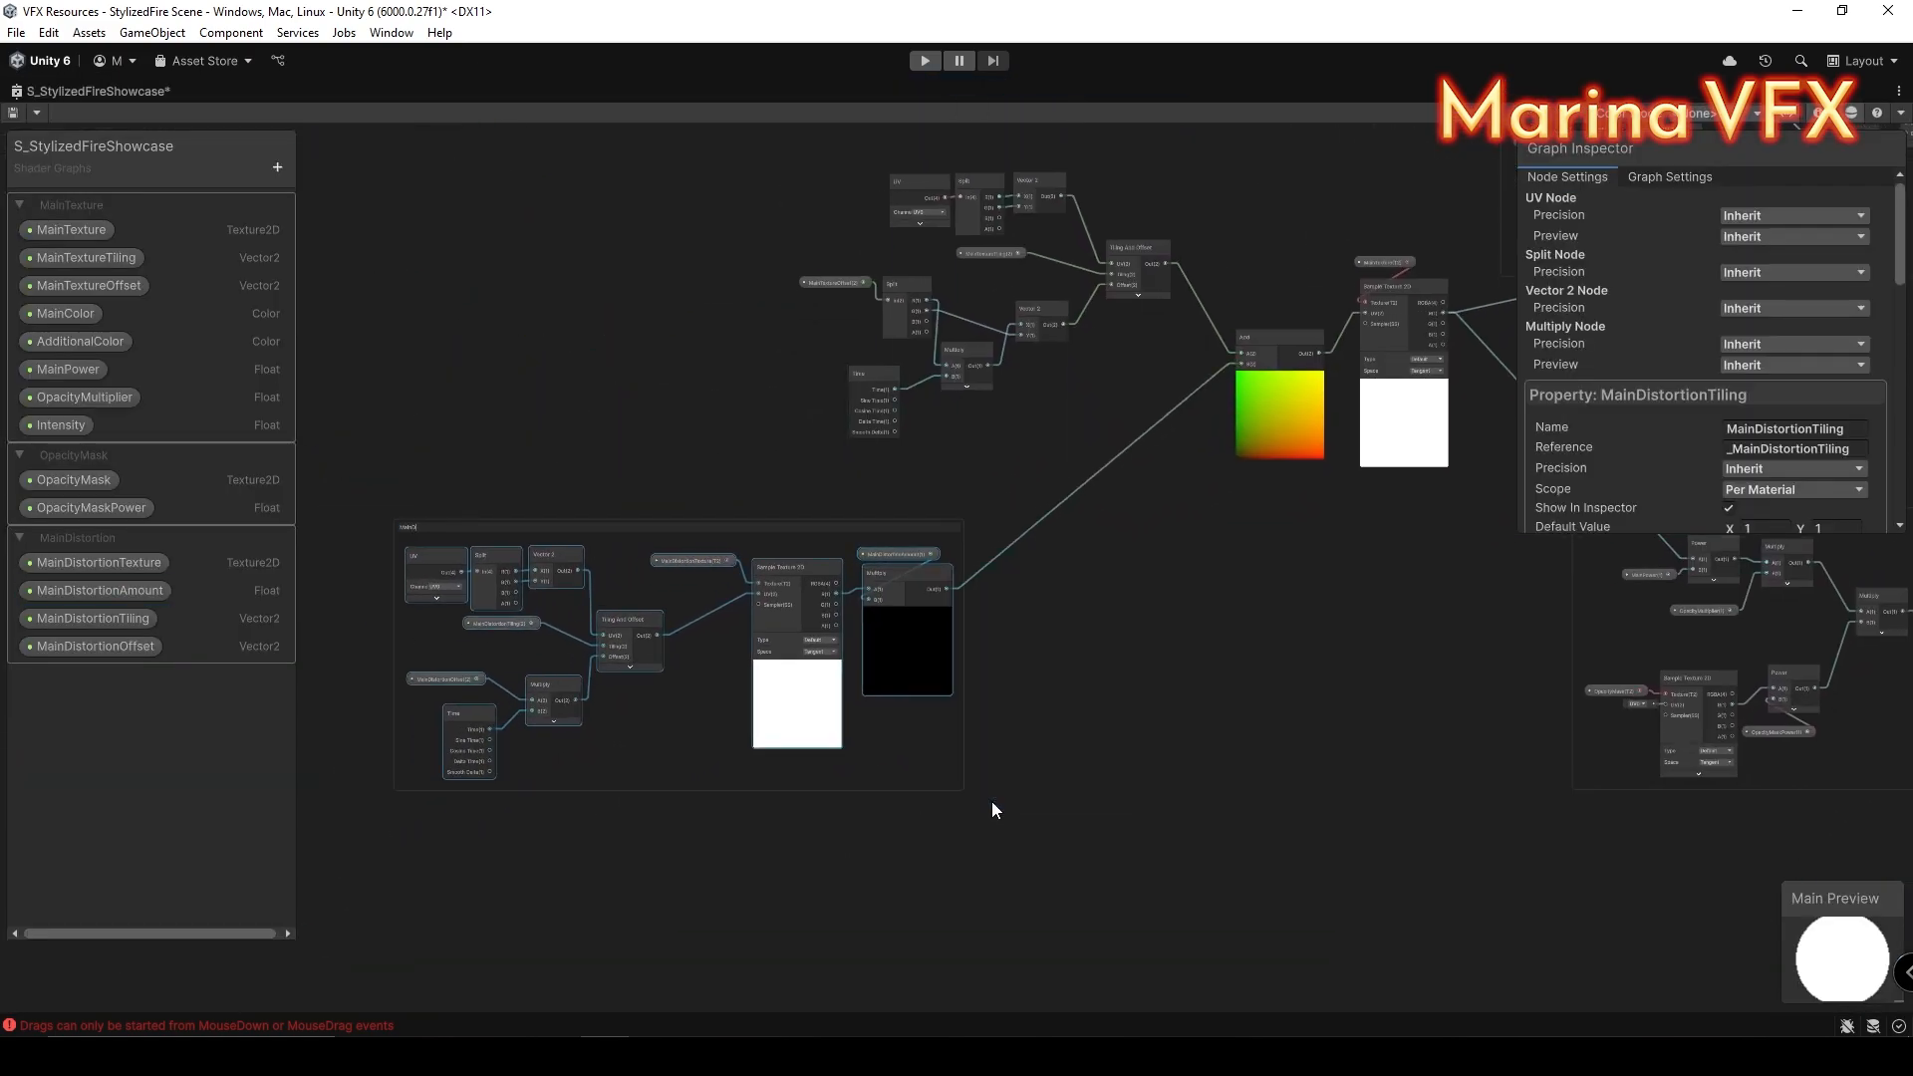
{"action": "scroll", "coordinate": [667, 631], "scroll_direction": "up", "scroll_amount": 5}
{"action": "middle_click_drag", "start_coordinate": [666, 631], "coordinate": [863, 623]}
{"action": "double_click", "coordinate": [877, 429]}
{"action": "left_click", "coordinate": [511, 426]}
{"action": "double_click", "coordinate": [875, 431]}
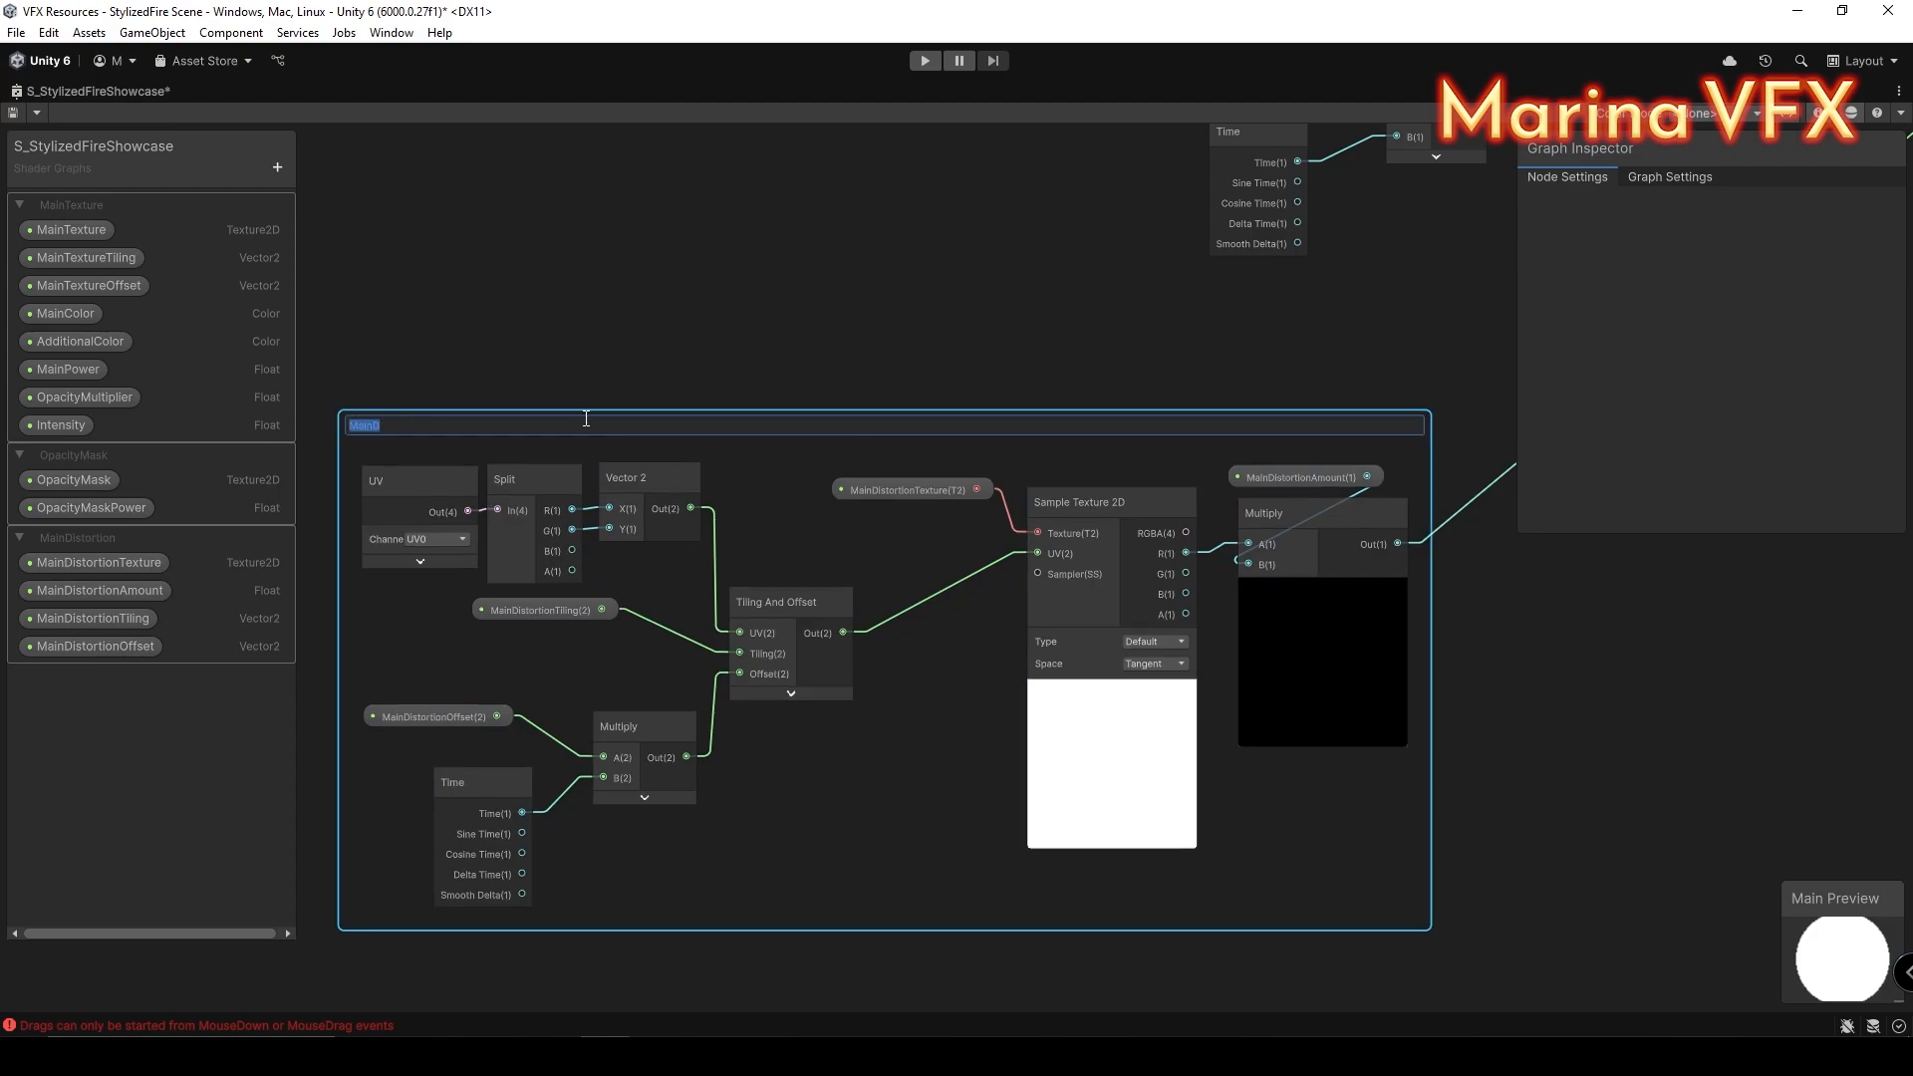
{"action": "type", "text": "istortion"}
{"action": "left_click", "coordinate": [693, 309]}
Step: Duplicate the whole MainDistortion group and place the copy below the original
{"action": "scroll", "coordinate": [693, 309], "scroll_direction": "down", "scroll_amount": 6}
{"action": "left_click_drag", "start_coordinate": [508, 329], "coordinate": [1068, 625]}
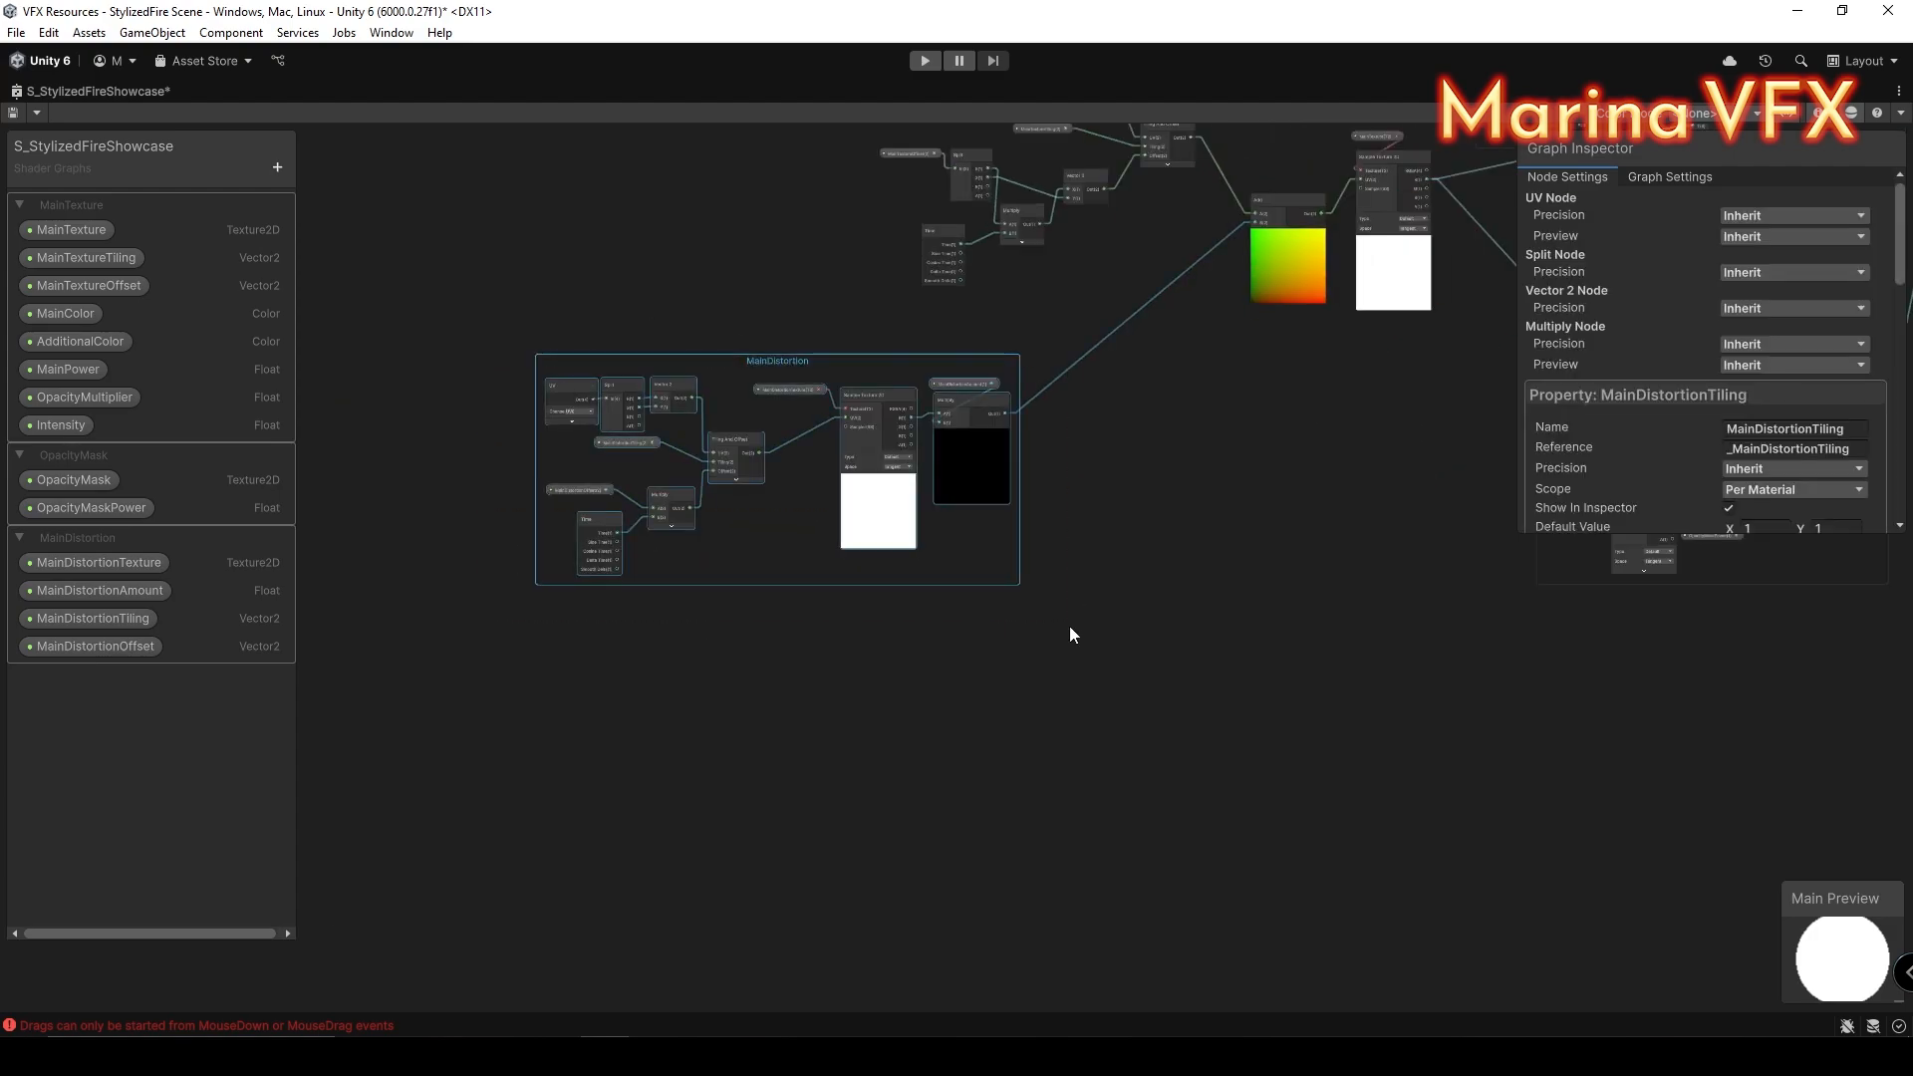
{"action": "key", "text": "ctrl+c"}
{"action": "key", "text": "ctrl+v"}
{"action": "left_click_drag", "start_coordinate": [756, 617], "coordinate": [1325, 856]}
Step: Retitle the duplicated node group SmallDistortion
{"action": "scroll", "coordinate": [1196, 662], "scroll_direction": "up", "scroll_amount": 5}
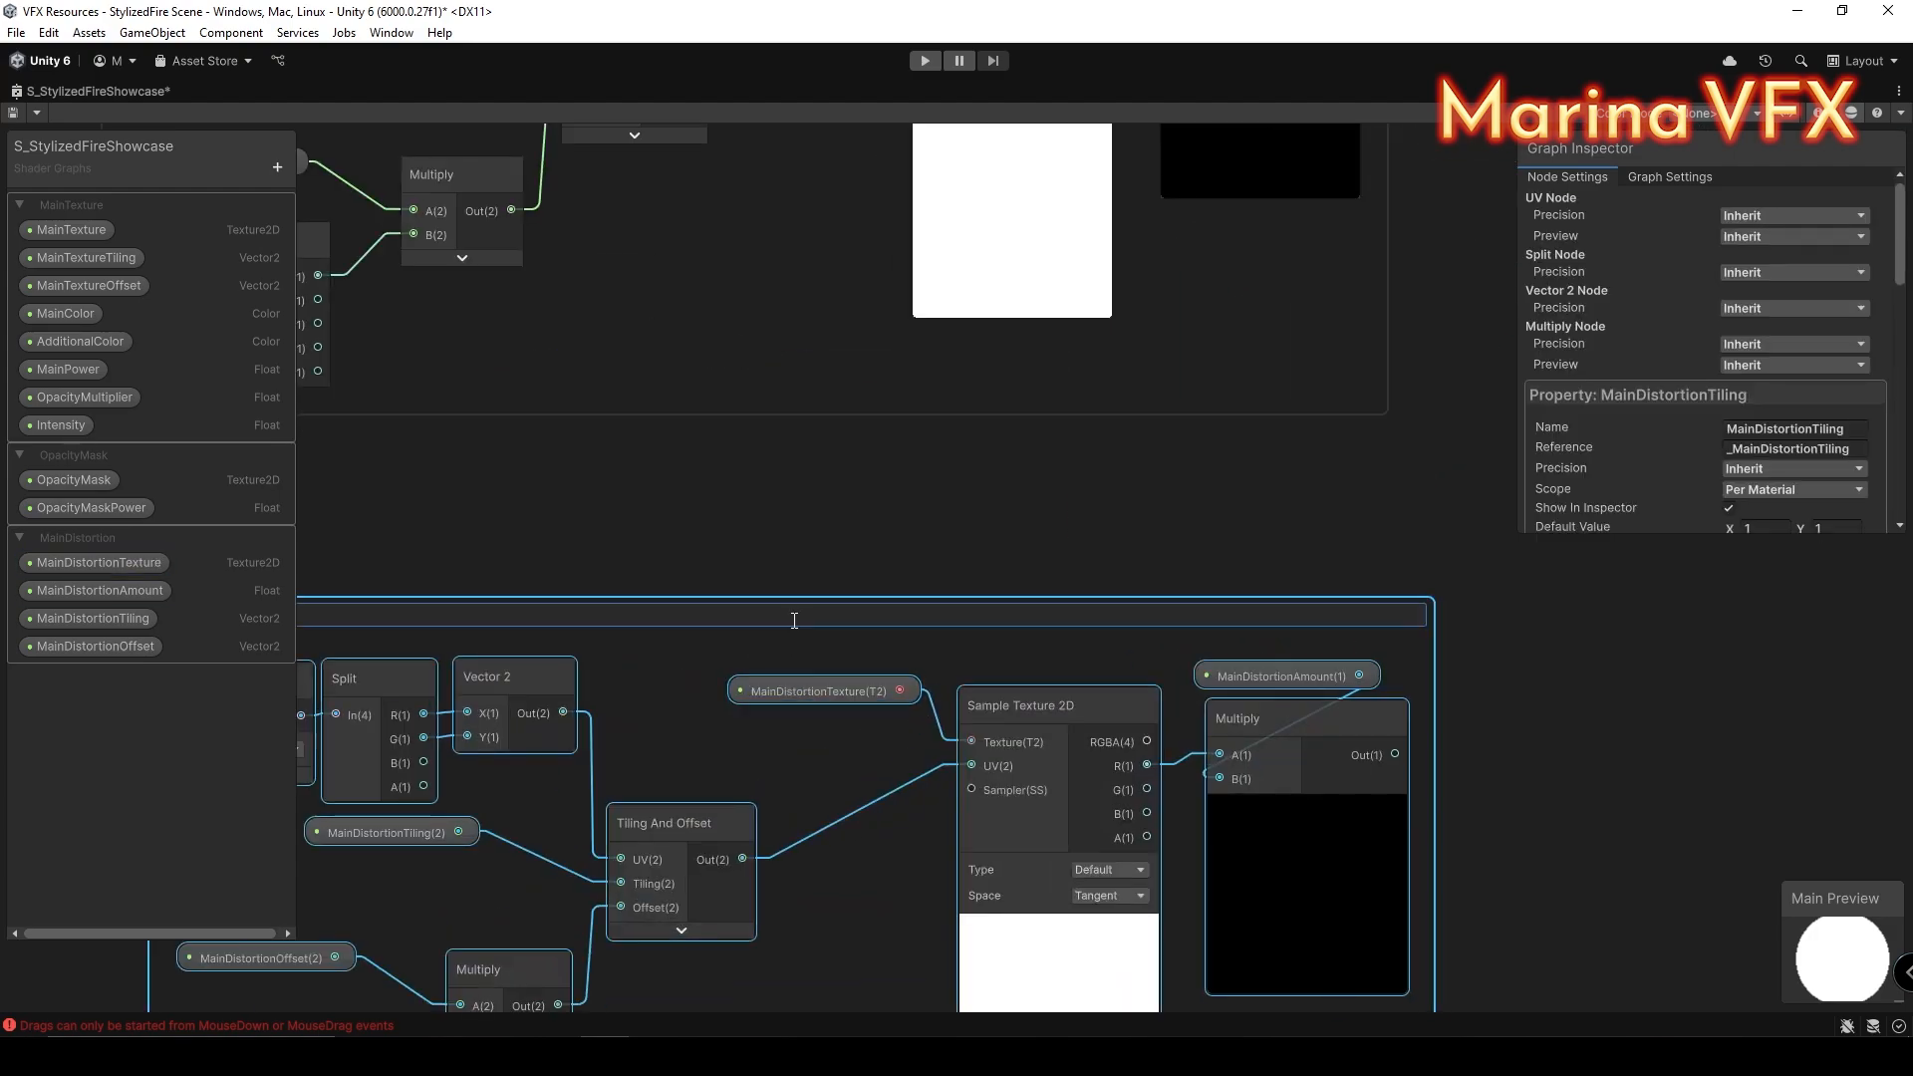
{"action": "double_click", "coordinate": [887, 592]}
{"action": "type", "text": "SmallDistortion"}
{"action": "key", "text": "Return"}
{"action": "left_click_drag", "start_coordinate": [887, 592], "coordinate": [851, 535]}
Step: Duplicate the MainDistortionTexture, MainDistortionAmount, MainDistortionTiling and MainDistortionOffset properties
{"action": "left_click", "coordinate": [124, 563]}
{"action": "key", "text": "ctrl+d"}
{"action": "left_click", "coordinate": [100, 618]}
{"action": "key", "text": "ctrl+d"}
{"action": "left_click", "coordinate": [68, 675]}
{"action": "key", "text": "ctrl+d"}
{"action": "left_click", "coordinate": [68, 728]}
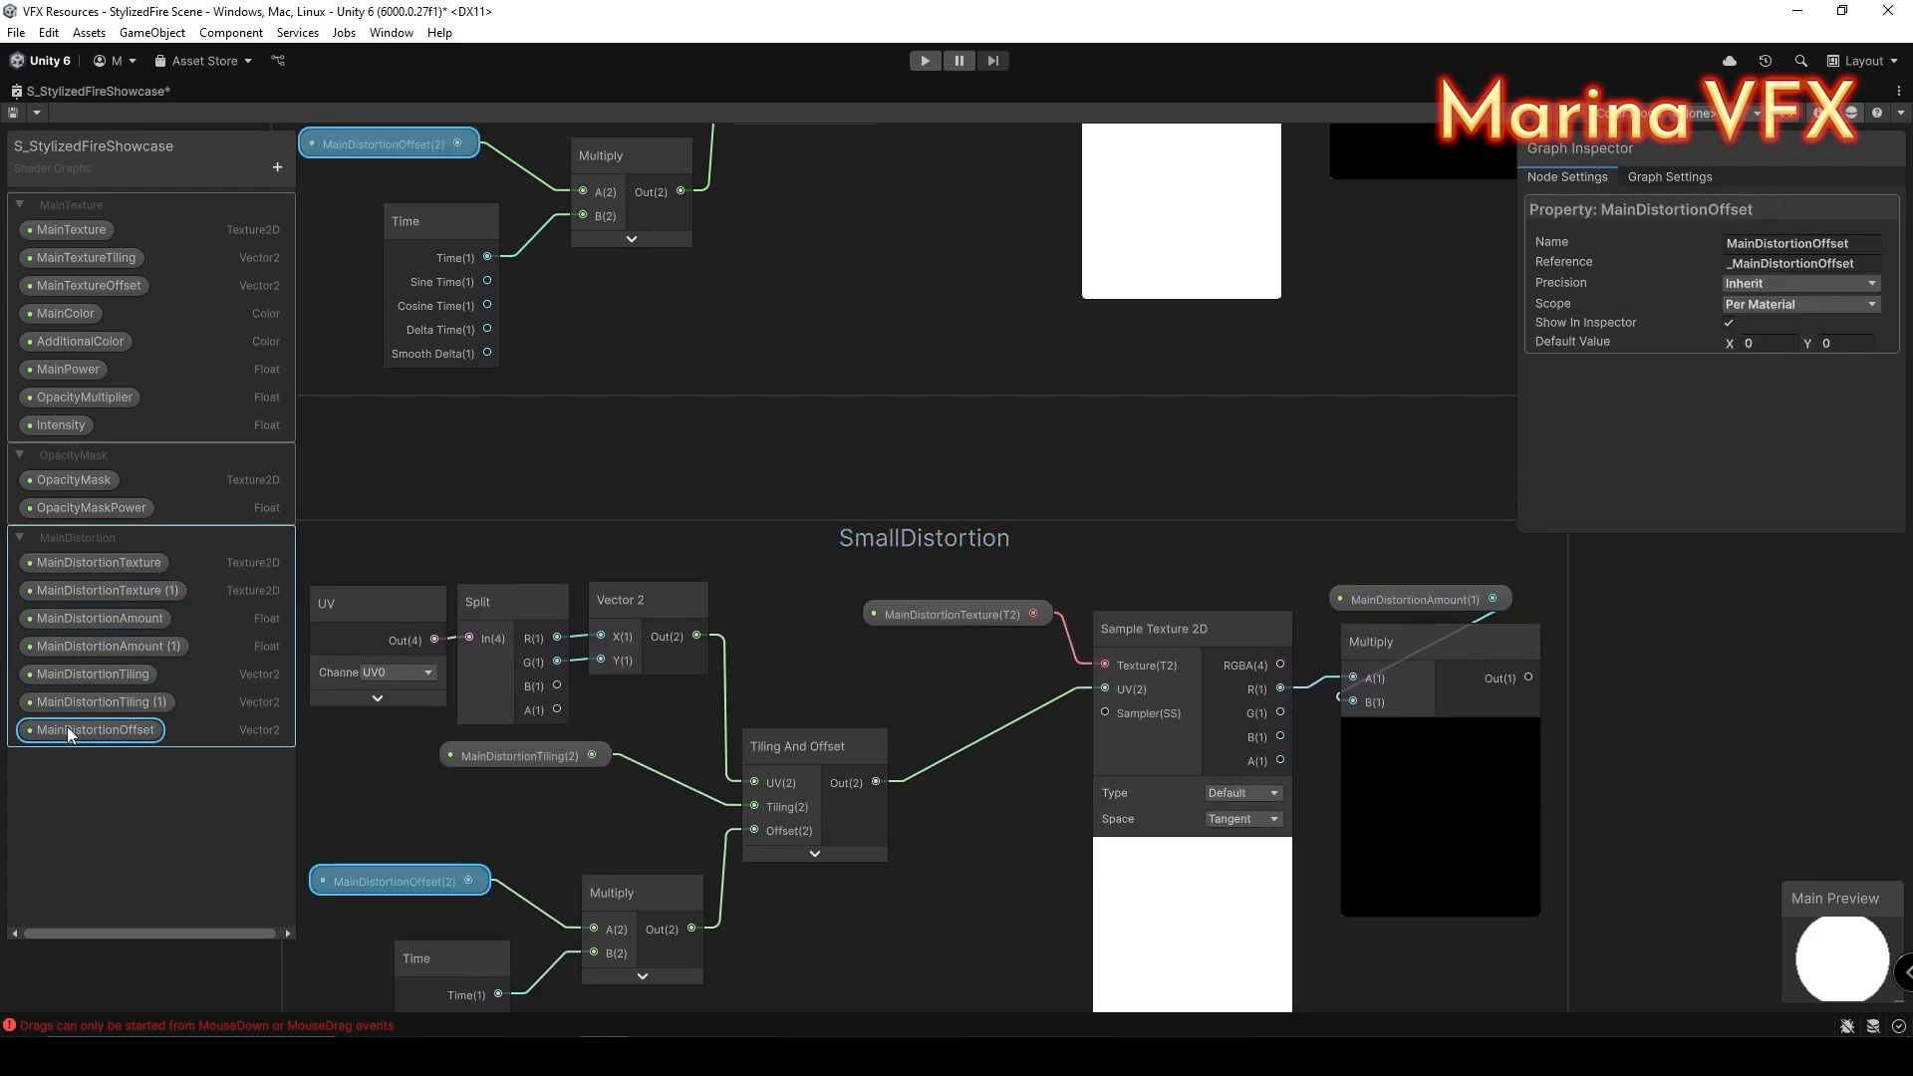
{"action": "key", "text": "ctrl+d"}
Step: Create a SmallDistortion property category and move the four duplicated distortion properties into it
{"action": "left_click", "coordinate": [277, 168]}
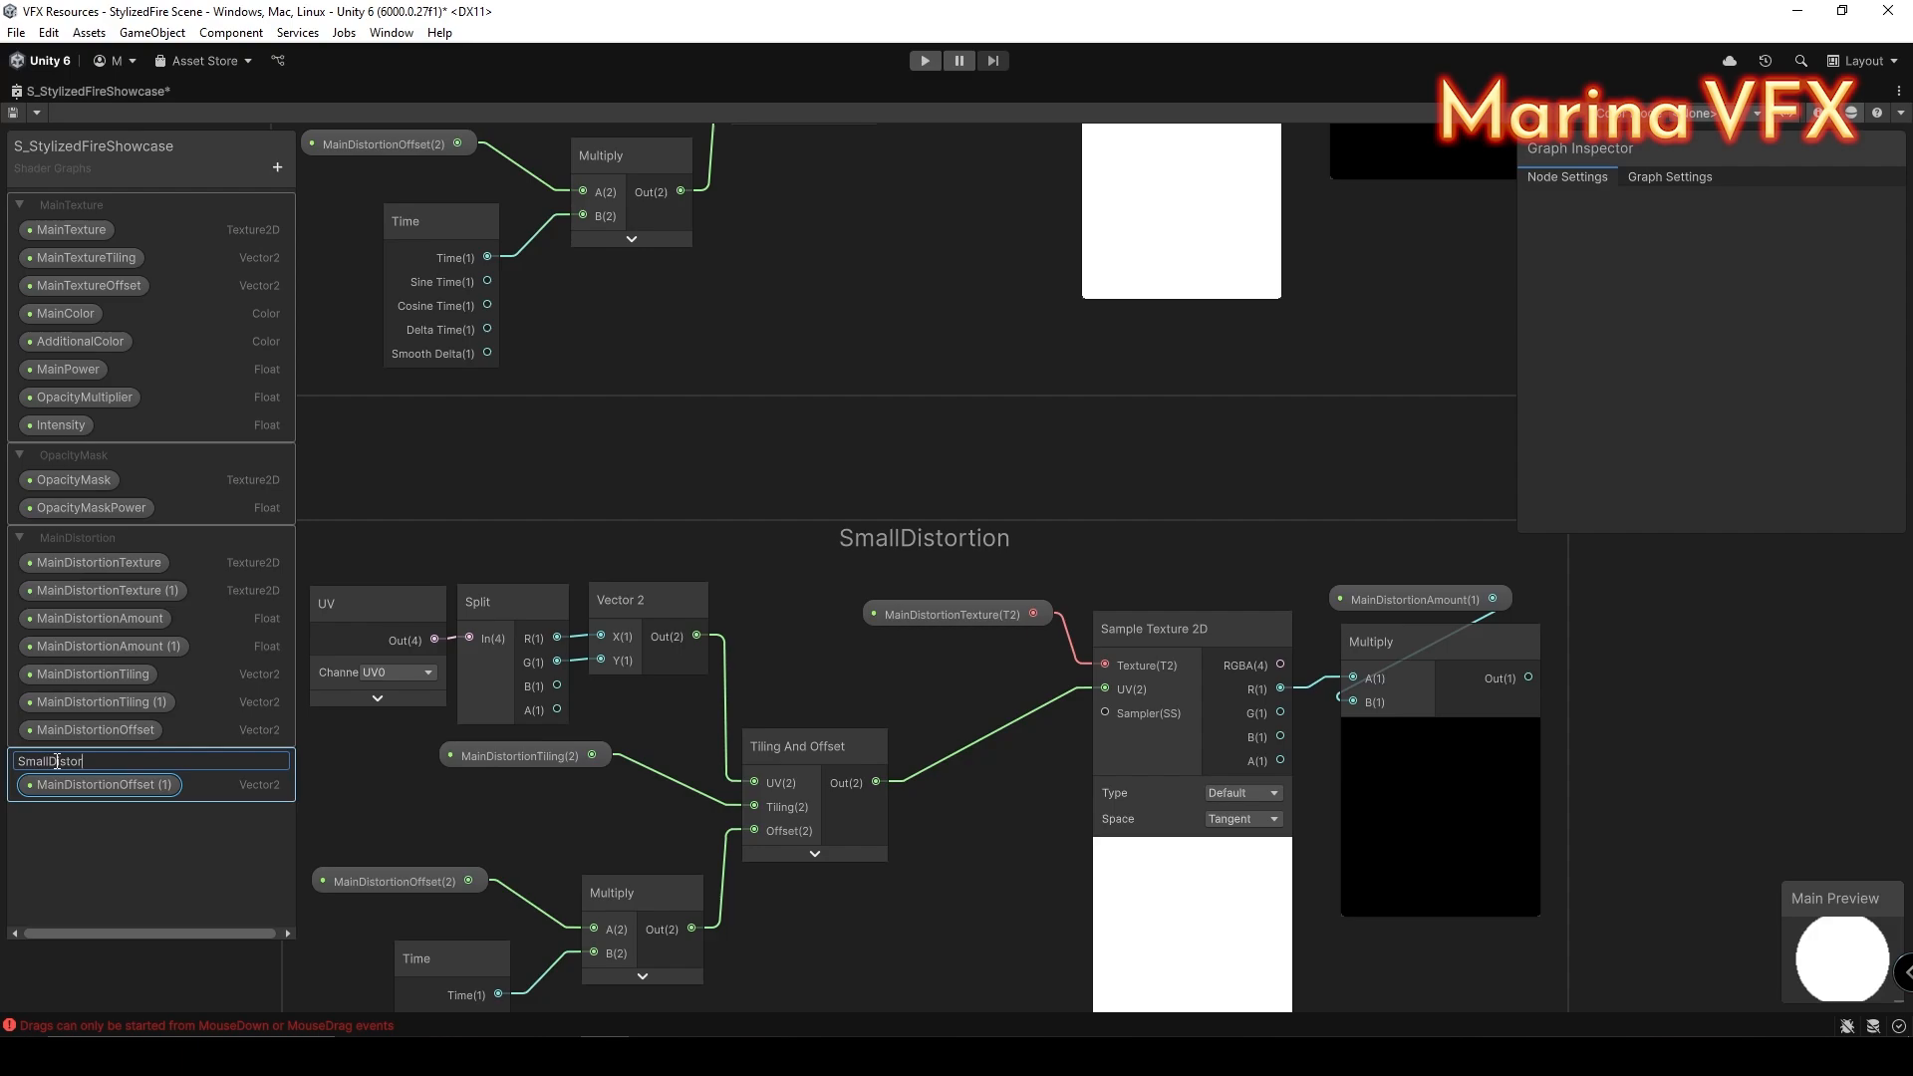
{"action": "left_click_drag", "start_coordinate": [91, 595], "coordinate": [73, 777]}
{"action": "left_click_drag", "start_coordinate": [79, 650], "coordinate": [81, 778]}
Step: Rename the duplicated texture and amount properties SmallDistortionTexture and SmallDistortionAmount
{"action": "double_click", "coordinate": [114, 707]}
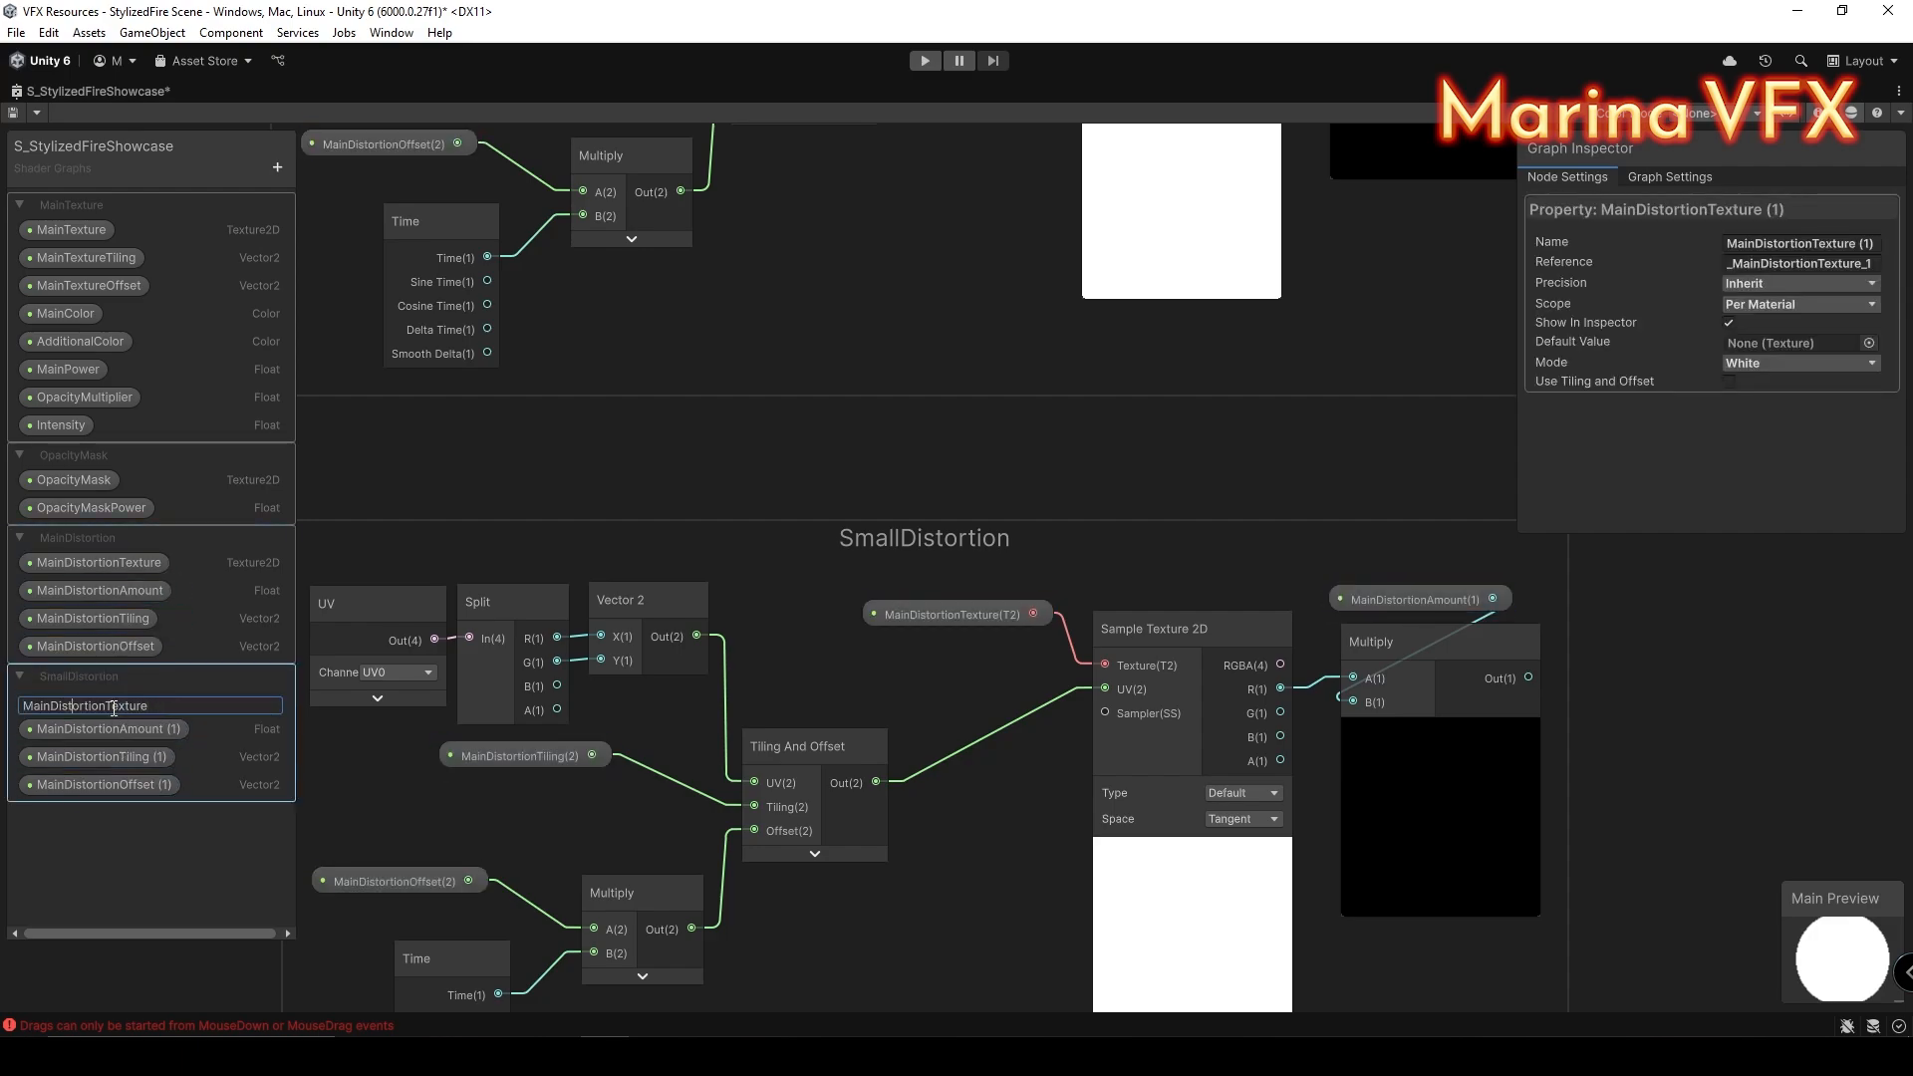
{"action": "double_click", "coordinate": [146, 729]}
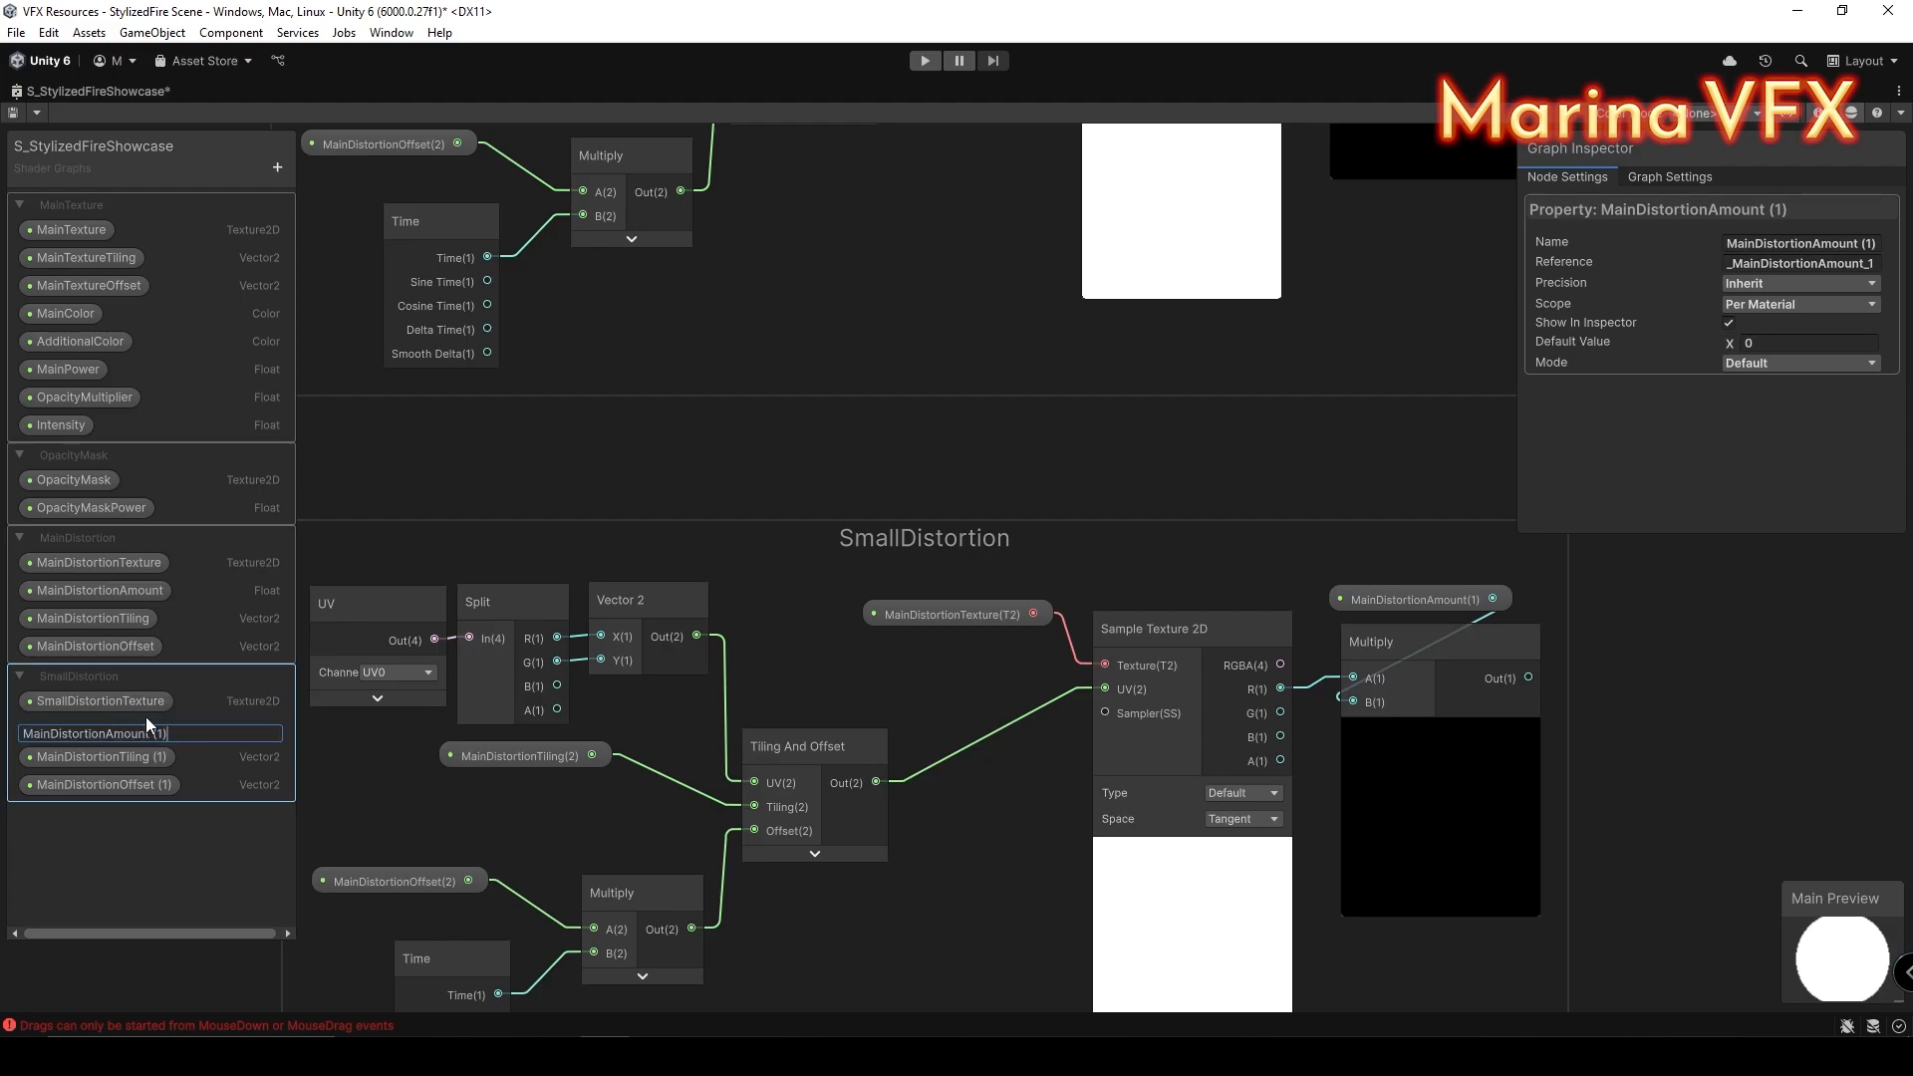
{"action": "key", "text": "Left"}
{"action": "key", "text": "Left"}
{"action": "key", "text": "Left"}
{"action": "key", "text": "Left"}
{"action": "key", "text": "Left"}
{"action": "key", "text": "Left"}
{"action": "key", "text": "Left"}
{"action": "key", "text": "Left"}
{"action": "key", "text": "Left"}
{"action": "key", "text": "Left"}
{"action": "key", "text": "Left"}
{"action": "key", "text": "Left"}
{"action": "key", "text": "Left"}
{"action": "key", "text": "Left"}
{"action": "key", "text": "Left"}
{"action": "key", "text": "Left"}
{"action": "key", "text": "BackSpace"}
{"action": "key", "text": "BackSpace"}
{"action": "key", "text": "BackSpace"}
{"action": "key", "text": "BackSpace"}
{"action": "type", "text": "Small"}
{"action": "key", "text": "Return"}
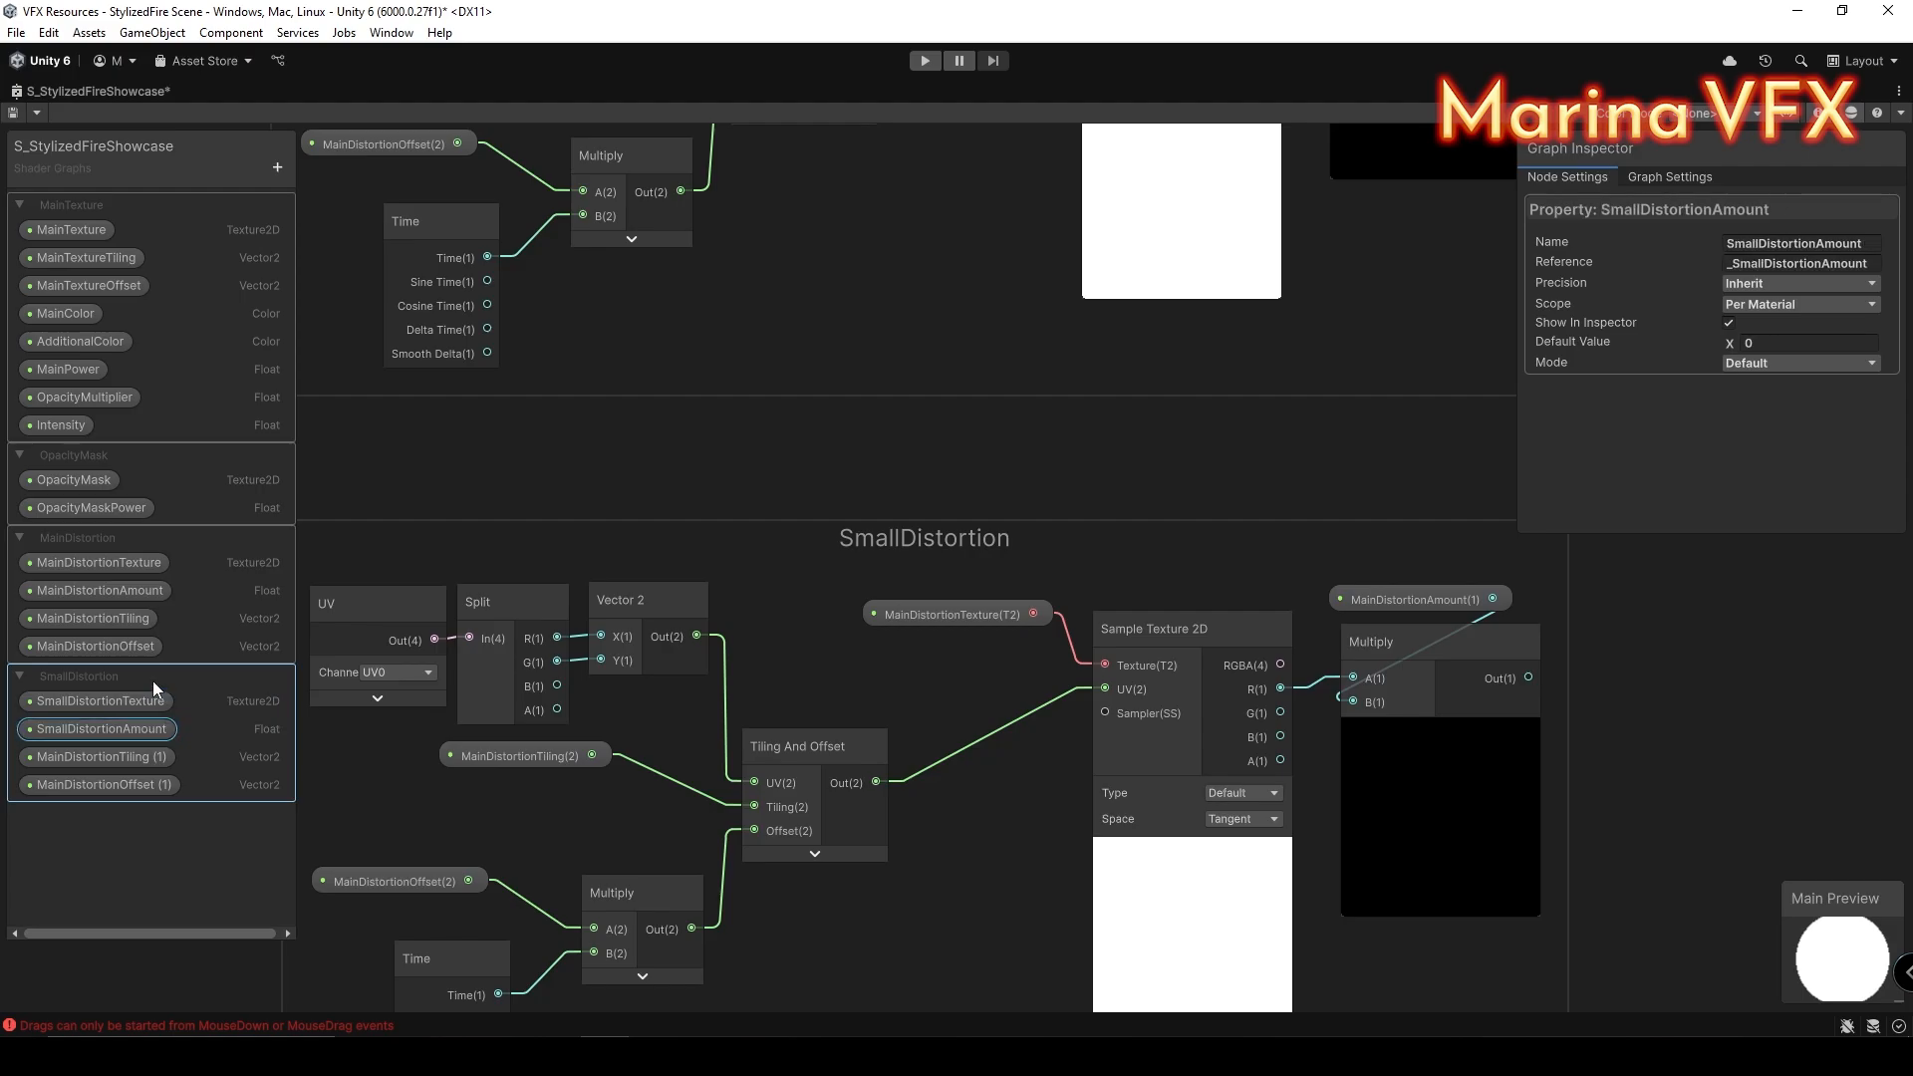
Step: Rename the duplicated tiling property SmallDistortionTiling
{"action": "double_click", "coordinate": [135, 757]}
{"action": "key", "text": "Right"}
{"action": "key", "text": "BackSpace"}
{"action": "key", "text": "BackSpace"}
{"action": "key", "text": "BackSpace"}
{"action": "key", "text": "BackSpace"}
{"action": "key", "text": "Left"}
{"action": "key", "text": "Left"}
{"action": "key", "text": "Left"}
{"action": "key", "text": "Left"}
{"action": "key", "text": "Left"}
{"action": "key", "text": "Left"}
{"action": "key", "text": "Left"}
{"action": "key", "text": "Left"}
{"action": "key", "text": "Left"}
{"action": "key", "text": "Left"}
{"action": "key", "text": "Left"}
{"action": "key", "text": "Left"}
{"action": "key", "text": "Left"}
{"action": "key", "text": "Left"}
{"action": "key", "text": "Left"}
{"action": "key", "text": "Left"}
{"action": "key", "text": "BackSpace"}
{"action": "key", "text": "BackSpace"}
{"action": "key", "text": "BackSpace"}
{"action": "key", "text": "BackSpace"}
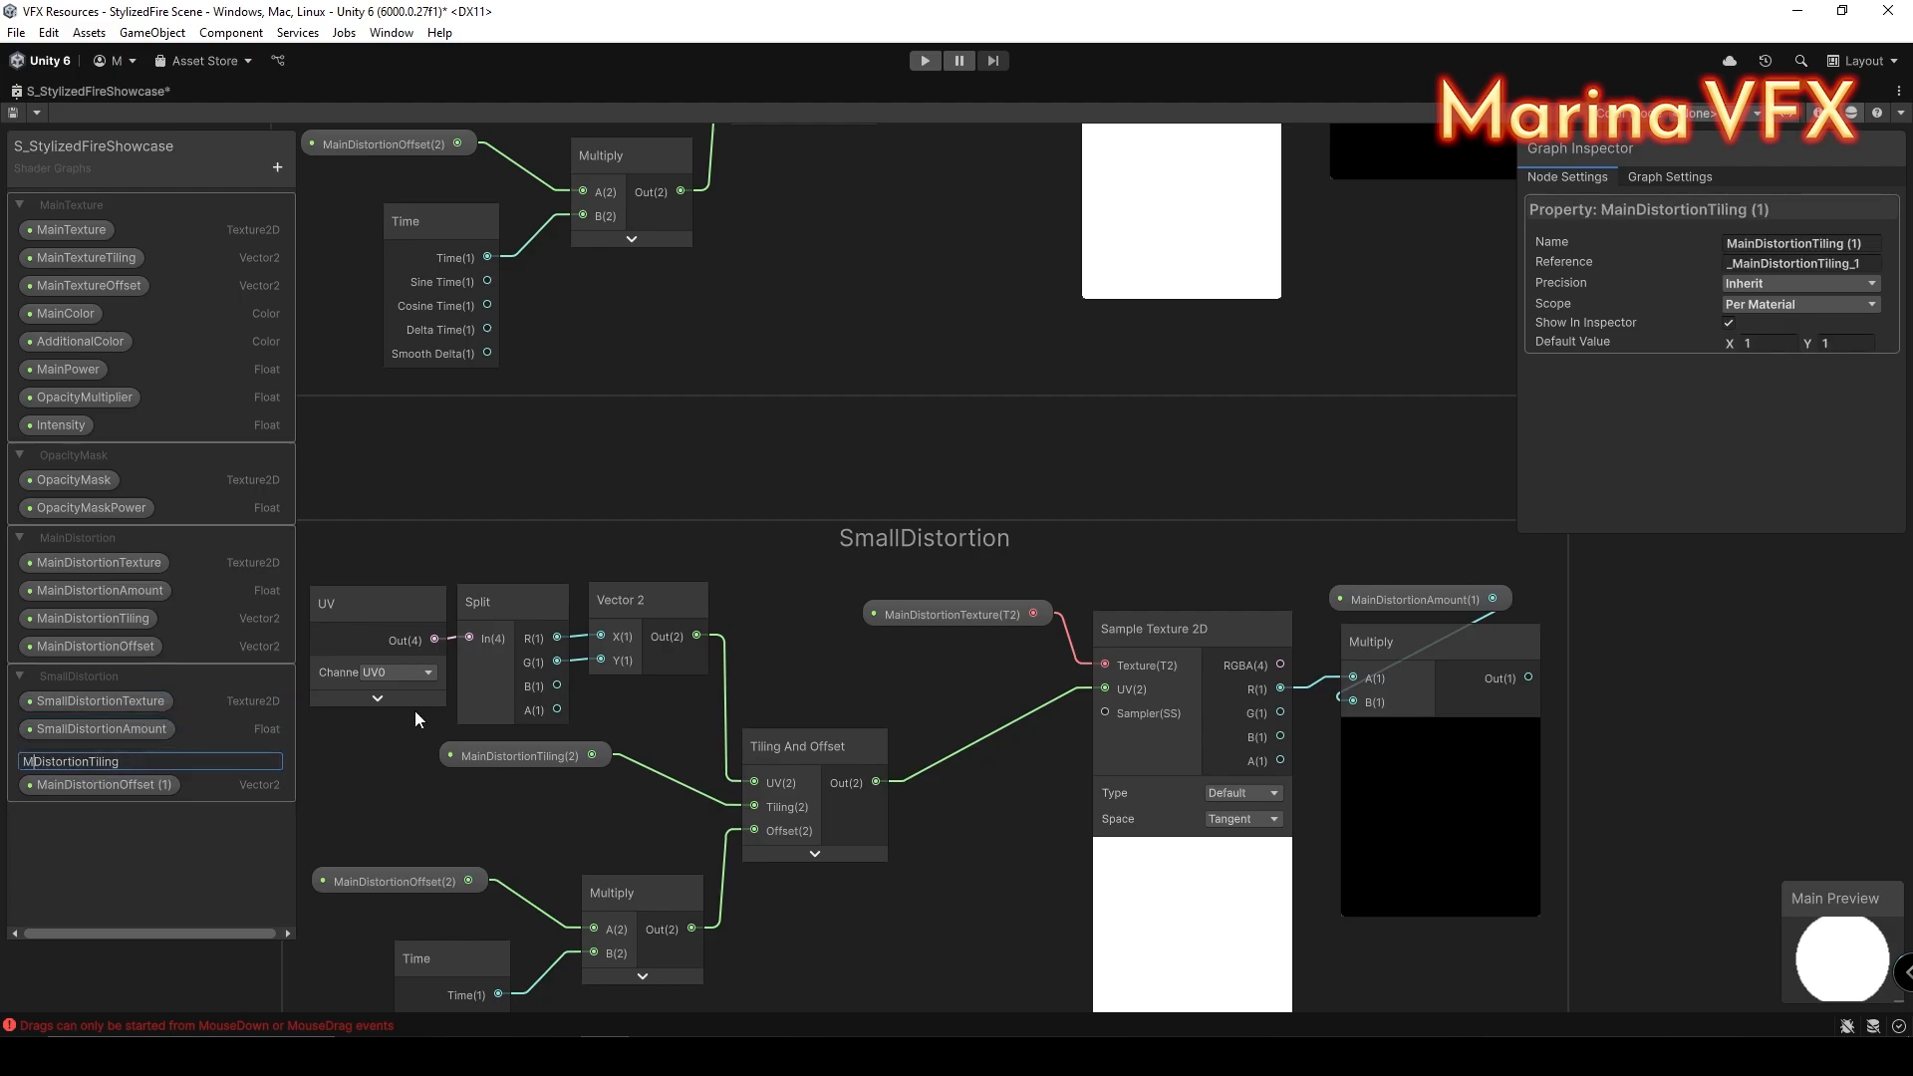
{"action": "type", "text": "Small"}
{"action": "key", "text": "Return"}
Step: Rename the duplicated offset property SmallDistortionOffset
{"action": "double_click", "coordinate": [99, 784]}
{"action": "key", "text": "Right"}
{"action": "key", "text": "BackSpace"}
{"action": "key", "text": "BackSpace"}
{"action": "key", "text": "BackSpace"}
{"action": "key", "text": "BackSpace"}
{"action": "key", "text": "Left"}
{"action": "key", "text": "Left"}
{"action": "key", "text": "Left"}
{"action": "key", "text": "Left"}
{"action": "key", "text": "Left"}
{"action": "key", "text": "Left"}
{"action": "key", "text": "Left"}
{"action": "key", "text": "Left"}
{"action": "key", "text": "Left"}
{"action": "key", "text": "Left"}
{"action": "key", "text": "Left"}
{"action": "key", "text": "Left"}
{"action": "key", "text": "Left"}
{"action": "key", "text": "Left"}
{"action": "key", "text": "Left"}
{"action": "key", "text": "Left"}
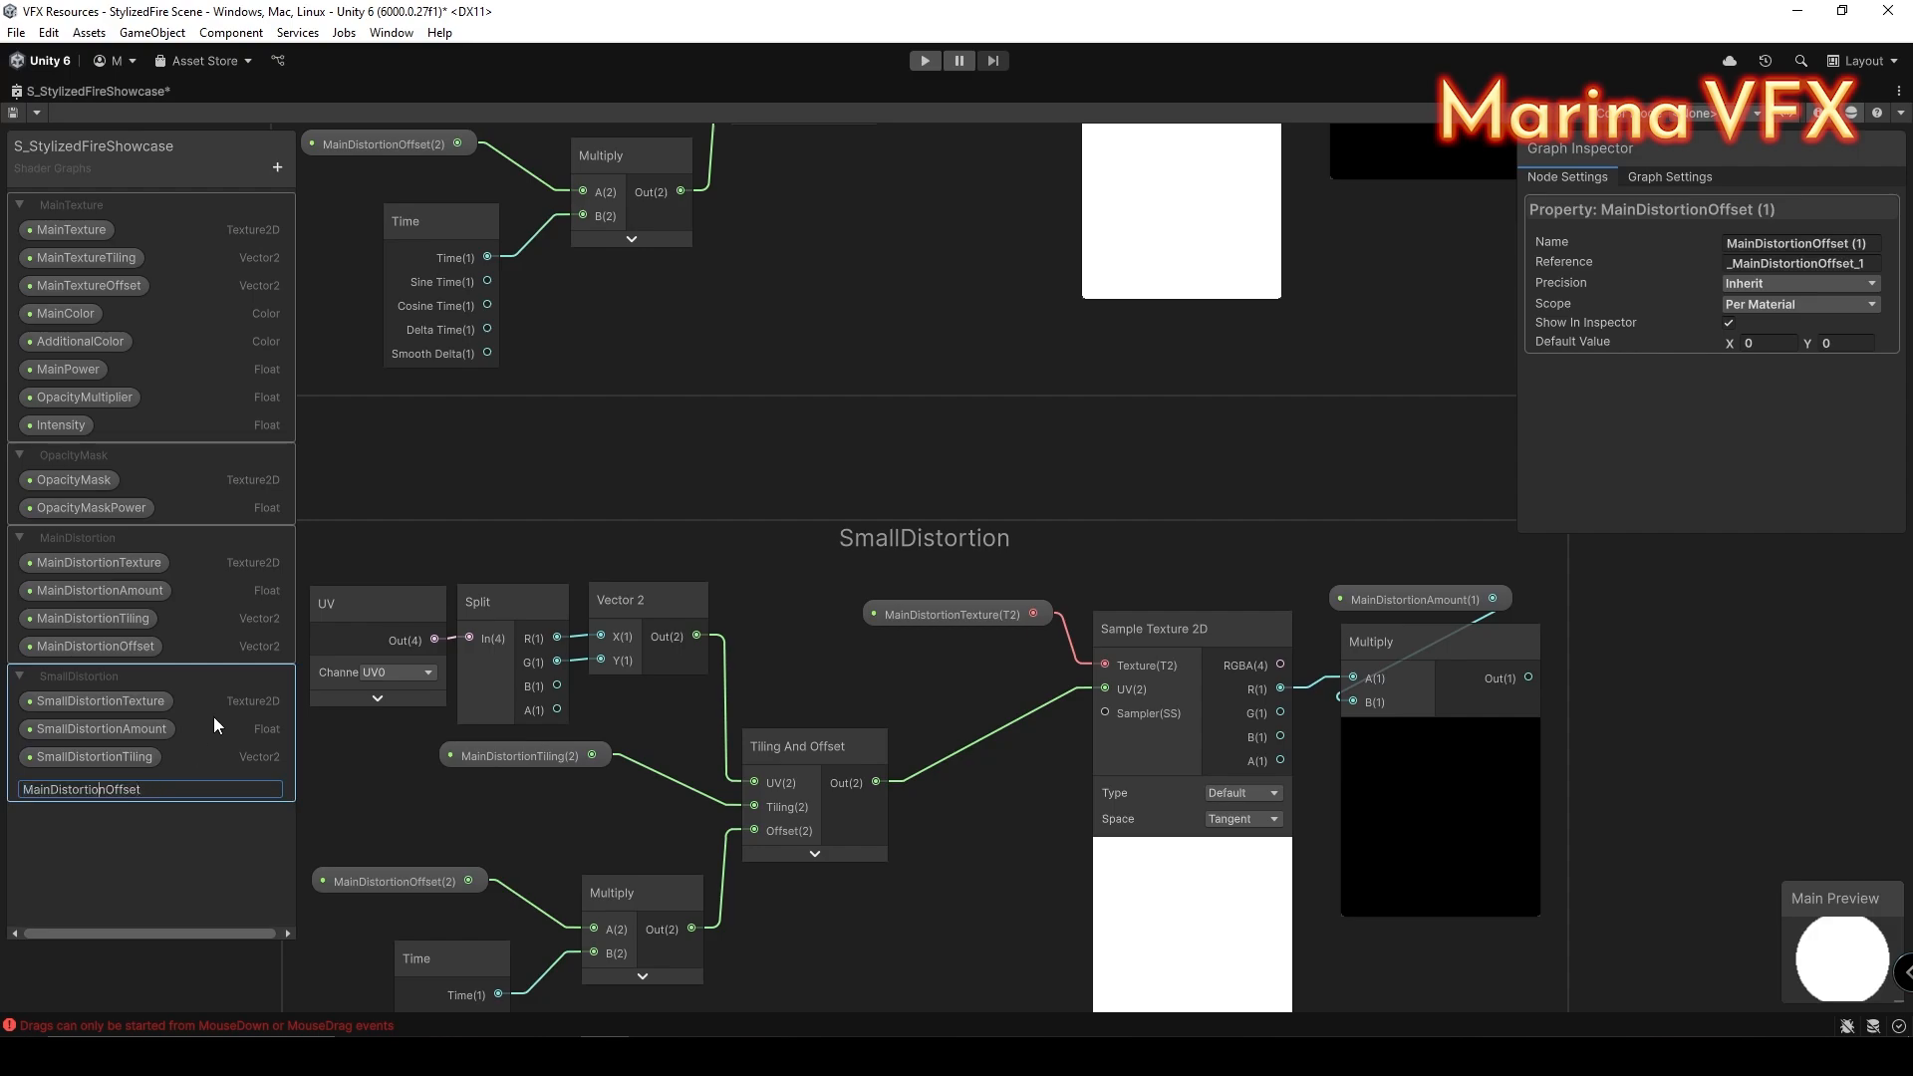
{"action": "key", "text": "BackSpace"}
{"action": "key", "text": "BackSpace"}
{"action": "key", "text": "BackSpace"}
{"action": "key", "text": "BackSpace"}
{"action": "type", "text": "Small"}
{"action": "key", "text": "Return"}
Step: Delete the MainDistortion texture, tiling, offset and amount property nodes from the SmallDistortion group
{"action": "left_click", "coordinate": [902, 610]}
{"action": "key", "text": "Delete"}
{"action": "middle_click_drag", "start_coordinate": [598, 752], "coordinate": [736, 615]}
{"action": "left_click", "coordinate": [686, 616]}
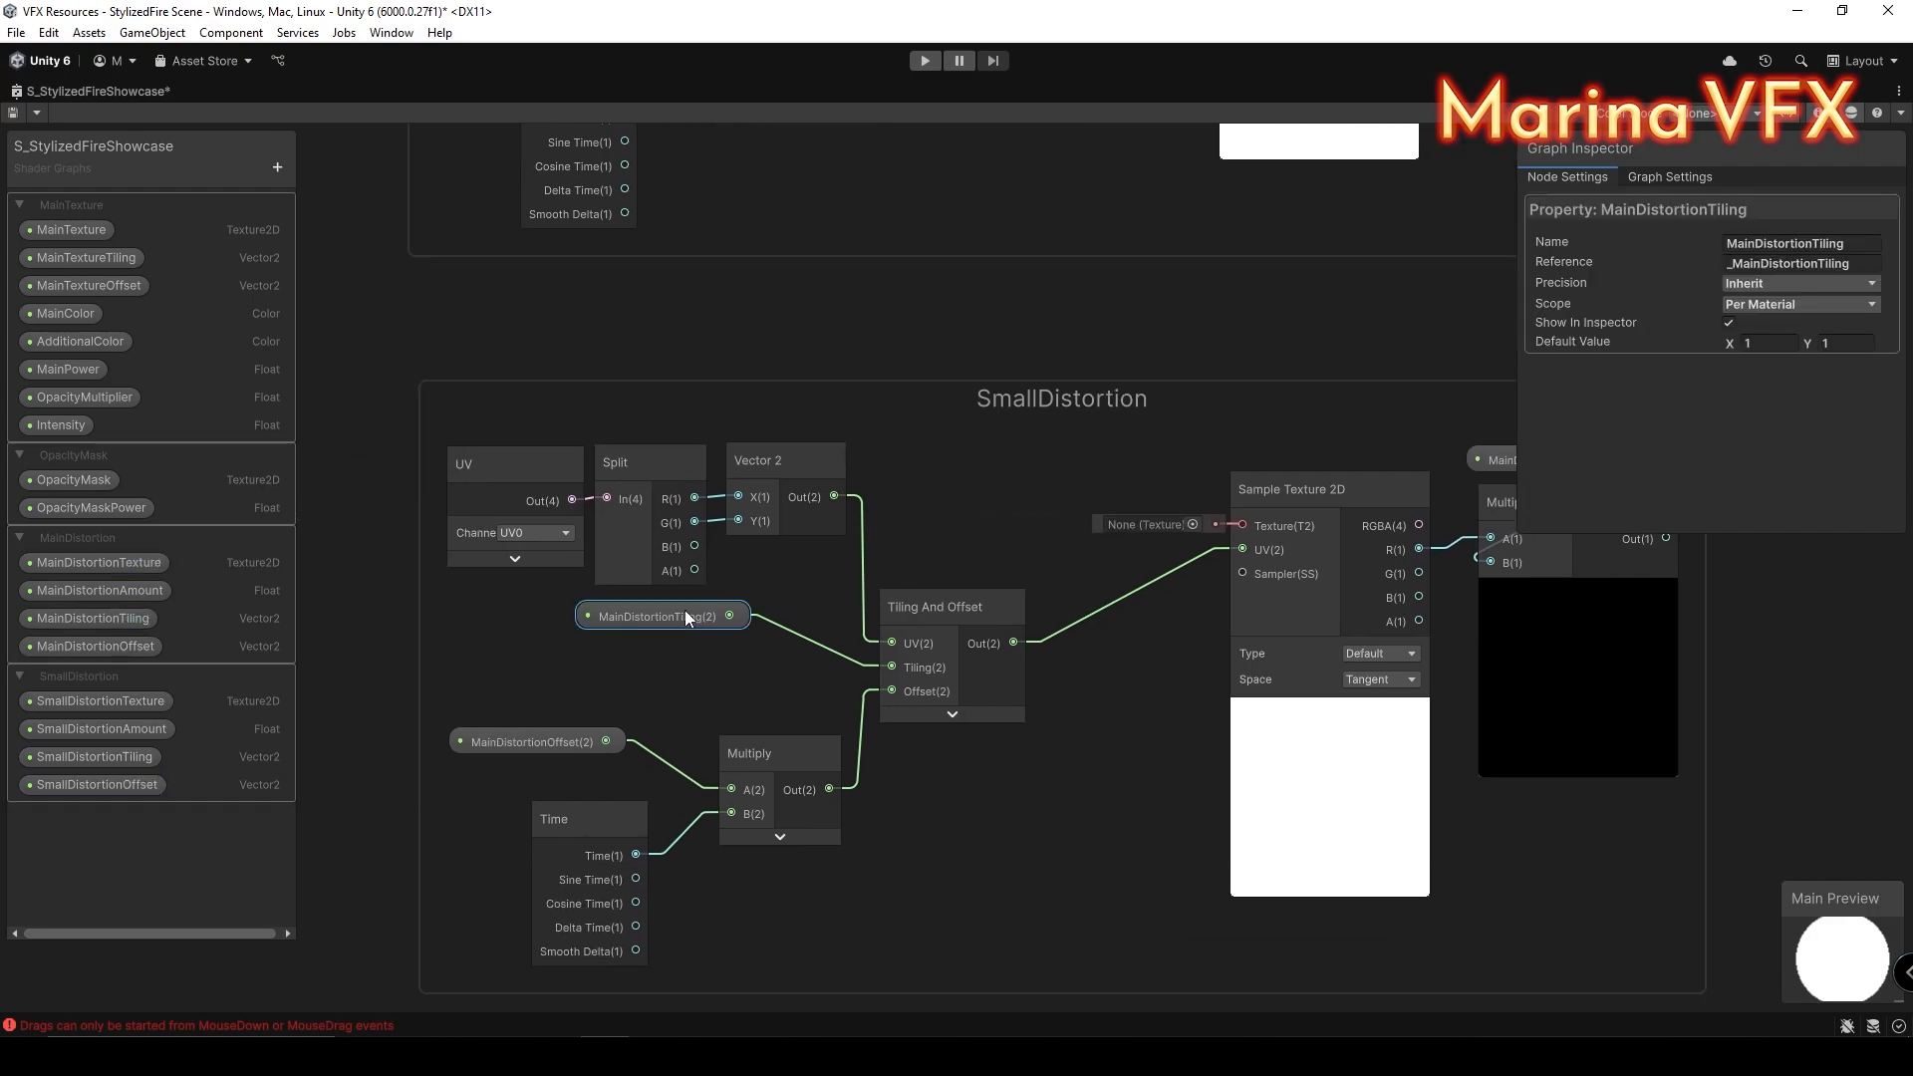
{"action": "key", "text": "Delete"}
{"action": "left_click", "coordinate": [558, 744]}
{"action": "left_click", "coordinate": [1258, 553]}
{"action": "key", "text": "Delete"}
{"action": "middle_click_drag", "start_coordinate": [1258, 553], "coordinate": [1407, 480]}
Step: Place the SmallDistortion texture, tiling, offset and amount properties in the SmallDistortion group and connect each to its matching input
{"action": "left_click_drag", "start_coordinate": [85, 700], "coordinate": [808, 531]}
{"action": "left_click_drag", "start_coordinate": [991, 541], "coordinate": [1002, 505]}
{"action": "left_click_drag", "start_coordinate": [996, 508], "coordinate": [1134, 536]}
{"action": "left_click_drag", "start_coordinate": [94, 756], "coordinate": [487, 650]}
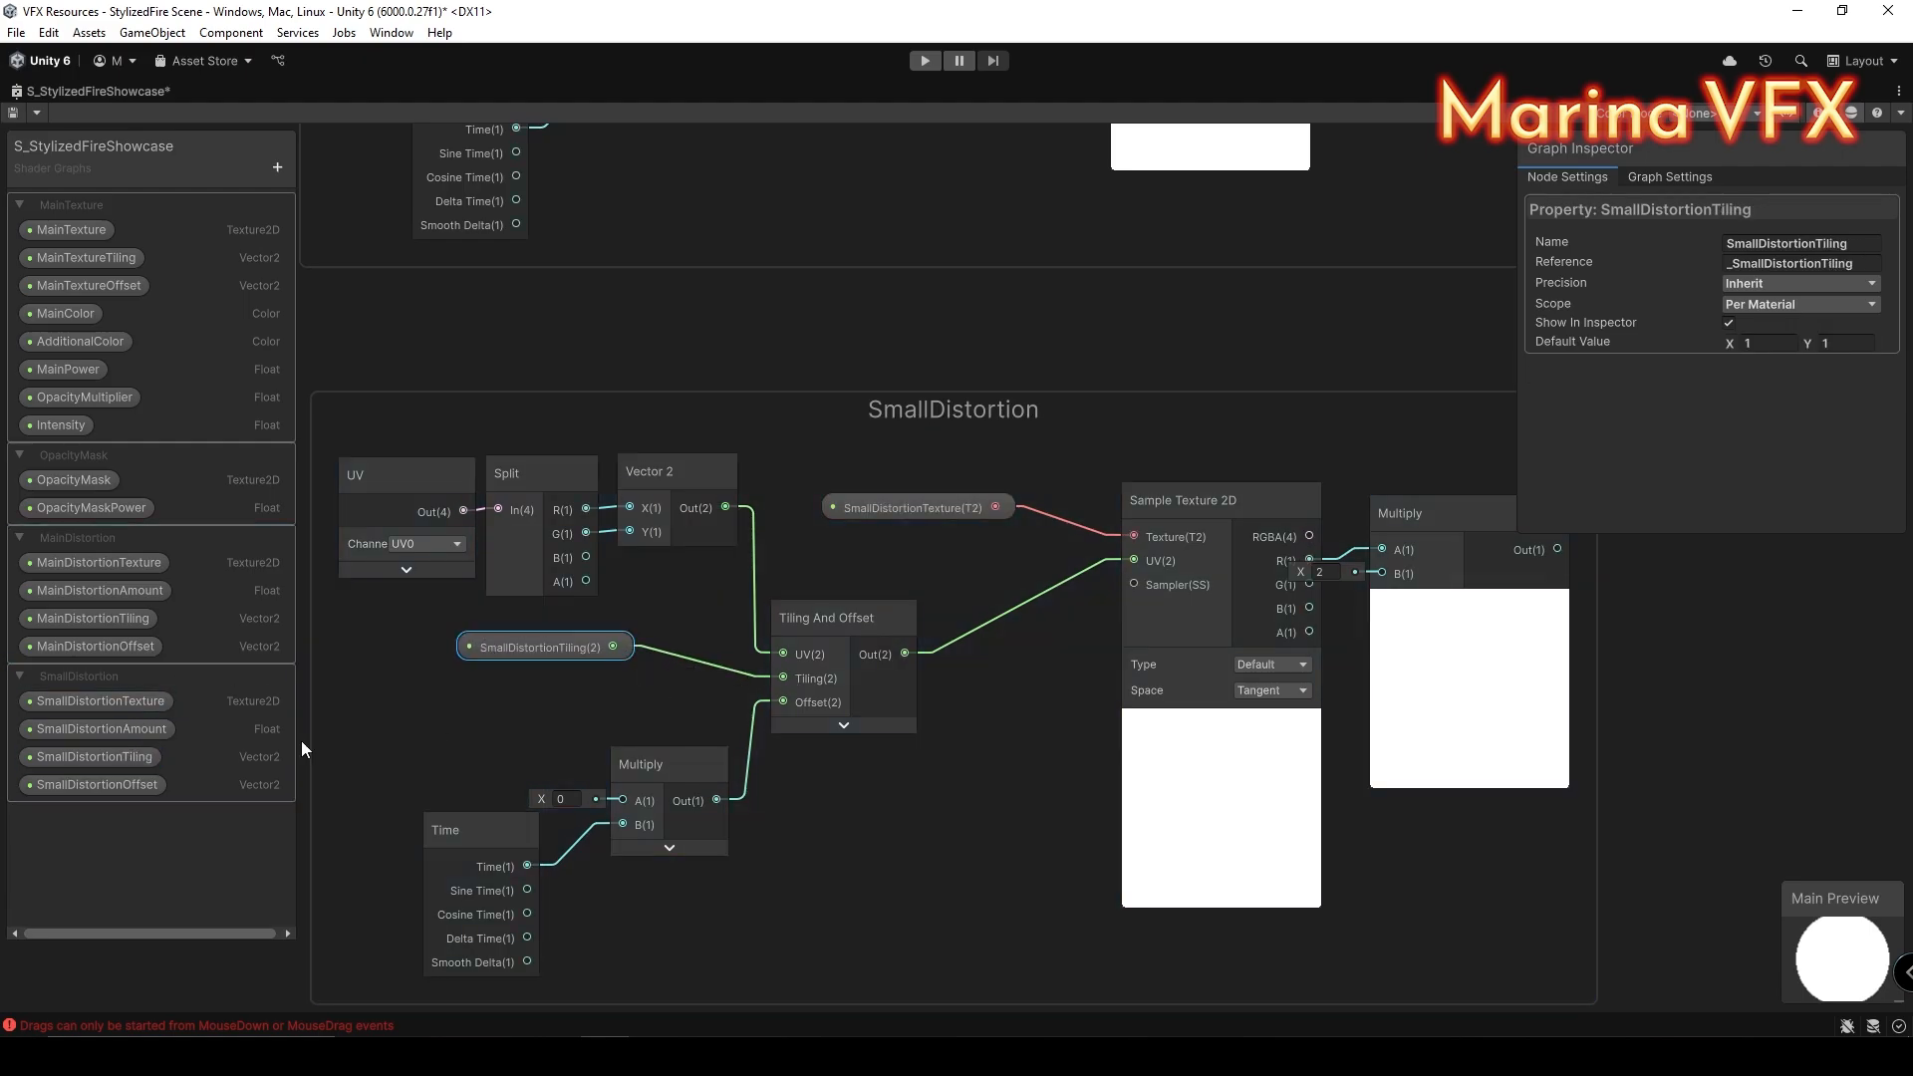
{"action": "middle_click_drag", "start_coordinate": [609, 790], "coordinate": [188, 818]}
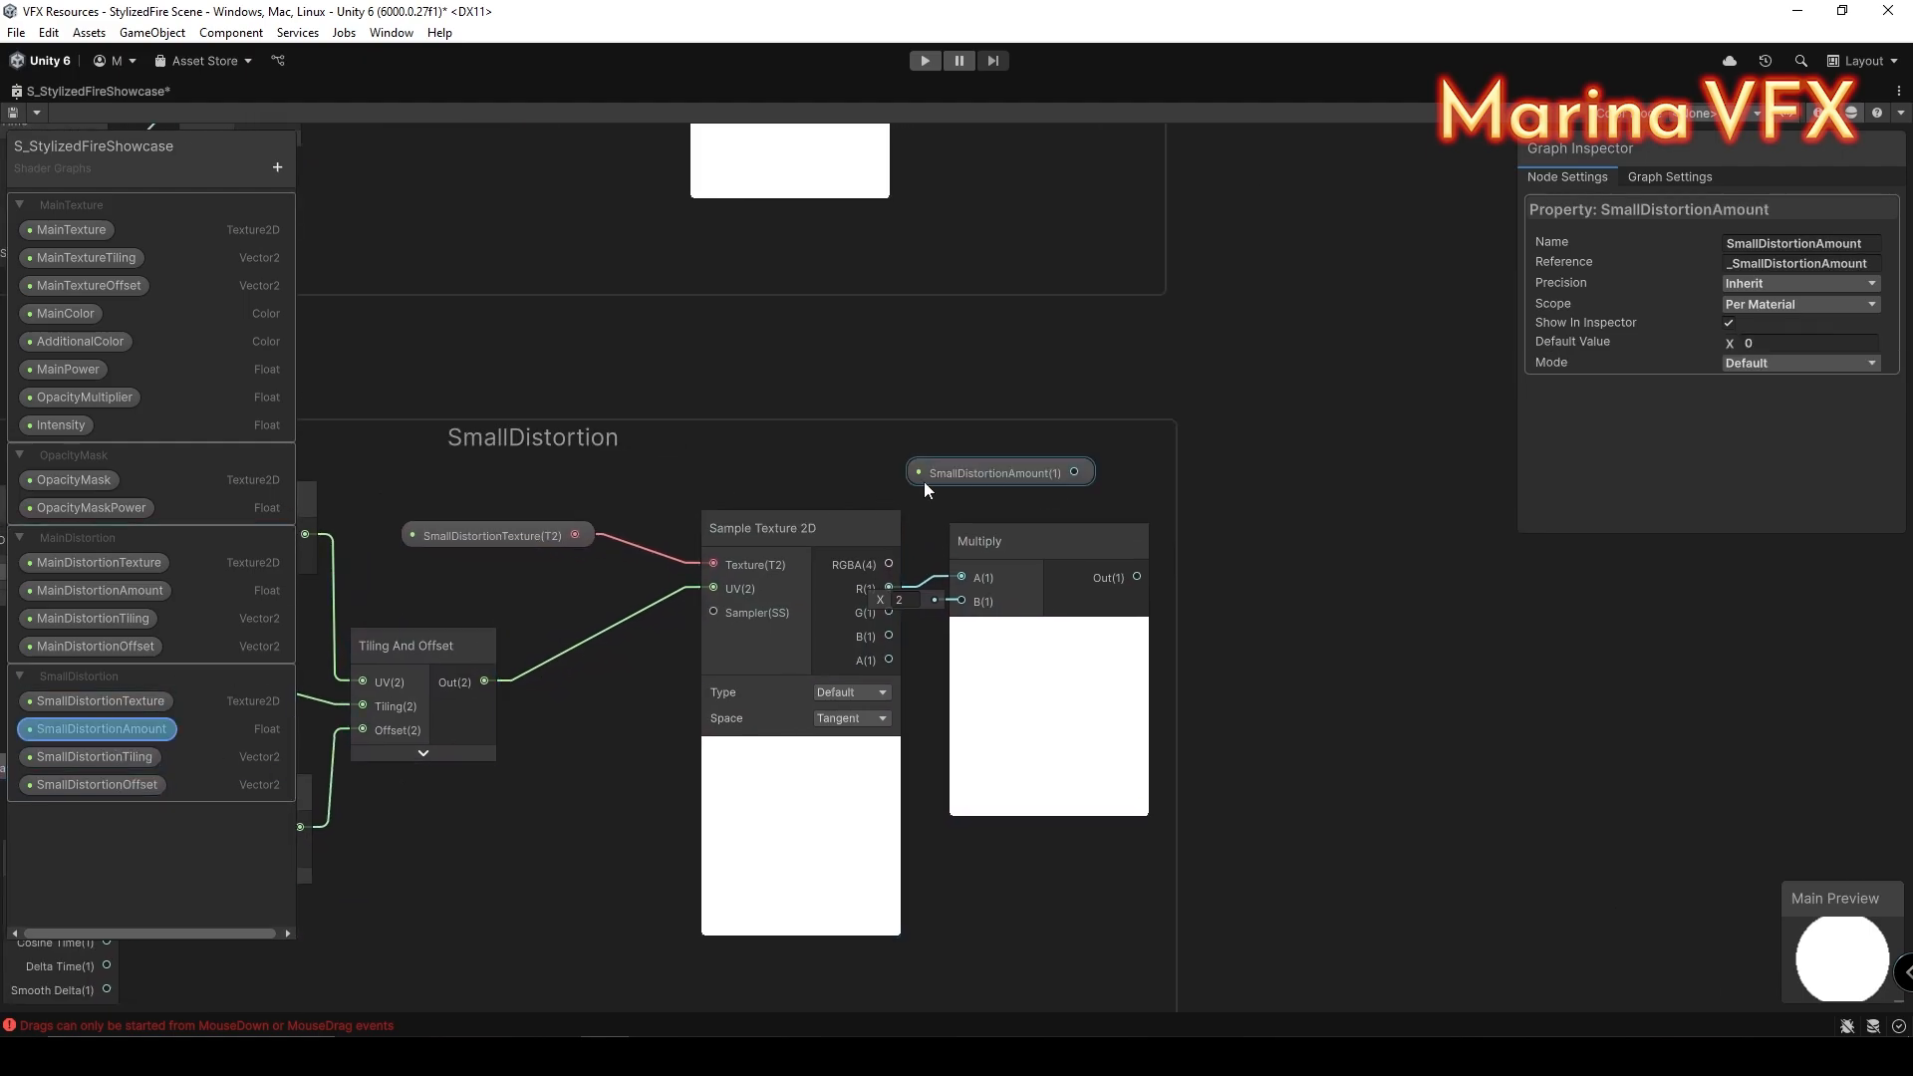
{"action": "left_click_drag", "start_coordinate": [971, 596], "coordinate": [964, 601]}
Step: Add an Add node to the MainDistortion group and connect the Tiling And Offset output to its A input
{"action": "scroll", "coordinate": [1341, 571], "scroll_direction": "down", "scroll_amount": 2}
{"action": "middle_click_drag", "start_coordinate": [997, 329], "coordinate": [956, 578]}
{"action": "scroll", "coordinate": [798, 434], "scroll_direction": "up", "scroll_amount": 3}
{"action": "left_click", "coordinate": [793, 429]}
{"action": "key", "text": "space"}
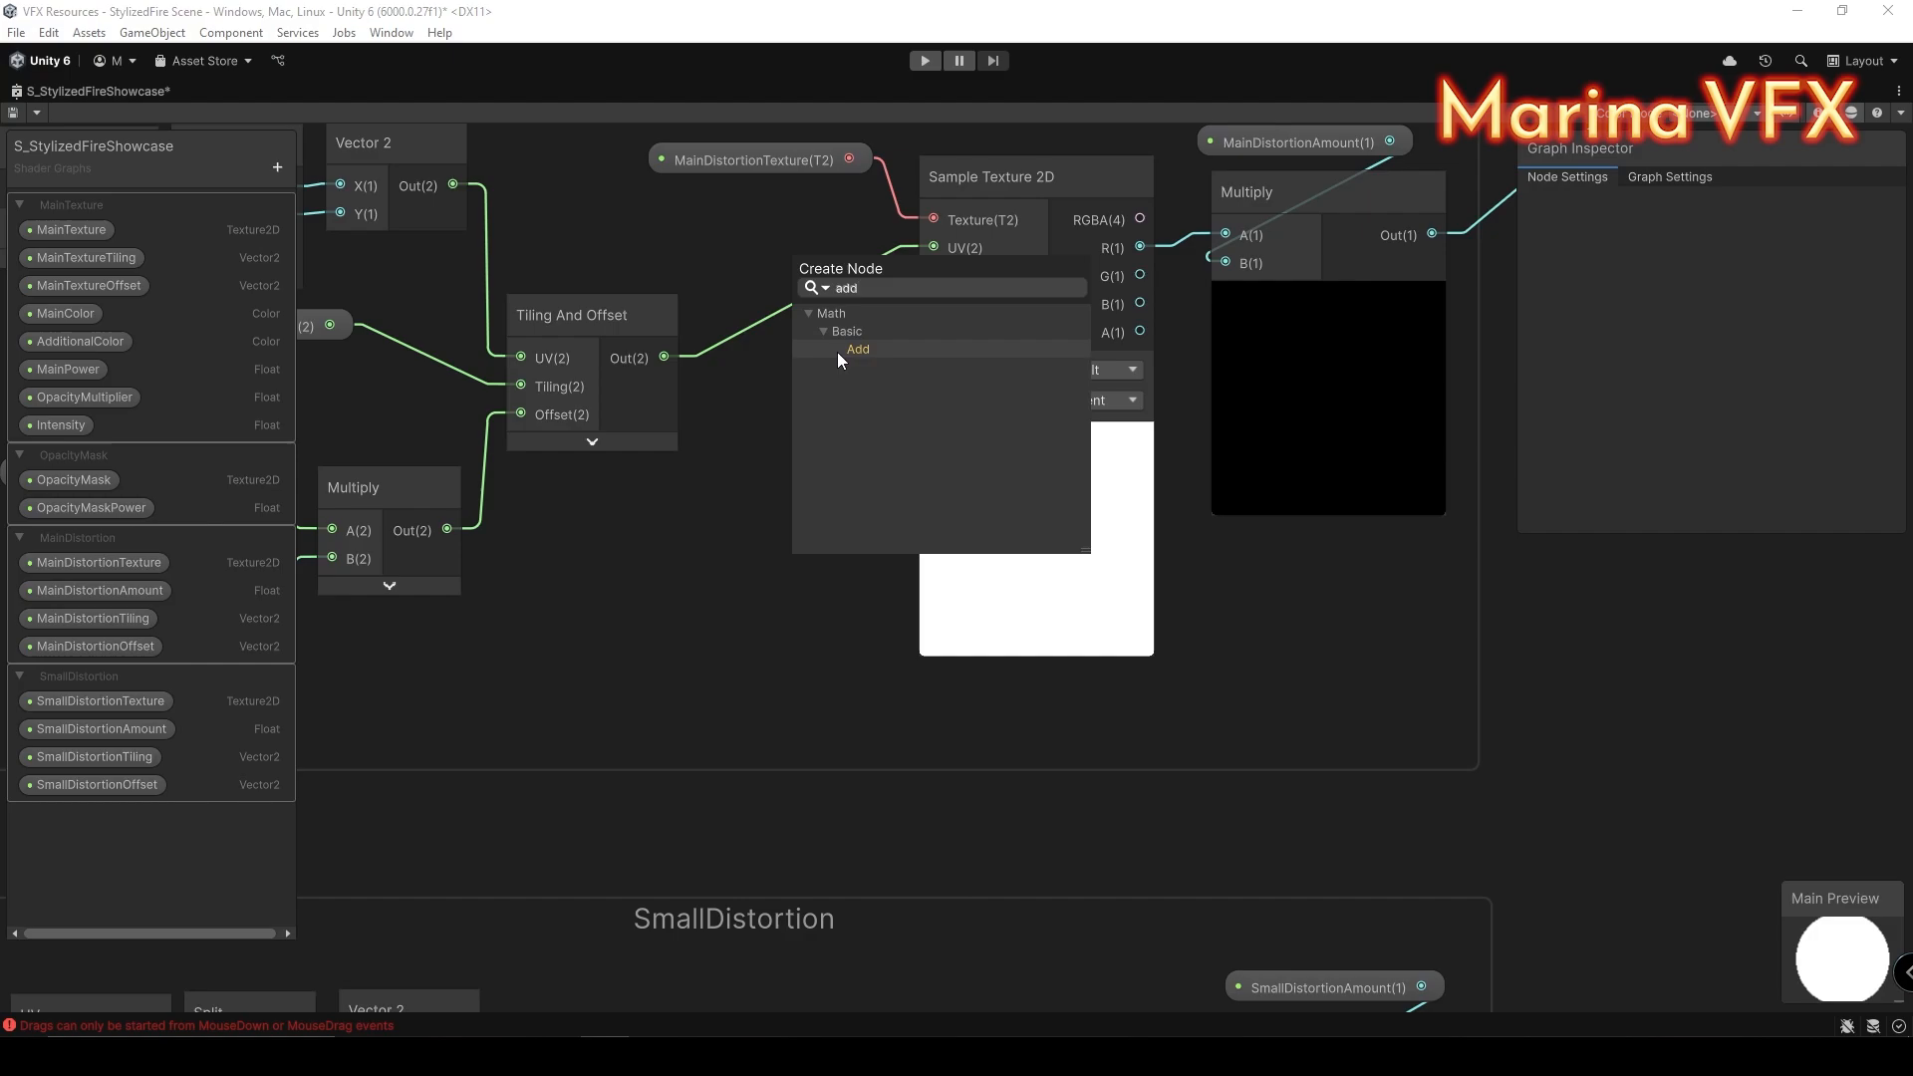
{"action": "double_click", "coordinate": [839, 352]}
{"action": "left_click", "coordinate": [913, 574]}
{"action": "left_click_drag", "start_coordinate": [857, 478], "coordinate": [814, 371]}
{"action": "left_click_drag", "start_coordinate": [664, 357], "coordinate": [766, 415]}
Step: Connect SmallDistortion's final Multiply output to the new Add node's B input, and the Add output to MainDistortion's texture sample UV
{"action": "scroll", "coordinate": [797, 677], "scroll_direction": "down", "scroll_amount": 1}
{"action": "middle_click_drag", "start_coordinate": [797, 677], "coordinate": [875, 542]}
{"action": "left_click_drag", "start_coordinate": [1435, 900], "coordinate": [851, 343]}
{"action": "middle_click_drag", "start_coordinate": [825, 432], "coordinate": [764, 670]}
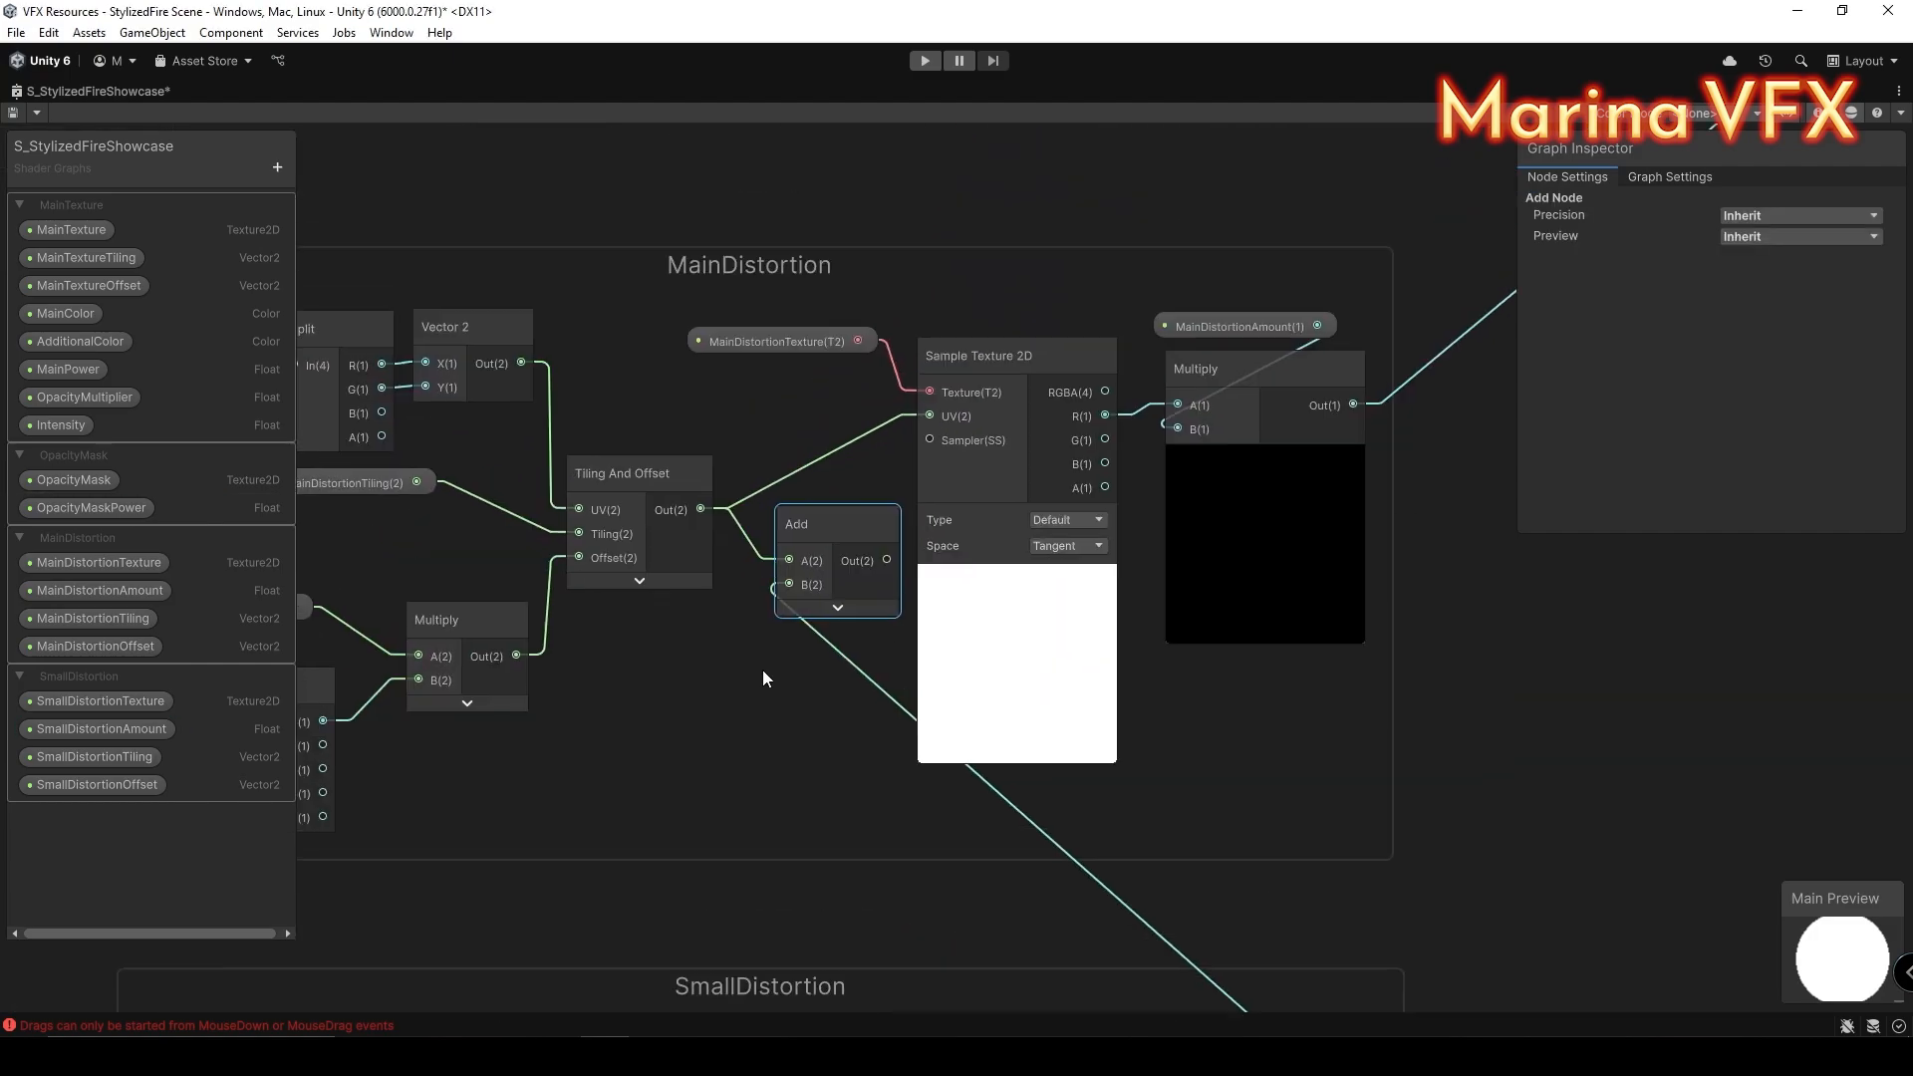
Step: Collapse the preview of the Add node feeding the main texture sample and adjust the node's position
{"action": "scroll", "coordinate": [884, 467], "scroll_direction": "down", "scroll_amount": 6}
{"action": "middle_click_drag", "start_coordinate": [885, 466], "coordinate": [731, 699]}
{"action": "left_click_drag", "start_coordinate": [734, 261], "coordinate": [972, 512]}
{"action": "scroll", "coordinate": [1113, 490], "scroll_direction": "up", "scroll_amount": 4}
{"action": "left_click", "coordinate": [1263, 509]}
{"action": "left_click_drag", "start_coordinate": [1213, 450], "coordinate": [1213, 435]}
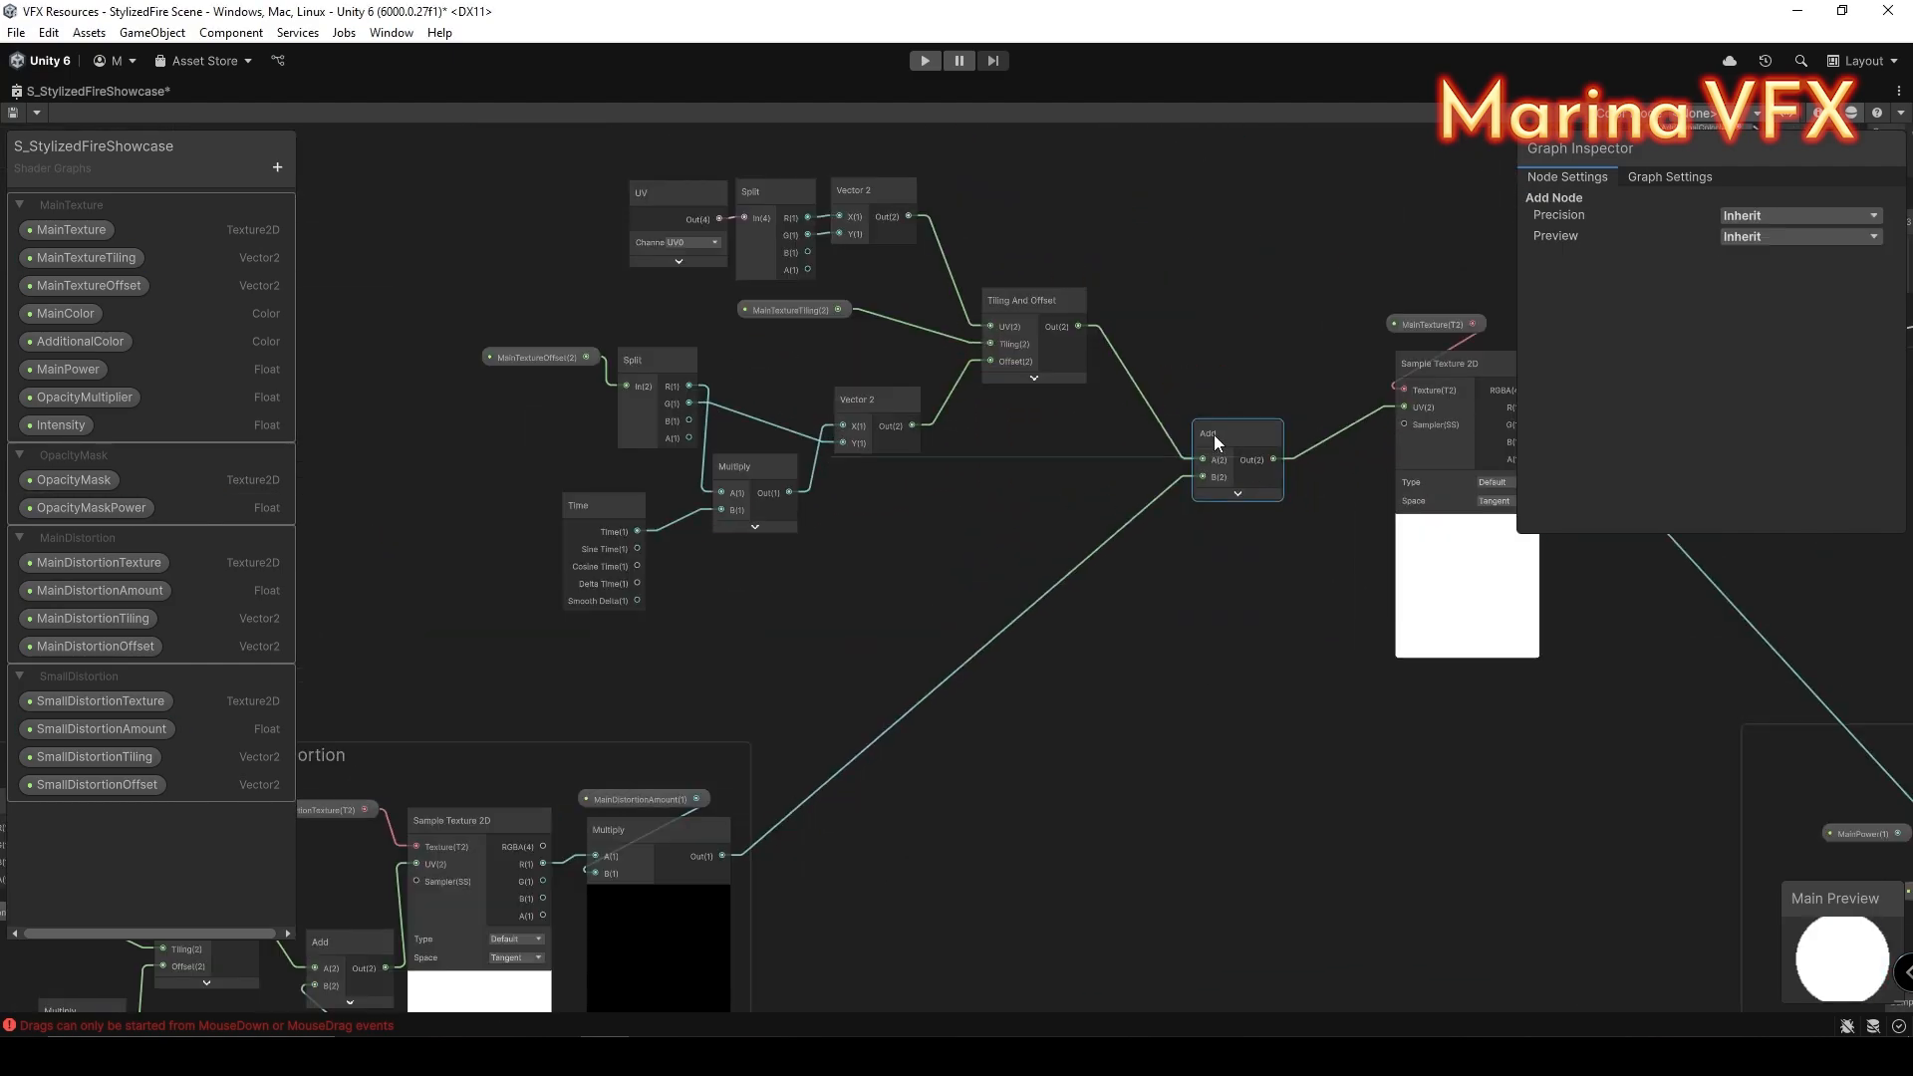
Step: Group the main texture's UV, tiling, offset and time nodes together with their Add node
{"action": "left_click_drag", "start_coordinate": [1120, 560], "coordinate": [1146, 569]}
{"action": "middle_click_drag", "start_coordinate": [1145, 570], "coordinate": [1093, 729]}
{"action": "left_click_drag", "start_coordinate": [476, 301], "coordinate": [1217, 697]}
{"action": "right_click", "coordinate": [1170, 541]}
{"action": "left_click", "coordinate": [1235, 828]}
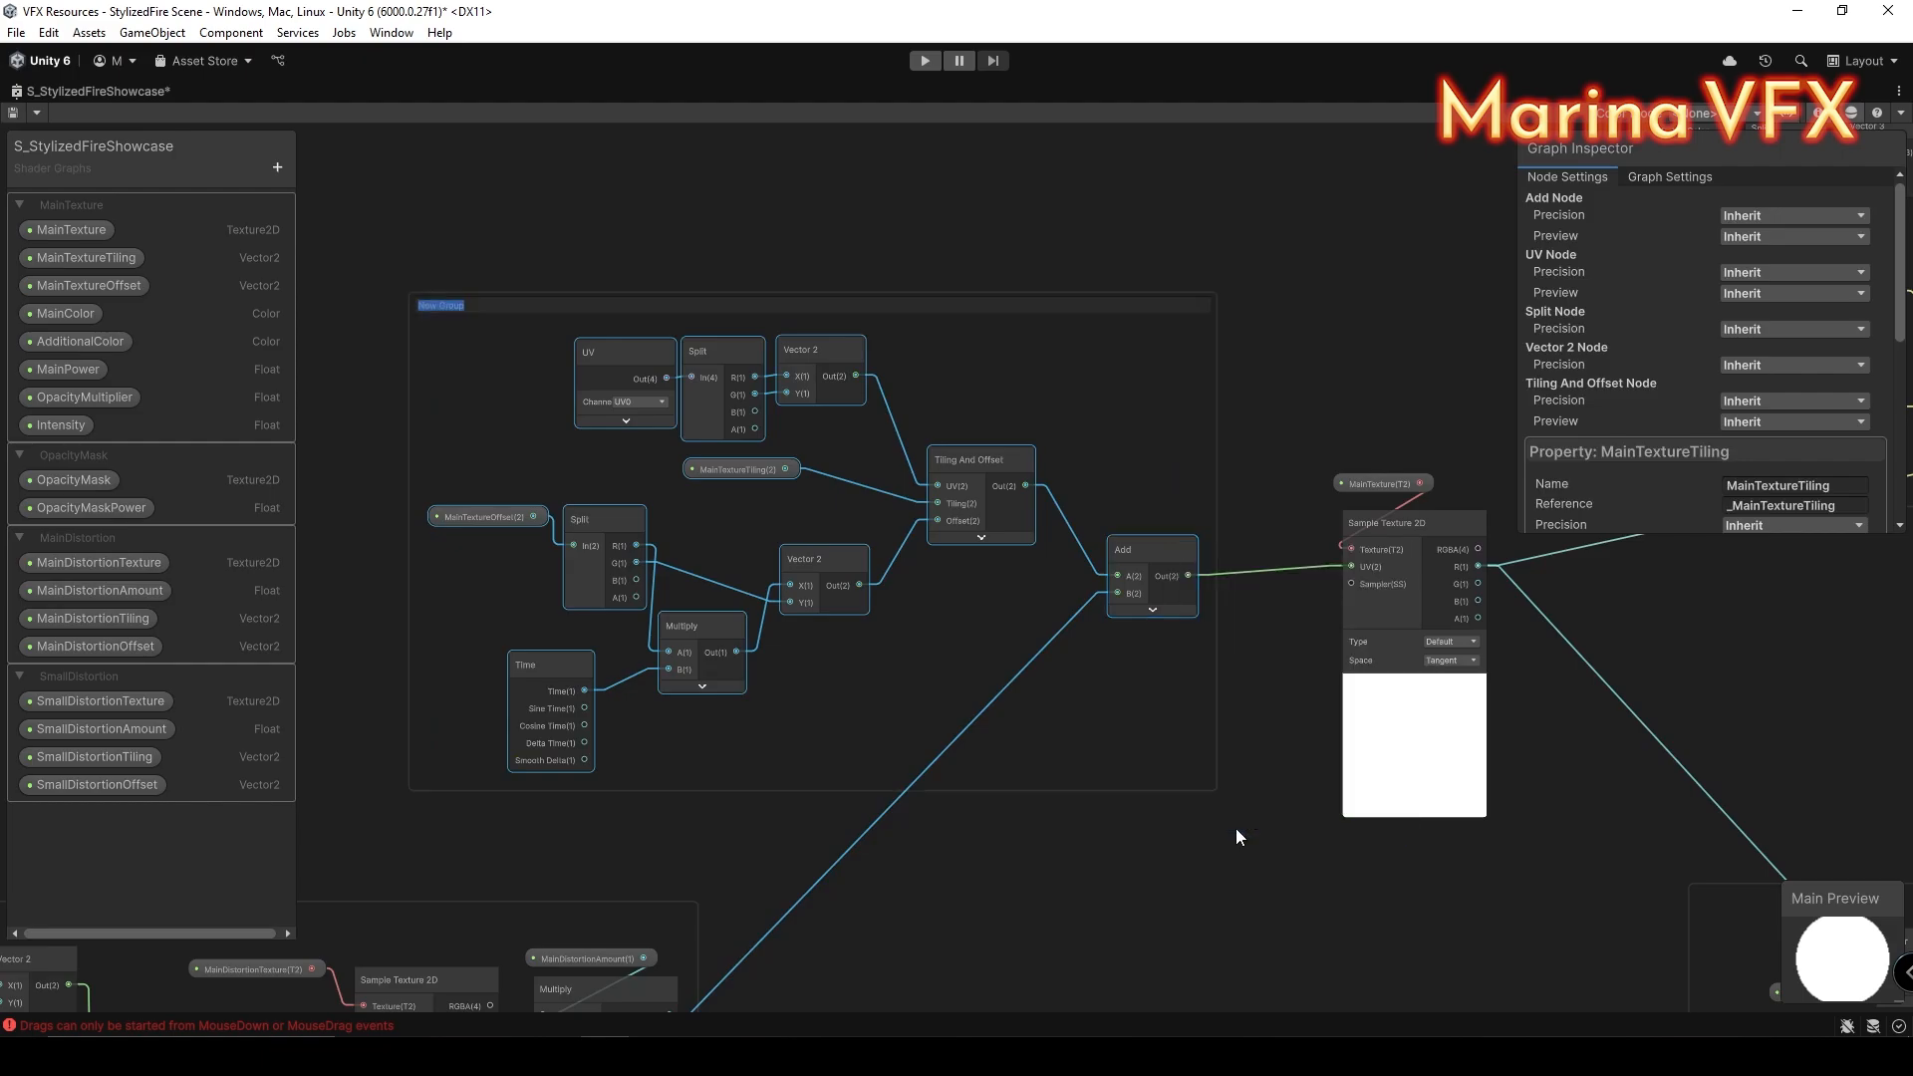
Step: Name the new group around the main texture's UV nodes "MainUVs"
{"action": "type", "text": "MainUVs"}
{"action": "key", "text": "Return"}
{"action": "left_click", "coordinate": [1108, 797]}
{"action": "scroll", "coordinate": [1006, 887], "scroll_direction": "down", "scroll_amount": 3}
{"action": "middle_click_drag", "start_coordinate": [1007, 887], "coordinate": [837, 705]}
{"action": "right_click", "coordinate": [837, 706]}
{"action": "scroll", "coordinate": [705, 793], "scroll_direction": "down", "scroll_amount": 4}
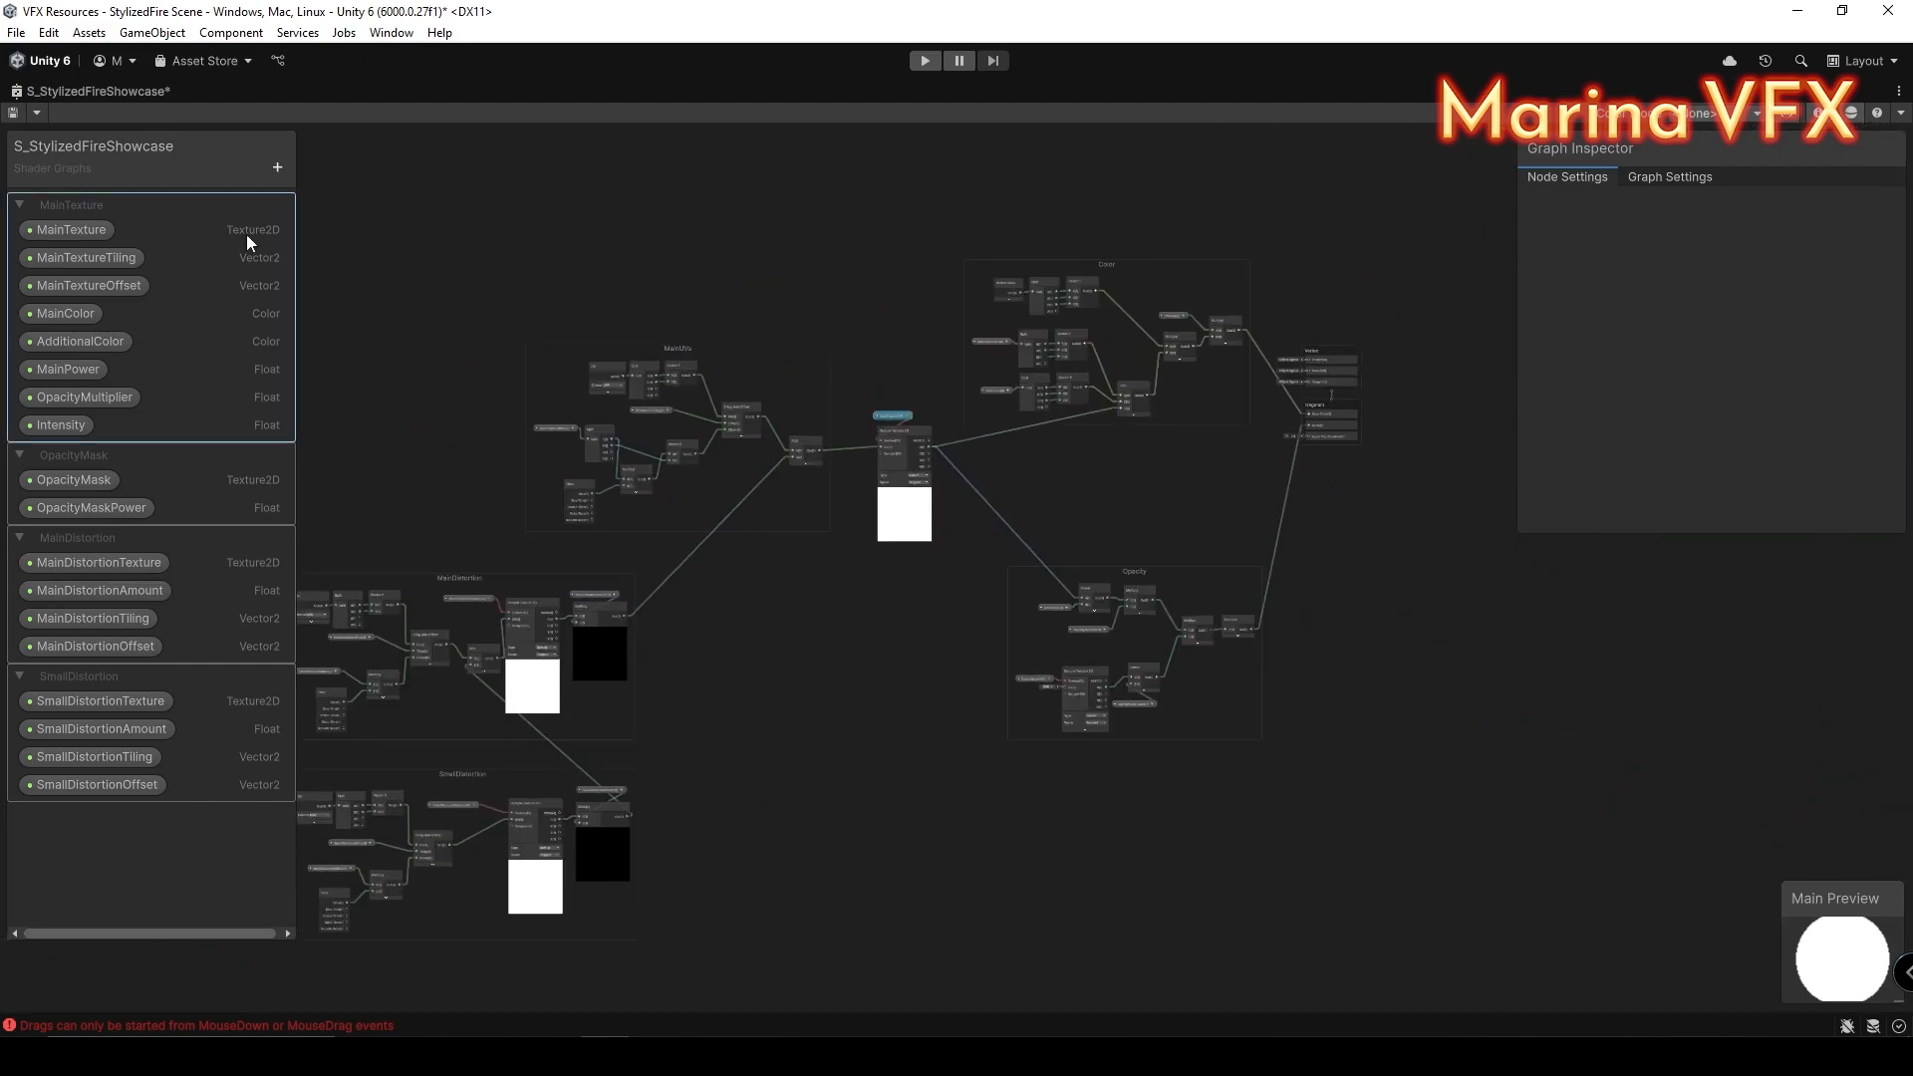
Step: Return to the Scene view and assign Noise_02 as the fire material's SmallDistortionTexture
{"action": "double_click", "coordinate": [79, 95]}
{"action": "left_click", "coordinate": [506, 92]}
{"action": "scroll", "coordinate": [1751, 694], "scroll_direction": "down", "scroll_amount": 15}
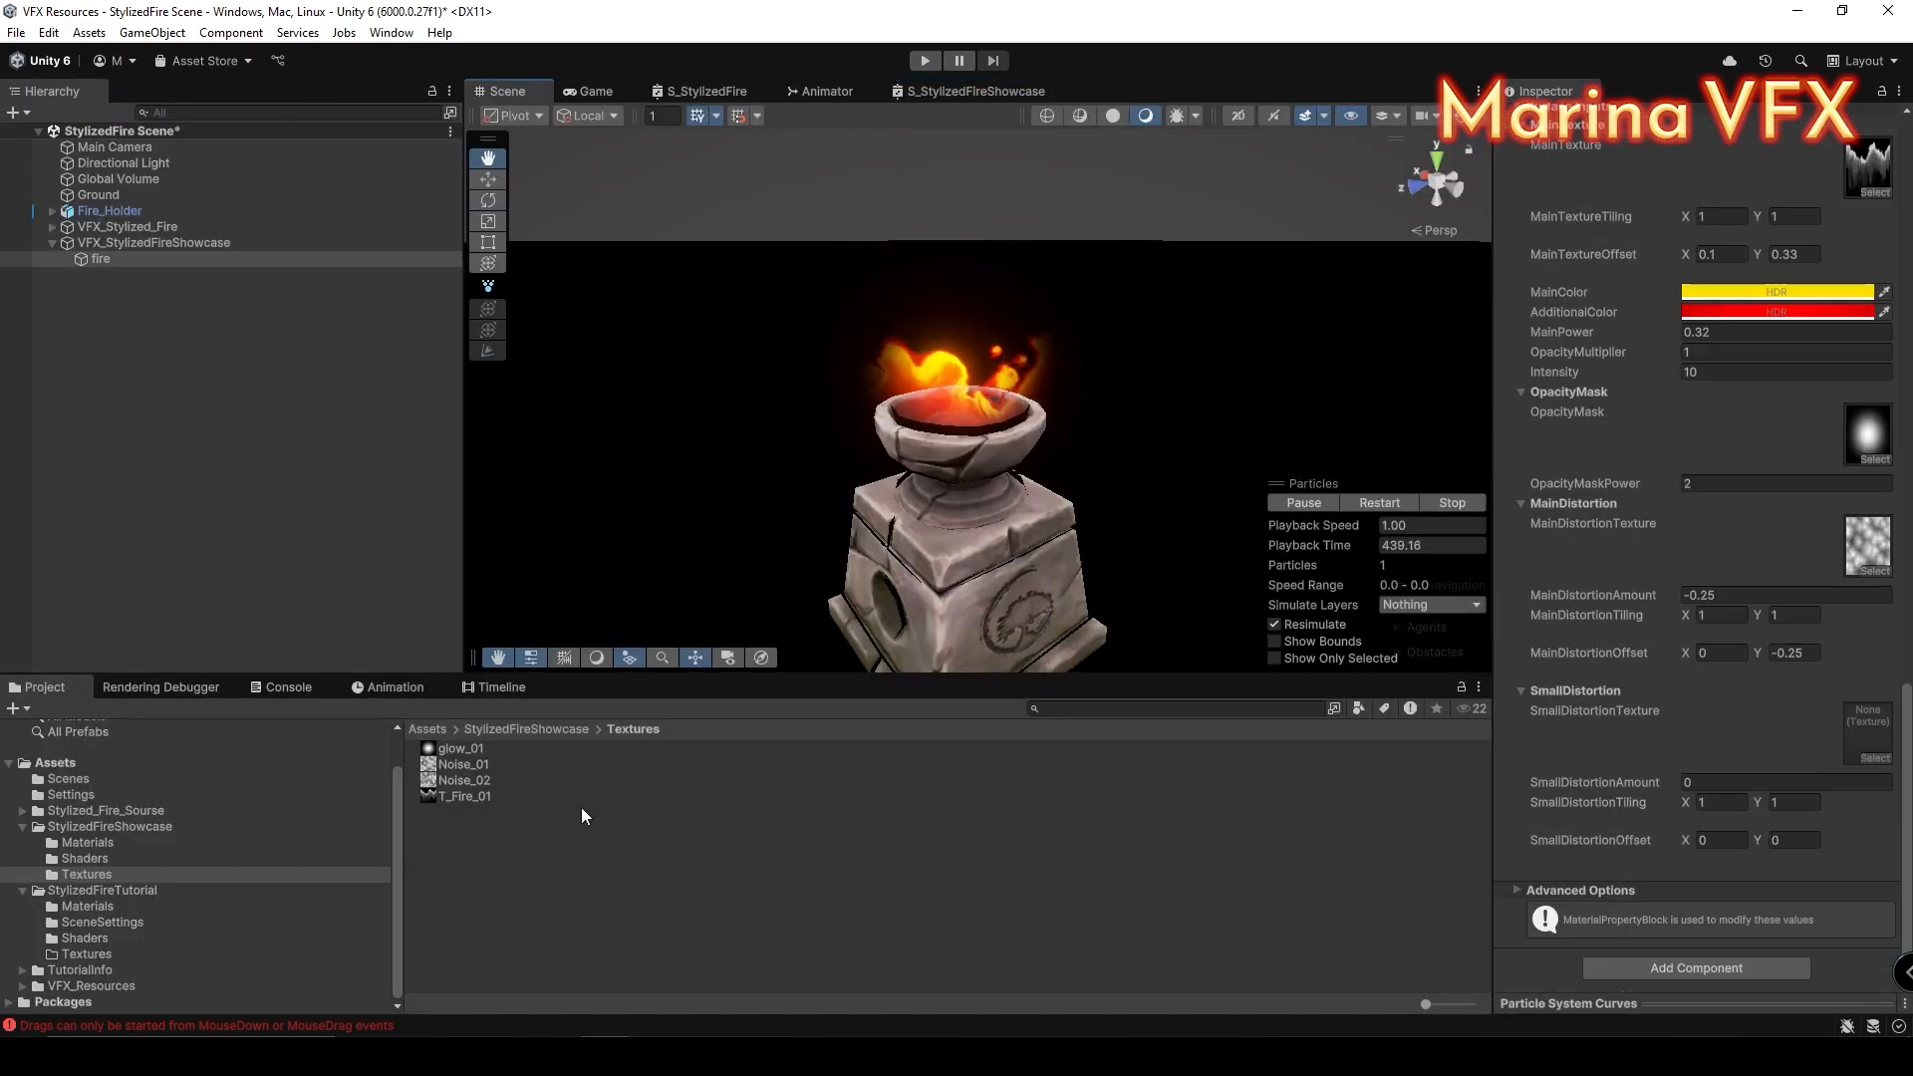
{"action": "left_click_drag", "start_coordinate": [465, 780], "coordinate": [1855, 720]}
{"action": "left_click", "coordinate": [476, 780]}
{"action": "left_click", "coordinate": [1615, 1001]}
{"action": "left_click", "coordinate": [460, 766]}
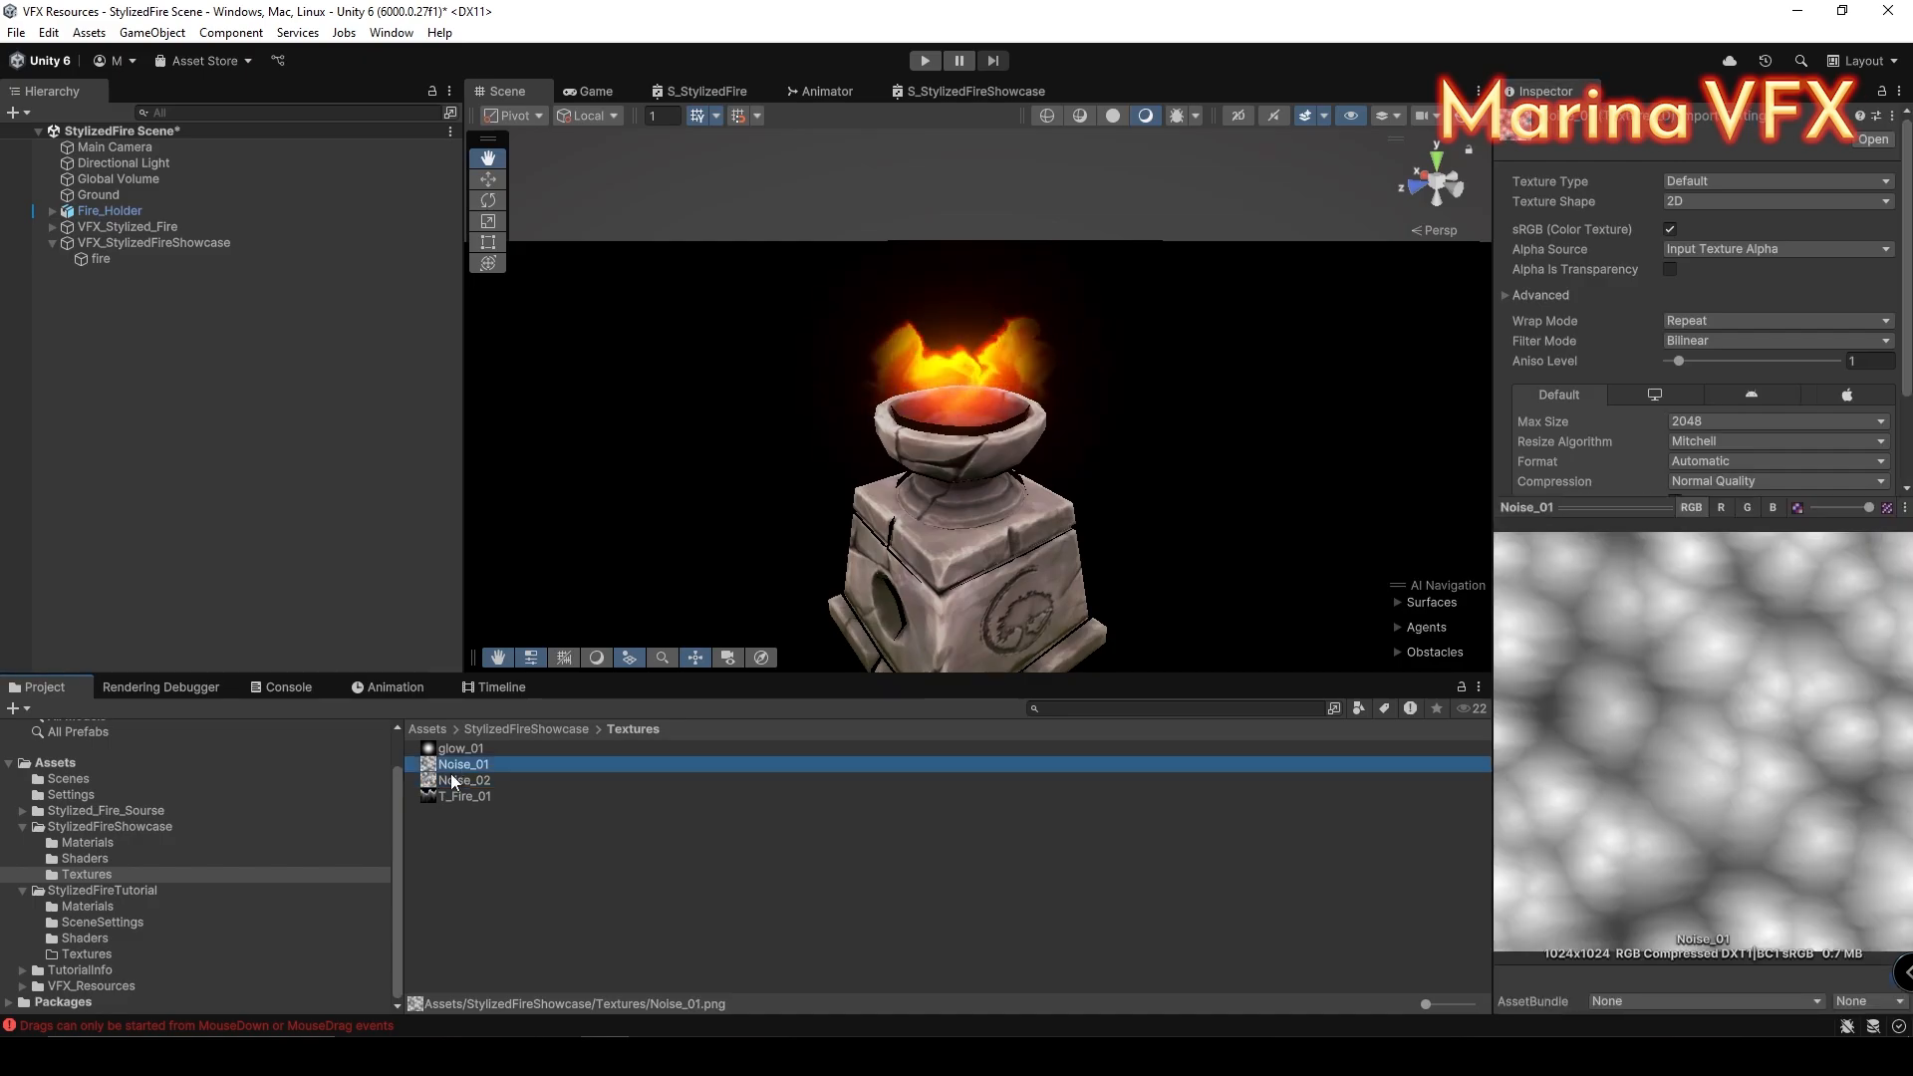
{"action": "left_click", "coordinate": [456, 781]}
{"action": "left_click", "coordinate": [110, 261]}
{"action": "scroll", "coordinate": [1693, 574], "scroll_direction": "down", "scroll_amount": 15}
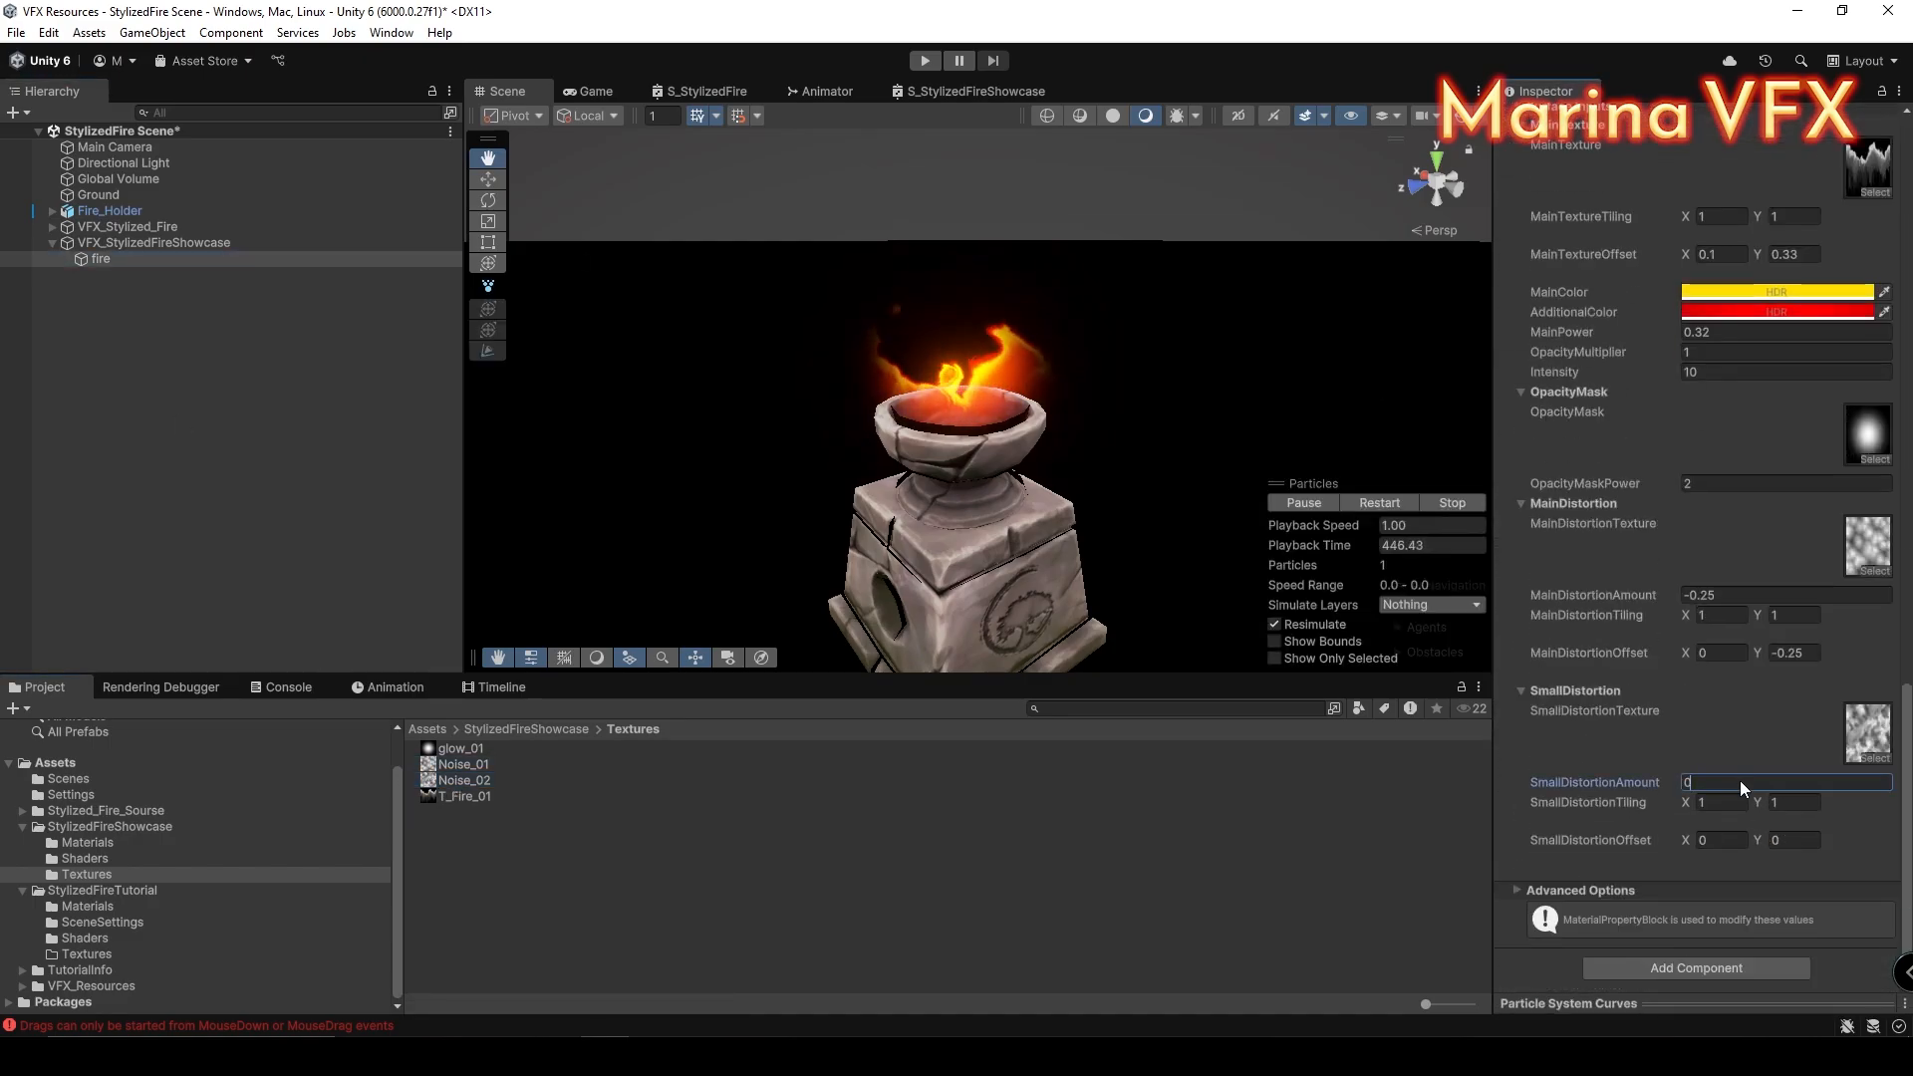
Step: Set SmallDistortionAmount to 0.2, SmallDistortionOffset Y to -0.75 and MainDistortionOffset Y to -0.5
{"action": "left_click", "coordinate": [1740, 781]}
{"action": "left_click", "coordinate": [1793, 840]}
{"action": "type", "text": "-0.5"}
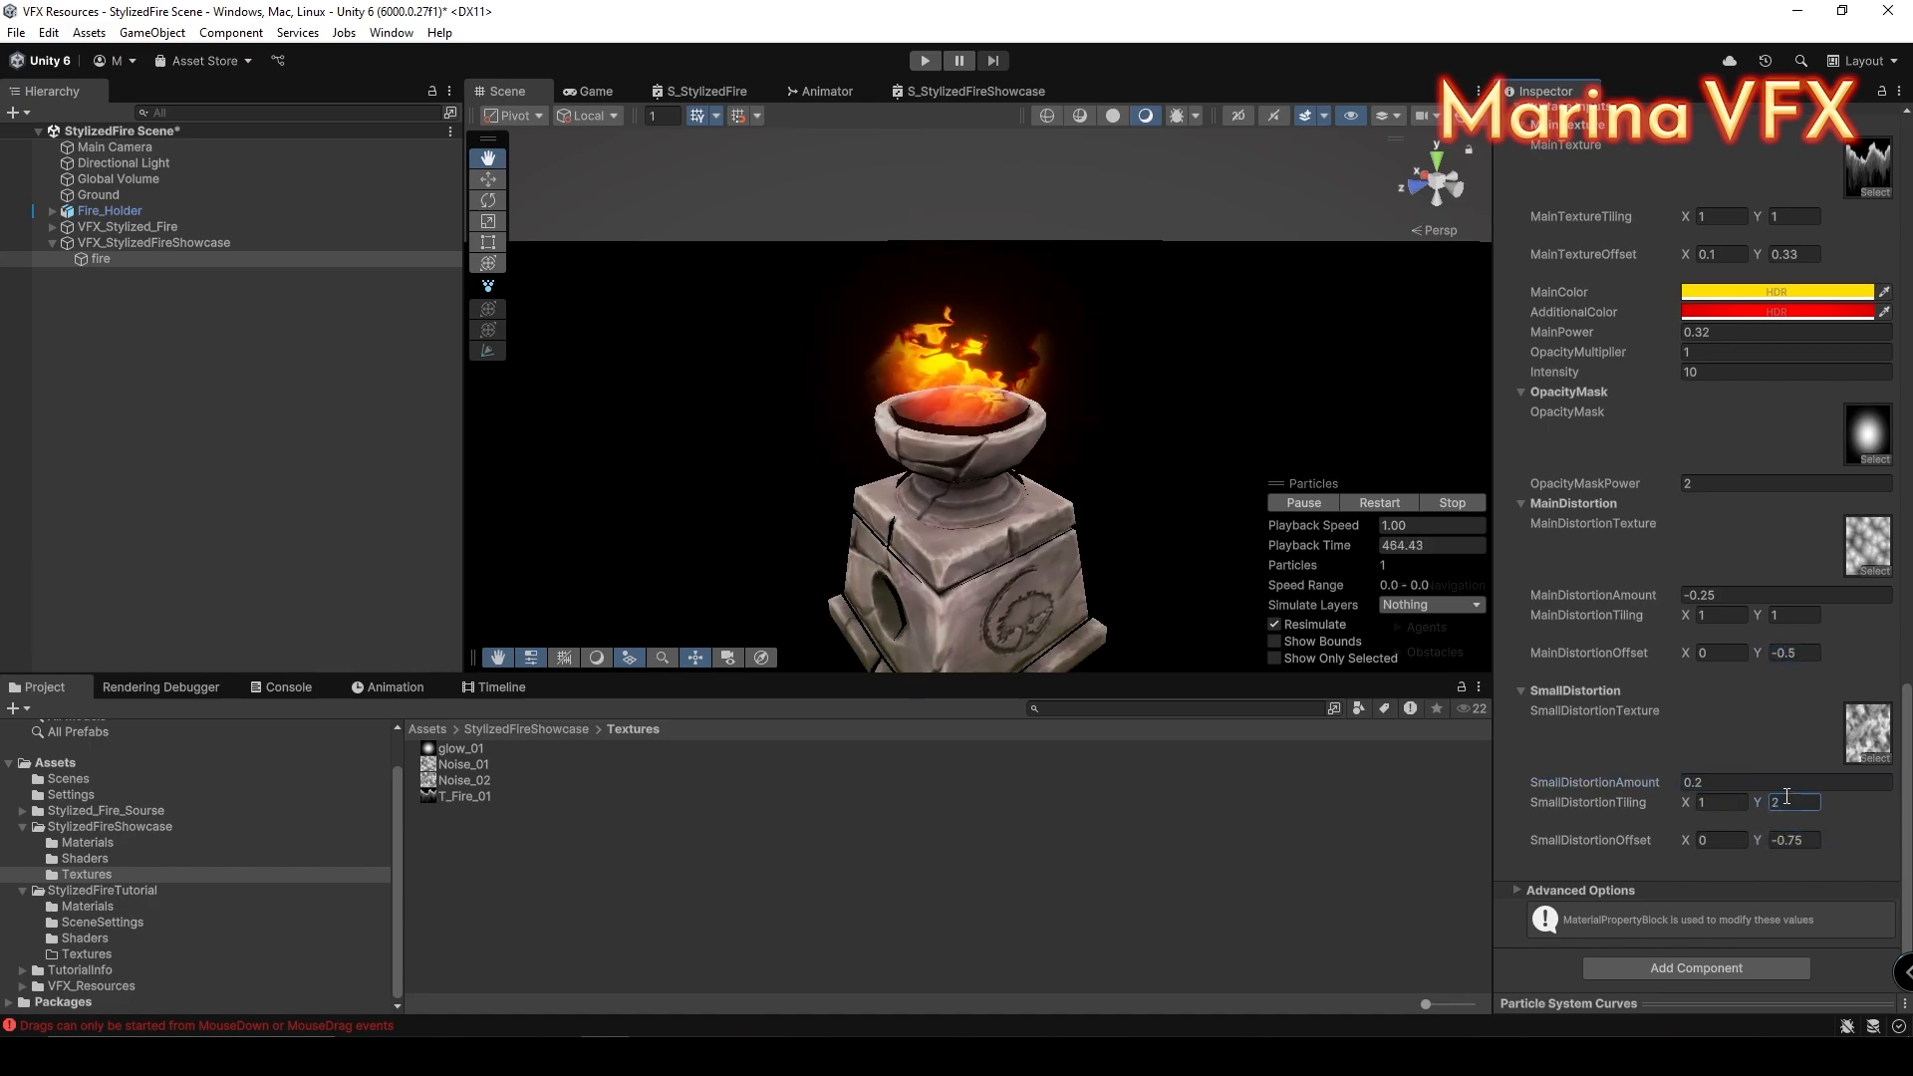
Step: Set the SmallDistortionTiling Y value to 0.5, keeping X at 1
{"action": "left_click", "coordinate": [1796, 803]}
{"action": "type", "text": ".5"}
{"action": "left_click", "coordinate": [1710, 803]}
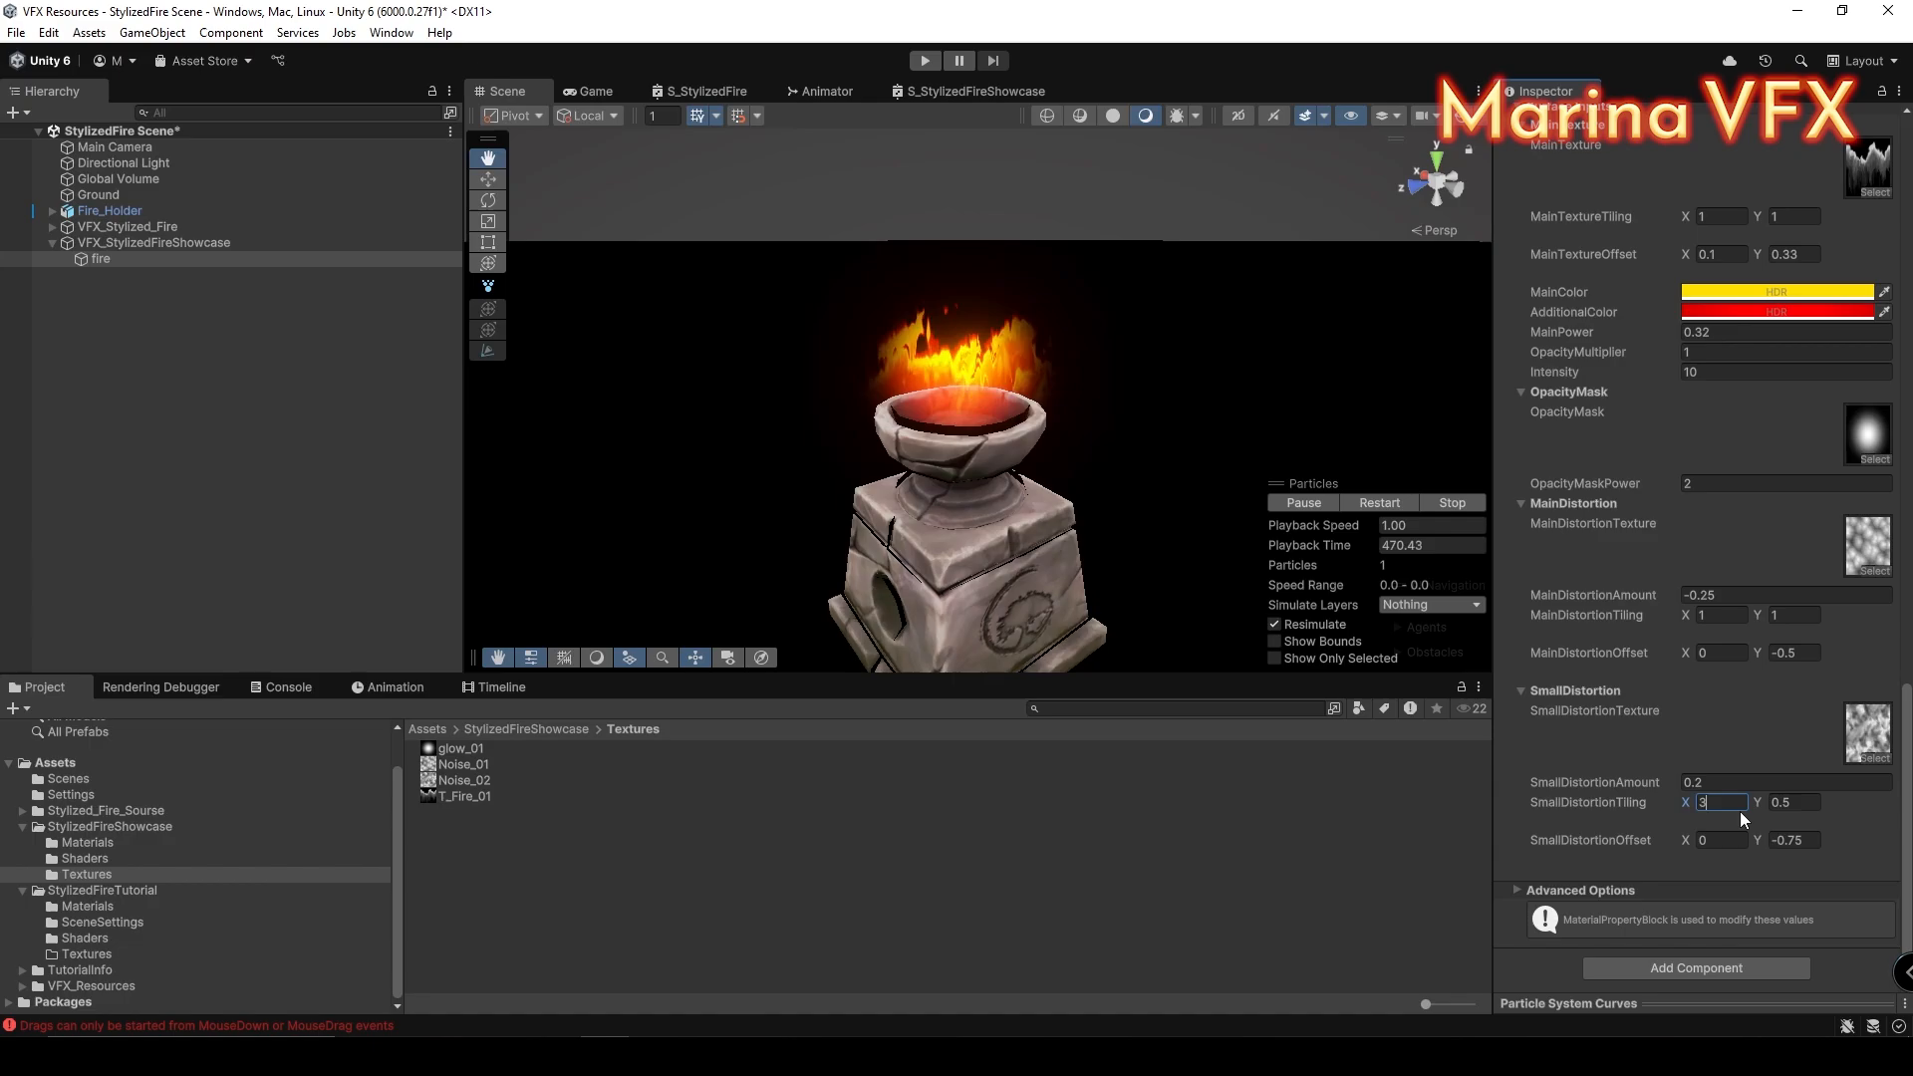
{"action": "key", "text": "Escape"}
{"action": "left_click", "coordinate": [1733, 612]}
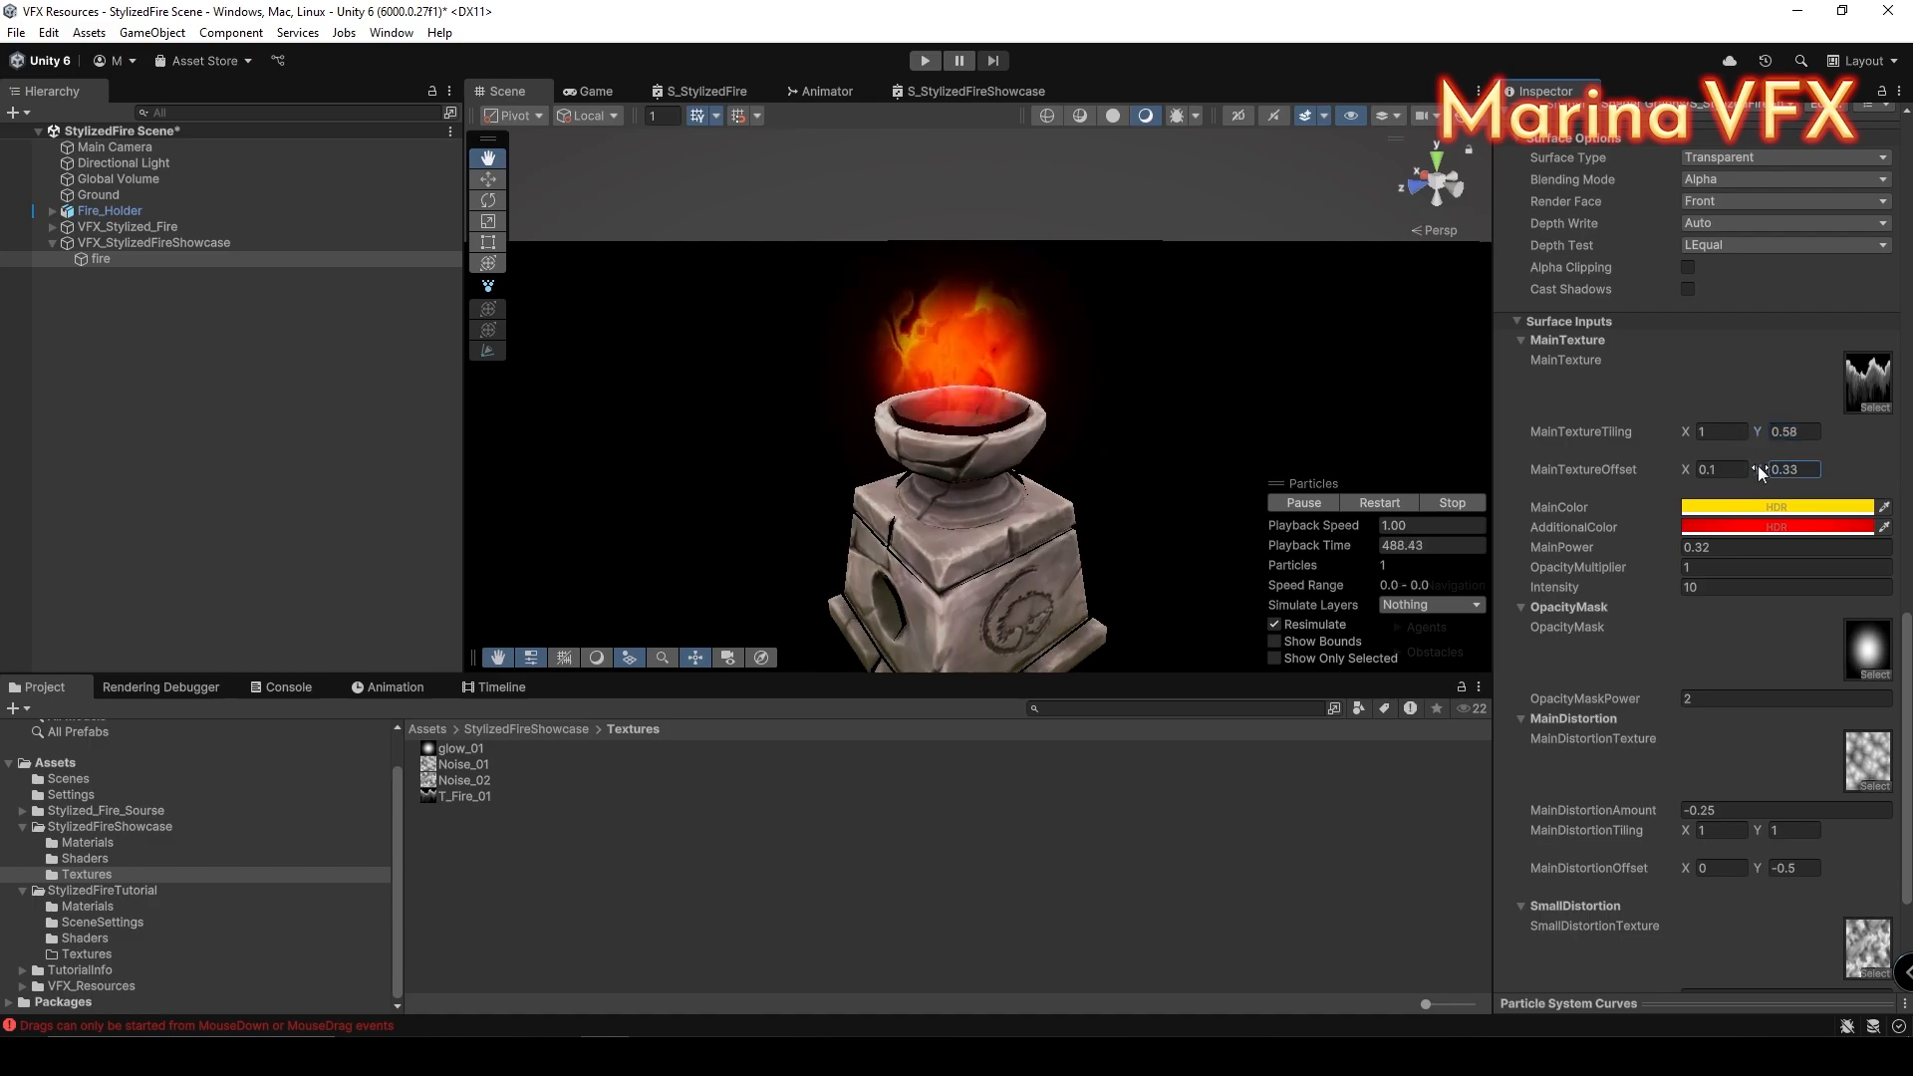
Step: Reset MainTextureTiling Y to 1 and set MainTextureOffset Y to 0.4
{"action": "mouse_move", "coordinate": [1757, 465]}
{"action": "left_mouse_down"}
{"action": "mouse_move", "coordinate": [1772, 477]}
{"action": "mouse_move", "coordinate": [1759, 464]}
{"action": "left_mouse_up"}
{"action": "left_click", "coordinate": [1807, 434]}
{"action": "type", "text": "1"}
{"action": "left_click", "coordinate": [1806, 472]}
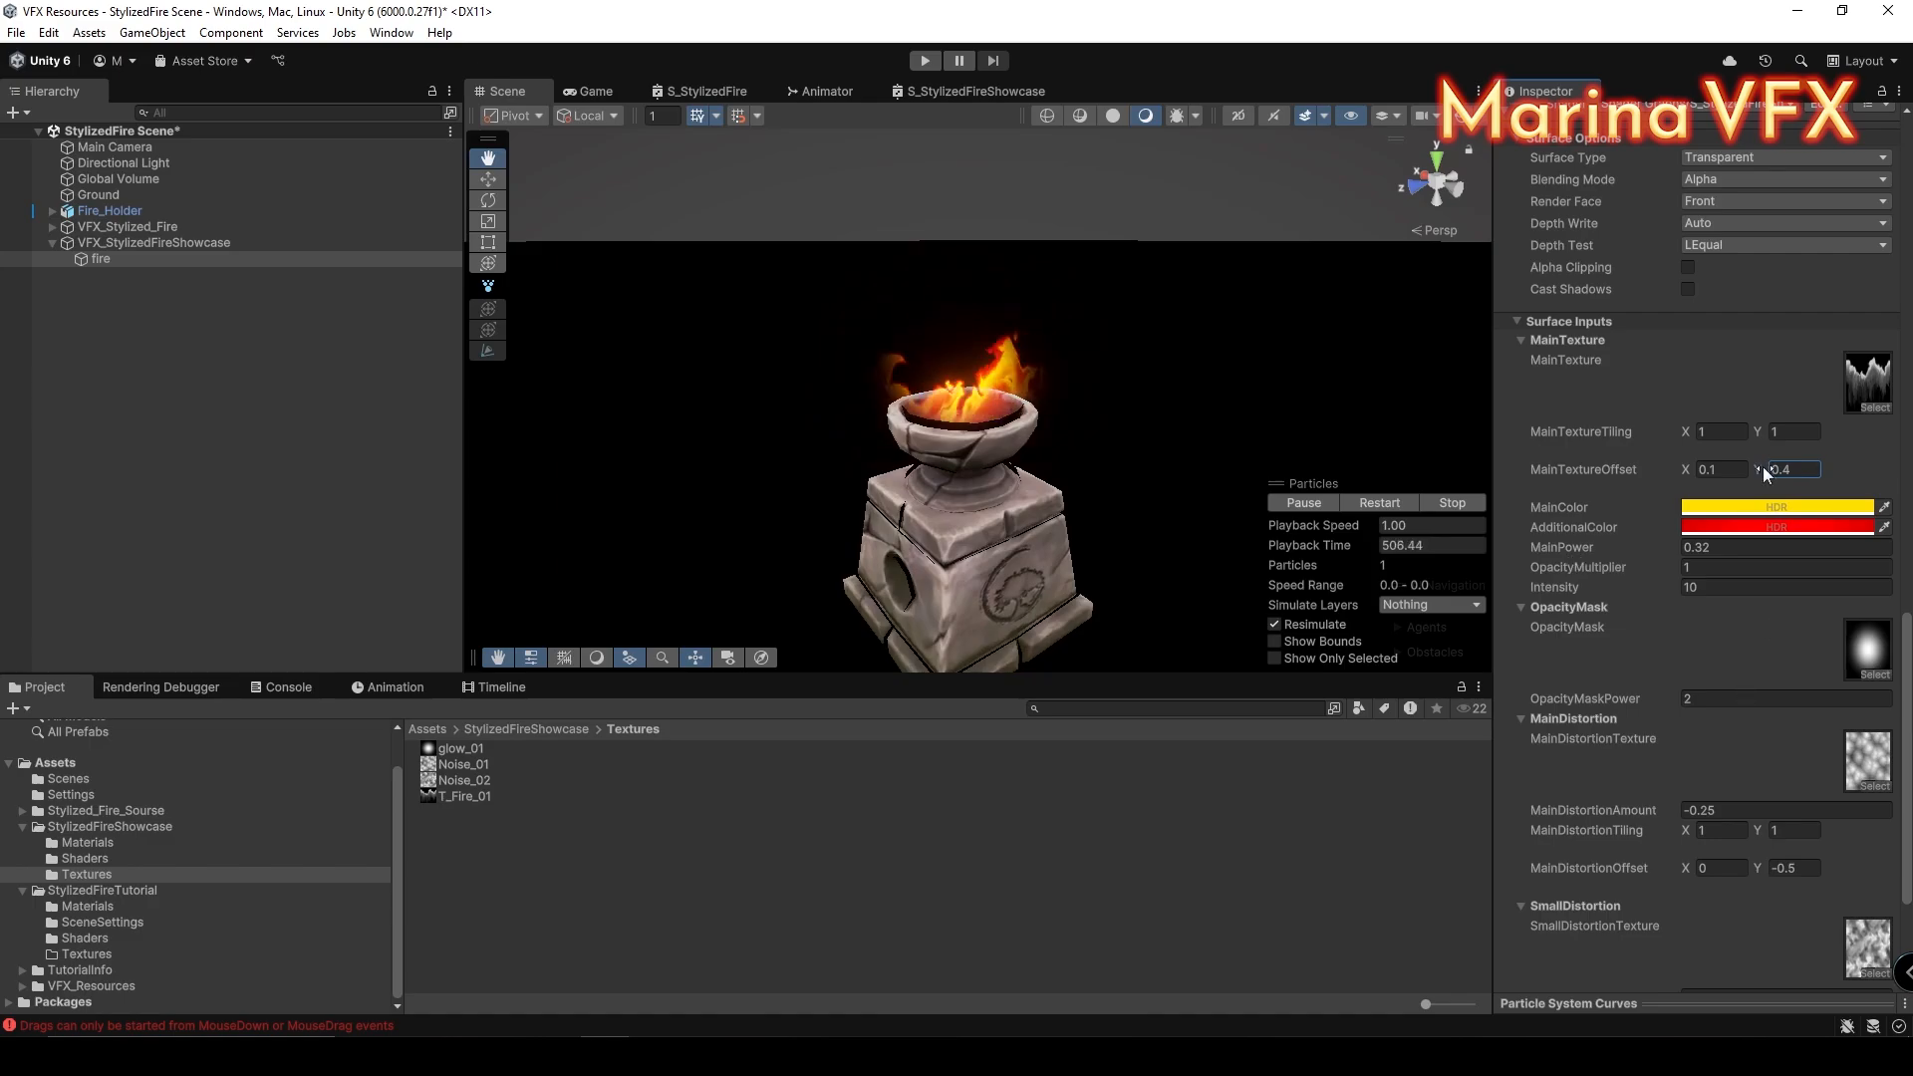
Step: Enable Use Tiling and Offset on the OpacityMask property in the S_StylizedFireShowcase graph and return to the fire material in the Scene view
{"action": "left_click", "coordinate": [986, 87]}
{"action": "right_click", "coordinate": [986, 88]}
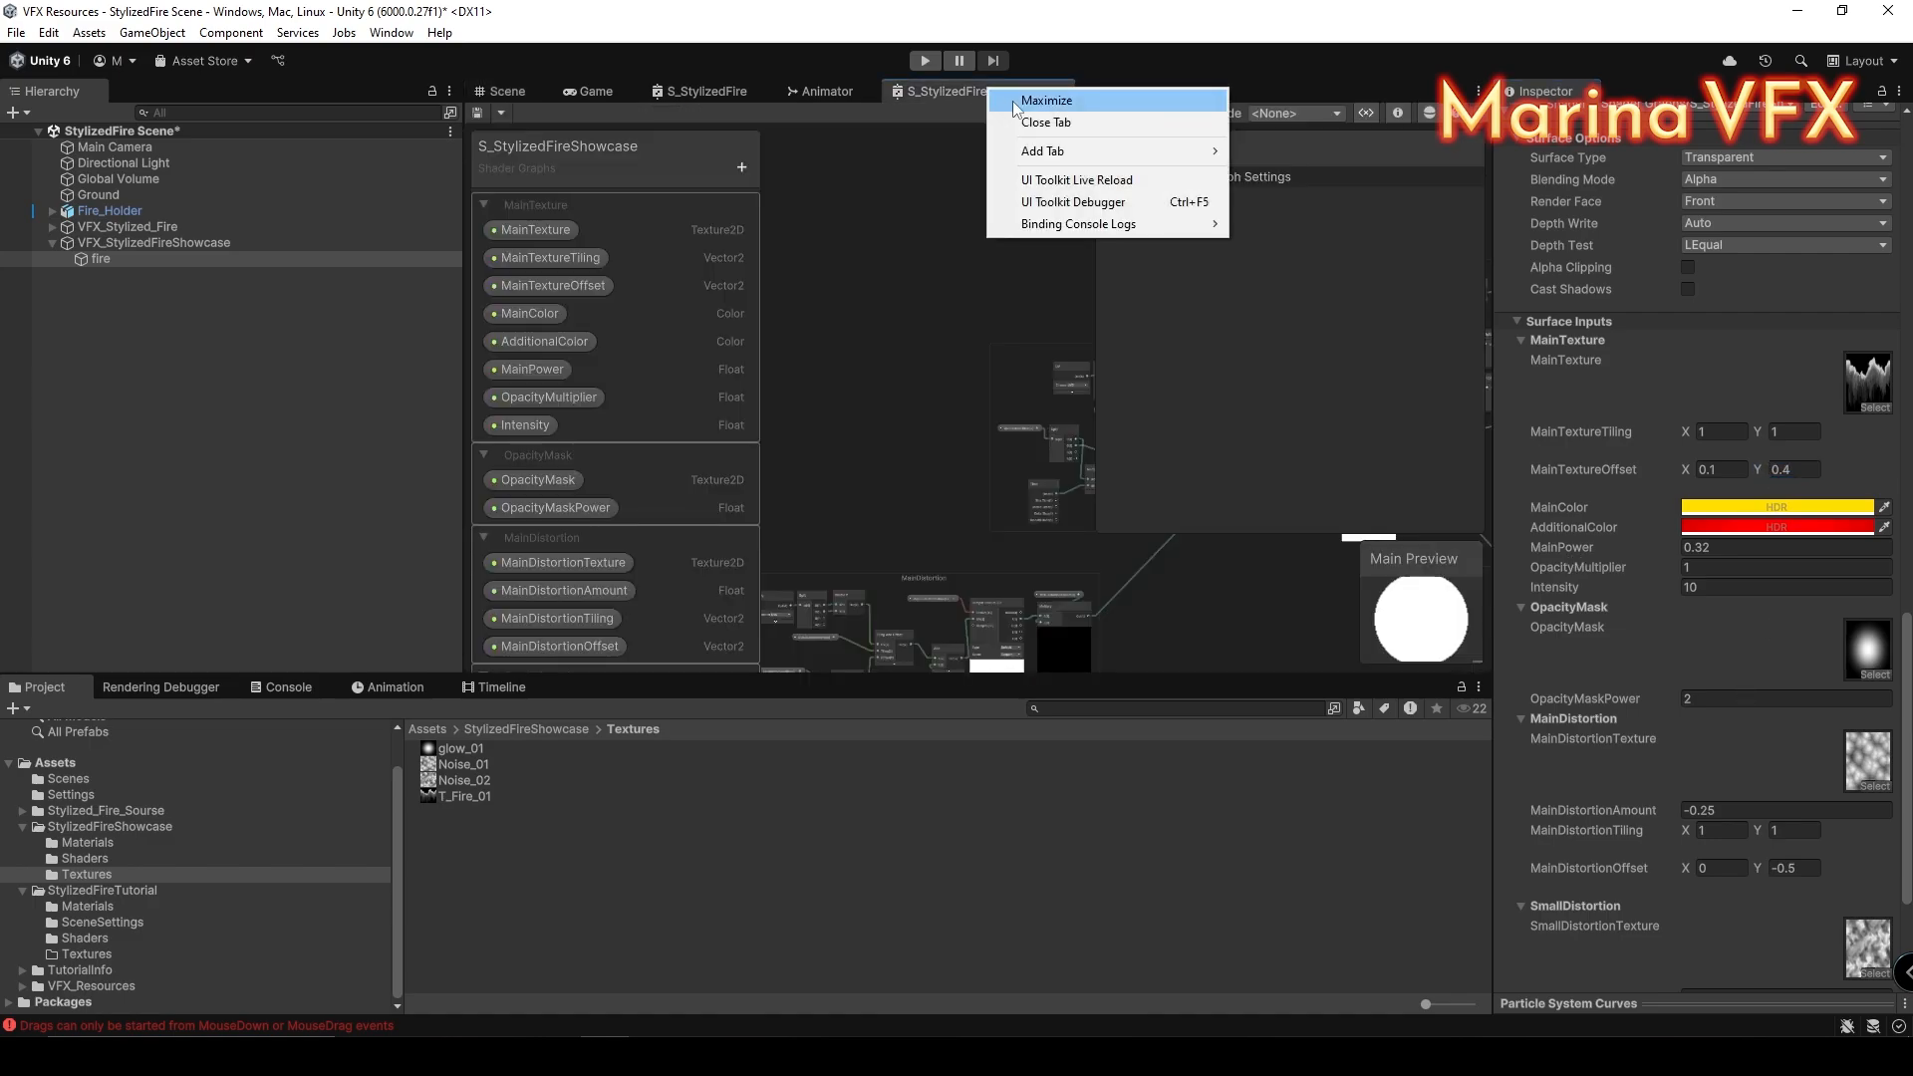
{"action": "left_click", "coordinate": [1013, 100]}
{"action": "scroll", "coordinate": [970, 548], "scroll_direction": "up", "scroll_amount": 5}
{"action": "left_click", "coordinate": [1076, 589]}
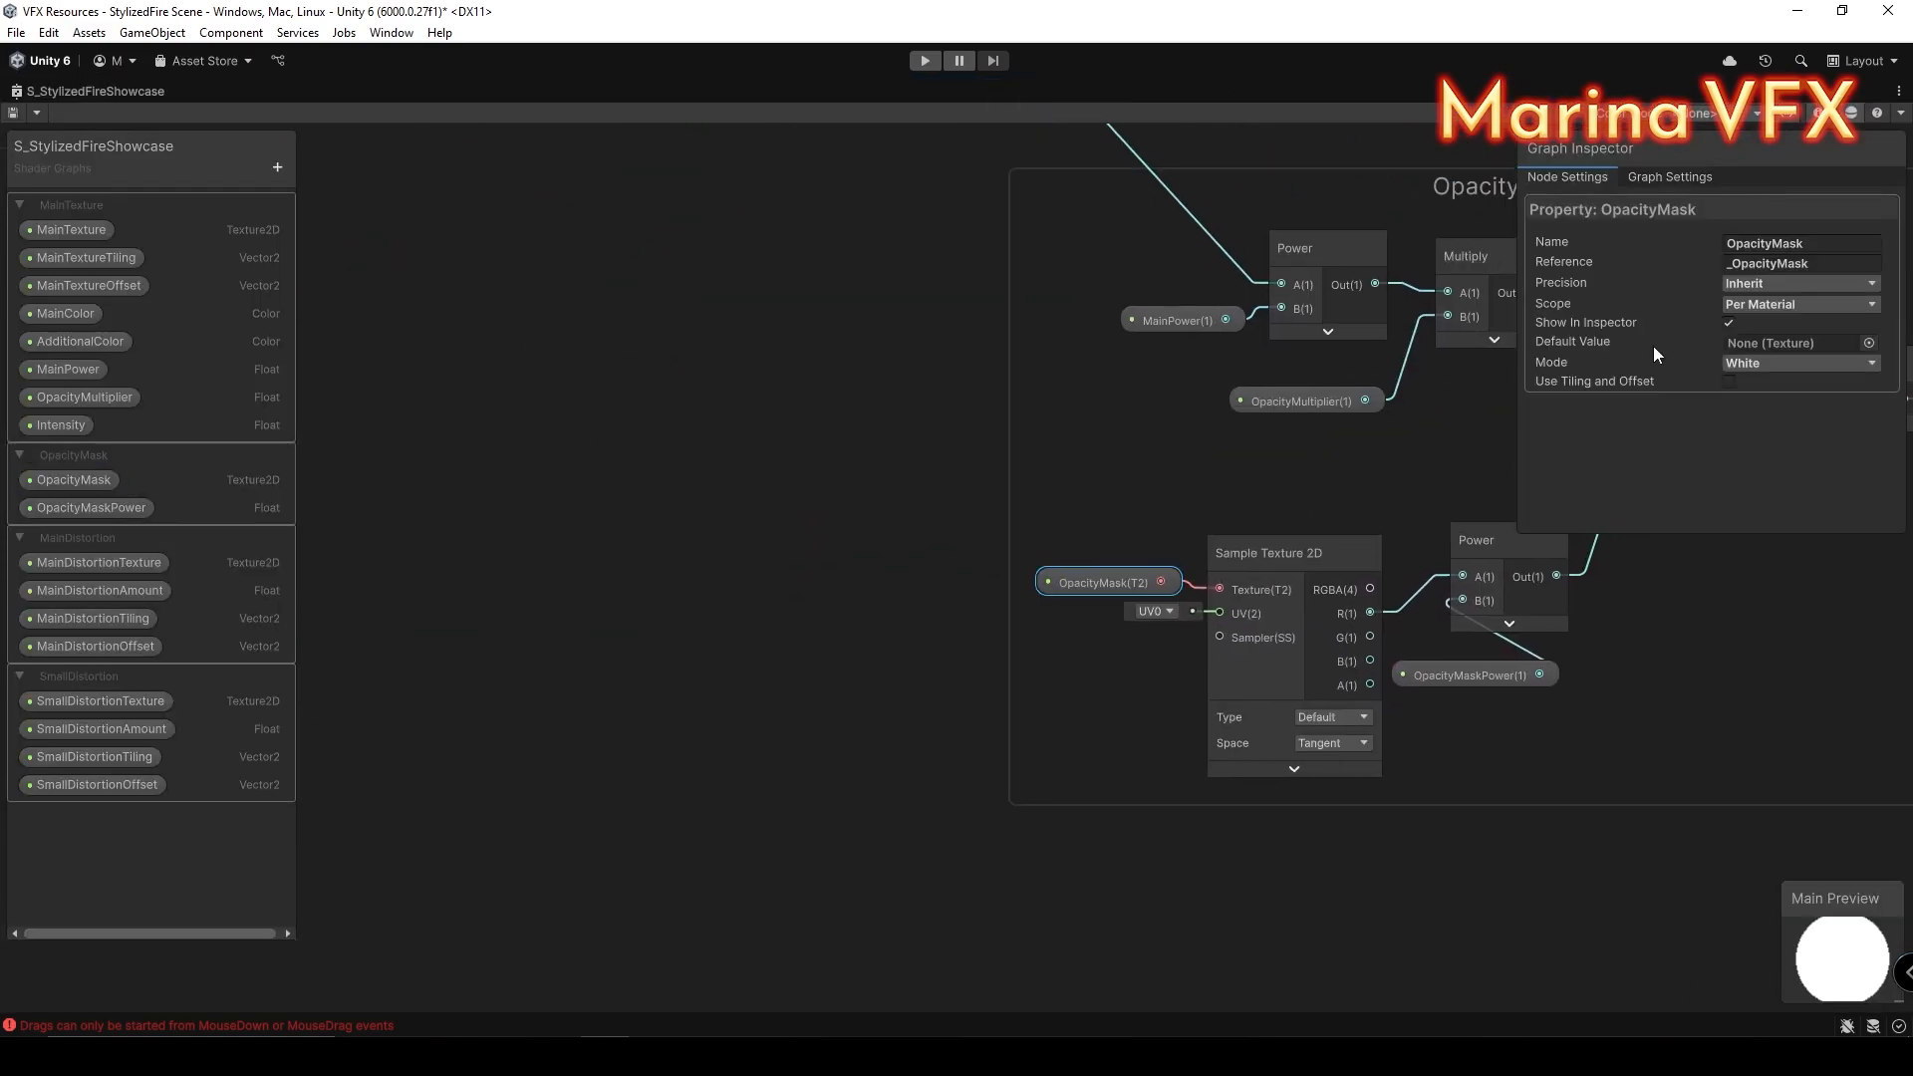
{"action": "left_click", "coordinate": [1728, 382]}
{"action": "right_click", "coordinate": [107, 90]}
{"action": "left_click", "coordinate": [160, 98]}
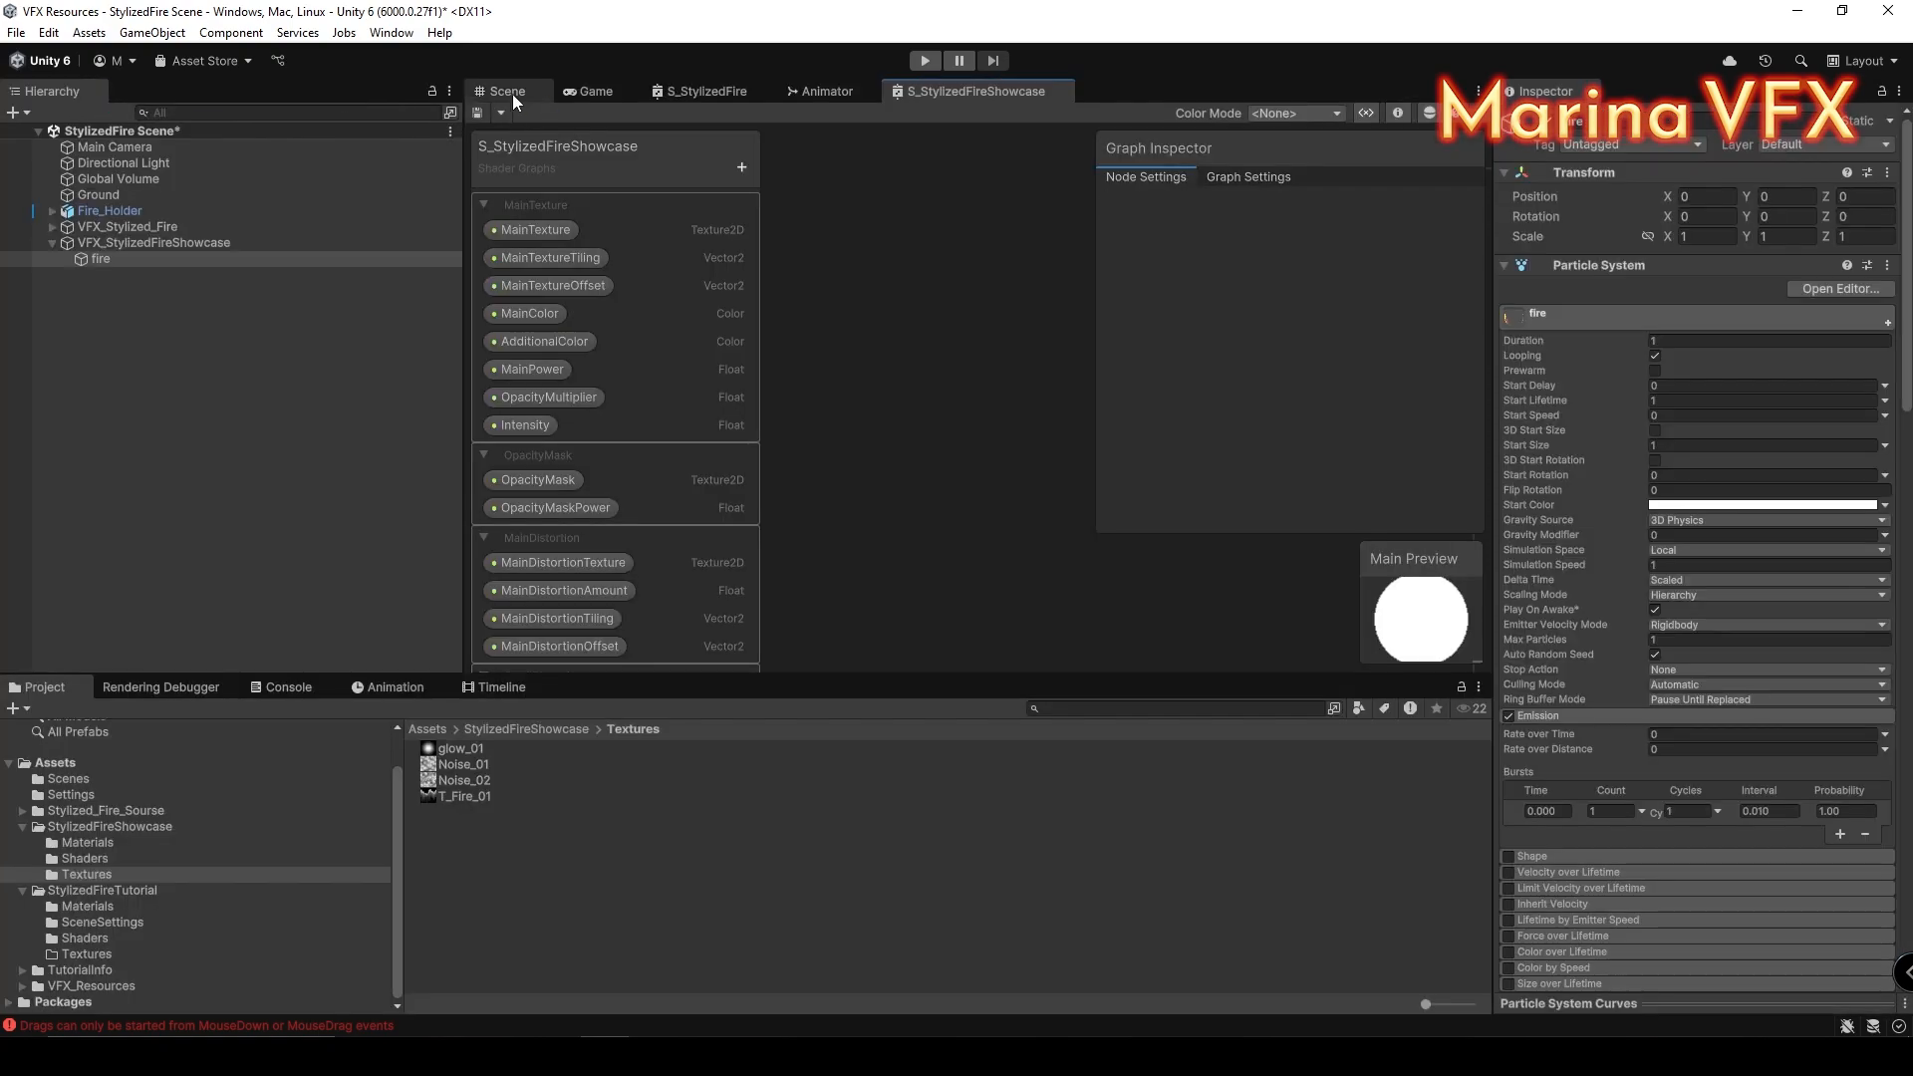
{"action": "left_click", "coordinate": [507, 90]}
{"action": "scroll", "coordinate": [1794, 625], "scroll_direction": "down", "scroll_amount": 10}
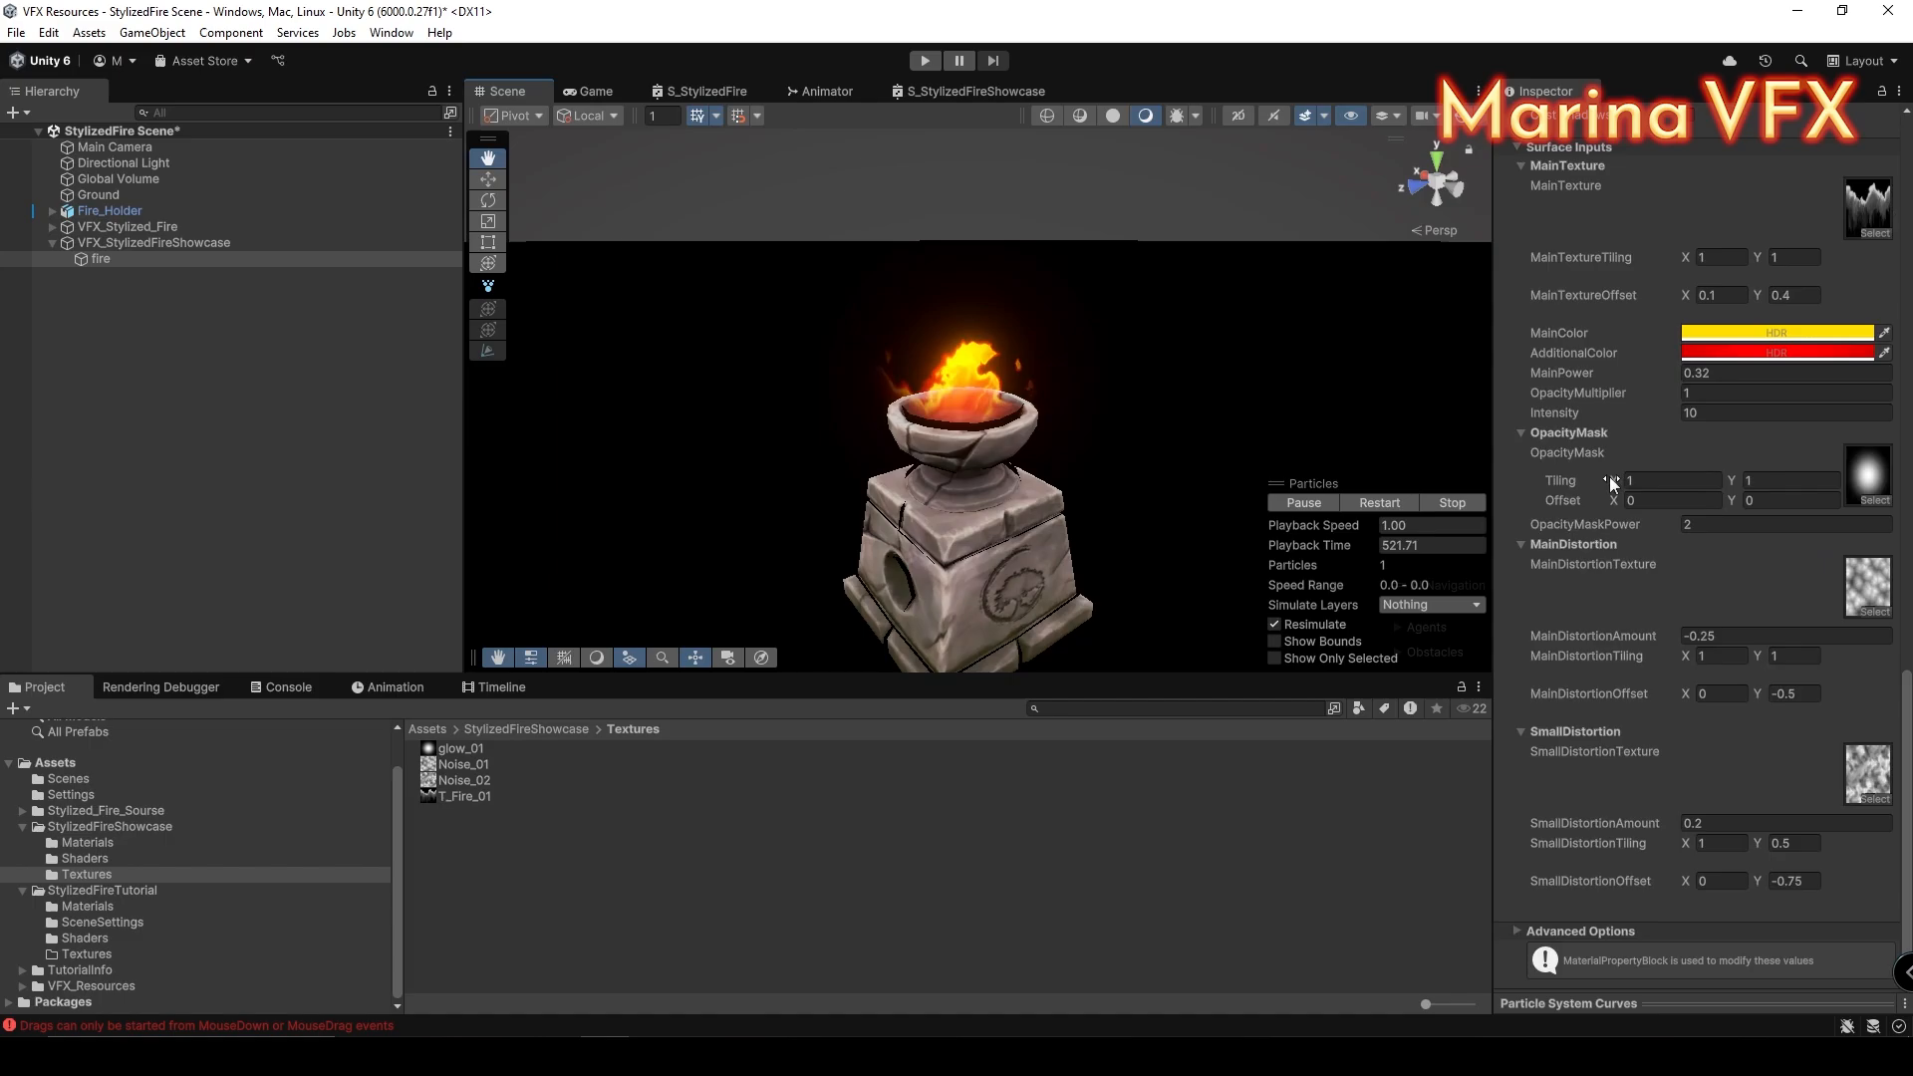
Step: Try different OpacityMask tiling and offset values on the fire material, including an offset Y of -0.12
{"action": "mouse_move", "coordinate": [1610, 476]}
{"action": "left_mouse_down"}
{"action": "mouse_move", "coordinate": [1644, 484]}
{"action": "mouse_move", "coordinate": [1609, 498]}
{"action": "left_mouse_up"}
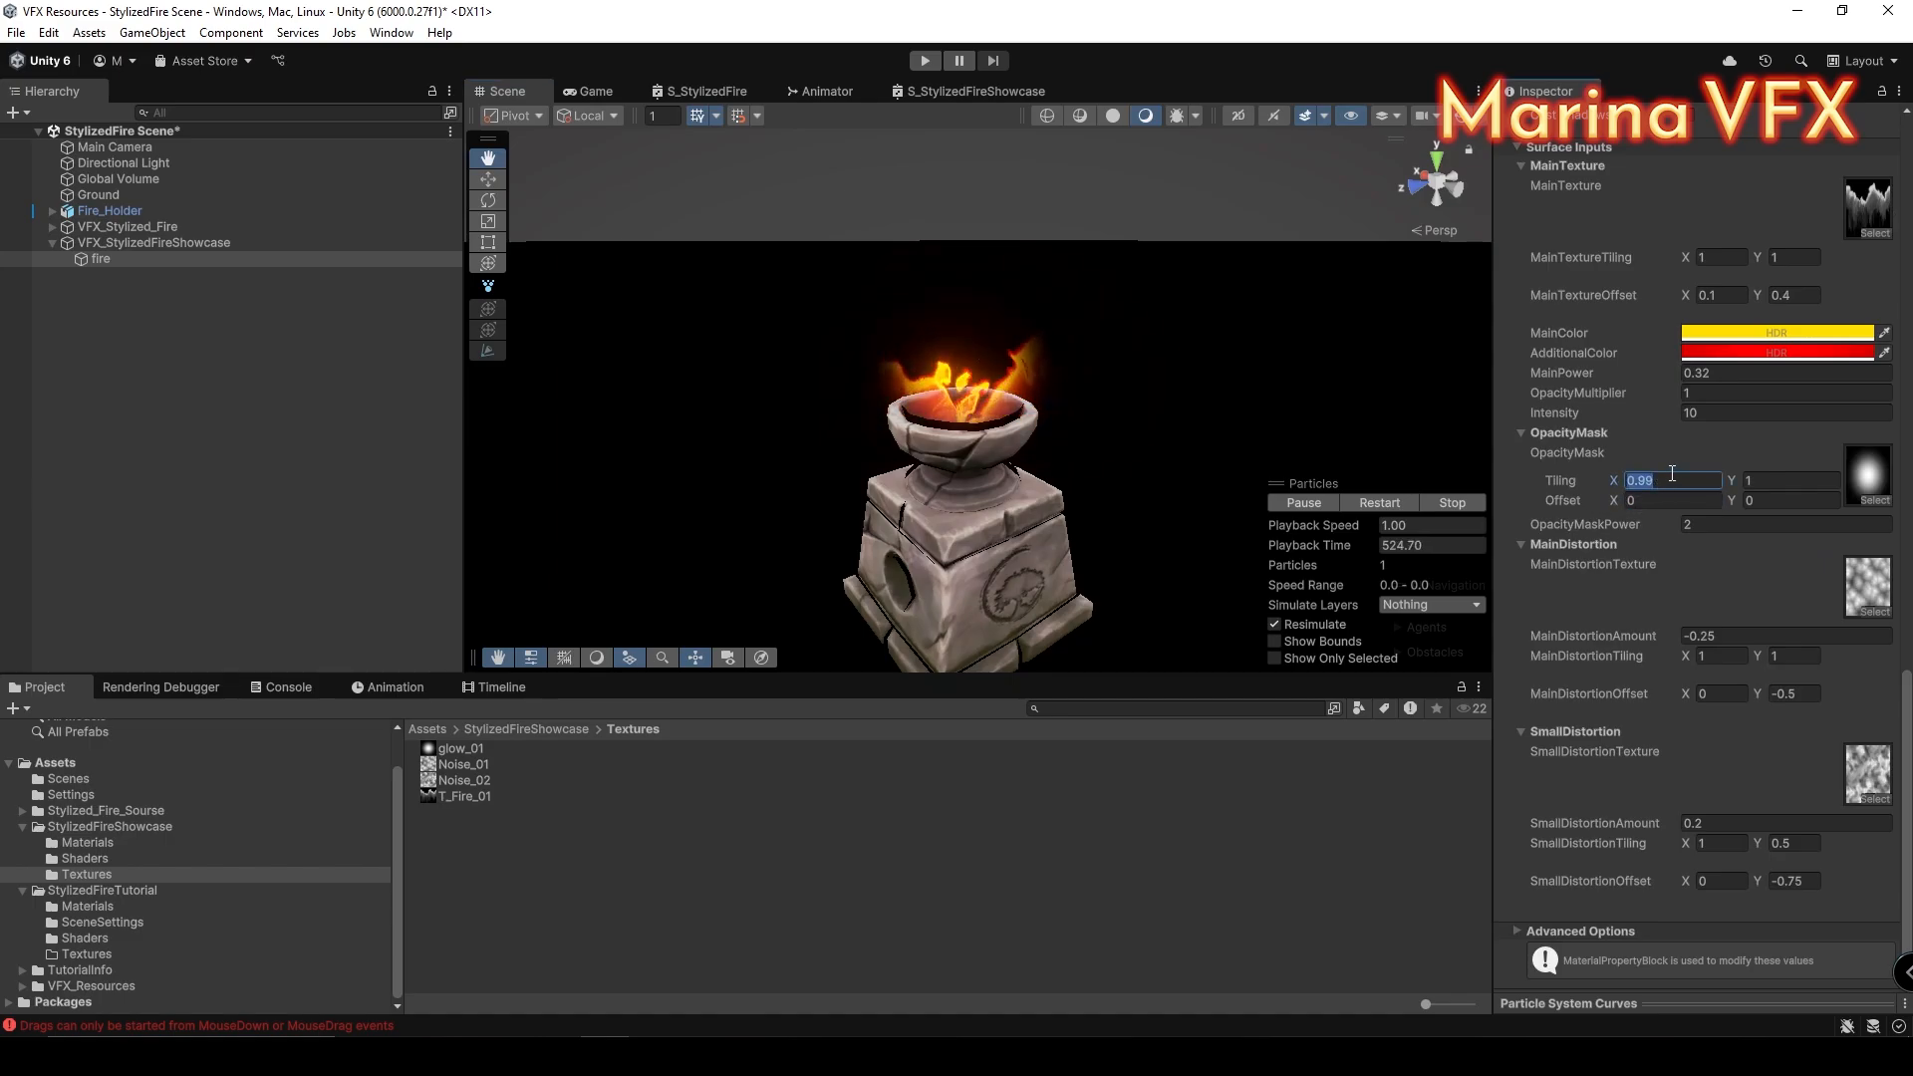
{"action": "mouse_move", "coordinate": [1734, 504]}
{"action": "left_mouse_down"}
{"action": "mouse_move", "coordinate": [1752, 504]}
{"action": "mouse_move", "coordinate": [1716, 506]}
{"action": "mouse_move", "coordinate": [1784, 512]}
{"action": "mouse_move", "coordinate": [1741, 494]}
{"action": "left_mouse_up"}
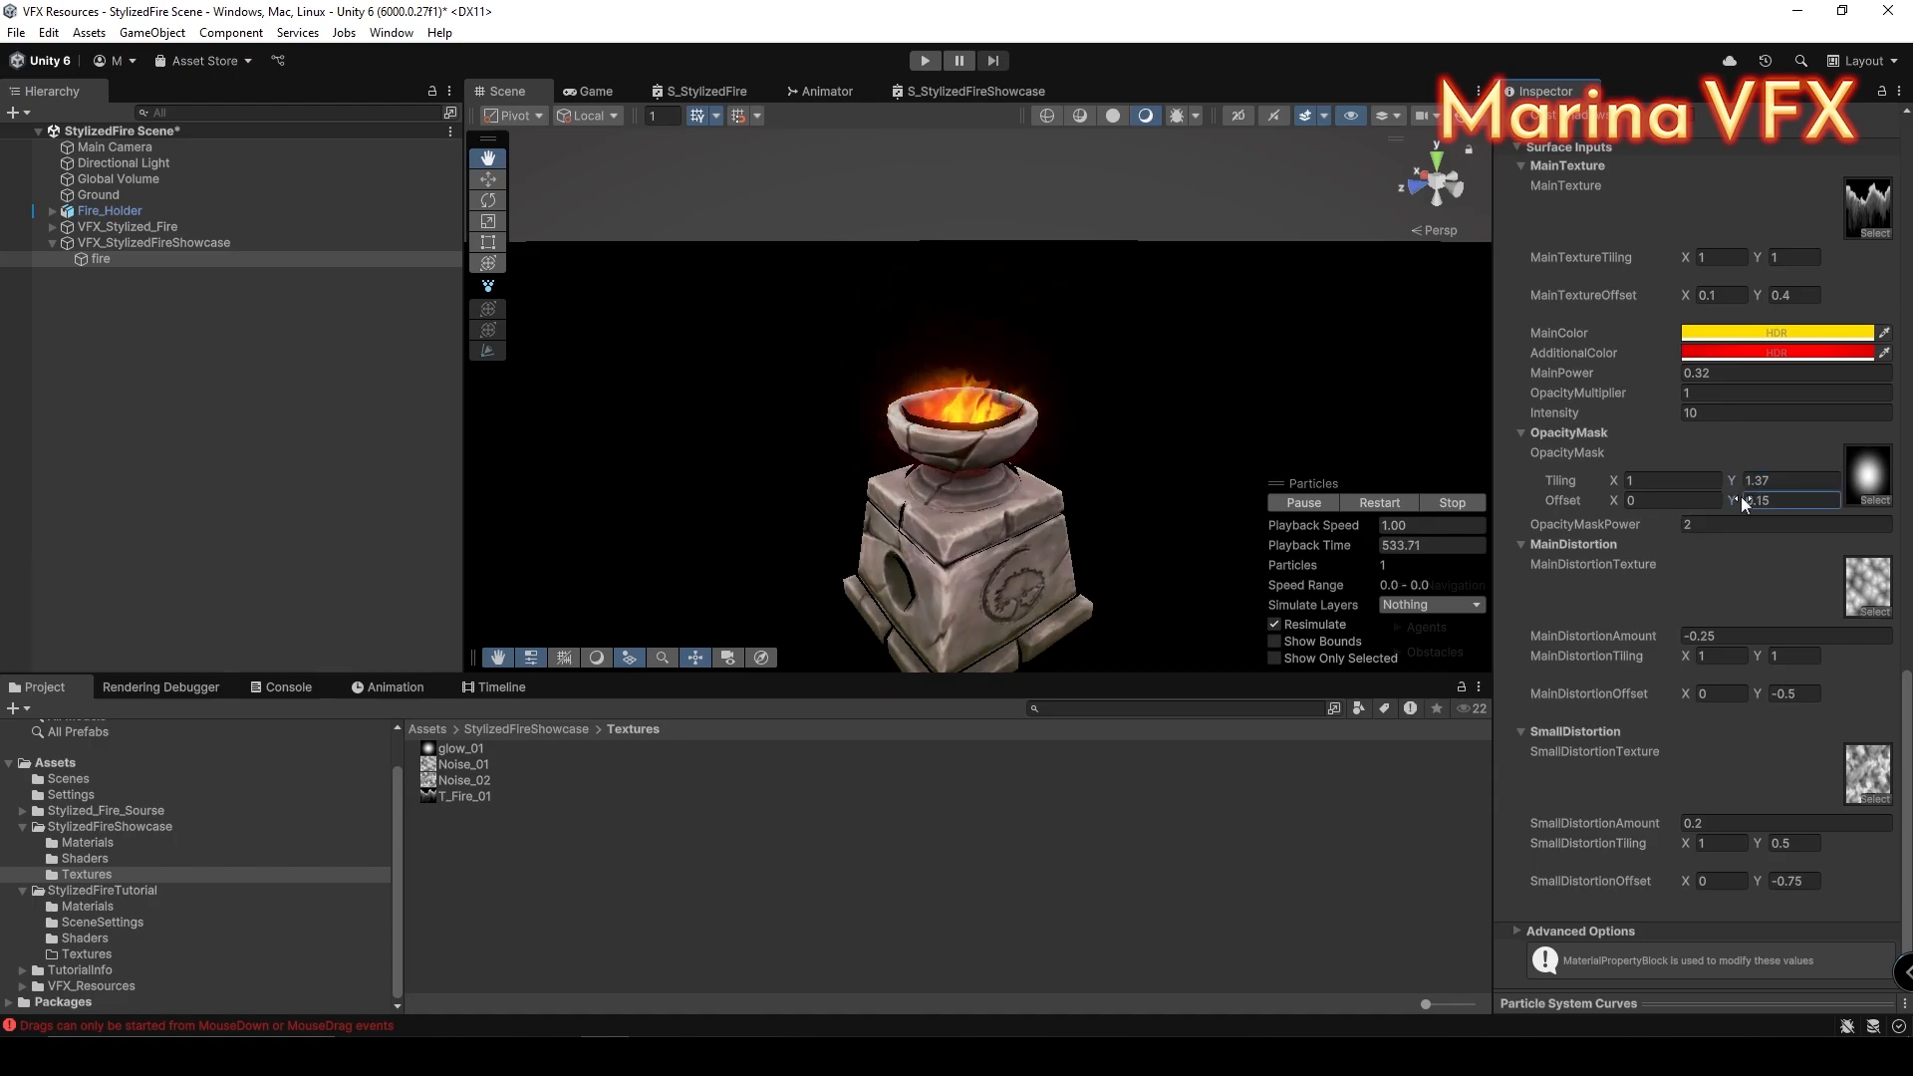
{"action": "left_click", "coordinate": [1780, 481]}
{"action": "type", "text": "1"}
{"action": "left_click", "coordinate": [1785, 503]}
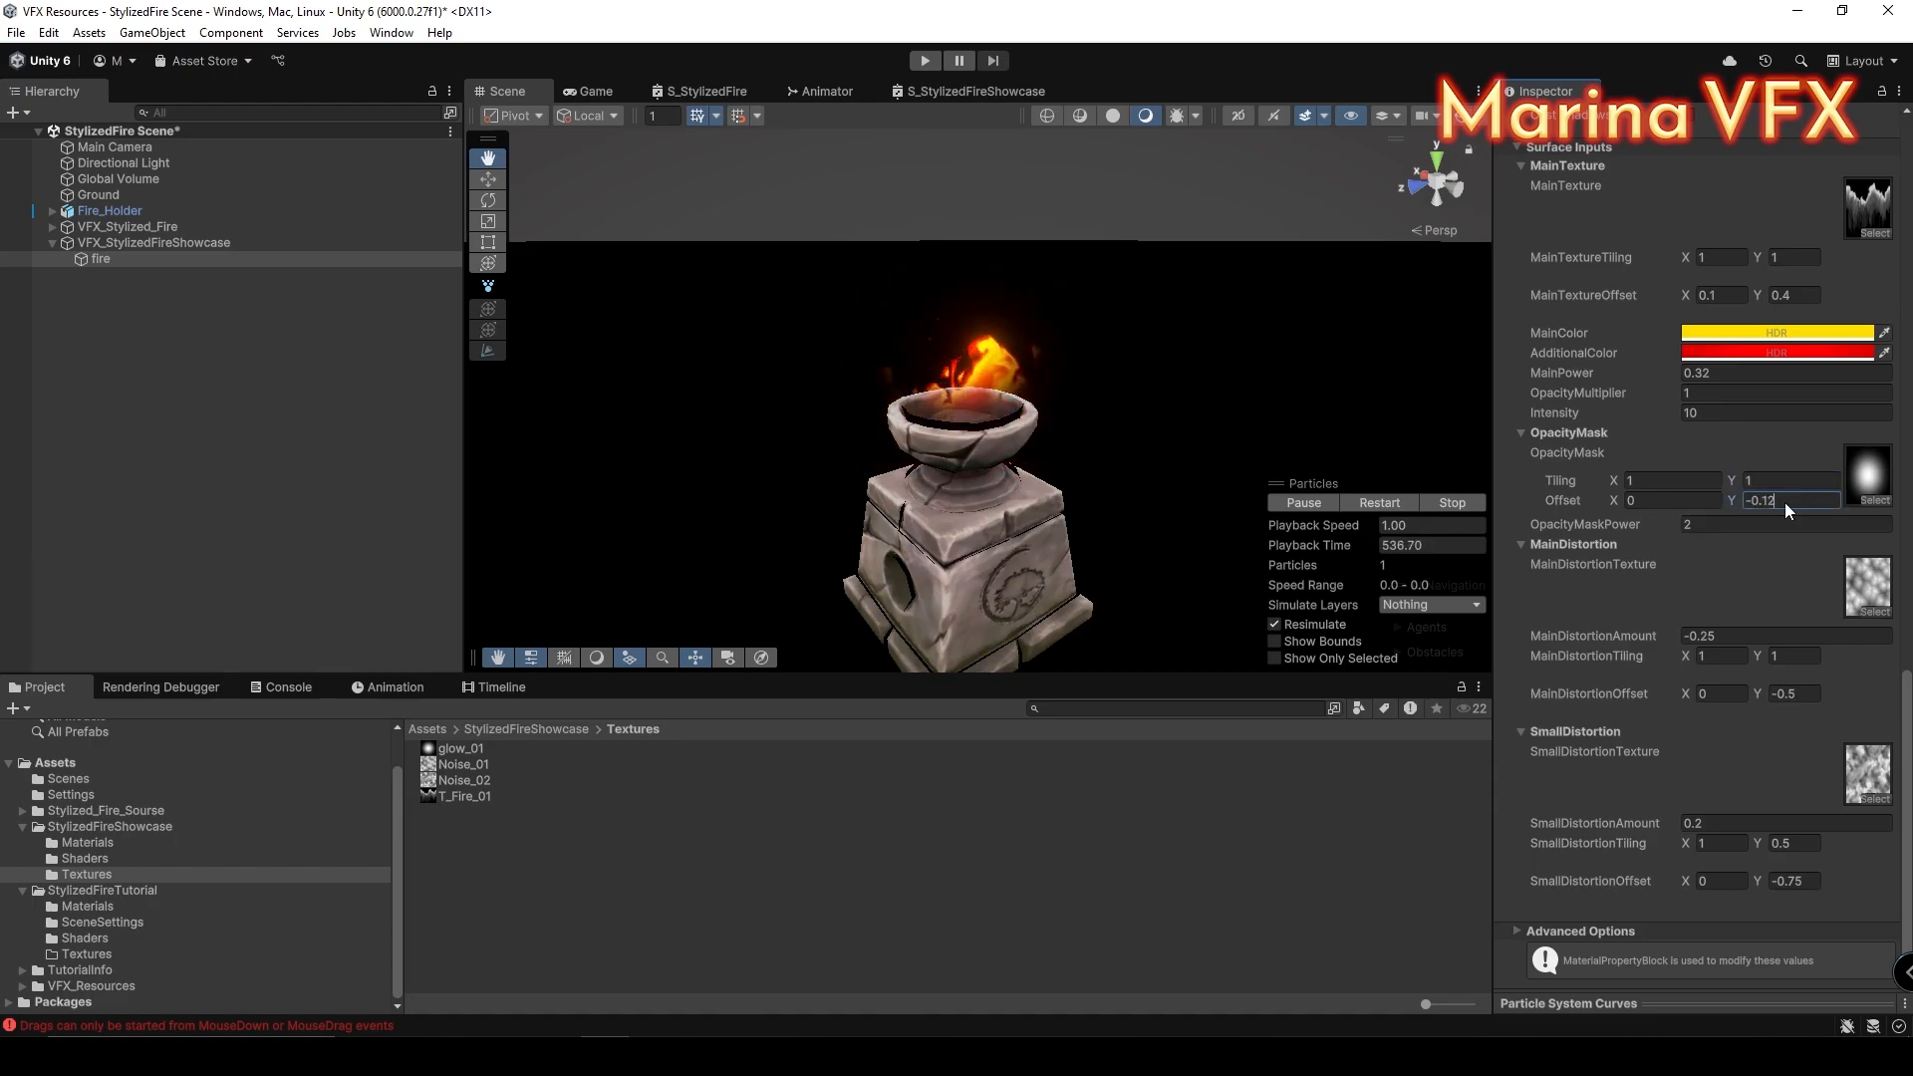
Step: Try a start size of 2 on the fire particle system
{"action": "scroll", "coordinate": [1807, 601], "scroll_direction": "up", "scroll_amount": 15}
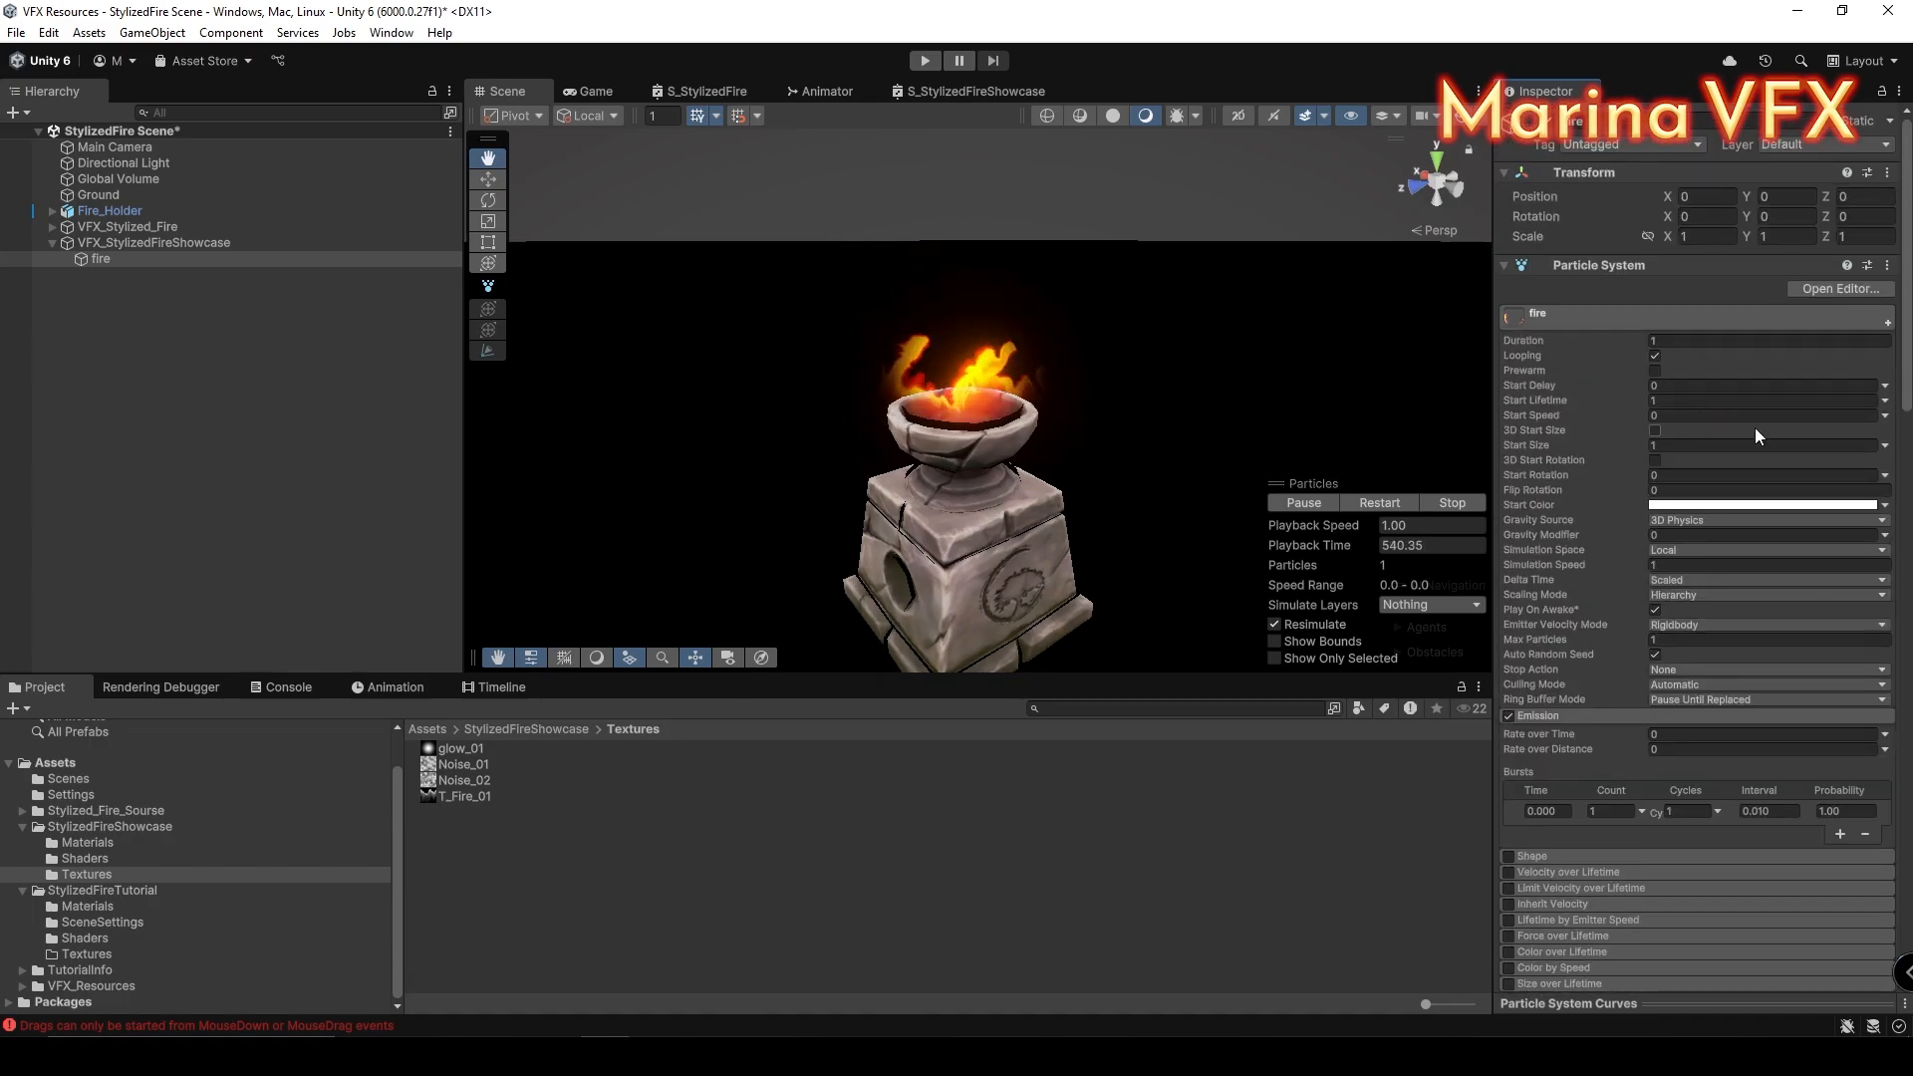
{"action": "left_click", "coordinate": [1674, 446]}
{"action": "type", "text": "2"}
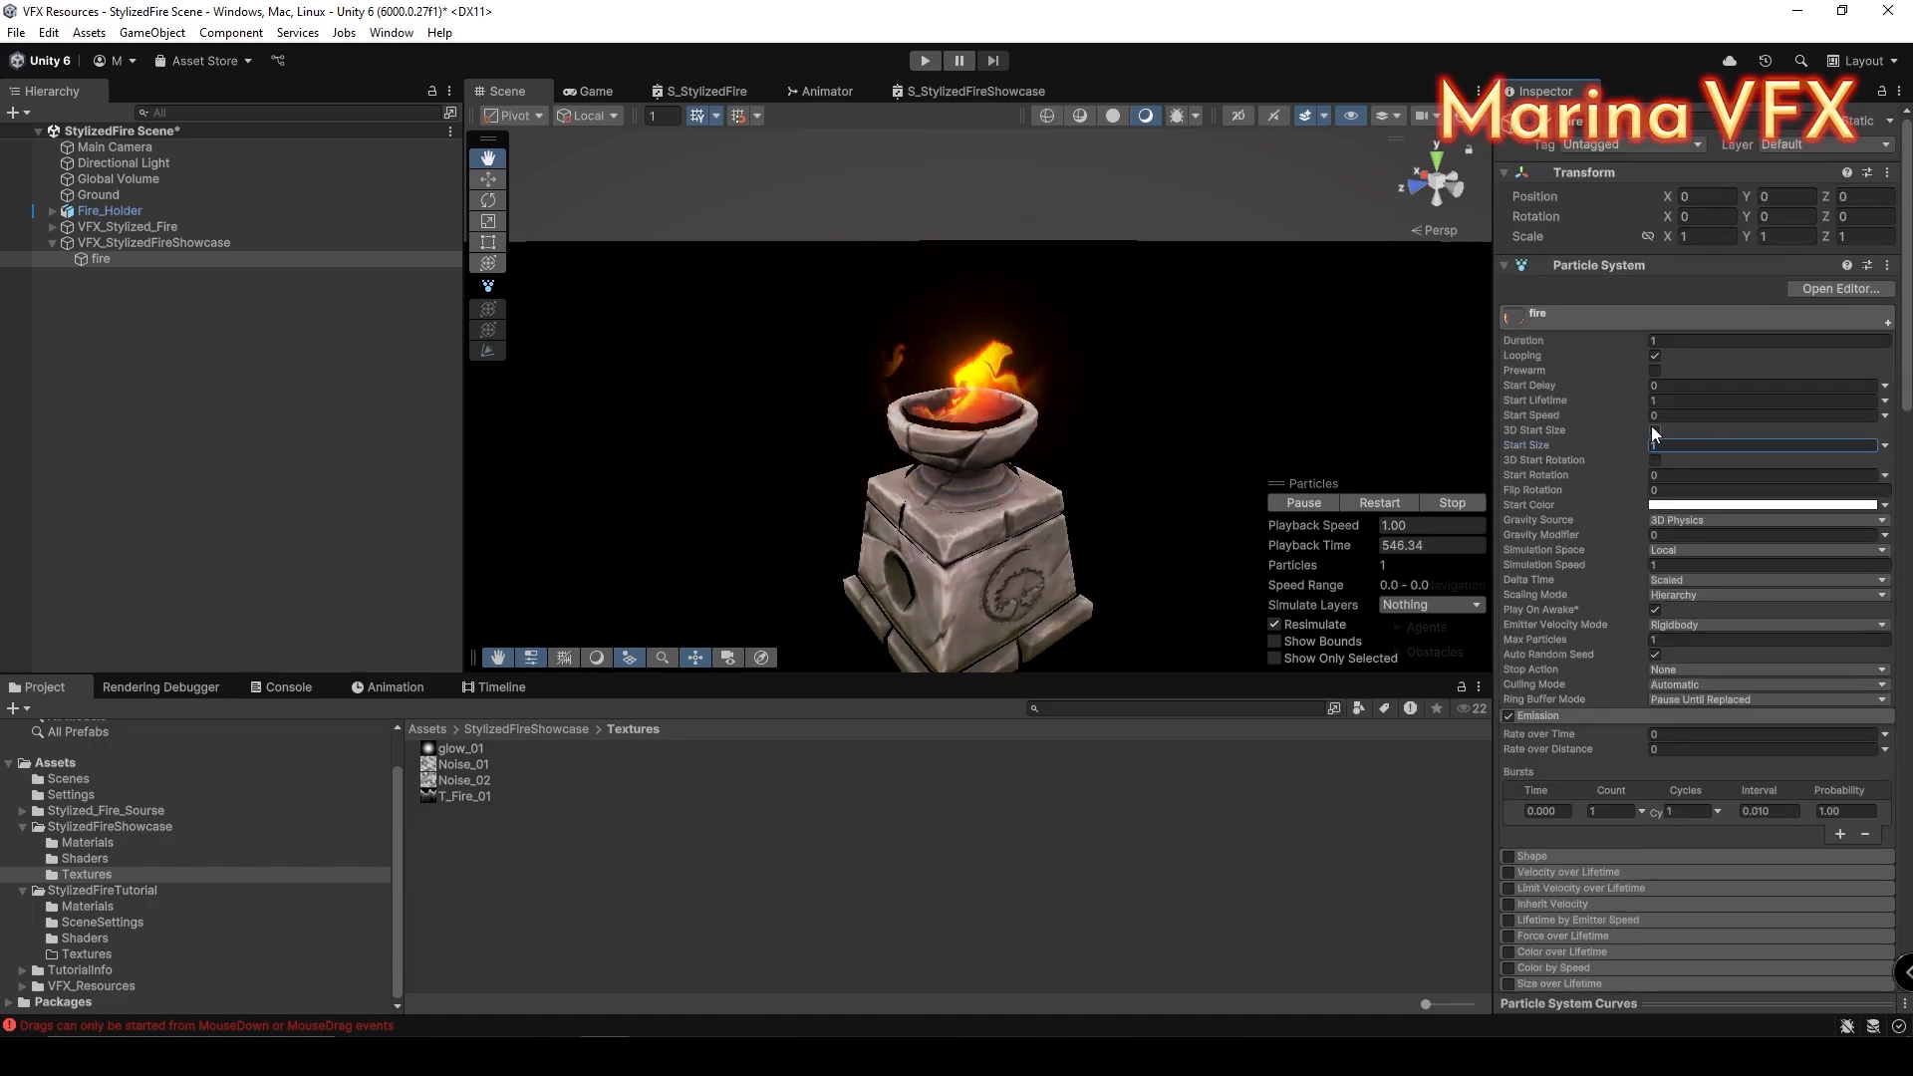
{"action": "key", "text": "Return"}
Step: Set the fire material's MainTextureOffset Y to 0.25
{"action": "scroll", "coordinate": [1750, 654], "scroll_direction": "down", "scroll_amount": 15}
{"action": "scroll", "coordinate": [1750, 655], "scroll_direction": "down", "scroll_amount": 3}
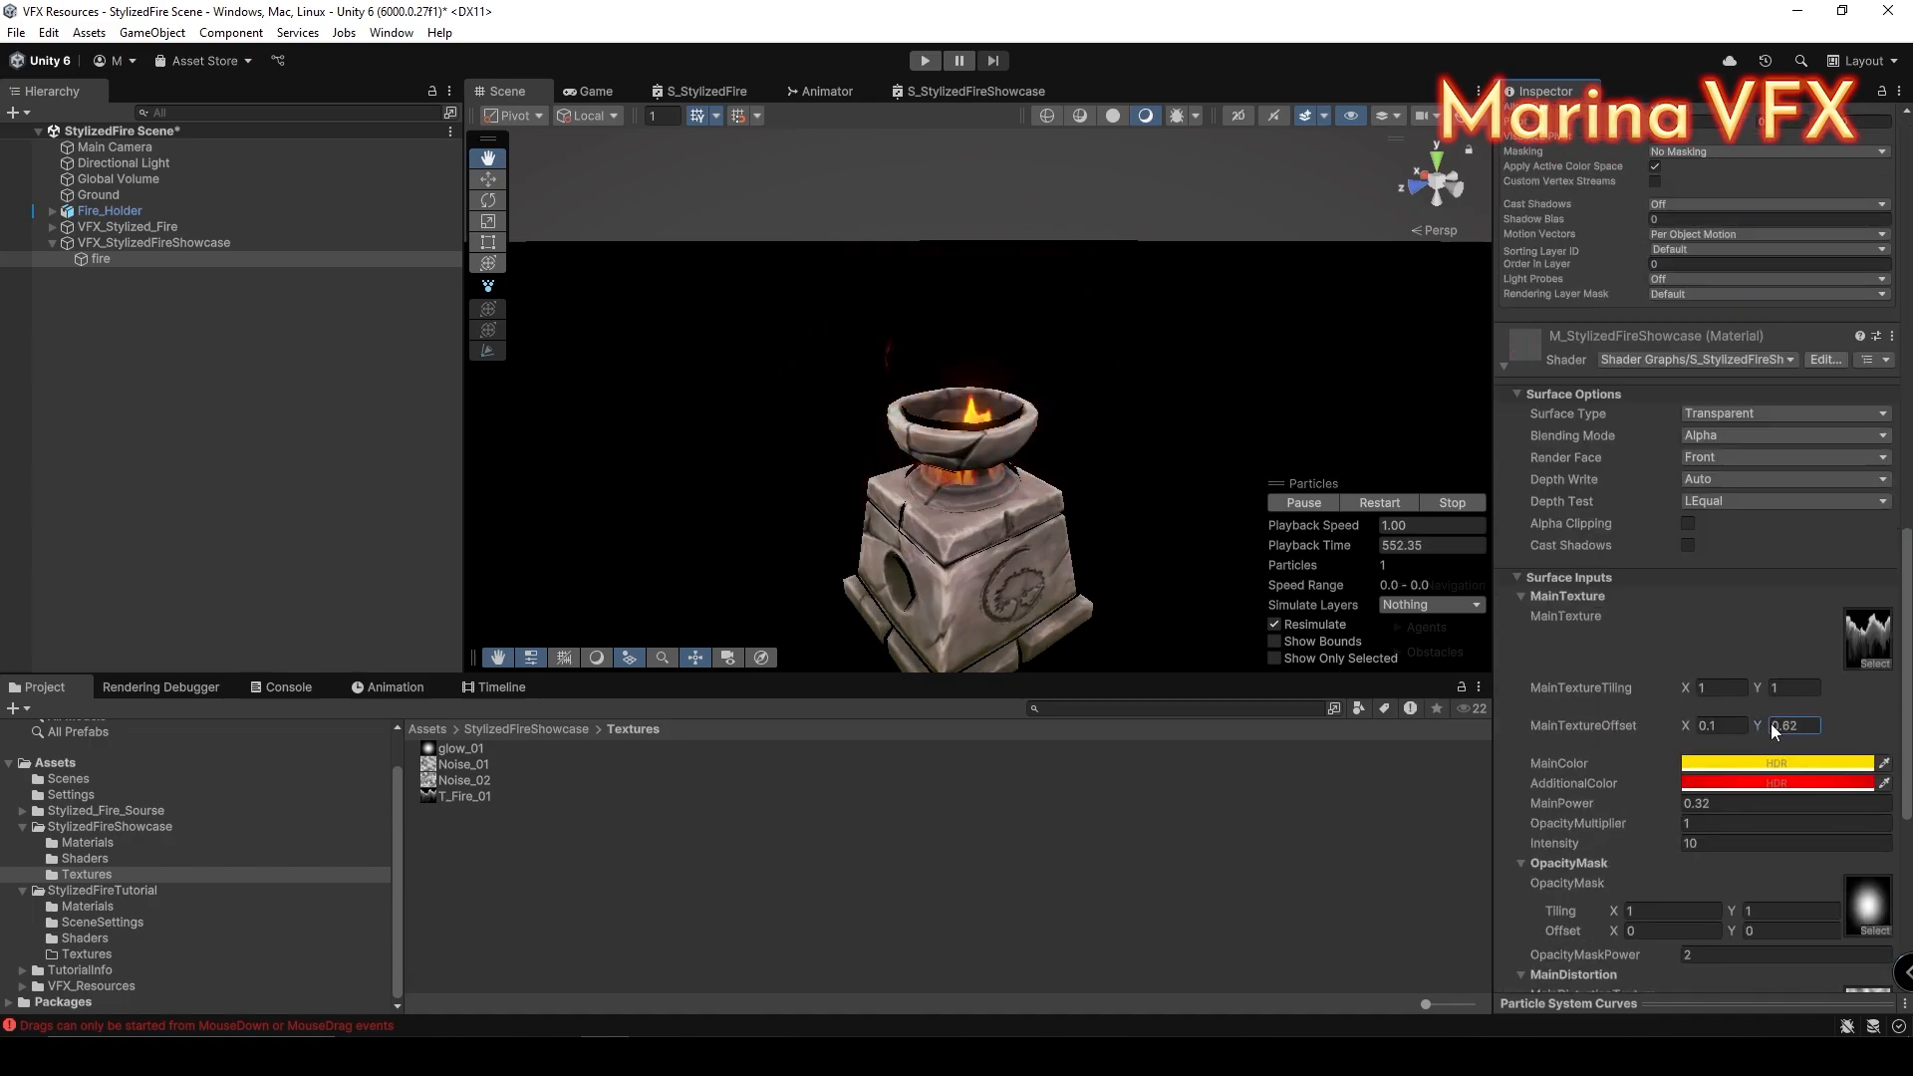
{"action": "left_click", "coordinate": [1798, 725]}
{"action": "type", "text": ".25"}
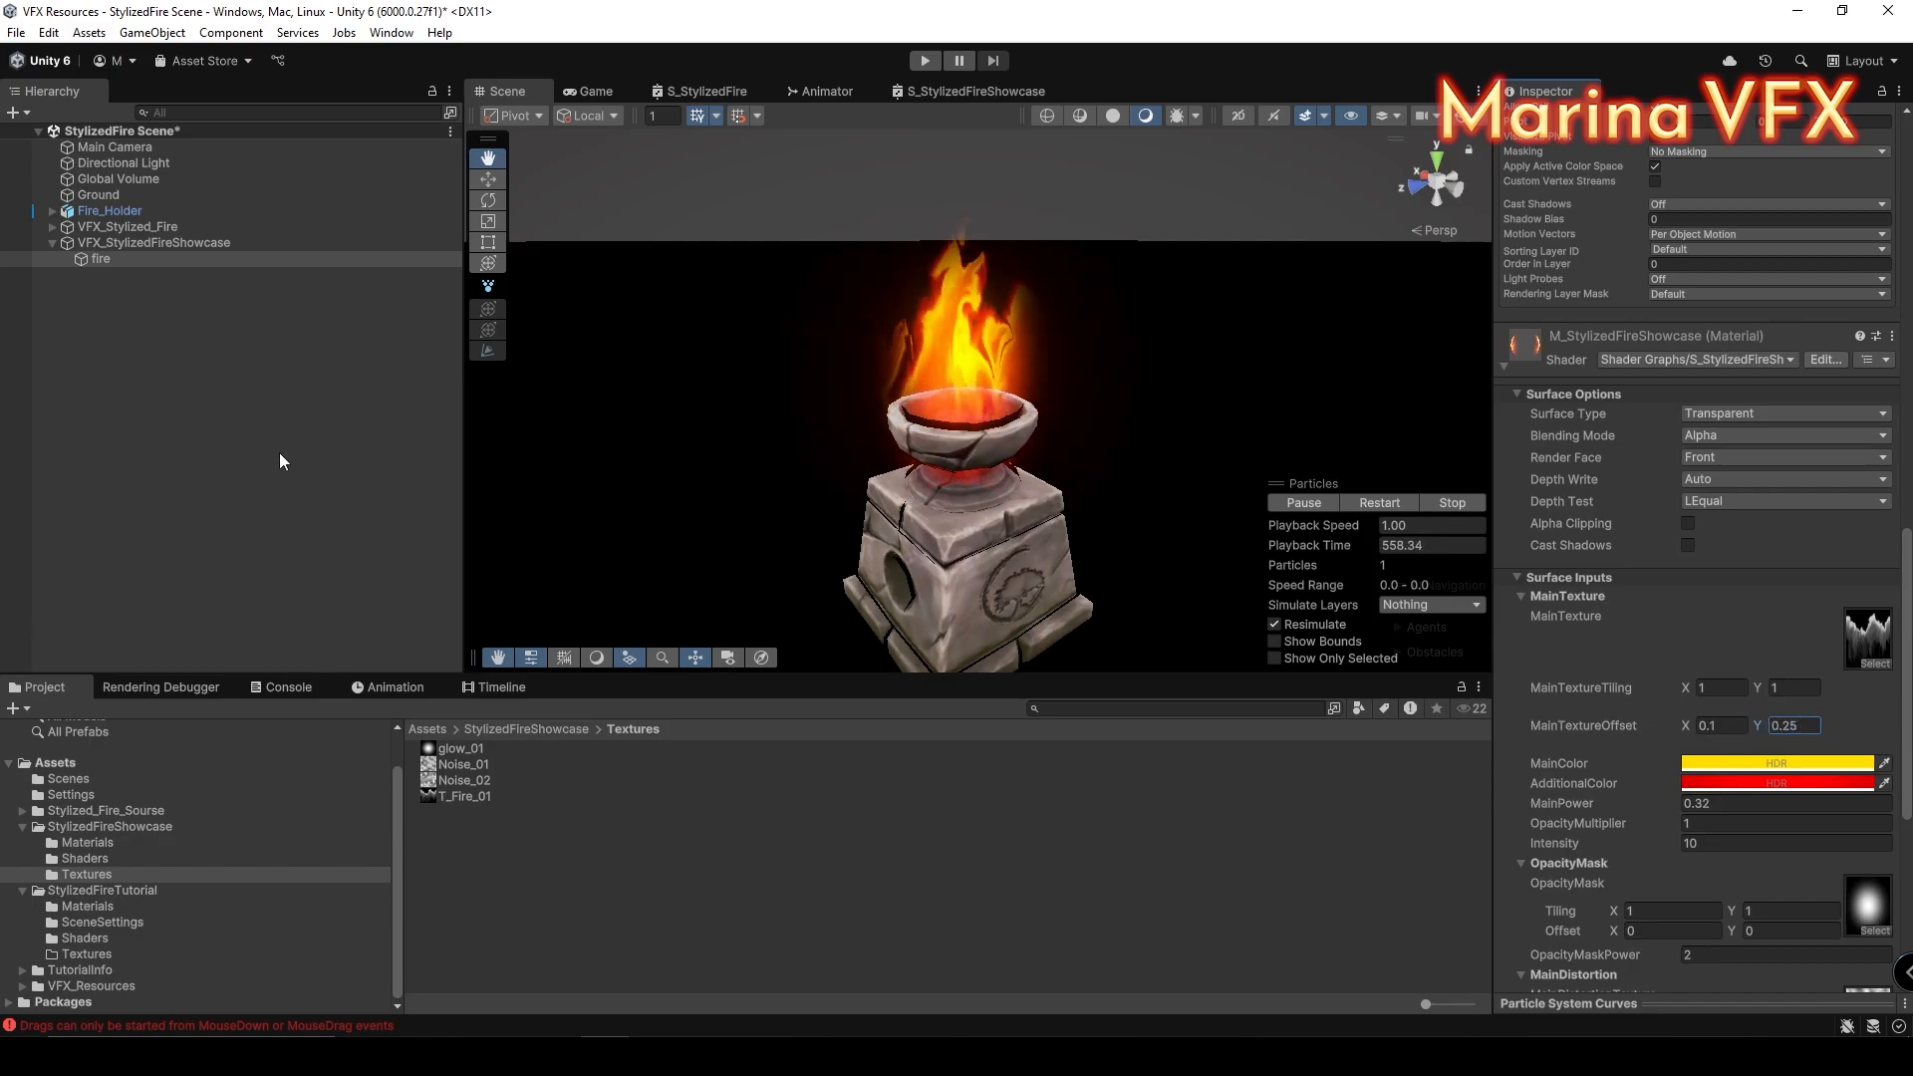
Step: Try a 3D start size of 1, 1.5, 1 on the fire particles and adjust the height of VFX_StylizedFireShowcase
{"action": "left_click", "coordinate": [155, 243]}
{"action": "left_click_drag", "start_coordinate": [959, 285], "coordinate": [966, 288]}
{"action": "left_click", "coordinate": [209, 258]}
{"action": "left_click", "coordinate": [1680, 302]}
{"action": "left_click", "coordinate": [358, 244]}
{"action": "left_click", "coordinate": [230, 258]}
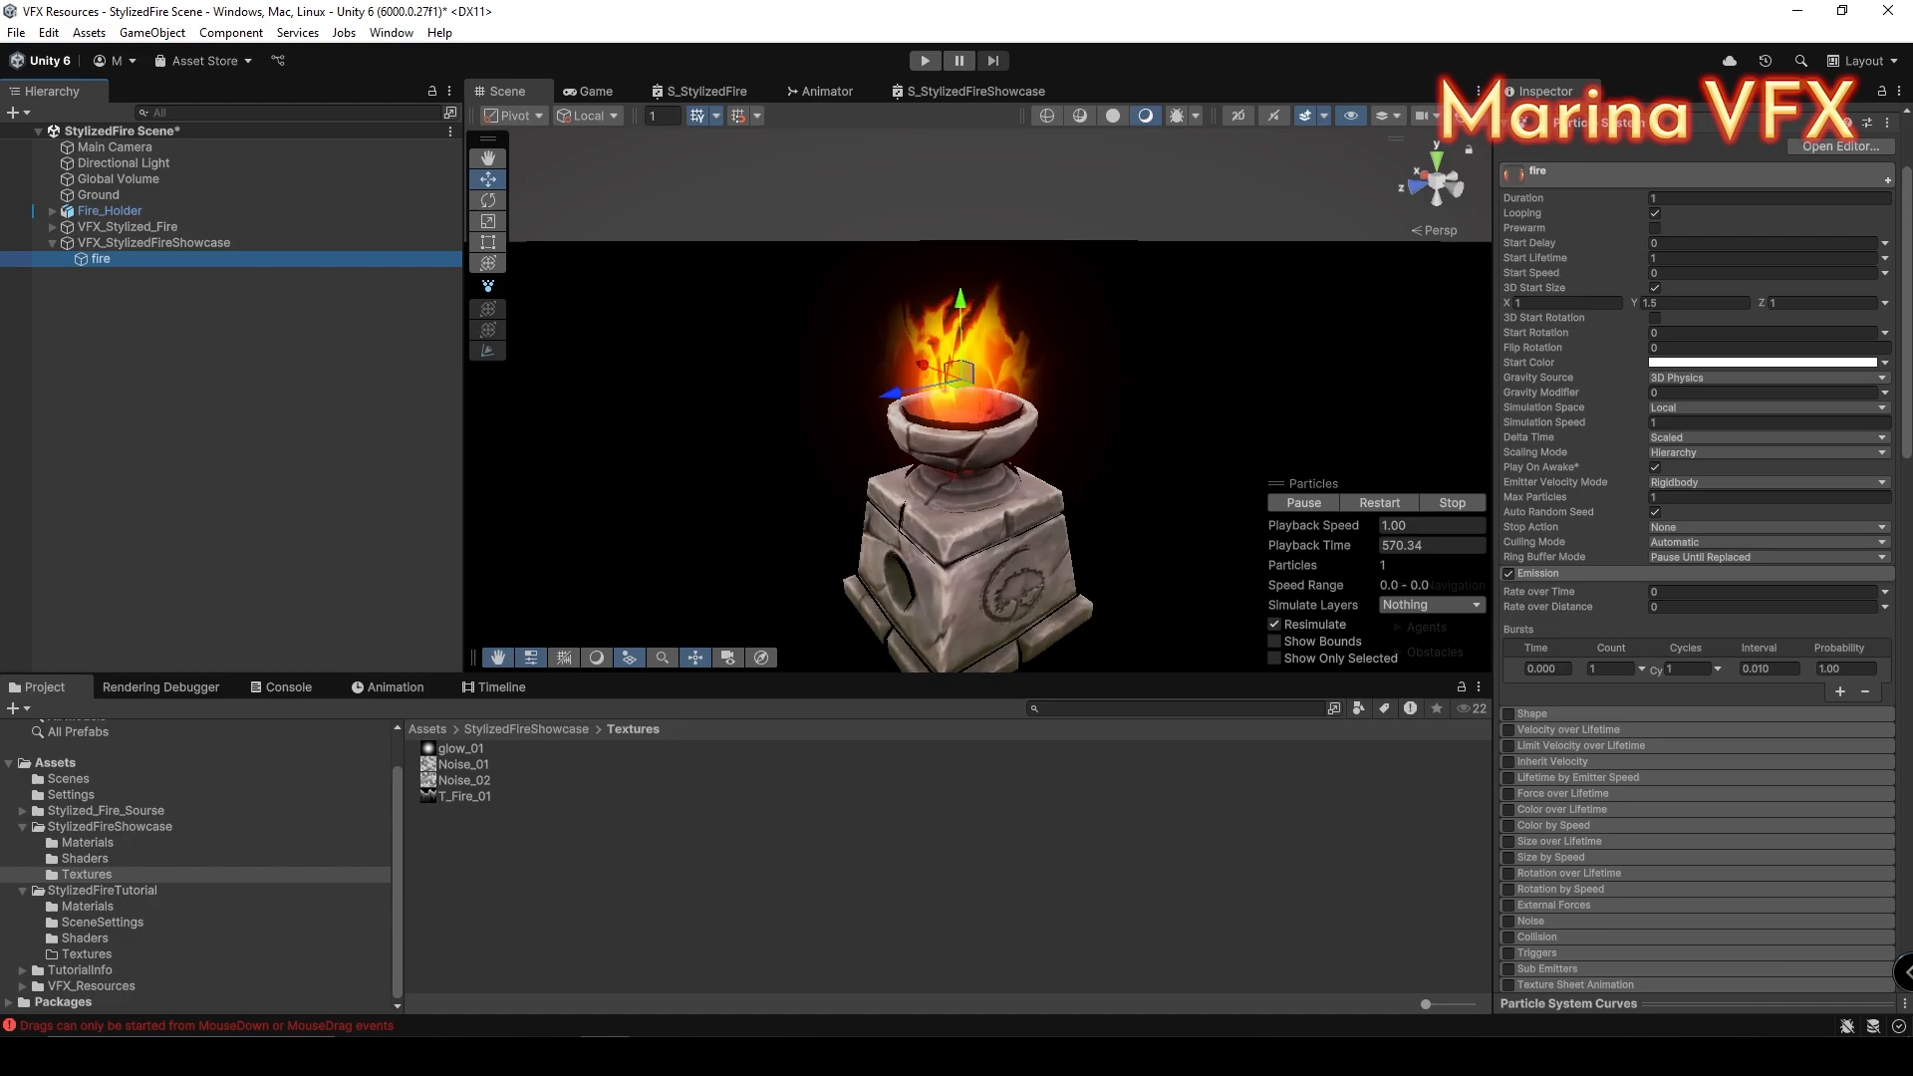
{"action": "left_click", "coordinate": [1661, 300]}
{"action": "left_click", "coordinate": [139, 243]}
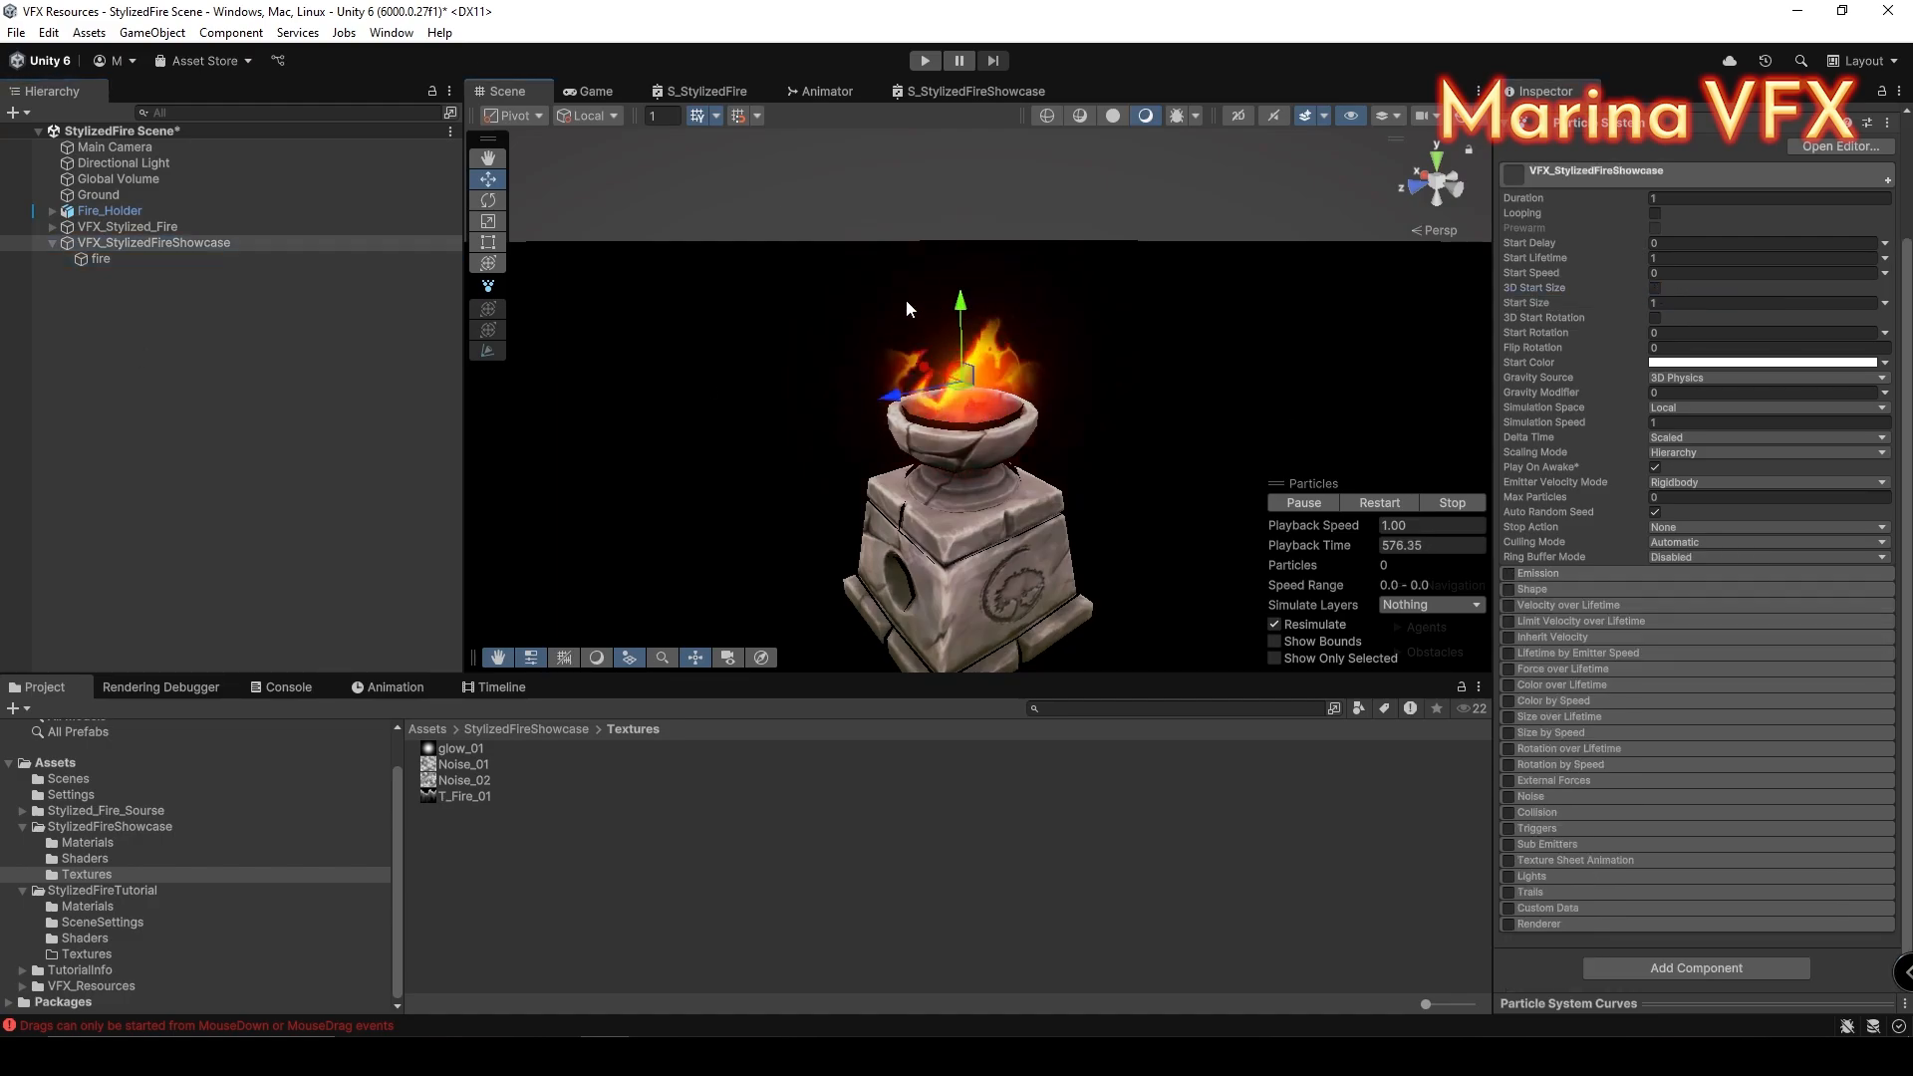
Step: Set the fire material's OpacityMultiplier to 5
{"action": "left_click", "coordinate": [100, 258]}
{"action": "scroll", "coordinate": [1854, 742], "scroll_direction": "down", "scroll_amount": 15}
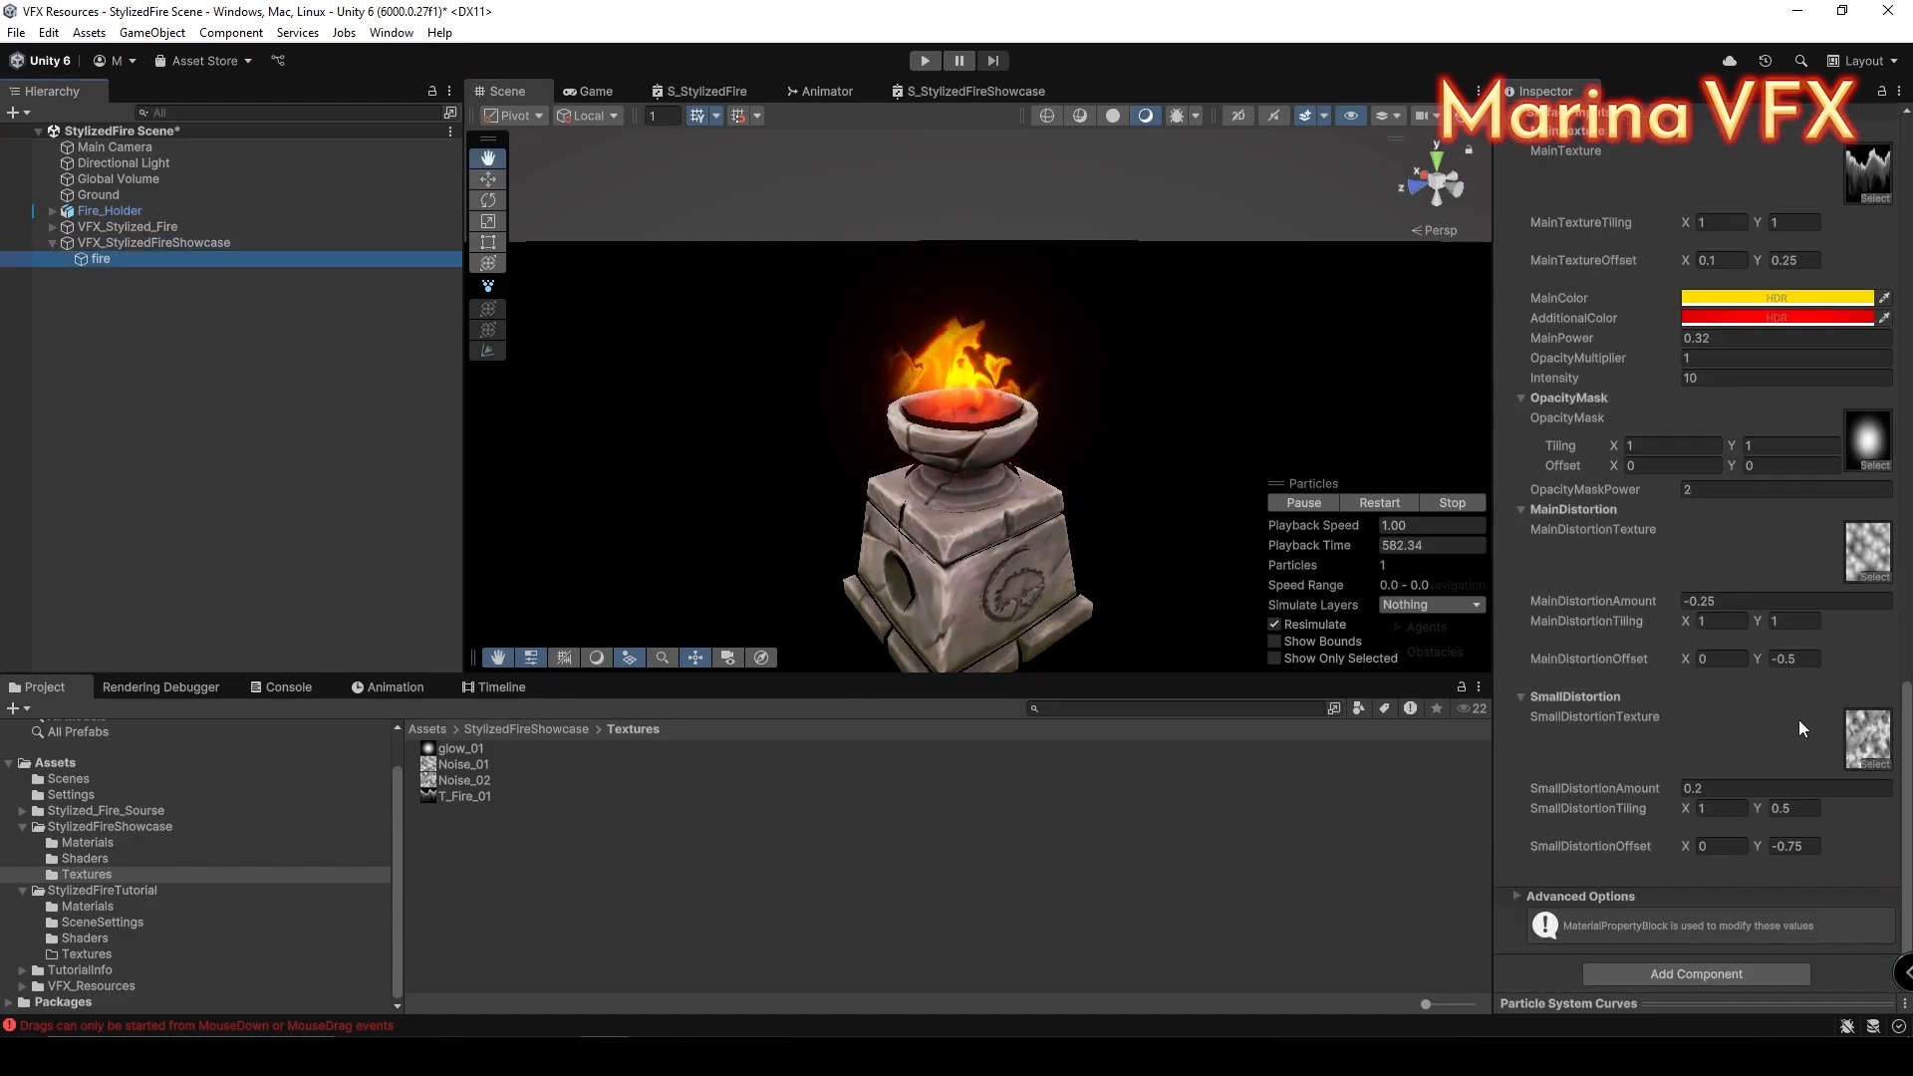
{"action": "left_click", "coordinate": [1704, 360]}
{"action": "type", "text": "5"}
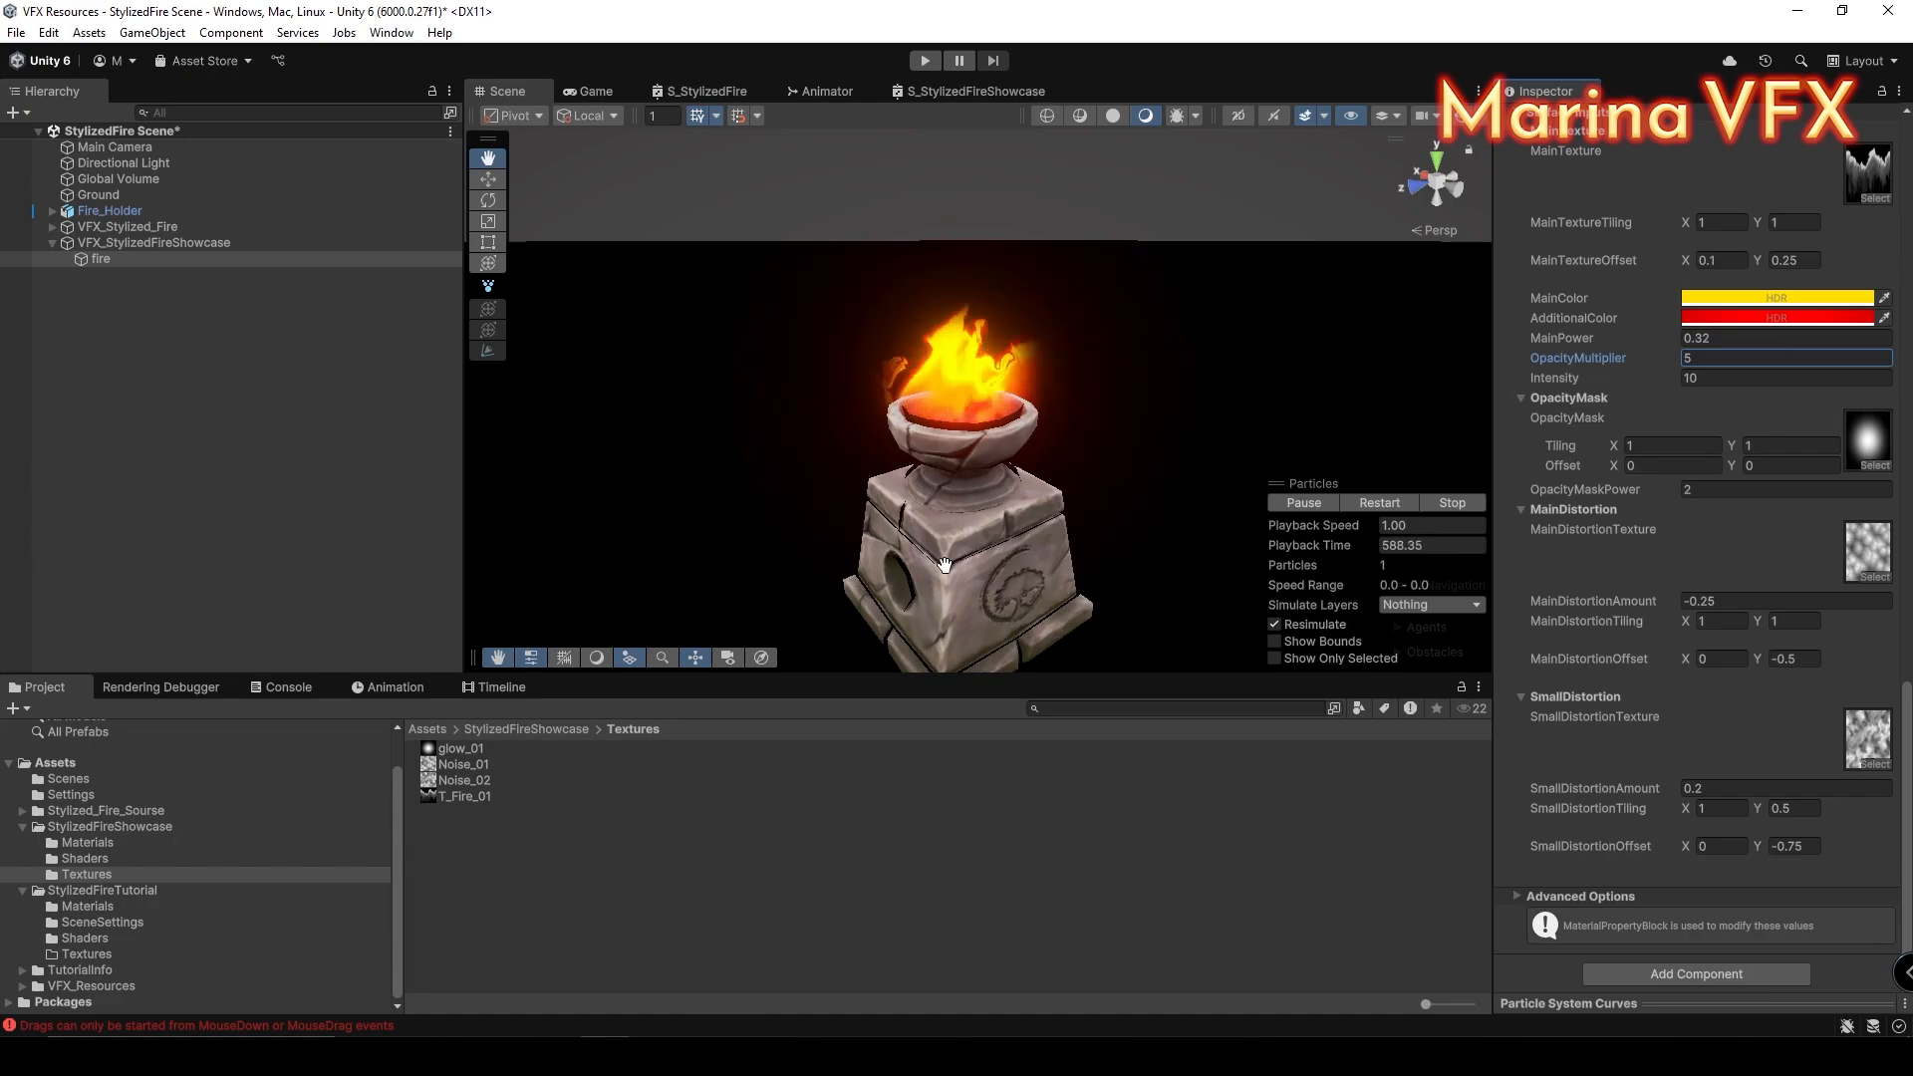
{"action": "scroll", "coordinate": [1003, 448], "scroll_direction": "up", "scroll_amount": 2}
{"action": "scroll", "coordinate": [1694, 455], "scroll_direction": "up", "scroll_amount": 10}
Step: Add a Vertex Color node to the Opacity group in the shader graph and collapse its preview
{"action": "scroll", "coordinate": [1798, 560], "scroll_direction": "down", "scroll_amount": 5}
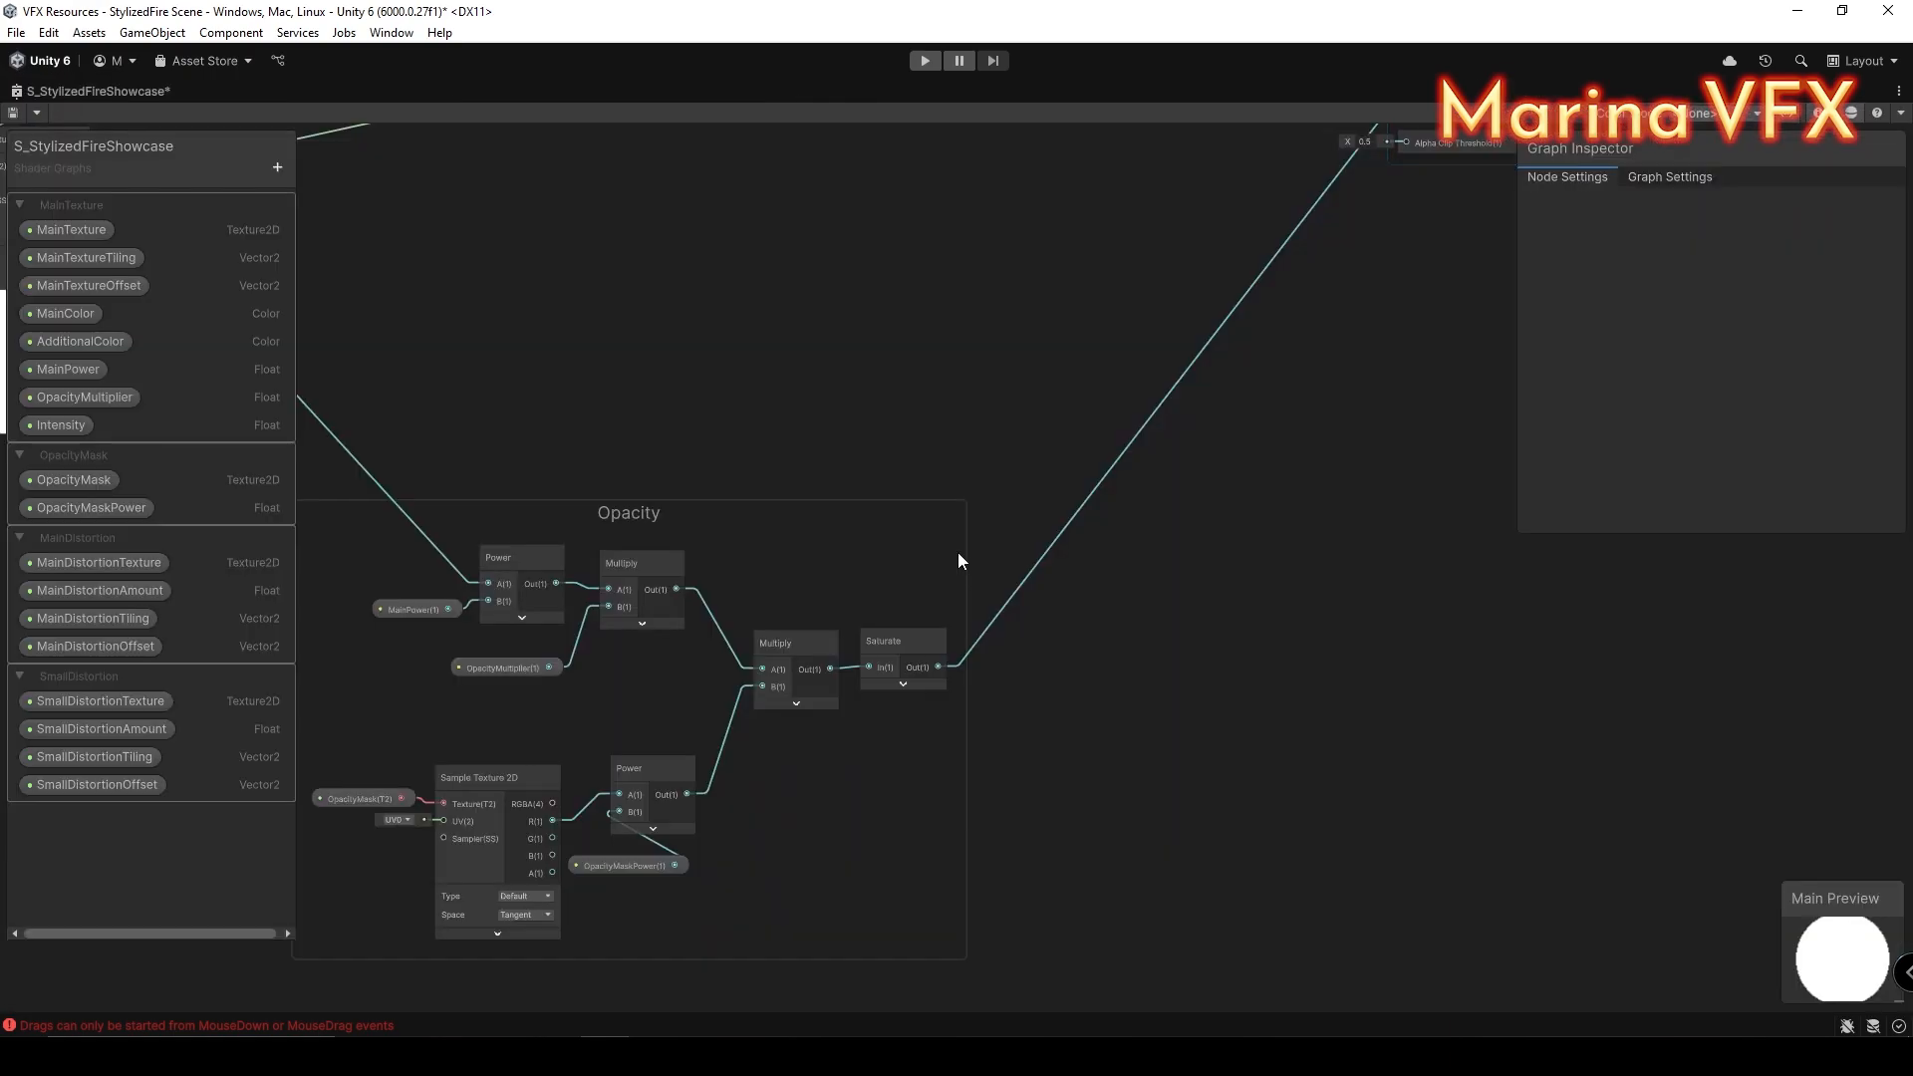
{"action": "scroll", "coordinate": [893, 562], "scroll_direction": "up", "scroll_amount": 4}
{"action": "key", "text": "space"}
{"action": "type", "text": "verte"}
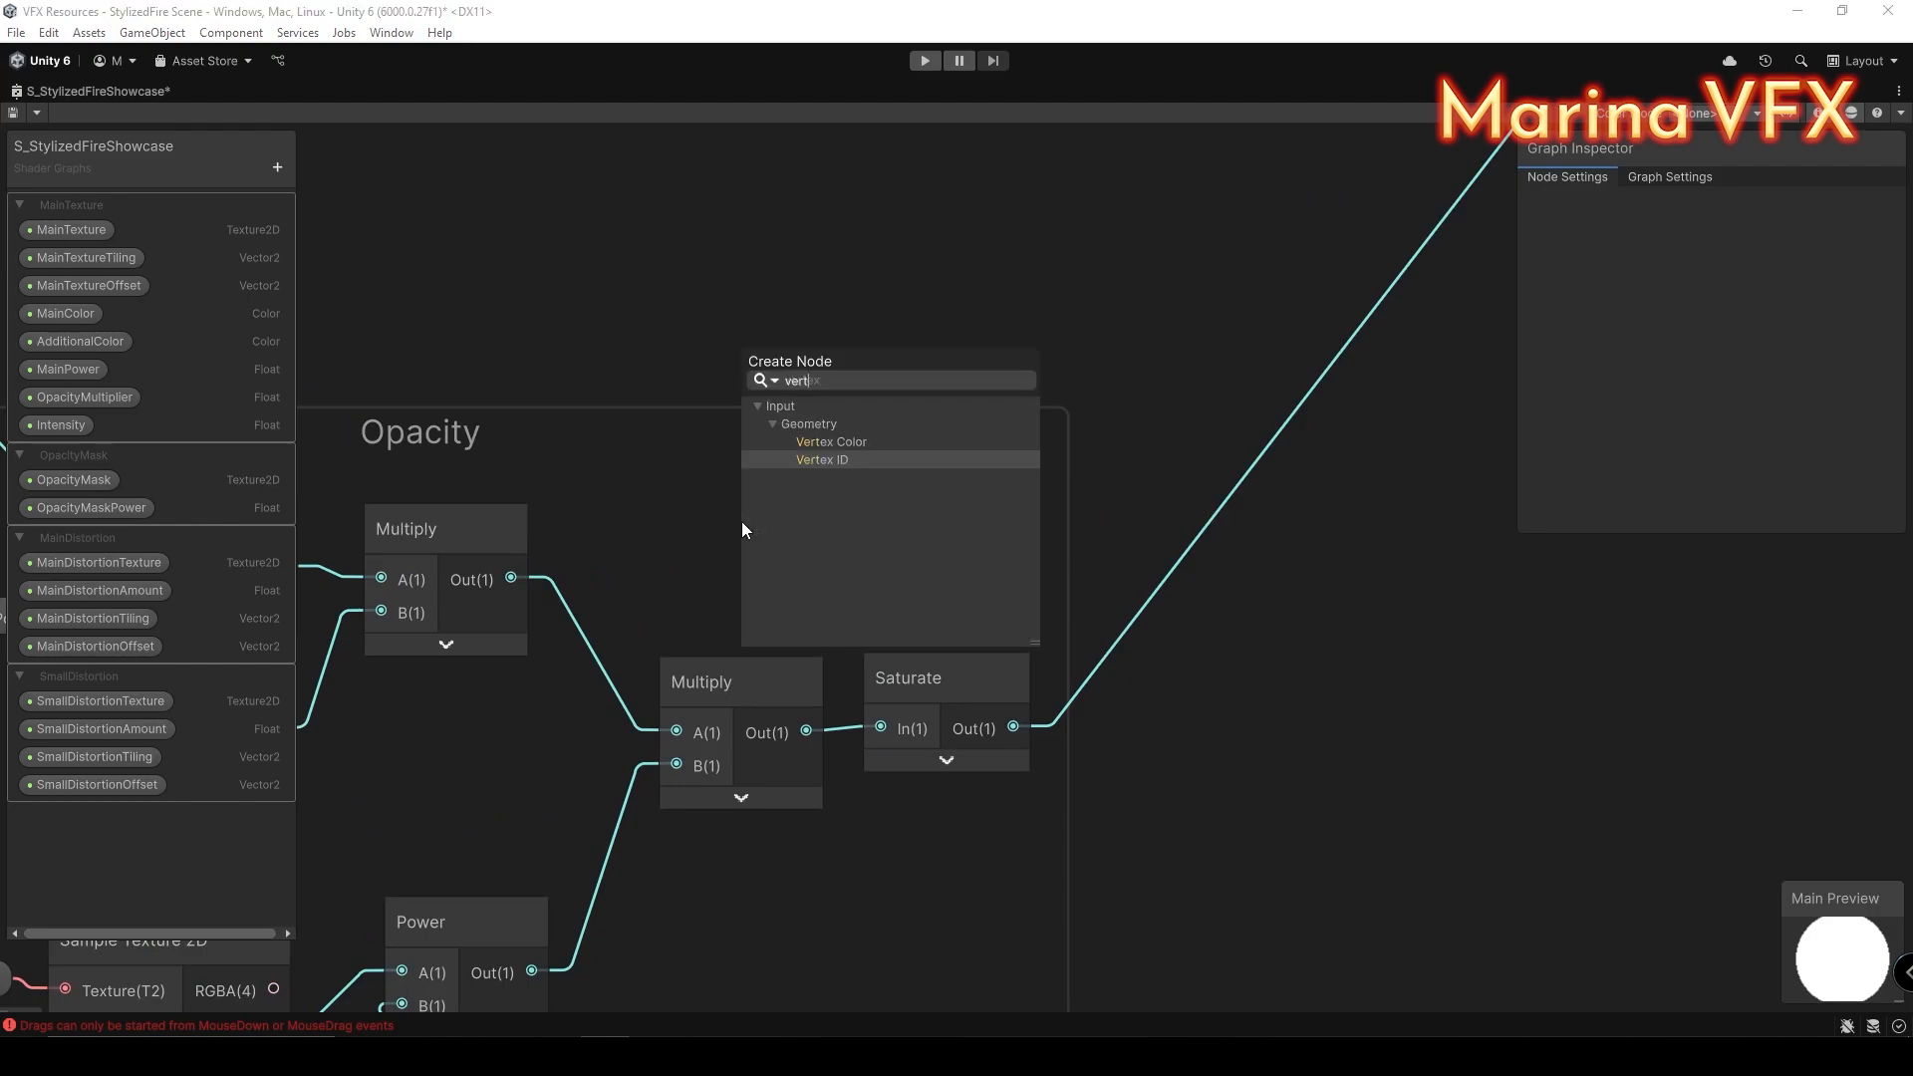
{"action": "double_click", "coordinate": [869, 436]}
{"action": "left_click", "coordinate": [885, 667]}
{"action": "left_click_drag", "start_coordinate": [810, 562], "coordinate": [676, 504]}
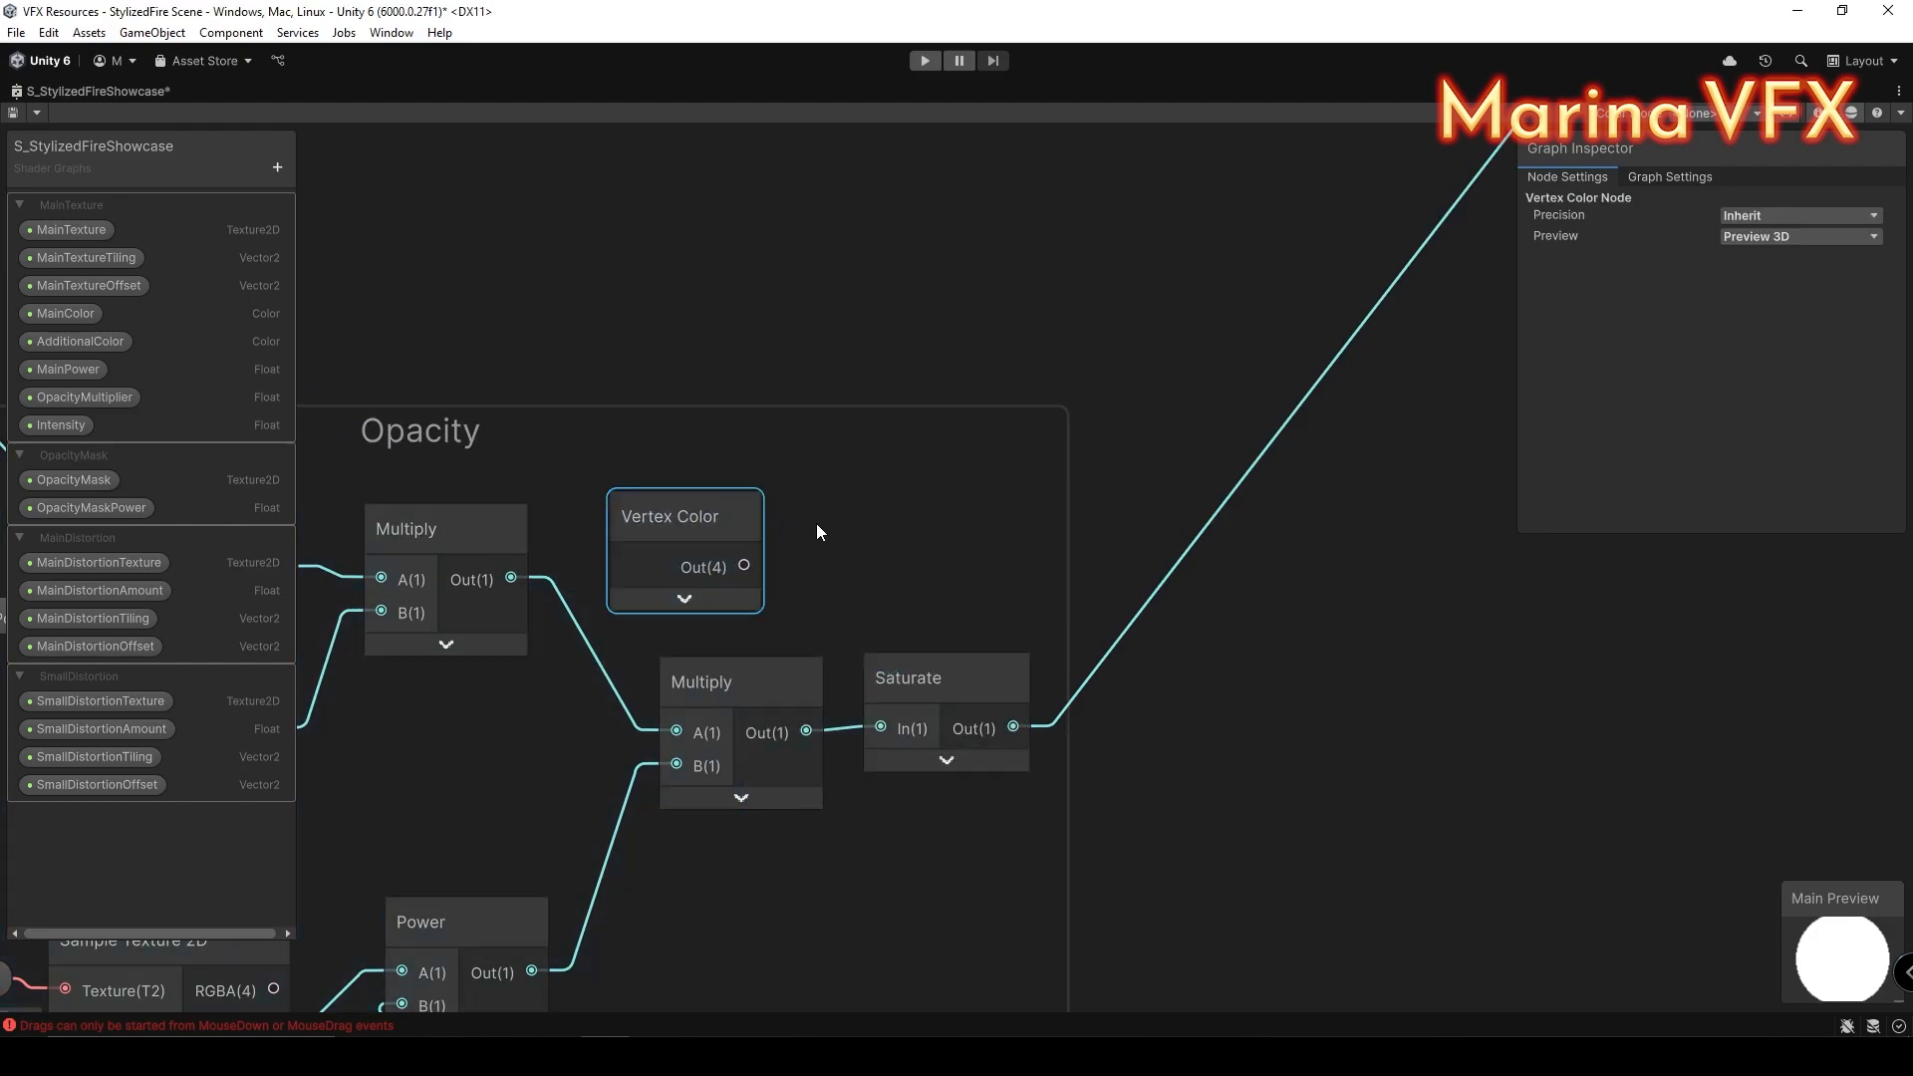
{"action": "left_click", "coordinate": [824, 568]}
Step: Move the Opacity group's final Multiply and Saturate nodes down to make room beside Vertex Color
{"action": "middle_click_drag", "start_coordinate": [829, 587], "coordinate": [851, 392]}
{"action": "mouse_move", "coordinate": [738, 473]}
{"action": "left_mouse_down"}
{"action": "mouse_move", "coordinate": [861, 512]}
{"action": "mouse_move", "coordinate": [727, 478]}
{"action": "left_mouse_up"}
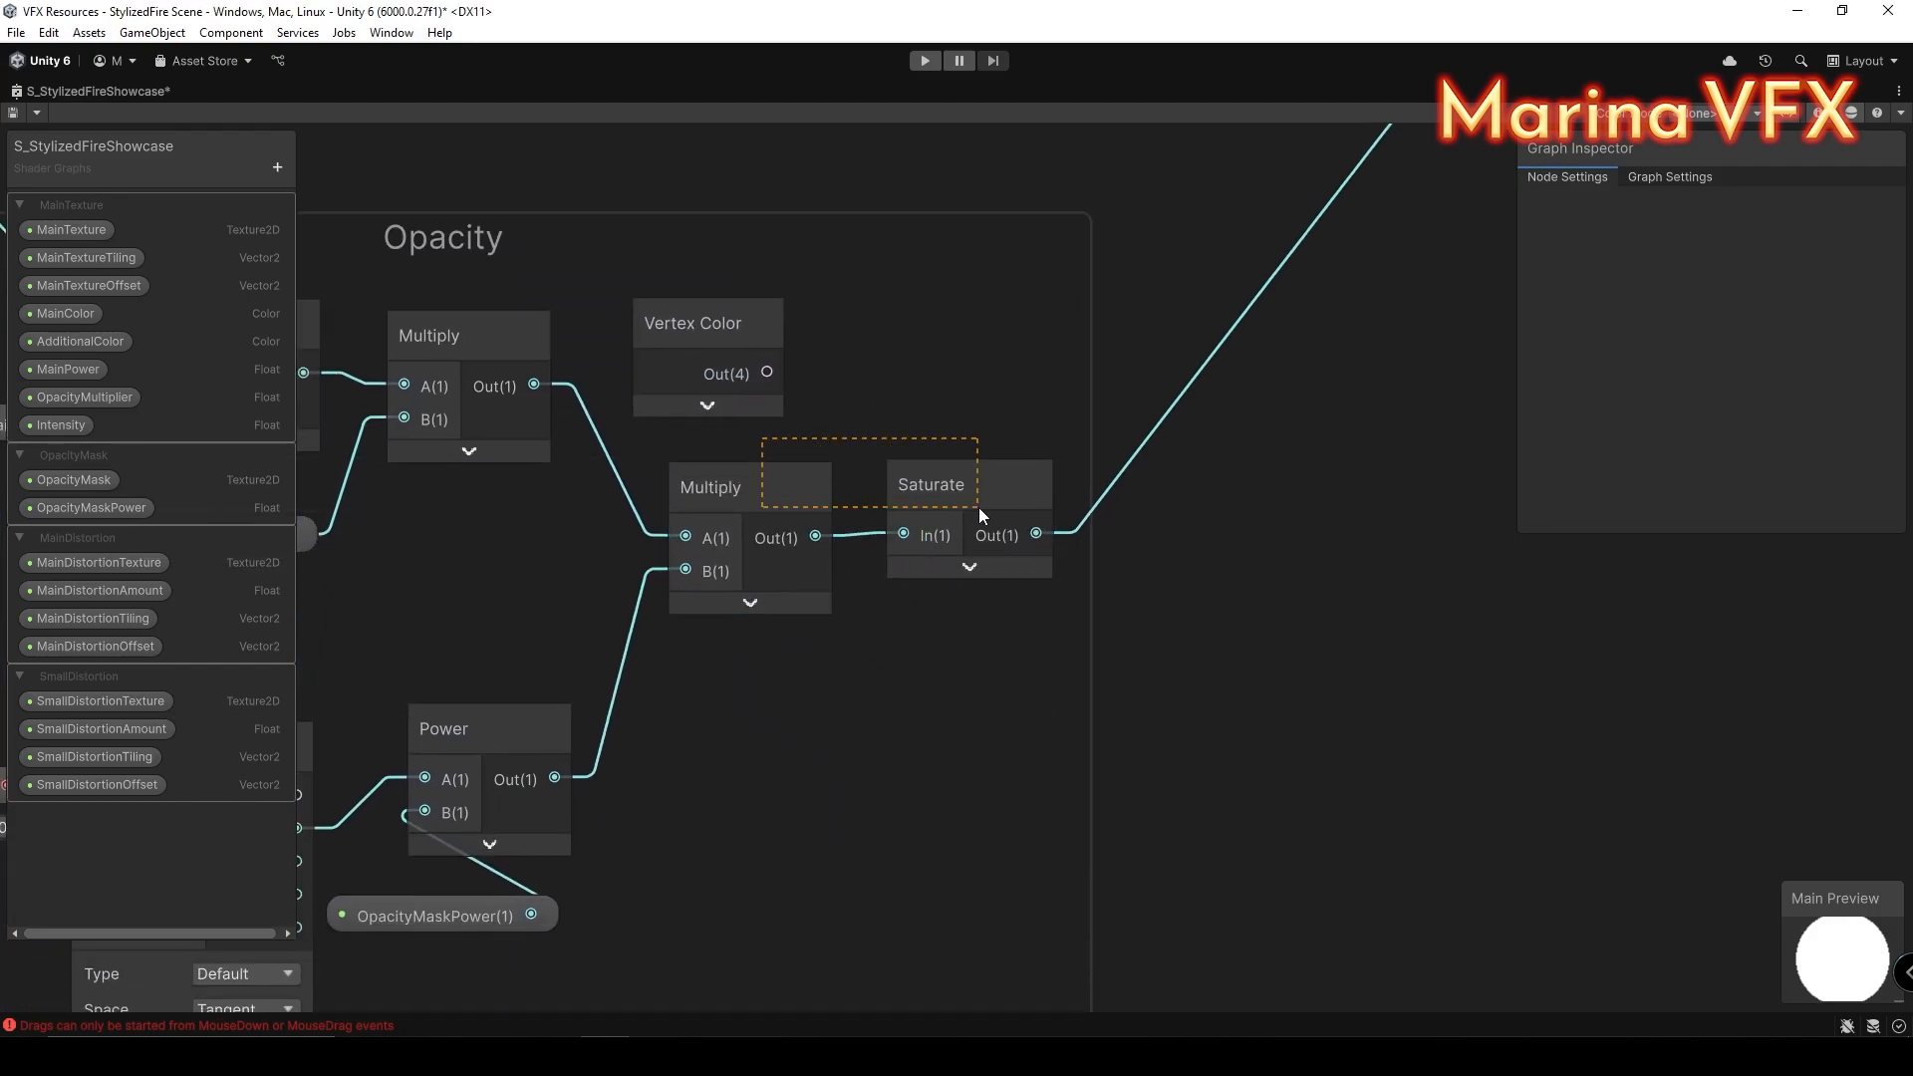
{"action": "left_click_drag", "start_coordinate": [978, 506], "coordinate": [980, 509]}
{"action": "left_click_drag", "start_coordinate": [981, 498], "coordinate": [970, 712]}
Step: Add a Split node next to Vertex Color and connect the Vertex Color output to its input
{"action": "left_click", "coordinate": [889, 404]}
{"action": "key", "text": "space"}
{"action": "type", "text": "sp"}
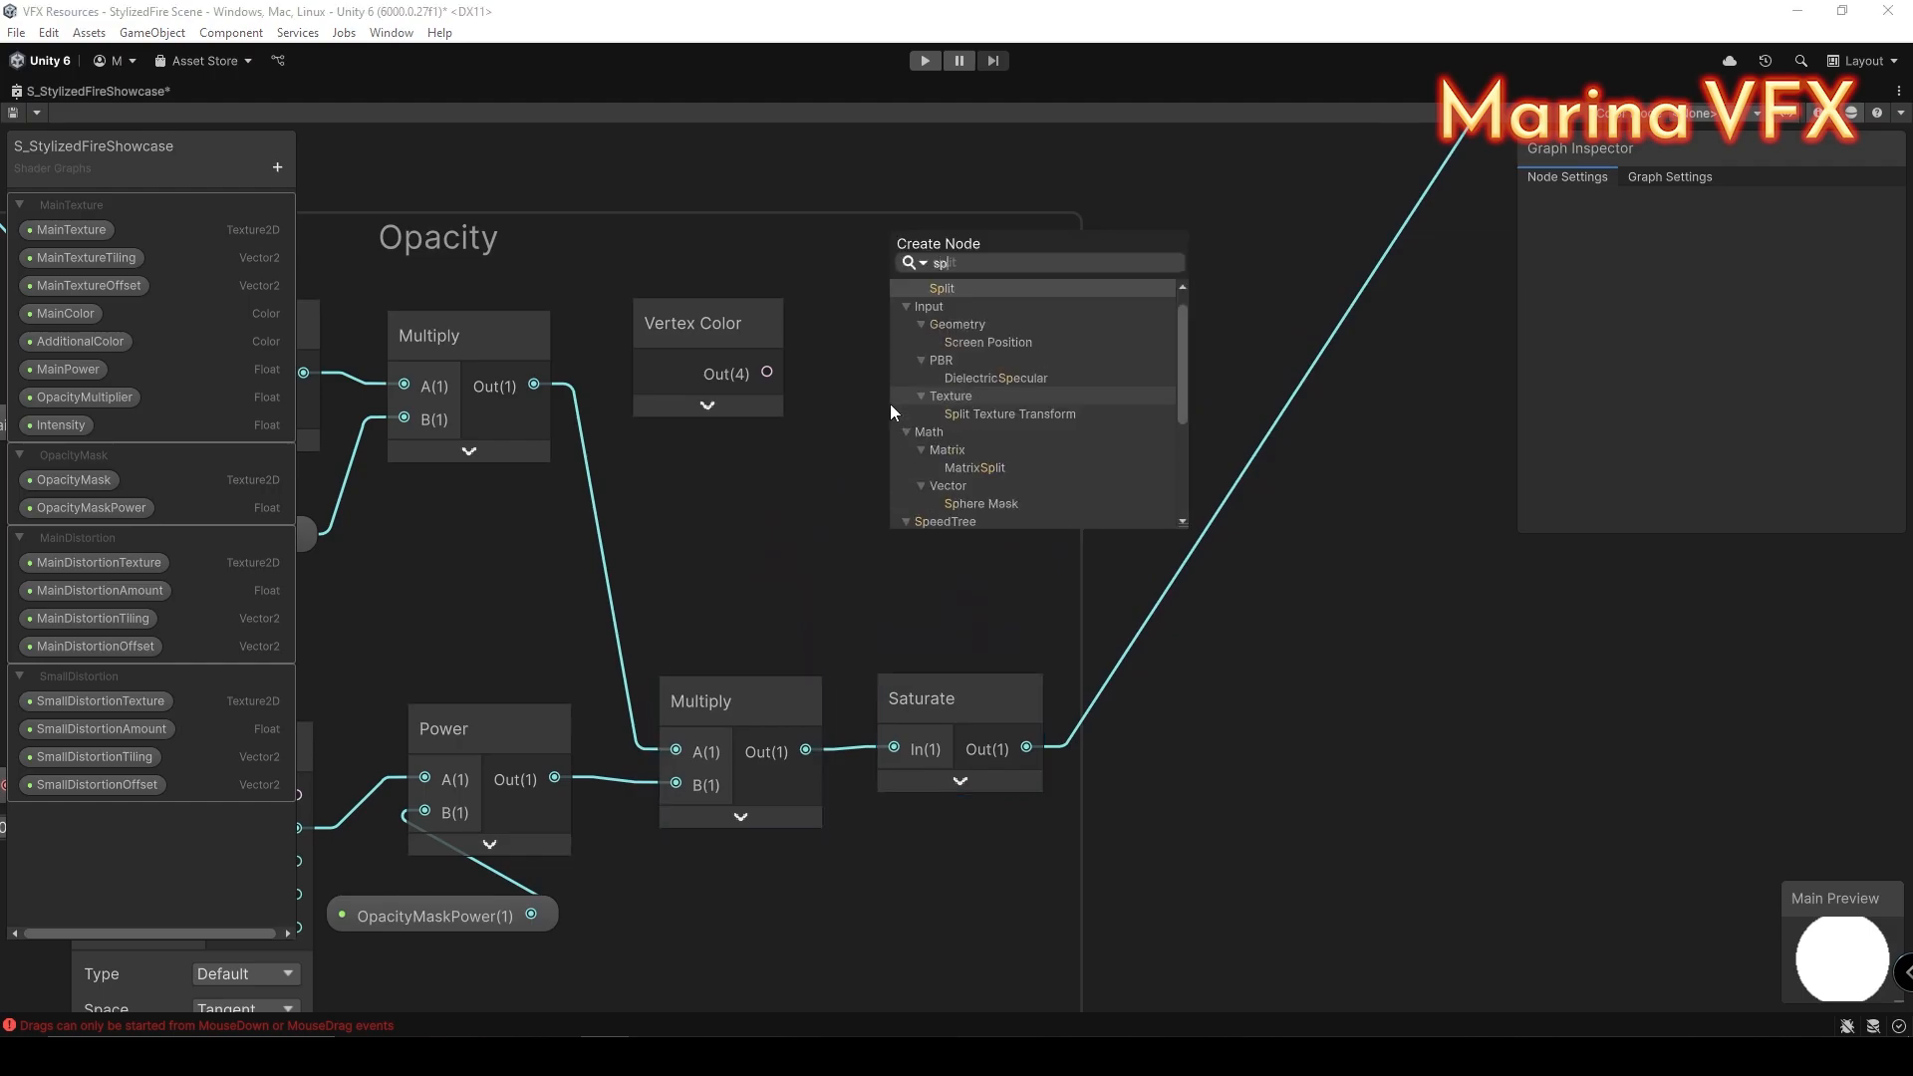
{"action": "type", "text": "lit"}
{"action": "double_click", "coordinate": [961, 308]}
{"action": "left_click_drag", "start_coordinate": [770, 372], "coordinate": [855, 337]}
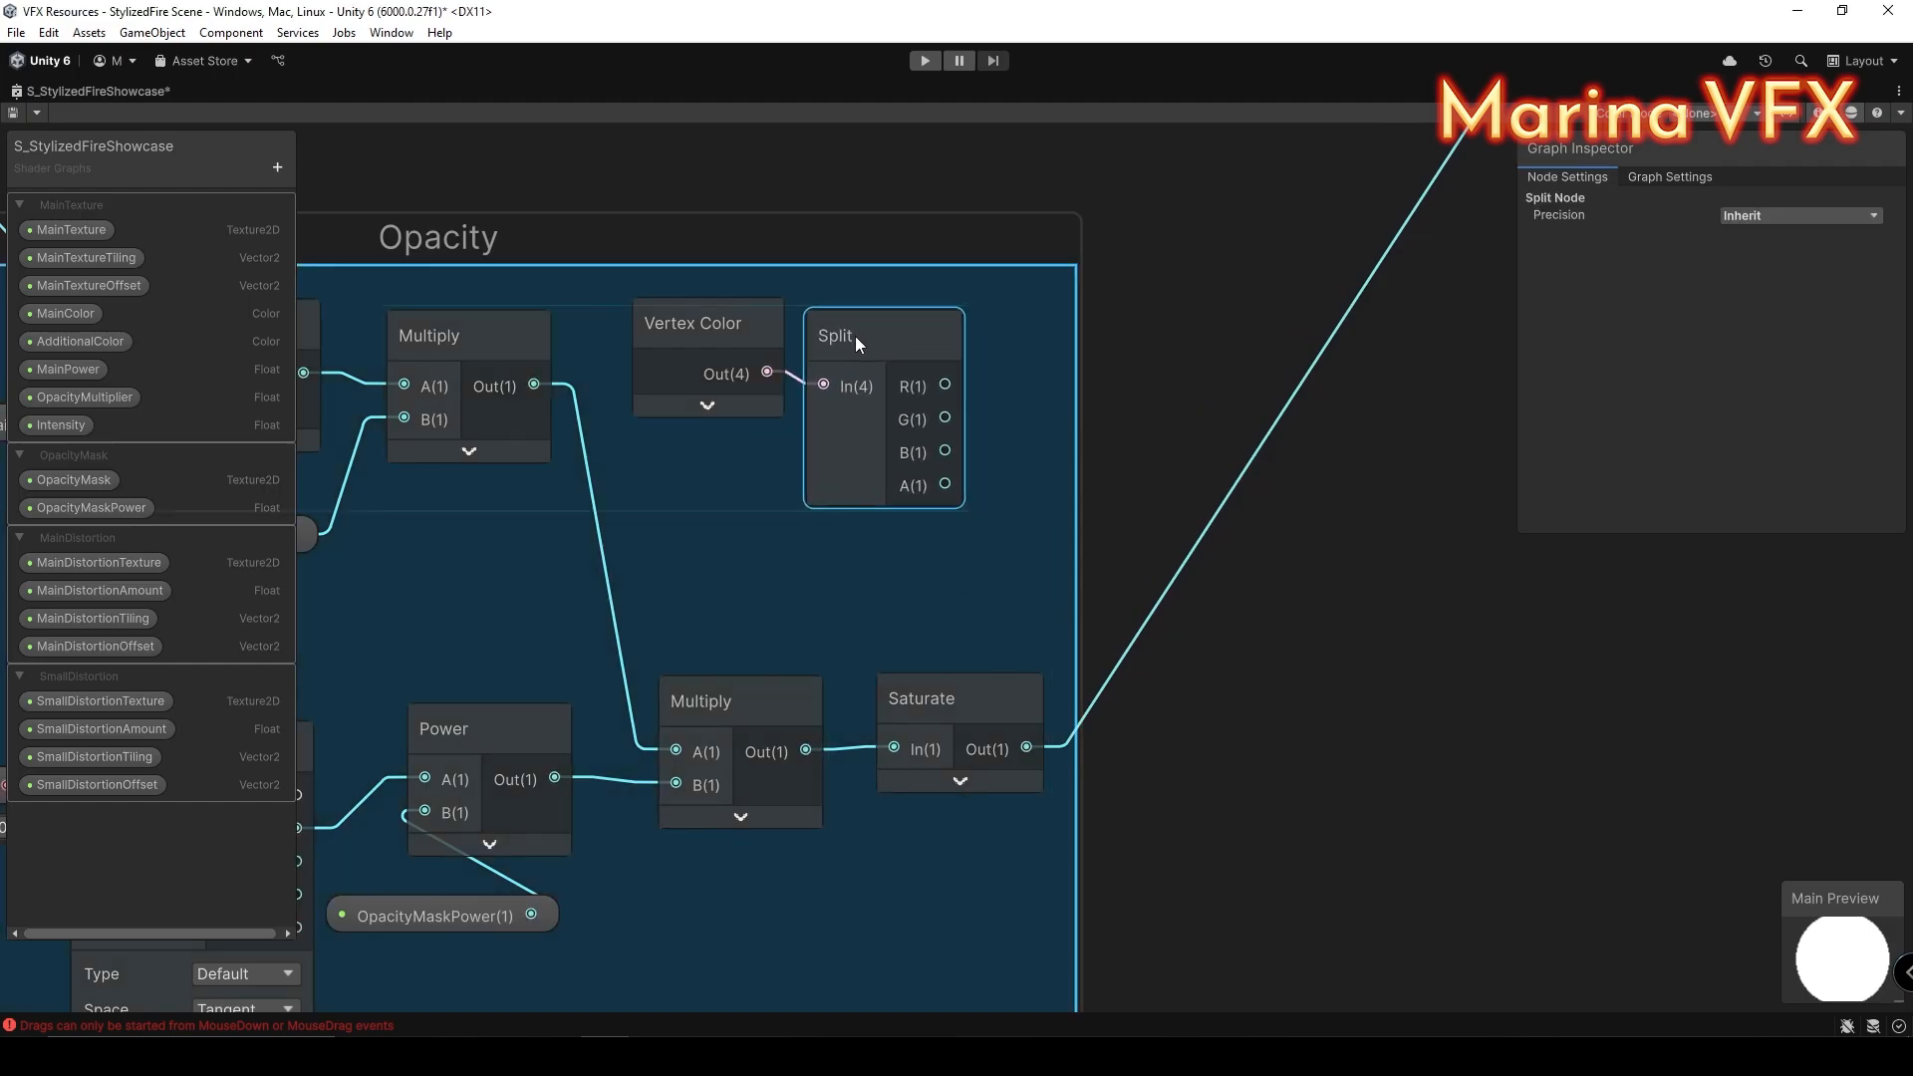
Step: Add a Multiply node with collapsed preview after the Split node and connect Split's A output to its A input
{"action": "middle_click_drag", "start_coordinate": [1014, 501], "coordinate": [905, 475]}
{"action": "key", "text": "space"}
{"action": "type", "text": "mul"}
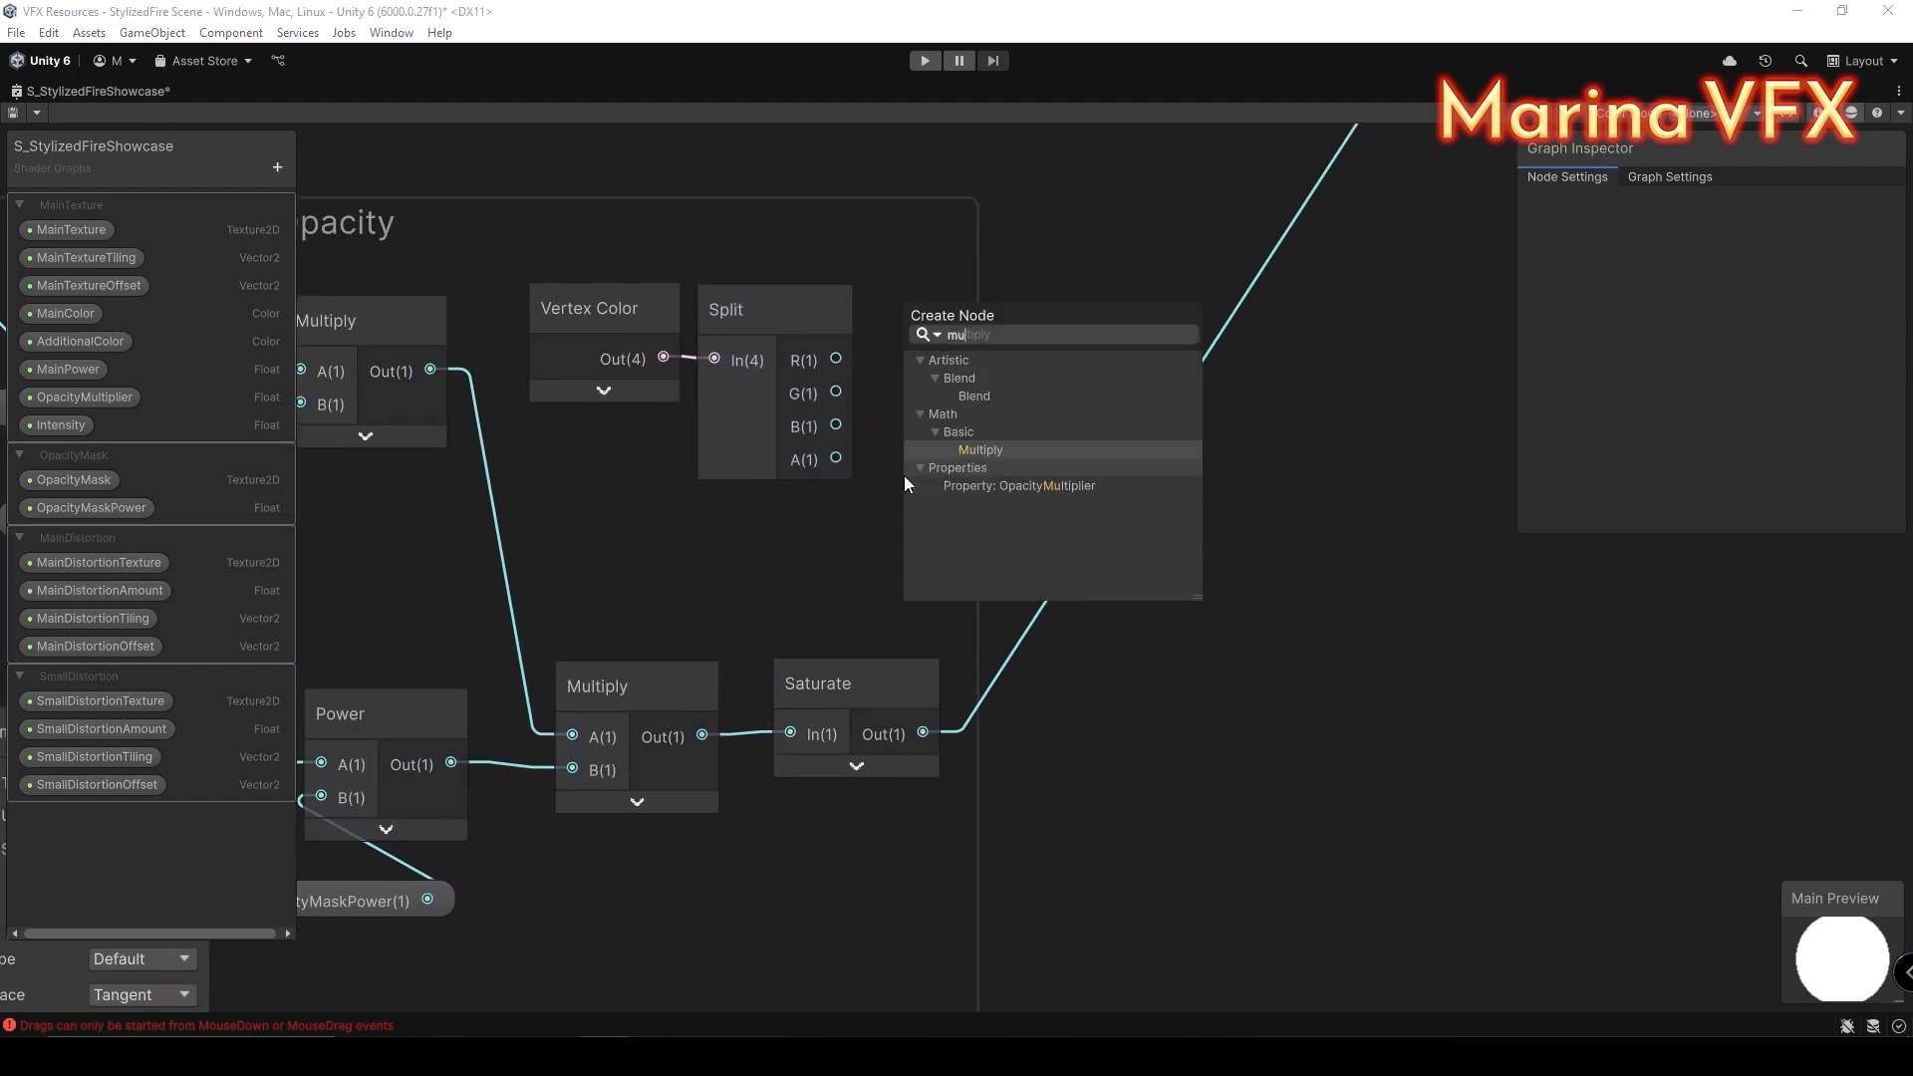
{"action": "double_click", "coordinate": [984, 450]}
{"action": "left_click", "coordinate": [992, 648]}
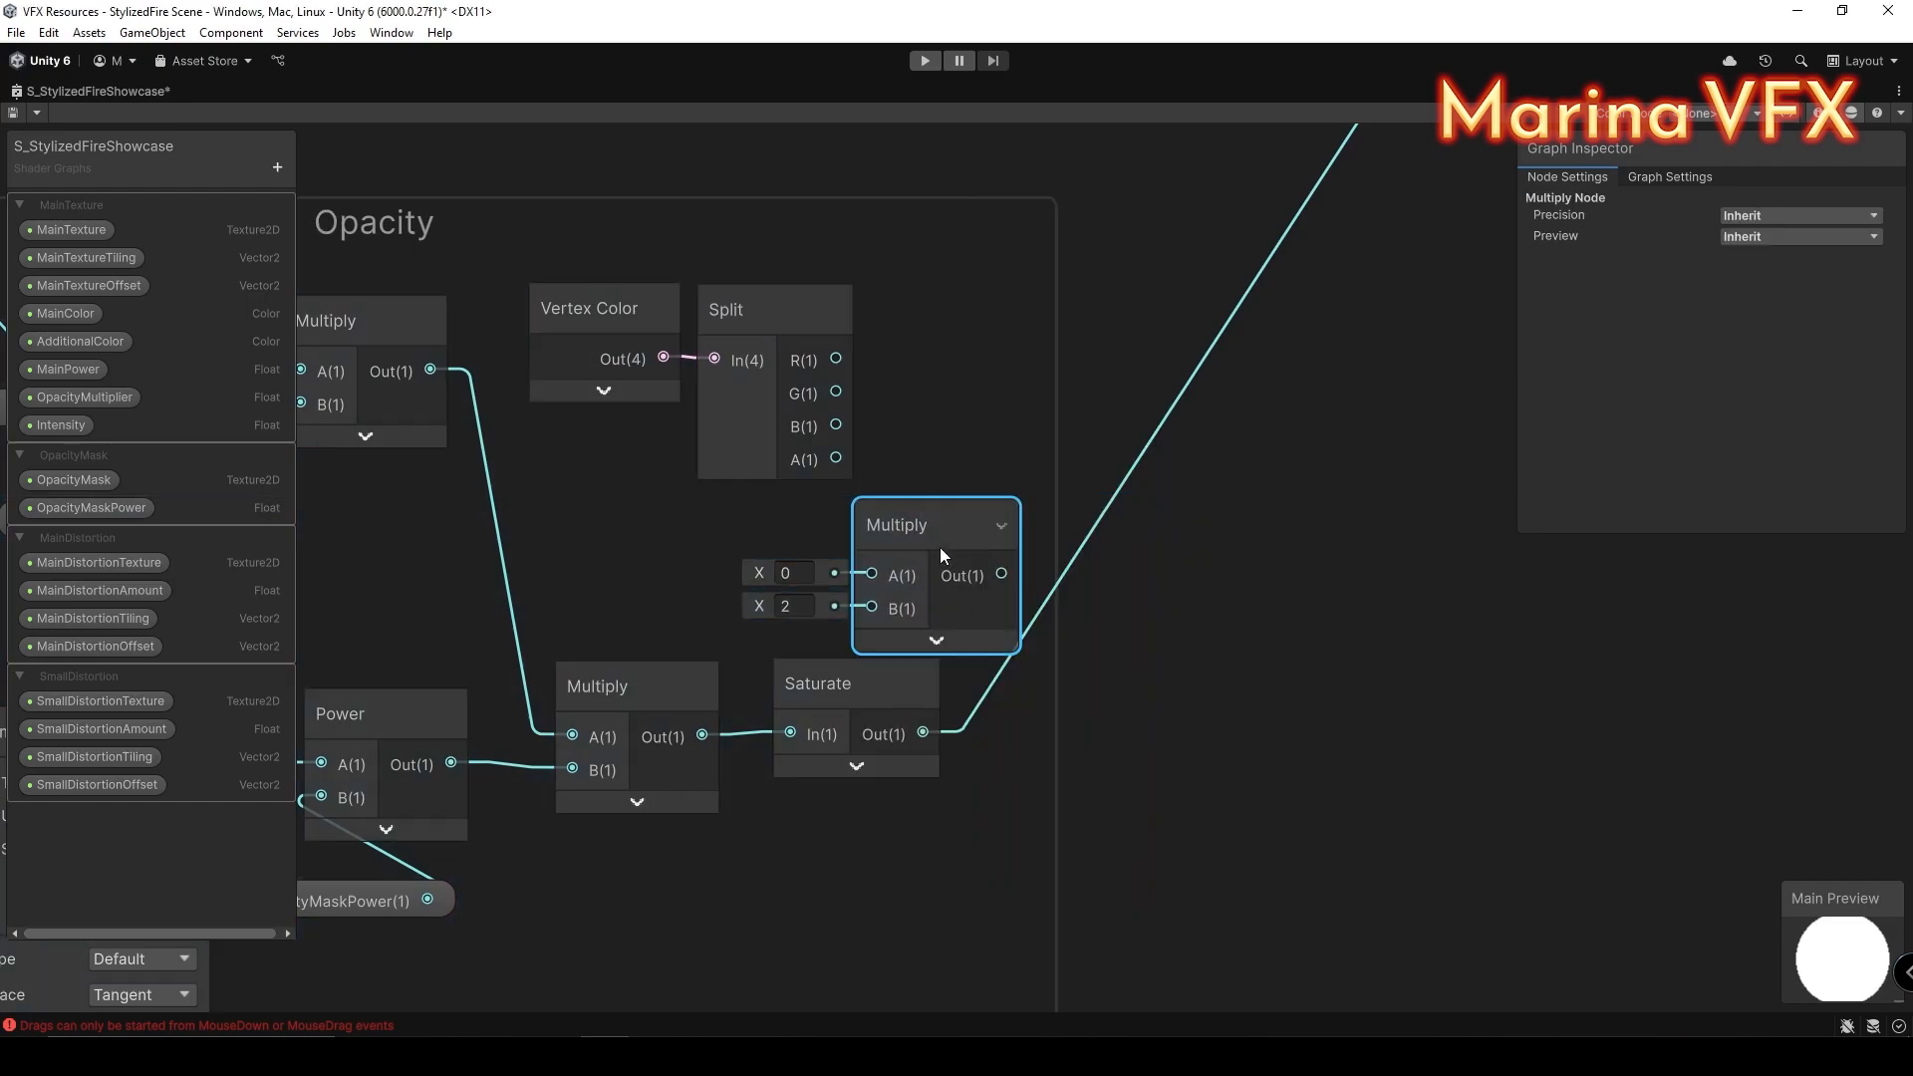
{"action": "left_click_drag", "start_coordinate": [923, 523], "coordinate": [986, 428]}
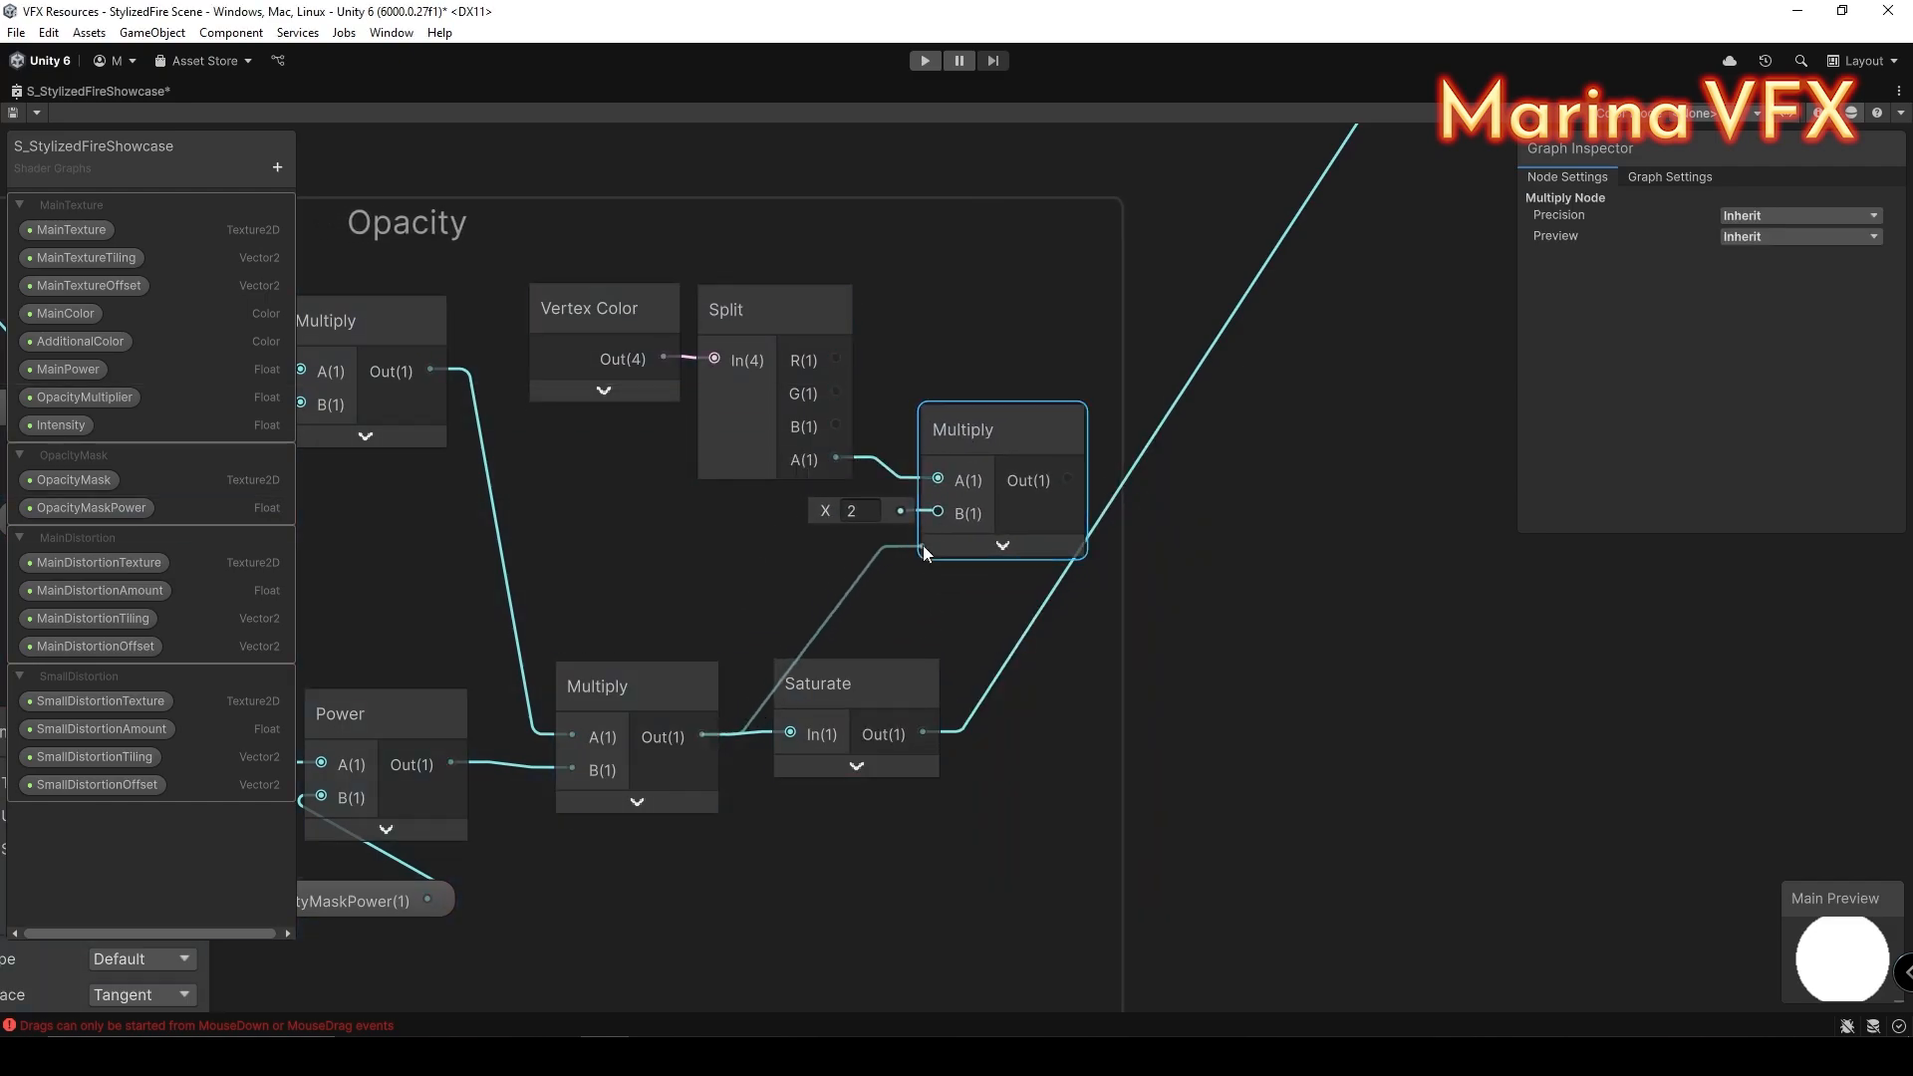
Step: Route the existing opacity Multiply through the new Multiply's B input into Saturate, and tidy the positions of the surrounding nodes
{"action": "left_click_drag", "start_coordinate": [839, 687], "coordinate": [1425, 643]}
{"action": "left_click_drag", "start_coordinate": [1440, 601], "coordinate": [1252, 597]}
{"action": "left_click", "coordinate": [1120, 602]}
{"action": "middle_click_drag", "start_coordinate": [1120, 602], "coordinate": [1186, 711]}
{"action": "left_click_drag", "start_coordinate": [576, 370], "coordinate": [893, 438]}
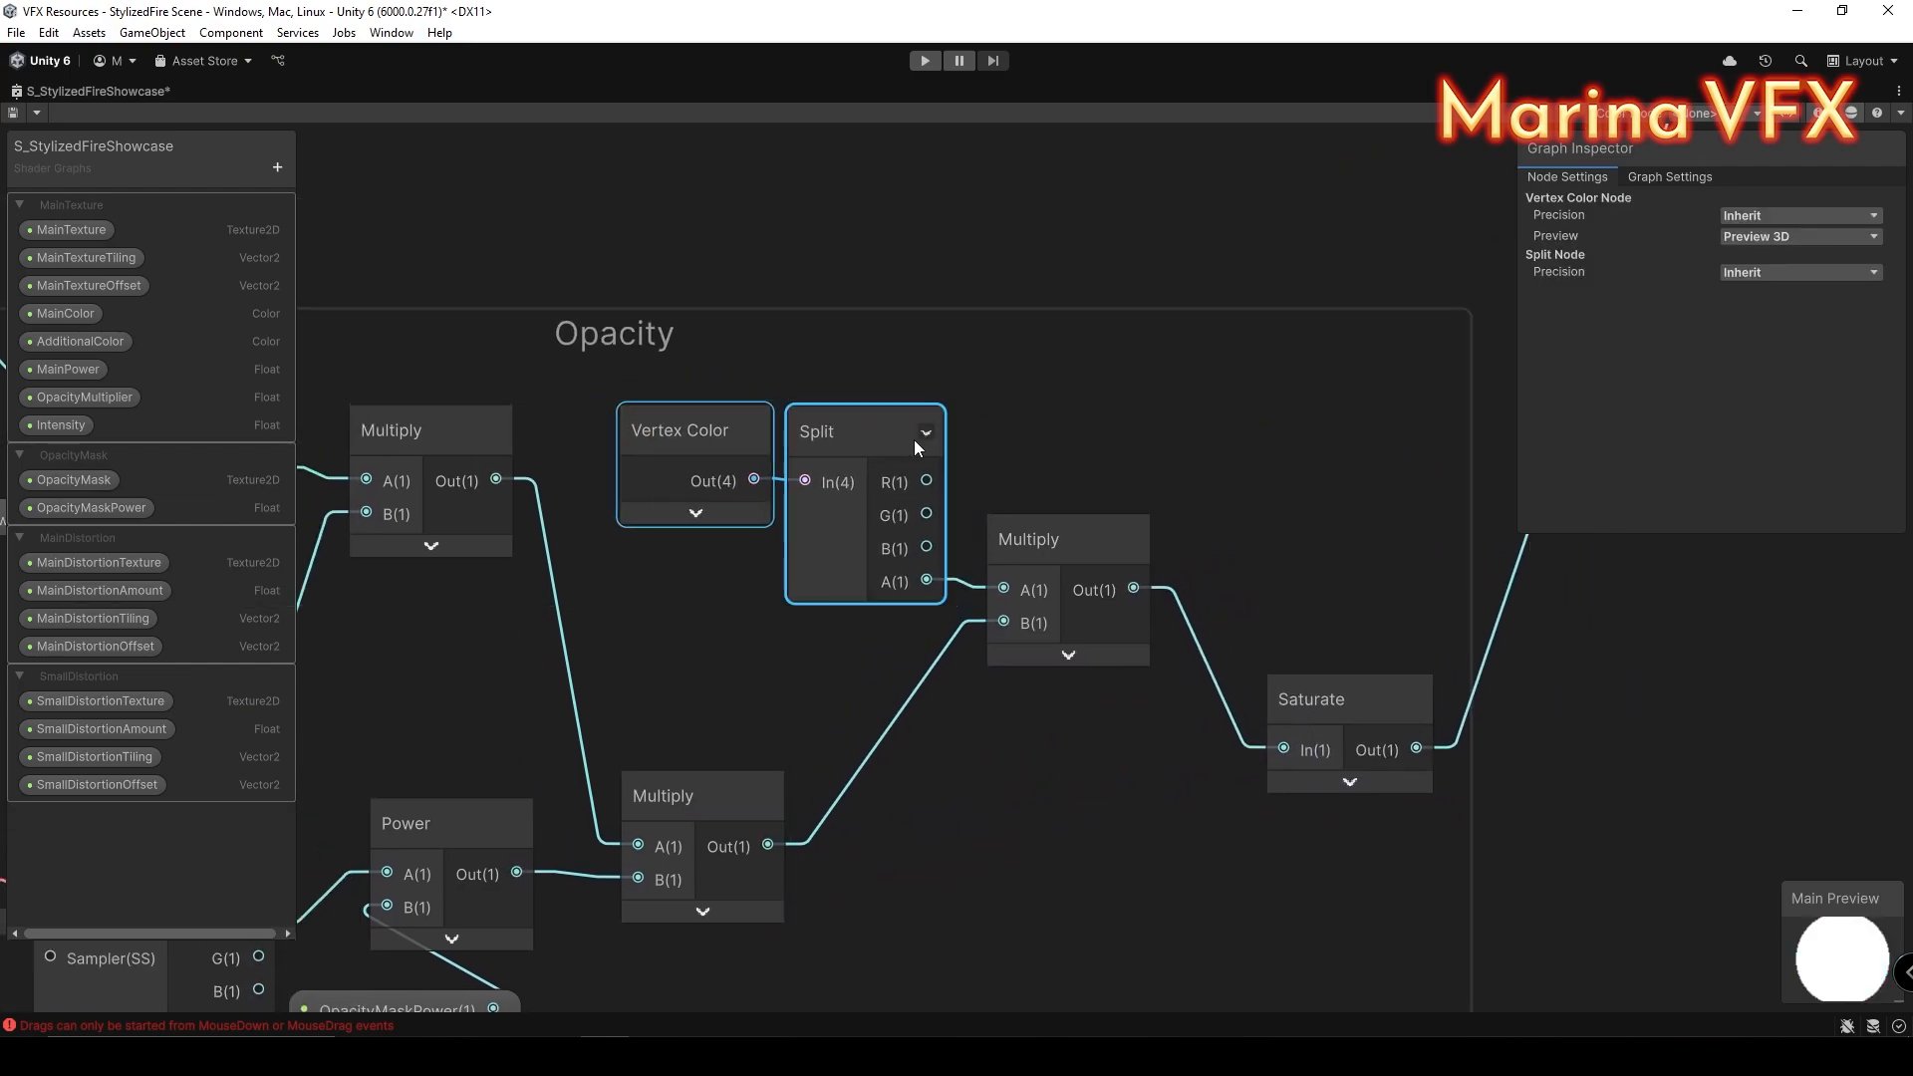
{"action": "left_click", "coordinate": [436, 245]}
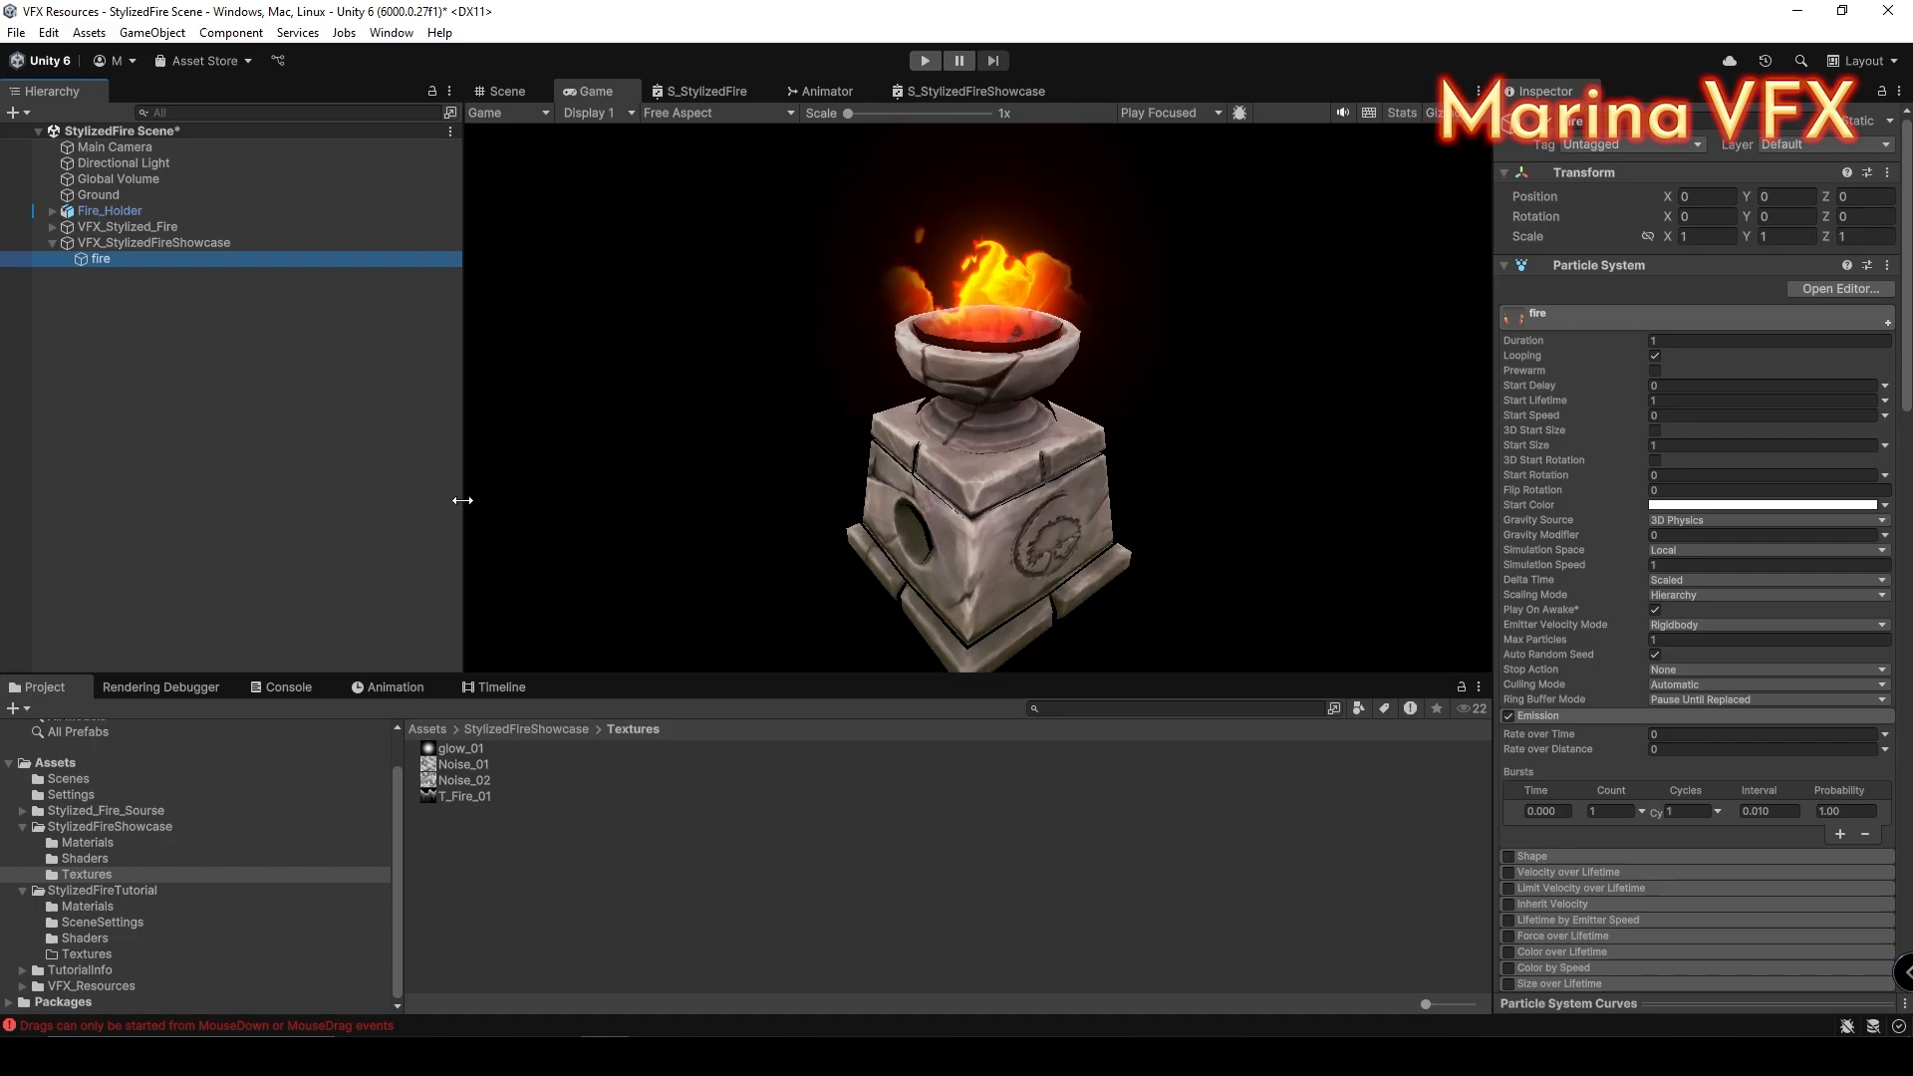
Step: Enlarge the Game view and examine the fire material's surface options and shader inputs
{"action": "left_click_drag", "start_coordinate": [458, 498], "coordinate": [338, 483]}
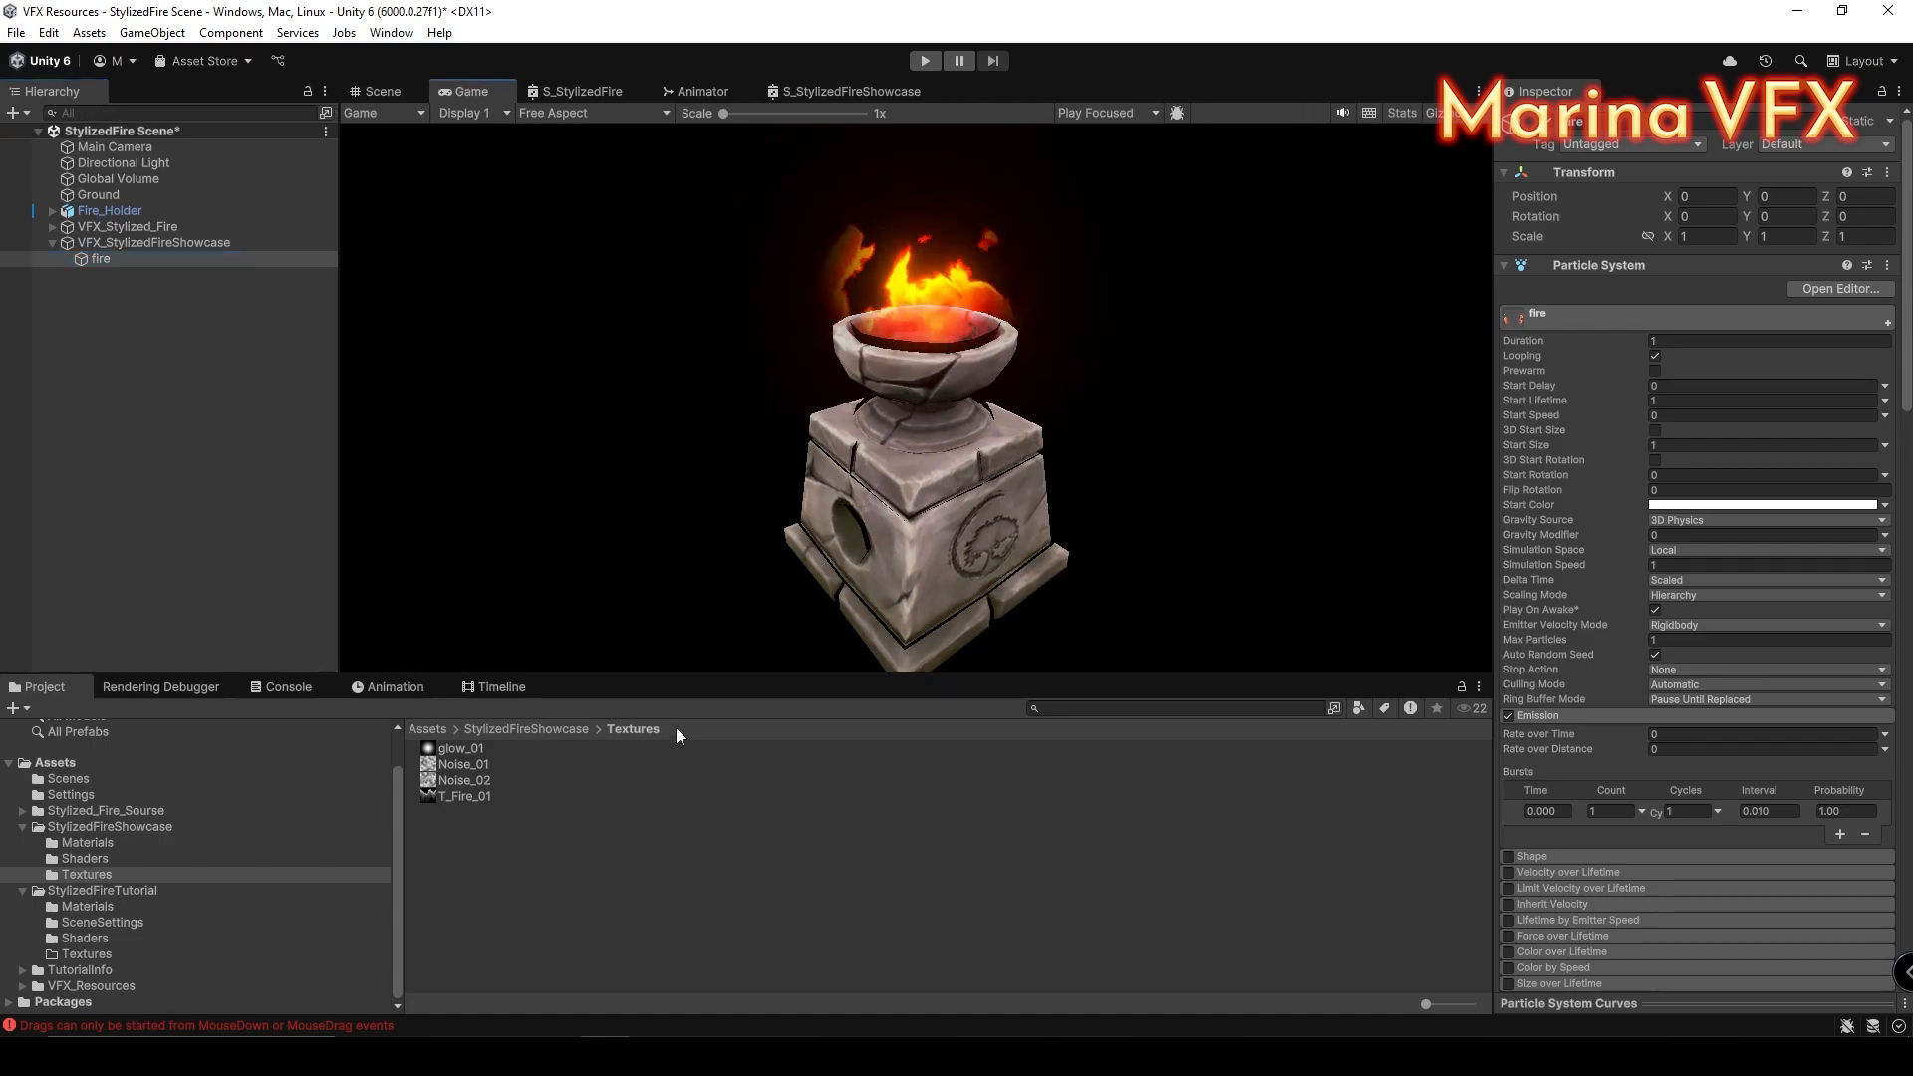
{"action": "left_click_drag", "start_coordinate": [631, 671], "coordinate": [632, 740]}
{"action": "scroll", "coordinate": [1752, 666], "scroll_direction": "down", "scroll_amount": 10}
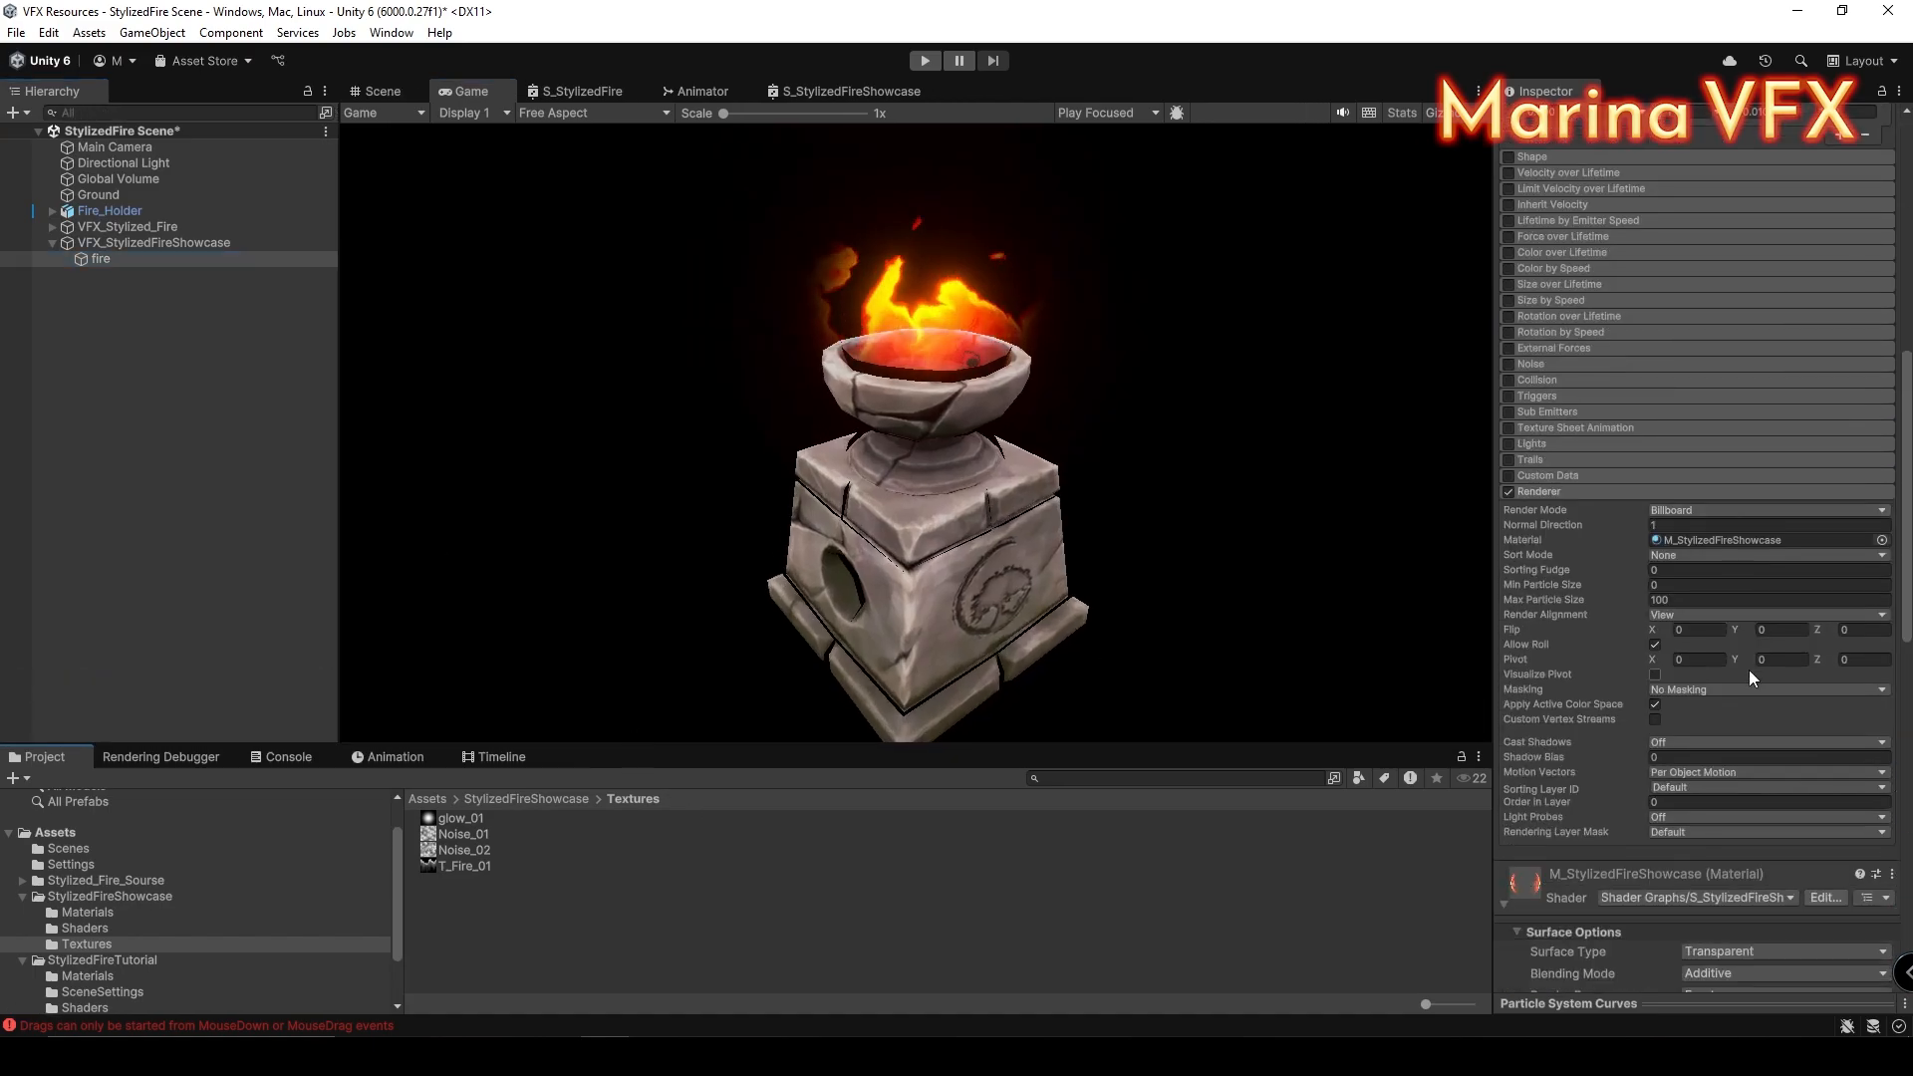
{"action": "scroll", "coordinate": [1748, 670], "scroll_direction": "down", "scroll_amount": 15}
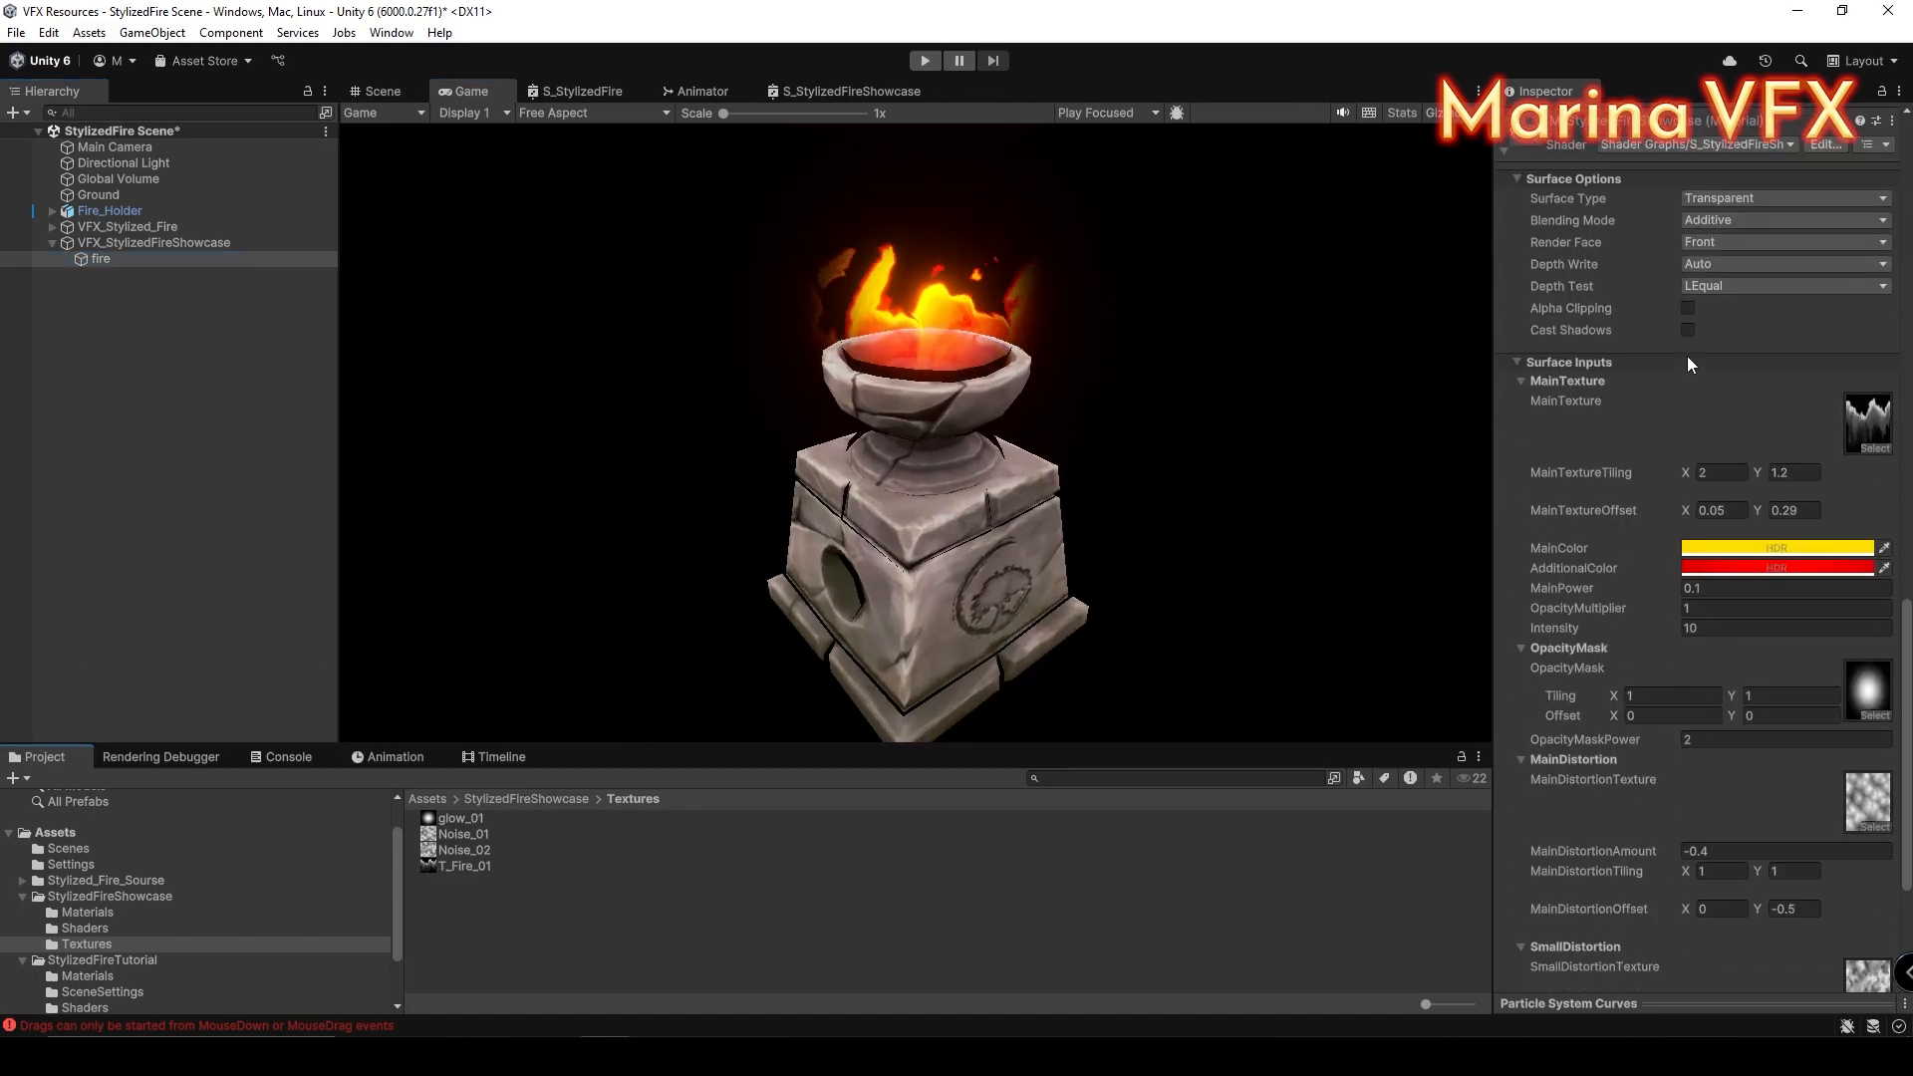
{"action": "scroll", "coordinate": [1556, 363], "scroll_direction": "down", "scroll_amount": 5}
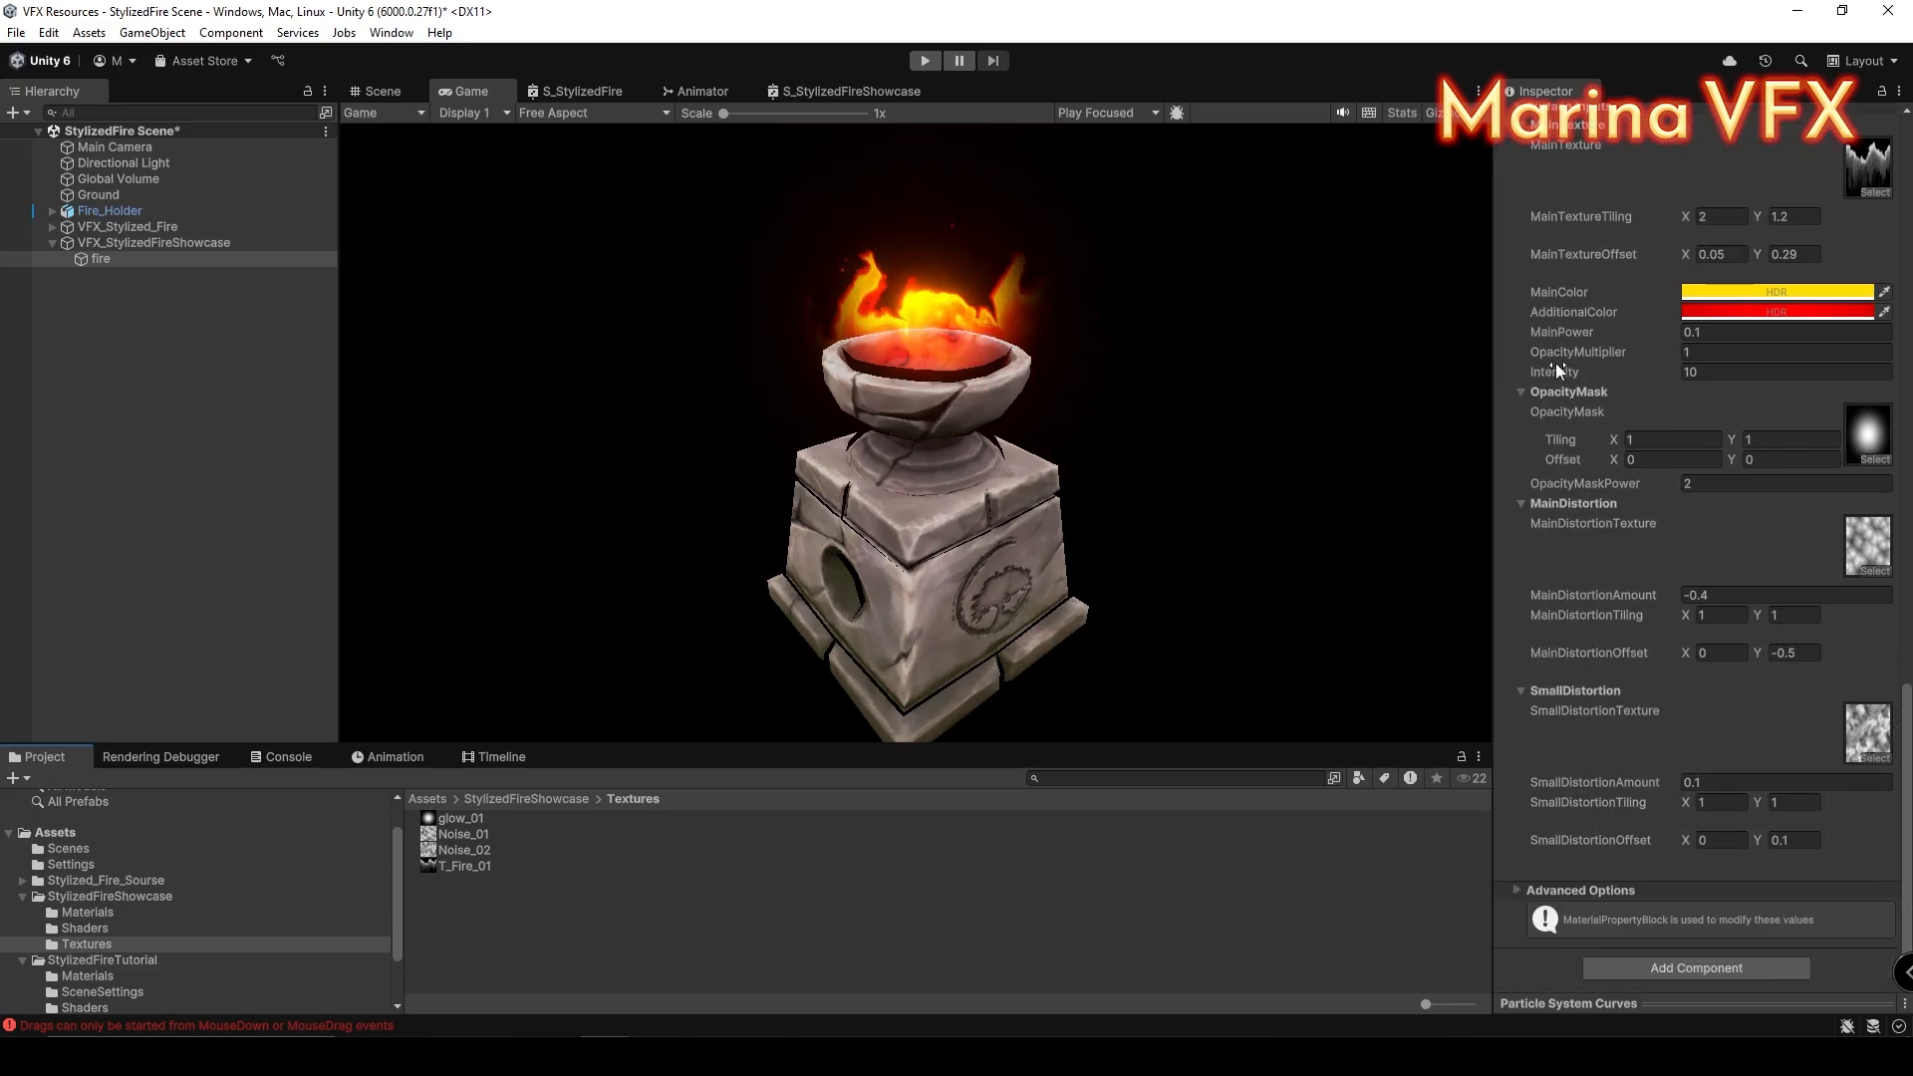